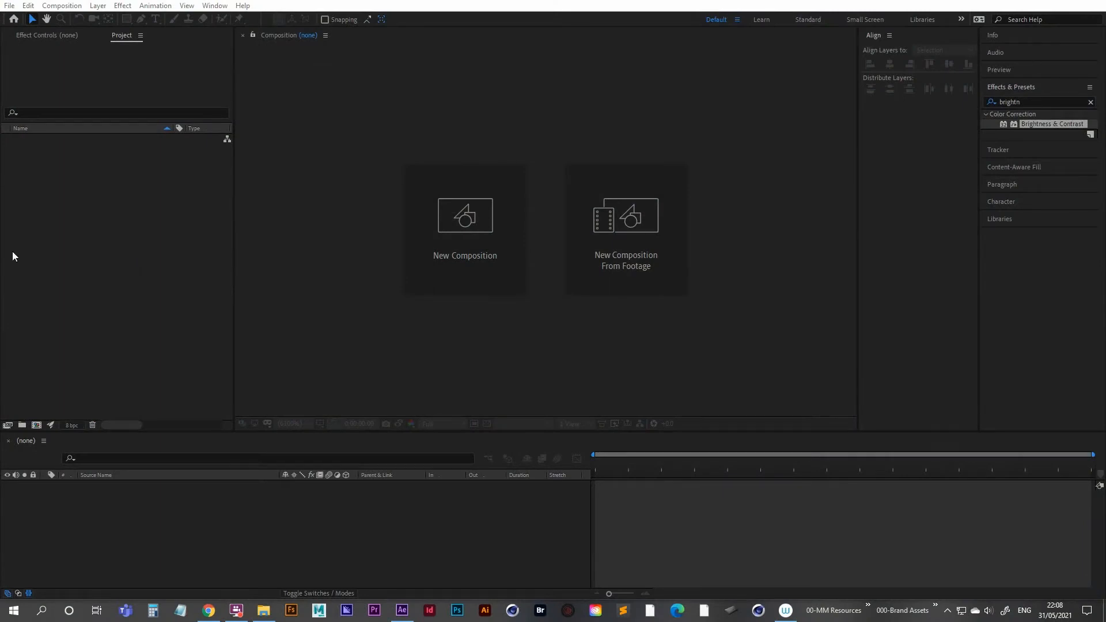
- Import the PNG sequence starting at scene_5_00000 from the Footage folder and create a composition from it
double_click(130, 272)
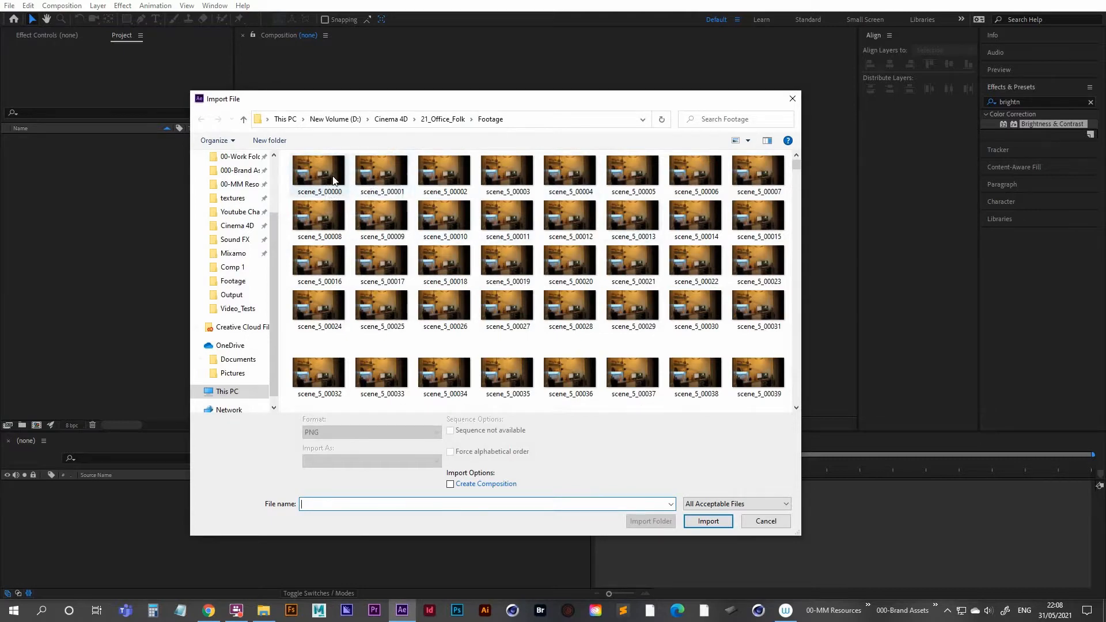
left_click(330, 179)
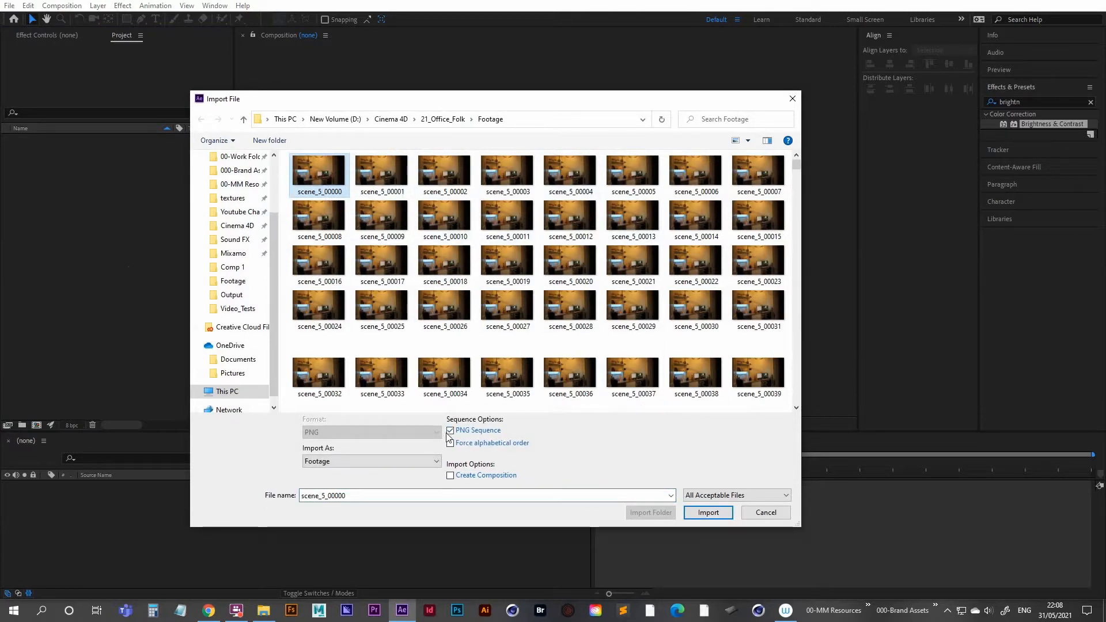
left_click(450, 431)
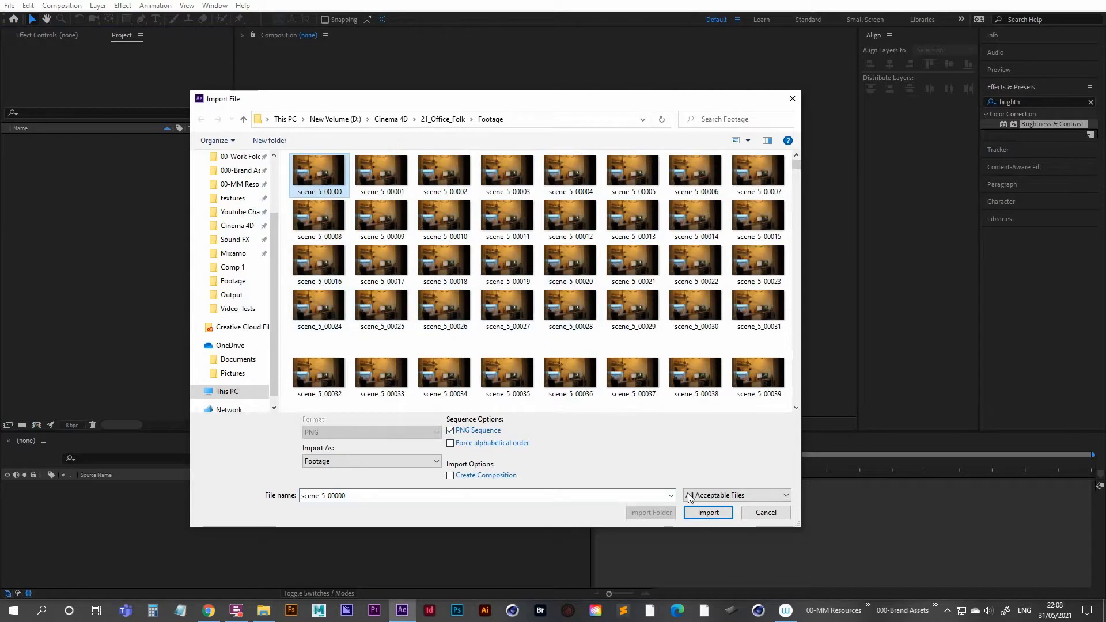
left_click(712, 516)
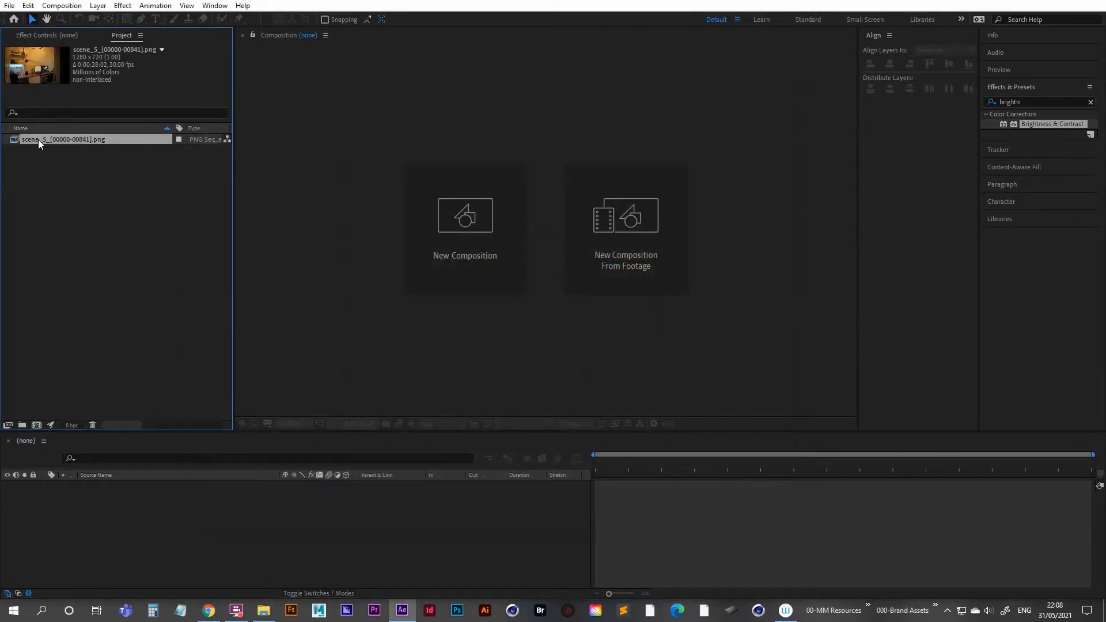
left_click_drag(38, 140, 38, 426)
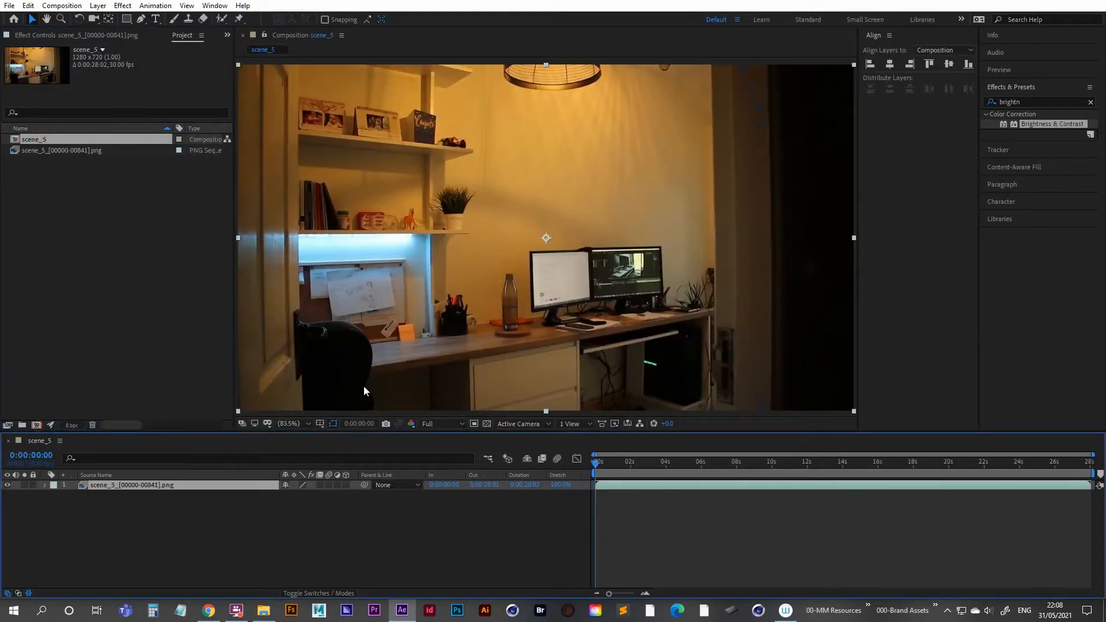
- Preview the scene_5 composition and run Track Camera on its footage layer
key("space")
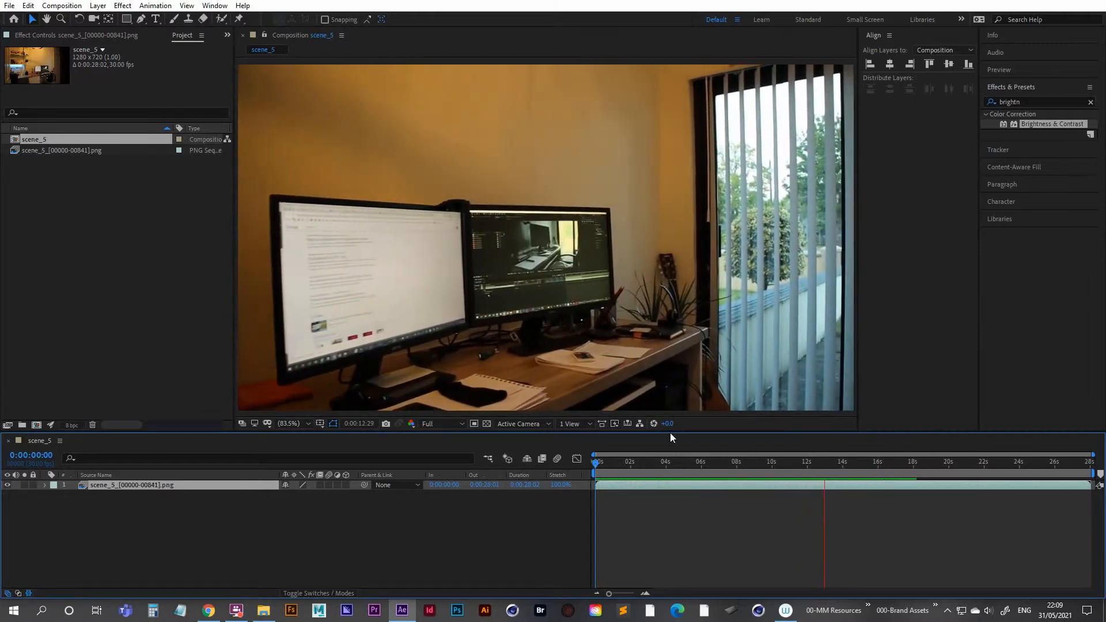
key("space")
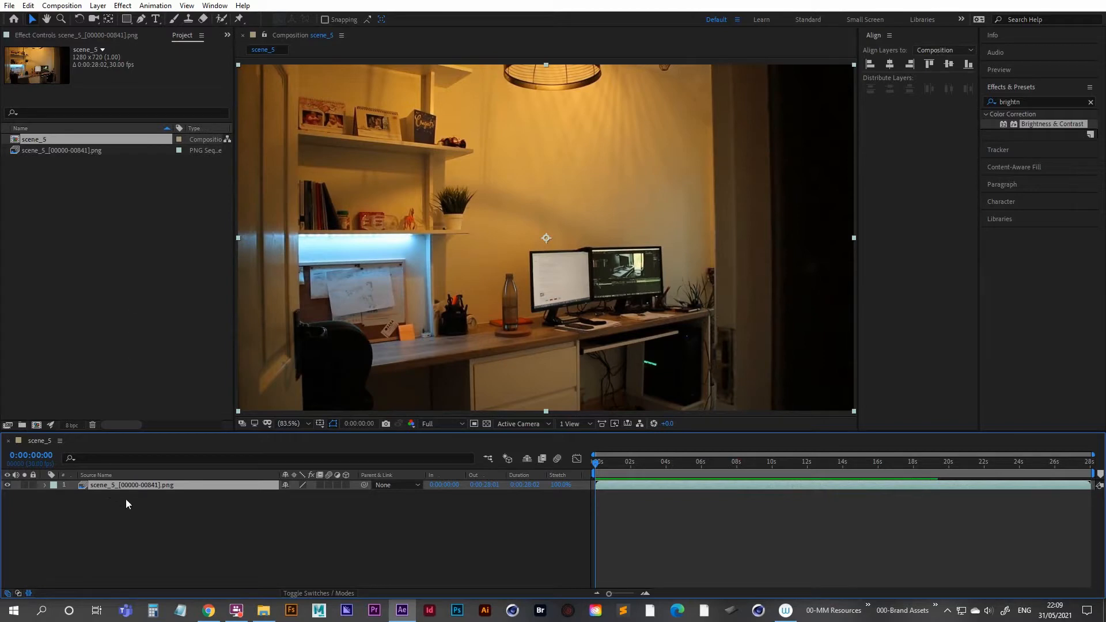
left_click(157, 7)
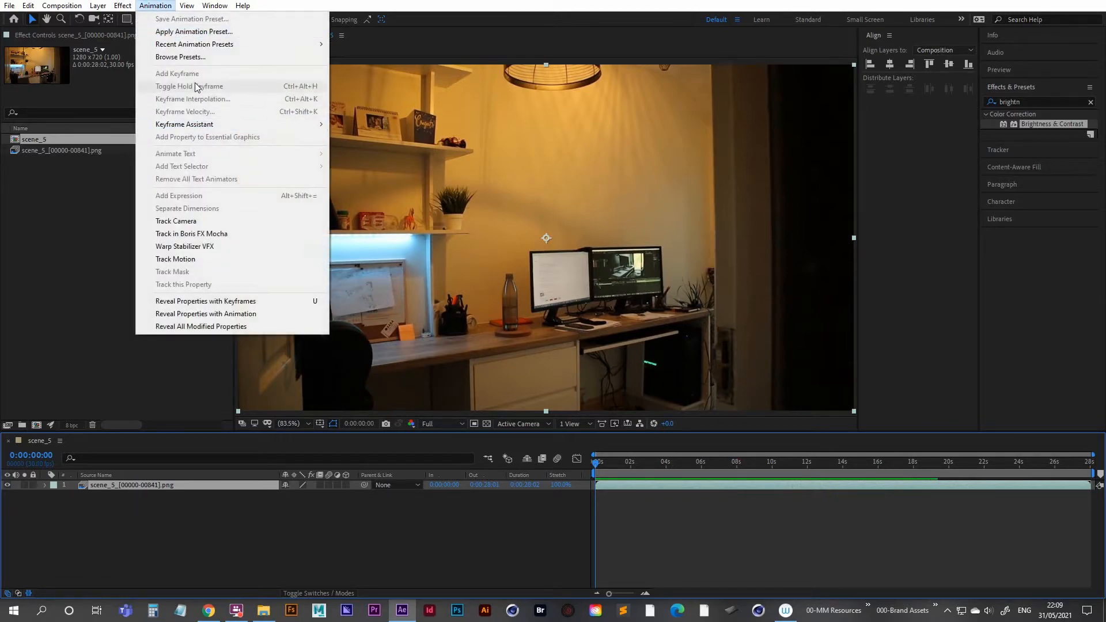
left_click(175, 221)
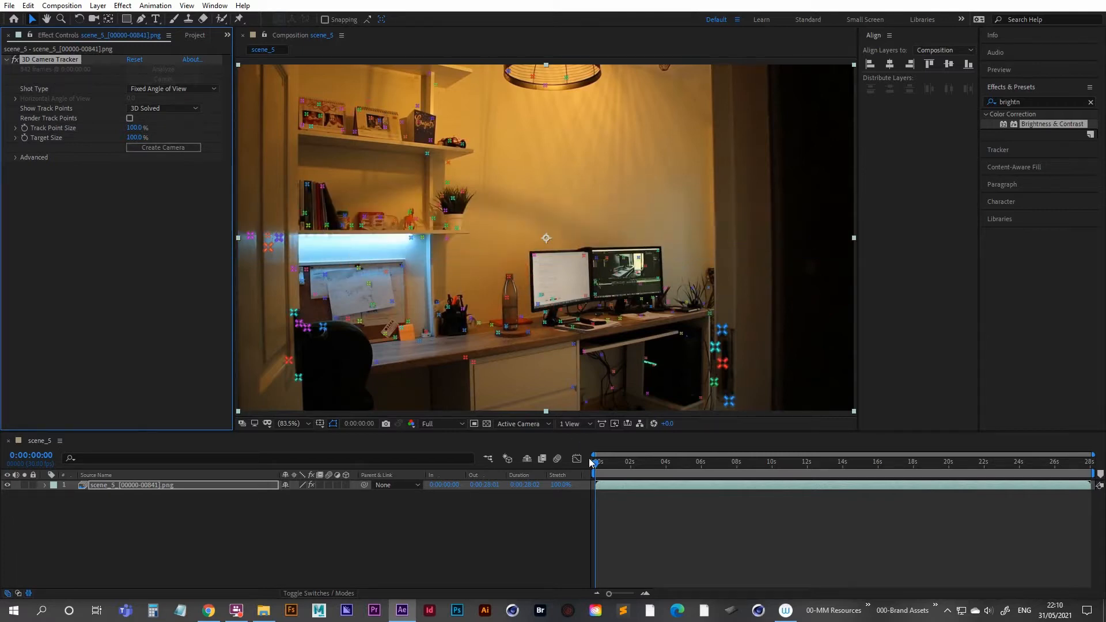
- Scrub through the first half of the footage and back to examine the solved 3D track points
left_click_drag(597, 467, 704, 465)
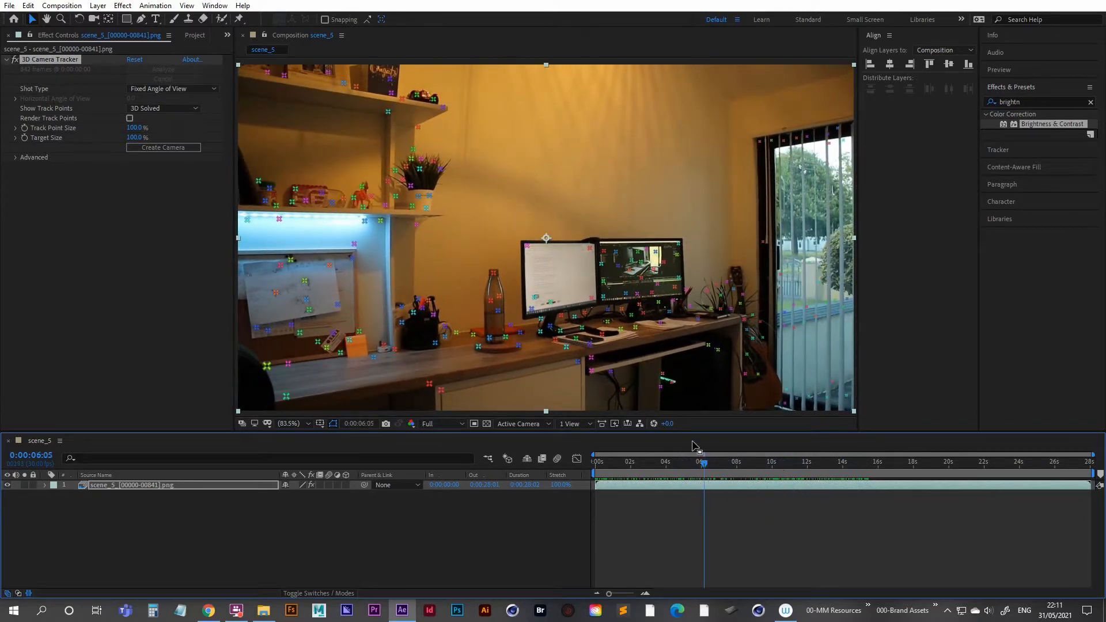
left_click_drag(704, 464, 584, 466)
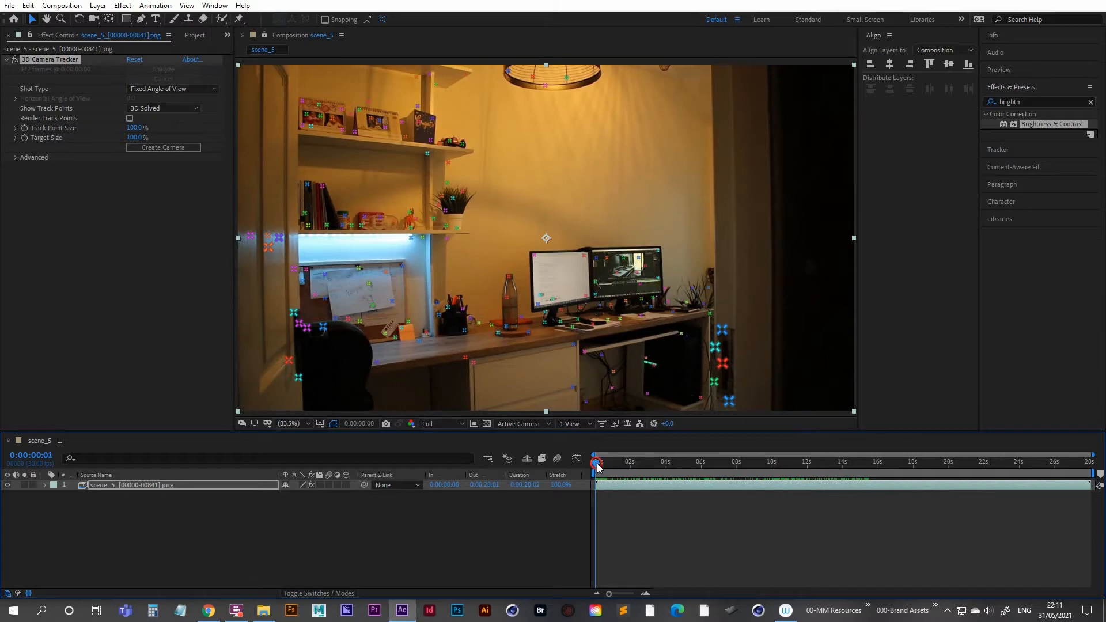
left_click_drag(596, 462, 844, 455)
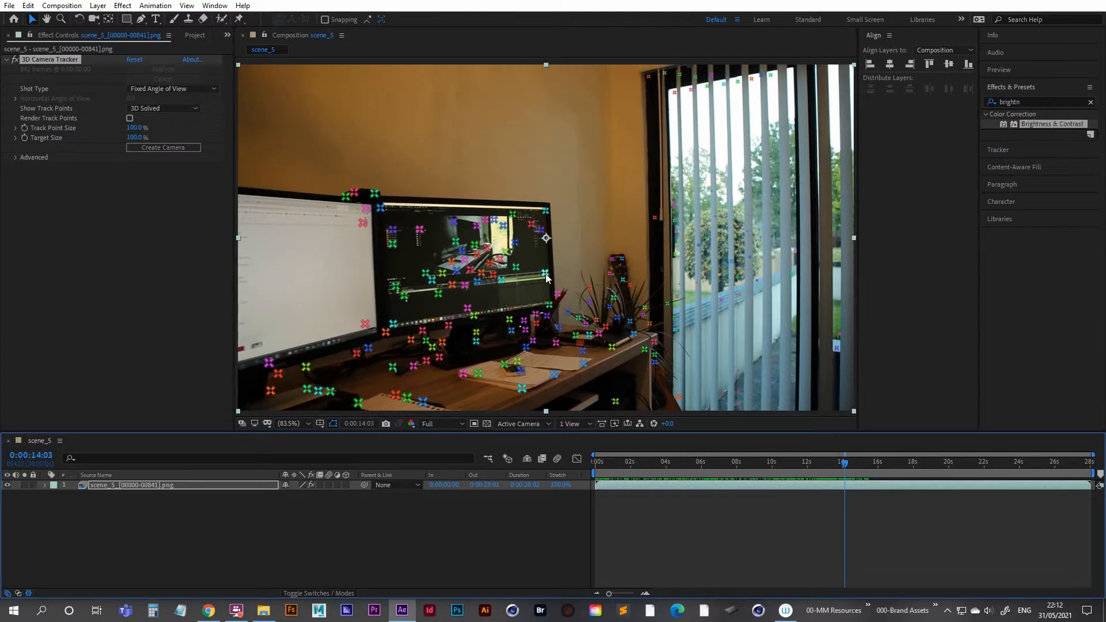
left_click_drag(844, 462, 593, 465)
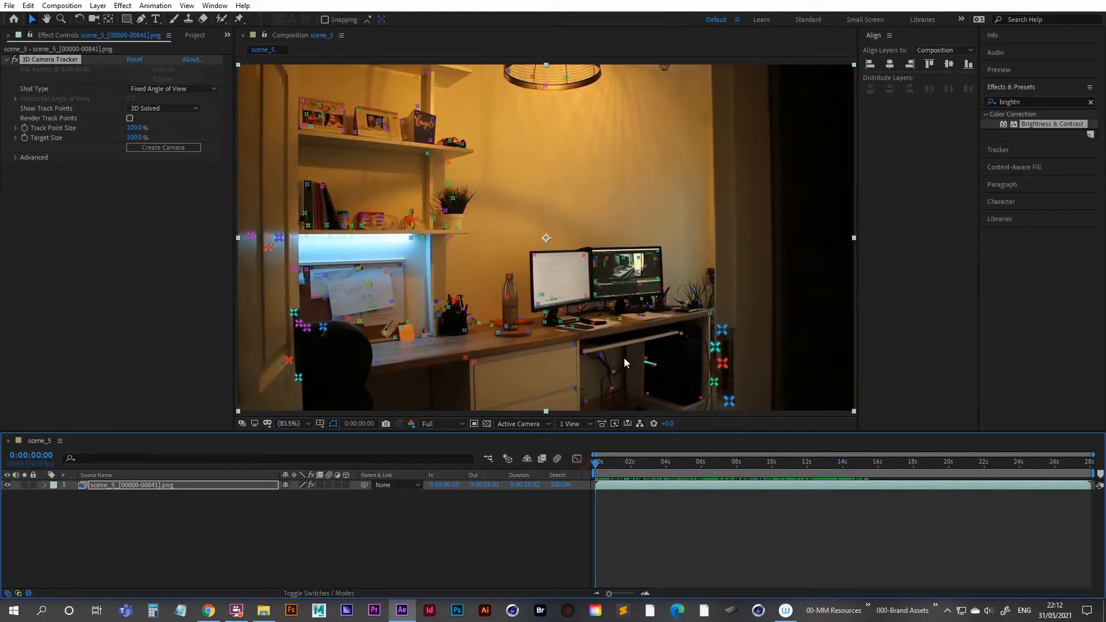
- Create a solid and camera from track points on the dark monitor at the first frame
left_click(596, 285)
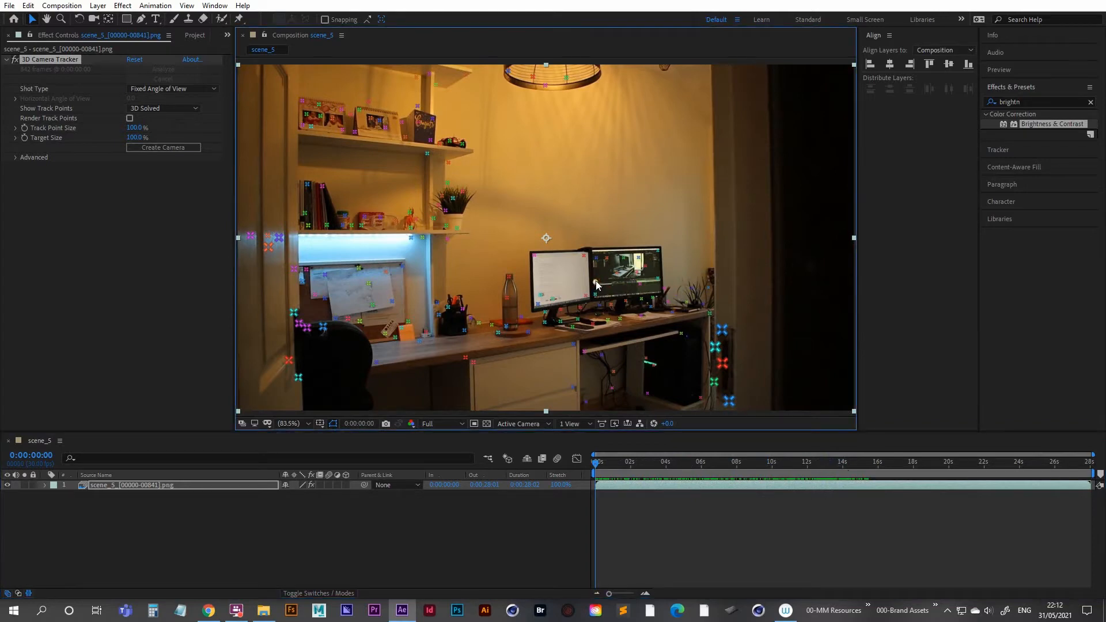
right_click(639, 270)
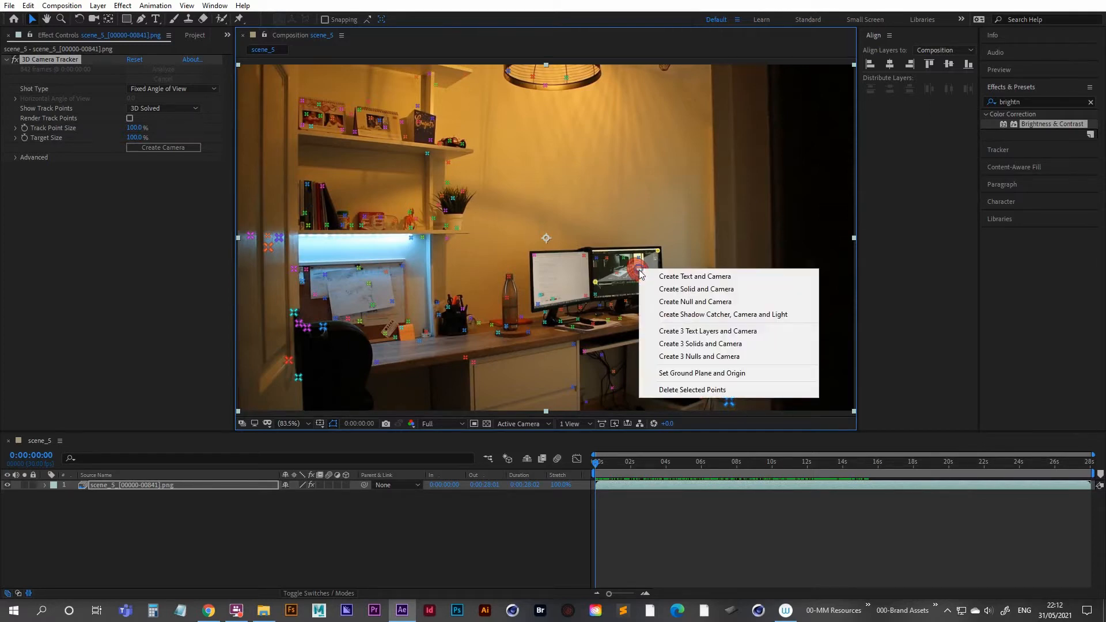
left_click(712, 292)
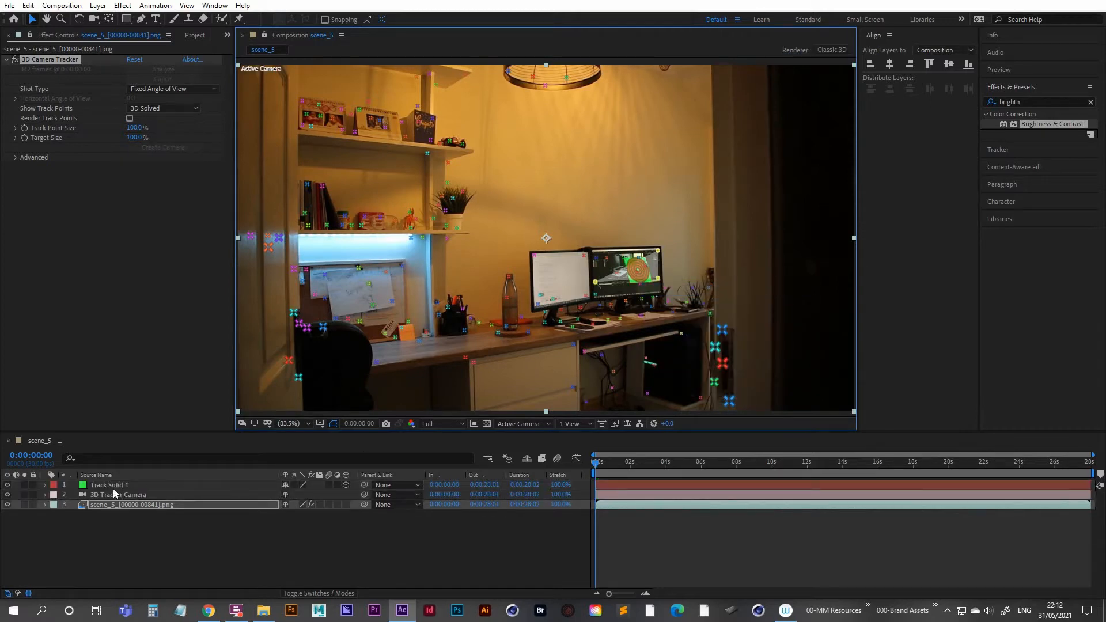
- Inspect the new track solid and 3D tracker camera layers and check the solid's placement on the monitor
left_click(122, 486)
left_click(121, 494)
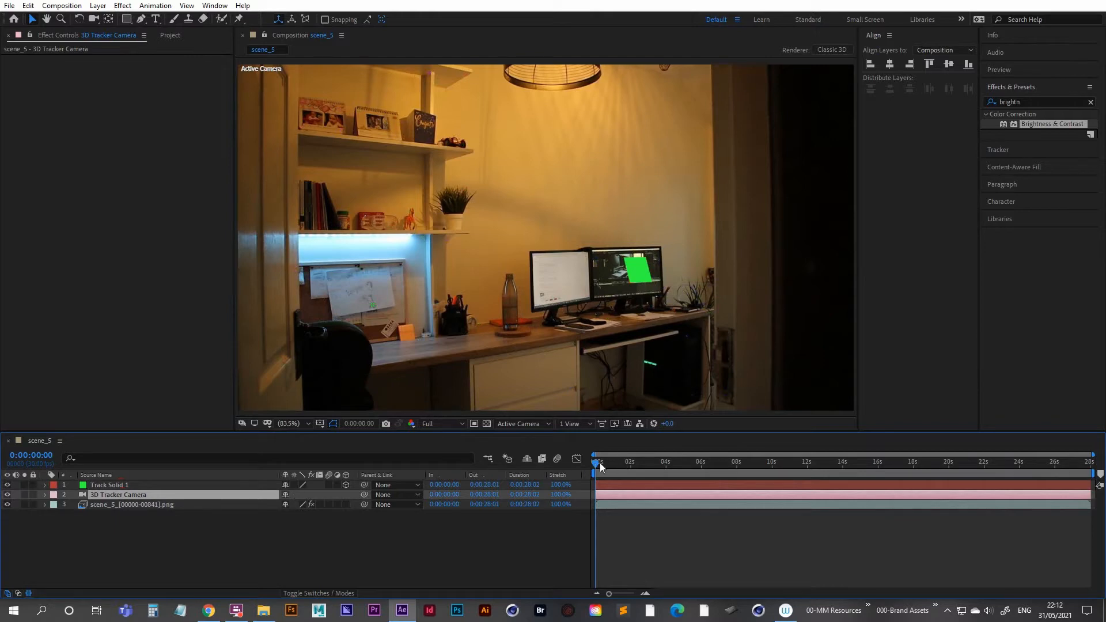
mouse_move(596, 462)
left_mouse_down()
mouse_move(927, 459)
mouse_move(596, 462)
left_mouse_up()
left_click(108, 485)
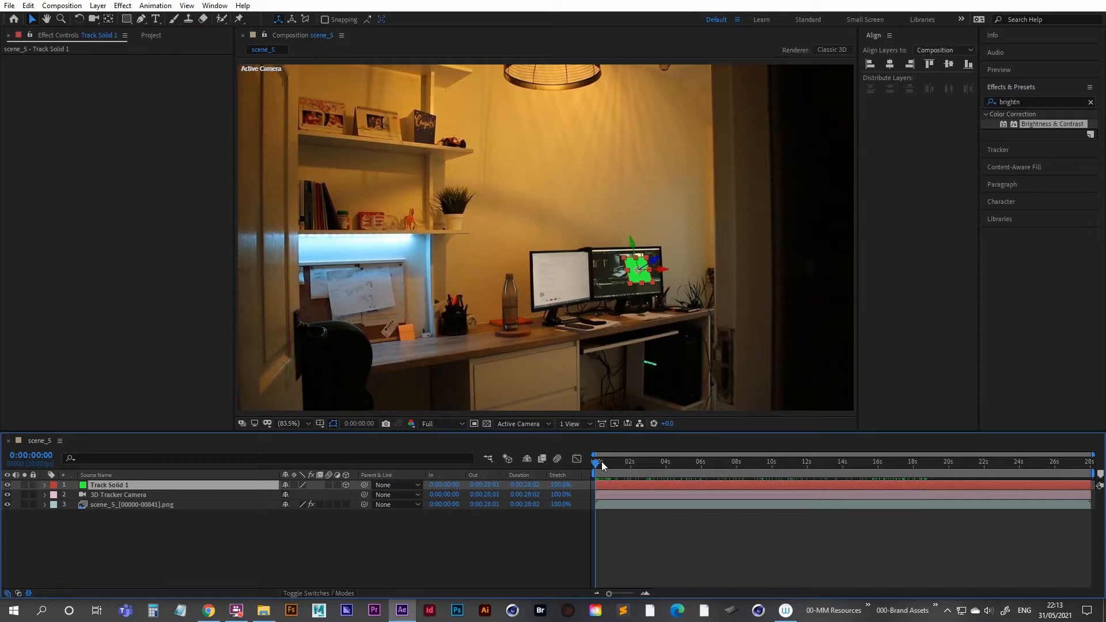
- Reselect the footage's 3D Camera Tracker and create a solid from track points on the pinboard paper at 0:00:01:16
left_click(114, 505)
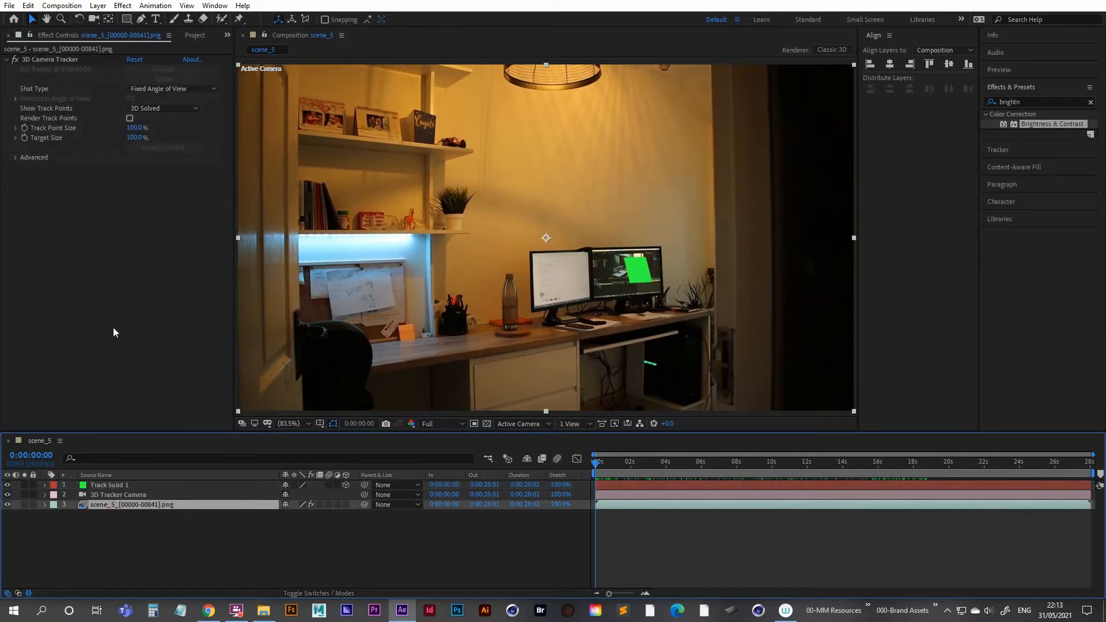
left_click(52, 59)
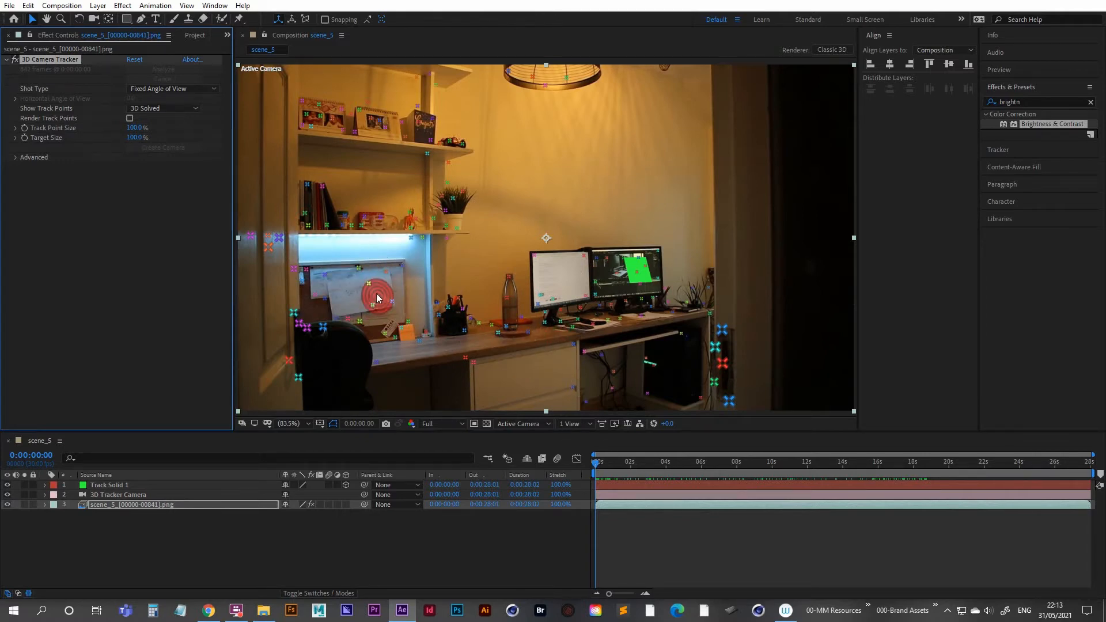
left_click_drag(597, 470, 622, 462)
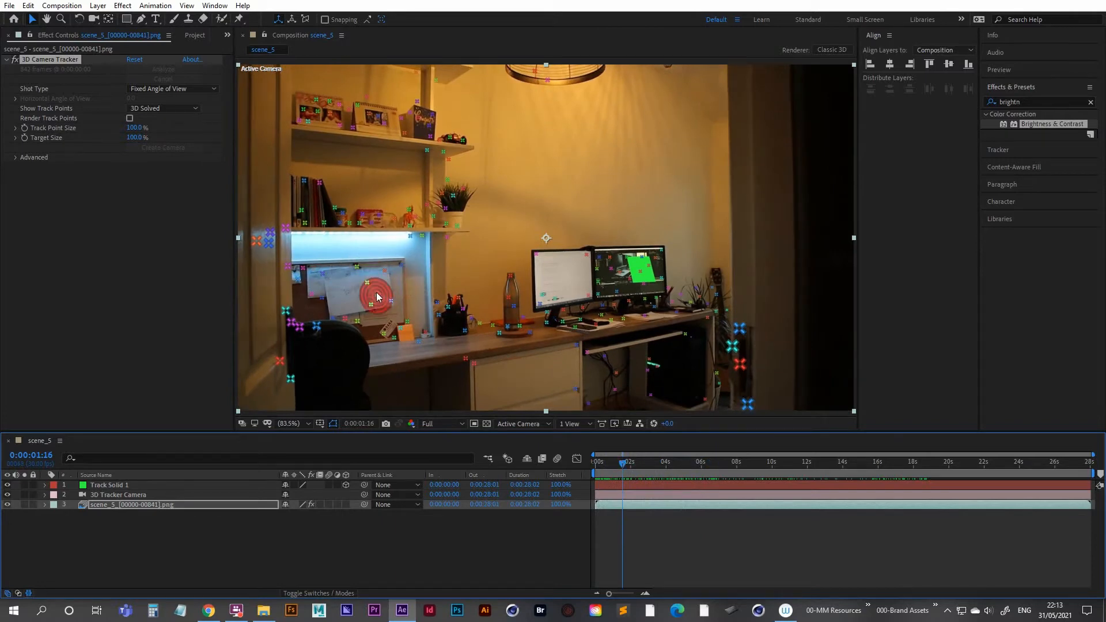
left_click_drag(357, 267, 370, 283)
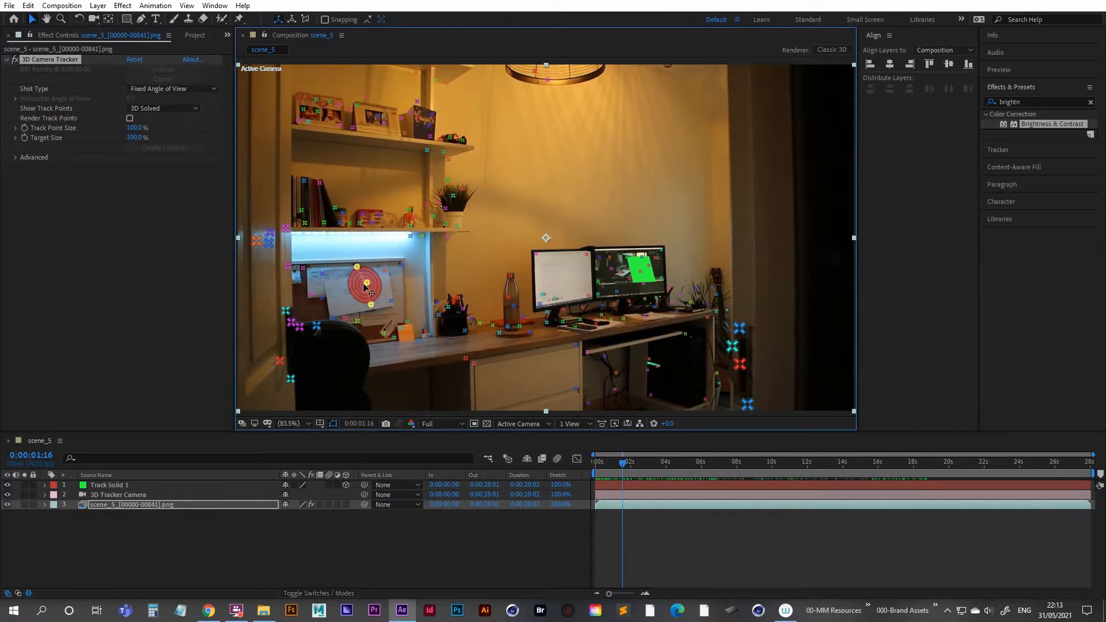
right_click(364, 288)
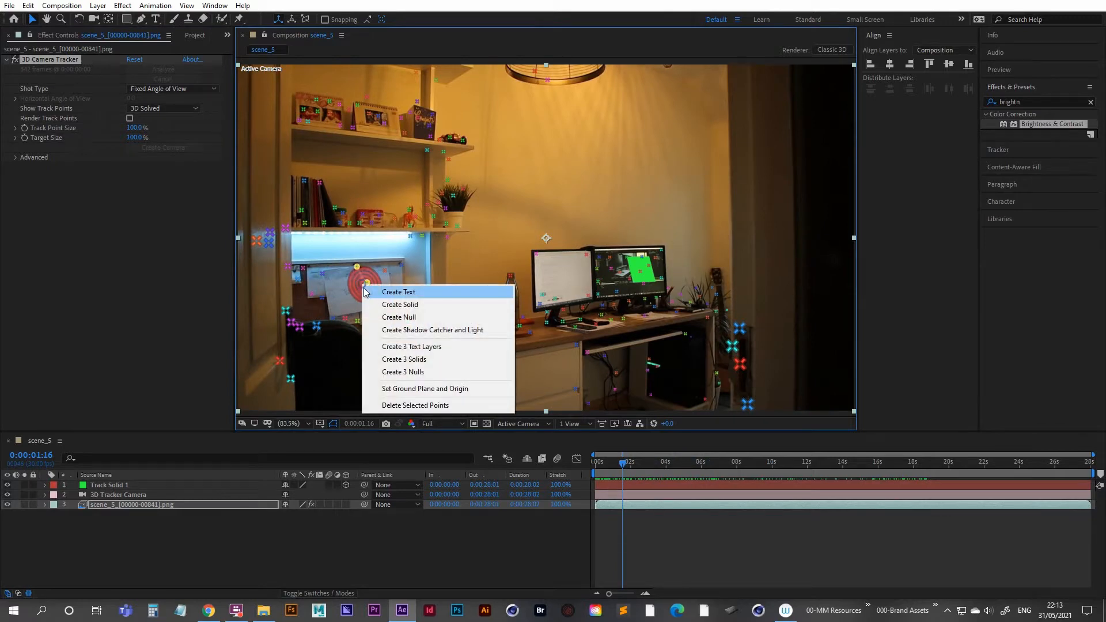
left_click(422, 306)
- At 0:00:09:20, create a solid from three track points on the notebook lying flat on the desk
left_click_drag(625, 464, 785, 462)
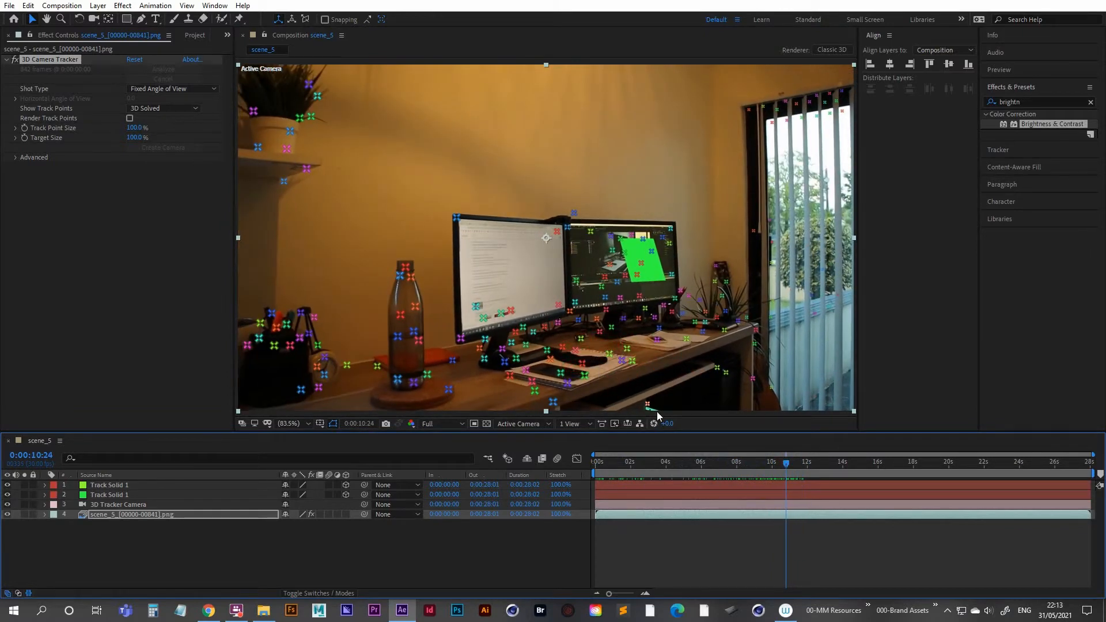
left_click_drag(789, 467, 766, 465)
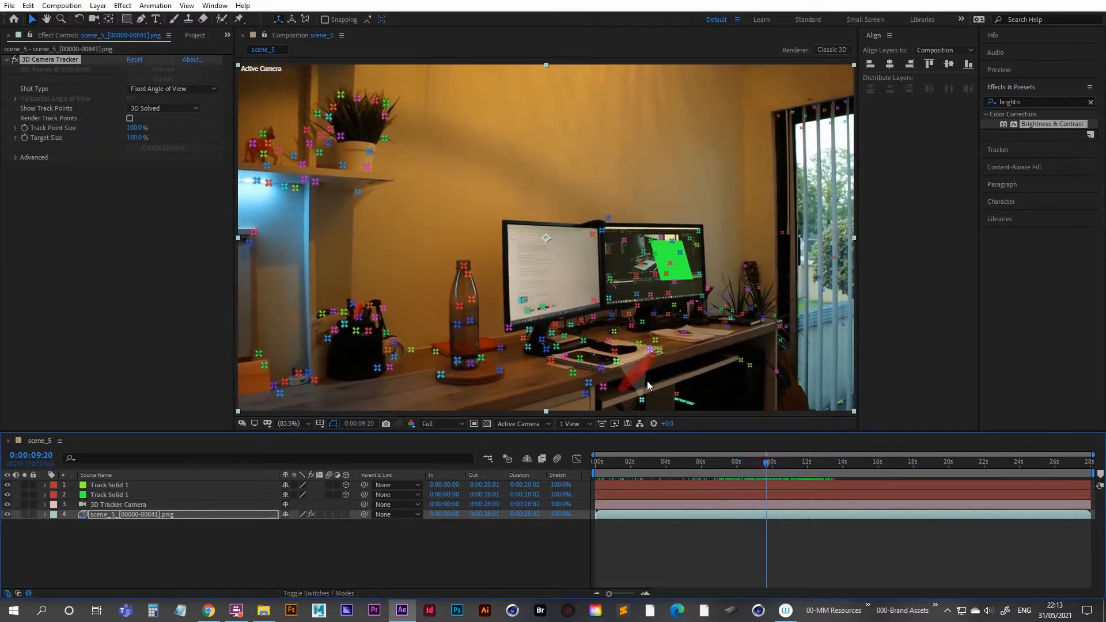
left_click(580, 359)
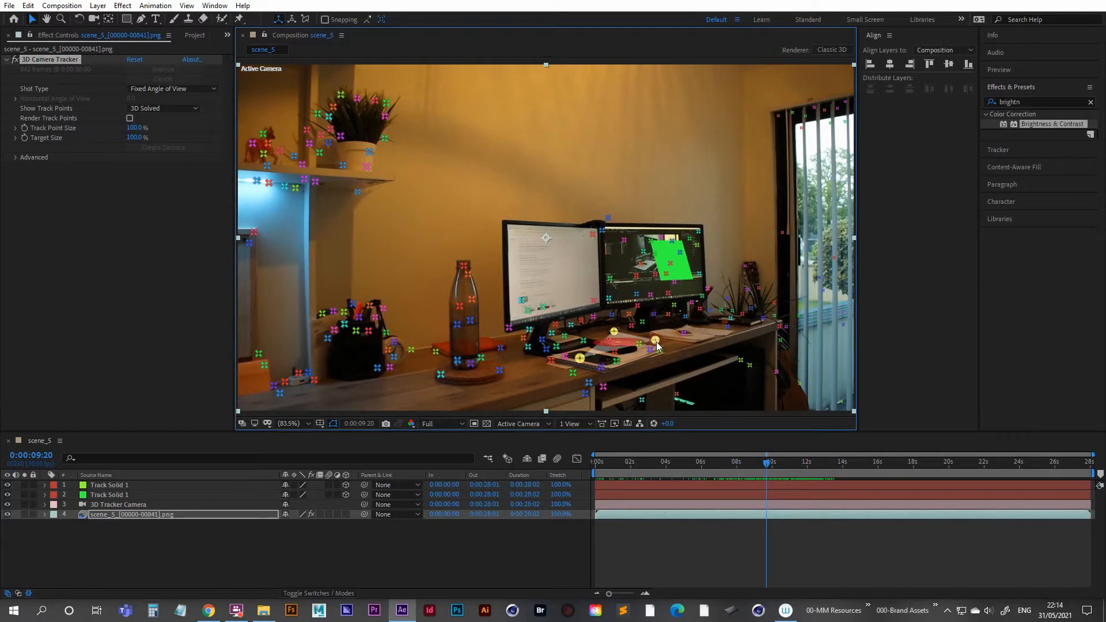
right_click(620, 344)
left_click(662, 363)
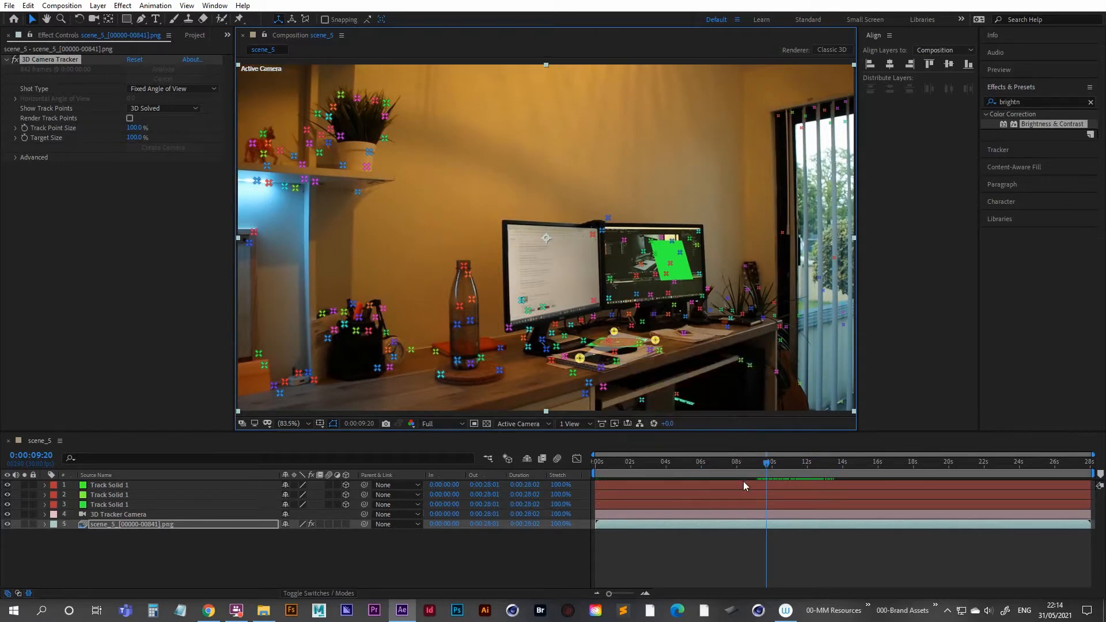
- At 0:00:05:03, create a solid from the track points between the pen holder and the bottle on the desk
left_click(678, 459)
left_click_drag(662, 450, 724, 448)
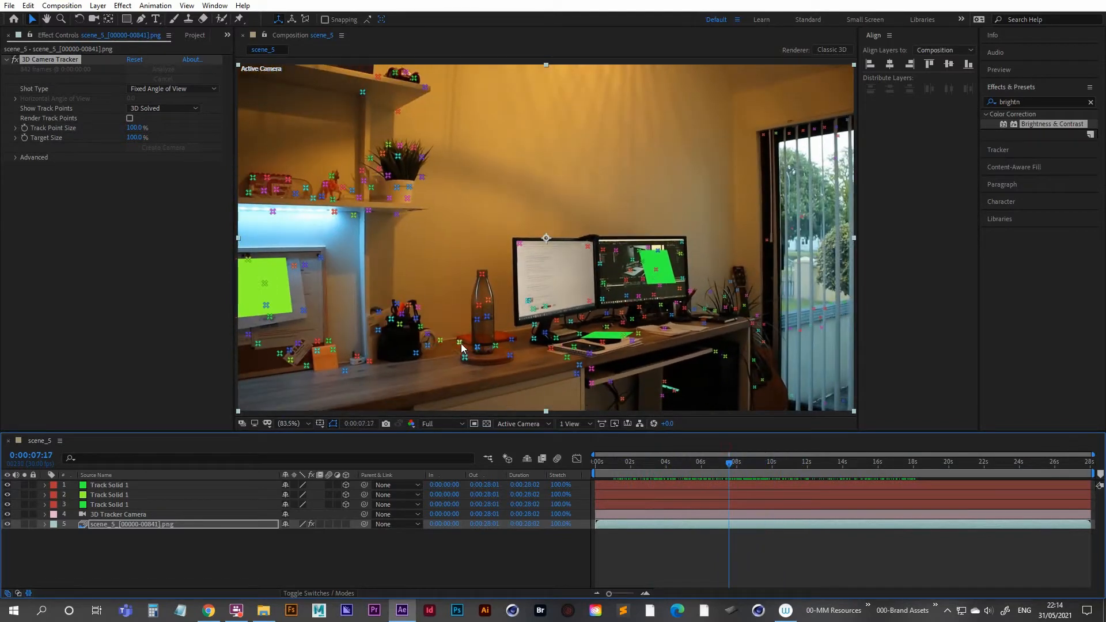
left_click_drag(729, 469, 685, 464)
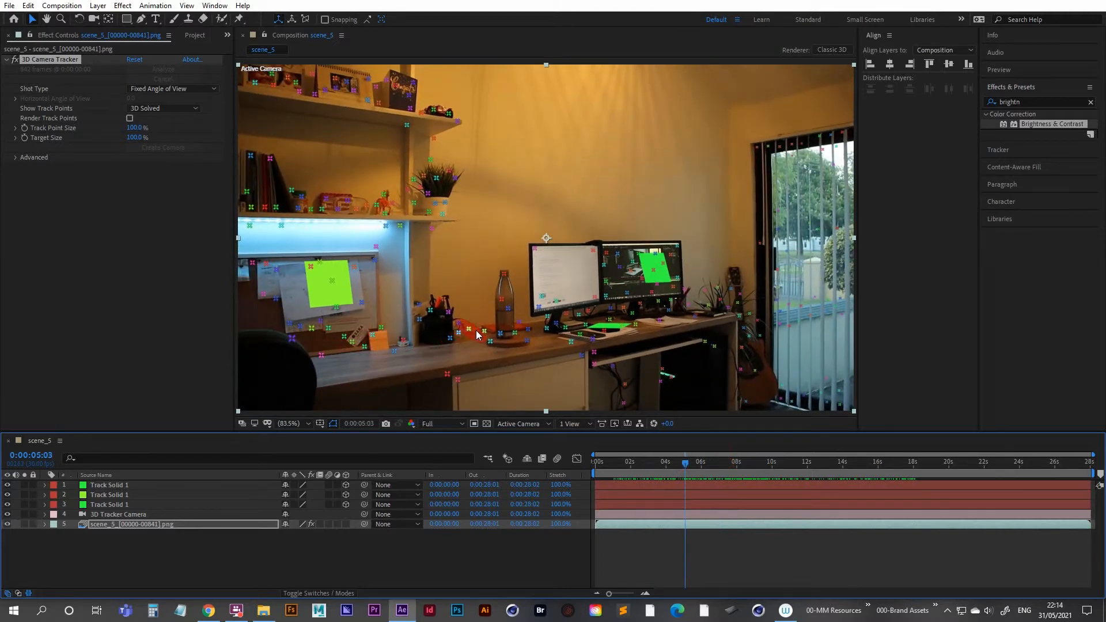
left_click(476, 331)
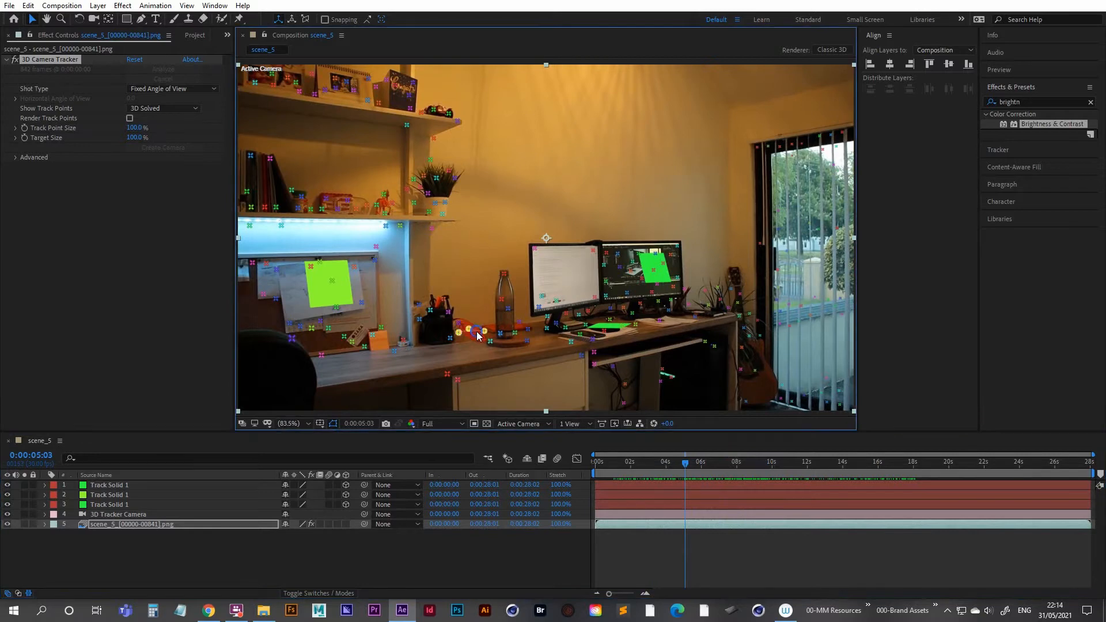
right_click(477, 332)
left_click(546, 352)
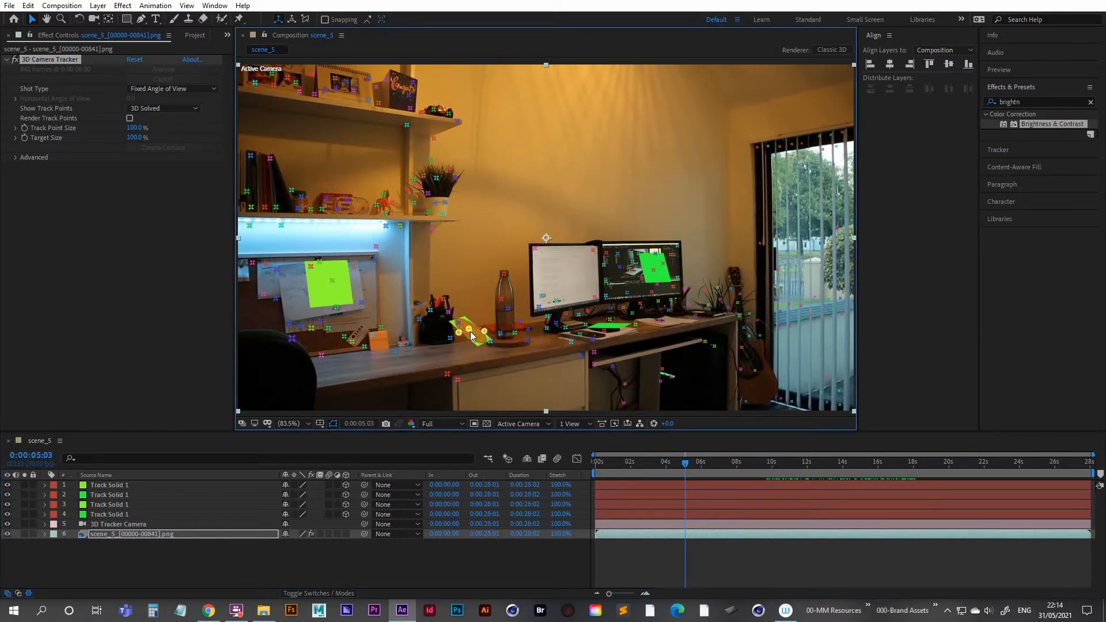
- Play back and scrub the whole composition to check how the four solids follow the footage, returning to the first frame
left_click_drag(686, 466, 568, 468)
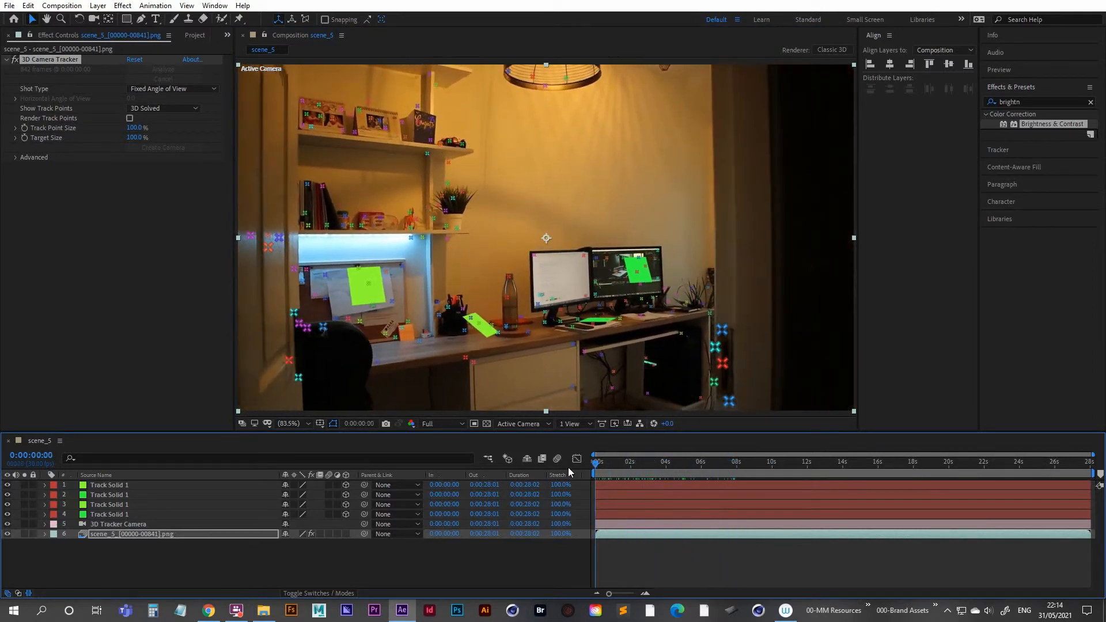
key("space")
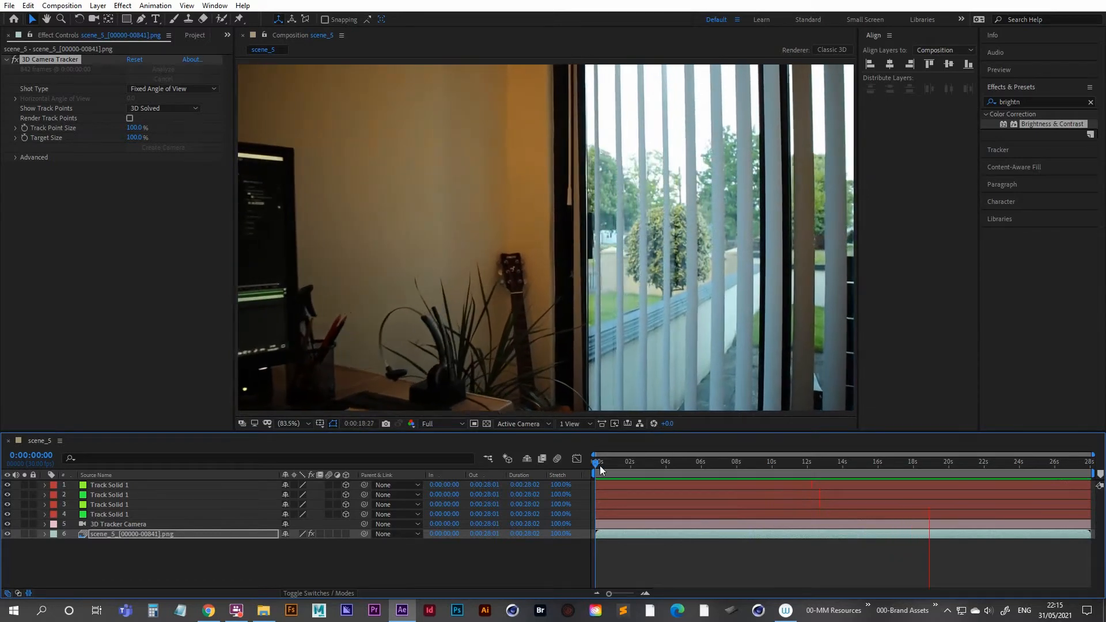
left_click(594, 464)
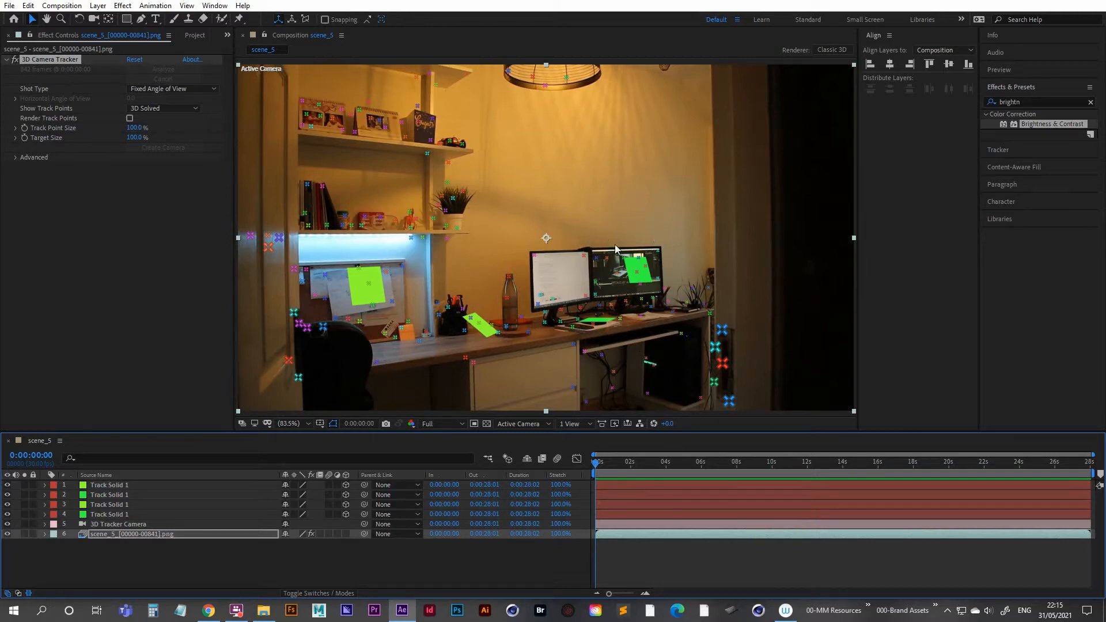
left_click_drag(596, 464, 1083, 465)
key("Home")
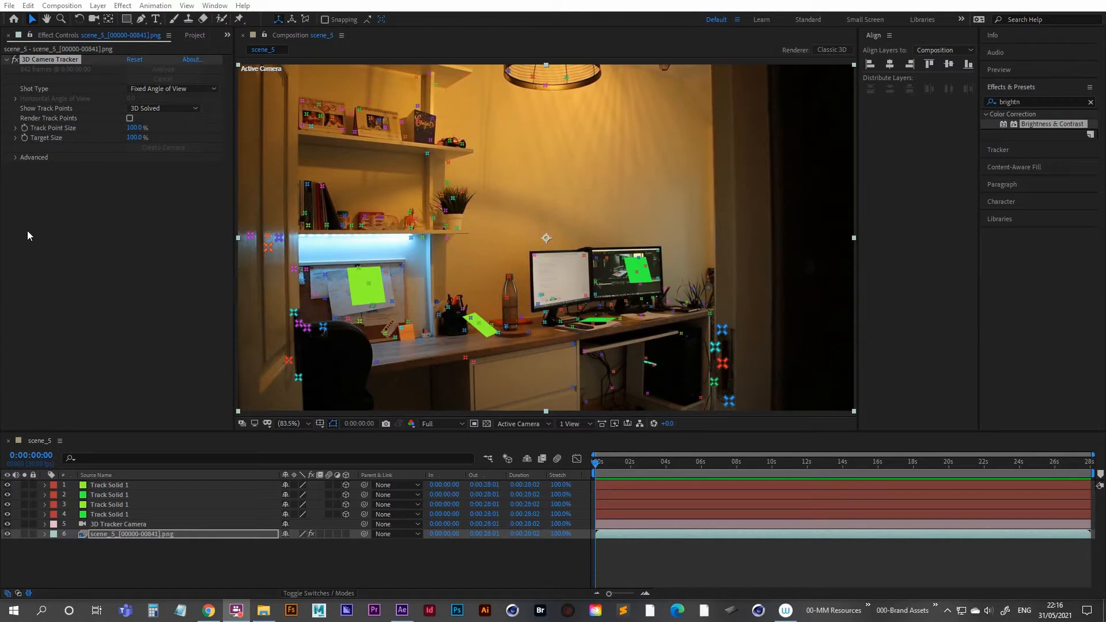
- Save the project as tracked_cam_scene_5 in the Cinema 4D\21_Office_Folk folder
left_click(9, 7)
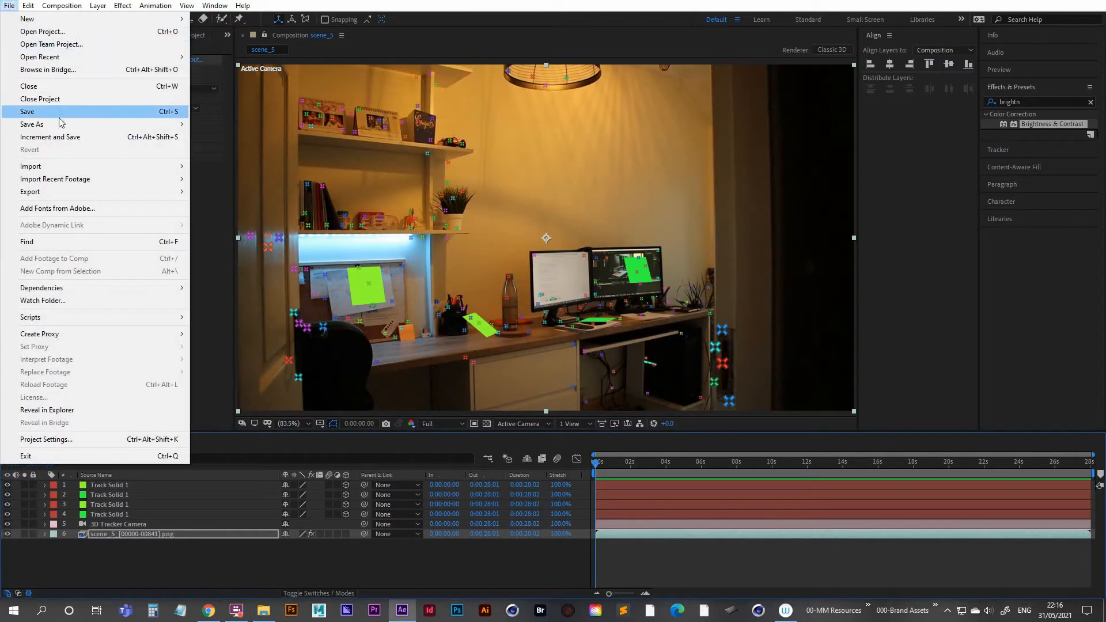
mouse_move(60, 124)
left_click(223, 124)
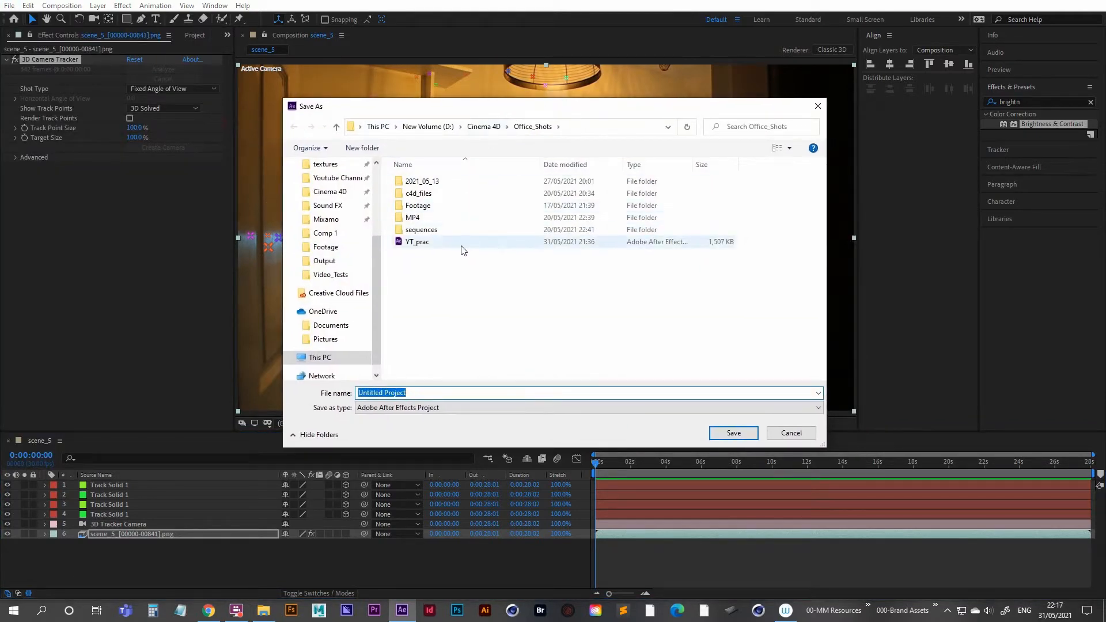
left_click(483, 127)
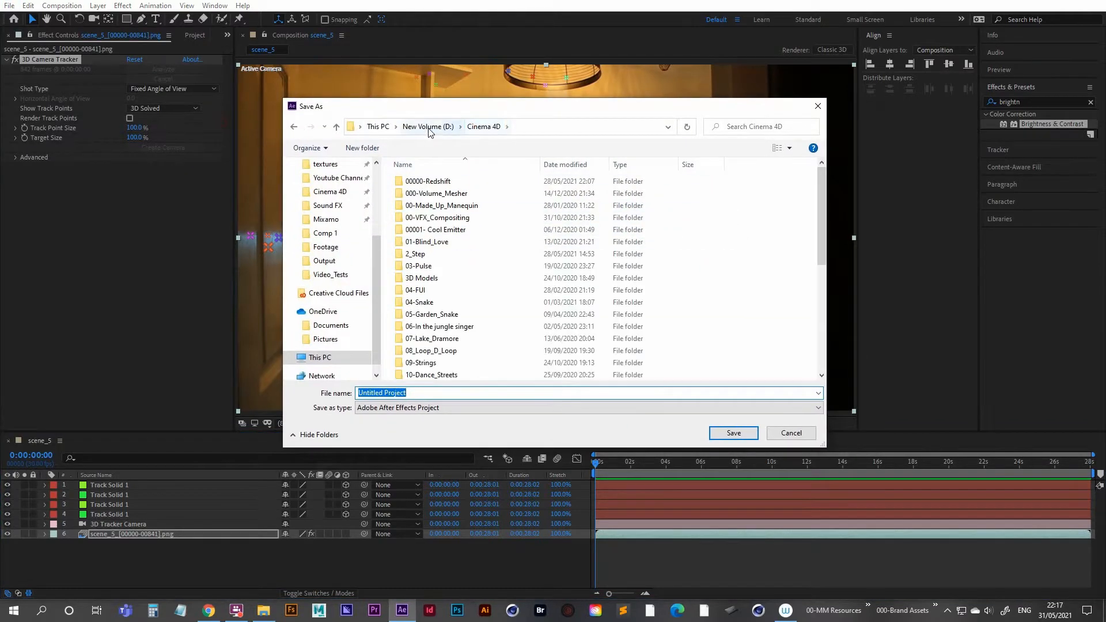
left_click(427, 182)
type("21")
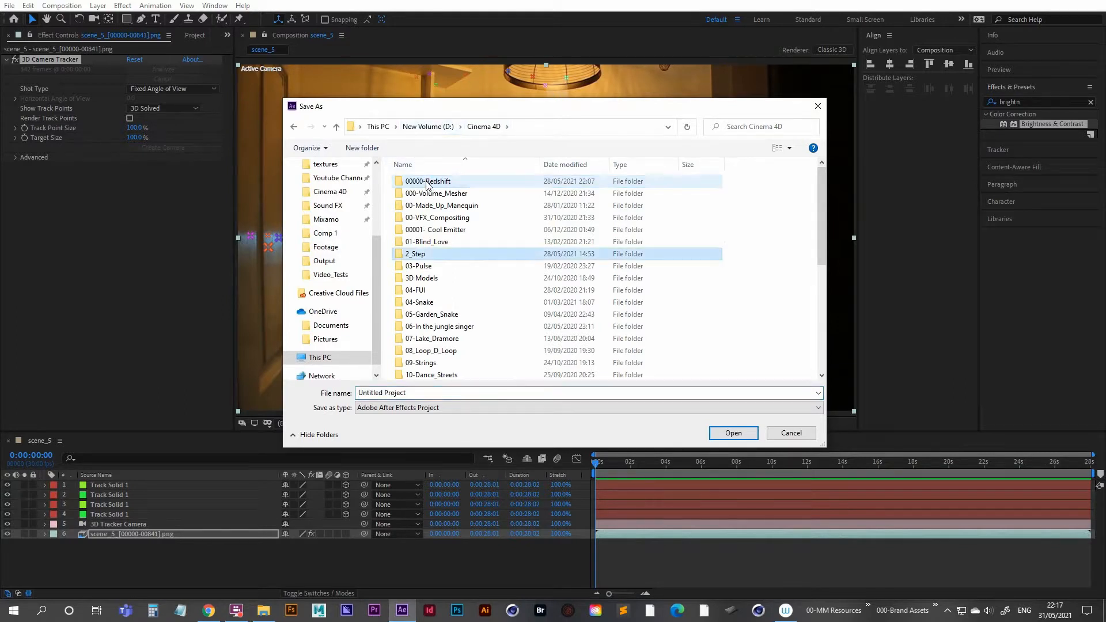
key("Return")
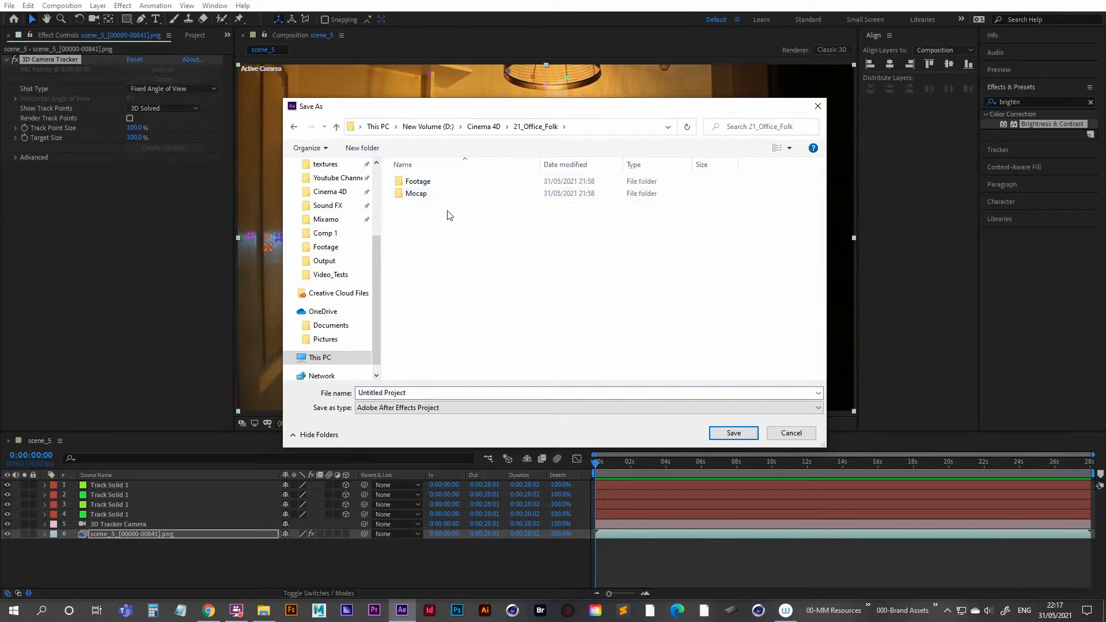
left_click(426, 392)
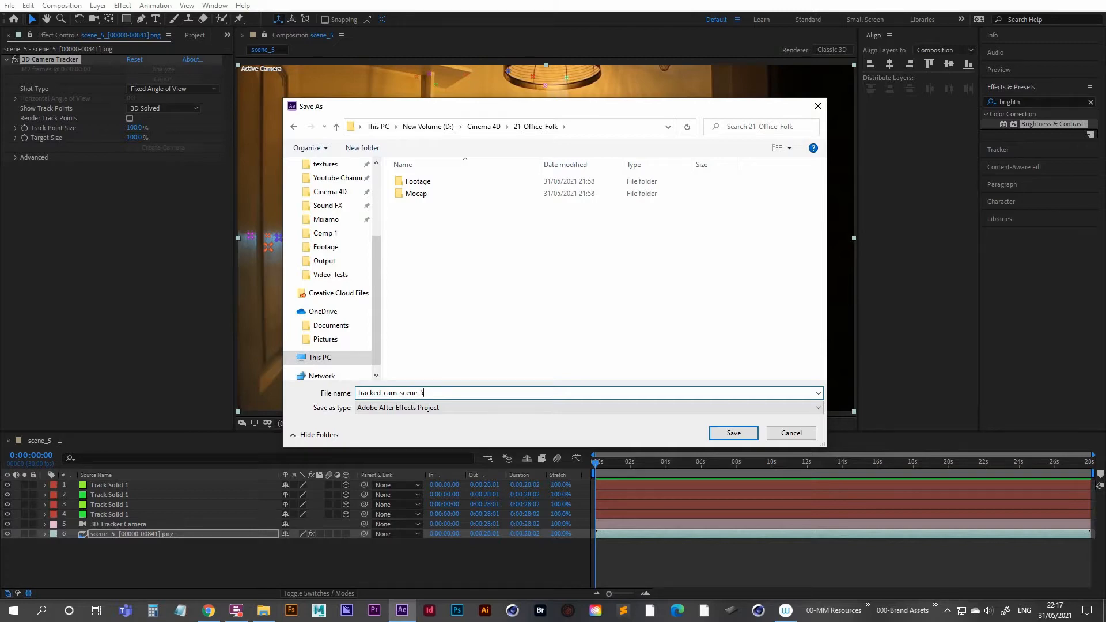
key("Return")
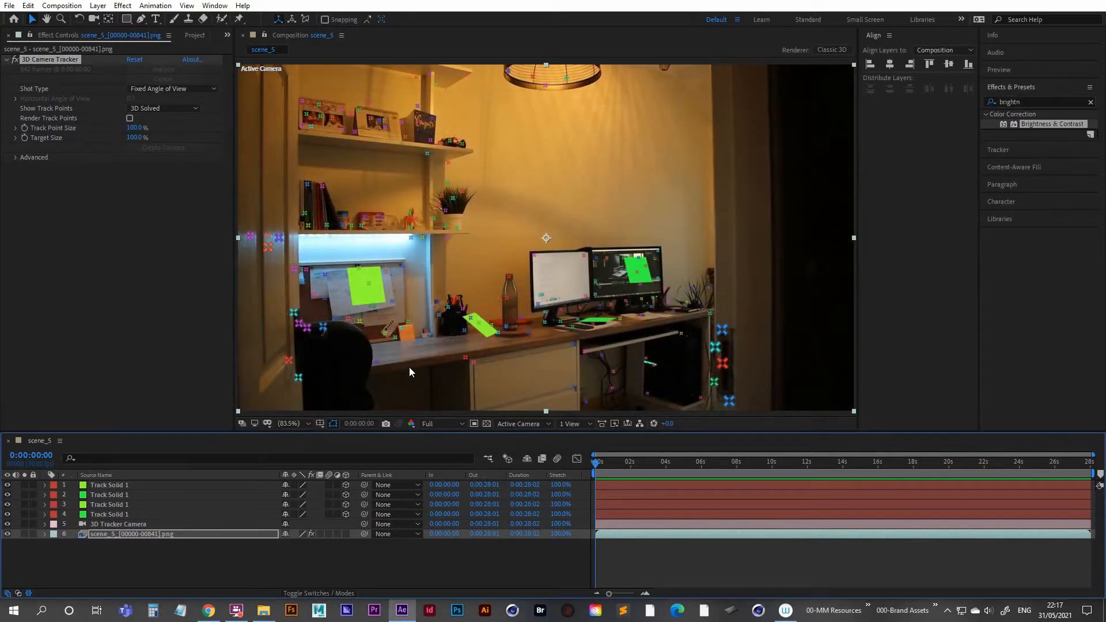
- Export the composition with the MAXON Cinema 4D Exporter as scene_5 into the Cinema 4D\21_Office_Folk folder
left_click(9, 6)
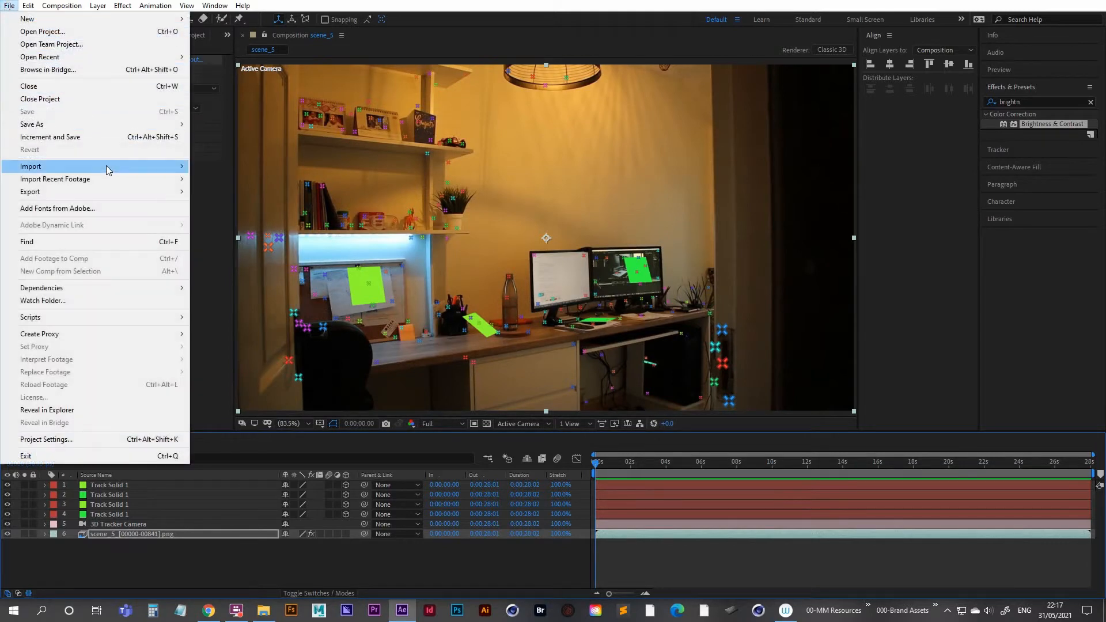
mouse_move(148, 192)
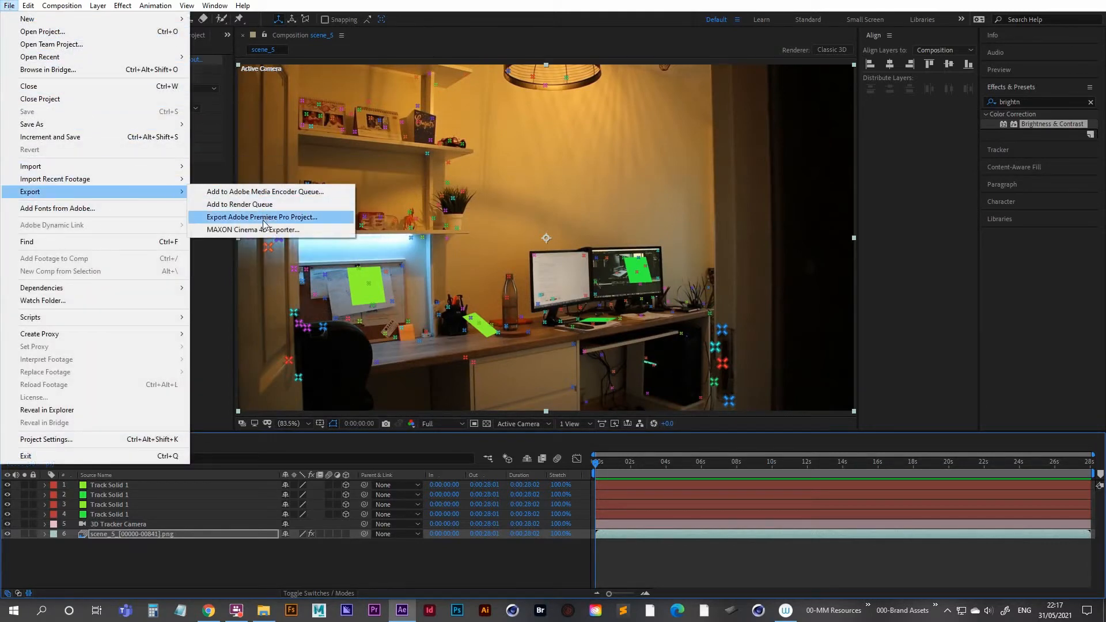
left_click(294, 232)
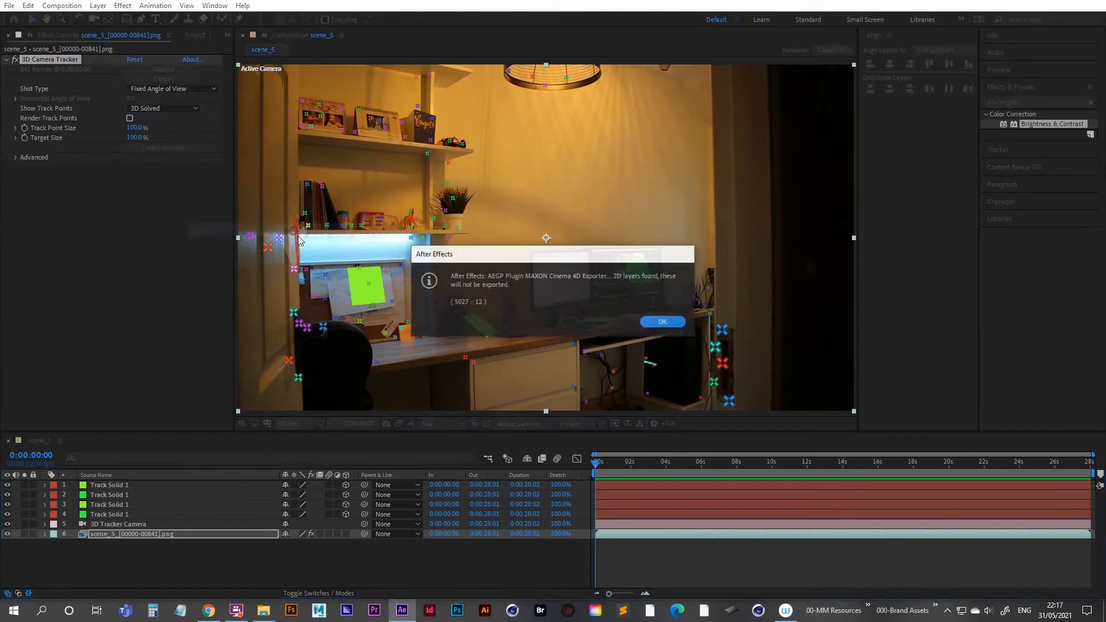
left_click(665, 322)
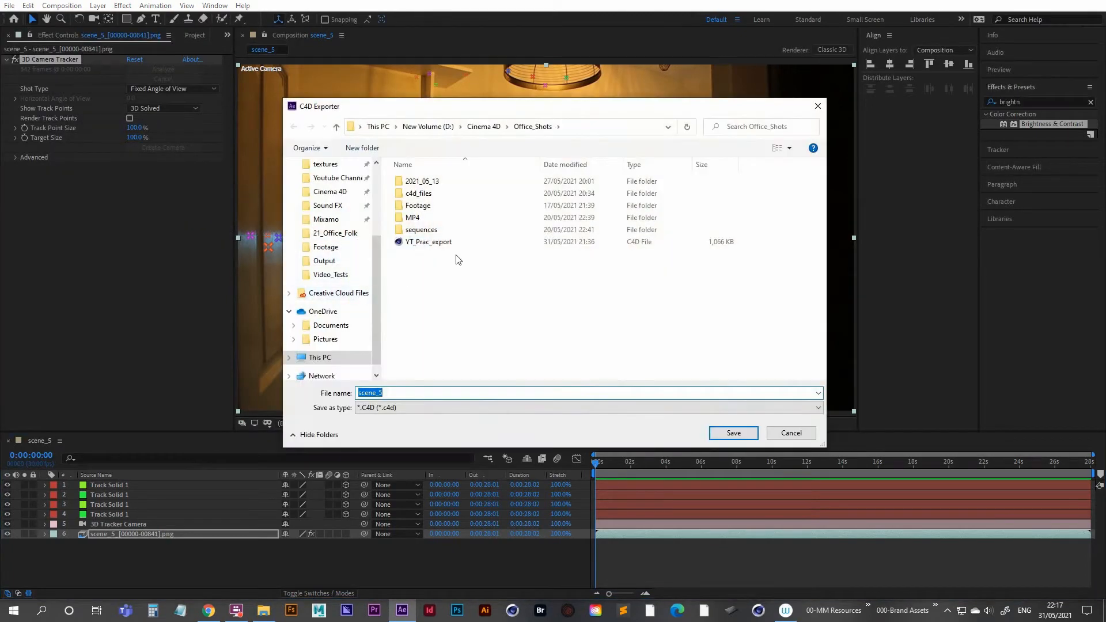
left_click(430, 126)
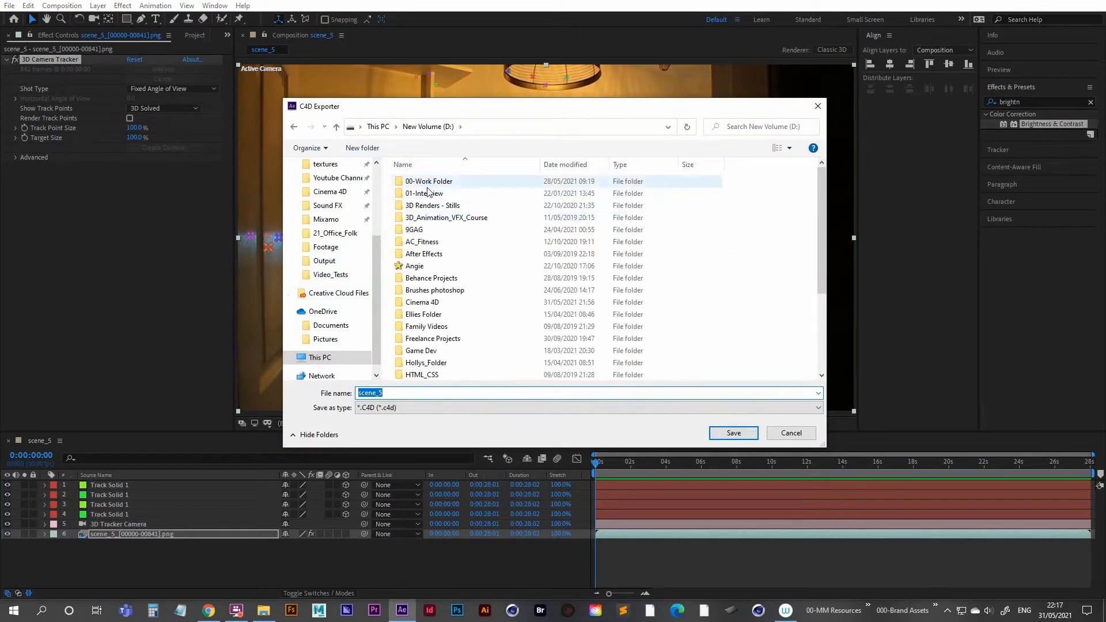
double_click(433, 302)
scroll(434, 298, "down", 5)
double_click(436, 296)
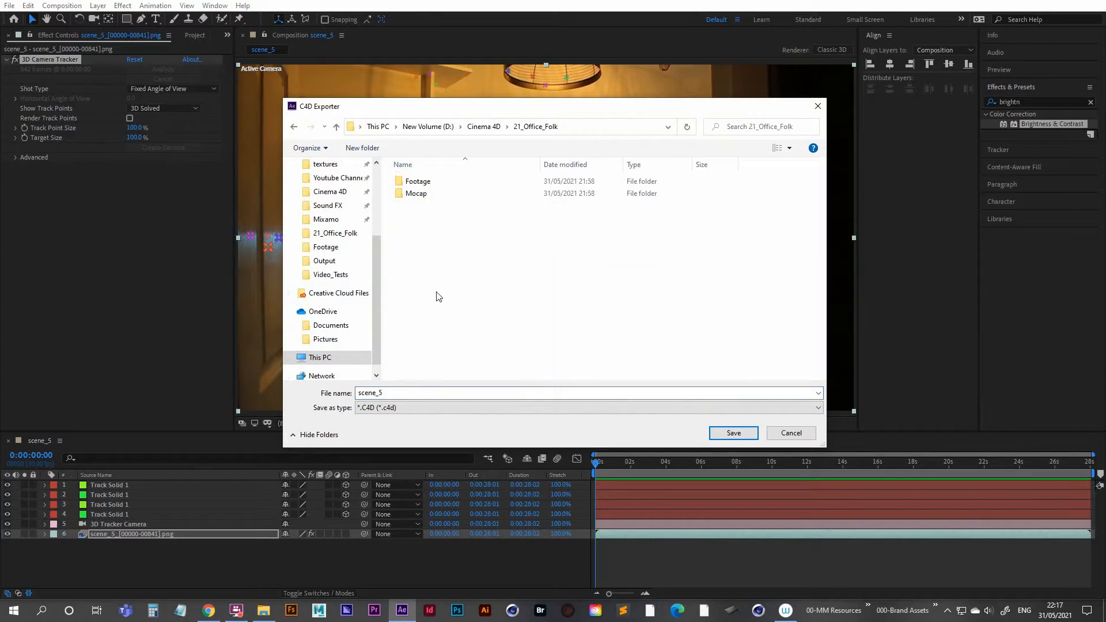
double_click(401, 393)
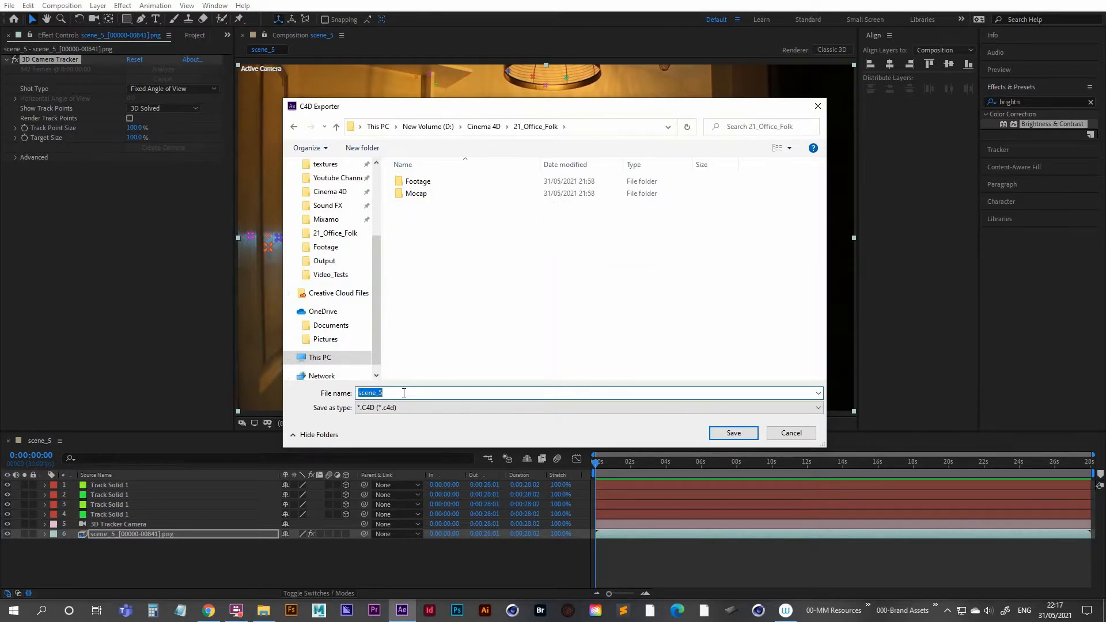
left_click(733, 433)
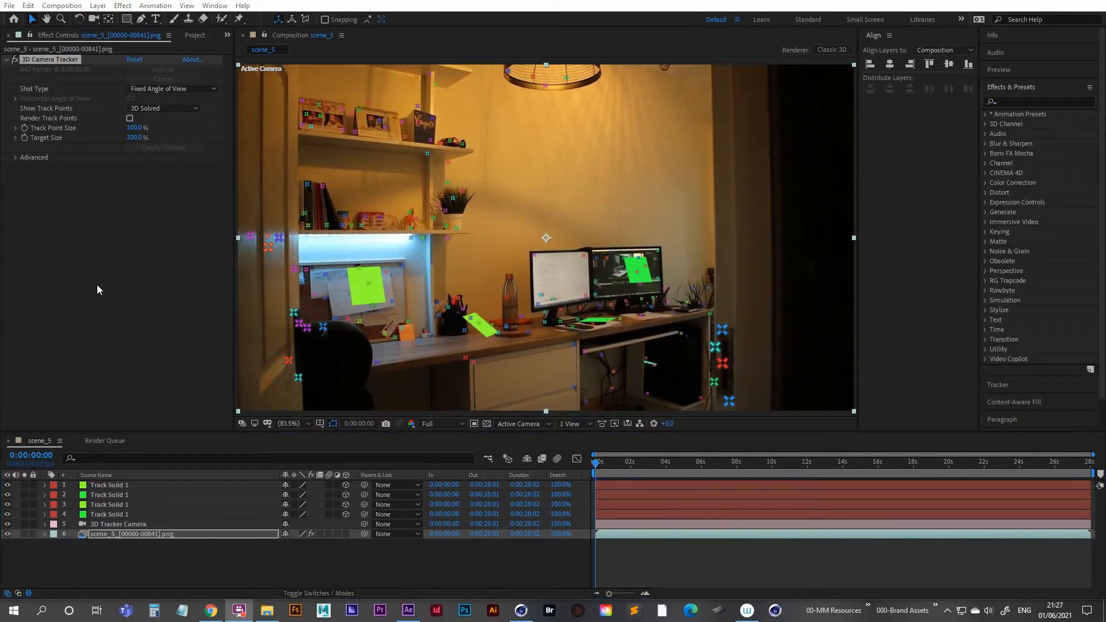
- Switch to Cinema 4D and open the exported scene_5 file from the 21_Office_Folk folder
left_click(522, 612)
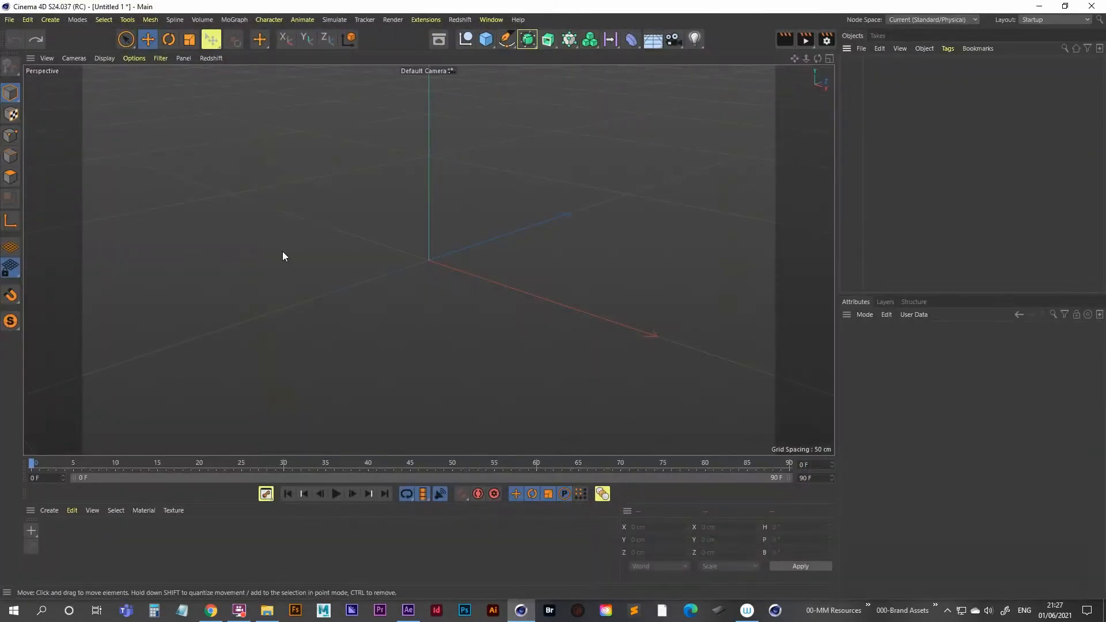
left_click(9, 19)
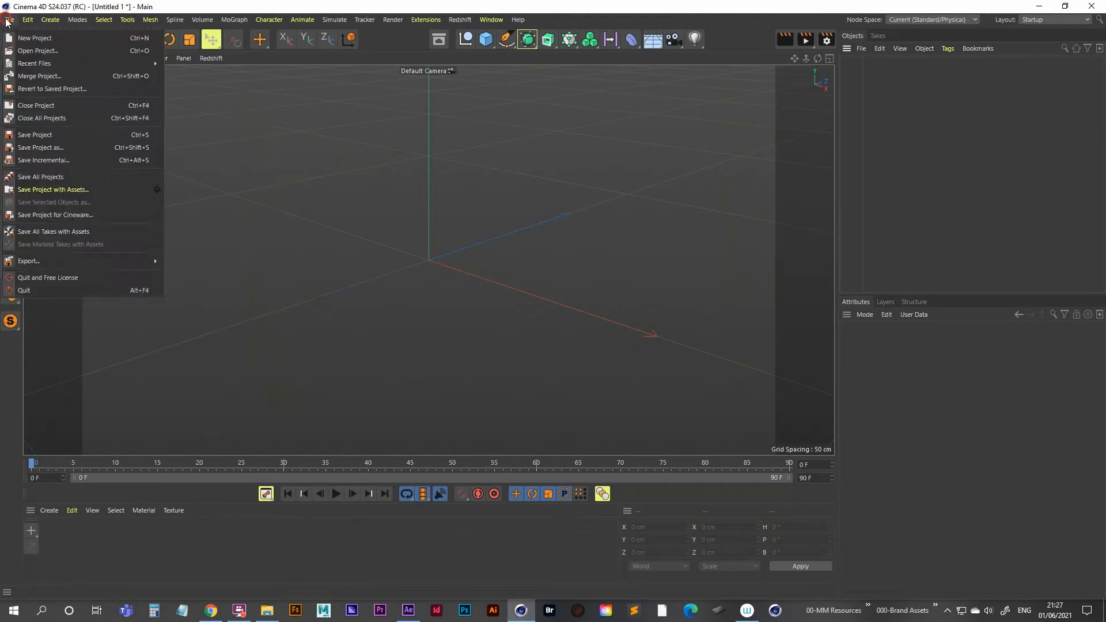
left_click(37, 50)
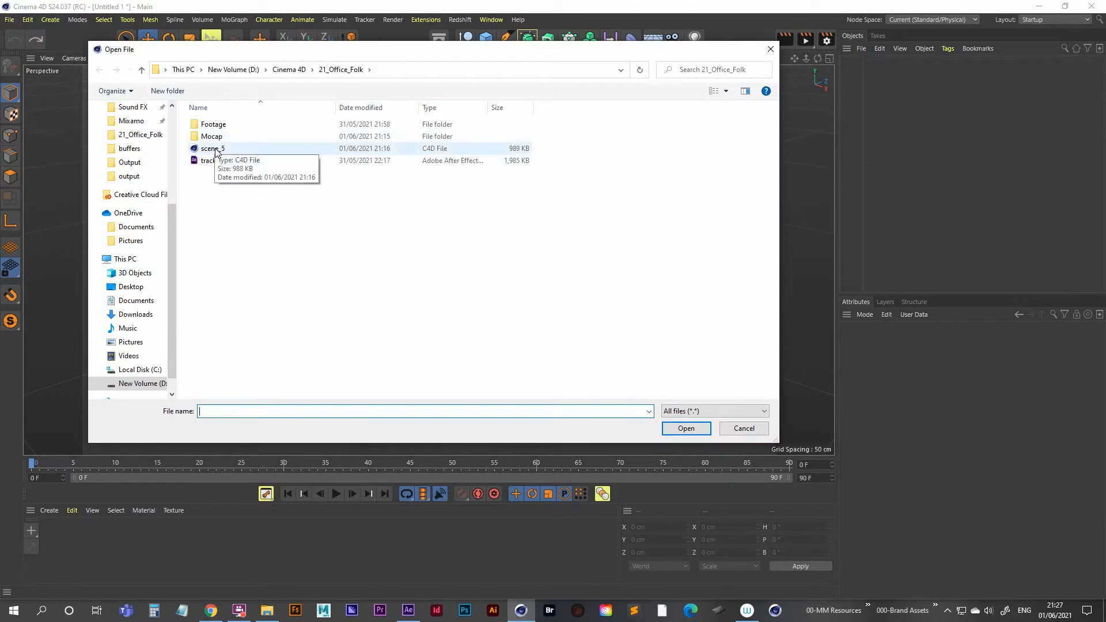
double_click(213, 149)
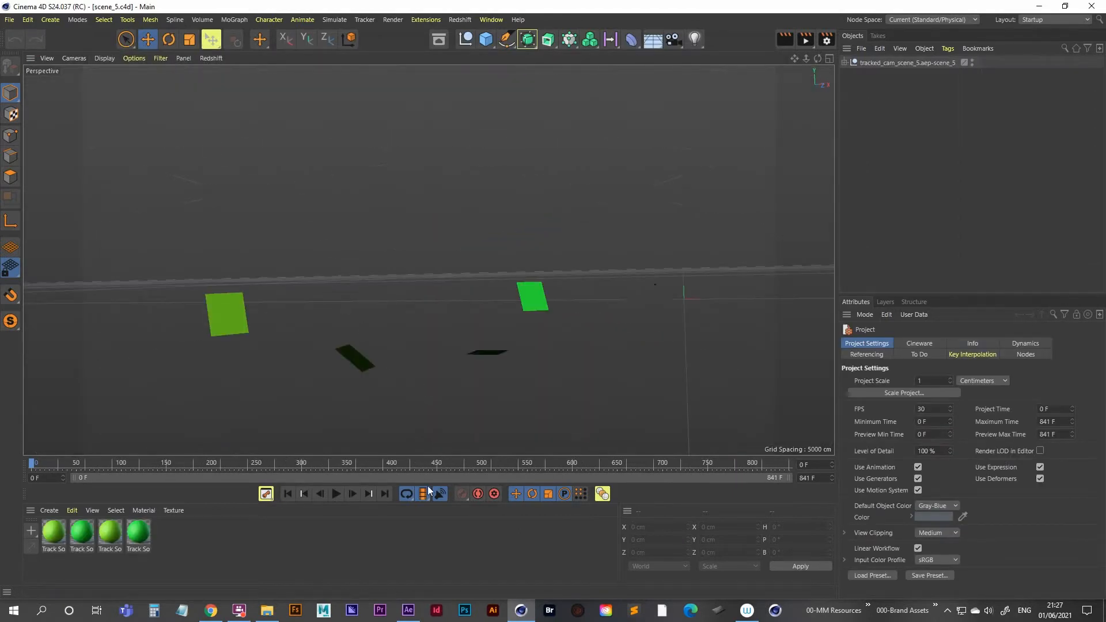
- Play the animation and examine the 3D Tracker Camera's movement around the four track solids from outside the camera view
left_click(338, 493)
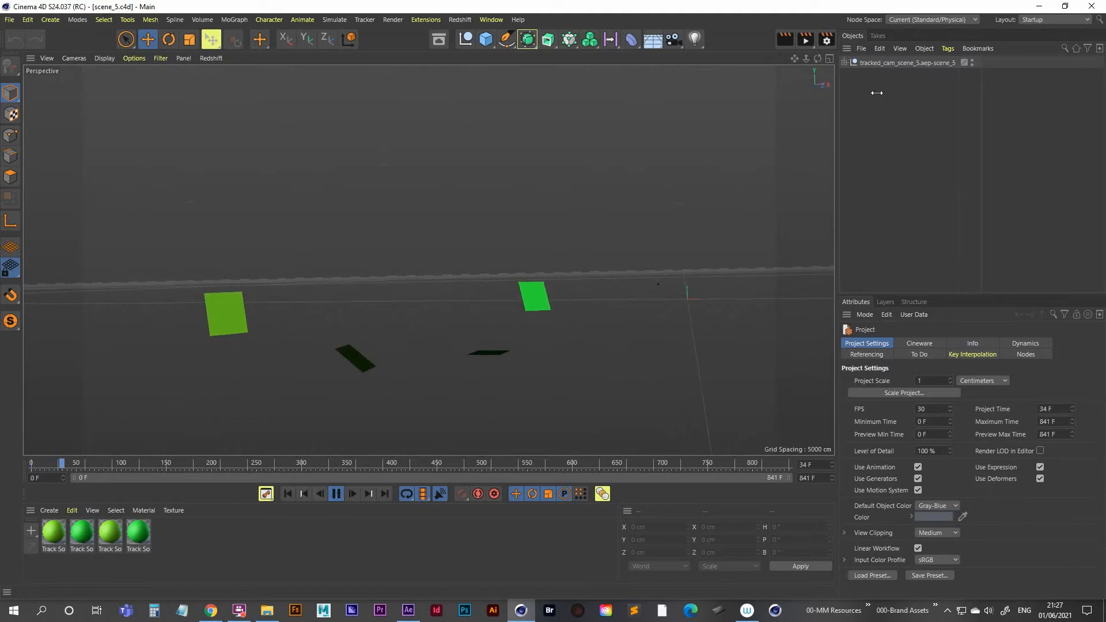
left_click(844, 62)
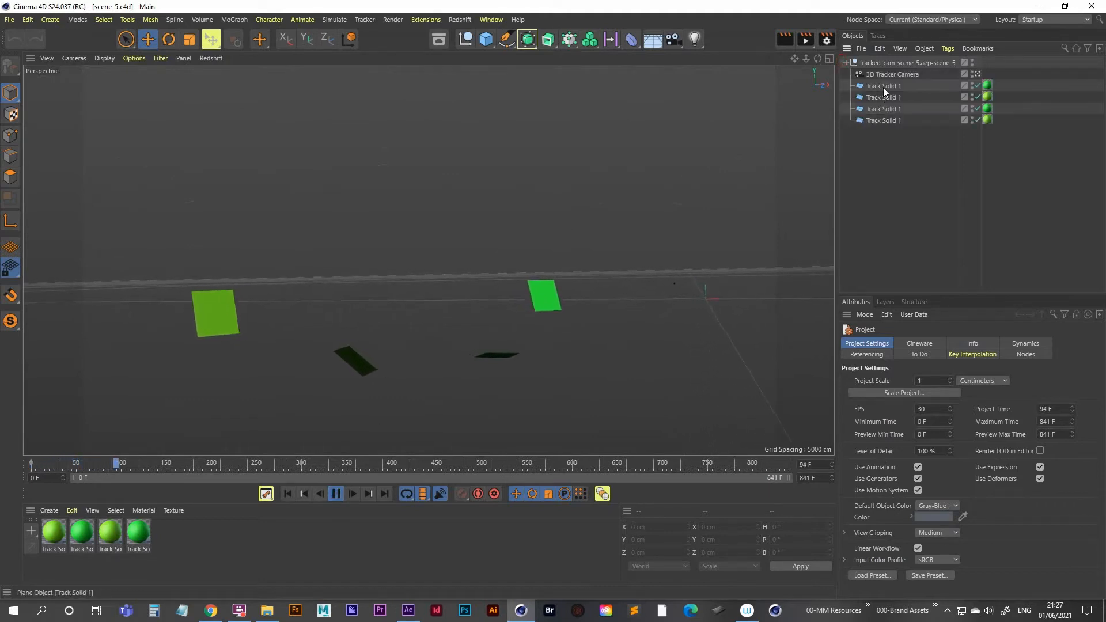
left_click(977, 74)
right_click_drag(456, 232, 208, 364, "alt")
middle_click_drag(77, 191, 381, 183, "alt")
right_click_drag(383, 182, 236, 296, "alt")
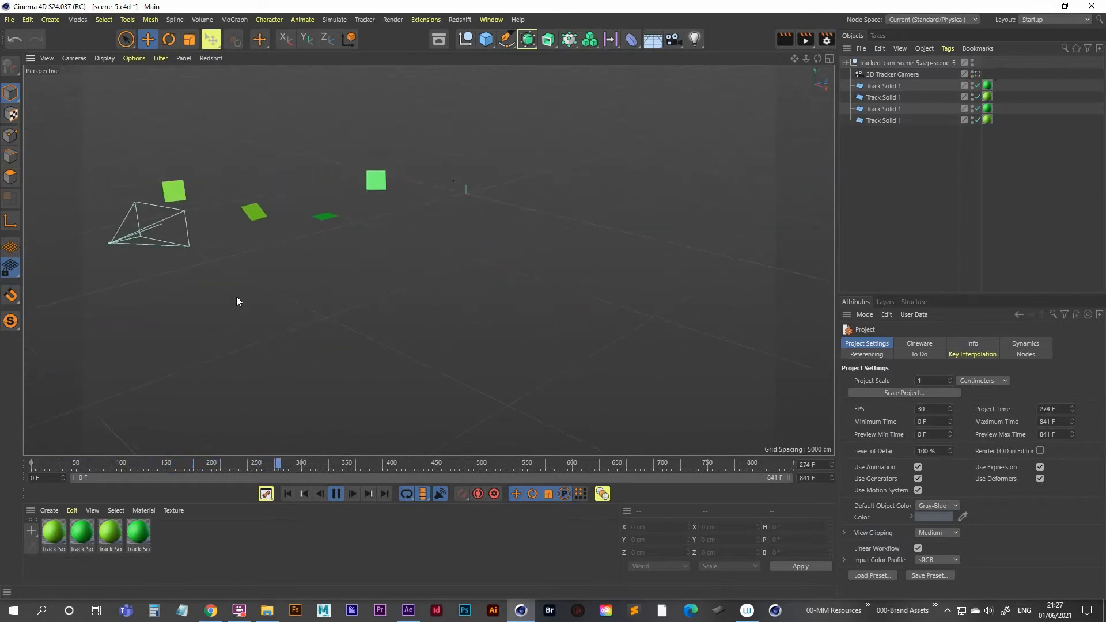
middle_click_drag(241, 212, 298, 292, "alt")
left_click_drag(299, 293, 408, 267, "alt")
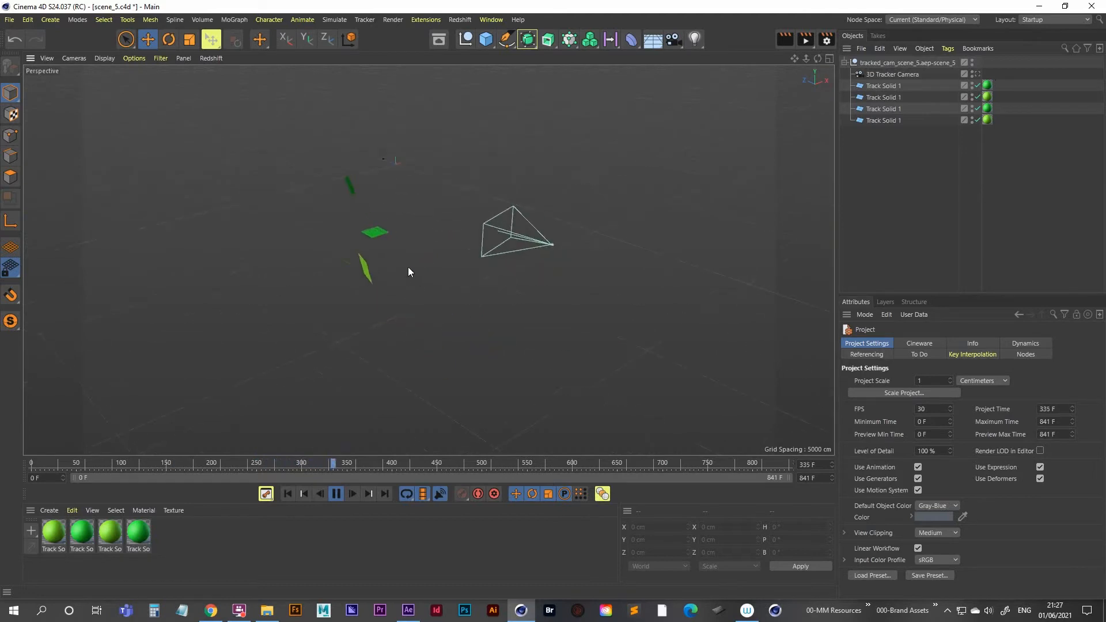
left_click_drag(375, 229, 221, 241, "alt")
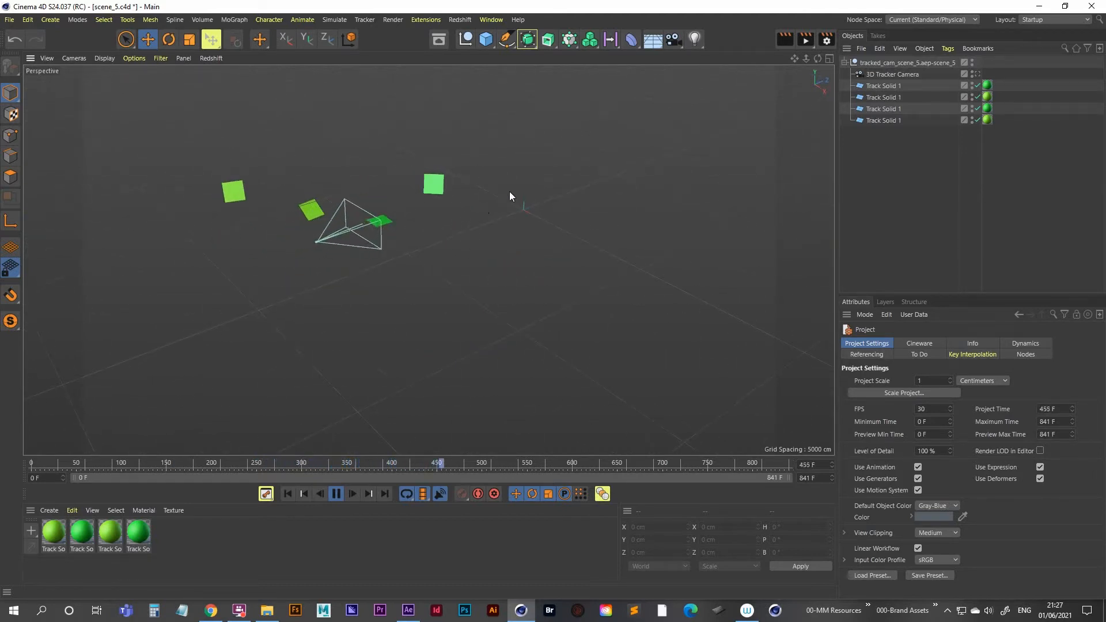
left_click_drag(383, 225, 346, 283, "alt")
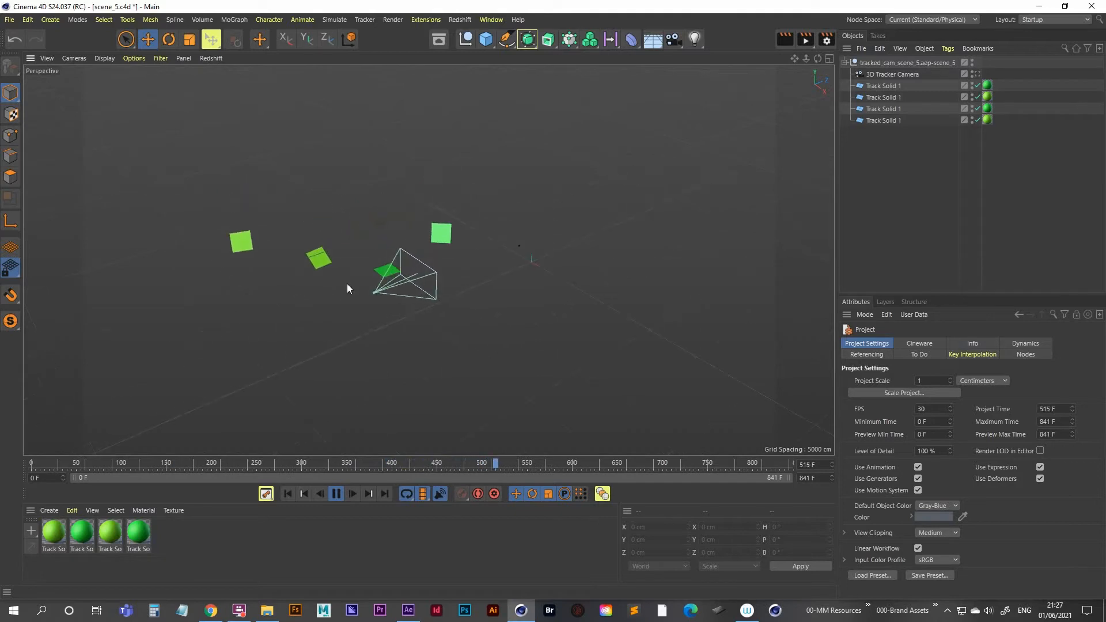
- Look through the 3D Tracker Camera again, stop playback and return to the first frame
left_click(977, 74)
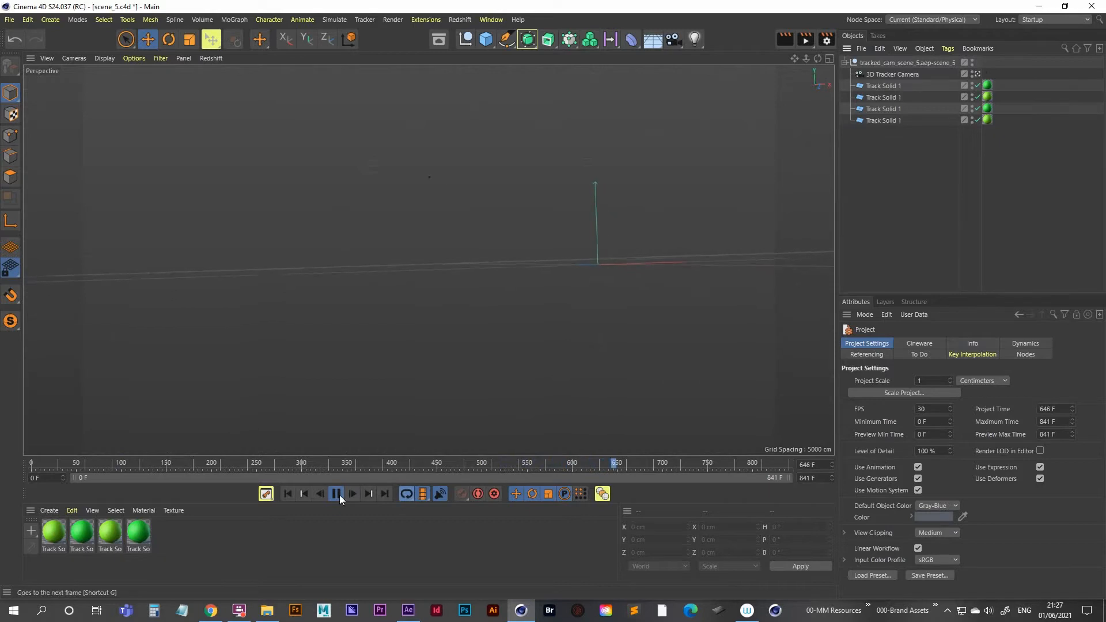
left_click(336, 493)
left_click(288, 493)
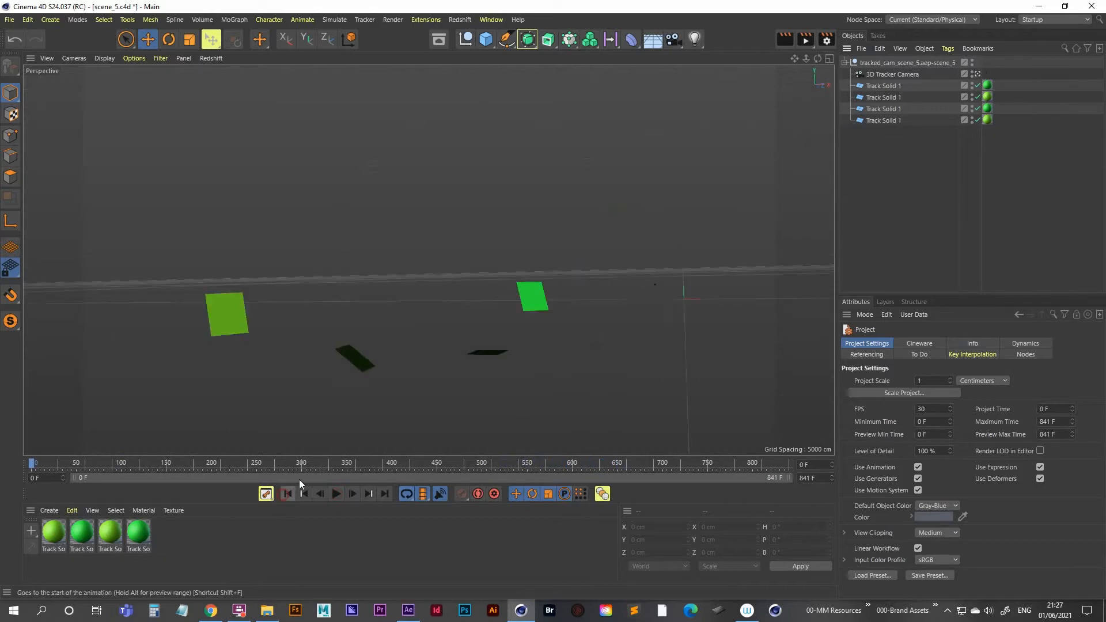
- Add a Background object to the scene and create a new material named BG
left_click(652, 39)
left_click(704, 138)
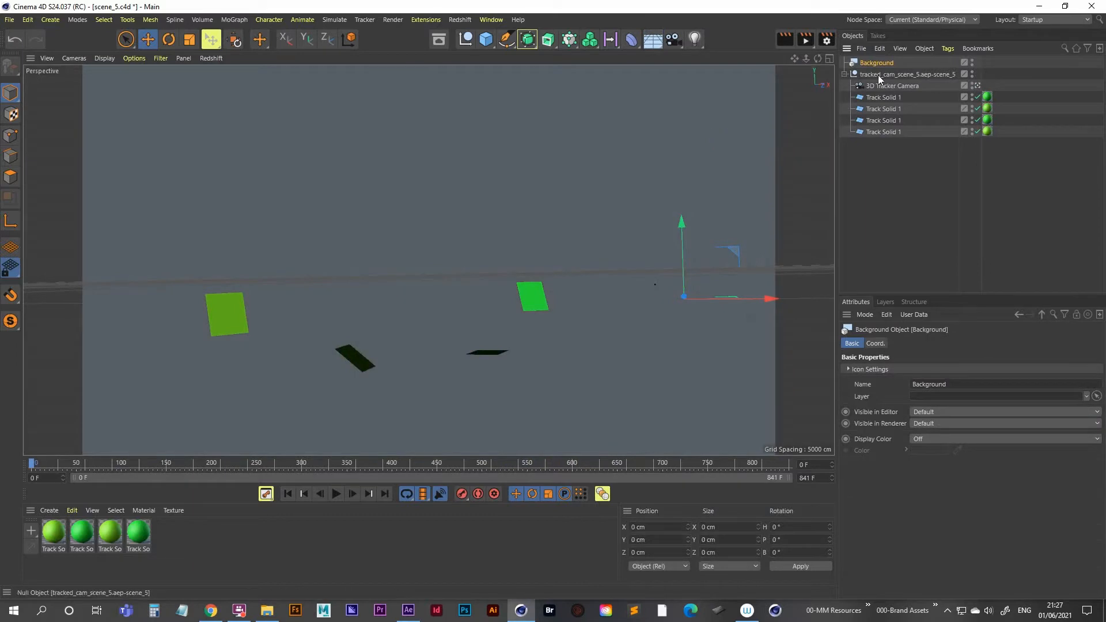
double_click(158, 547)
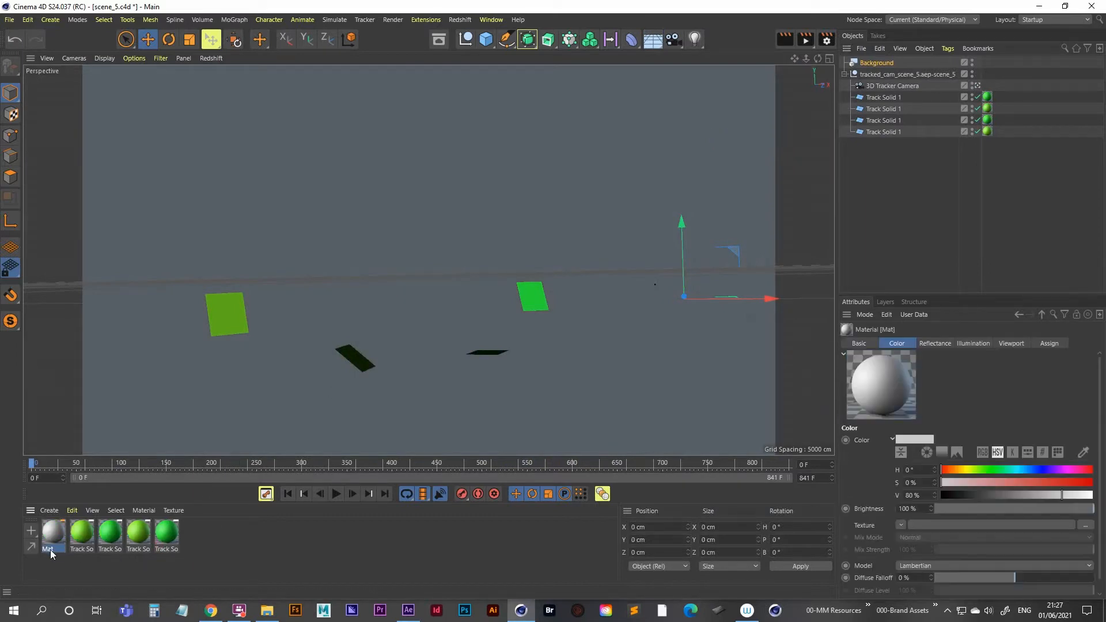
double_click(50, 535)
left_click_drag(201, 174, 452, 74)
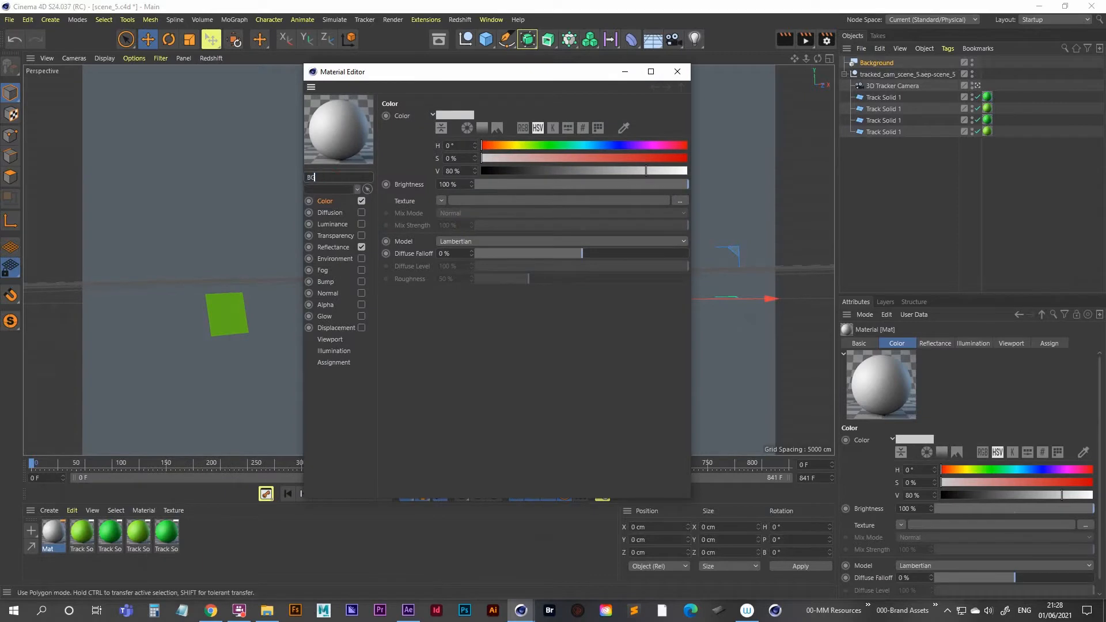
type("BG")
key("Return")
- Disable the BG material's Color and Reflectance channels and enable Luminance
left_click(361, 200)
left_click(361, 247)
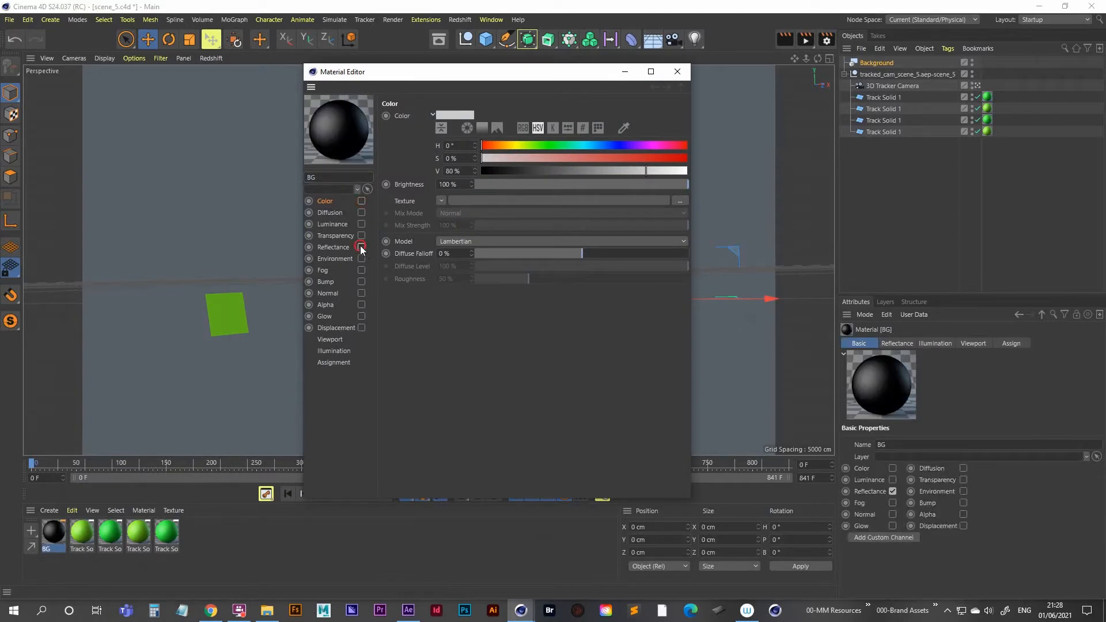
left_click(361, 223)
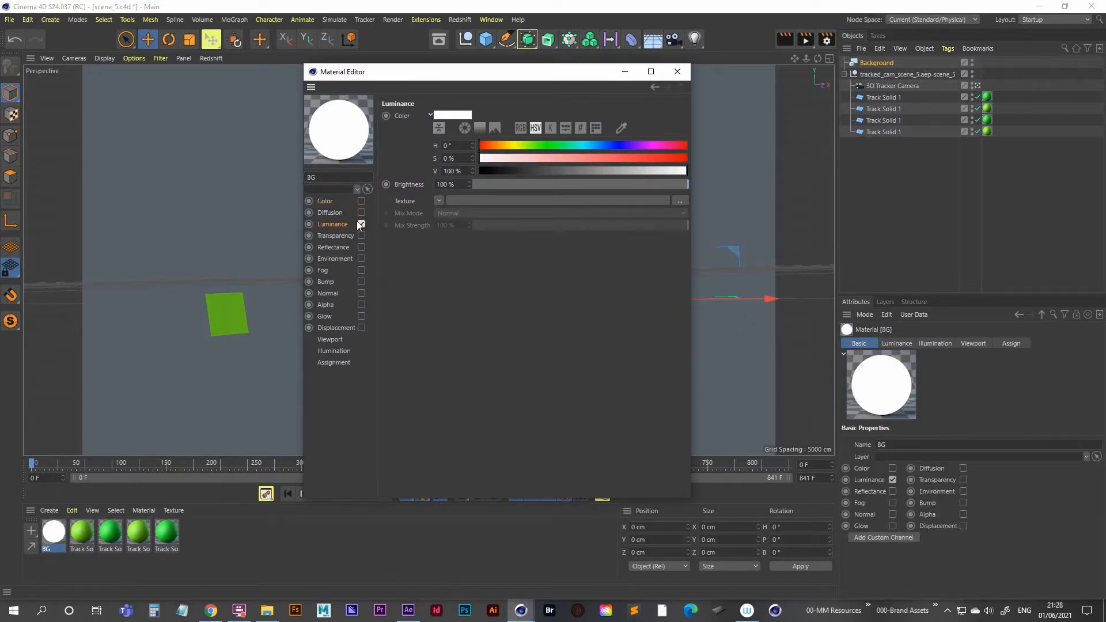
- Load scene_5_00000.png from the Footage folder as the BG material's Luminance texture, declining to copy it to the project location
left_click(438, 201)
left_click(471, 221)
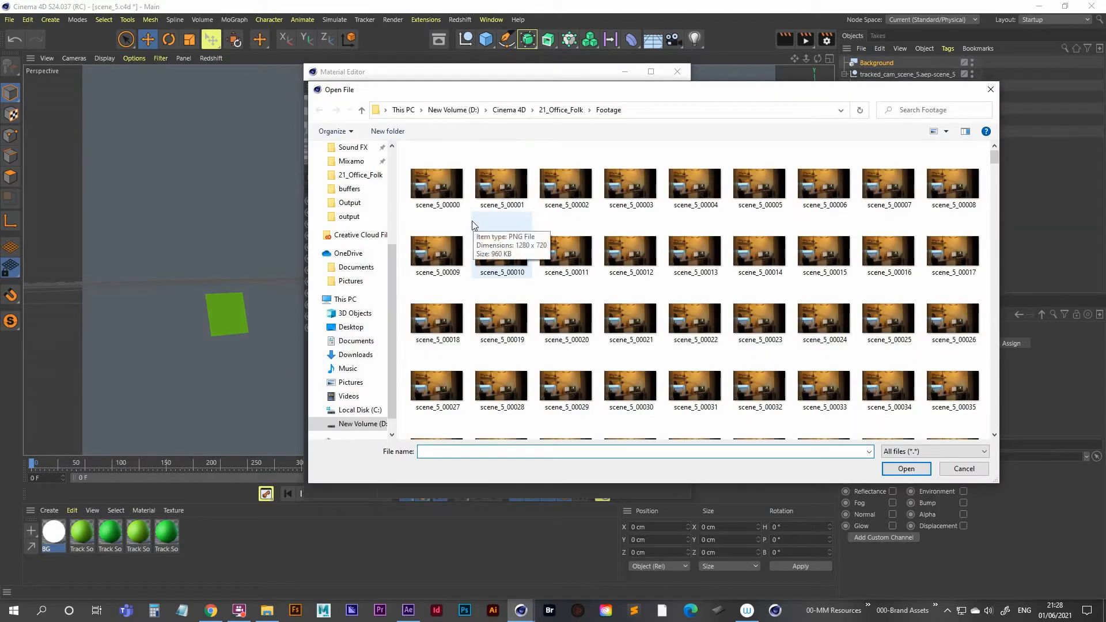
left_click(439, 190)
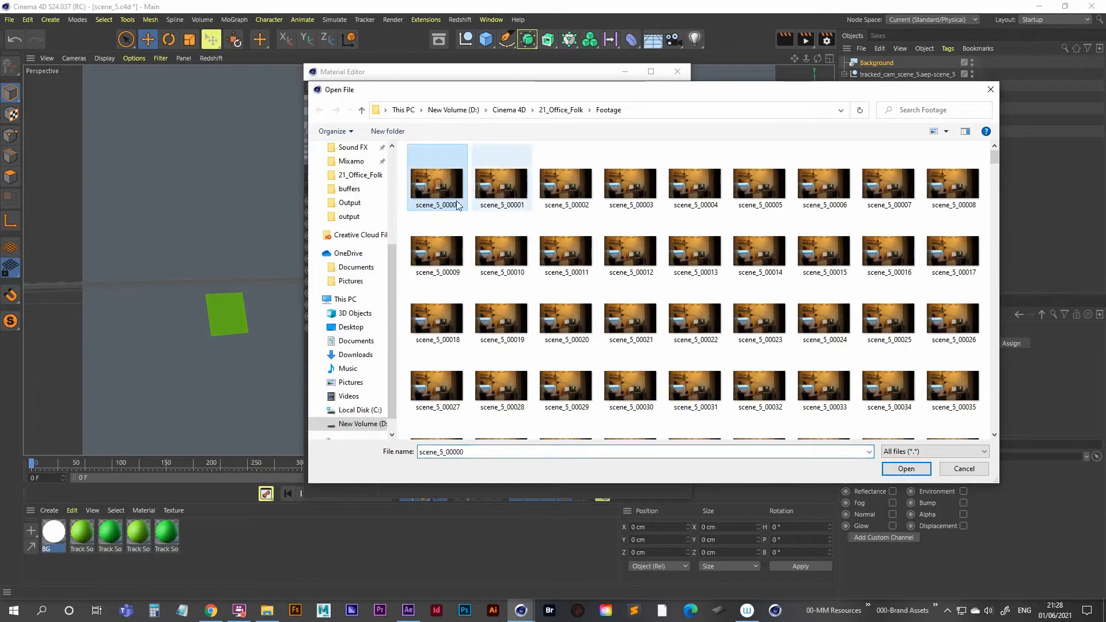
left_click(908, 469)
left_click(636, 355)
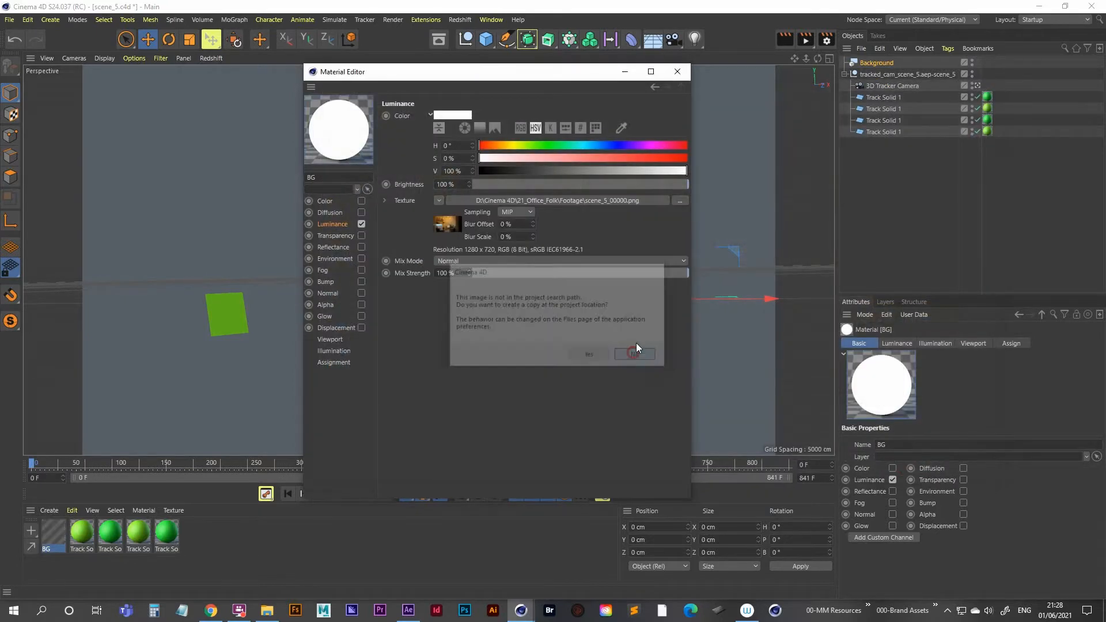
- Calculate the movie frame range in the animation settings of the BG material's Luminance image sequence
left_click(444, 222)
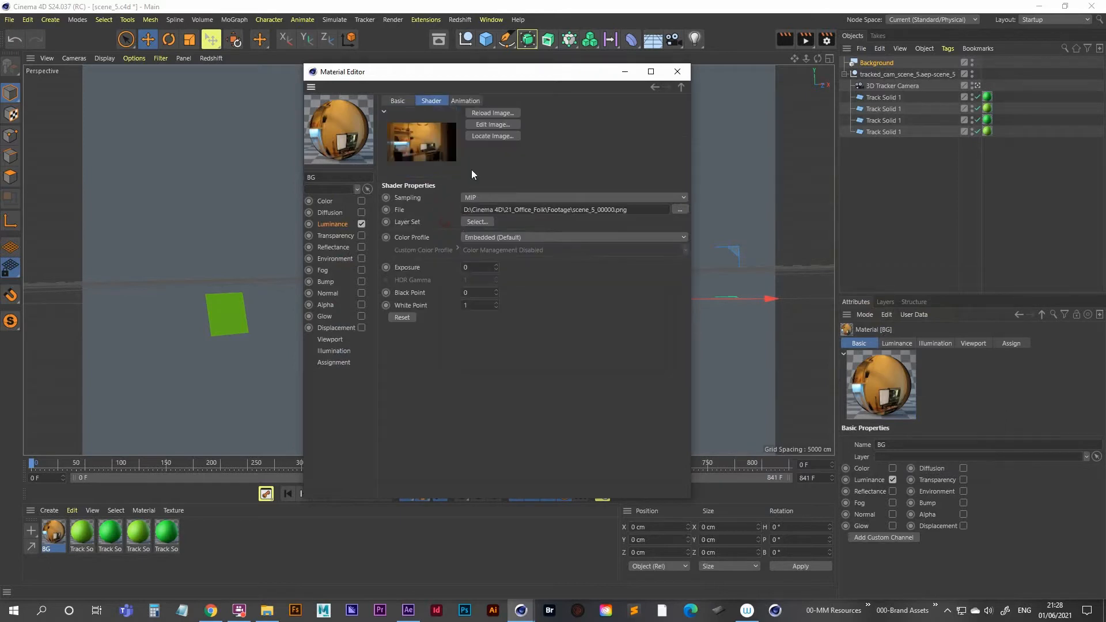
left_click(464, 100)
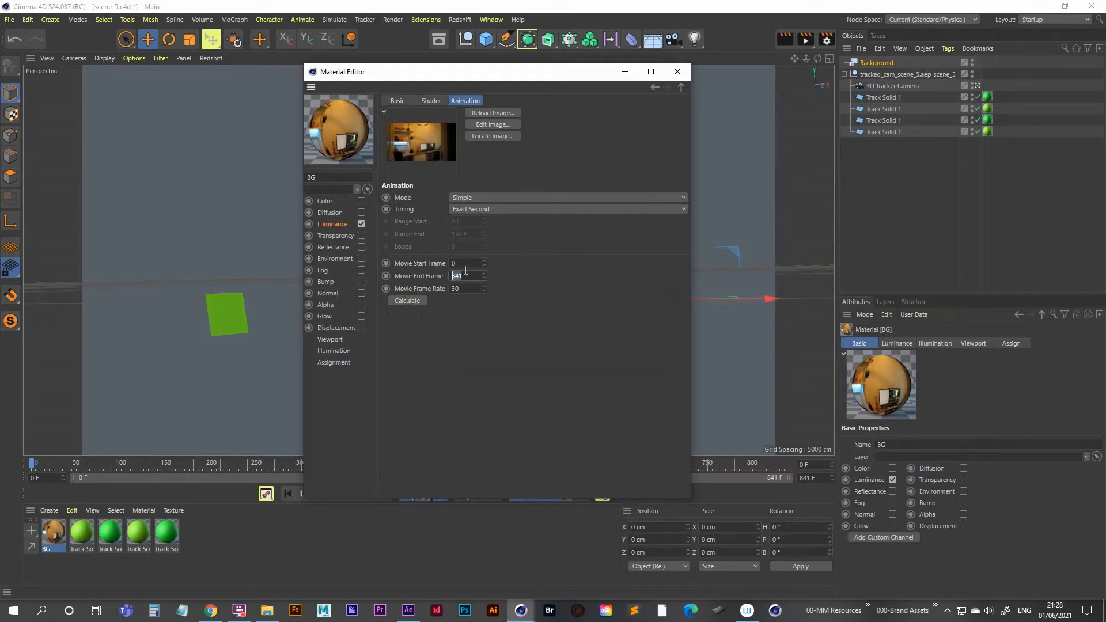
left_click_drag(507, 78, 509, 84)
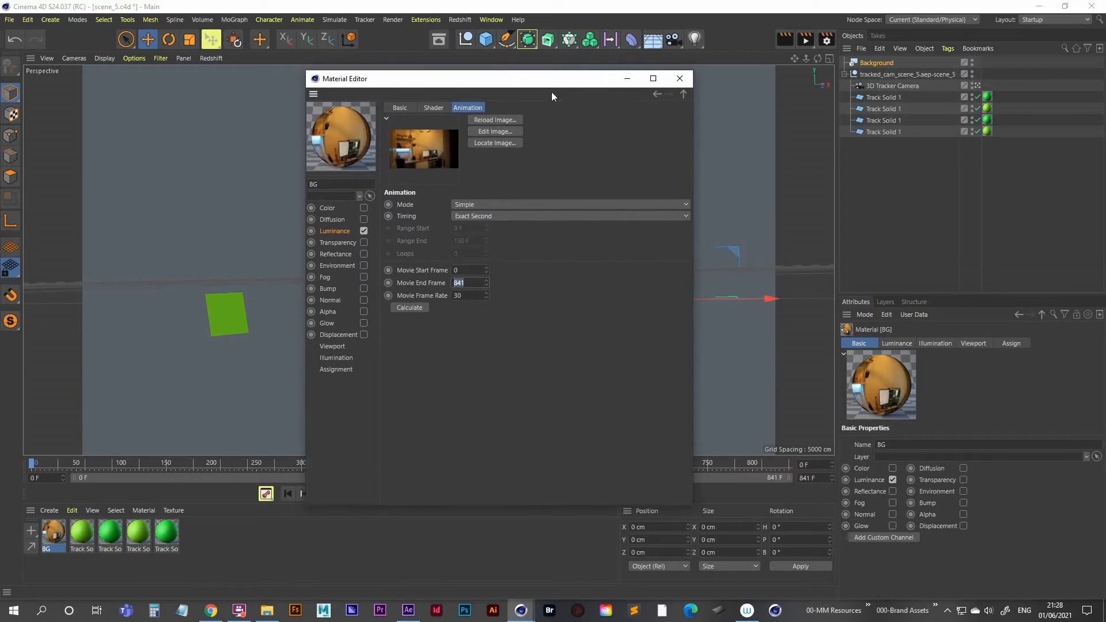
- Enable Animate Preview in the BG material's viewport settings and close the Material Editor
left_click(333, 347)
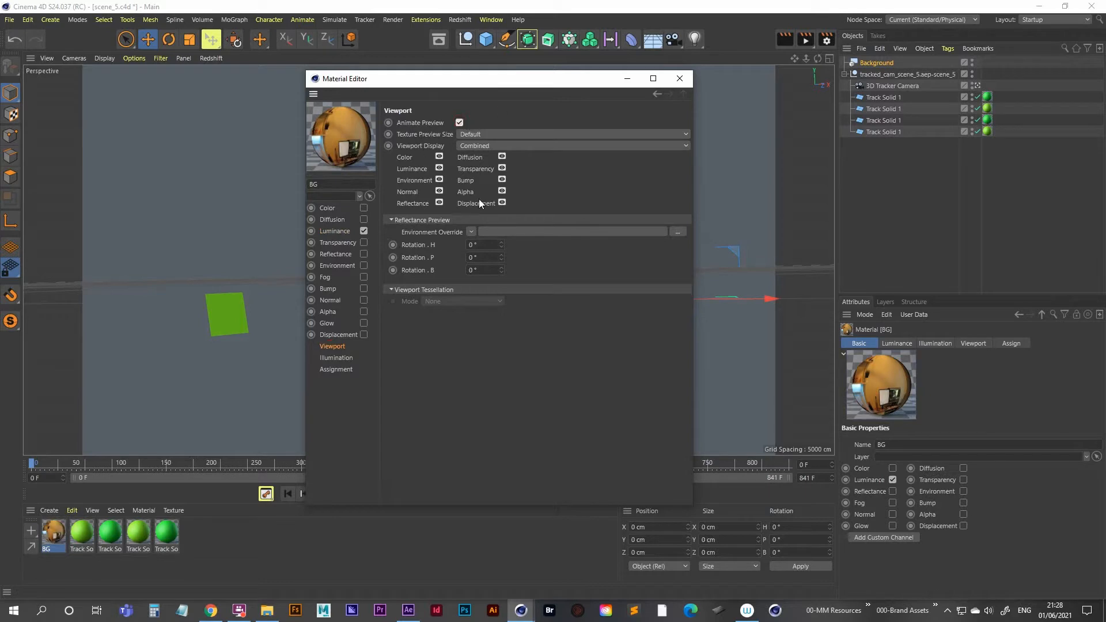
left_click_drag(538, 79, 530, 90)
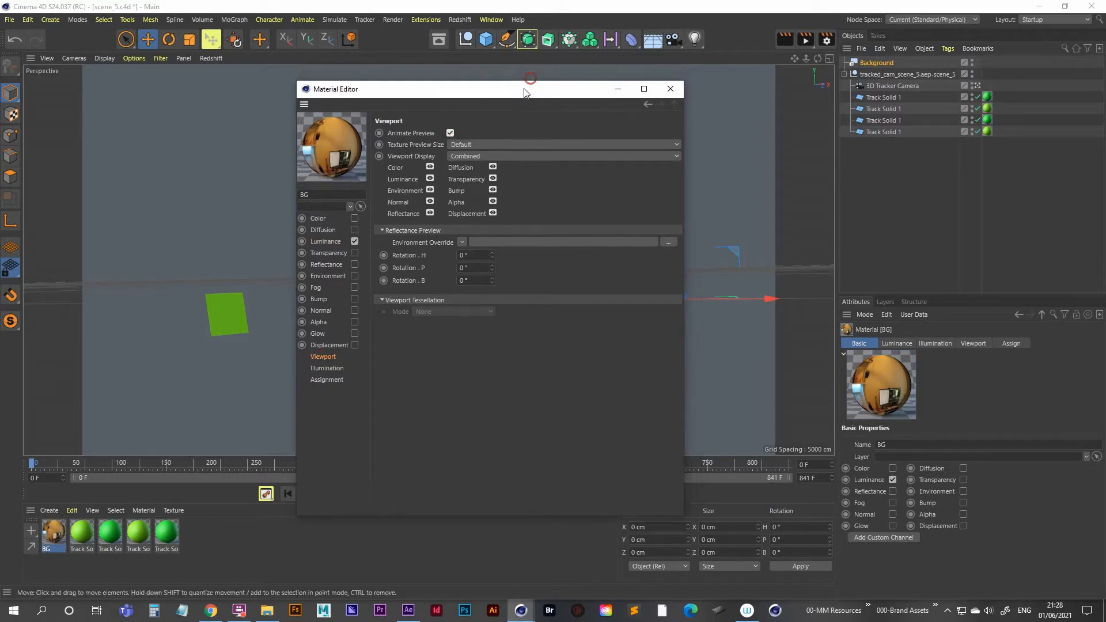
left_click(673, 90)
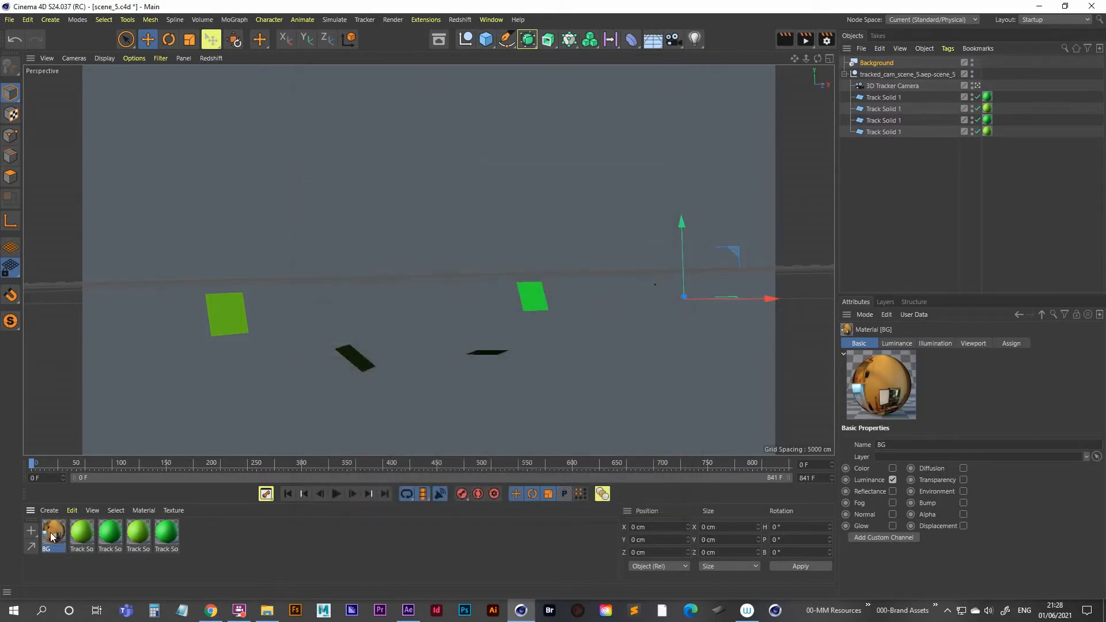
- Apply the BG material to the Background object and play the animation to check the track
left_click_drag(340, 363, 878, 63)
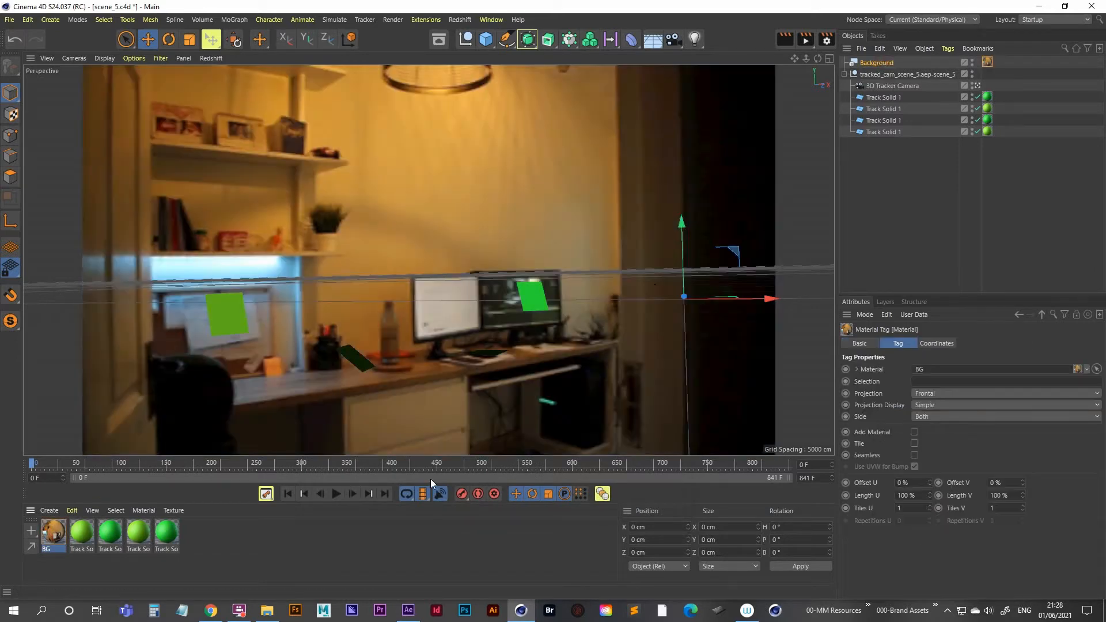
left_click(336, 493)
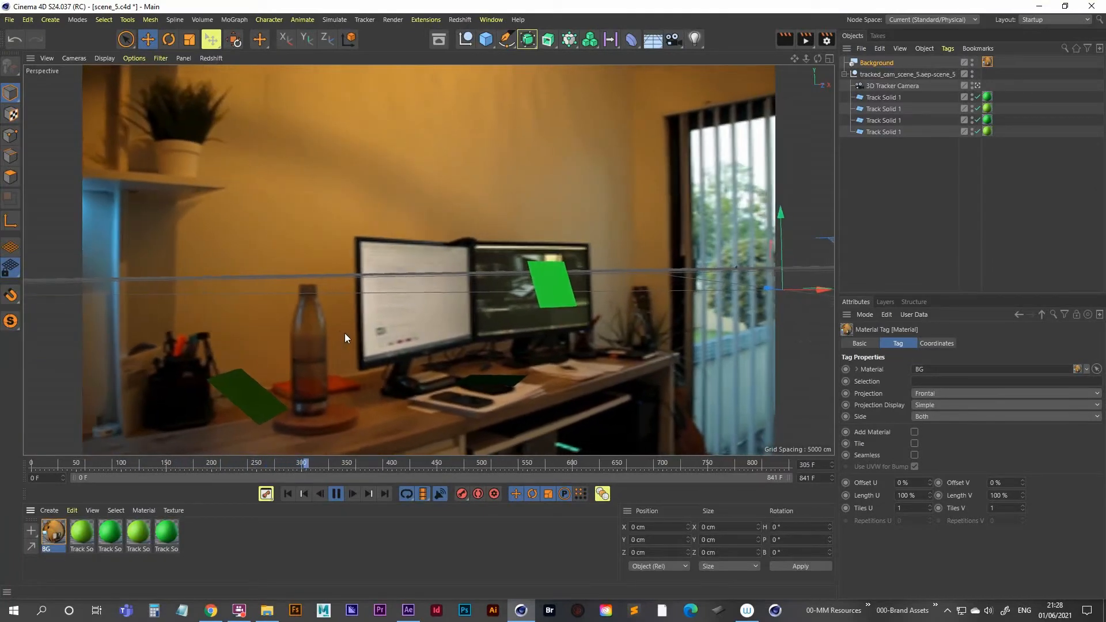
- Hide the Workplane in the viewport, stop playback and return to the first frame
left_click(136, 58)
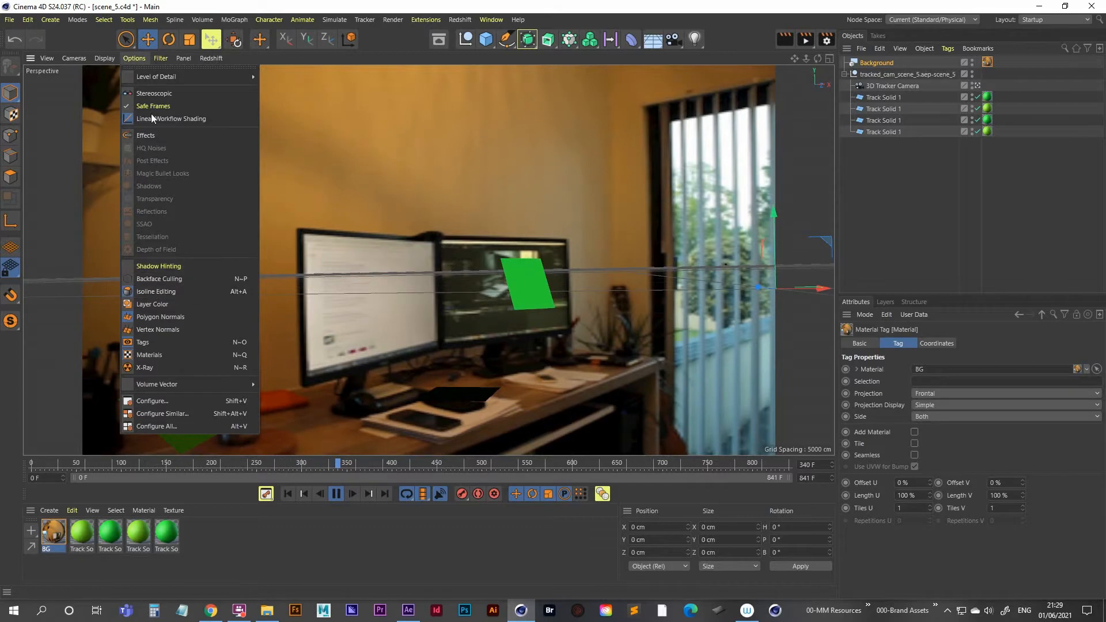
mouse_move(160, 58)
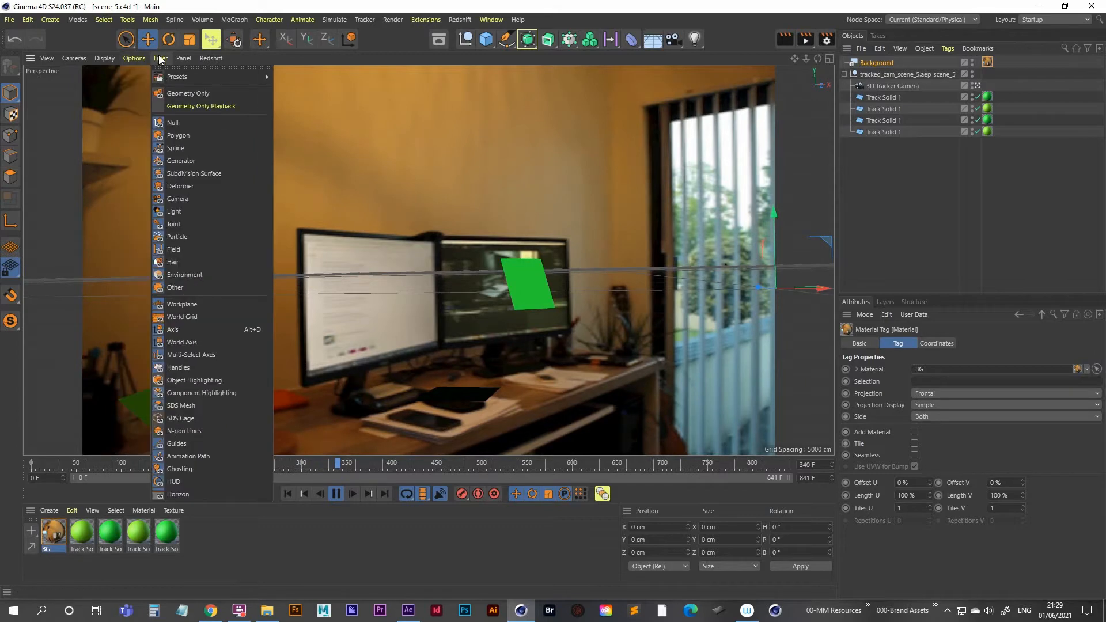
left_click(177, 306)
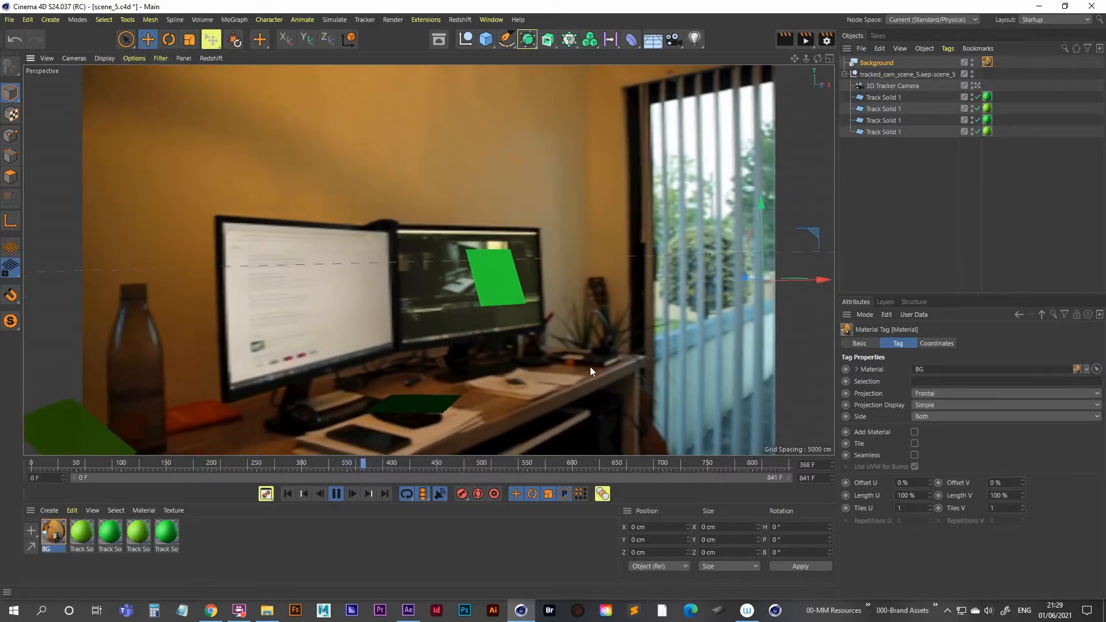
left_click(337, 493)
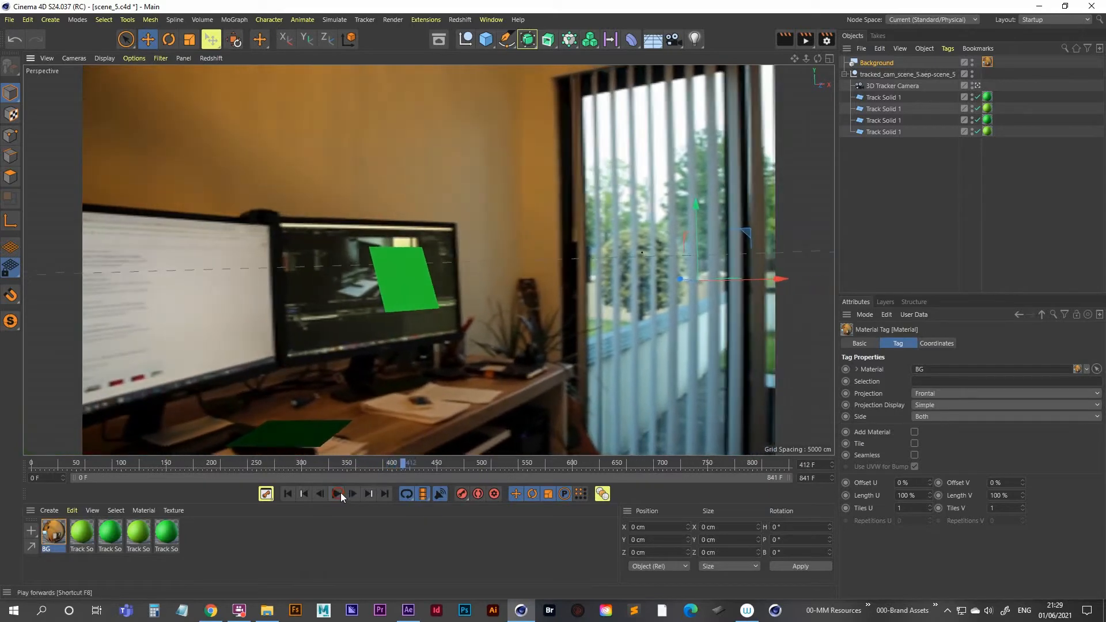
left_click(289, 494)
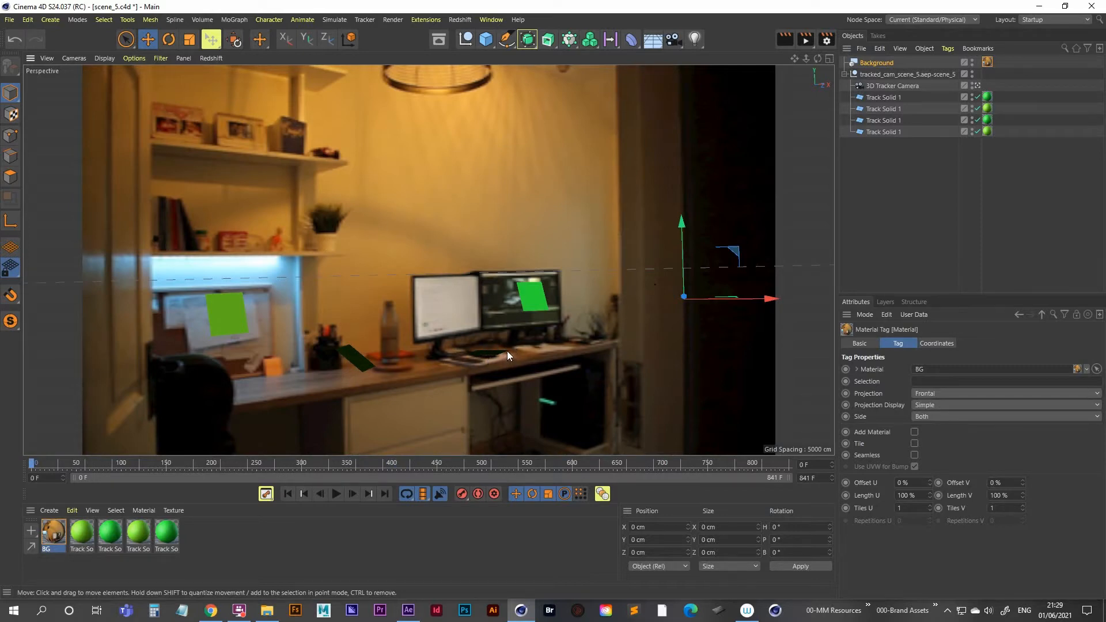
- Merge the Push Up FBX from the Mocap folder using the default import settings, without reassigning the included takes
left_click(10, 20)
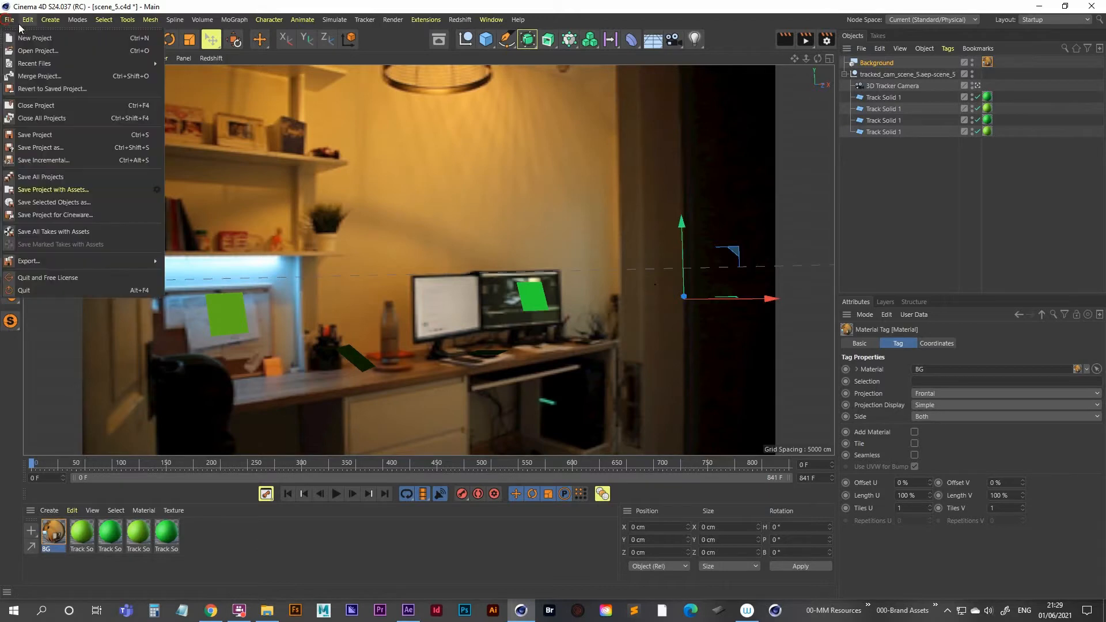
left_click(10, 20)
left_click(10, 20)
mouse_move(23, 63)
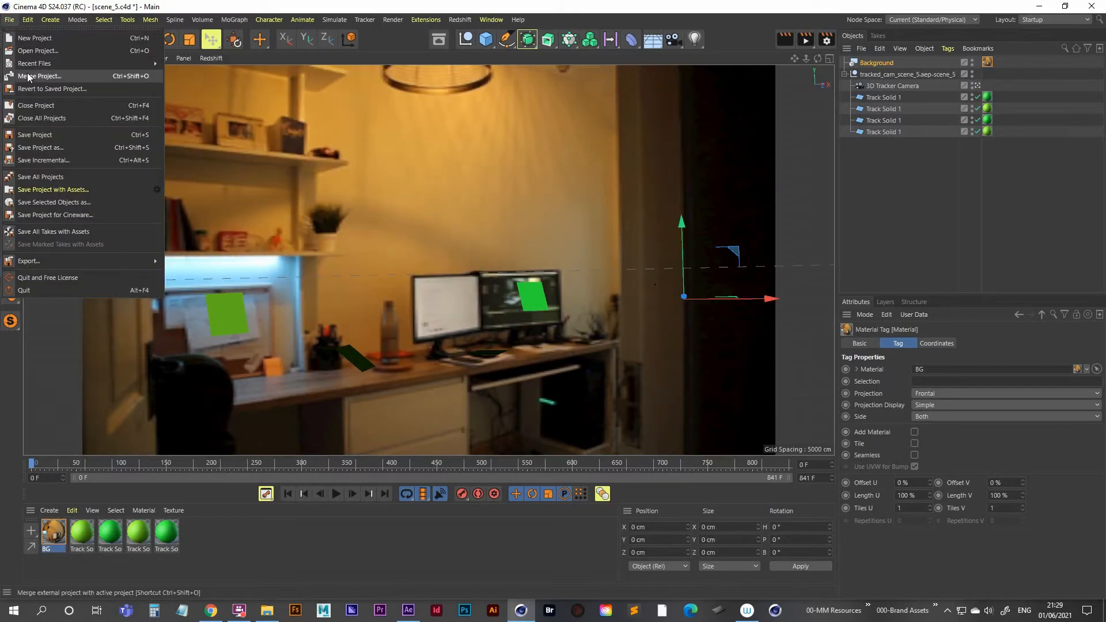
left_click(35, 76)
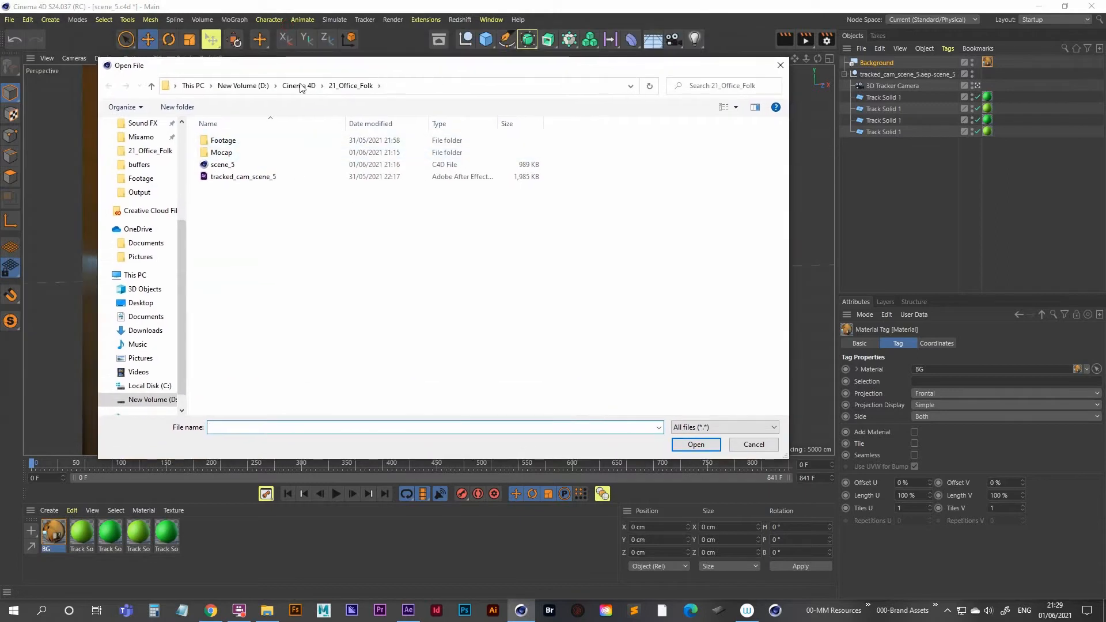
double_click(230, 153)
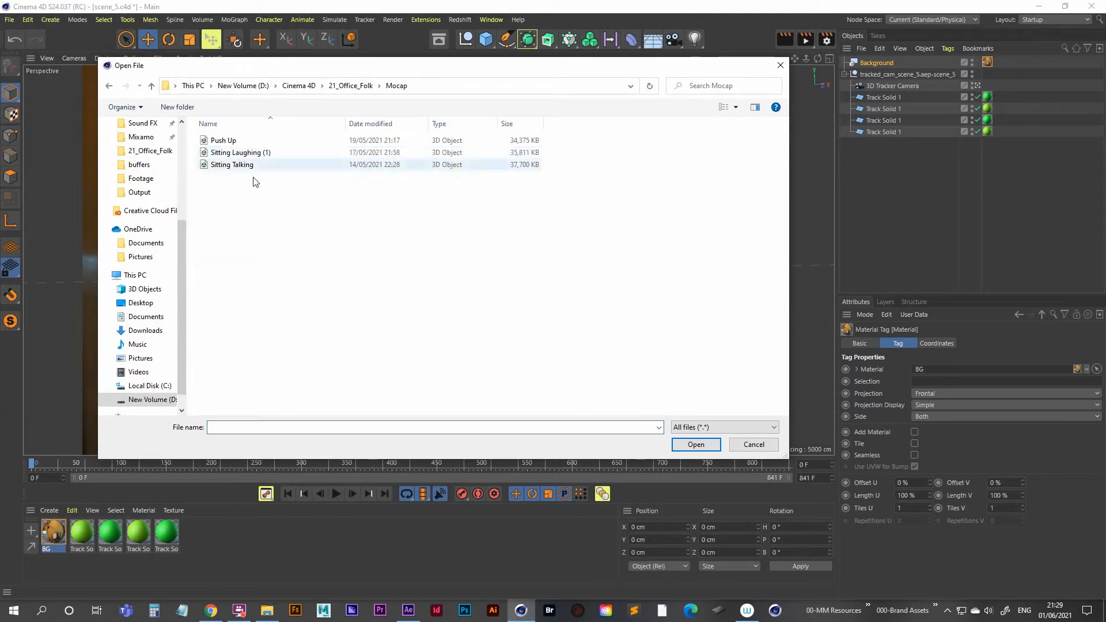
double_click(229, 143)
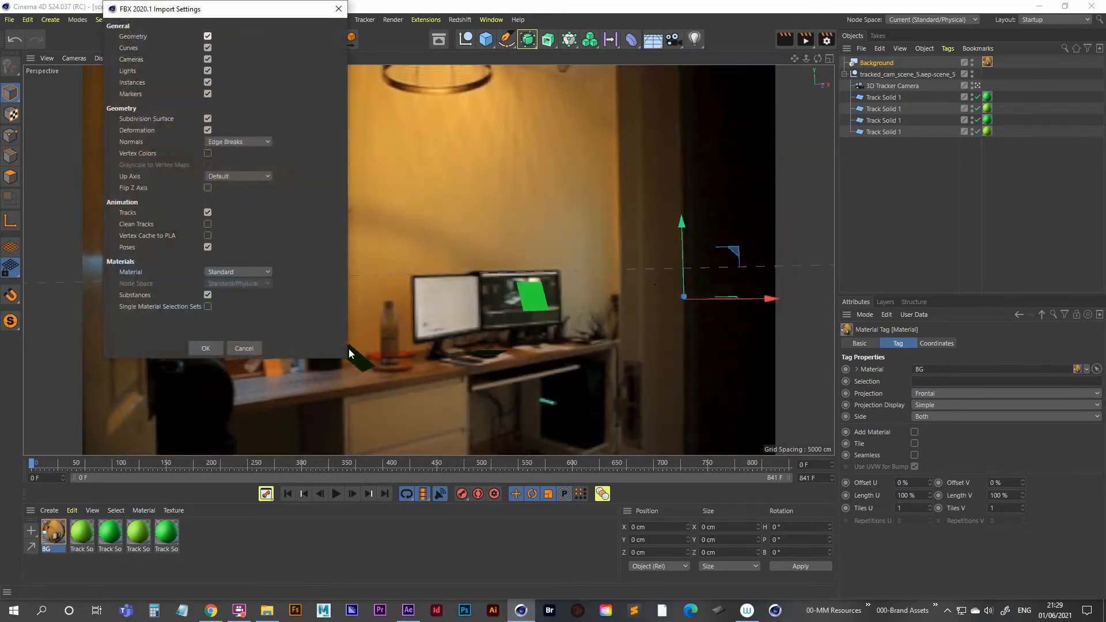
left_click(190, 347)
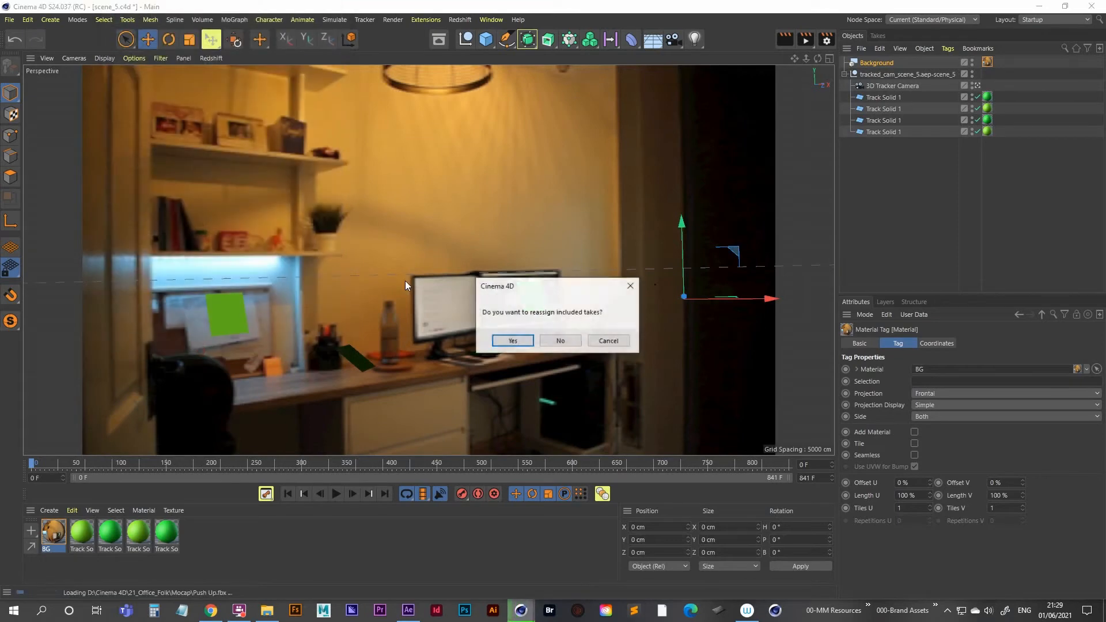
left_click(560, 341)
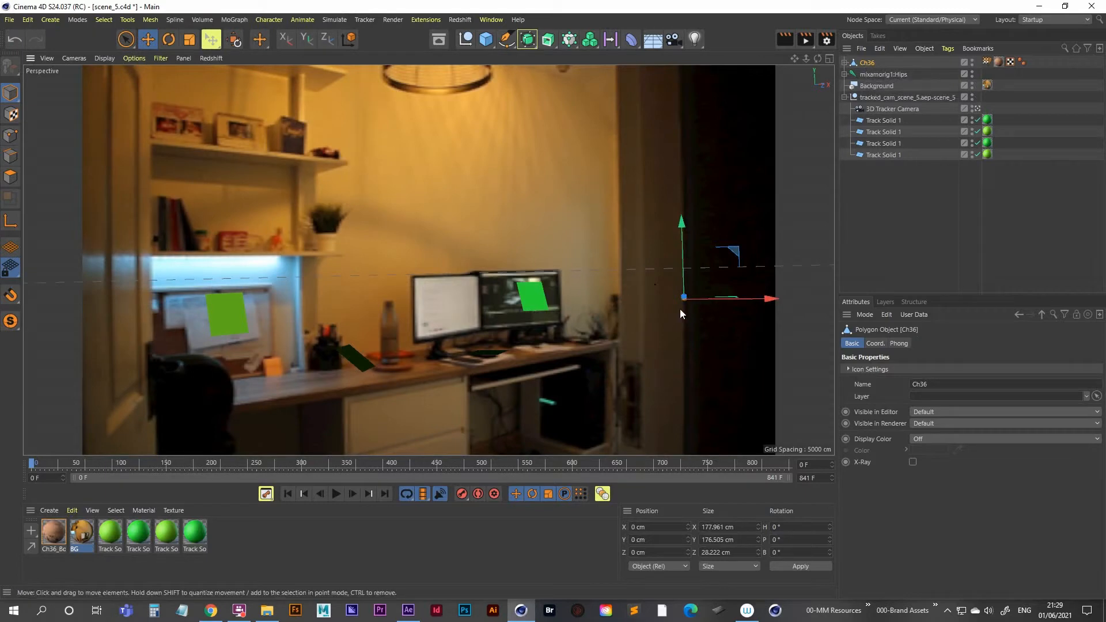
- Group Ch36 and mixamorig1:Hips under a null and rename it Push_UP_Guy
left_click(876, 74, "ctrl")
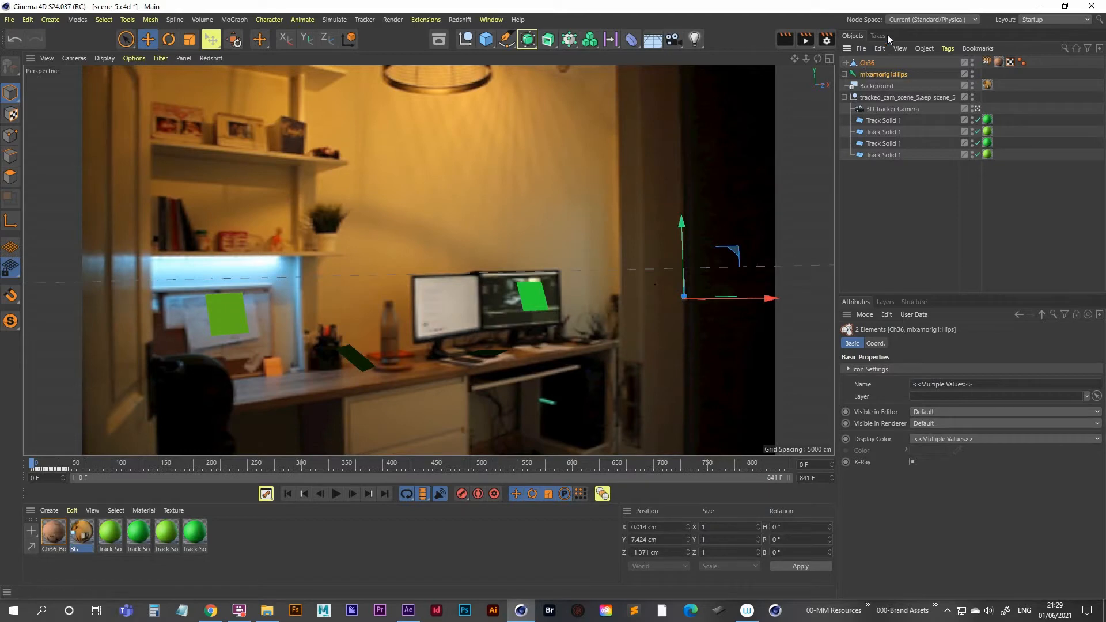
key("alt+g")
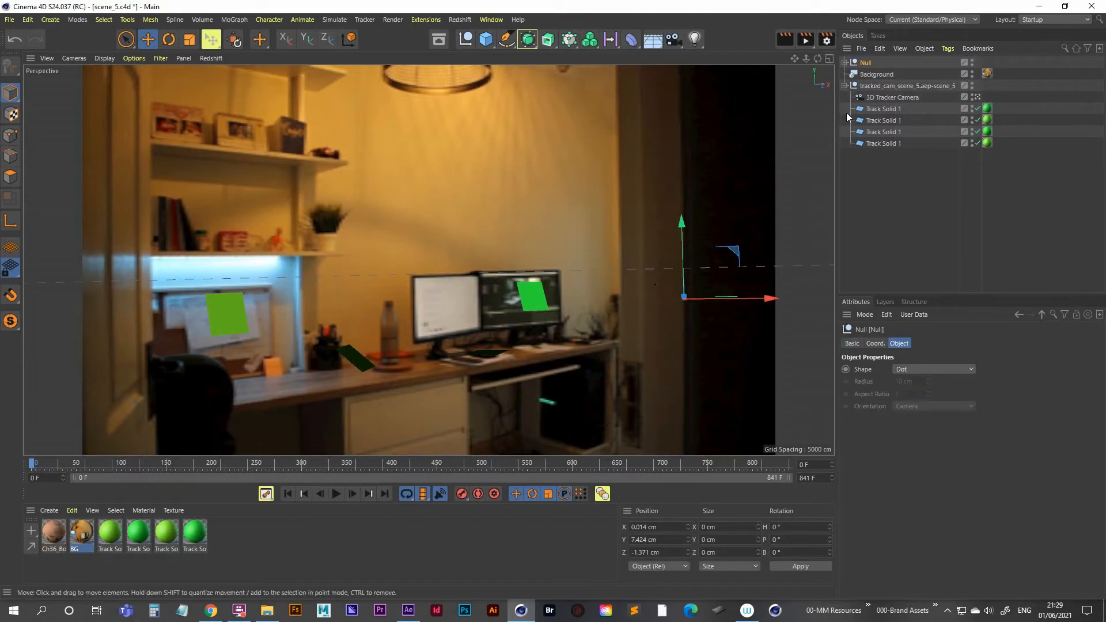
double_click(867, 62)
type("Fu")
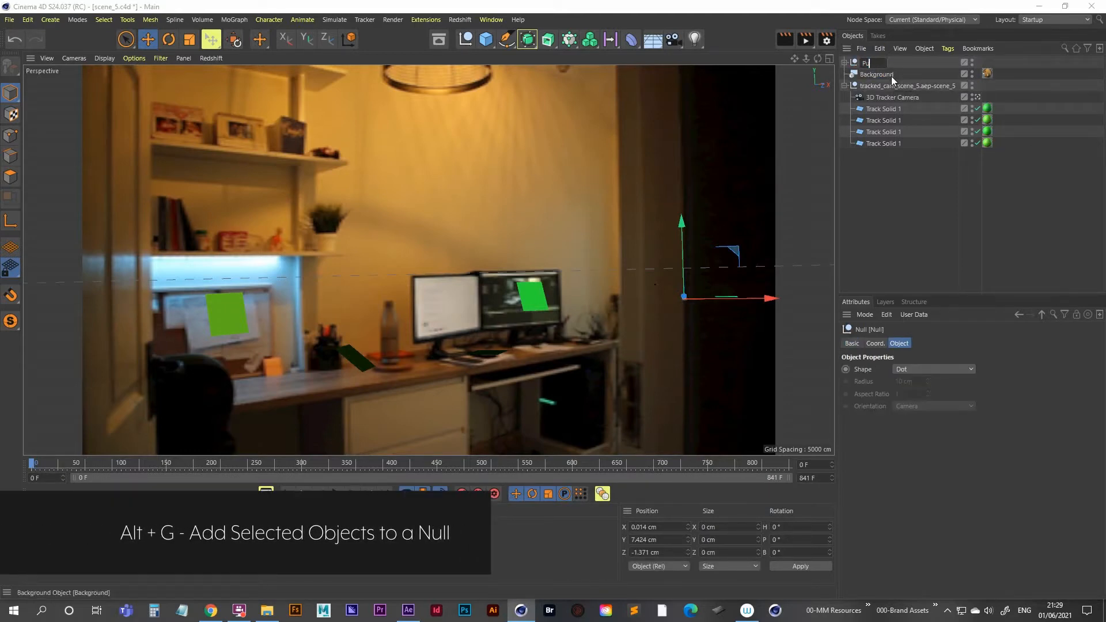
type("sh_UP_")
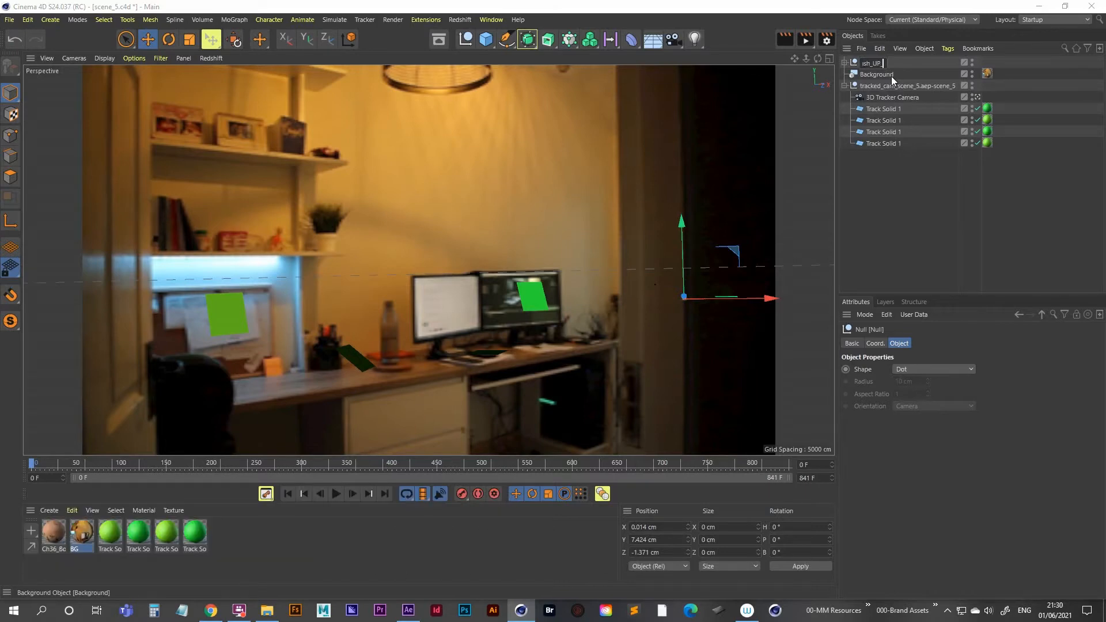
type("Guy")
key("Return")
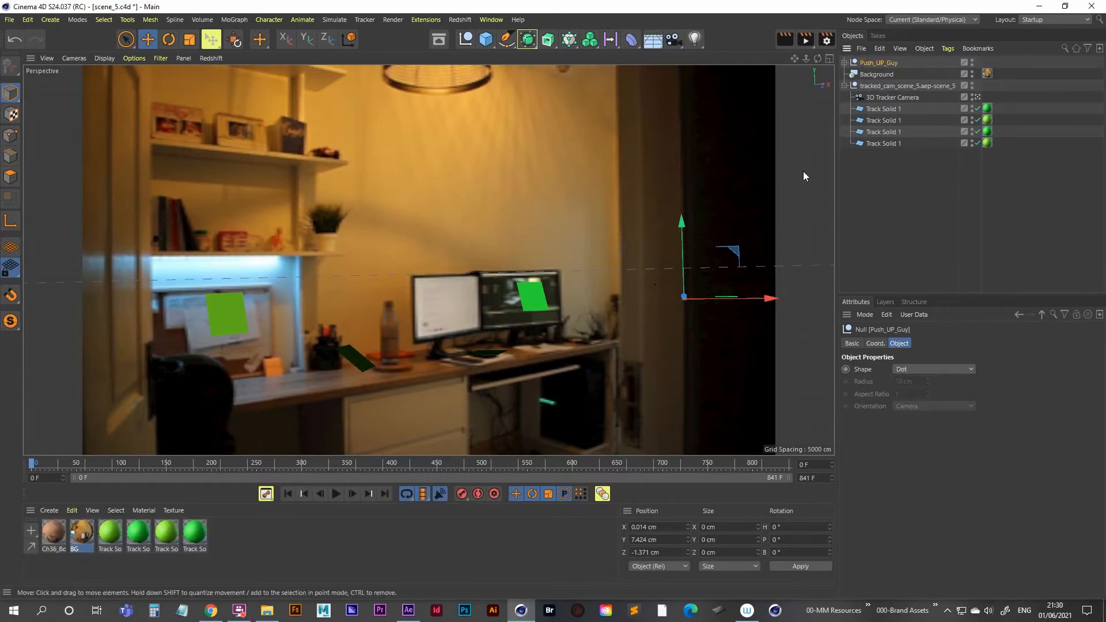
- Make Push_UP_Guy a child of the Track Solid lying on the desk below the monitors and reset its PSR
left_click(873, 186)
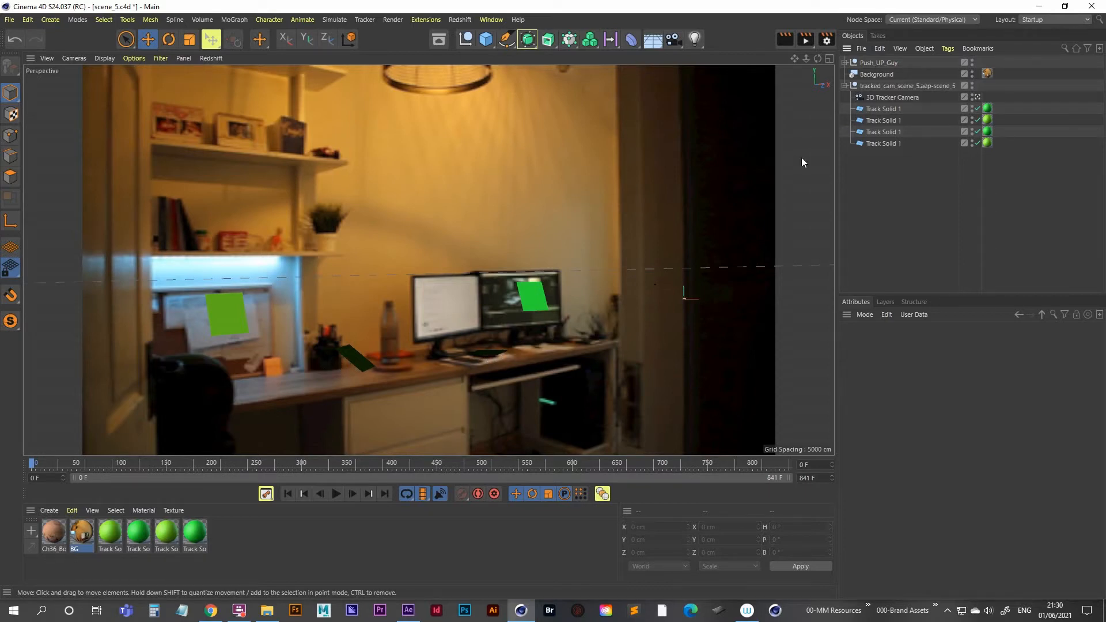
left_click(880, 120)
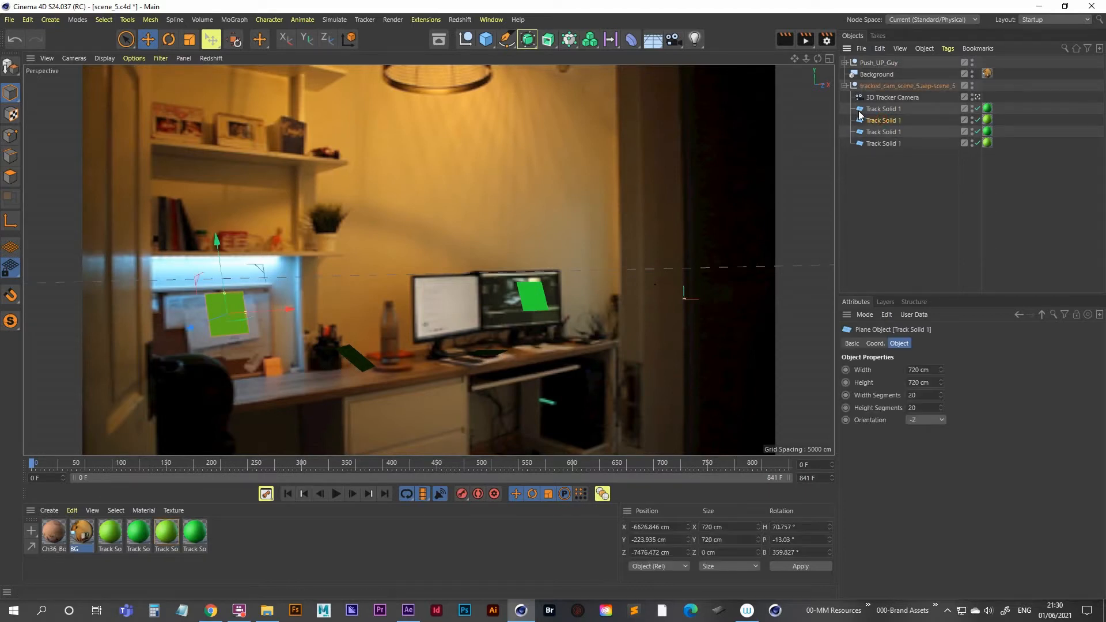
left_click(491, 355)
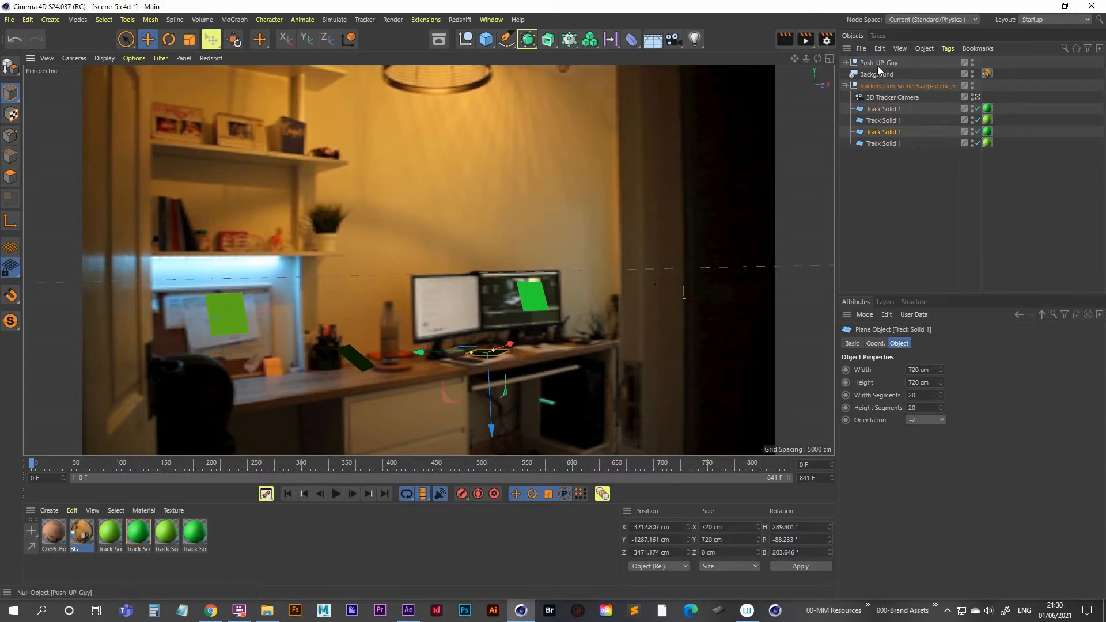
left_click_drag(879, 63, 887, 132)
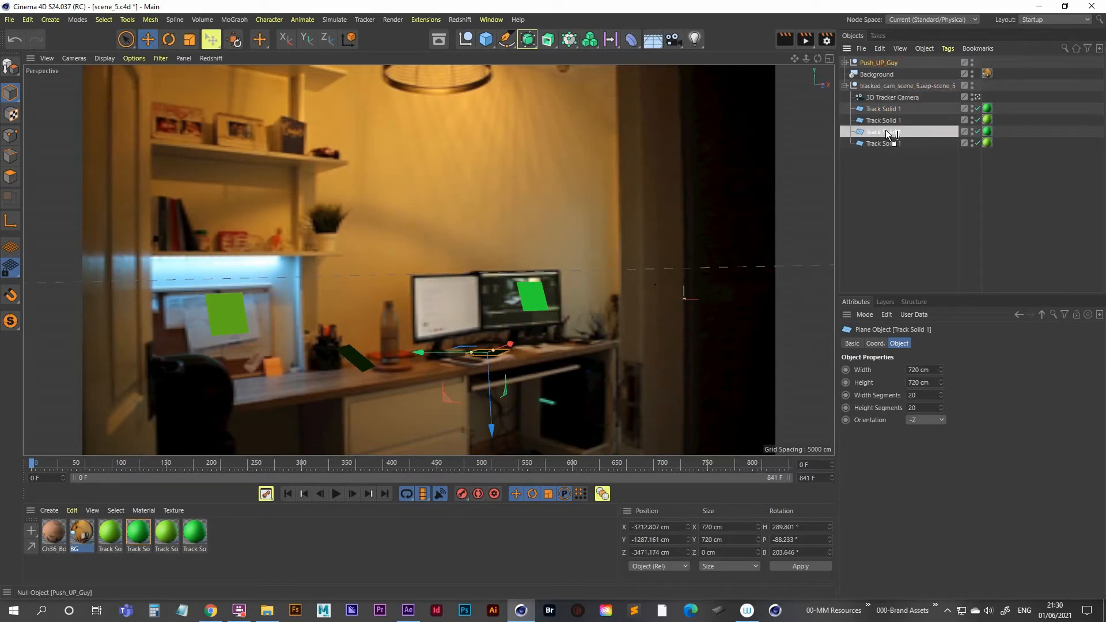
left_click_drag(887, 133, 890, 135)
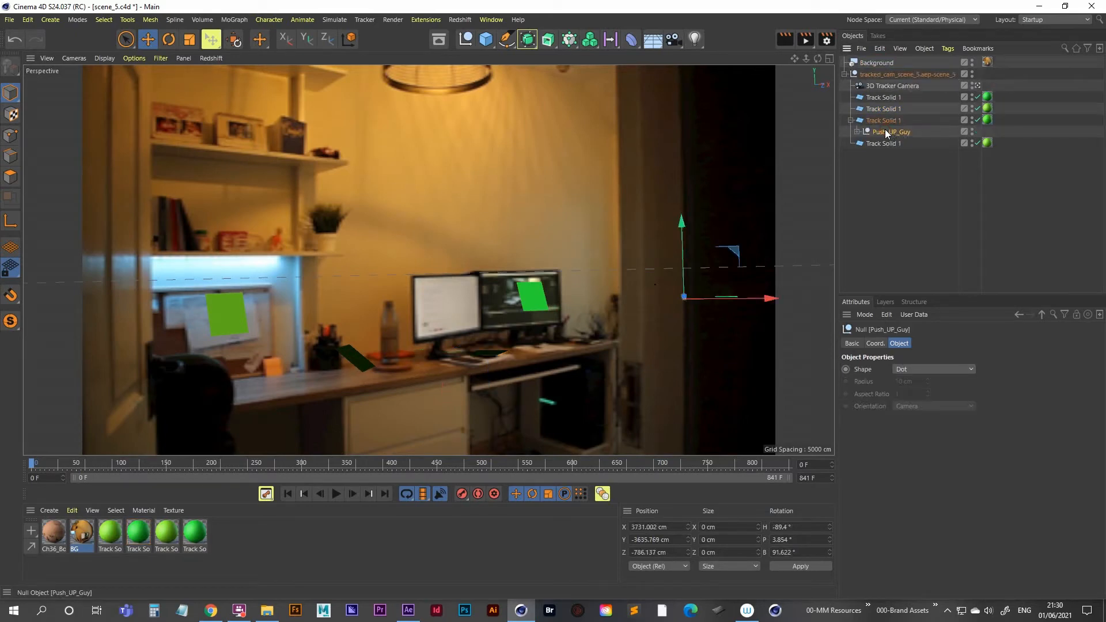
left_click(234, 40)
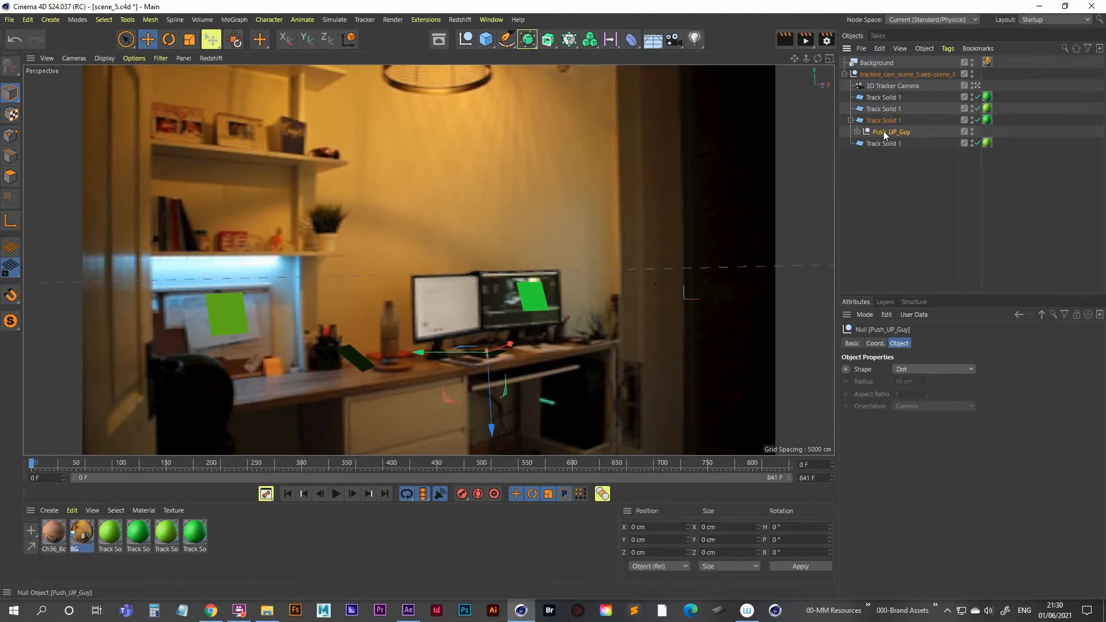
- Take Push_UP_Guy out of the Track Solid to the top level of the hierarchy and set its X, Y and Z scale to 4
left_click_drag(884, 135, 880, 167)
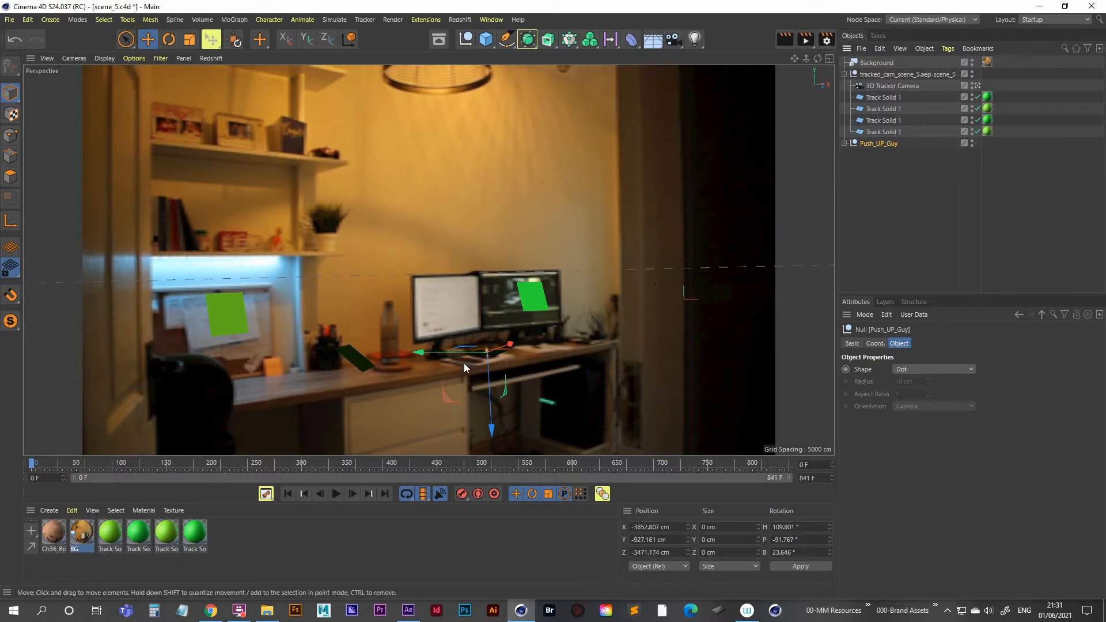
left_click(874, 344)
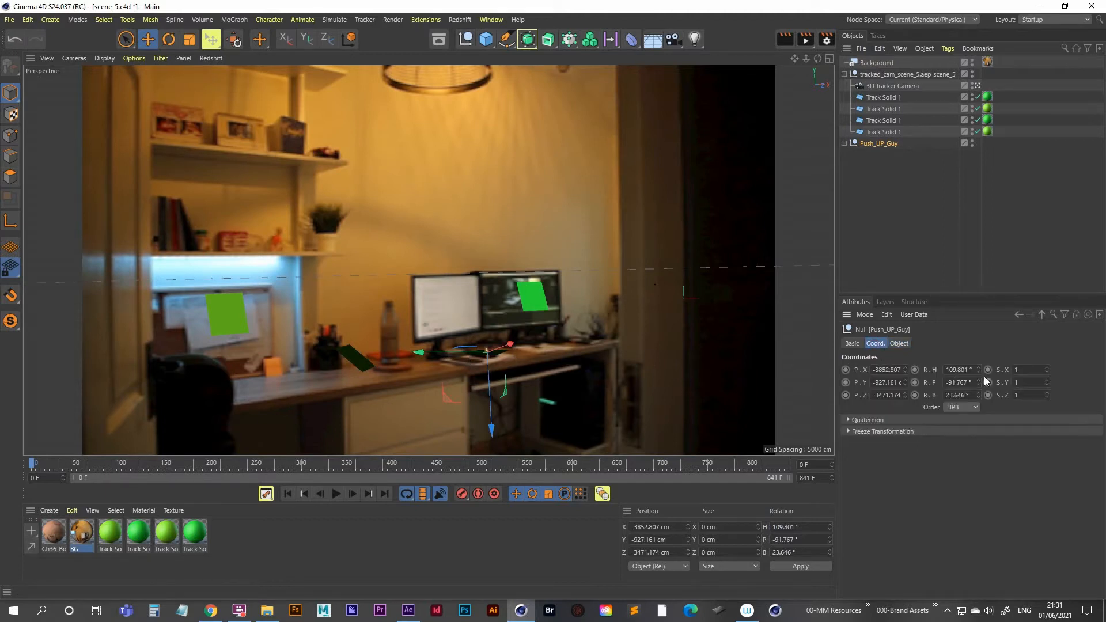
double_click(901, 369)
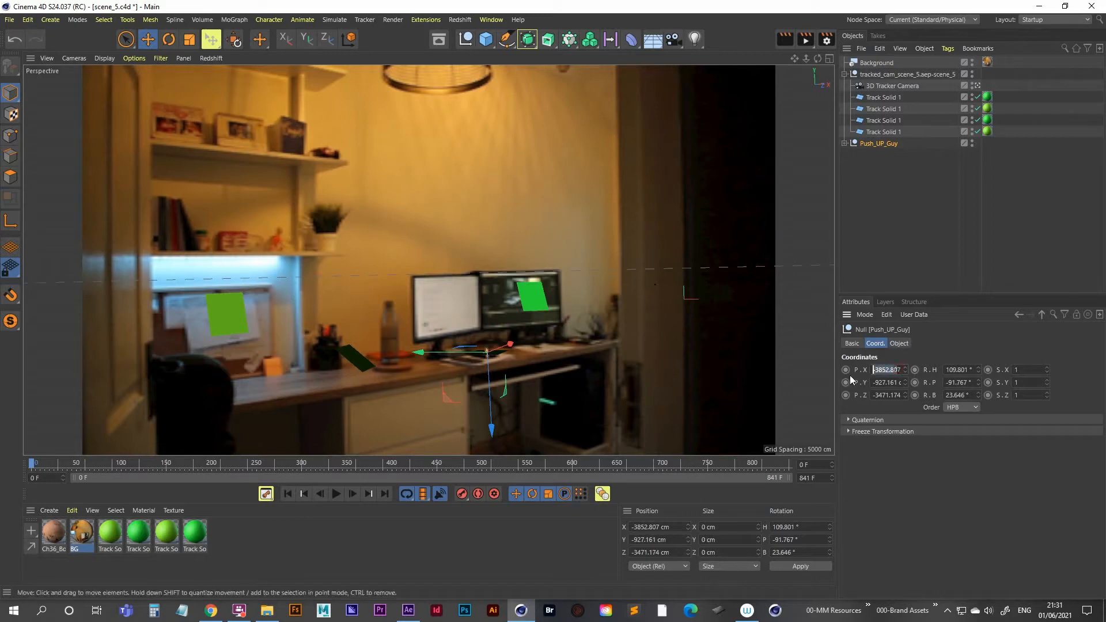
left_click(1018, 369)
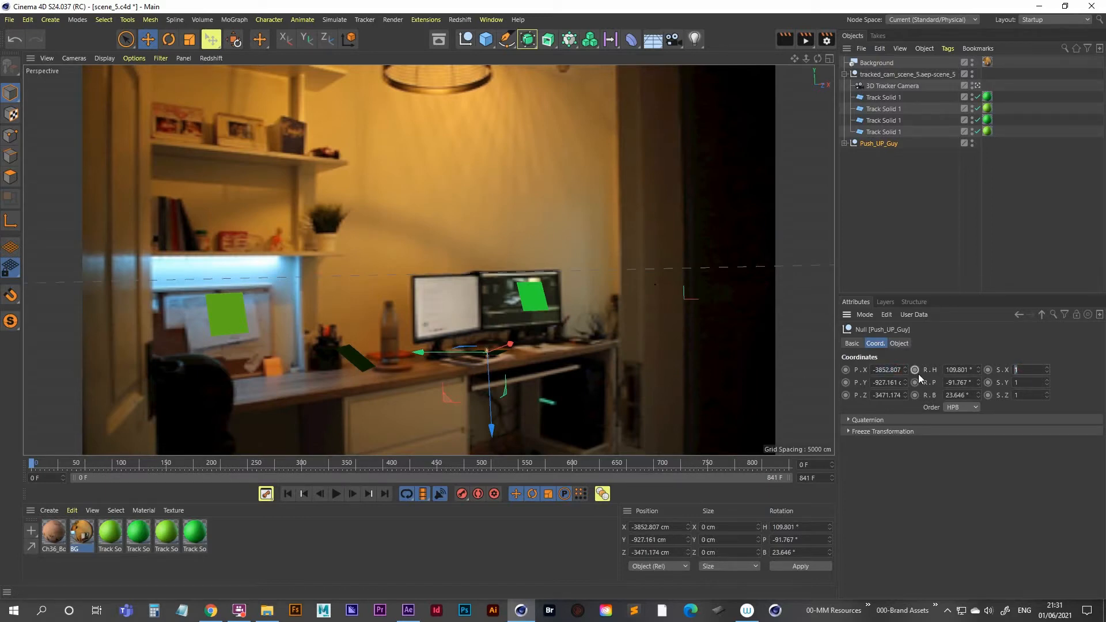
type("4")
key("Tab")
type("4")
key("Tab")
type("4")
- Leave the 3D Tracker Camera, examine the enlarged character and its supporting plane up close, and return to the tracker camera
left_click(977, 85)
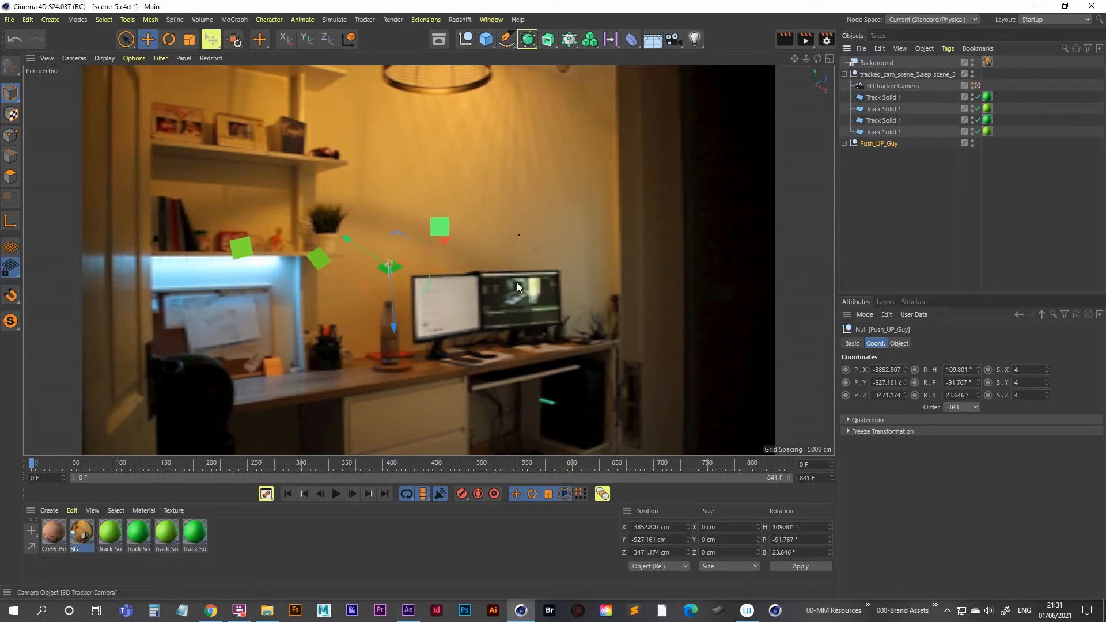
right_click_drag(387, 266, 633, 199, "alt")
middle_click_drag(402, 260, 403, 326, "alt")
right_click_drag(397, 326, 448, 287, "alt")
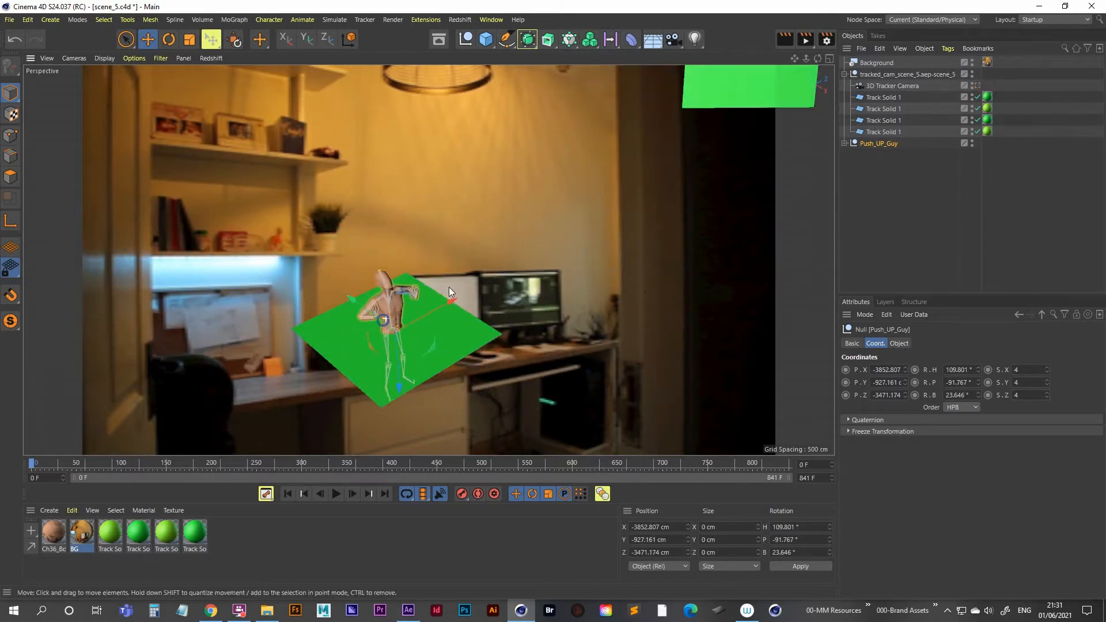
middle_click_drag(392, 329, 417, 304, "alt")
left_click_drag(417, 300, 414, 290, "alt")
right_click_drag(414, 291, 512, 281, "alt")
left_click_drag(518, 278, 409, 295, "alt")
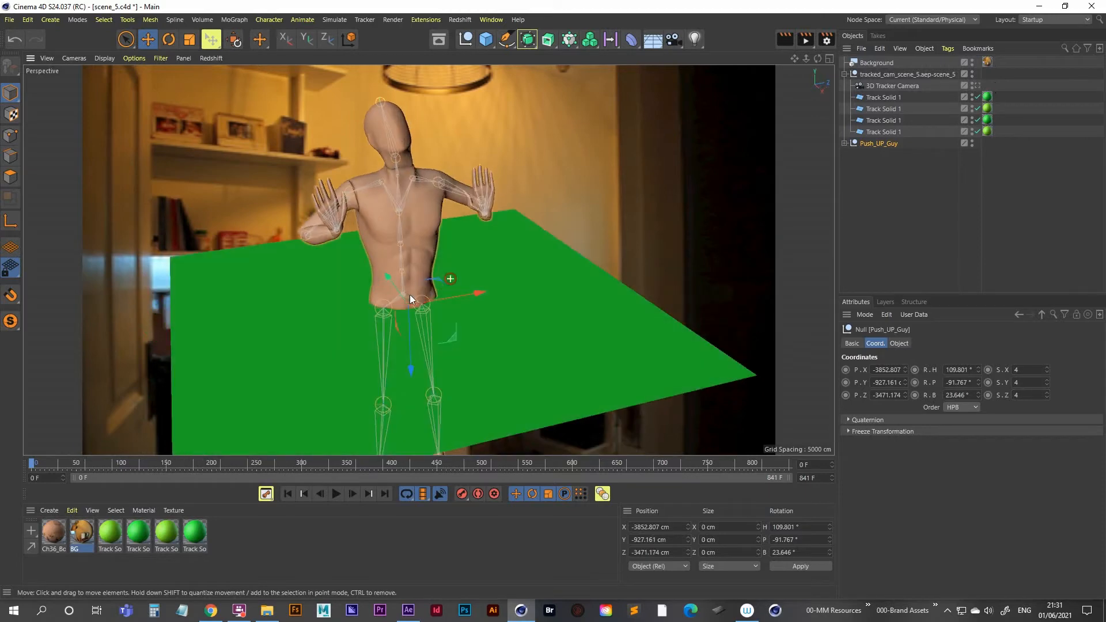
right_click_drag(416, 288, 405, 302, "alt")
mouse_move(405, 302)
left_mouse_down("alt")
mouse_move(447, 297)
mouse_move(418, 312)
left_mouse_up("alt")
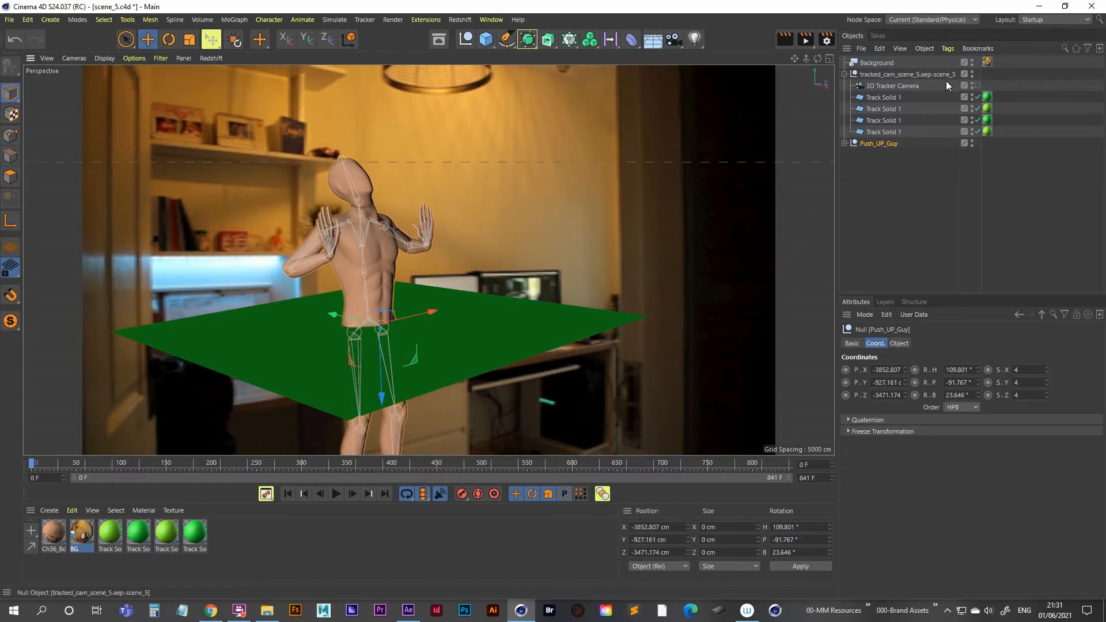
left_click(978, 86)
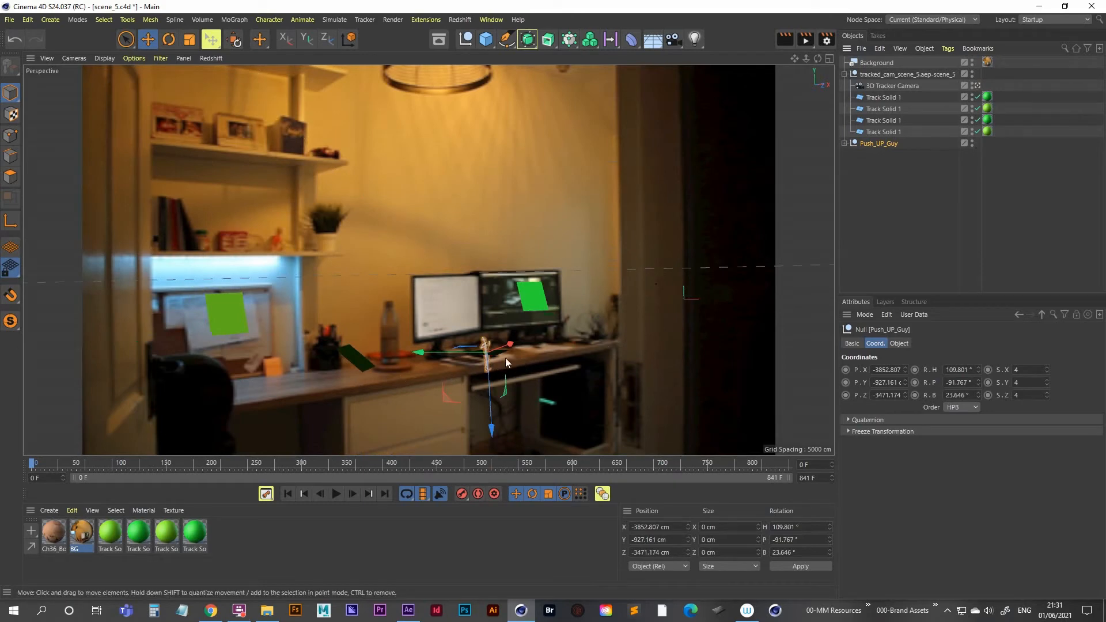
- Add a cube, make it a child of the Track Solid on the desk and reset its PSR
left_click(487, 39)
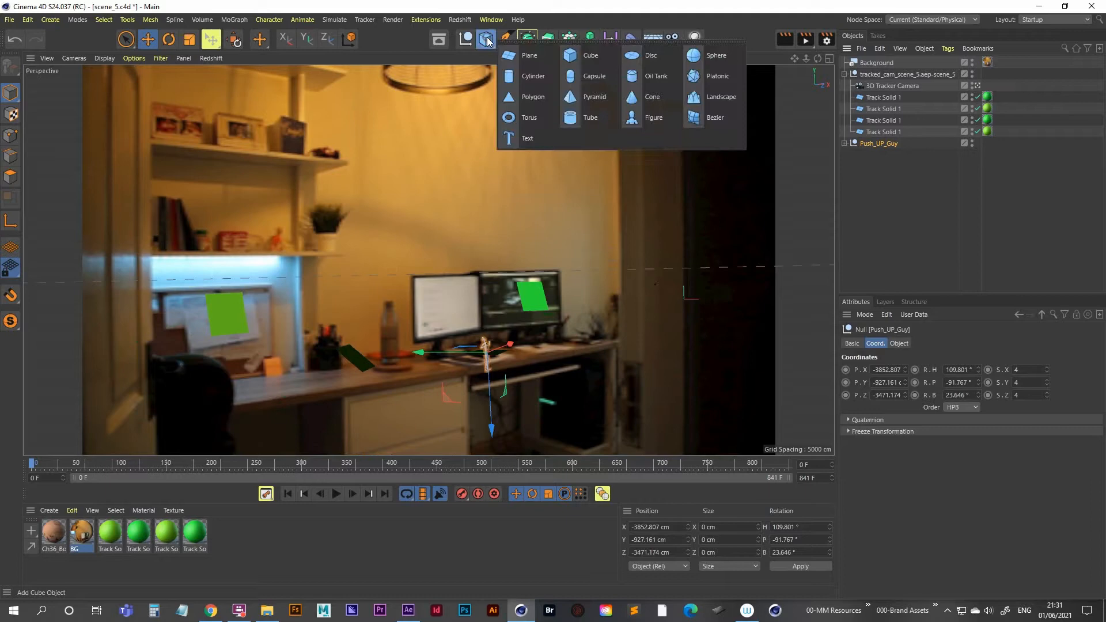
left_click(591, 56)
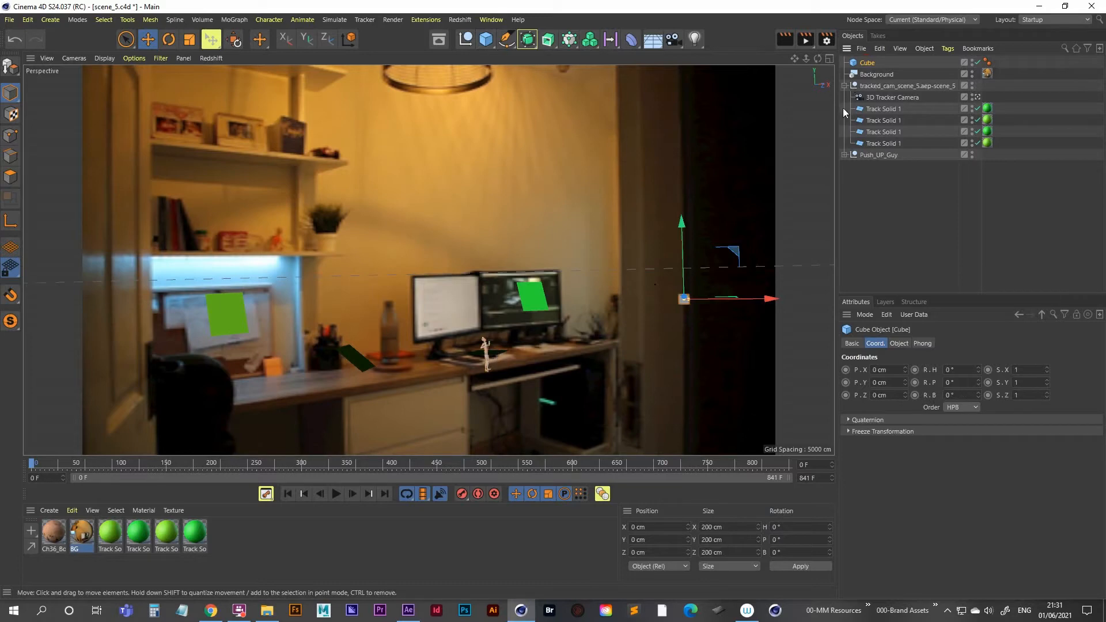
left_click(892, 132)
left_click_drag(866, 63, 887, 138)
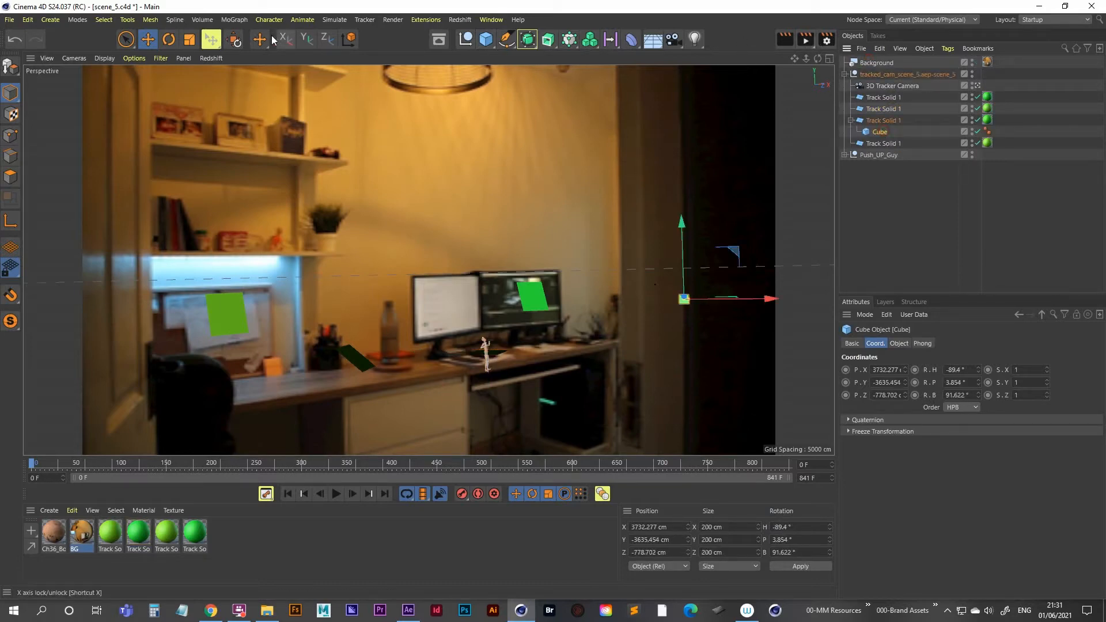
left_click(233, 39)
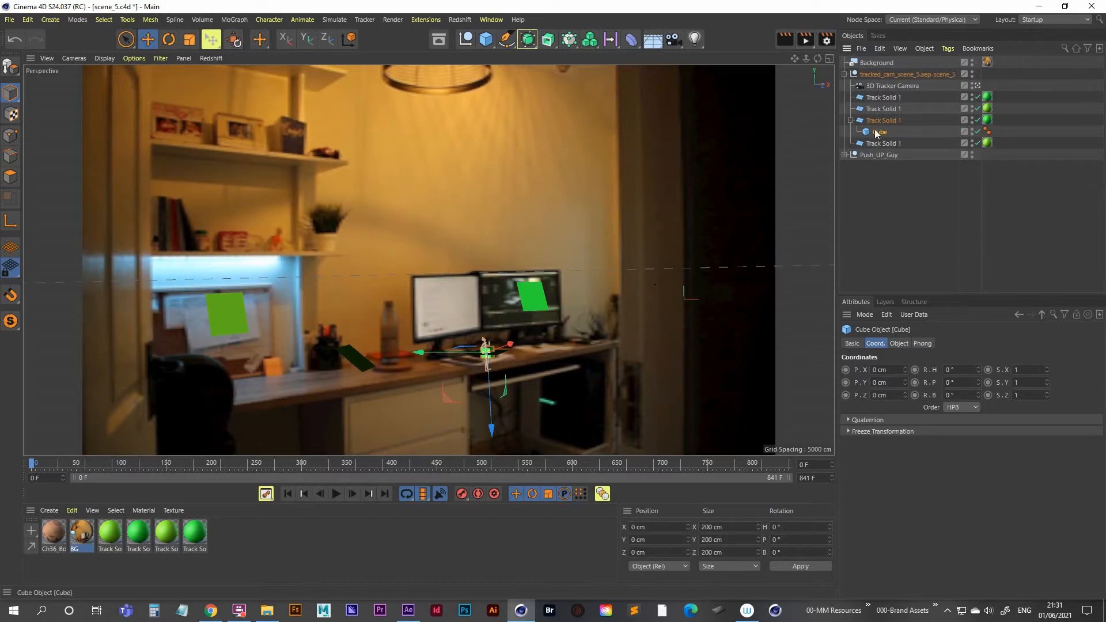
- Take the cube out of the Track Solid to the top level of the hierarchy and rename it Desk
left_click_drag(879, 131, 876, 168)
double_click(870, 157)
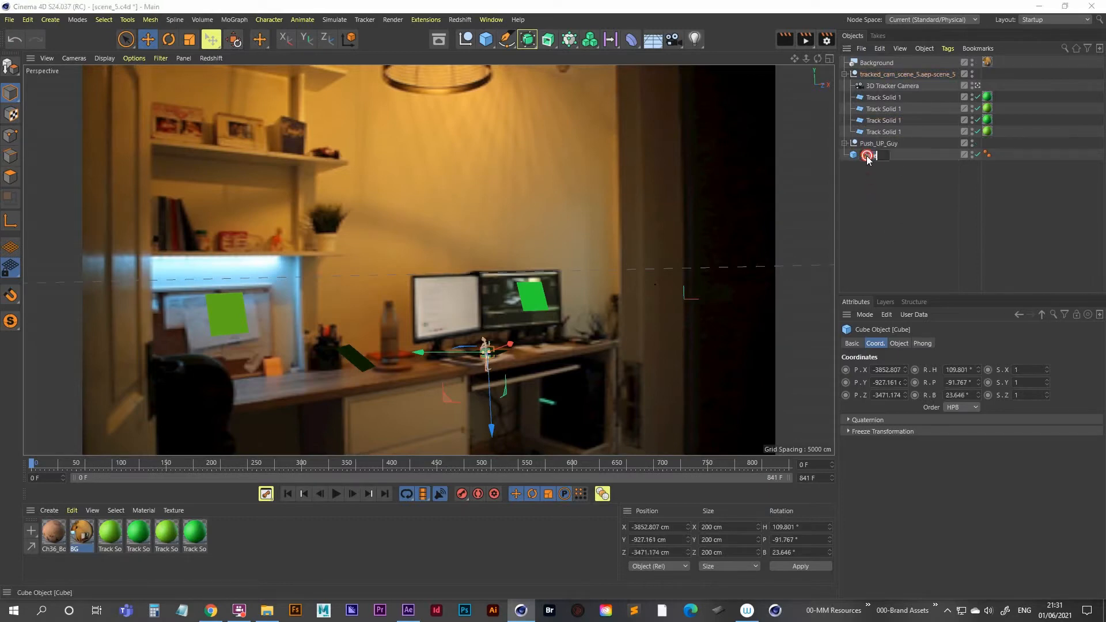
type("Desk")
key("Return")
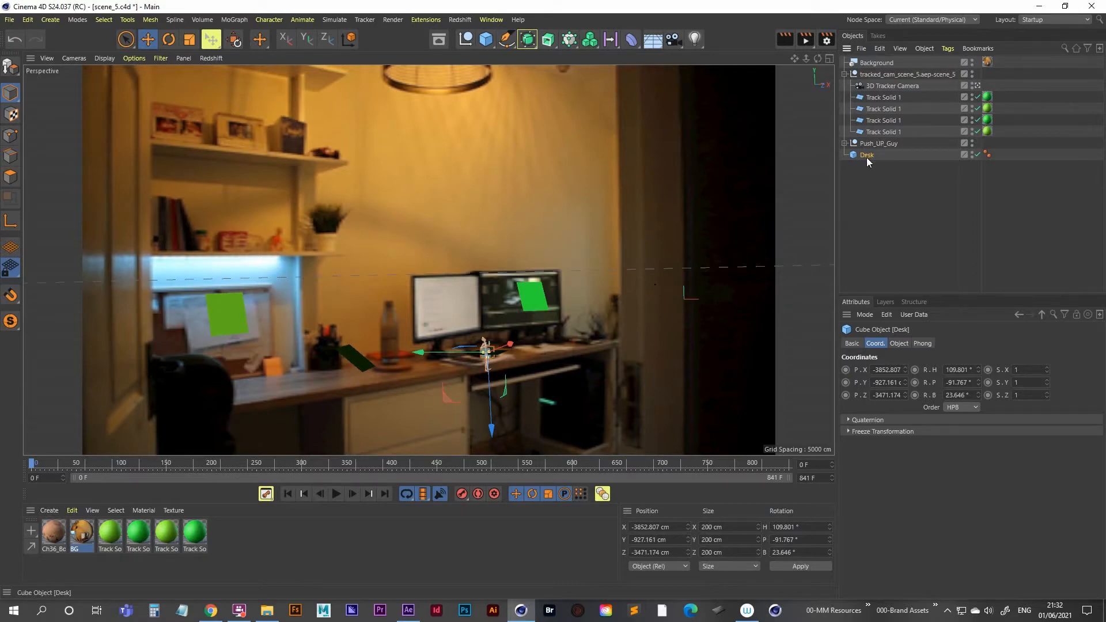
left_click(894, 121)
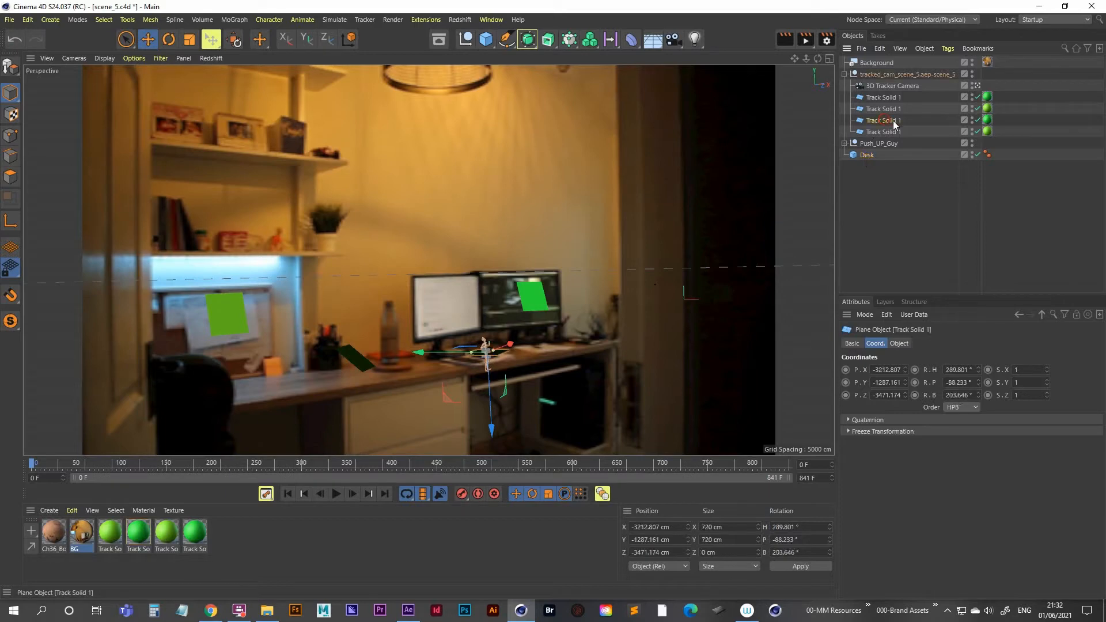
left_click(866, 155)
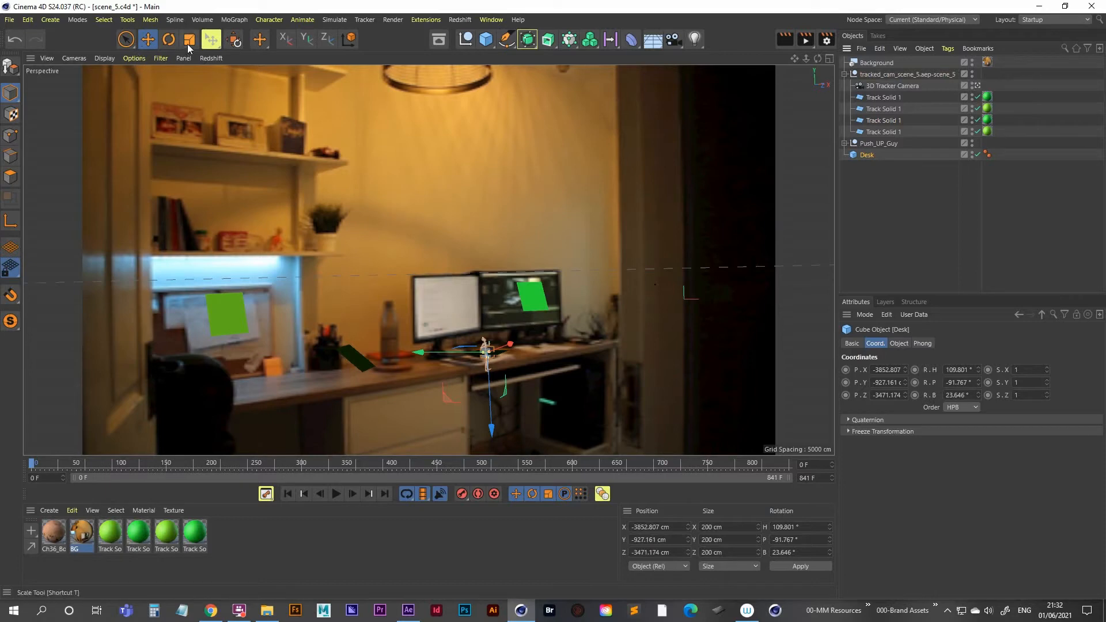
left_click(169, 41)
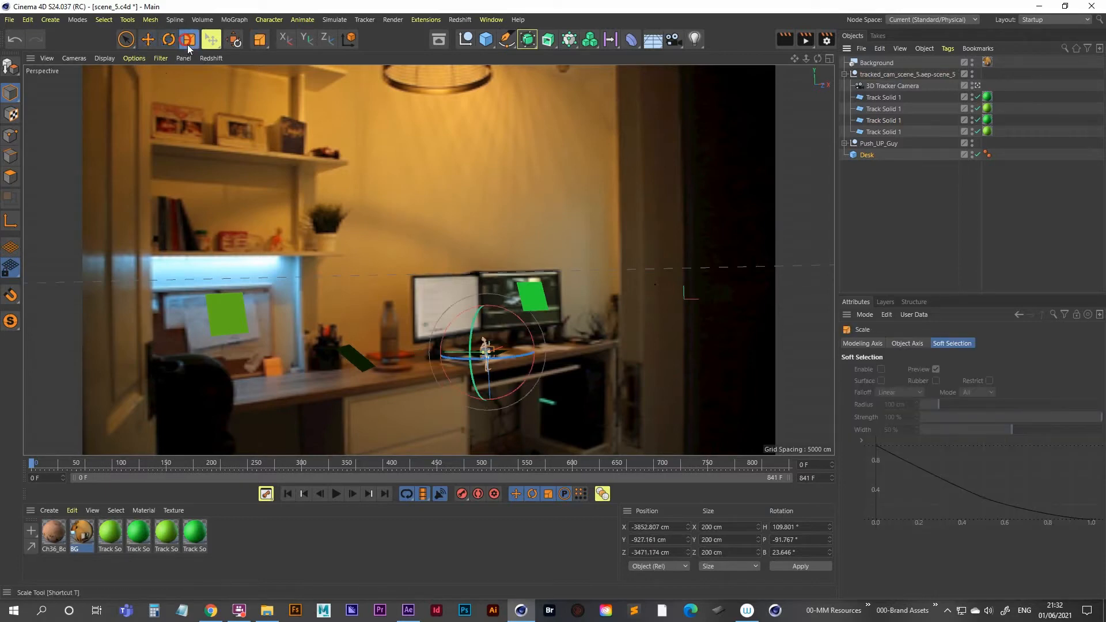
left_click(188, 39)
left_click_drag(512, 344, 551, 331)
key("ctrl+z")
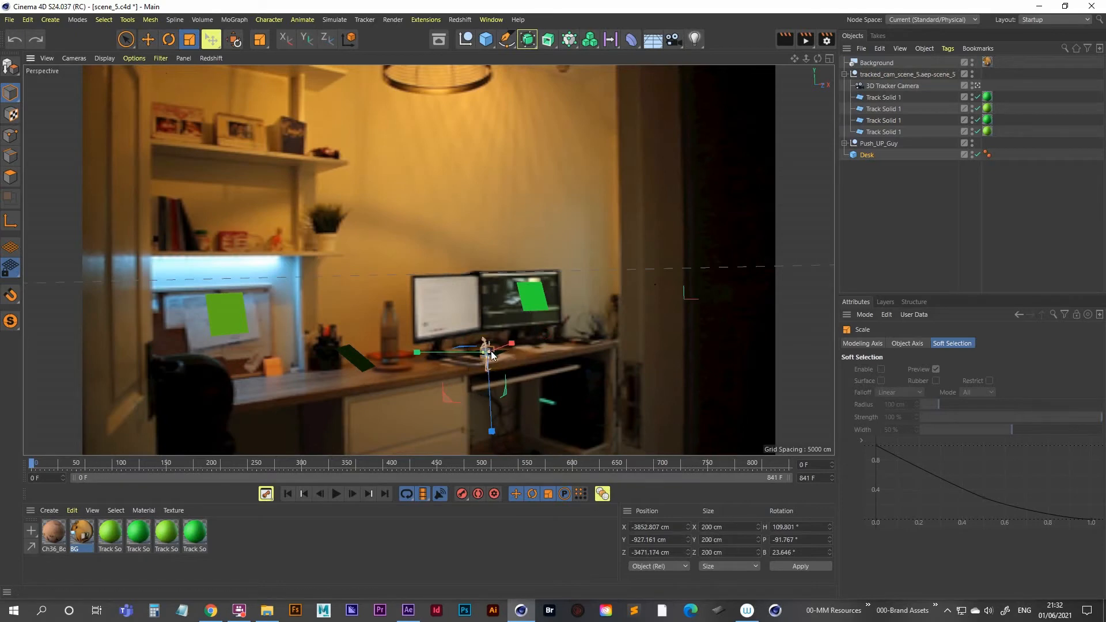
- Set the Desk cube's X size to 6000 cm
left_click(871, 153)
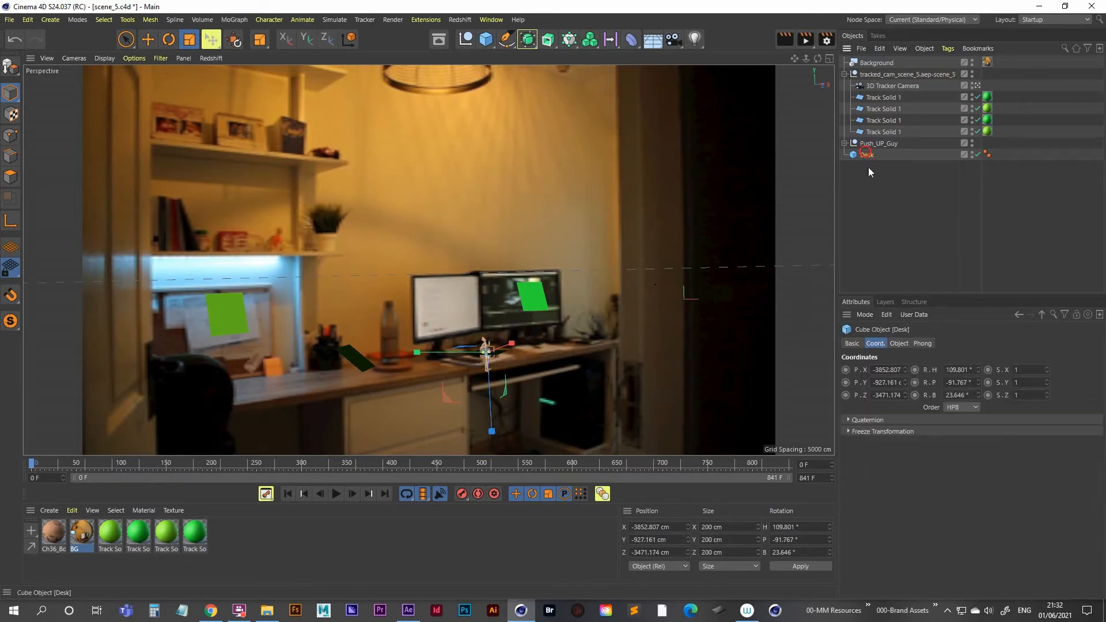
left_click(899, 343)
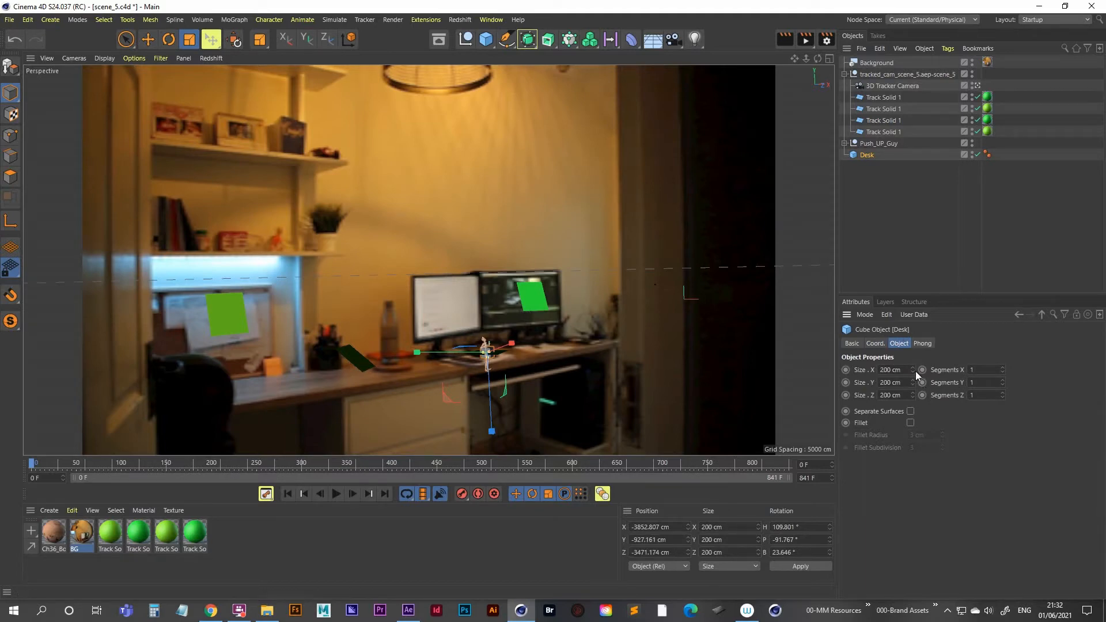
left_click_drag(912, 369, 903, 207)
left_click(891, 370)
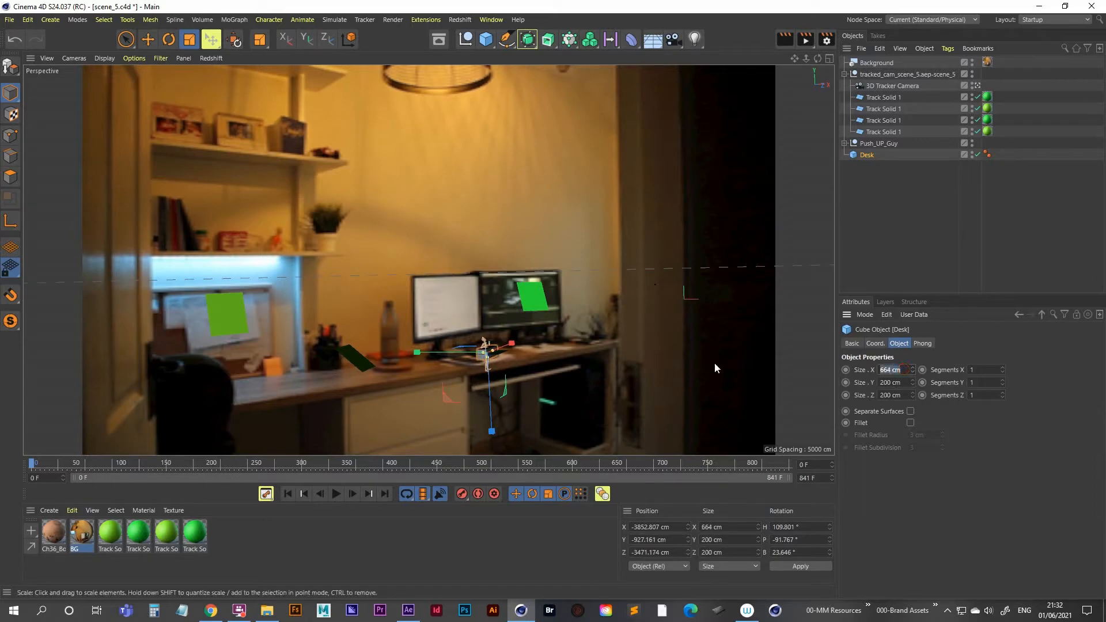
type("30")
key("BackSpace")
key("BackSpace")
type("4000")
key("Tab")
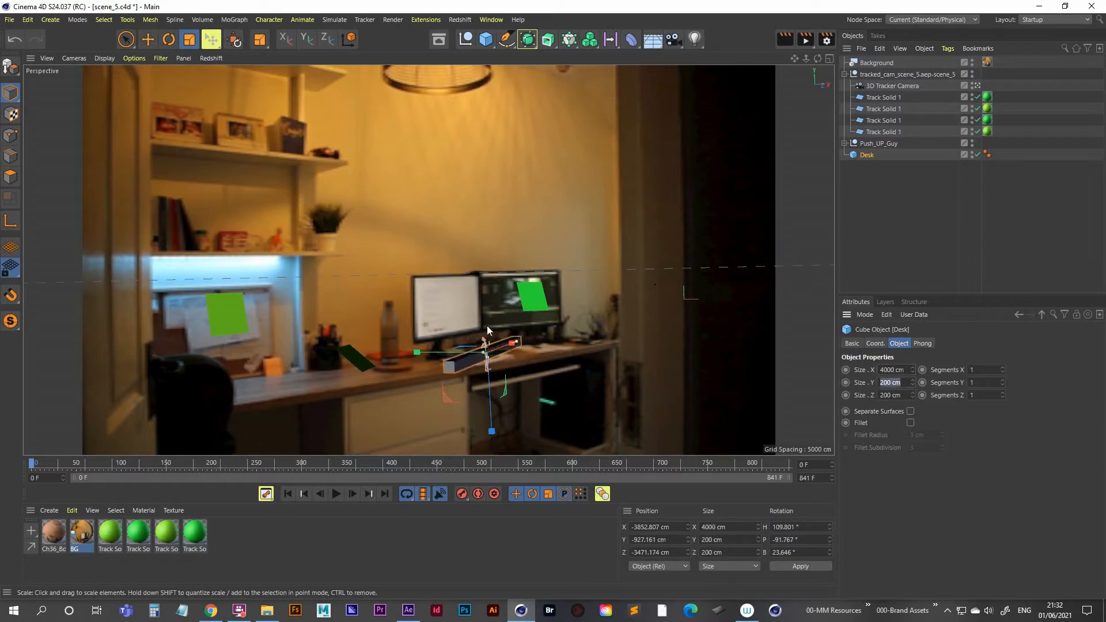
key("shift+Tab")
type("6000")
key("Tab")
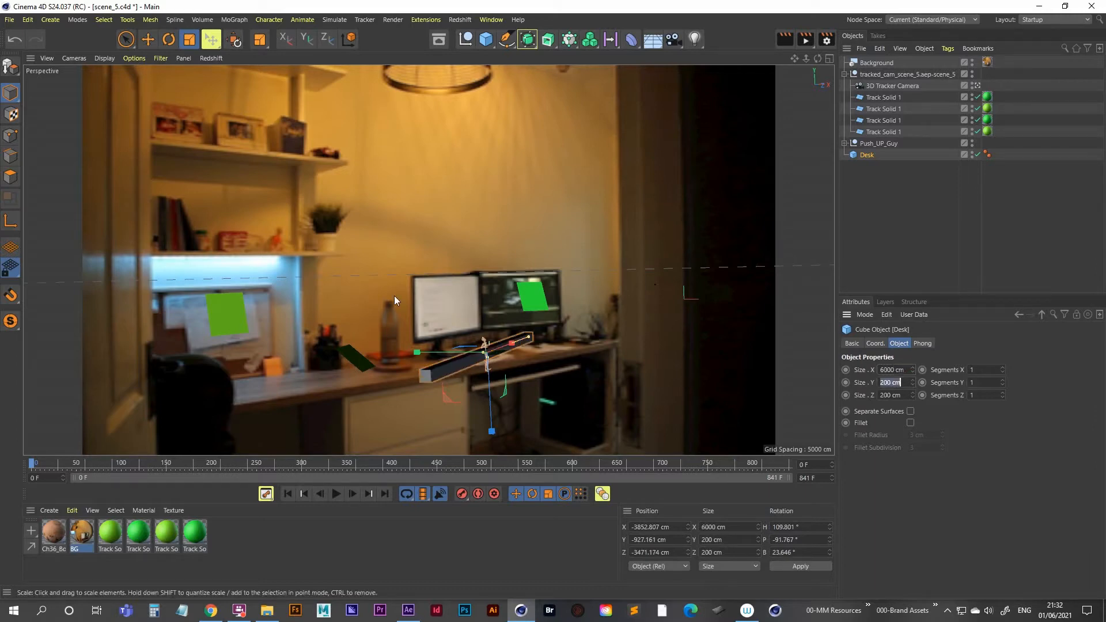
- Rotate the Desk cube about its Z axis to a bank of about 51.4° to follow the filmed desk's edge
key("r")
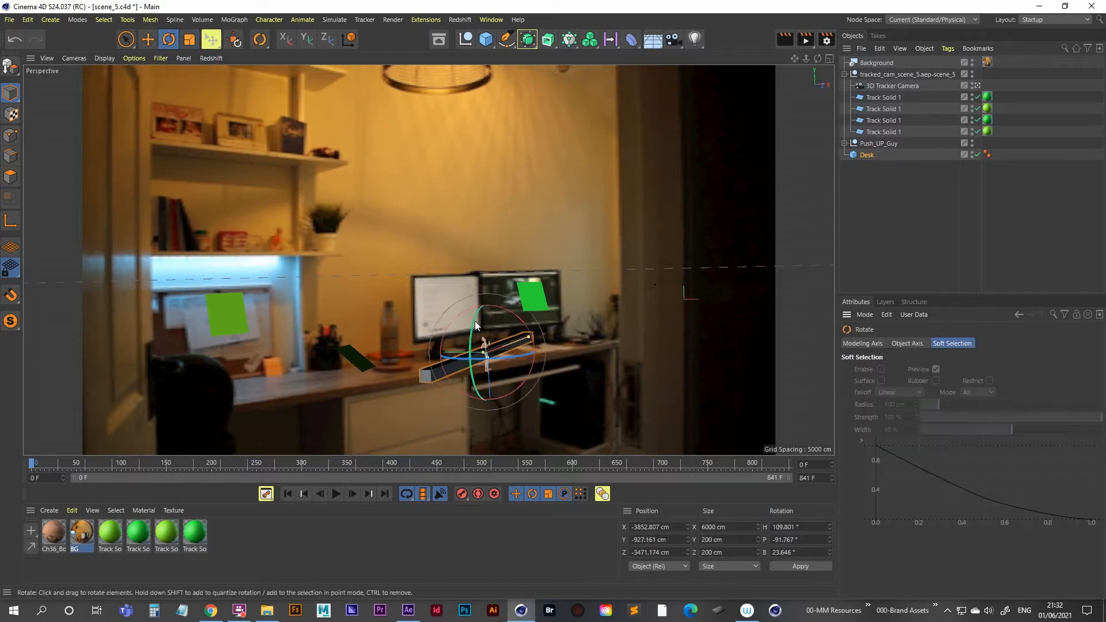
left_click_drag(521, 353, 483, 360)
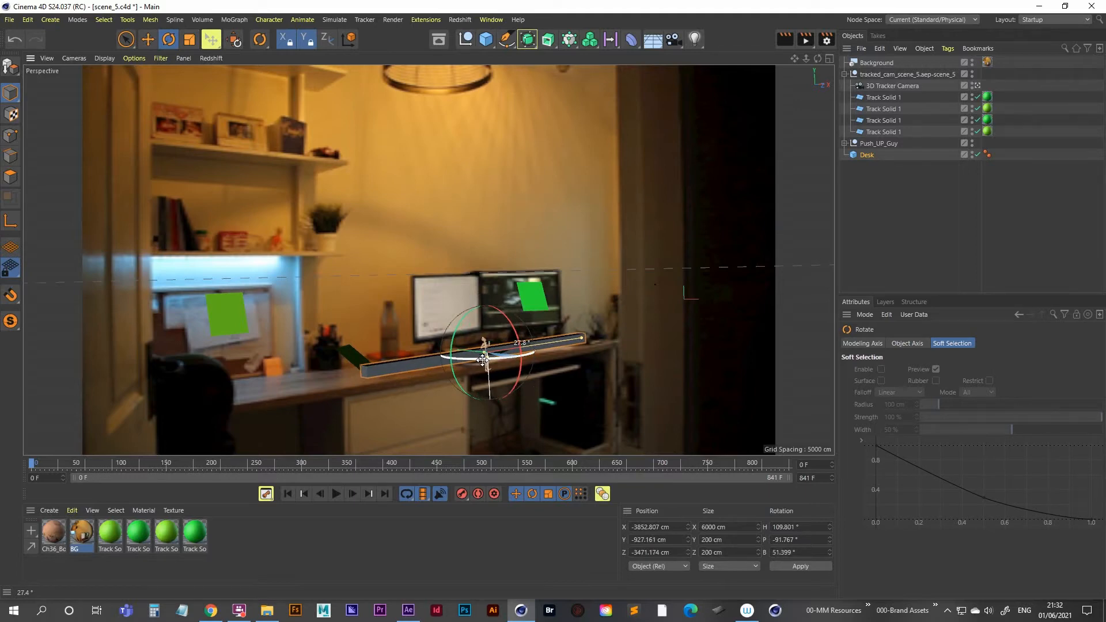
left_click_drag(483, 360, 484, 359)
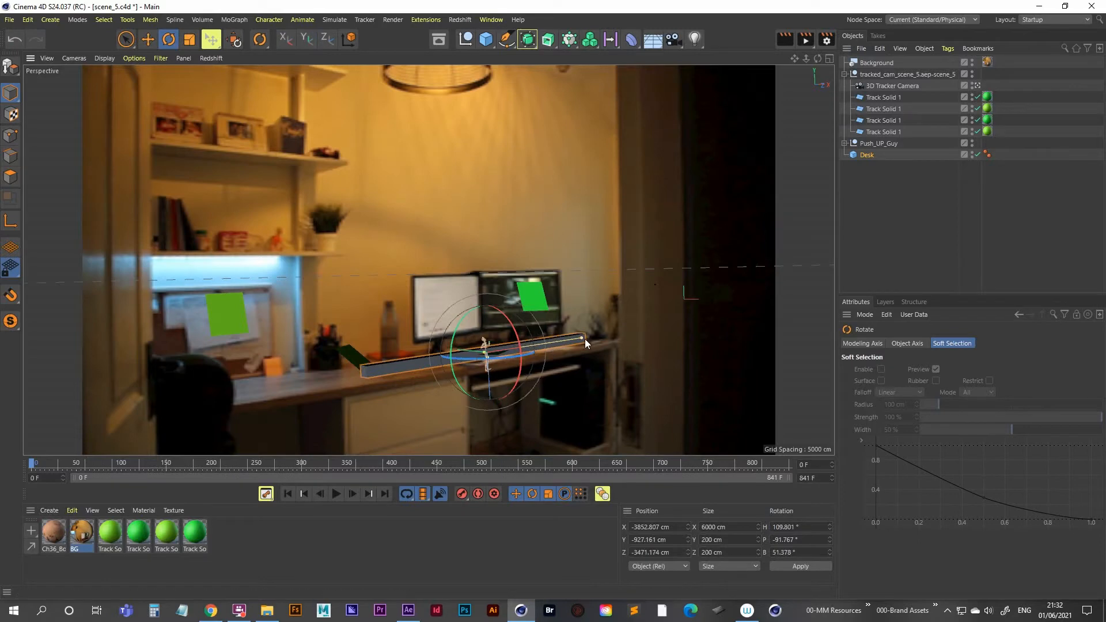
- Stretch the Desk cube to about 7212 cm in X and about 893 cm in Y along the filmed desktop
left_click_drag(581, 336, 596, 334)
key("space")
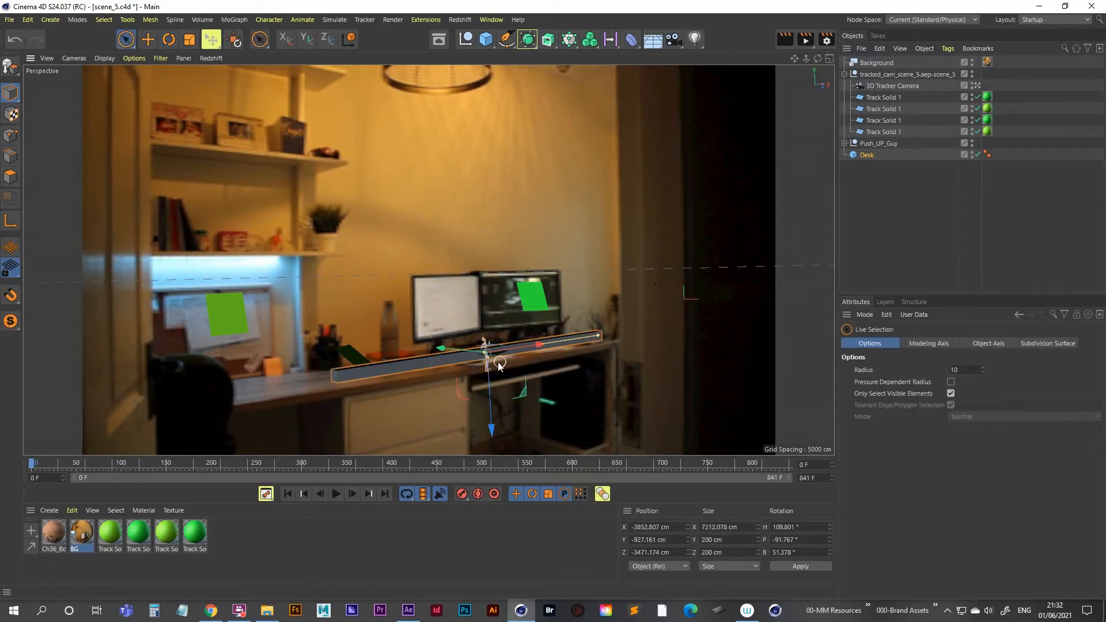
key("space")
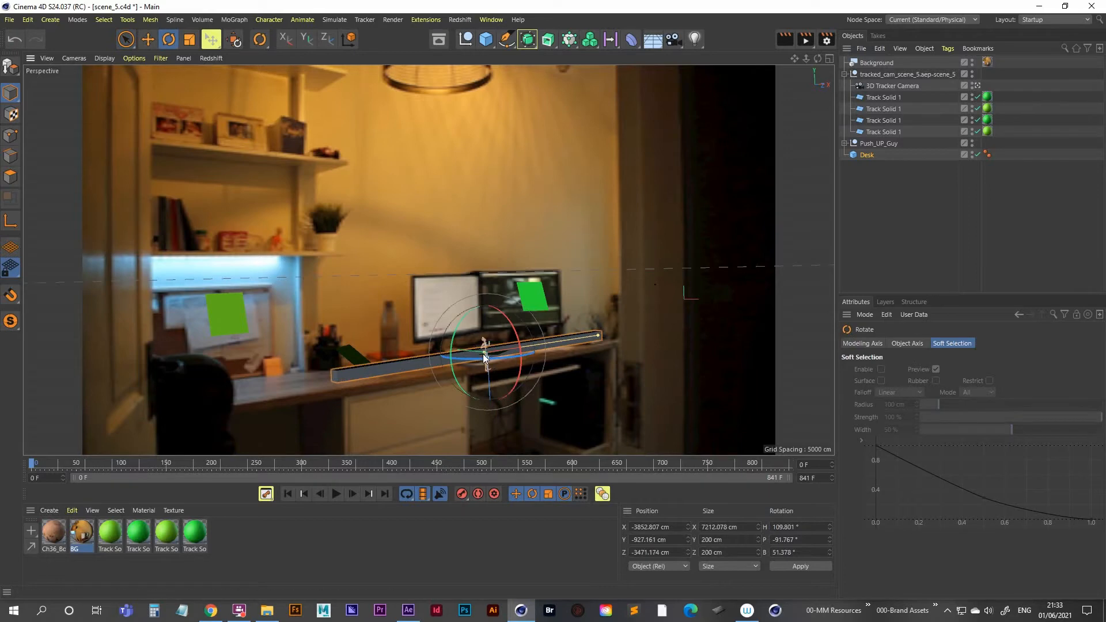
left_click_drag(485, 352, 471, 350)
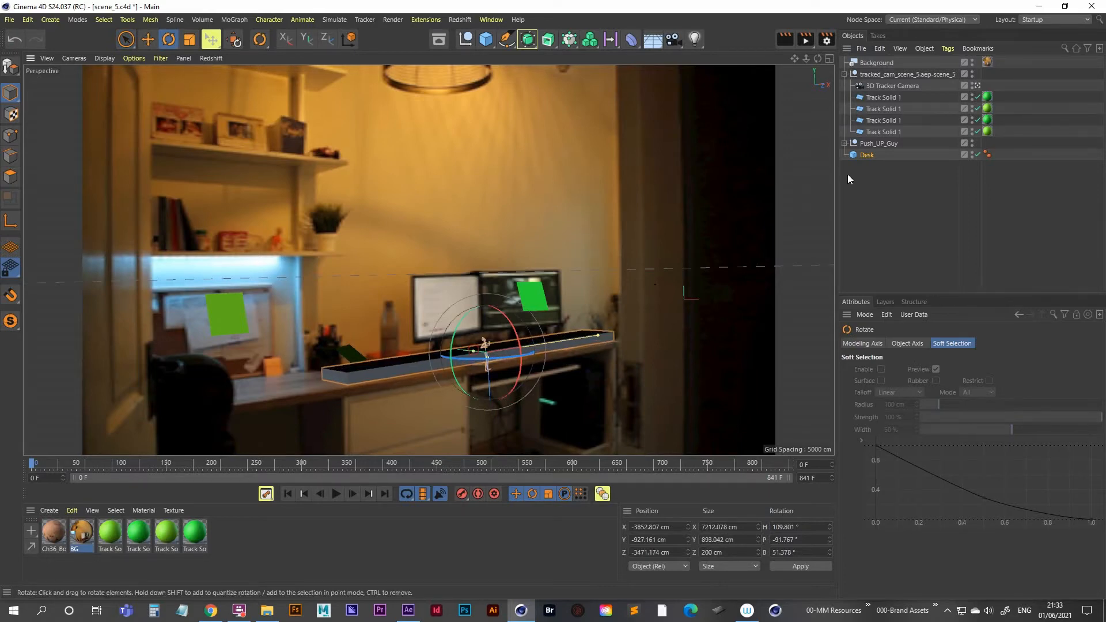
- Increase the Desk cube's Y size to about 1959 cm to cover the filmed desktop's depth
left_click(865, 154)
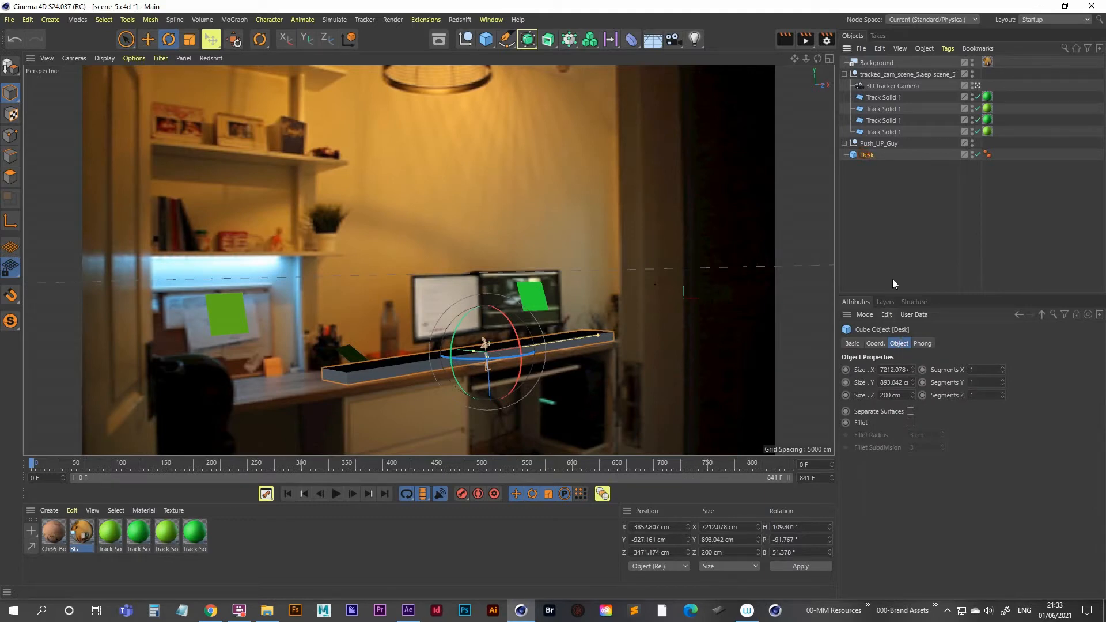
left_click(899, 345)
left_click_drag(914, 382, 911, 146)
left_click_drag(914, 382, 893, 112)
left_click_drag(912, 383, 904, 282)
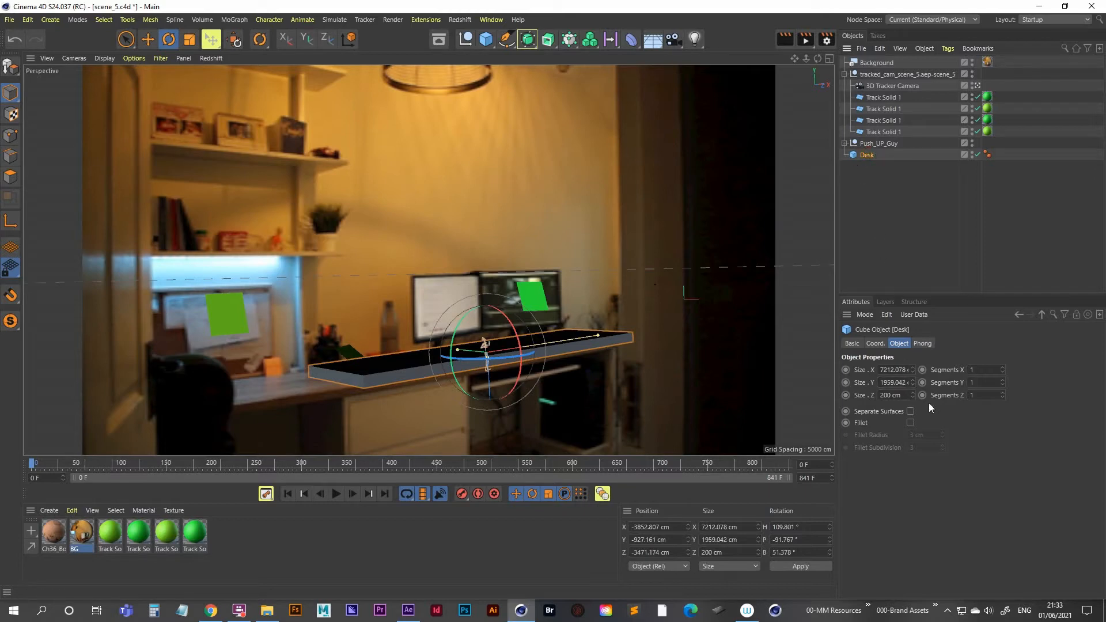
- Enable Fillet on the Desk cube, leave the tracker camera to see its edge up close, and raise the fillet radius to about 22 cm
left_click(910, 422)
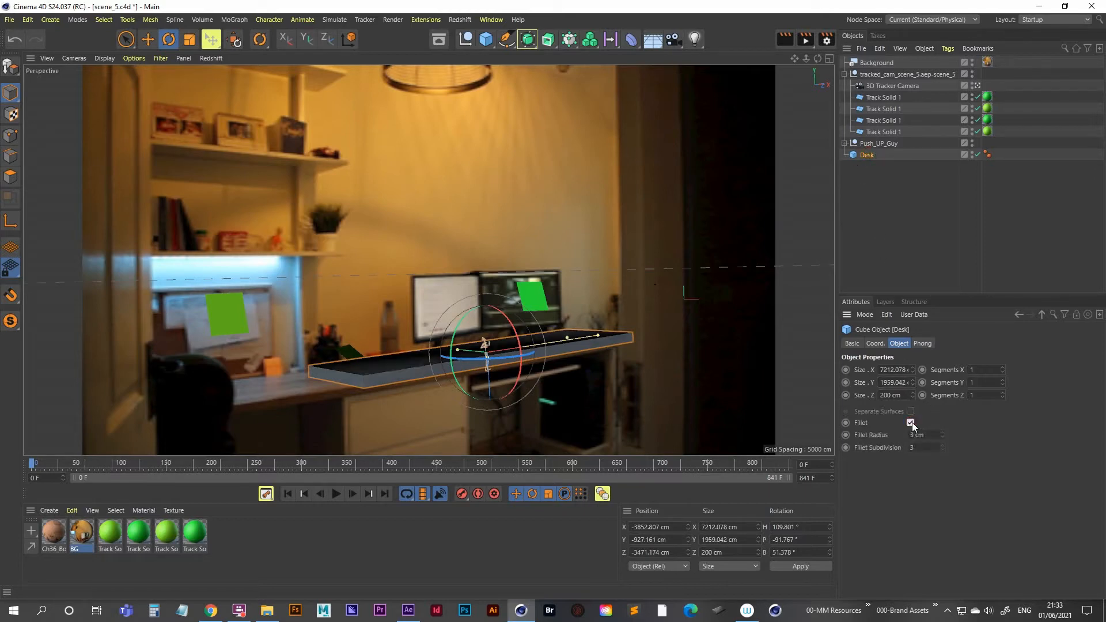
left_click(976, 86)
left_click_drag(427, 375, 454, 320, "alt")
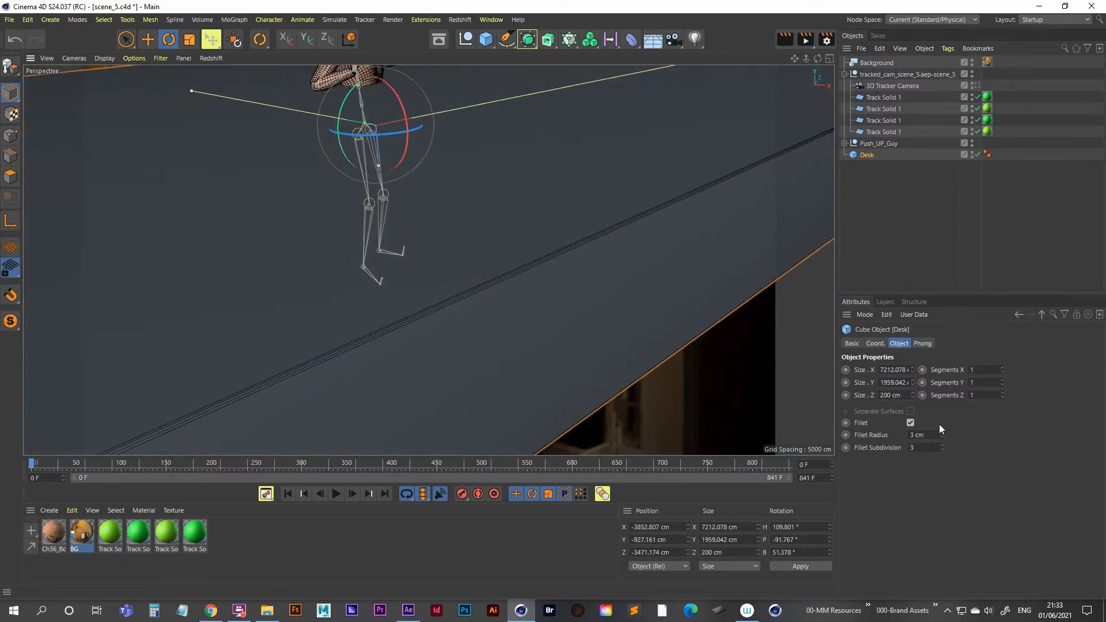
left_click_drag(945, 437, 944, 423)
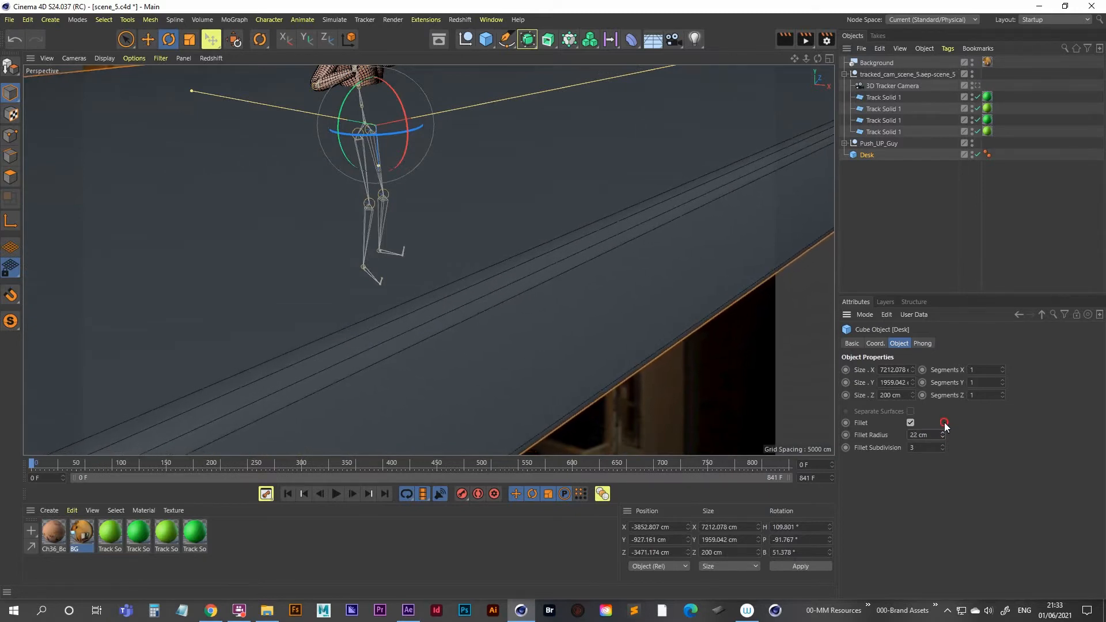
- Look through the 3D Tracker Camera again, create a new material named Desk, and disable its Reflectance channel
left_click(978, 85)
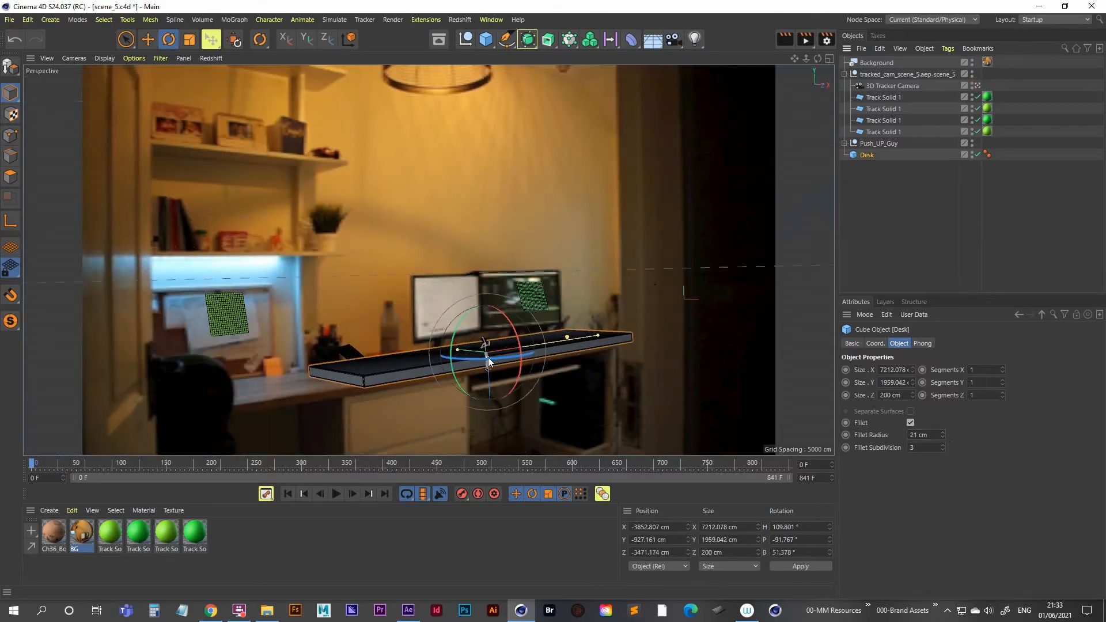
left_click(83, 558)
double_click(86, 562)
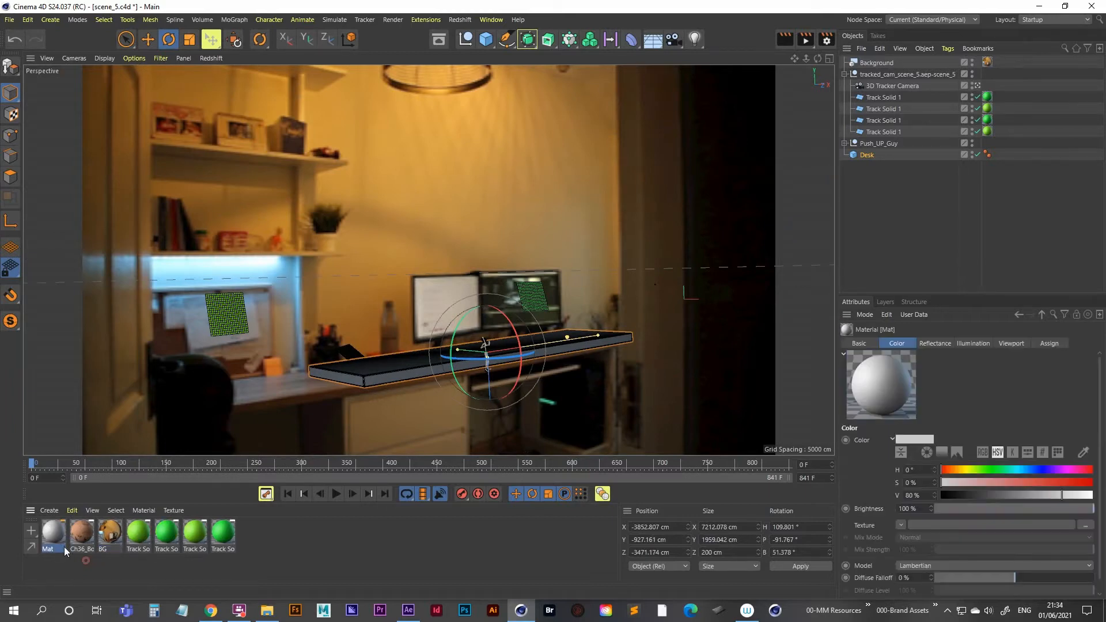
double_click(53, 536)
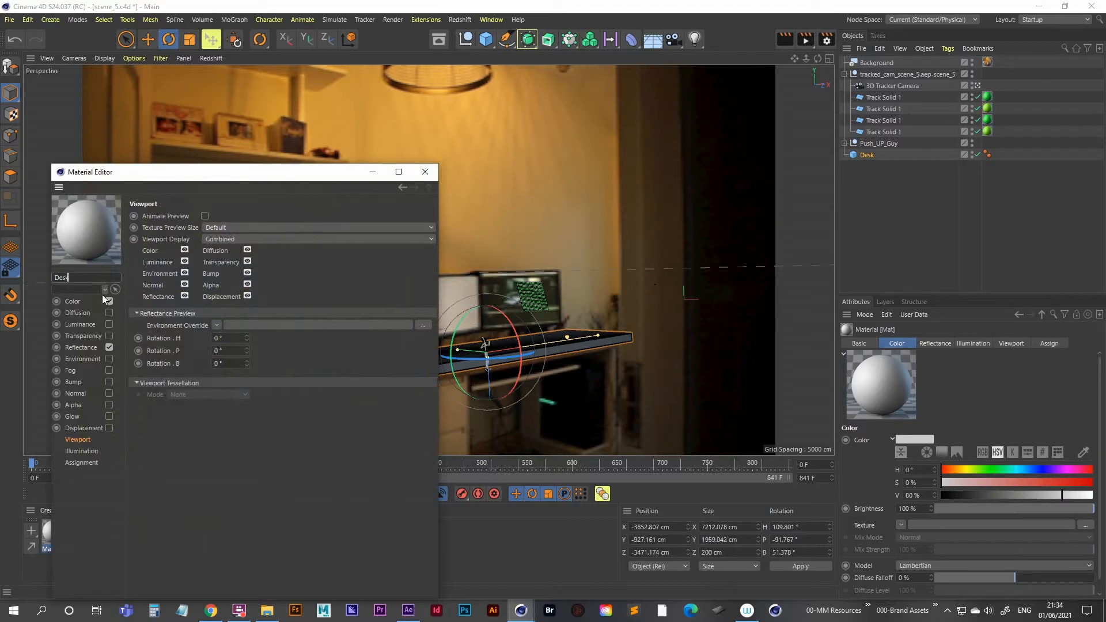
left_click(109, 348)
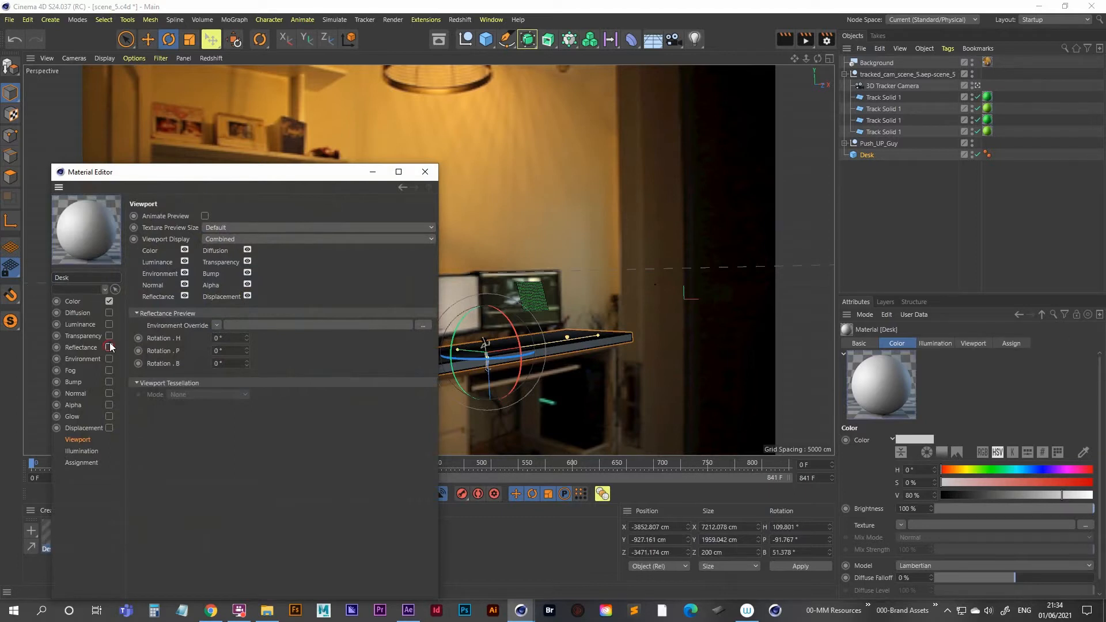
left_click(71, 301)
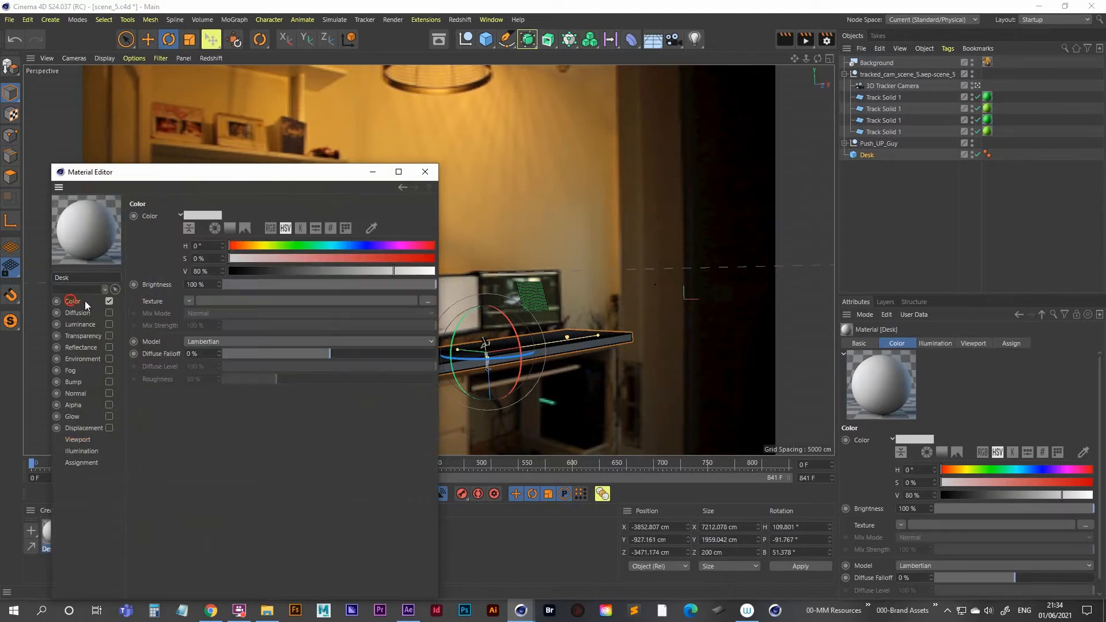
left_click(189, 300)
left_click(212, 291)
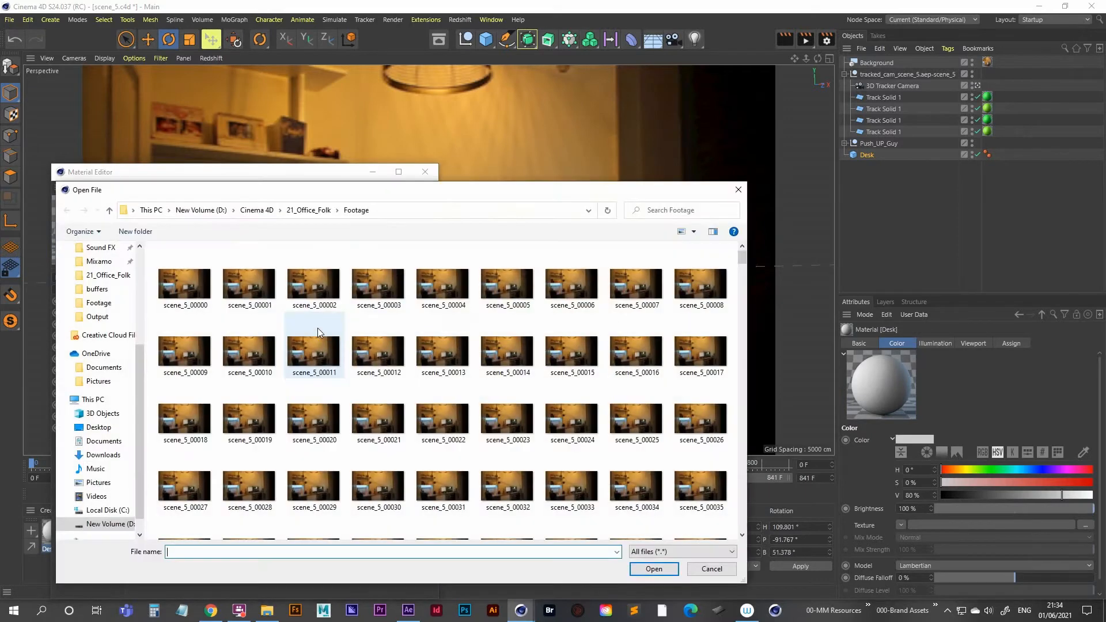
left_click(712, 568)
left_click(425, 172)
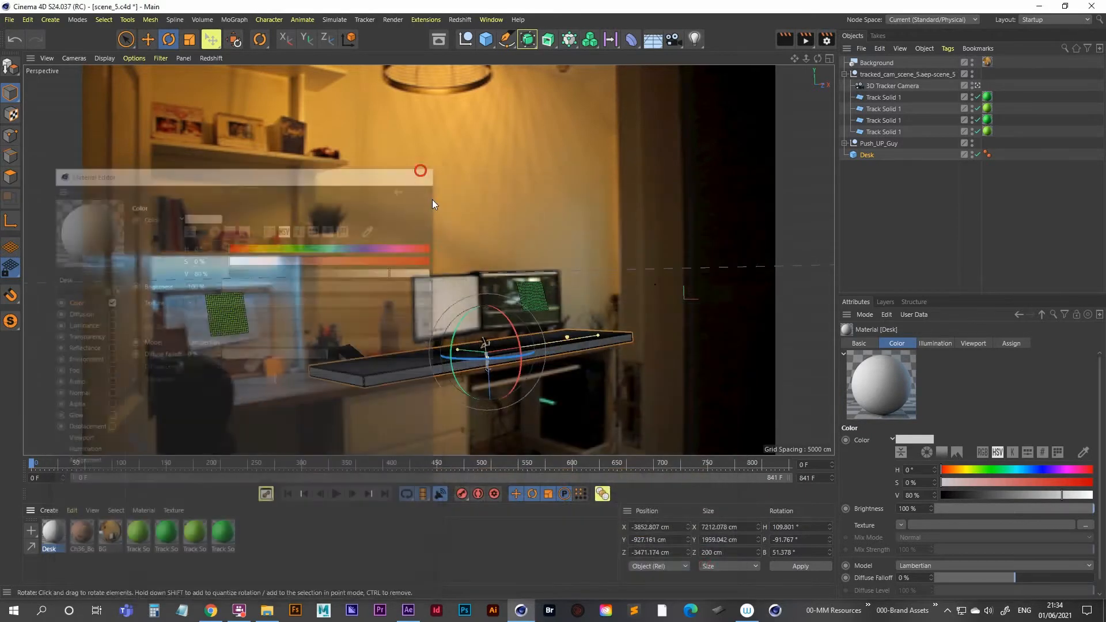
- Disable Reflectance on the BG material and copy the scene_5_00000.png shader from its Luminance channel
left_click(118, 560)
double_click(110, 533)
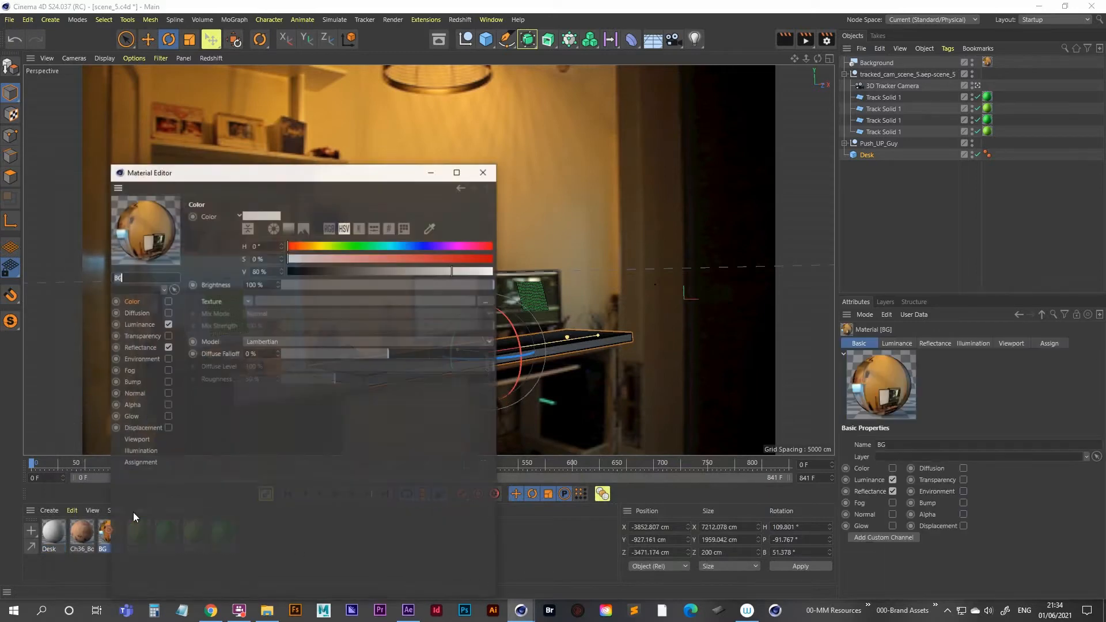
left_click_drag(333, 172, 631, 77)
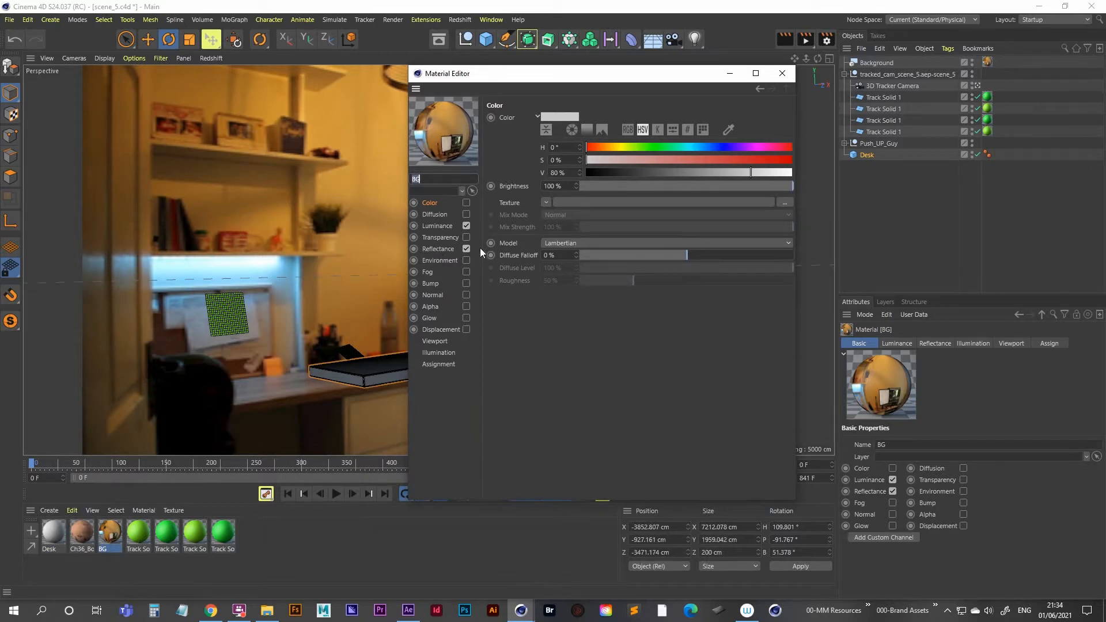
left_click(466, 248)
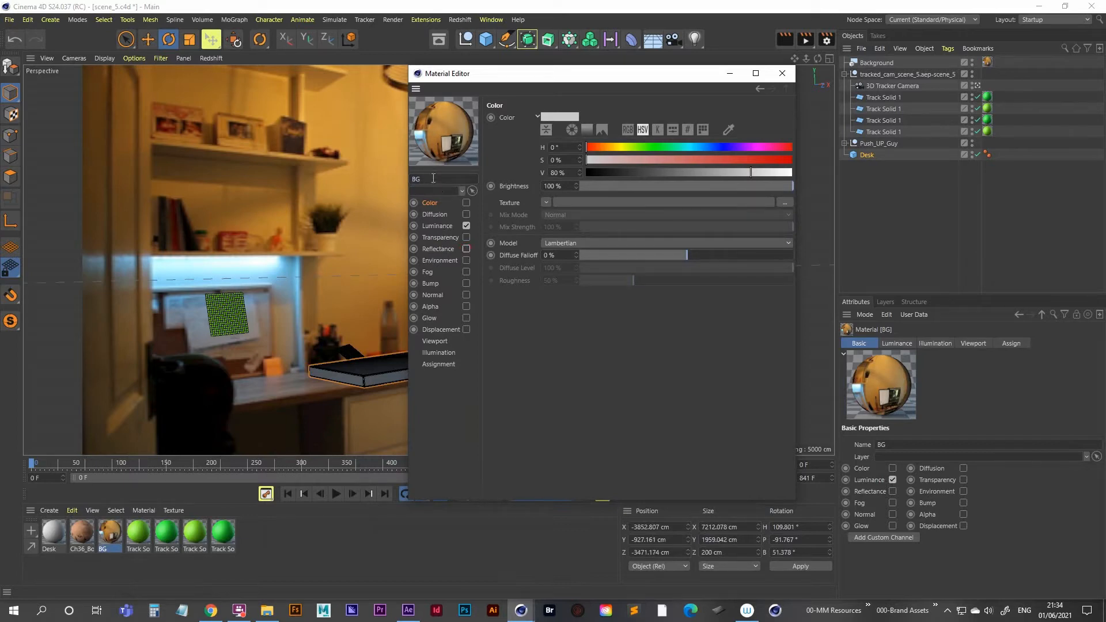
left_click(440, 227)
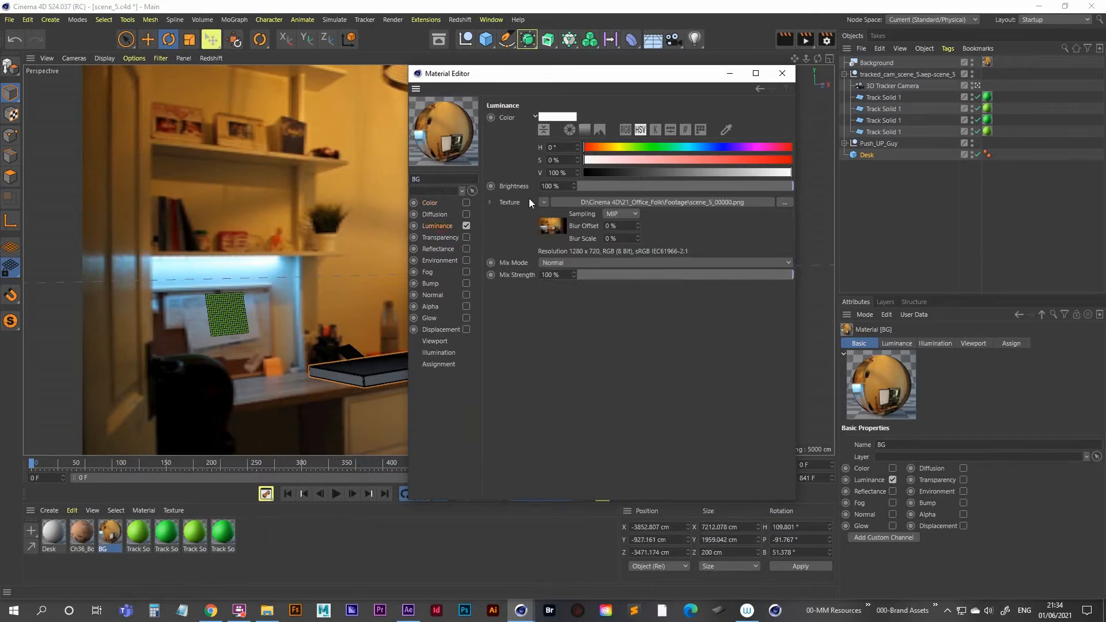
left_click(543, 202)
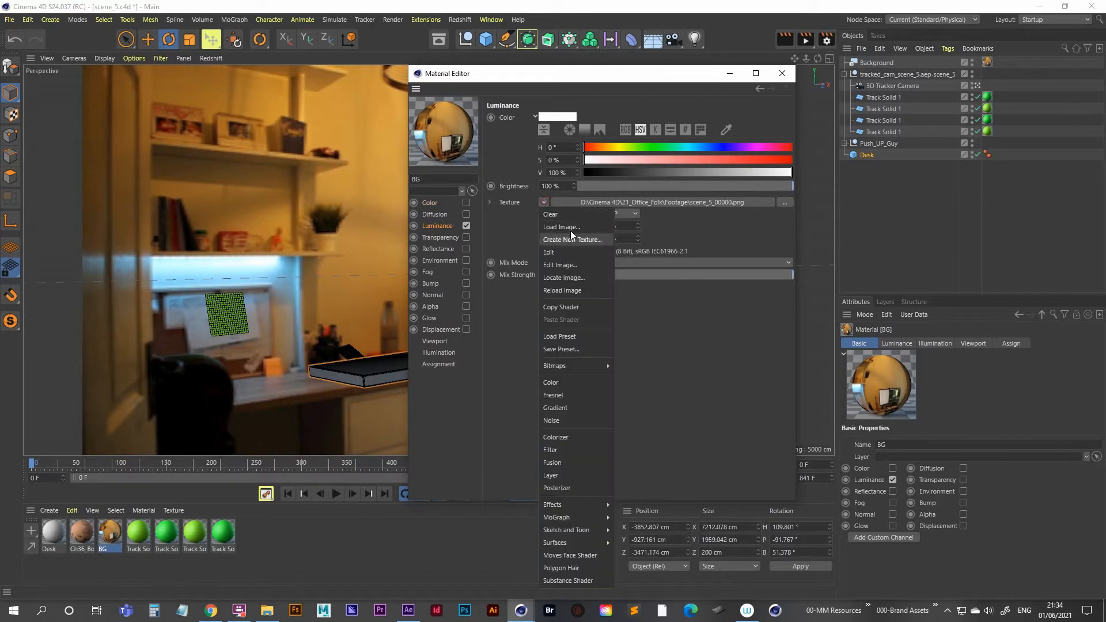
left_click(592, 308)
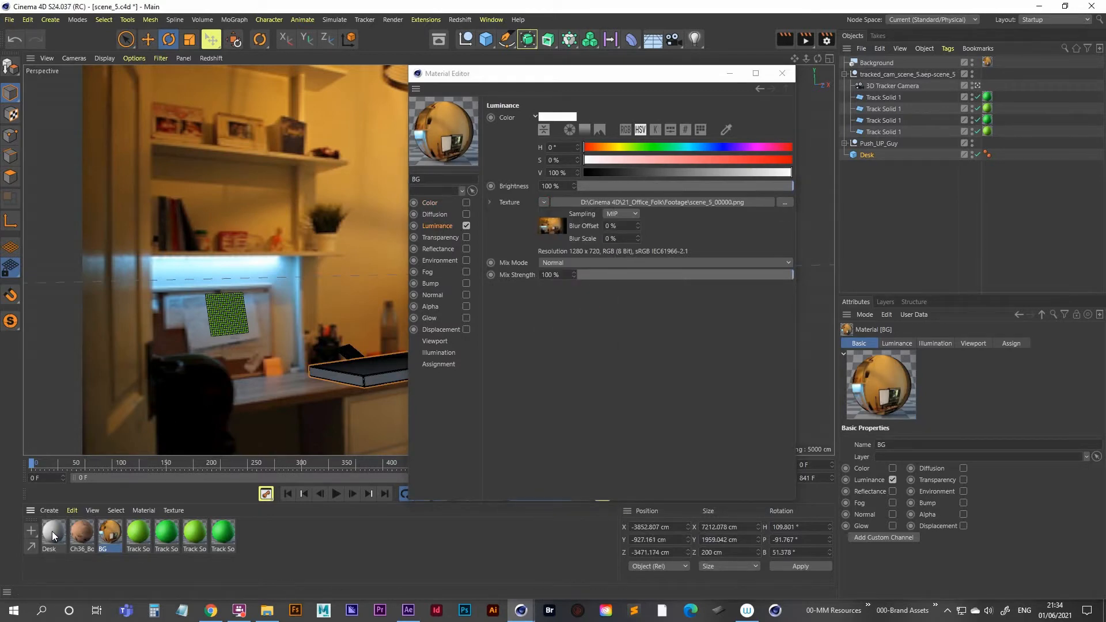
- Paste the copied footage shader into the Desk material's Color channel texture and close the material
left_click(53, 531)
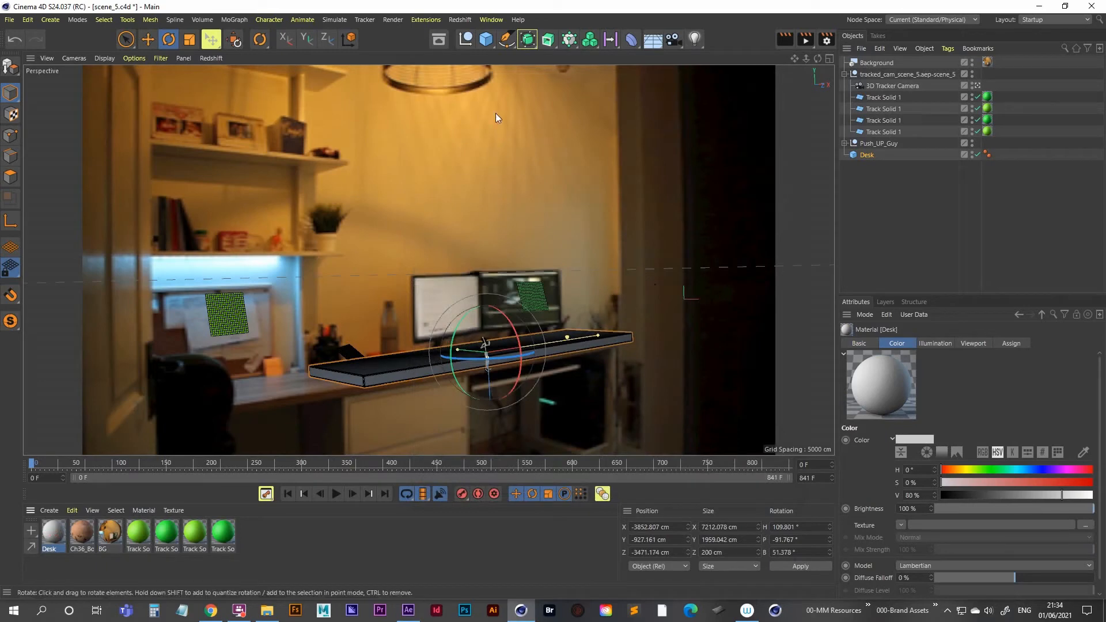
double_click(53, 531)
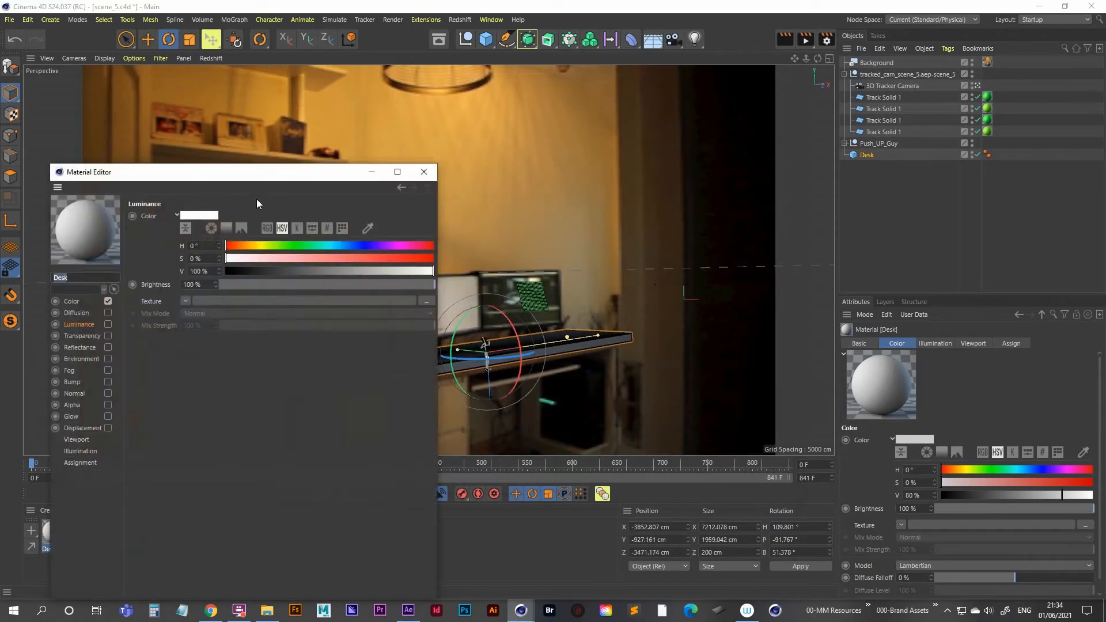
left_click_drag(202, 172, 551, 85)
left_click(426, 216)
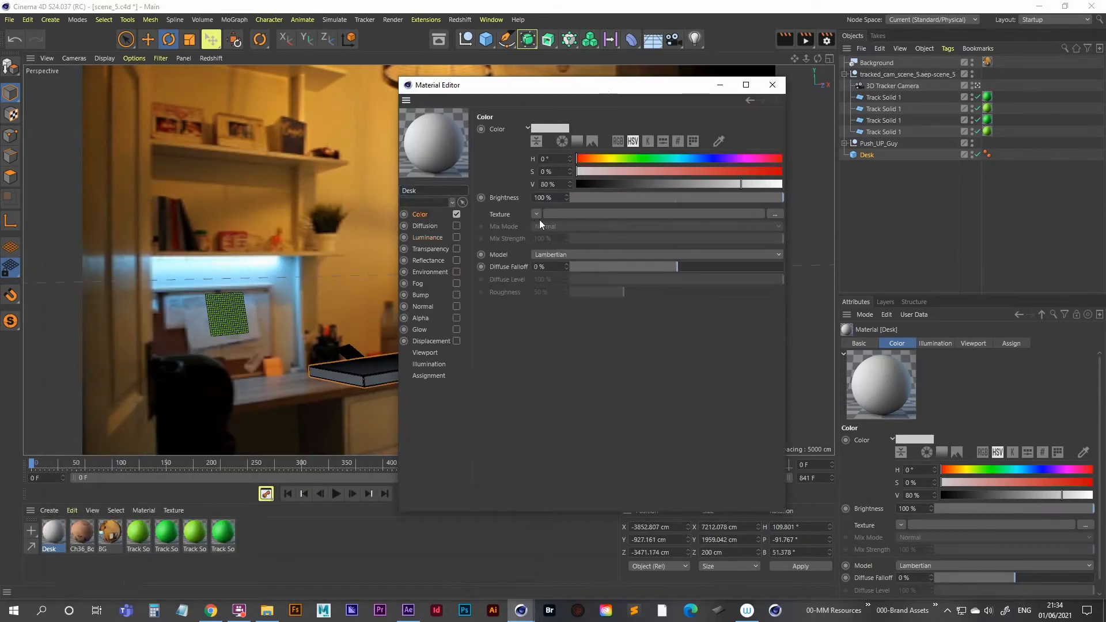
left_click(538, 214)
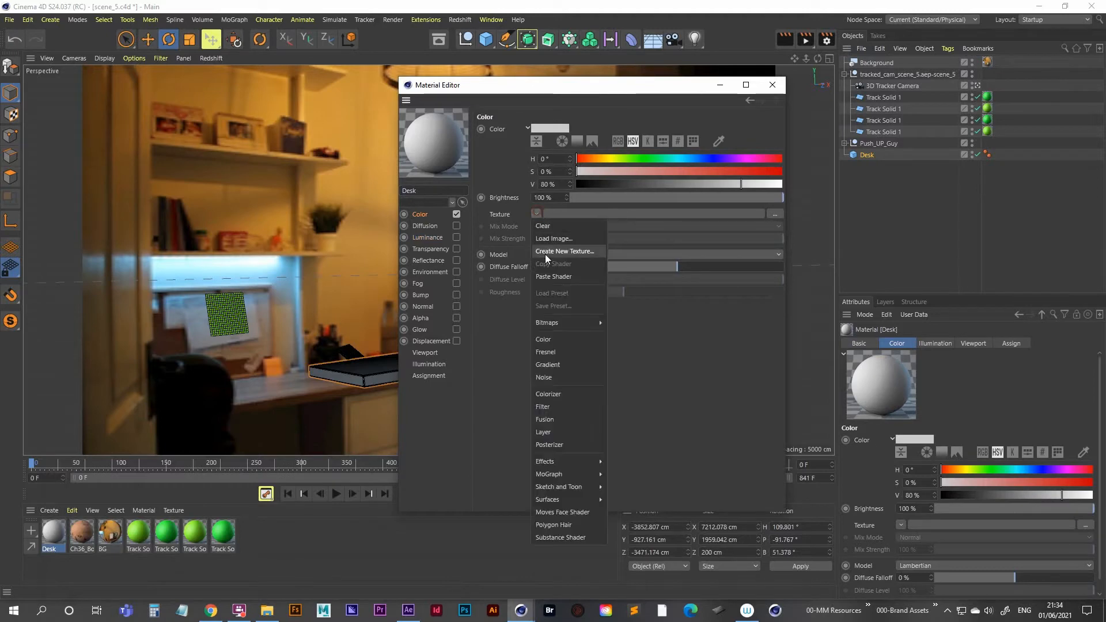
left_click(564, 276)
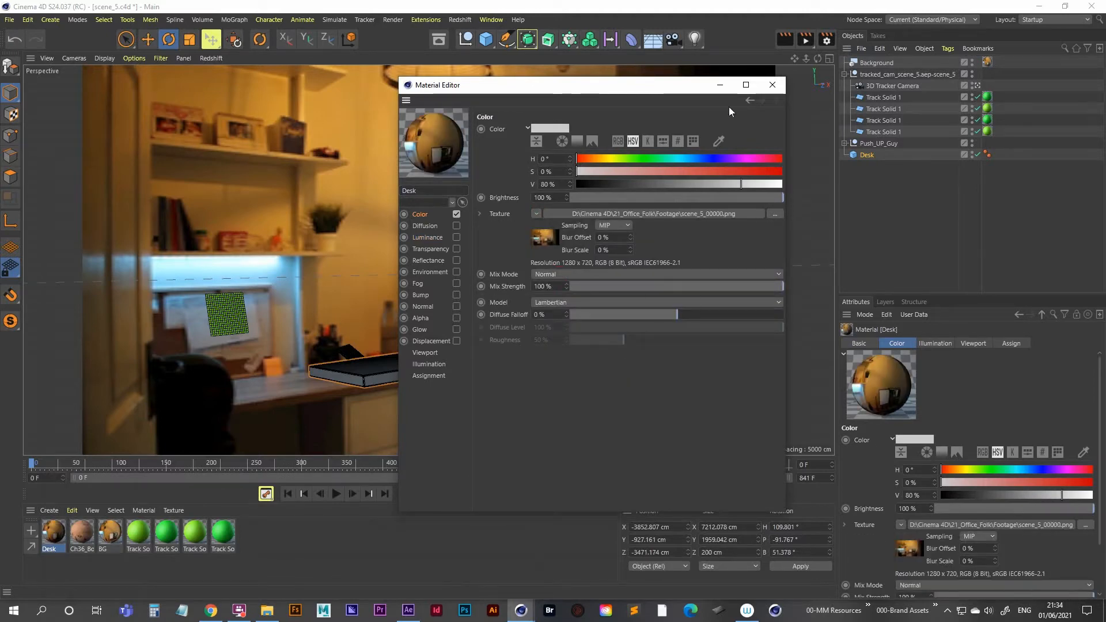
left_click(772, 85)
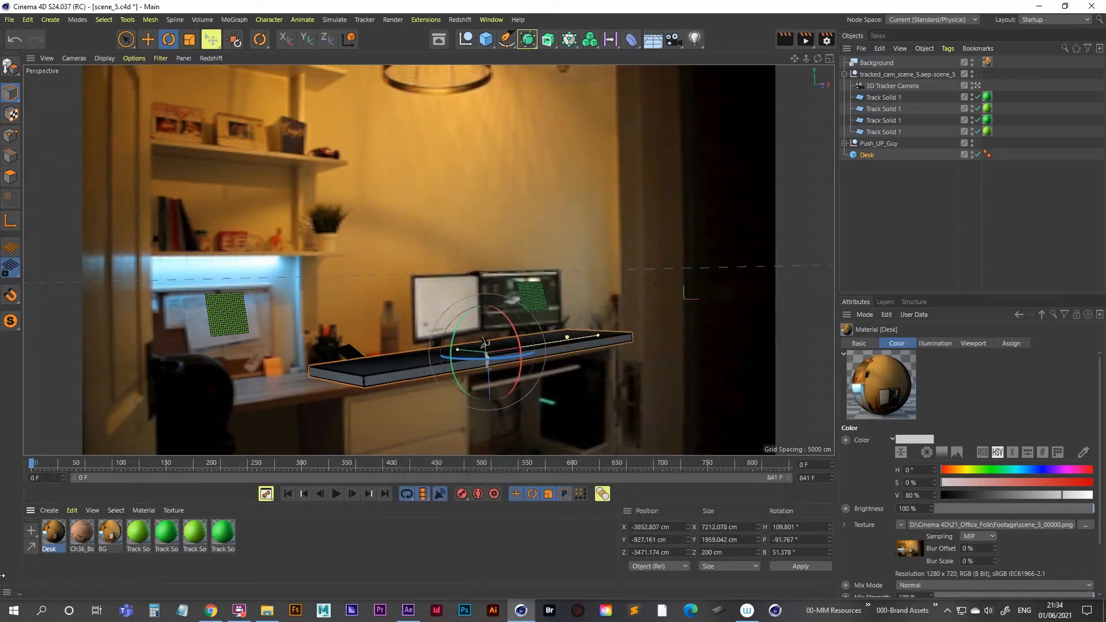
- Apply the Desk material to the Desk cube and set its texture projection to Frontal
left_click_drag(55, 538, 871, 155)
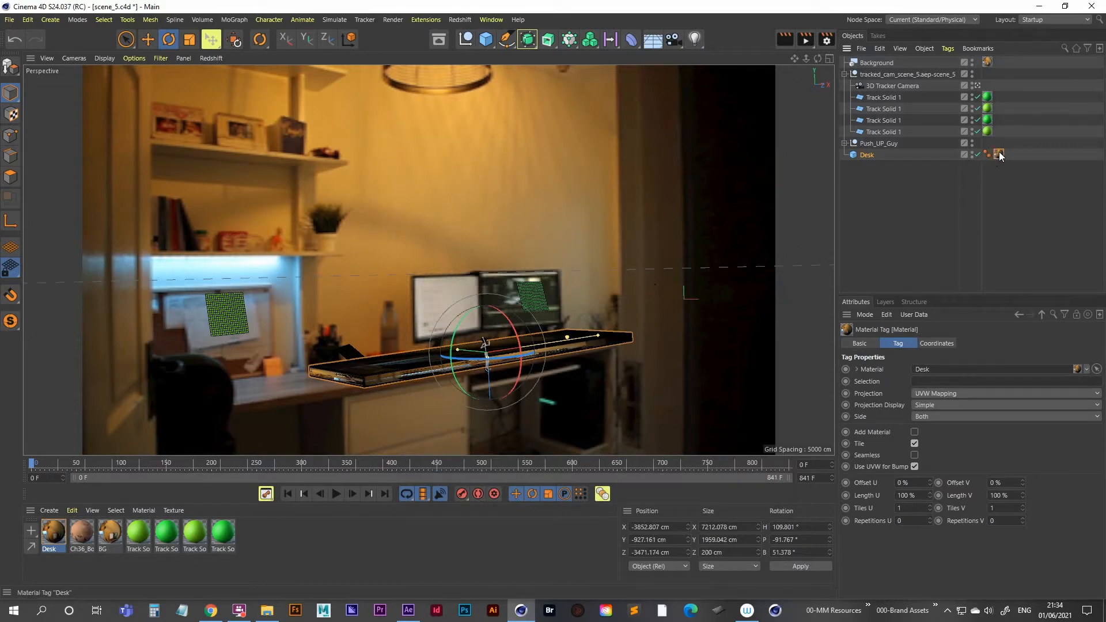
left_click(946, 394)
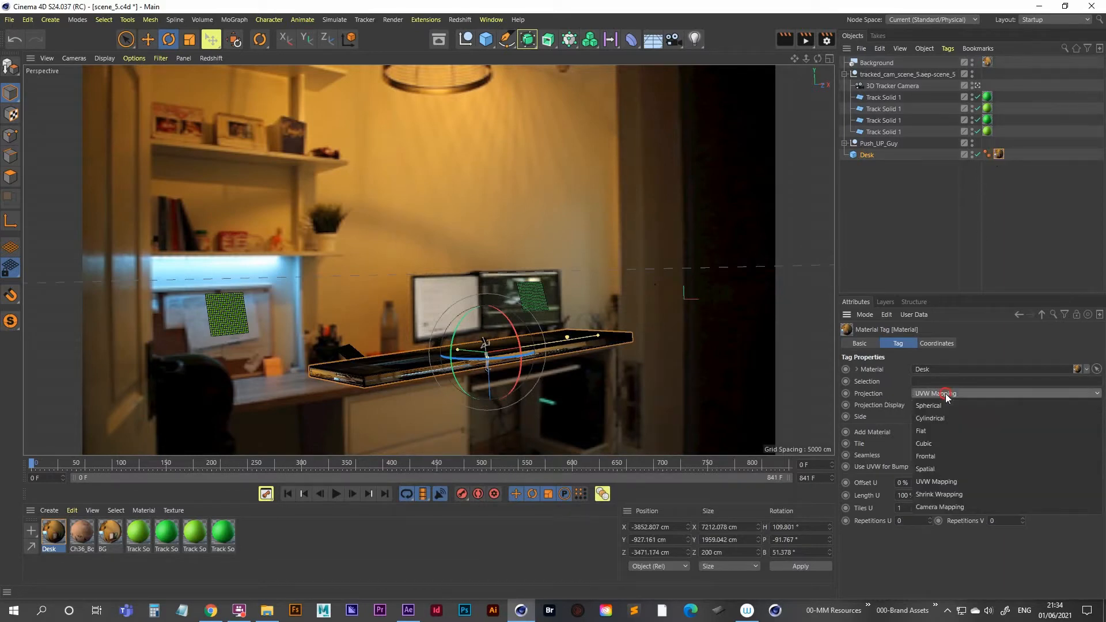
left_click(947, 397)
left_click(943, 394)
left_click(943, 456)
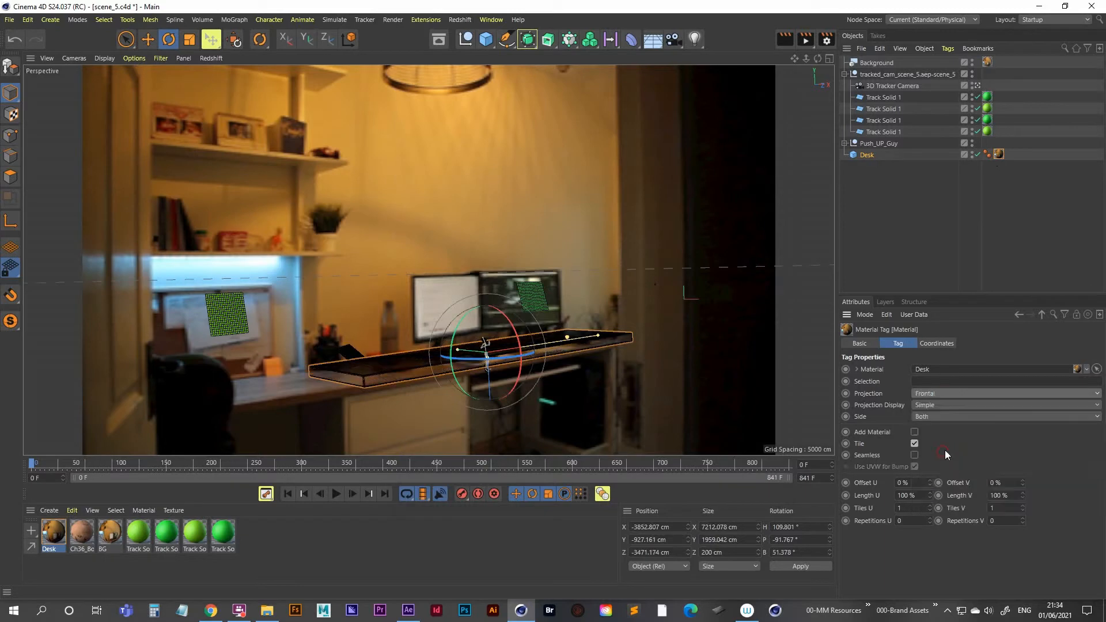
- Add a Compositing tag to the Desk cube with Compositing Background enabled, and test-render the view
right_click(865, 153)
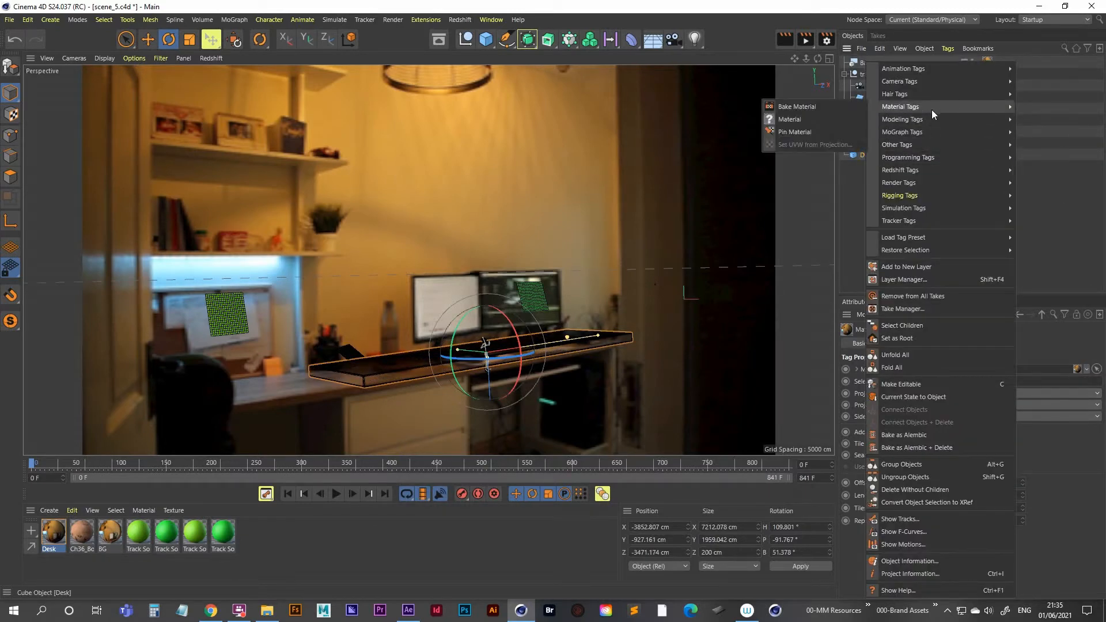
mouse_move(928, 181)
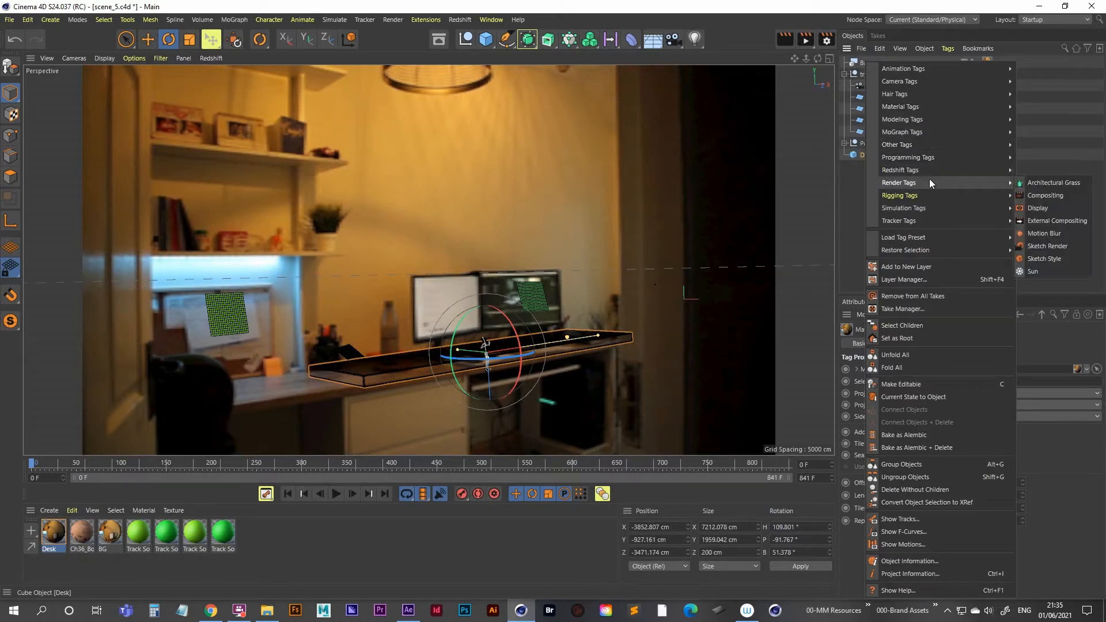
left_click(1045, 195)
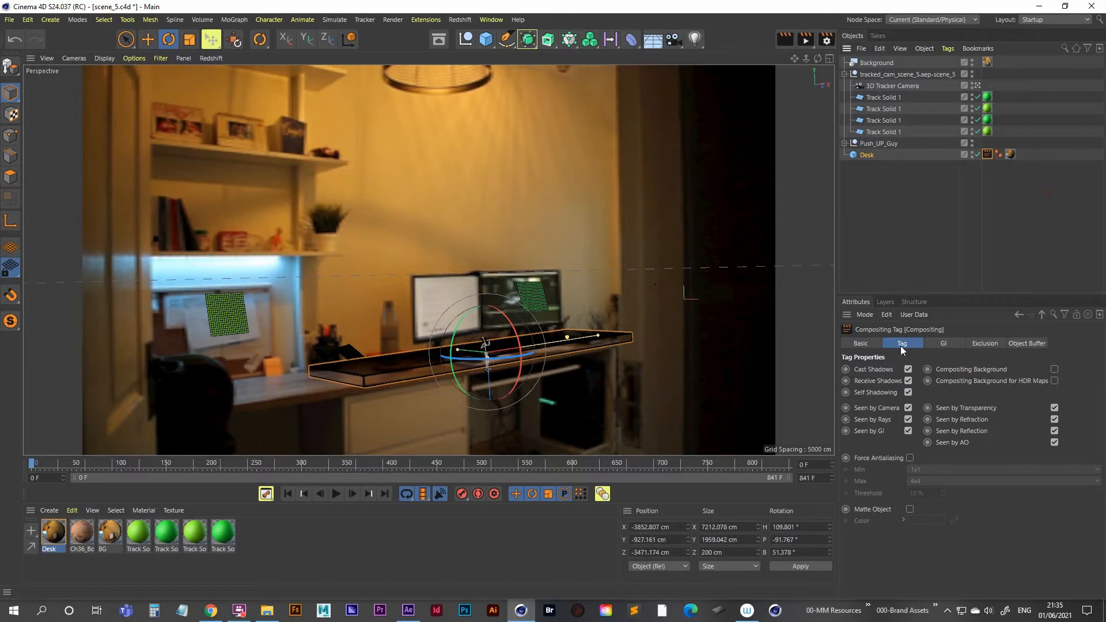
left_click(1054, 369)
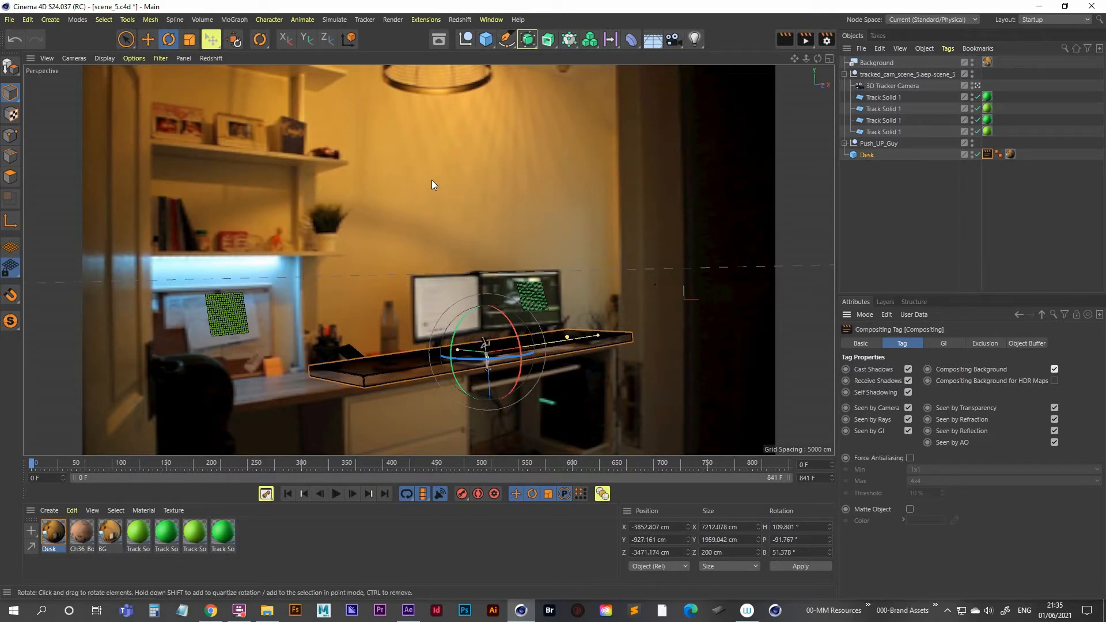
left_click(786, 38)
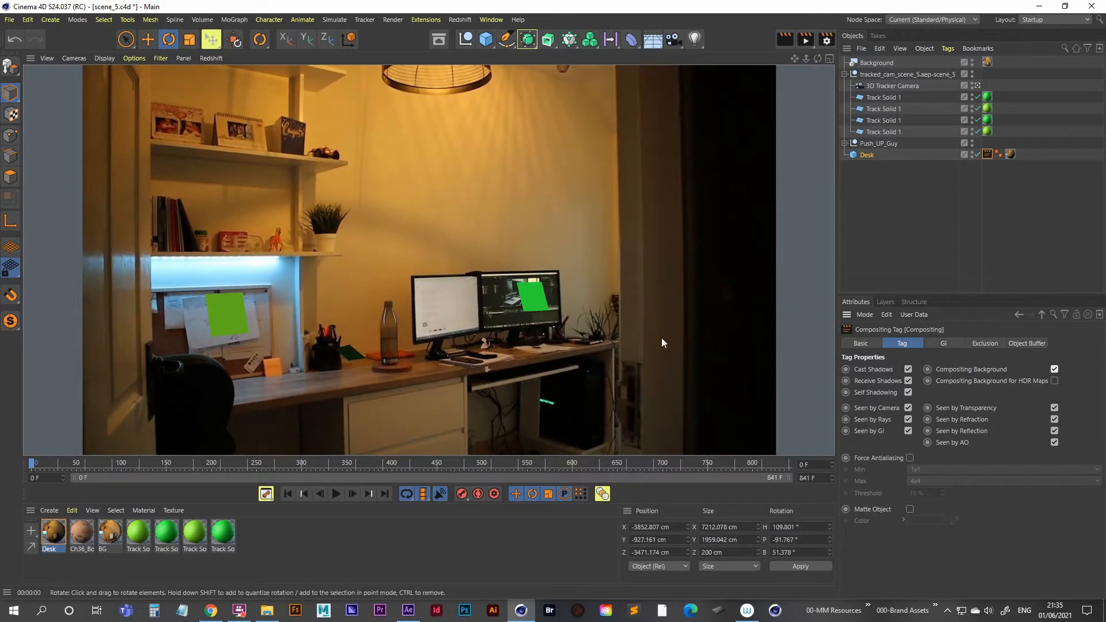
left_click(526, 373)
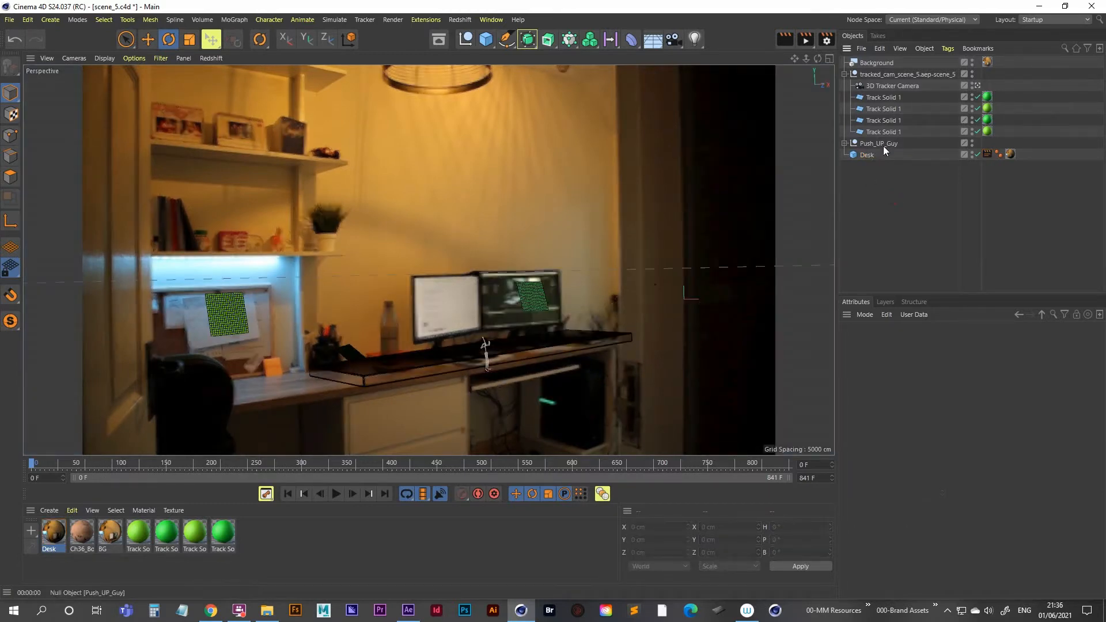
- Lower the Desk cube to a Y position of about -985 cm and tilt it to a pitch of about -87.1°
left_click(866, 154)
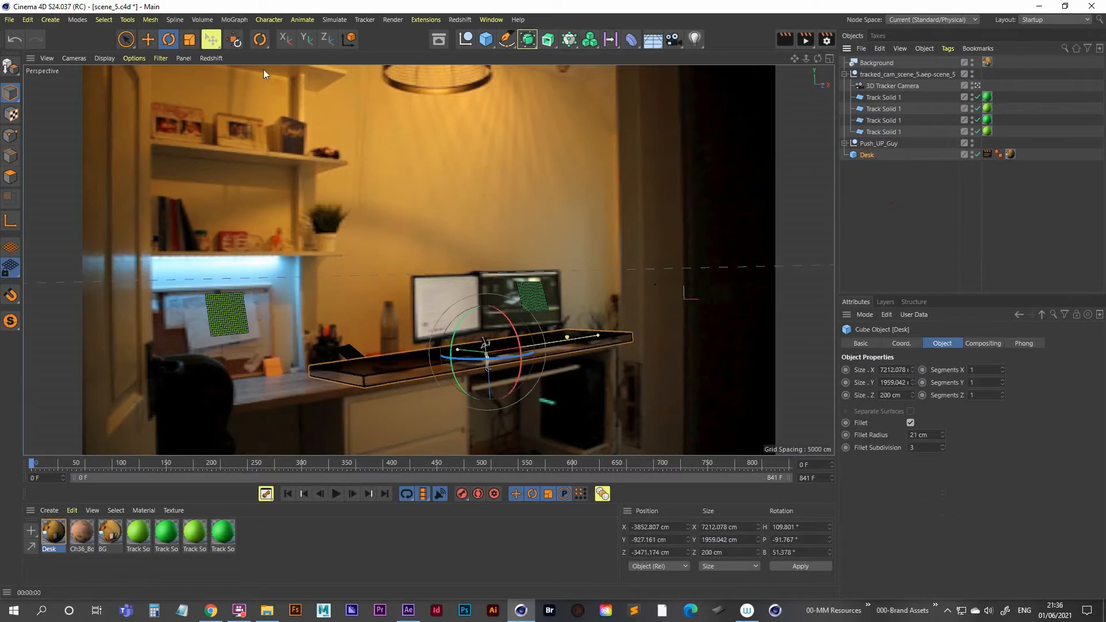
left_click(148, 39)
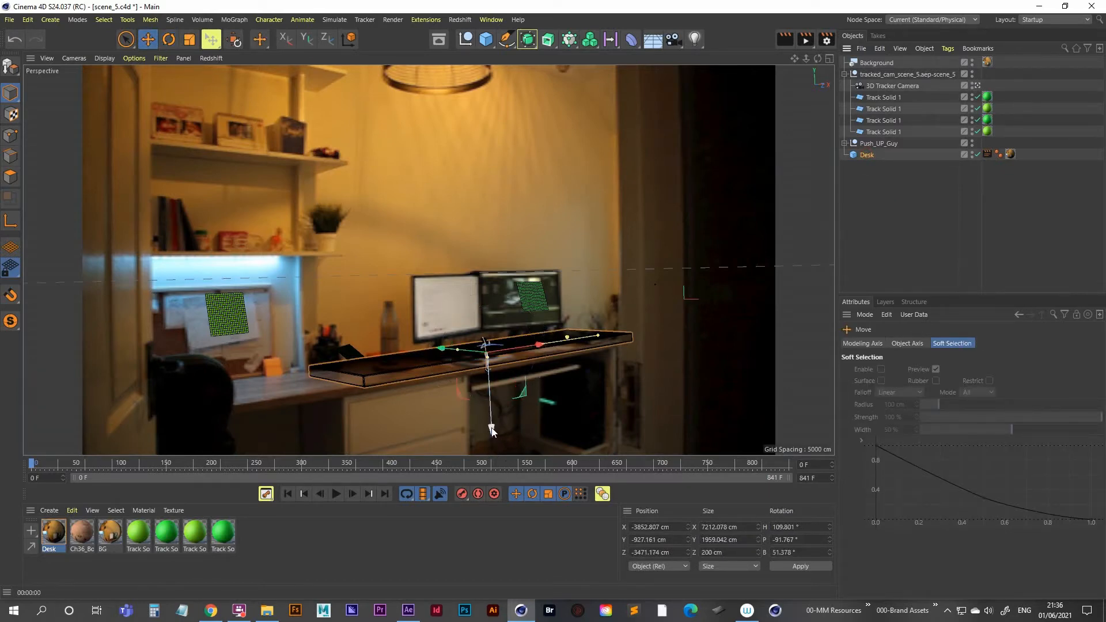
left_click_drag(491, 427, 490, 429)
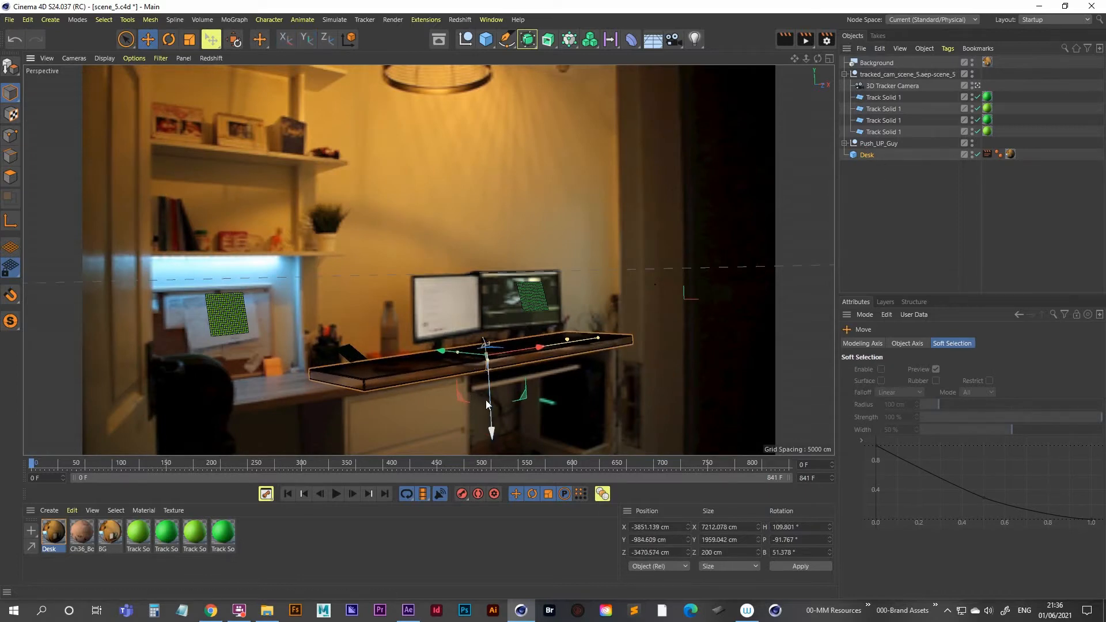
key("r")
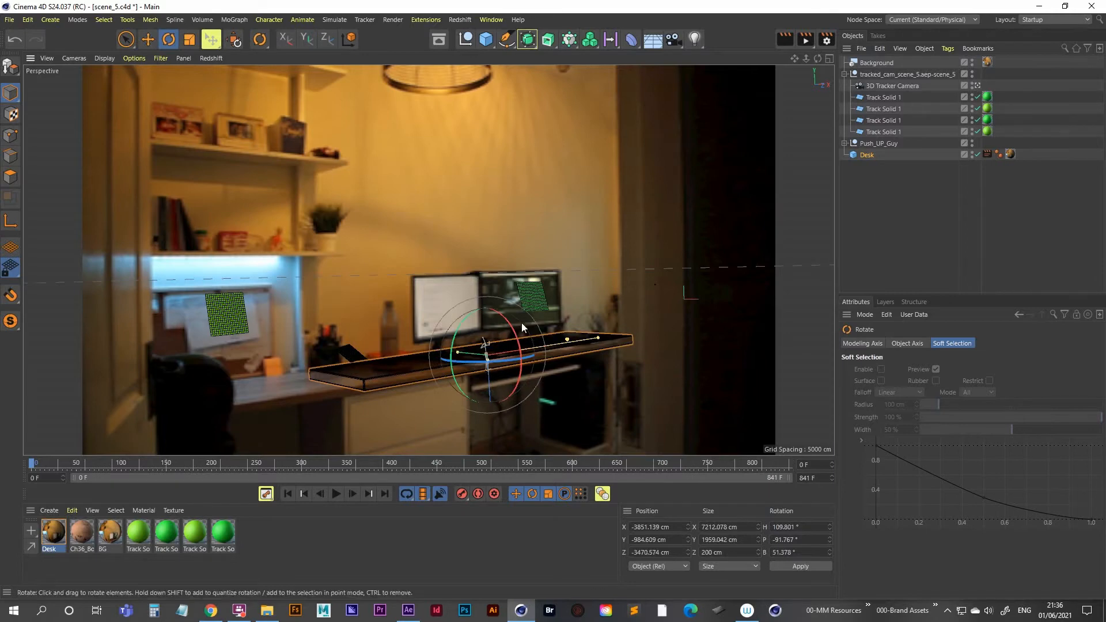
left_click_drag(514, 332, 520, 327)
- Shrink the Desk cube to about 1544 cm in Y and 5508 cm in X, shifting it along the filmed desktop
key("9")
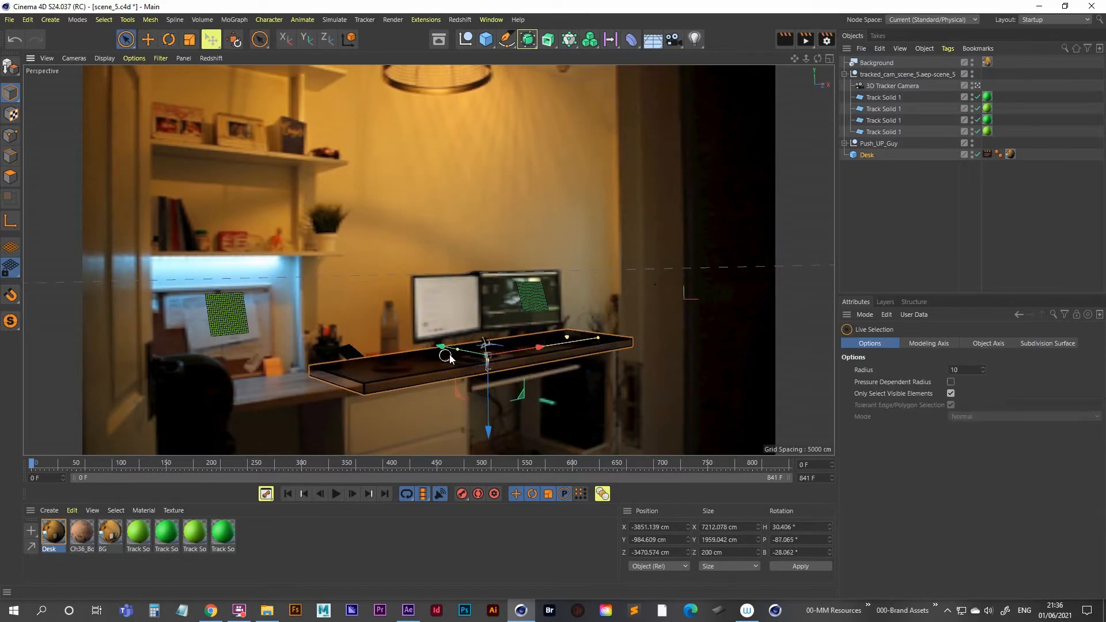
left_click_drag(457, 351, 465, 354)
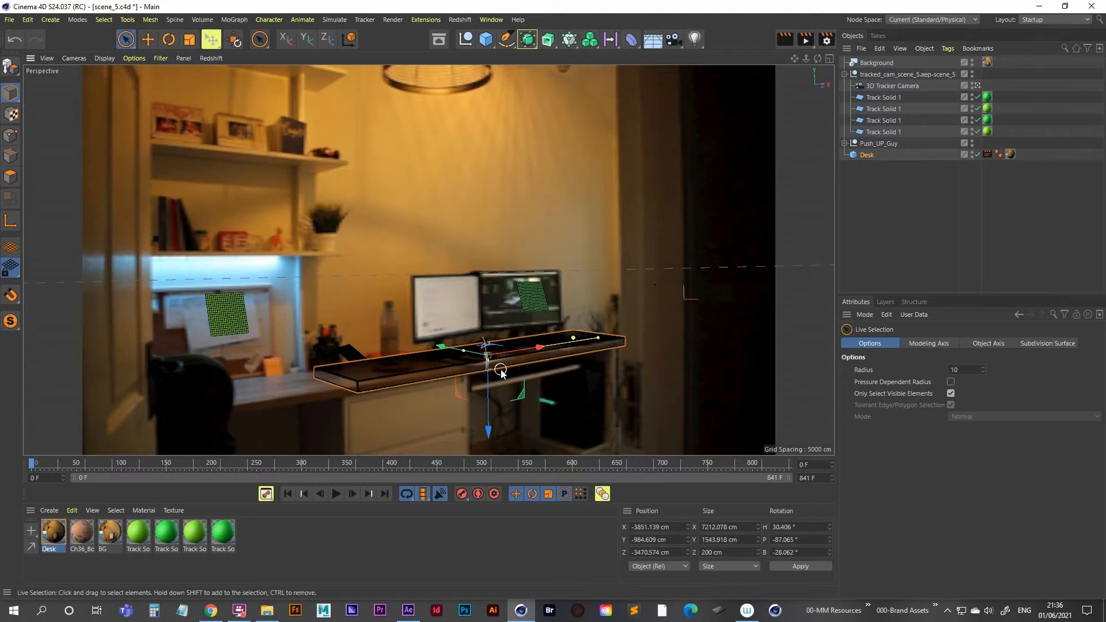
left_click_drag(600, 340, 554, 347)
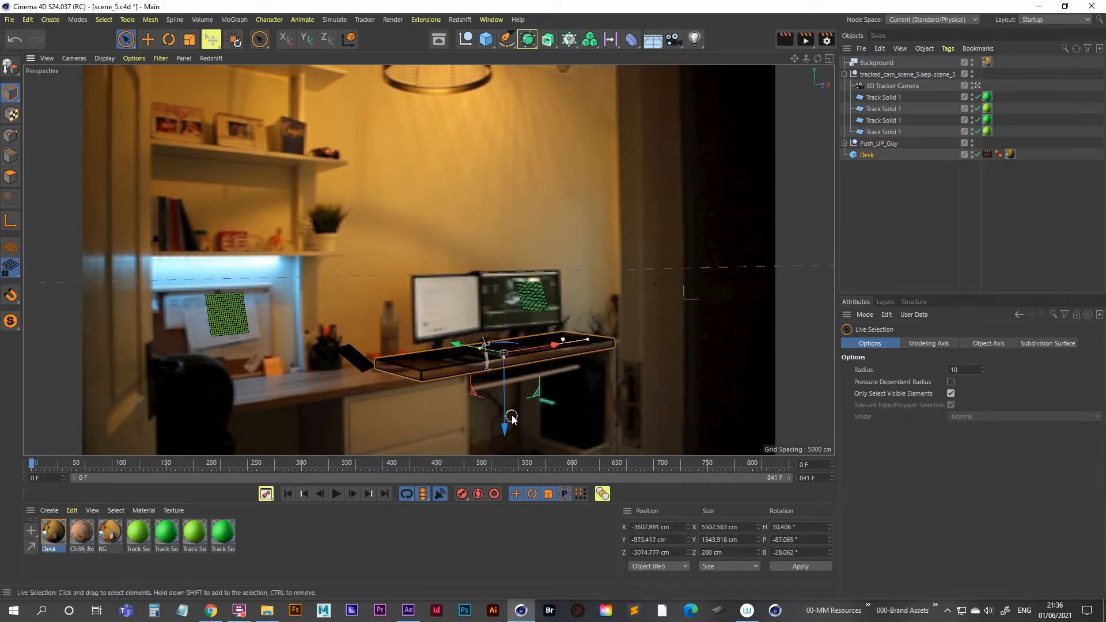
- Lower the Desk cube to a Y position of about -1059 cm and test-render the view with nothing selected
left_click_drag(504, 428, 508, 429)
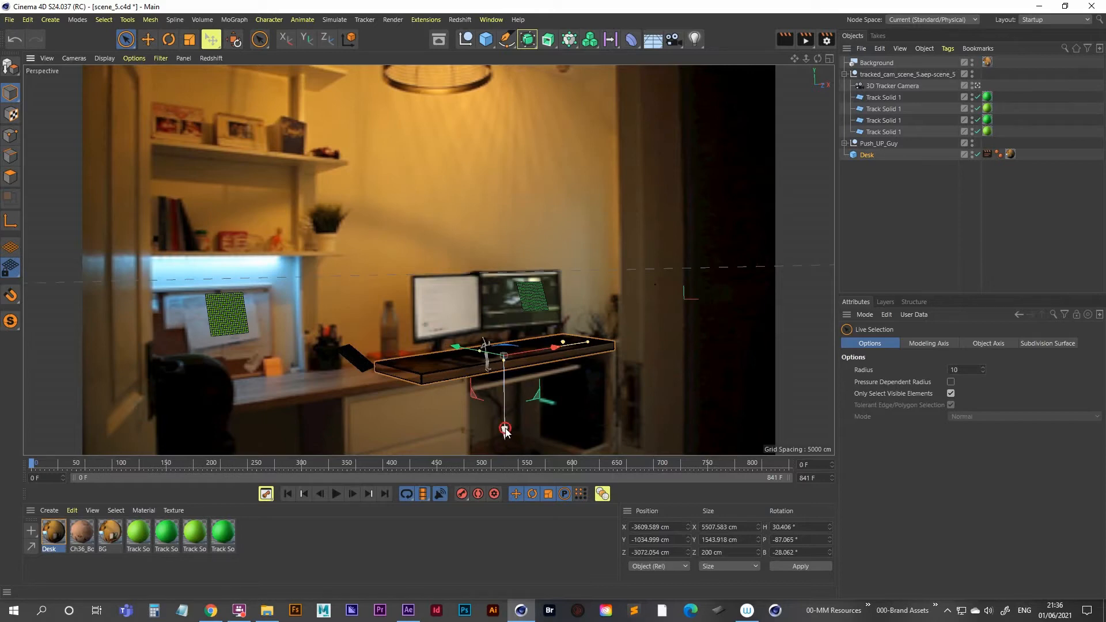
left_click_drag(509, 429, 505, 432)
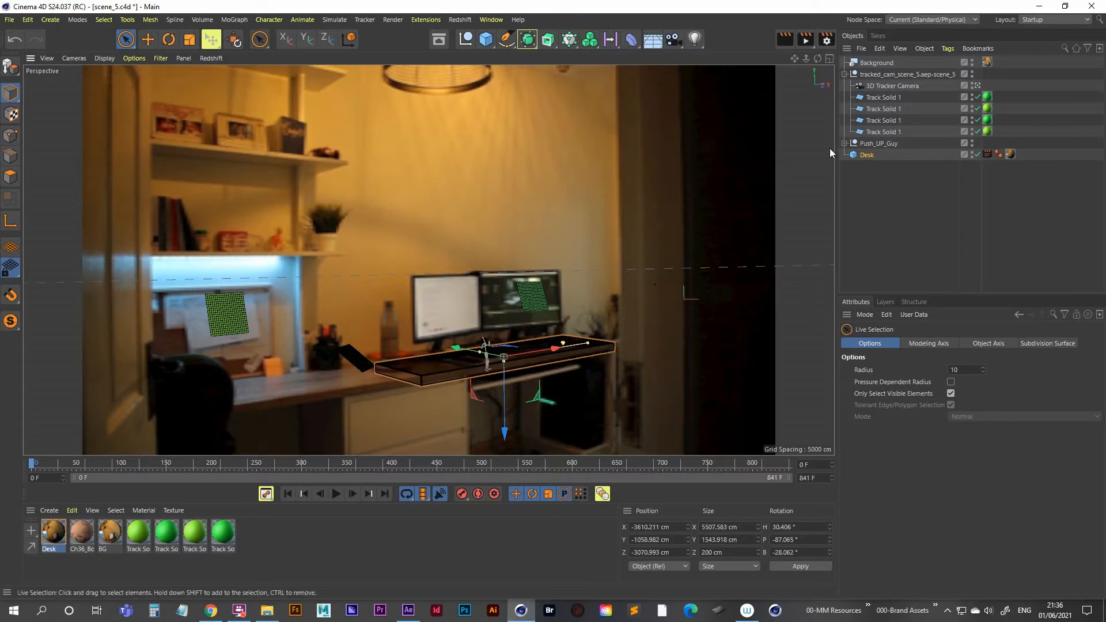
left_click(886, 222)
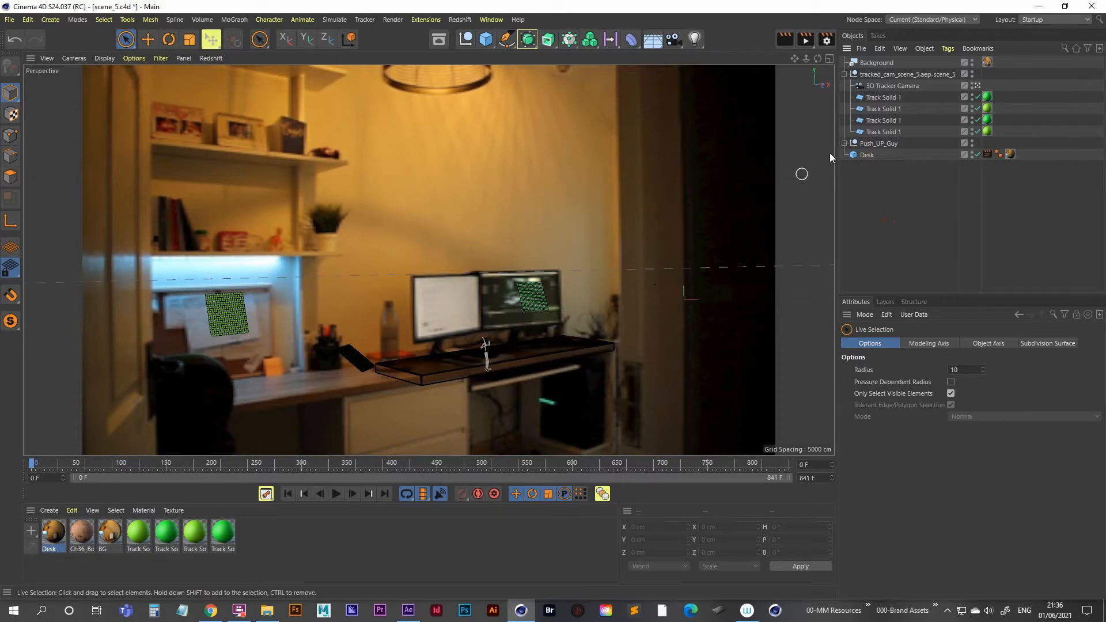
left_click(867, 155)
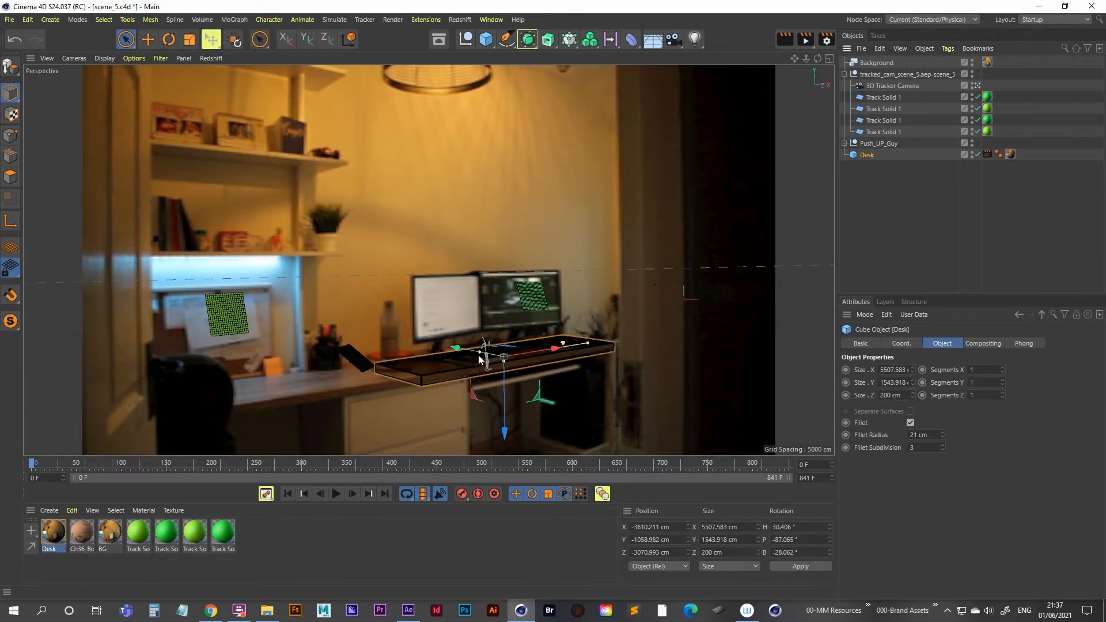
left_click(880, 240)
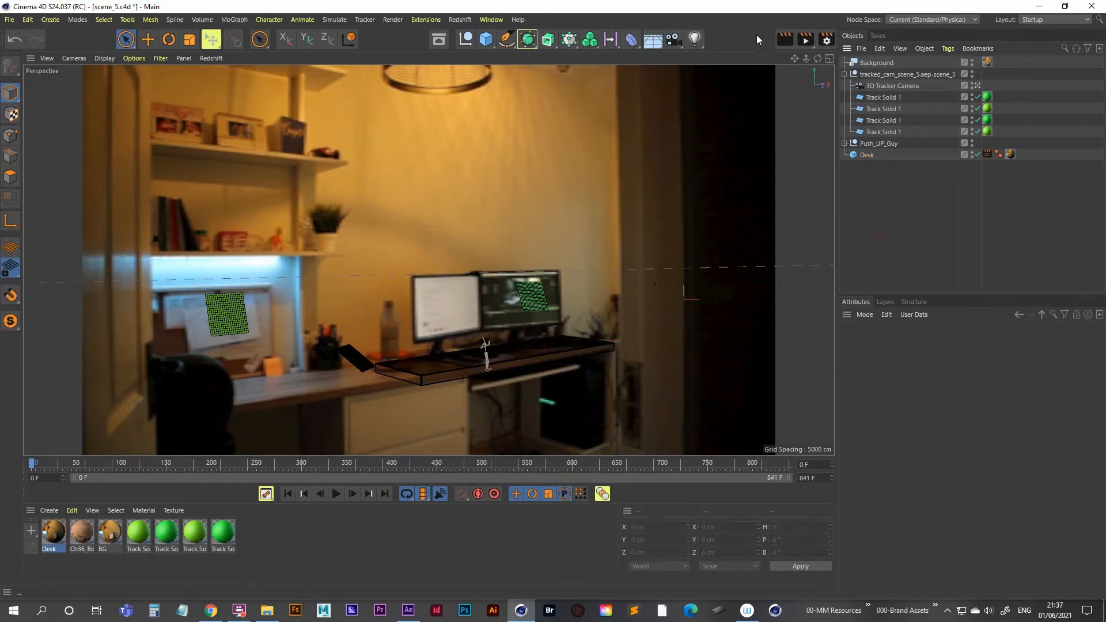
left_click(784, 38)
- Leave the 3D Tracker Camera view and hide the Track Solid plane intersecting the character in both the viewport and renders
left_click(893, 75)
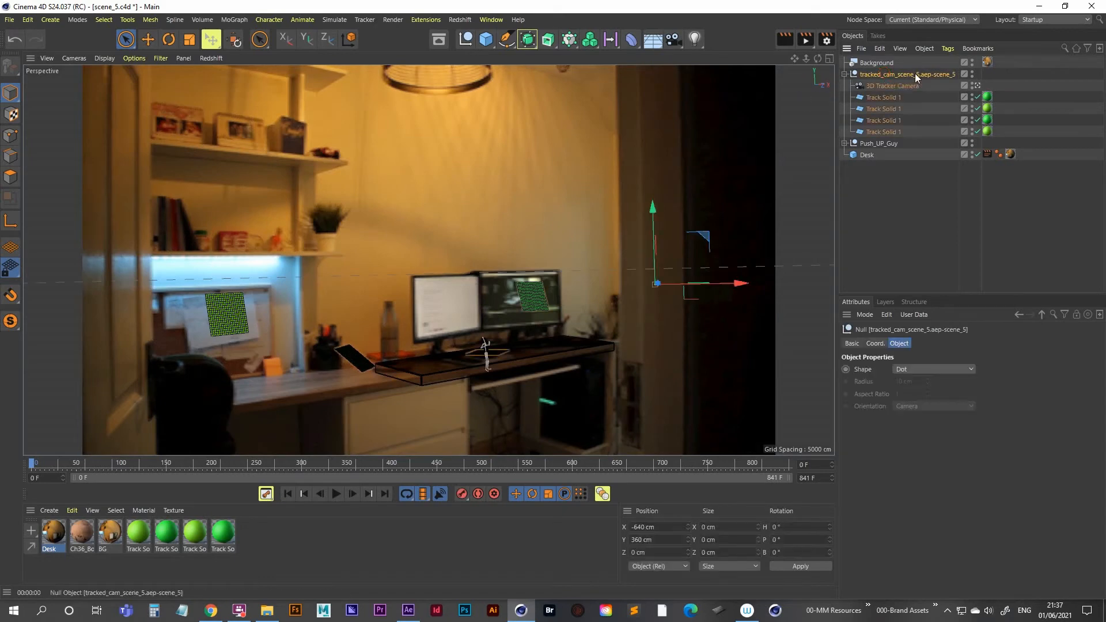
left_click(879, 143)
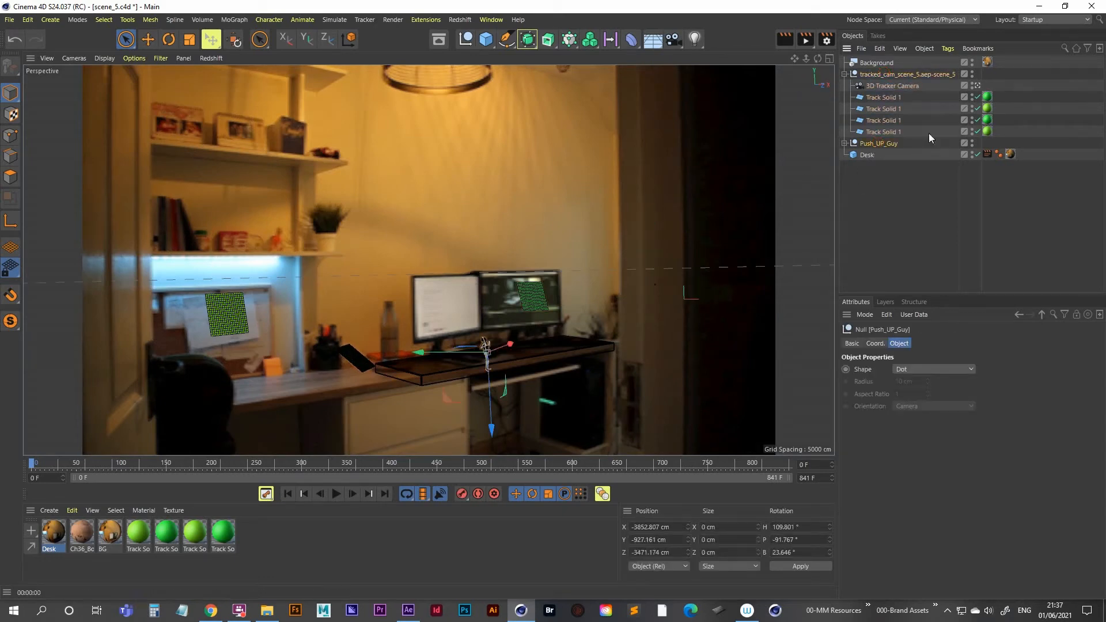
left_click(979, 87)
scroll(558, 275, "up", 3)
scroll(391, 218, "down", 3)
scroll(390, 219, "up", 3)
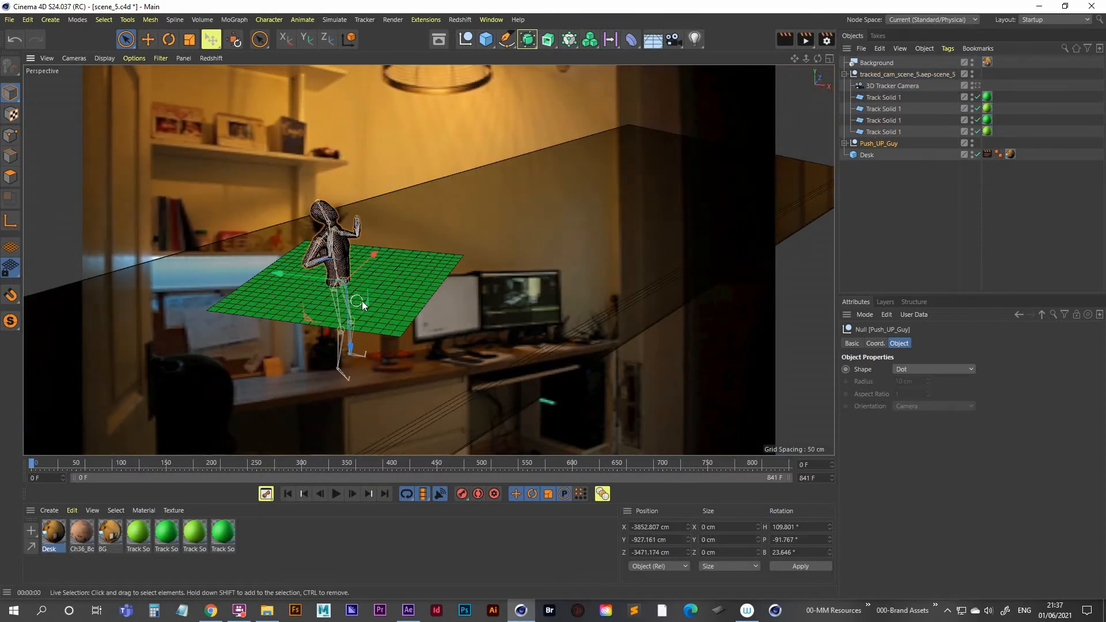
left_click(884, 120)
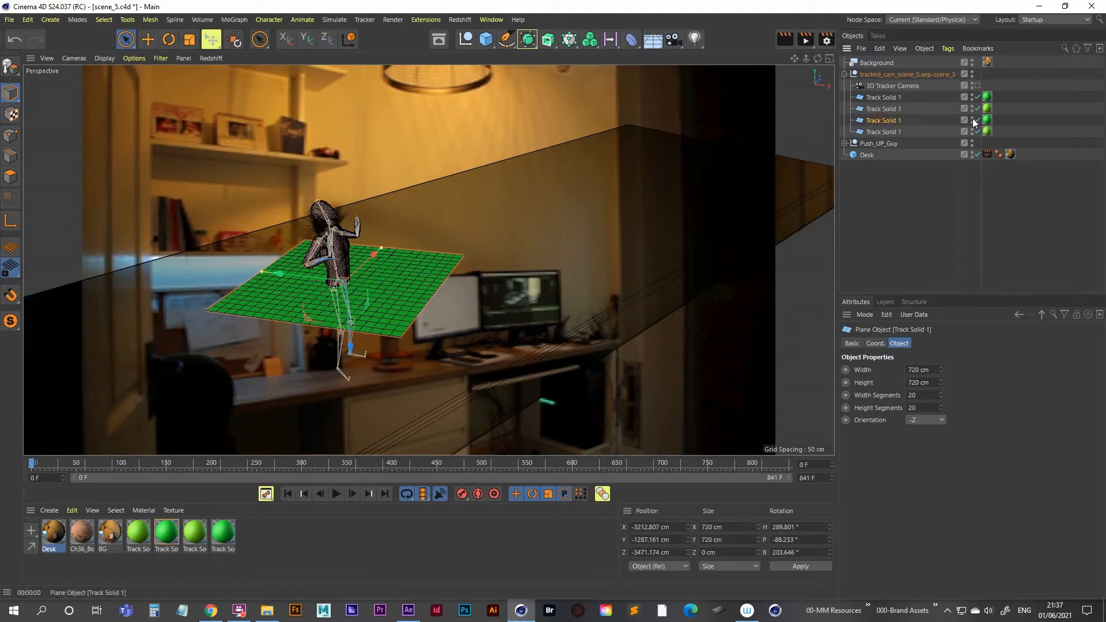
left_click(972, 118)
left_click(972, 123)
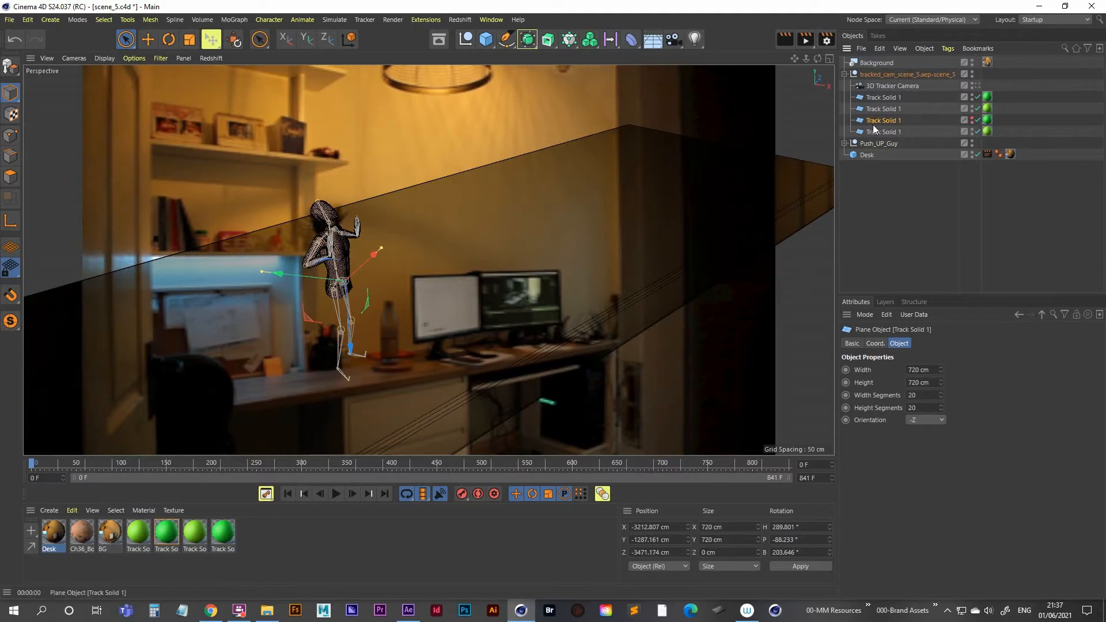
- Rotate the Push_UP_Guy null to lie face down along the desk, at a heading of about 86.2° and pitch of about 2.8°
left_click(889, 147)
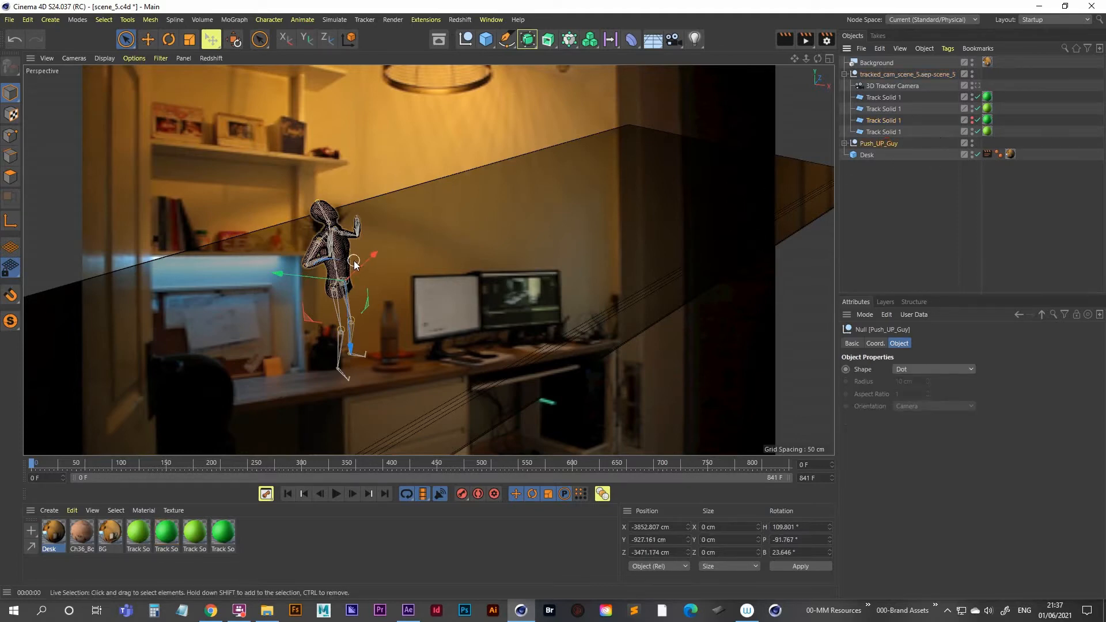
key("r")
mouse_move(367, 248)
left_mouse_down()
mouse_move(397, 273)
mouse_move(389, 316)
mouse_move(403, 300)
mouse_move(402, 240)
mouse_move(419, 237)
left_mouse_up()
left_click_drag(393, 307, 411, 302, "alt")
right_click_drag(411, 303, 503, 271, "alt")
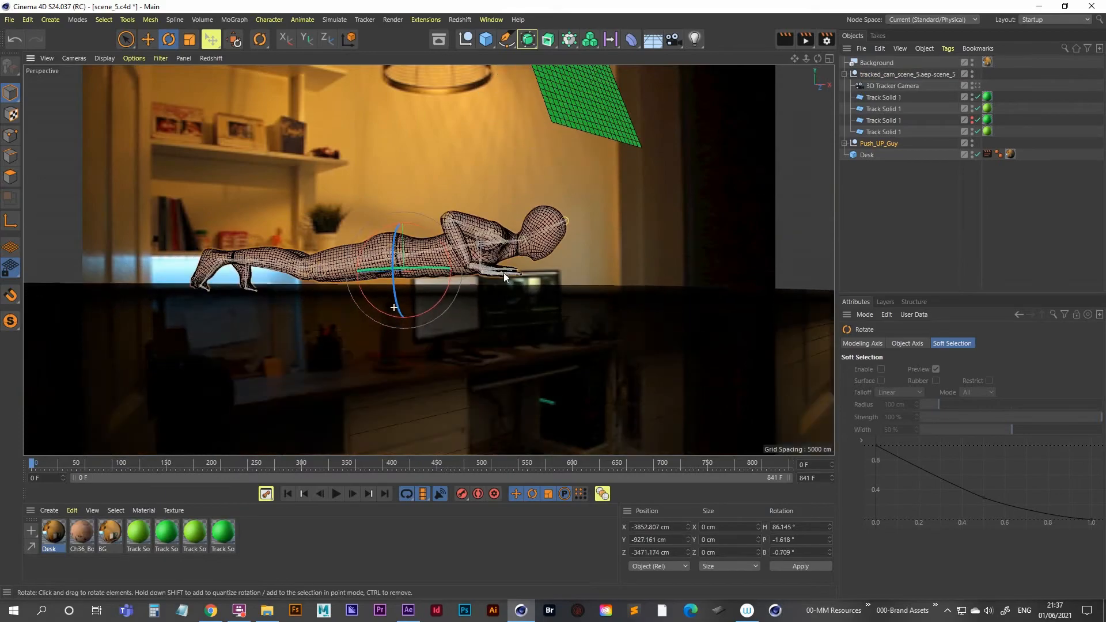
middle_click_drag(399, 283, 411, 289, "alt")
right_click_drag(383, 294, 458, 274, "alt")
left_click_drag(459, 277, 501, 266, "alt")
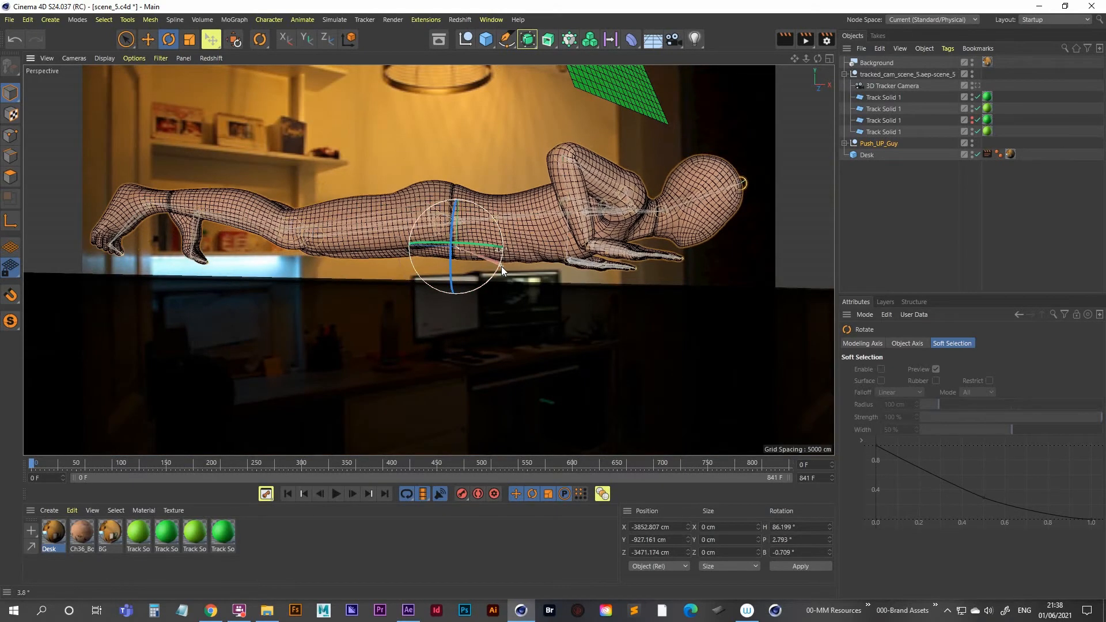
- Lower the Push_UP_Guy null toward the desk surface, to a Y position of about -950 cm
key("space")
key("space")
key("space")
key("space")
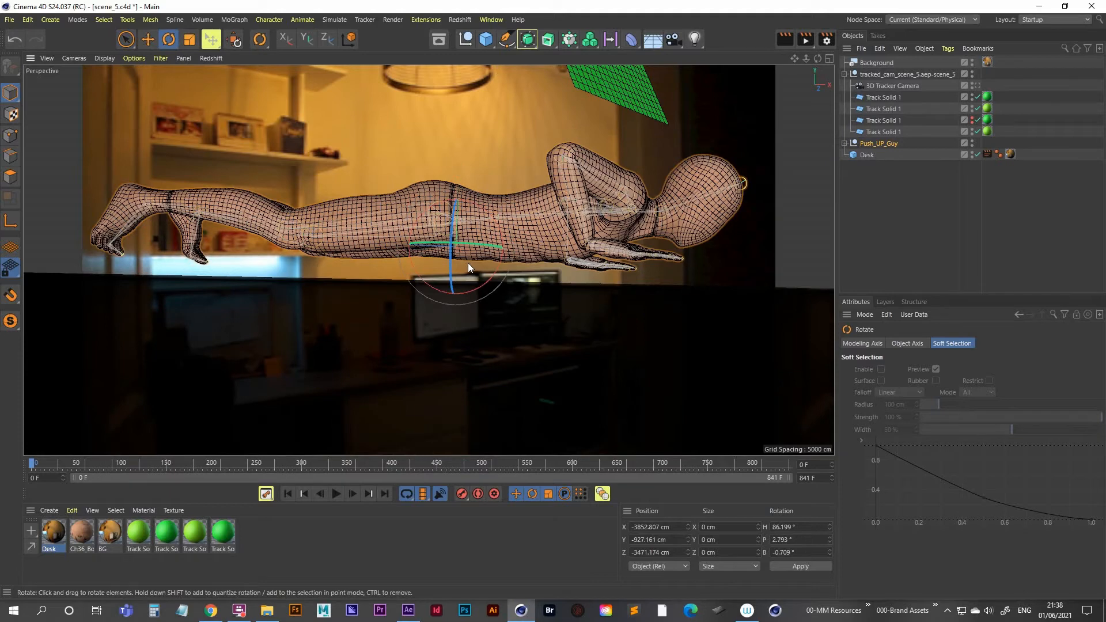
key("space")
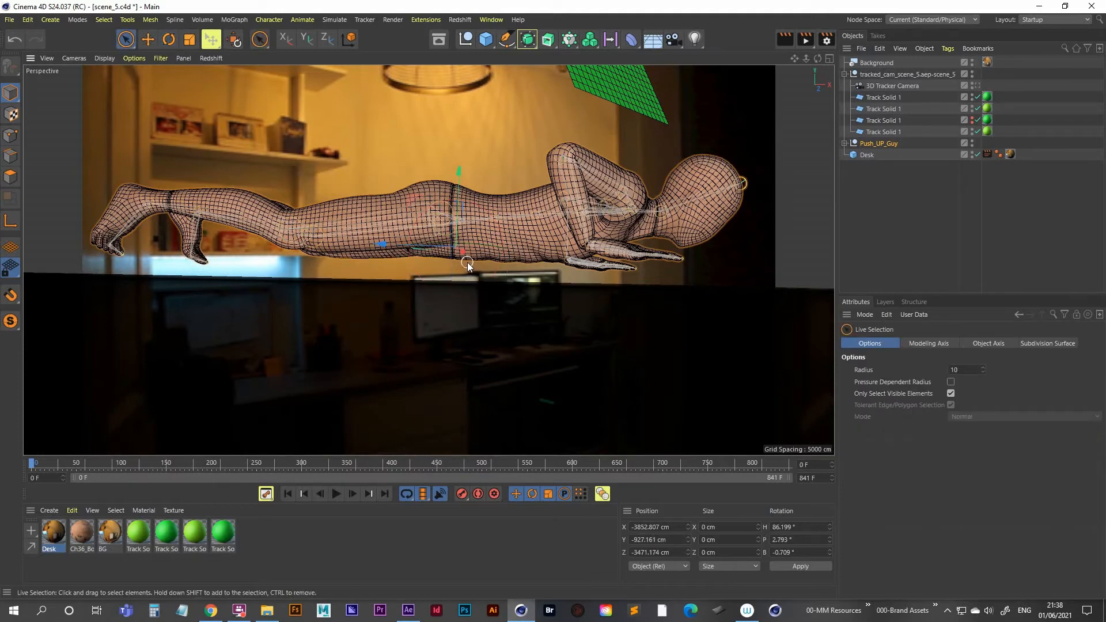
key("space")
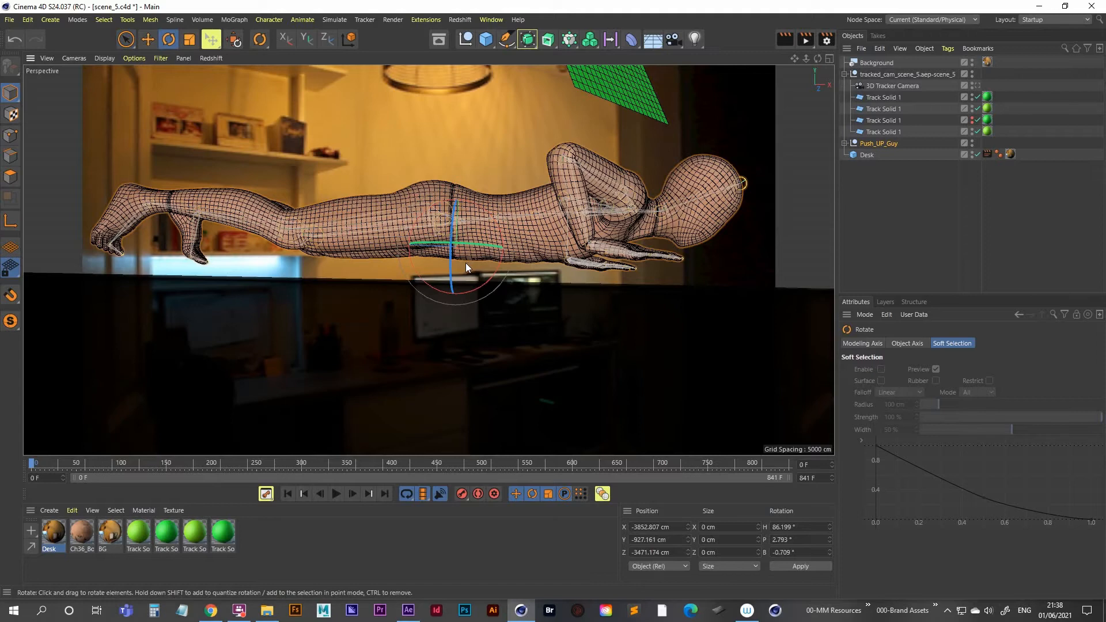
key("space")
key("space")
key("space")
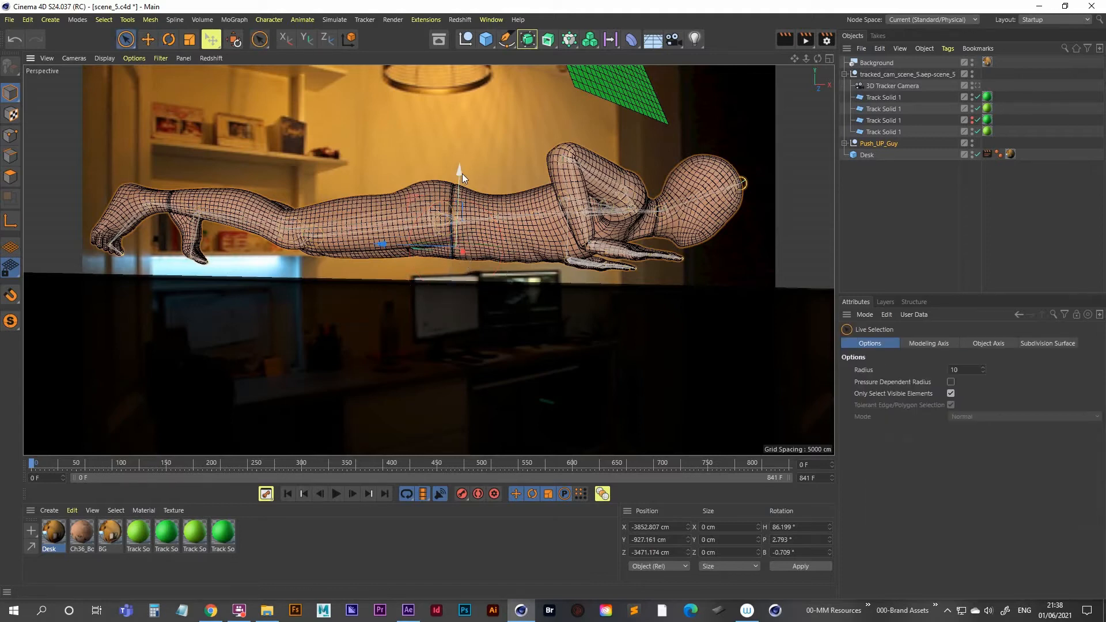
left_click_drag(457, 174, 447, 196)
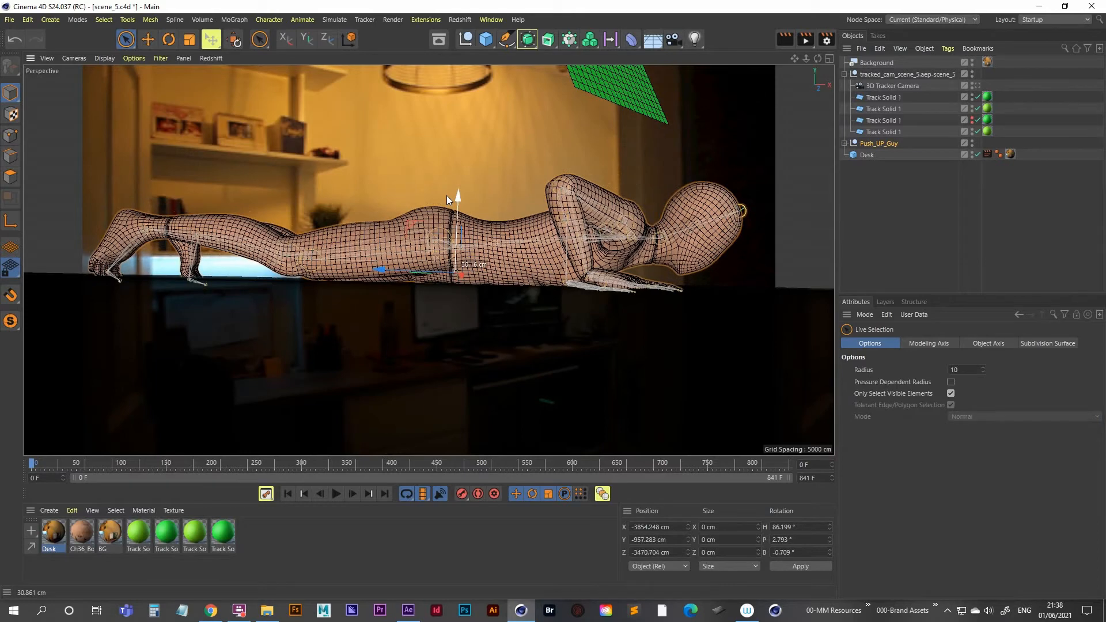
key("r")
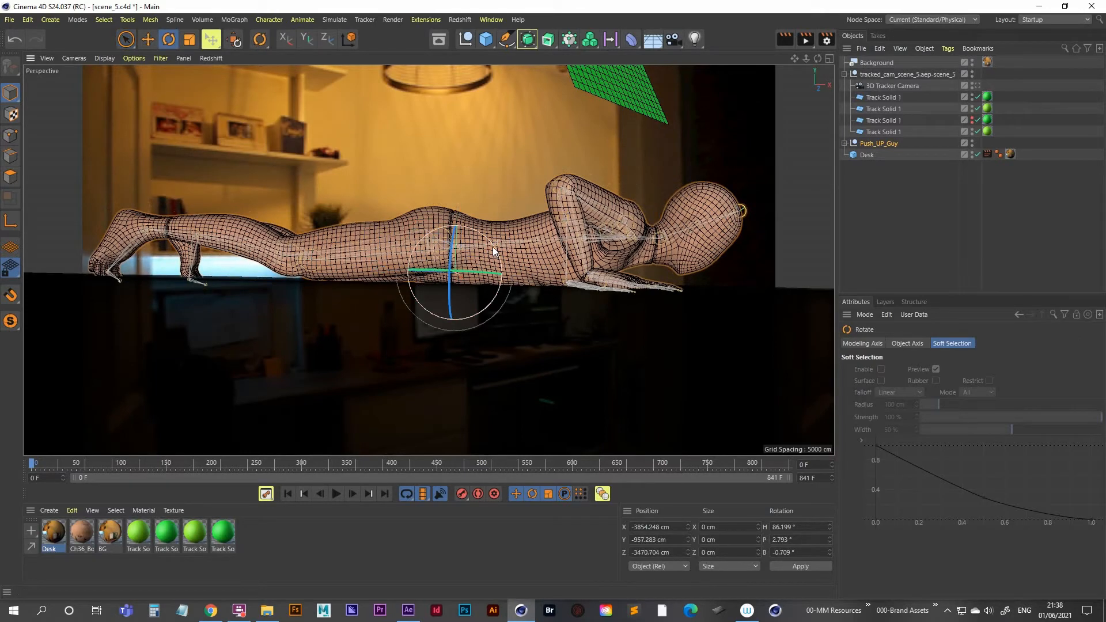
left_click_drag(492, 247, 492, 248)
key("space")
left_click_drag(461, 205, 457, 195)
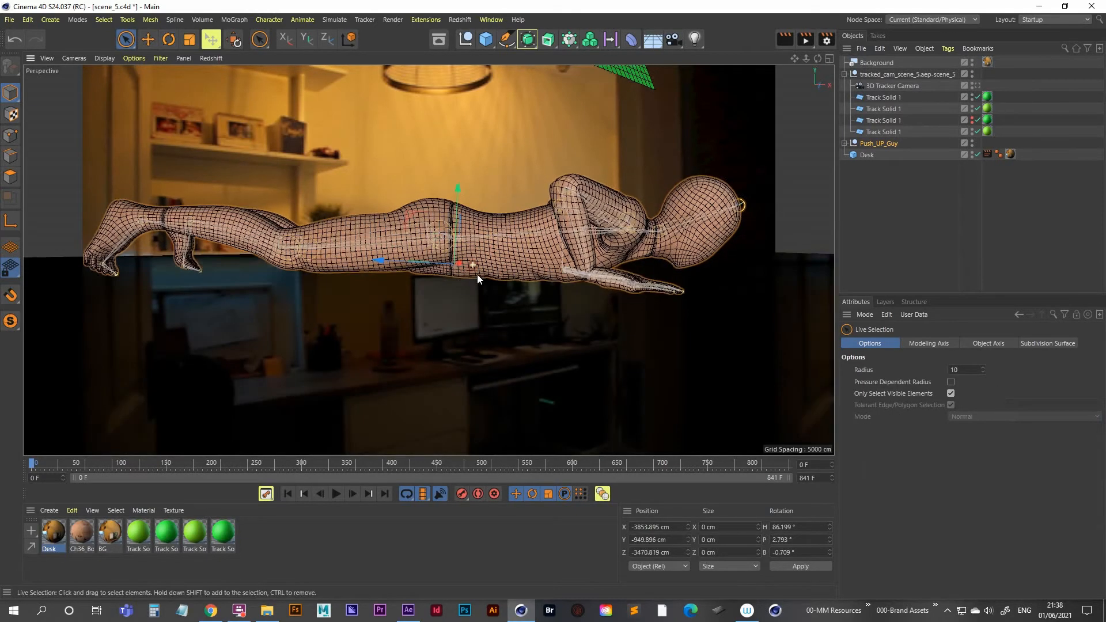
- Turn off the display of materials in the viewport to see the character and desk as plain geometry
mouse_move(478, 274)
left_mouse_down("alt")
mouse_move(487, 280)
mouse_move(470, 288)
left_mouse_up("alt")
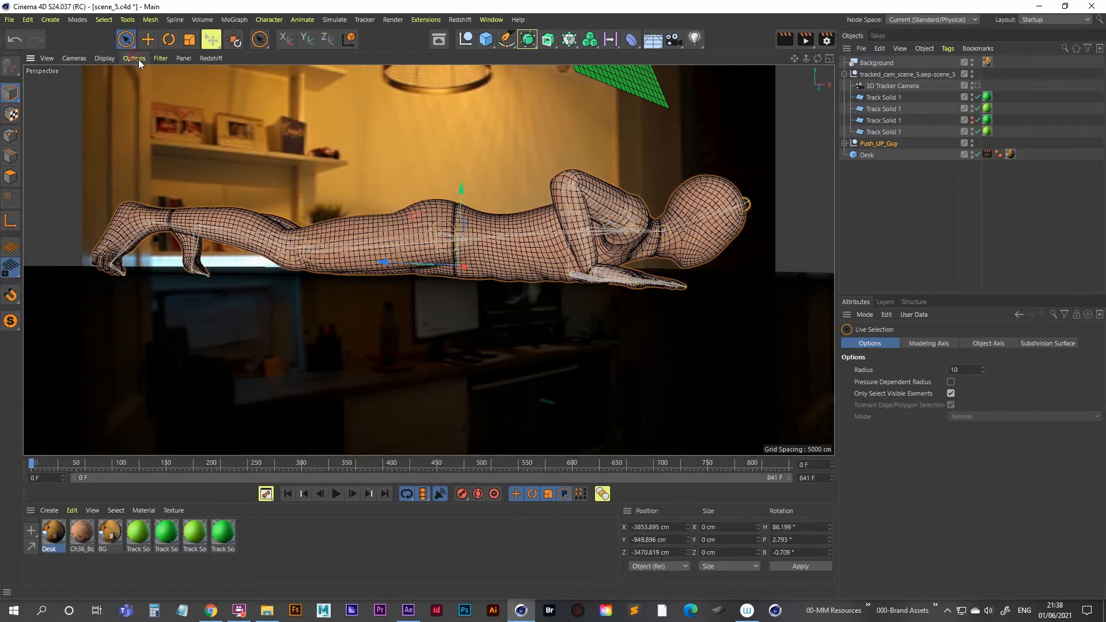
left_click(160, 57)
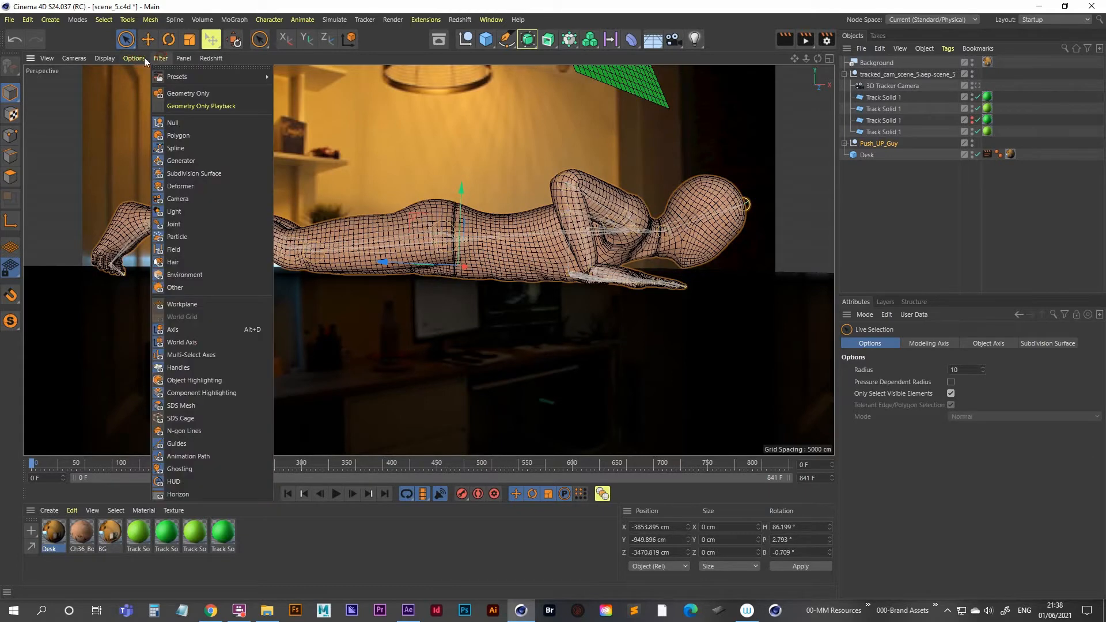
left_click(135, 57)
left_click(133, 58)
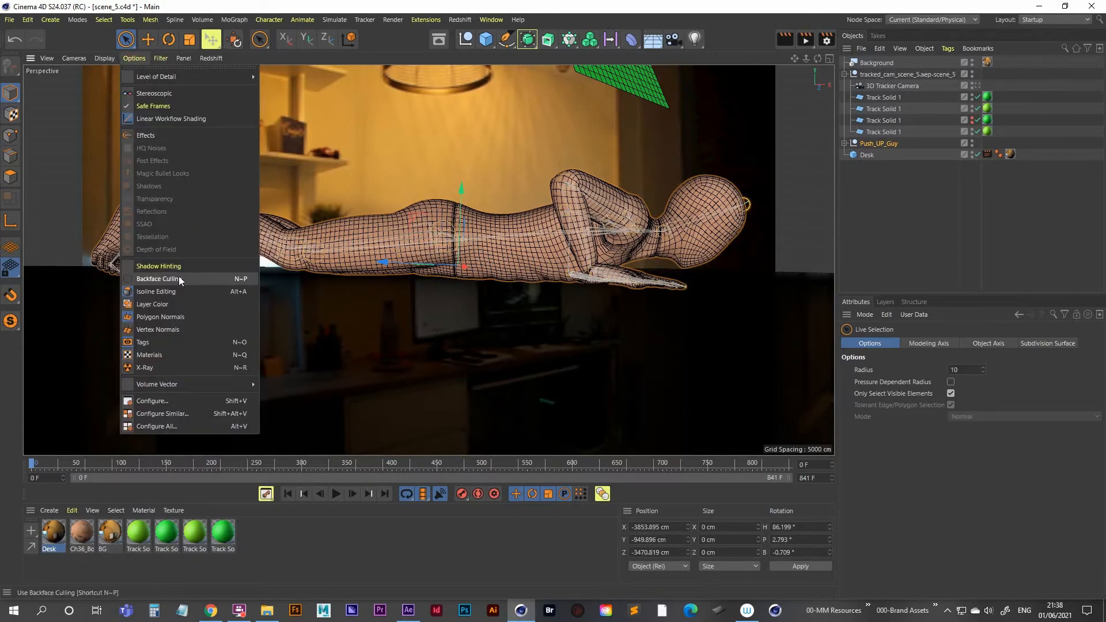
left_click(149, 355)
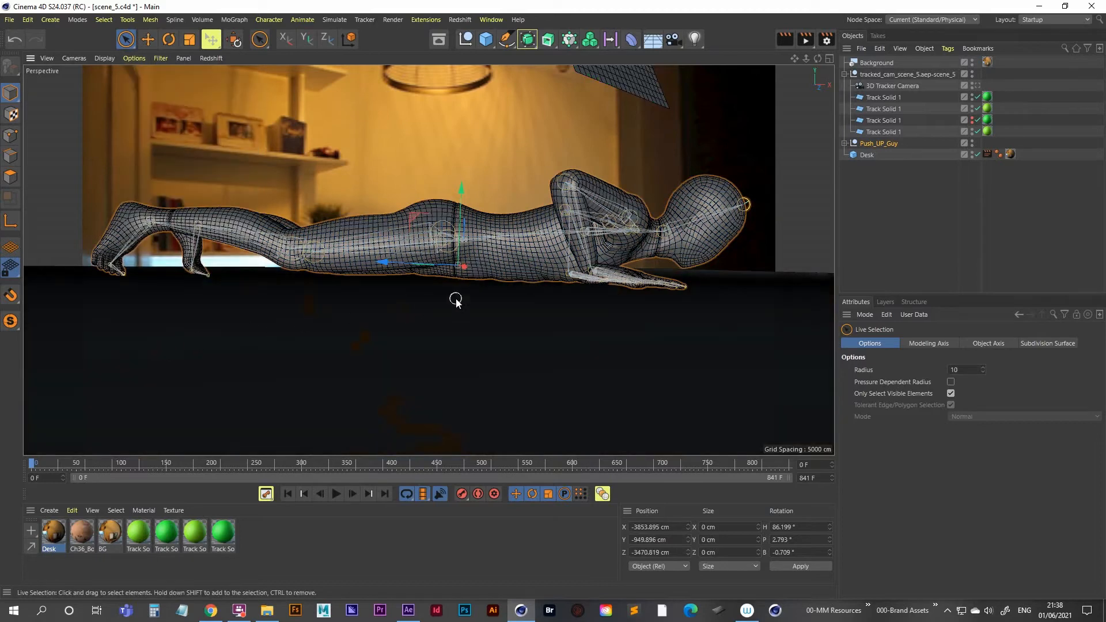
- Tilt the Push_UP_Guy null to a pitch of about 3.1° and lower it to a Y position of about -954.7 cm
left_click(880, 143)
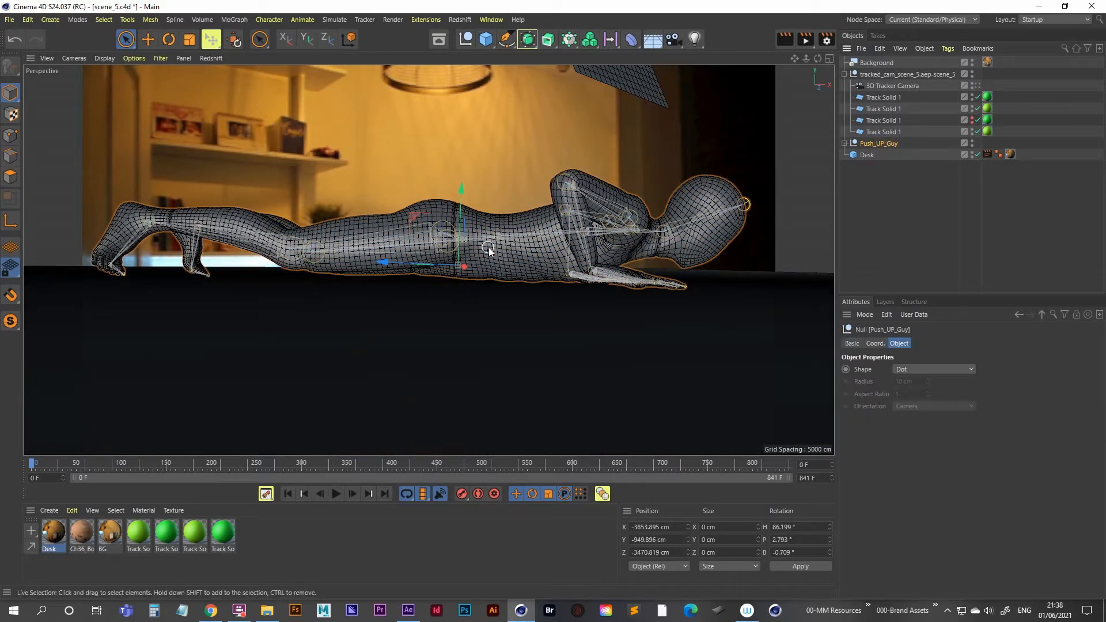
key("r")
left_click_drag(499, 246, 499, 244)
key("space")
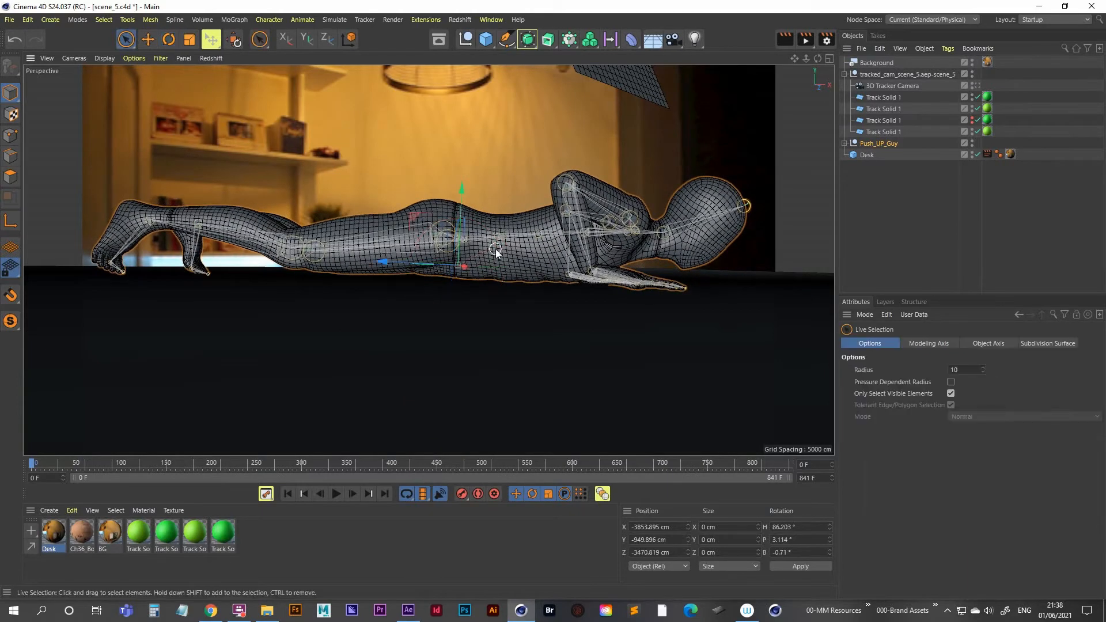
left_click_drag(459, 201, 459, 196)
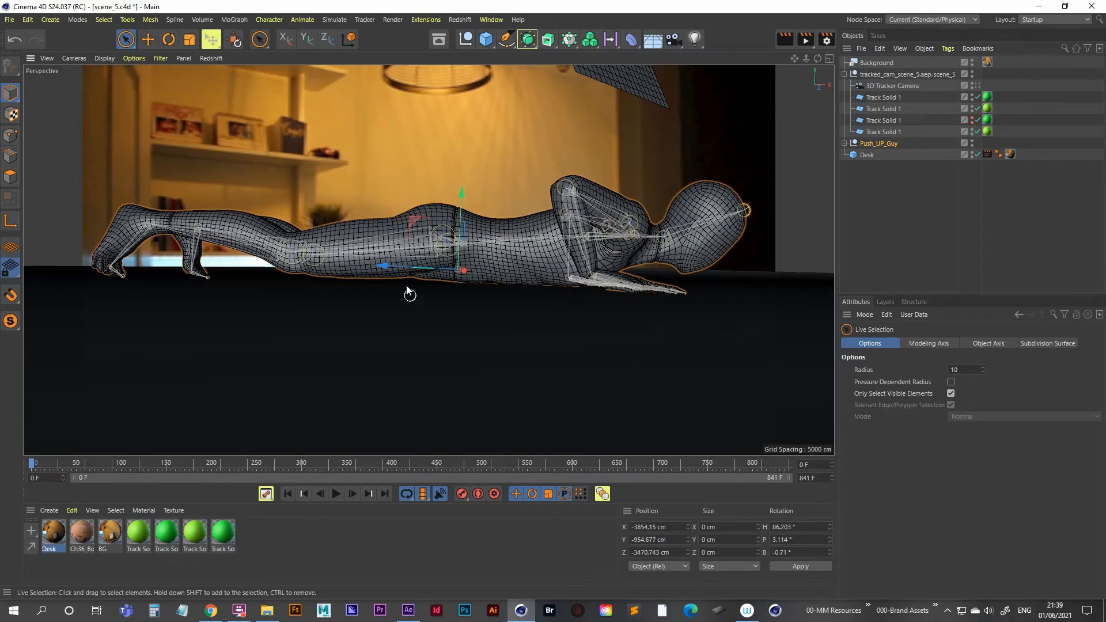
- Check the feet and hands against the desk surface and raise the Push_UP_Guy null to a Y position of about -952.8 cm
scroll(130, 279, "up", 6)
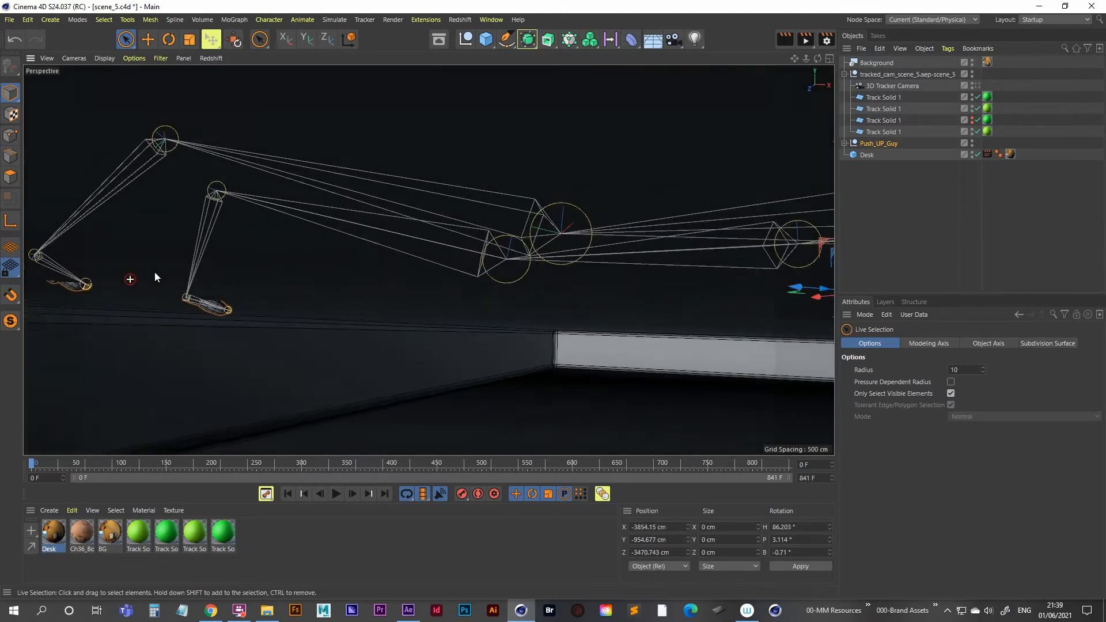
scroll(154, 277, "down", 8)
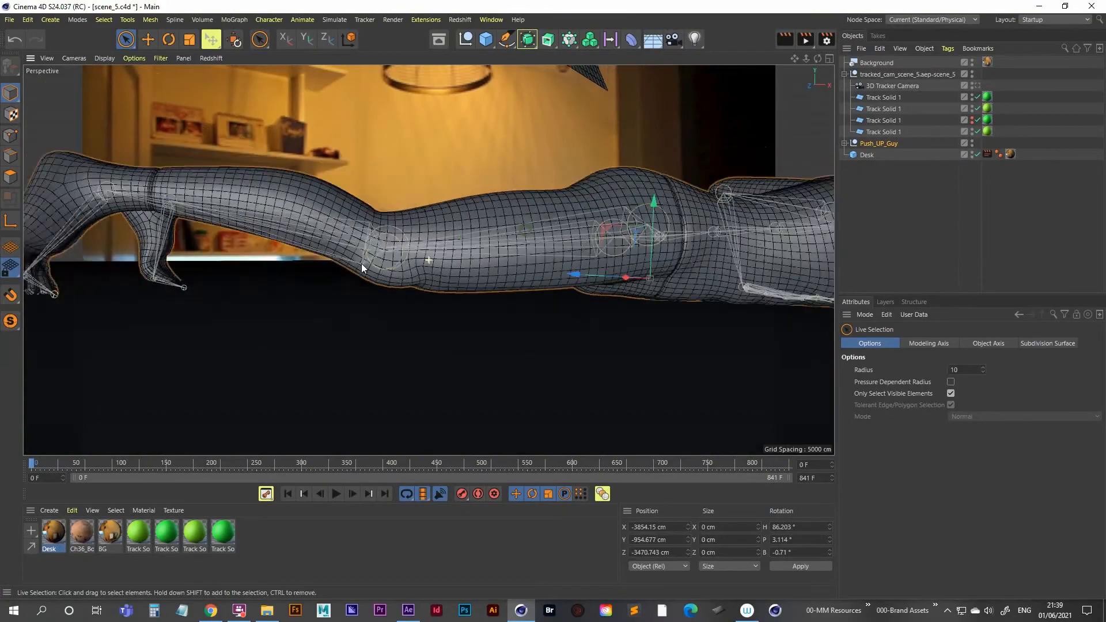
scroll(250, 270, "up", 10)
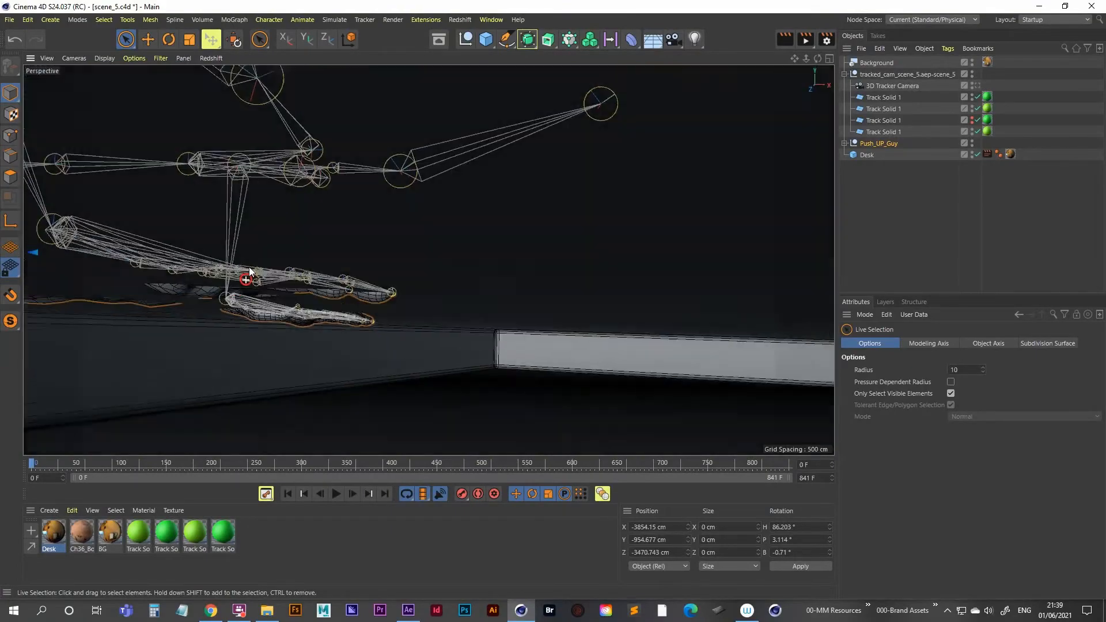
scroll(252, 266, "down", 10)
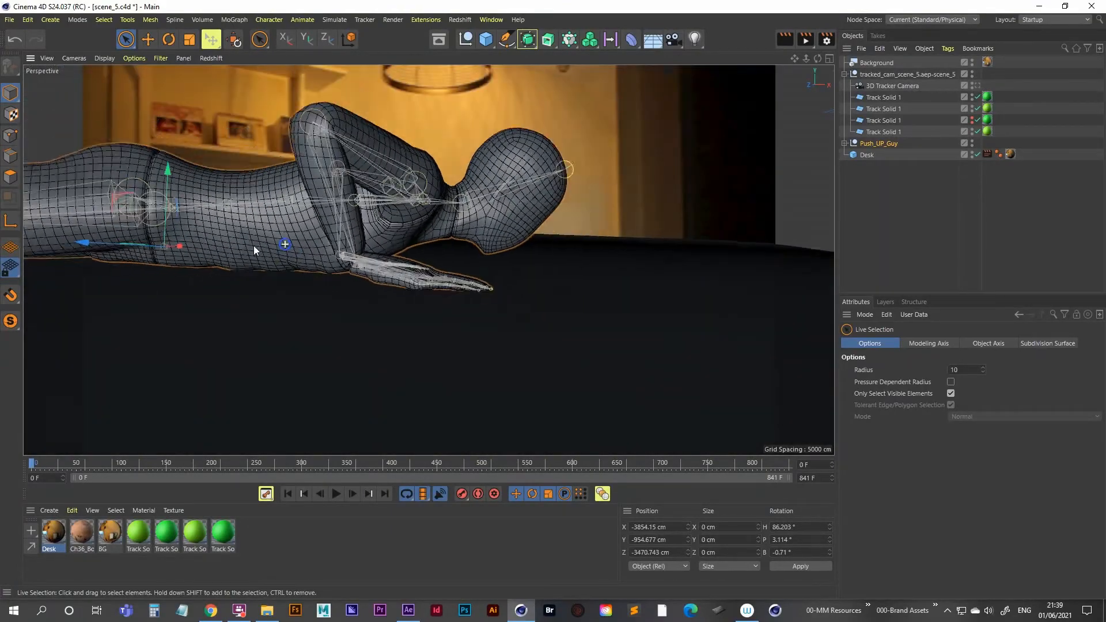
middle_click_drag(253, 245, 302, 264, "alt")
left_click_drag(302, 263, 269, 224, "alt")
scroll(305, 210, "up", 3)
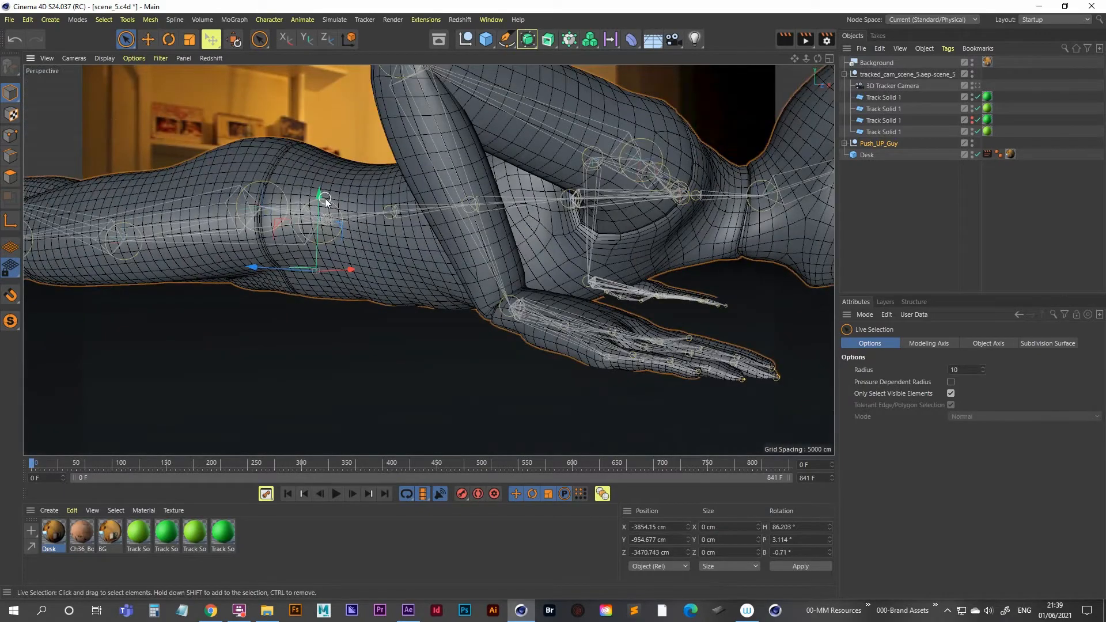
left_click_drag(319, 198, 316, 196)
scroll(508, 336, "down", 5)
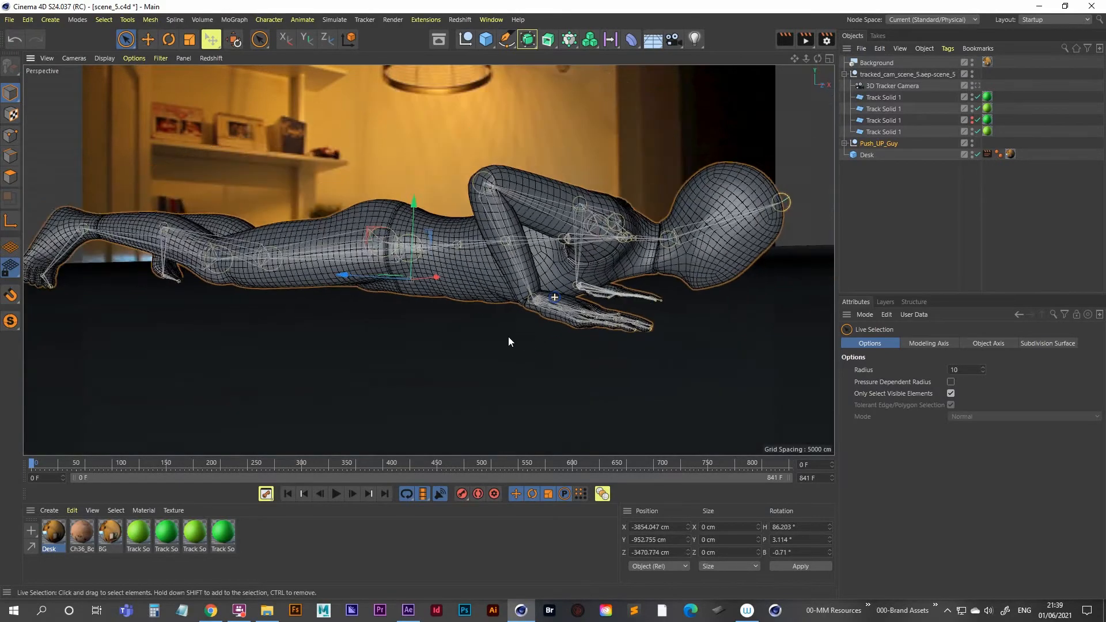
- Examine the character's contact with the desk from several angles and return to the 3D Tracker Camera view
scroll(605, 324, "up", 3)
right_click_drag(558, 323, 271, 286, "alt")
right_click_drag(101, 294, 288, 233, "alt")
mouse_move(257, 282)
left_mouse_down("alt")
mouse_move(258, 260)
mouse_move(266, 279)
mouse_move(282, 268)
mouse_move(279, 281)
left_mouse_up("alt")
middle_click_drag(519, 226, 414, 269, "alt")
right_click_drag(435, 278, 518, 258, "alt")
mouse_move(427, 299)
left_mouse_down("alt")
mouse_move(426, 281)
mouse_move(427, 300)
left_mouse_up("alt")
right_click_drag(444, 257, 333, 308, "alt")
middle_click_drag(515, 260, 418, 291, "alt")
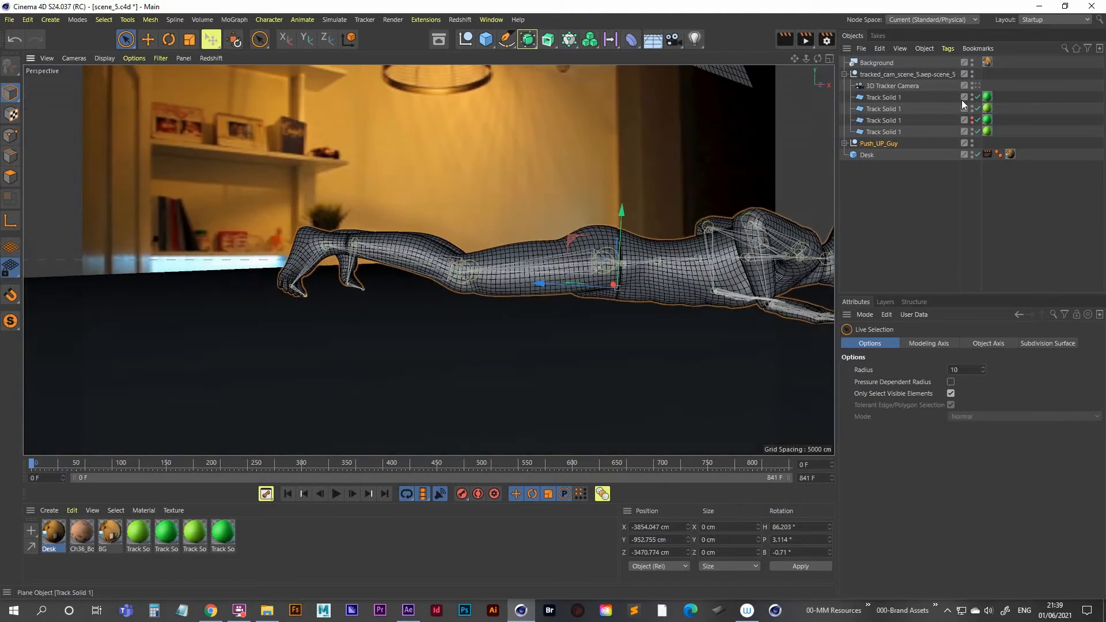
left_click(977, 85)
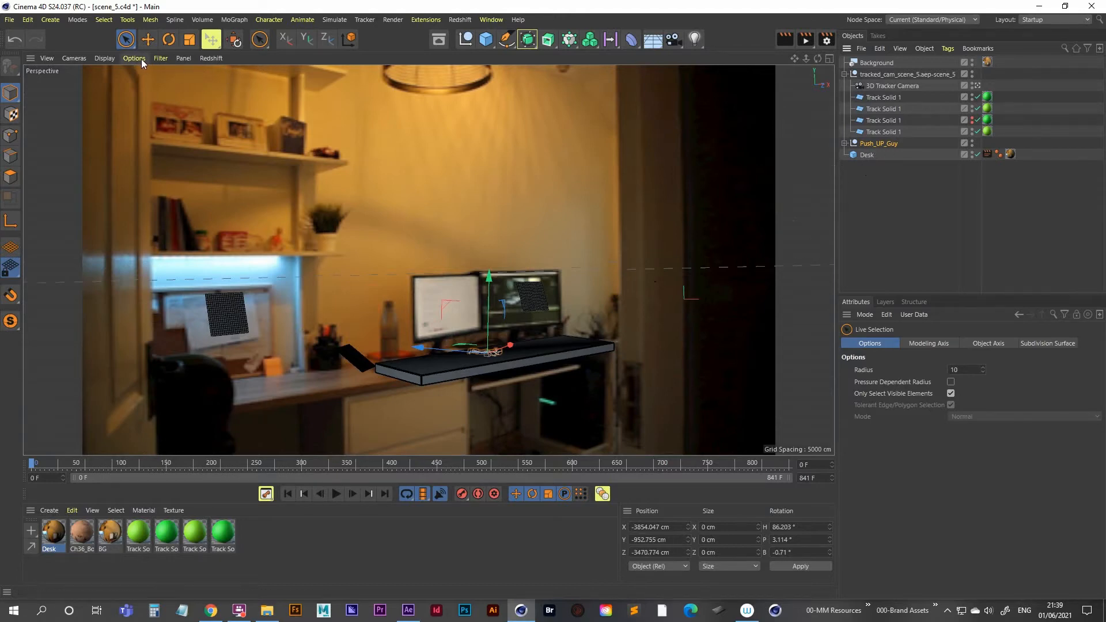
- Turn the display of materials back on in the viewport
left_click(160, 58)
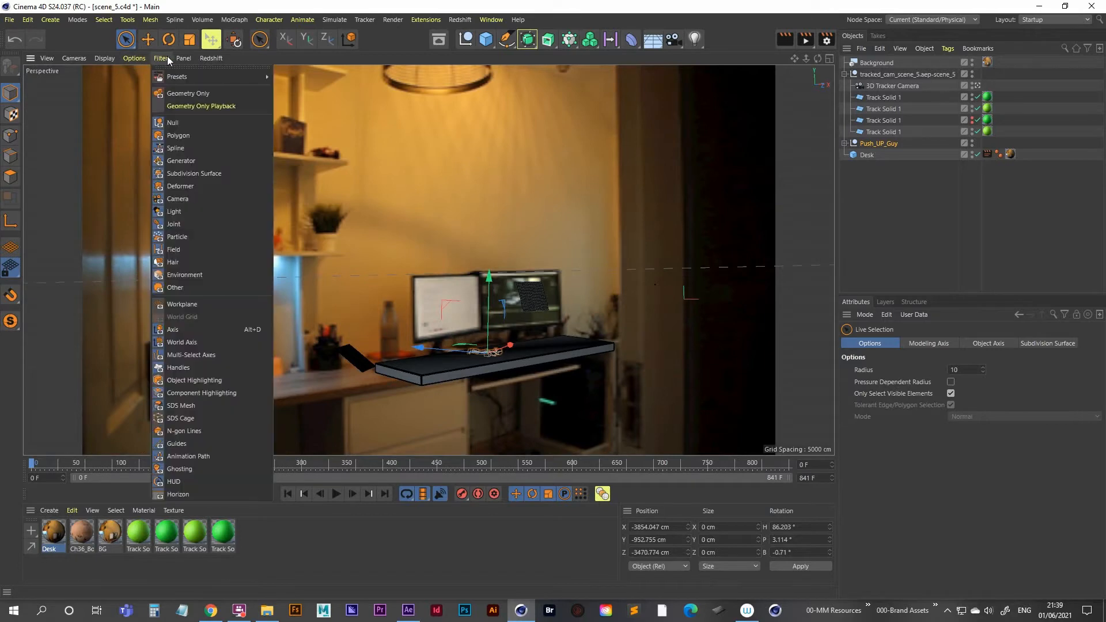
mouse_move(136, 59)
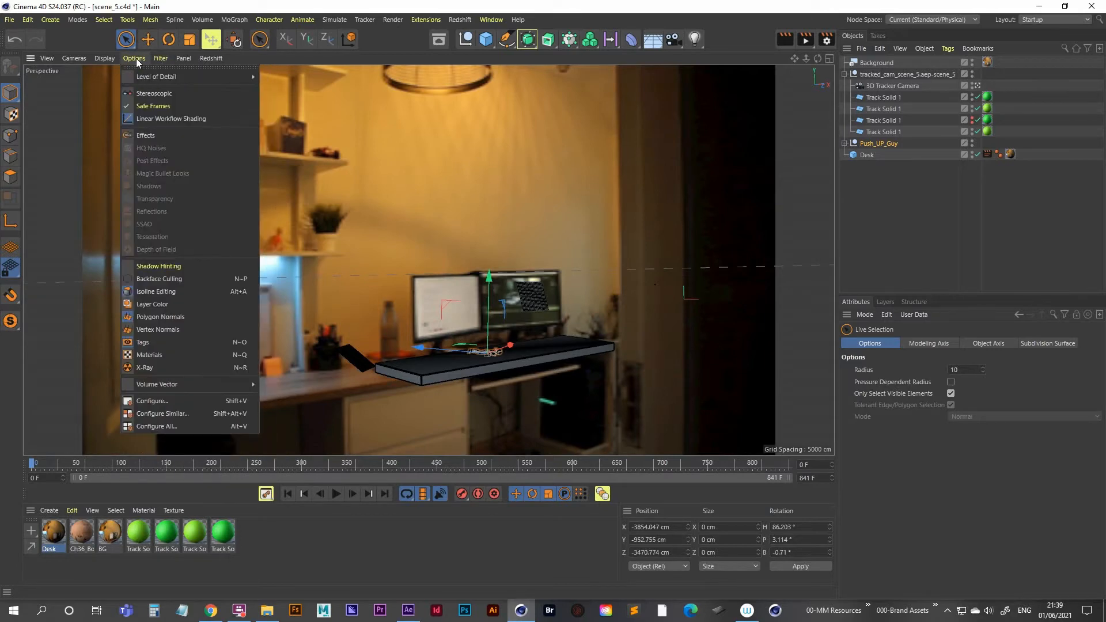
left_click(151, 355)
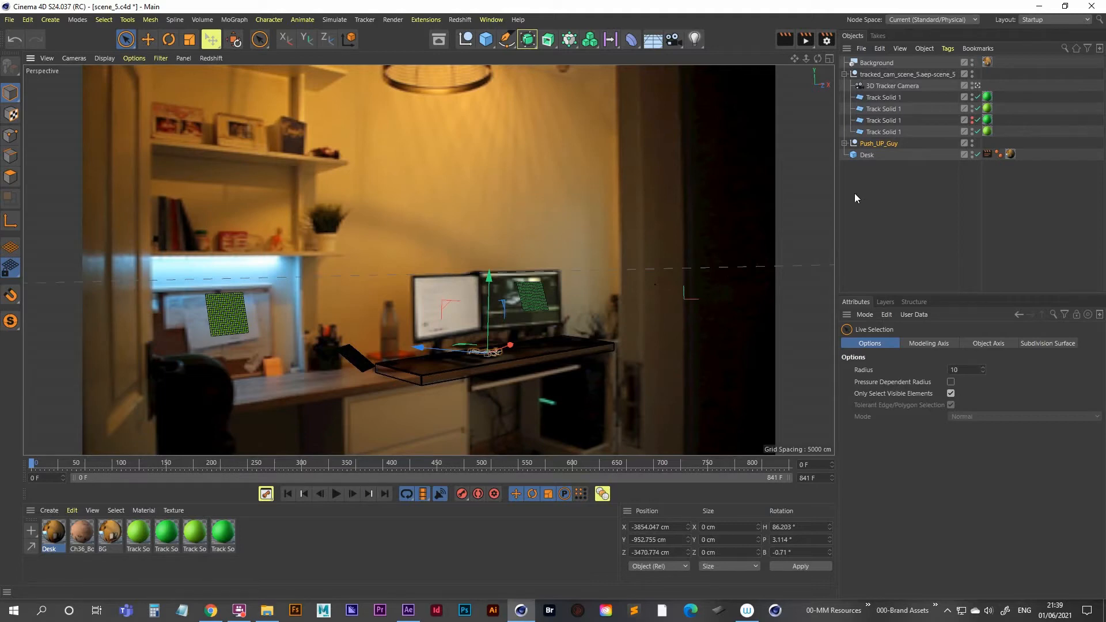
- Add a Sky object to the scene and give it a Compositing tag
left_click(650, 40)
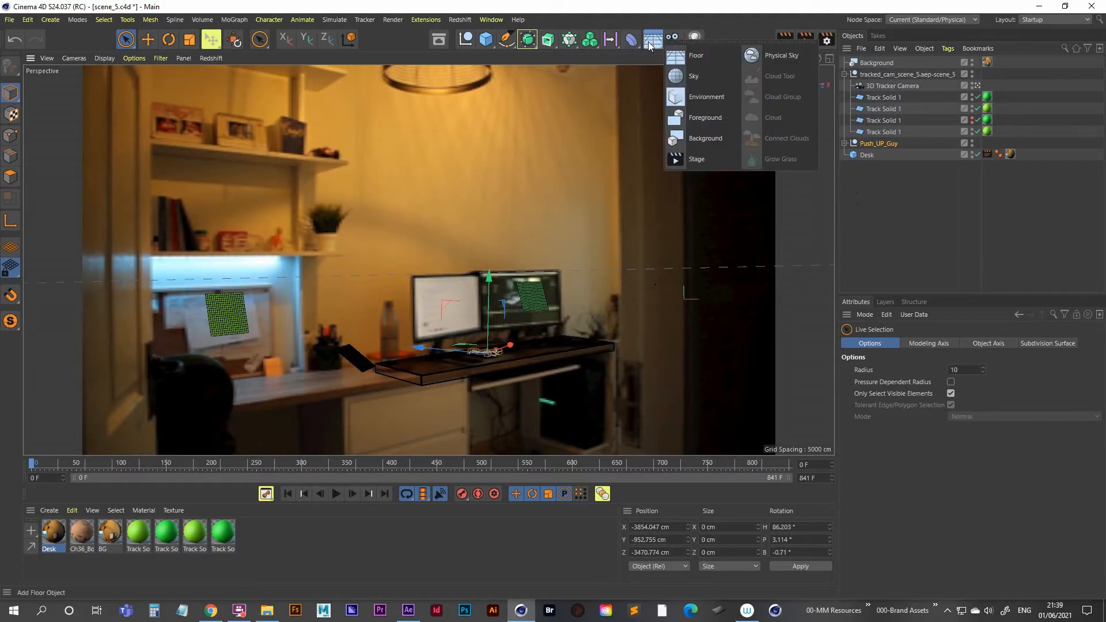
left_click(683, 72)
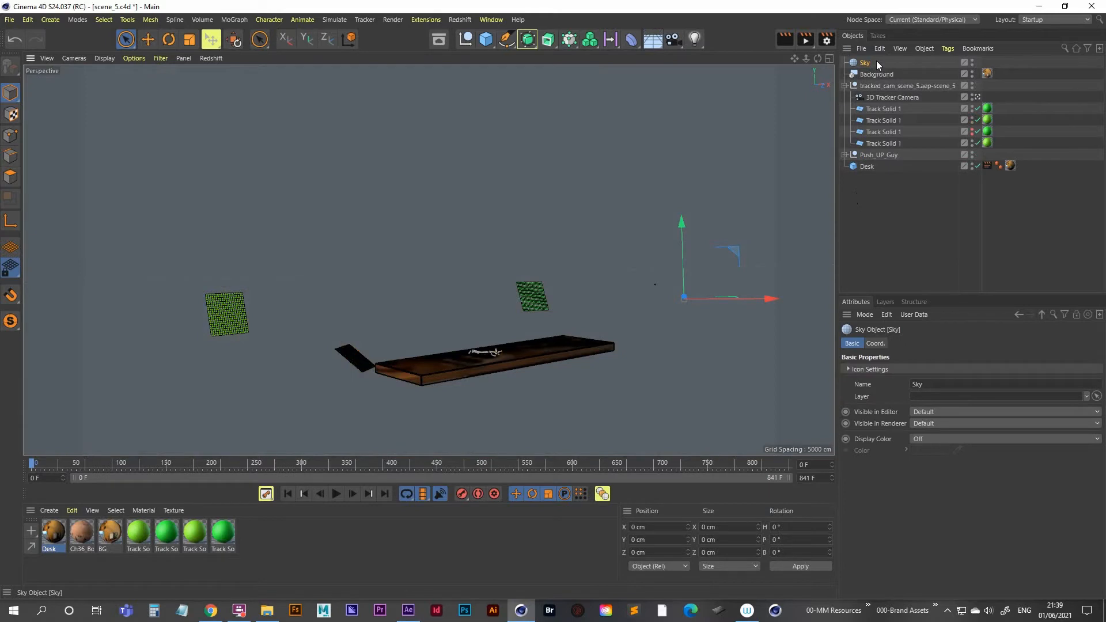
right_click(867, 62)
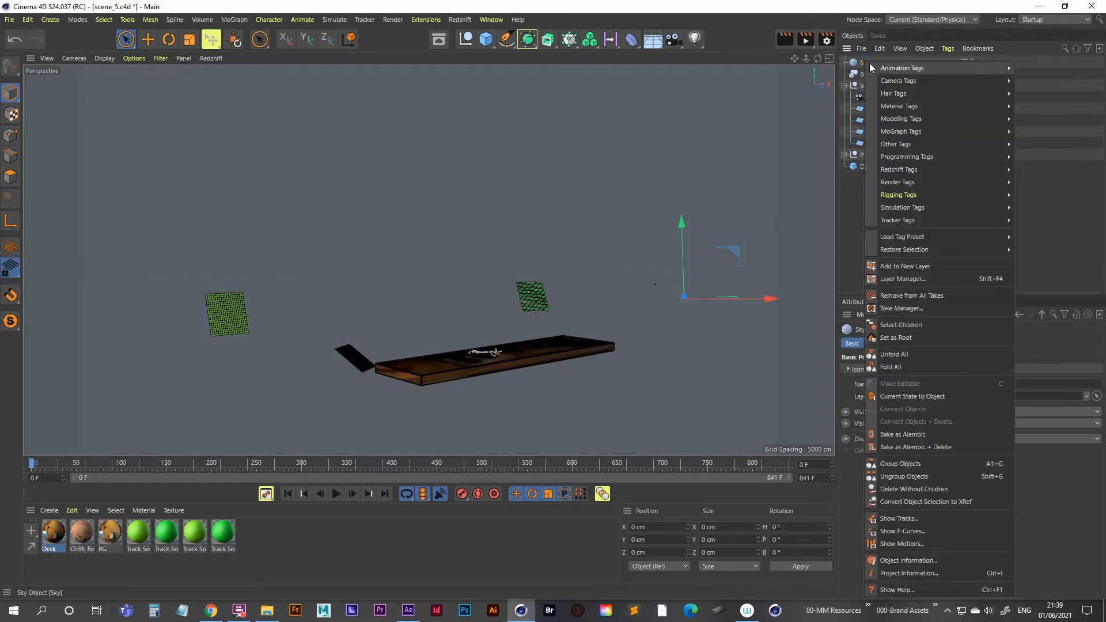
mouse_move(926, 178)
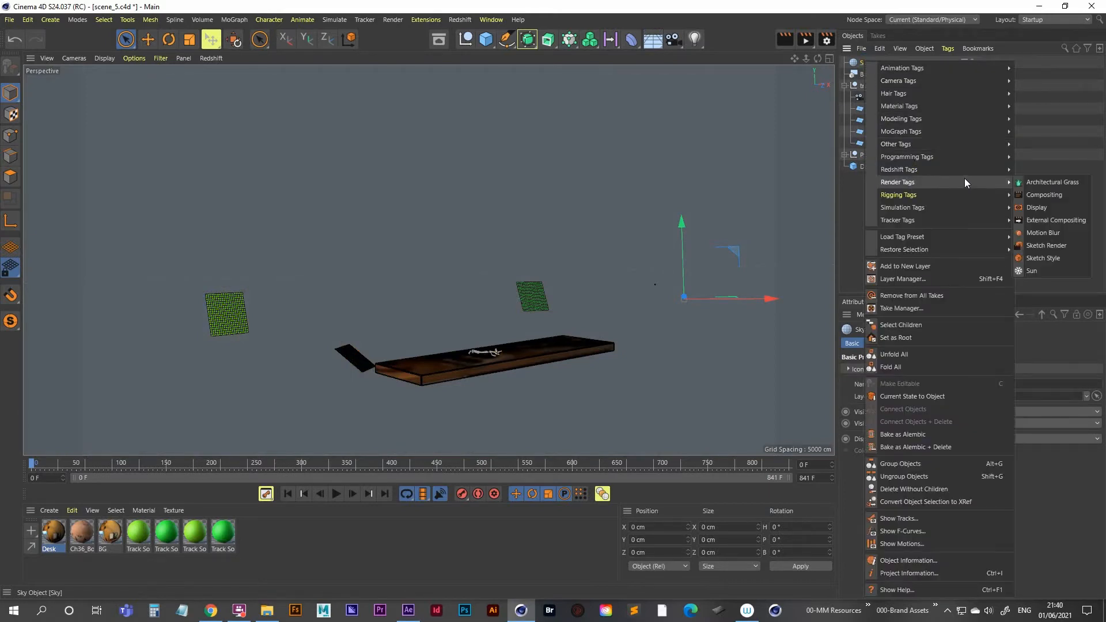
left_click(1052, 194)
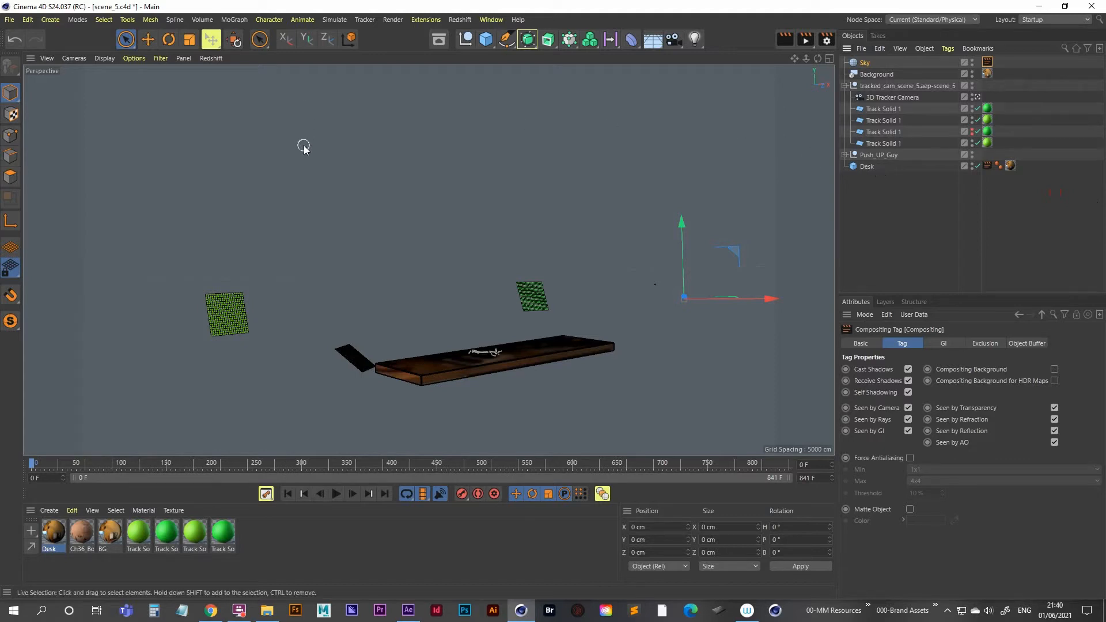
- Disable Seen by Camera in the Sky object's Compositing tag
left_click(889, 217)
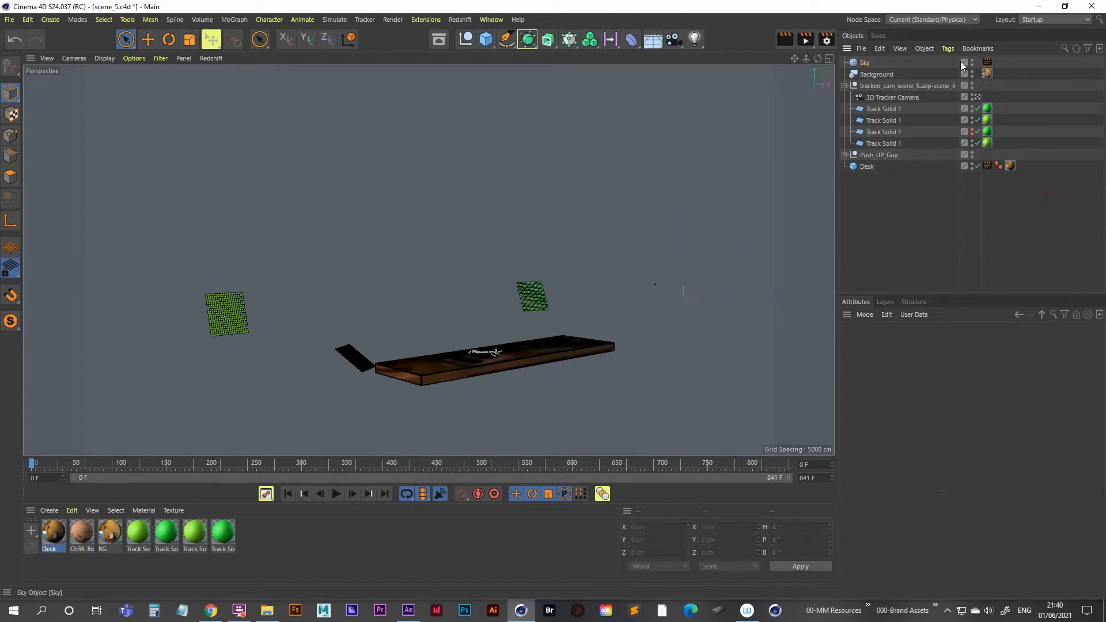
left_click(861, 63)
left_click(987, 62)
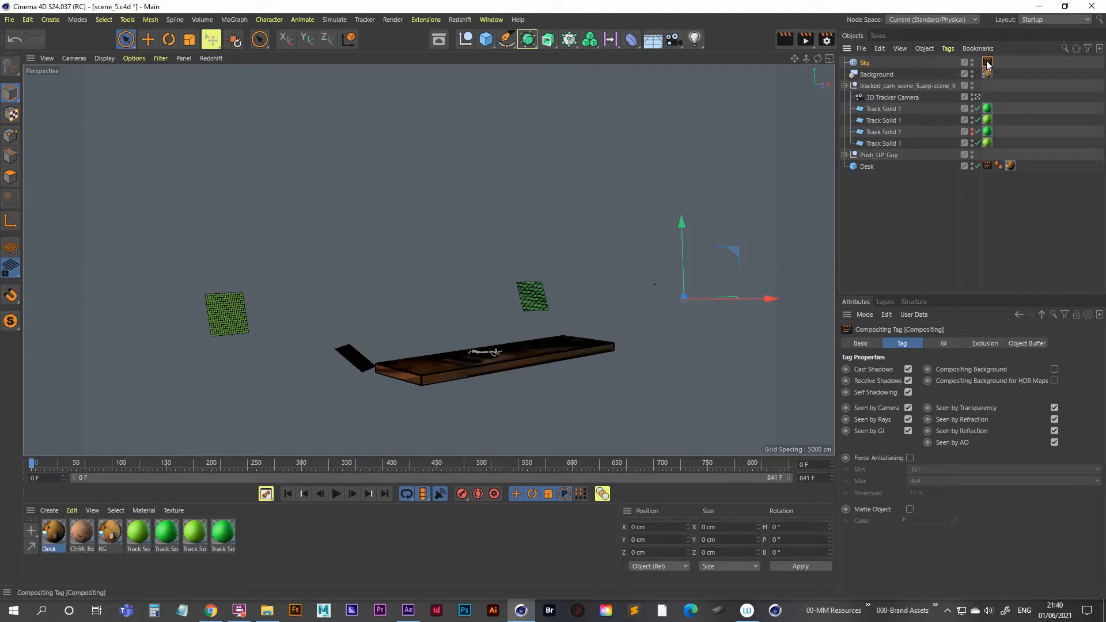
left_click(908, 408)
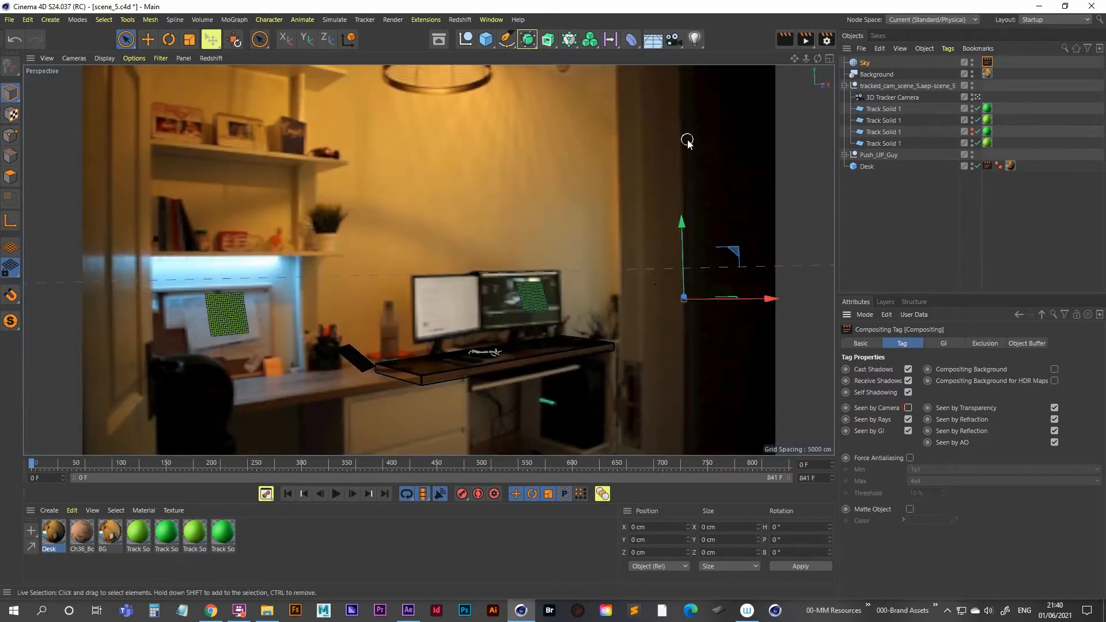
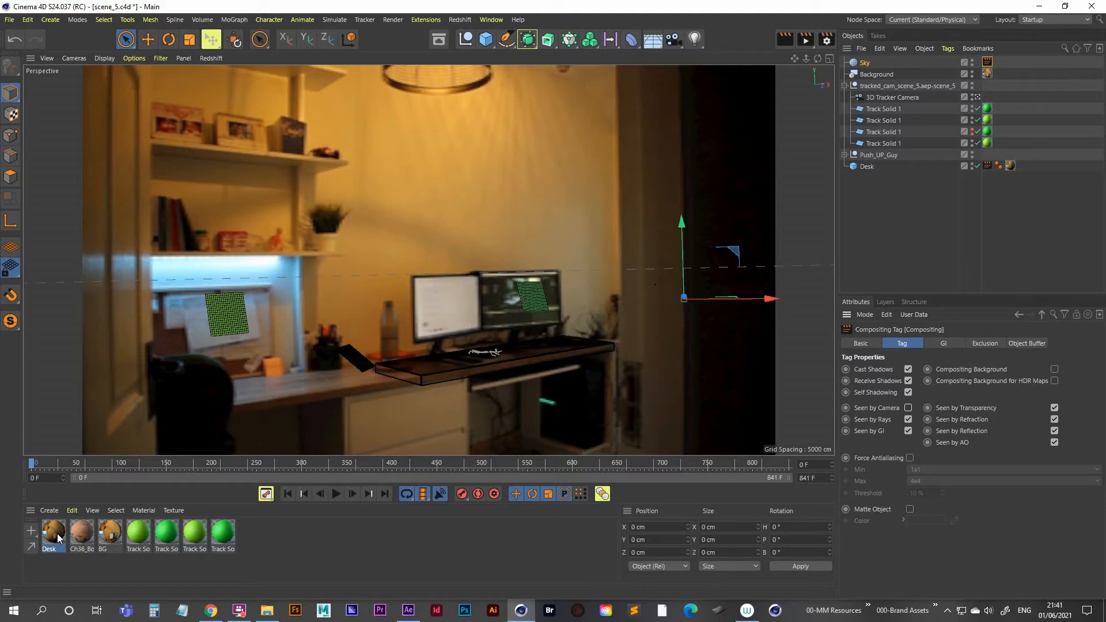
- Create a new material, open it for editing and name it Sky
double_click(54, 562)
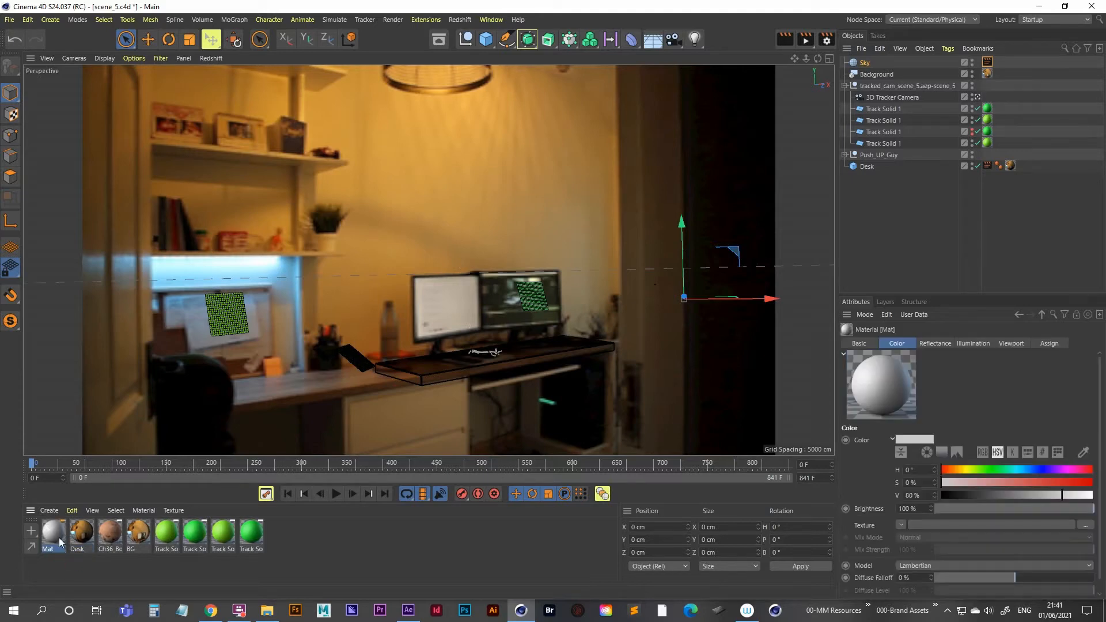
double_click(53, 534)
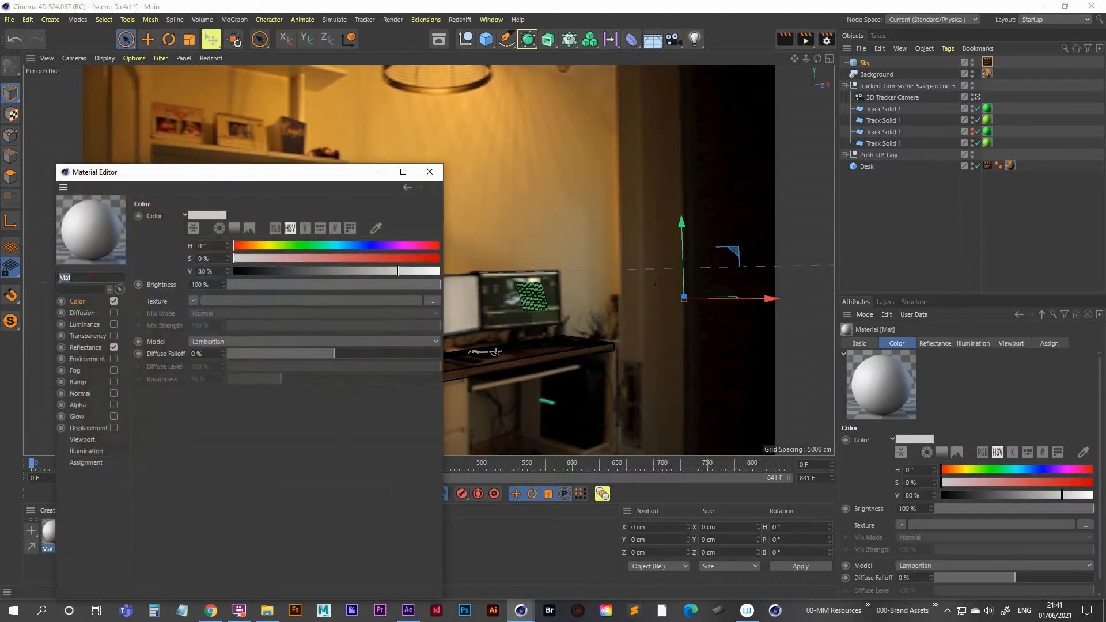
type("Sky")
left_click_drag(288, 173, 538, 110)
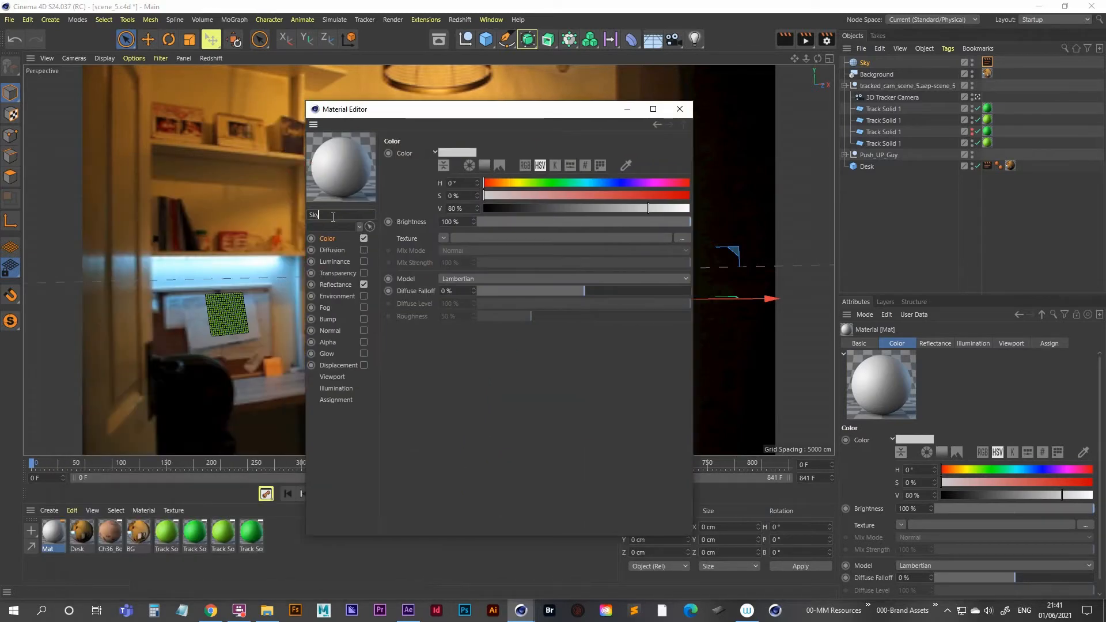
- Disable the Reflectance and Color channels of the Sky material and enable its Luminance channel
left_click(363, 284)
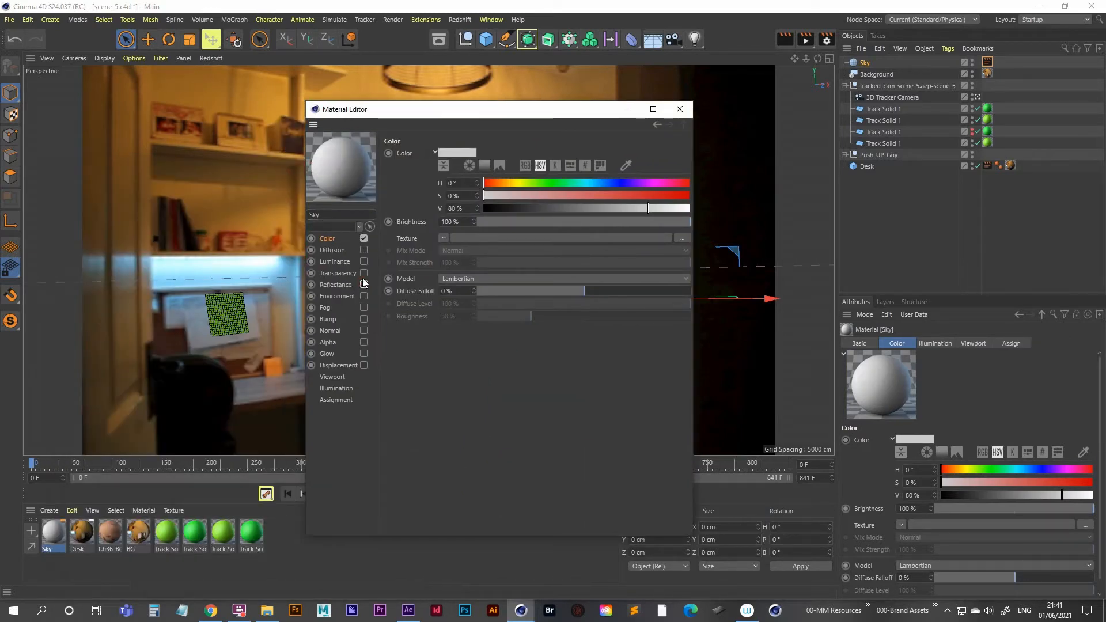
left_click(364, 238)
left_click(340, 261)
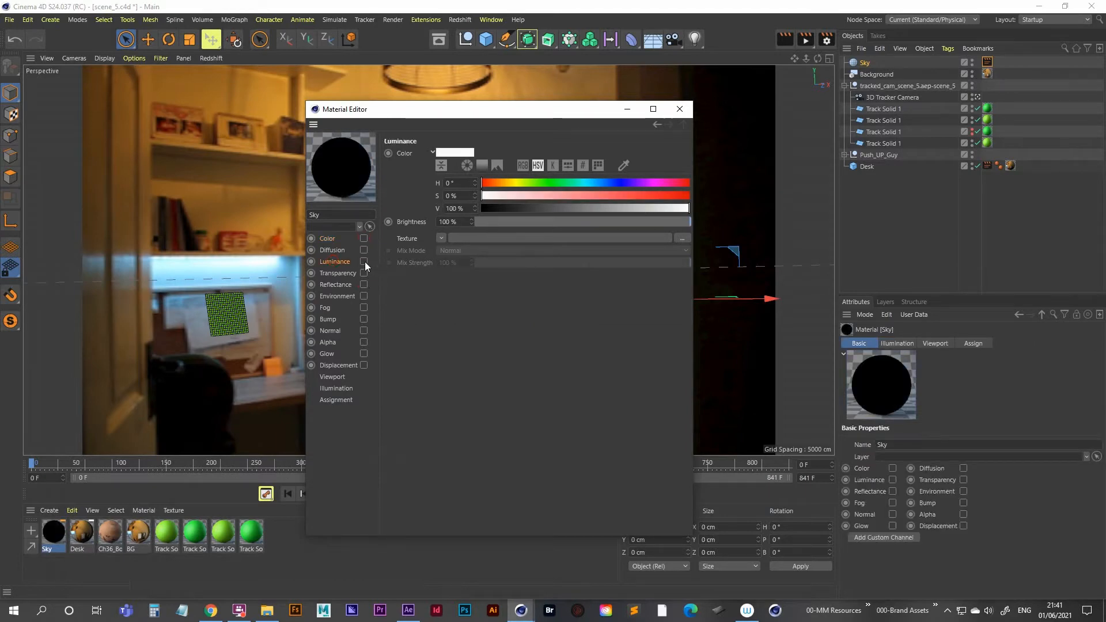
left_click(364, 261)
- Copy the footage frame scene_5_00140 into the 21_Office_Folk folder and load that copy as the Sky material's luminance texture
left_click(441, 239)
left_click(481, 263)
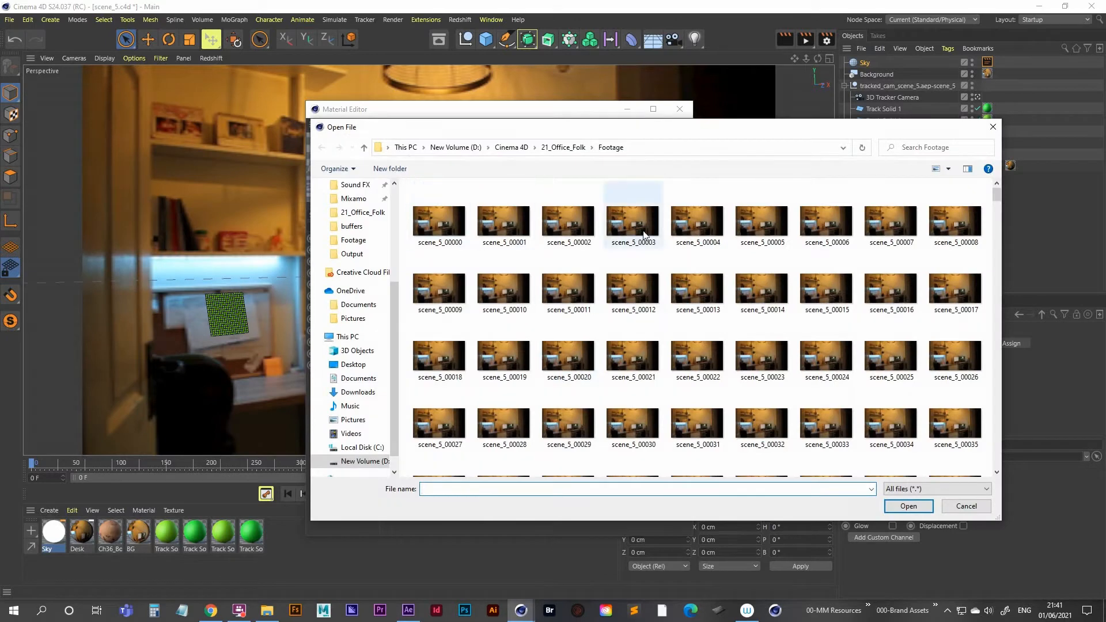
left_click_drag(996, 197, 995, 236)
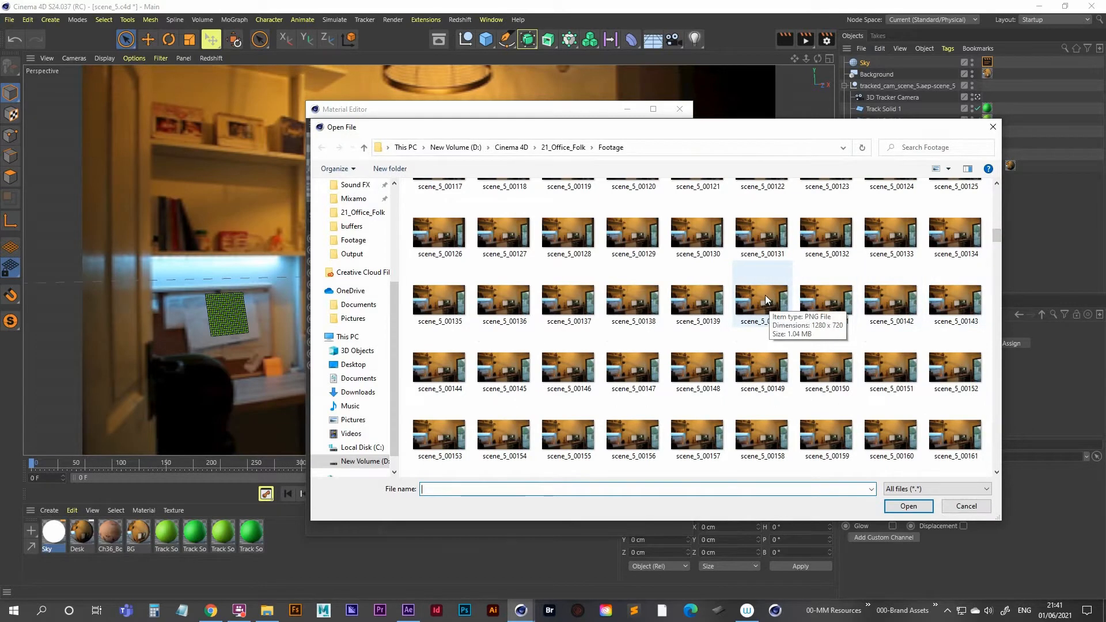
left_click(762, 297)
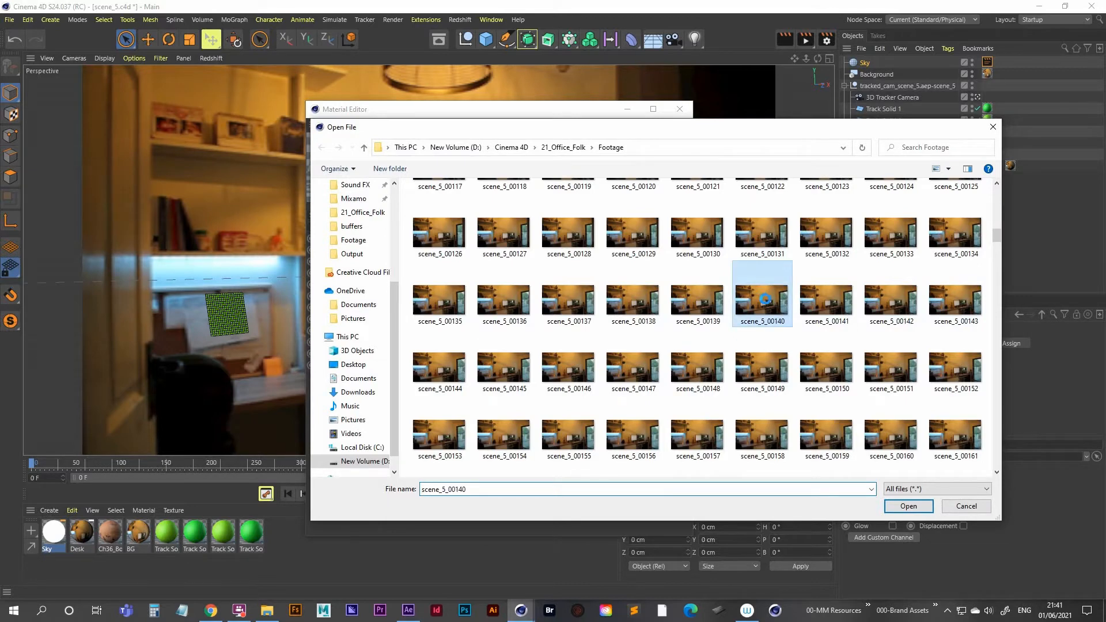
right_click(765, 299)
left_click(802, 527)
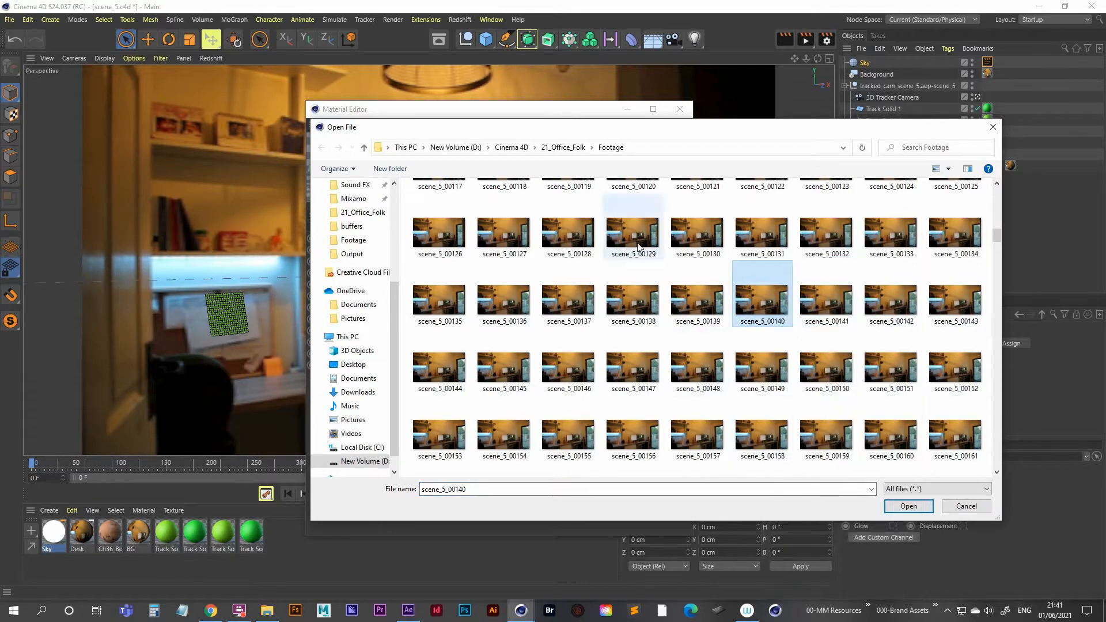
left_click(563, 147)
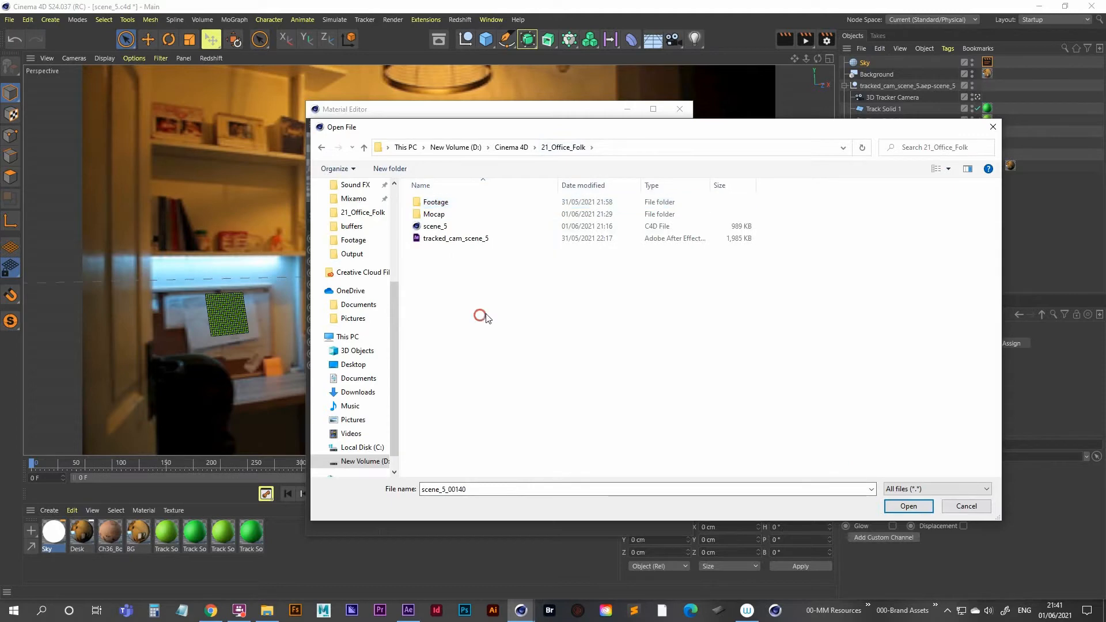
key("ctrl+v")
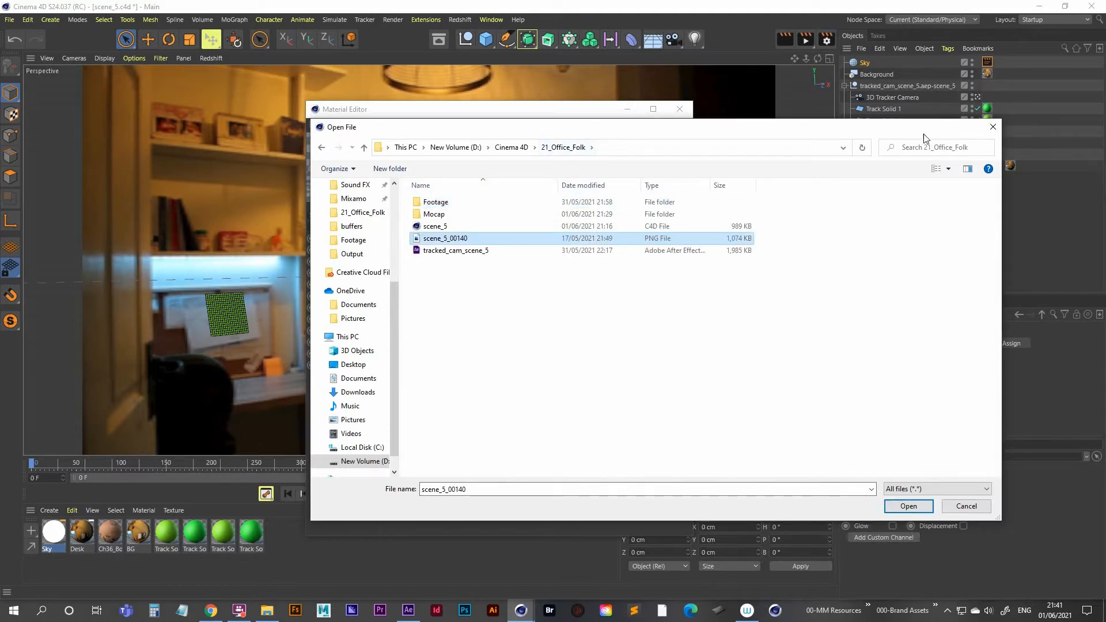
double_click(439, 240)
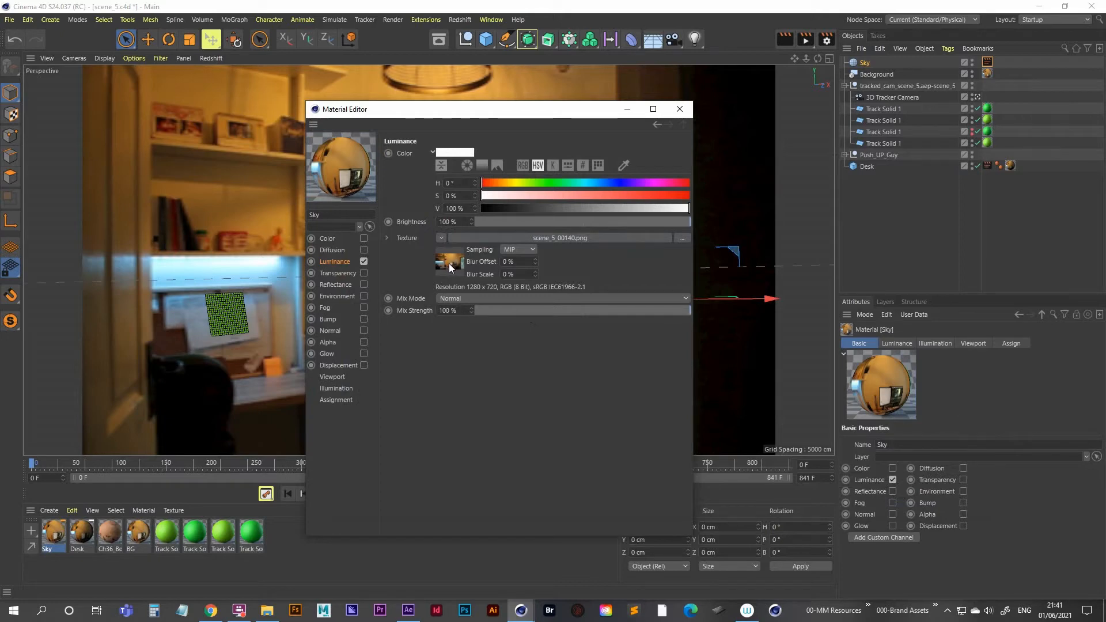
- Check the animation settings of the luminance texture and apply the Sky material to the Sky object
left_click(451, 262)
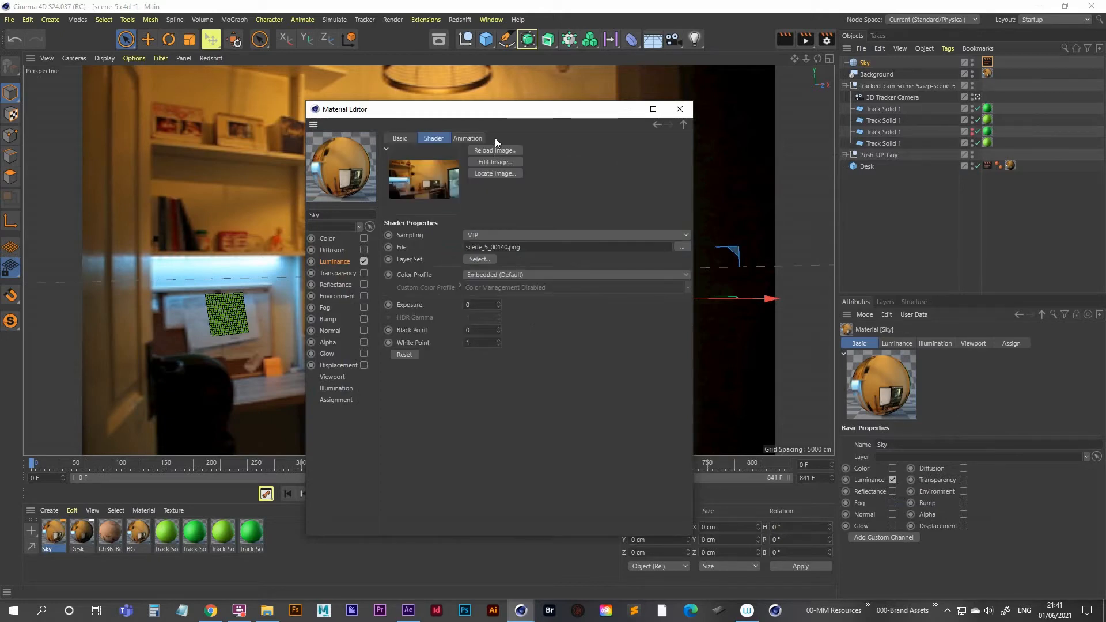
left_click(471, 137)
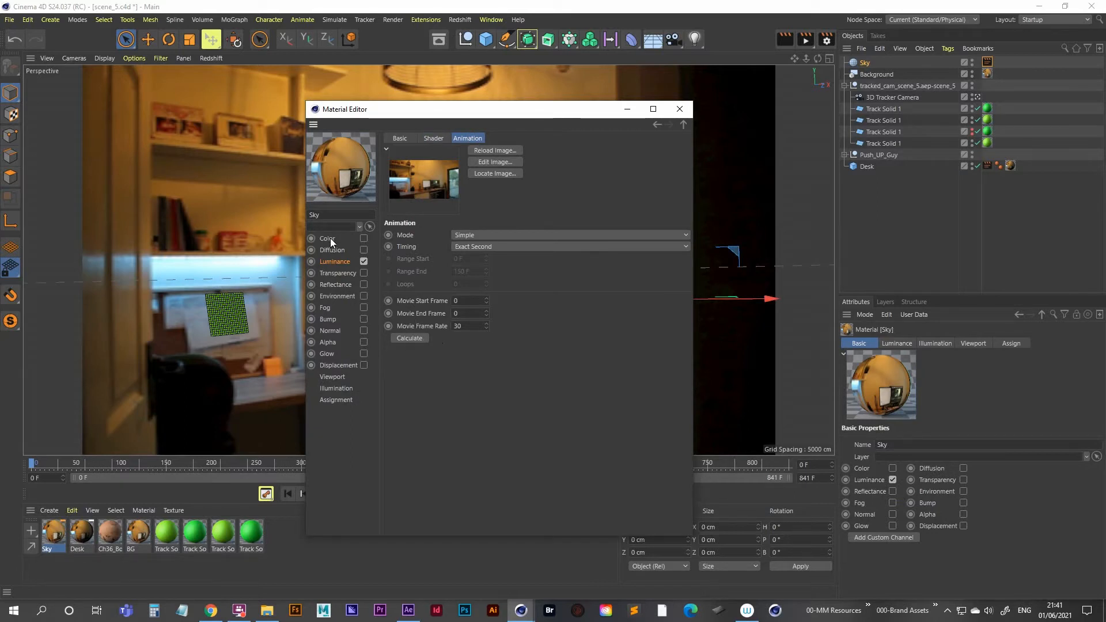
left_click(336, 261)
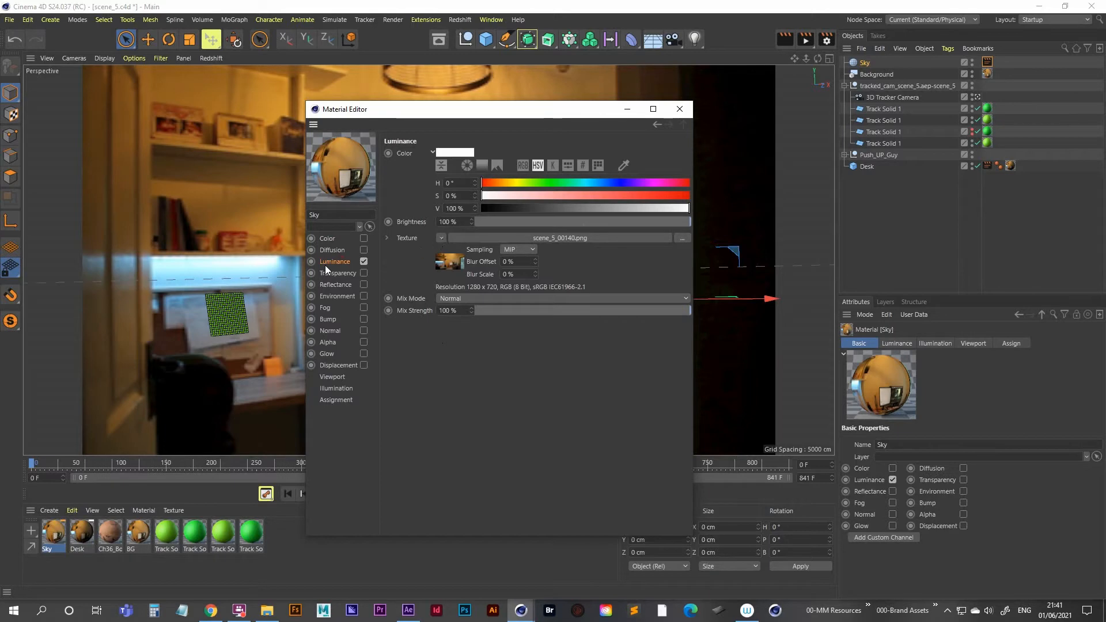
left_click(680, 109)
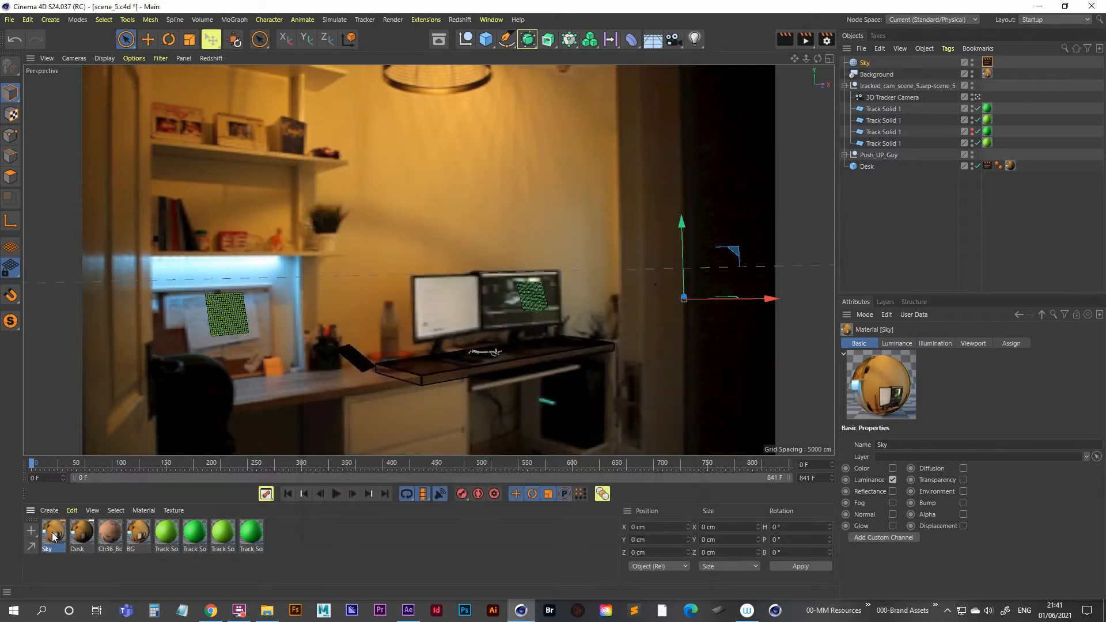
left_click_drag(53, 534, 866, 63)
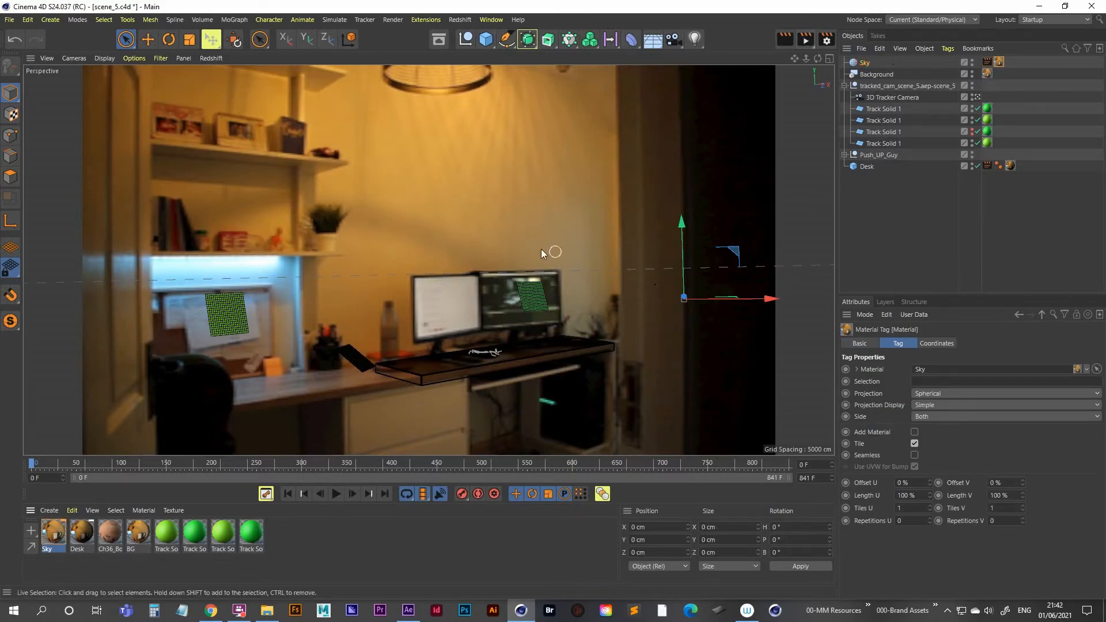
- Add the Global Illumination and Ambient Occlusion effects to the render settings
left_click(826, 39)
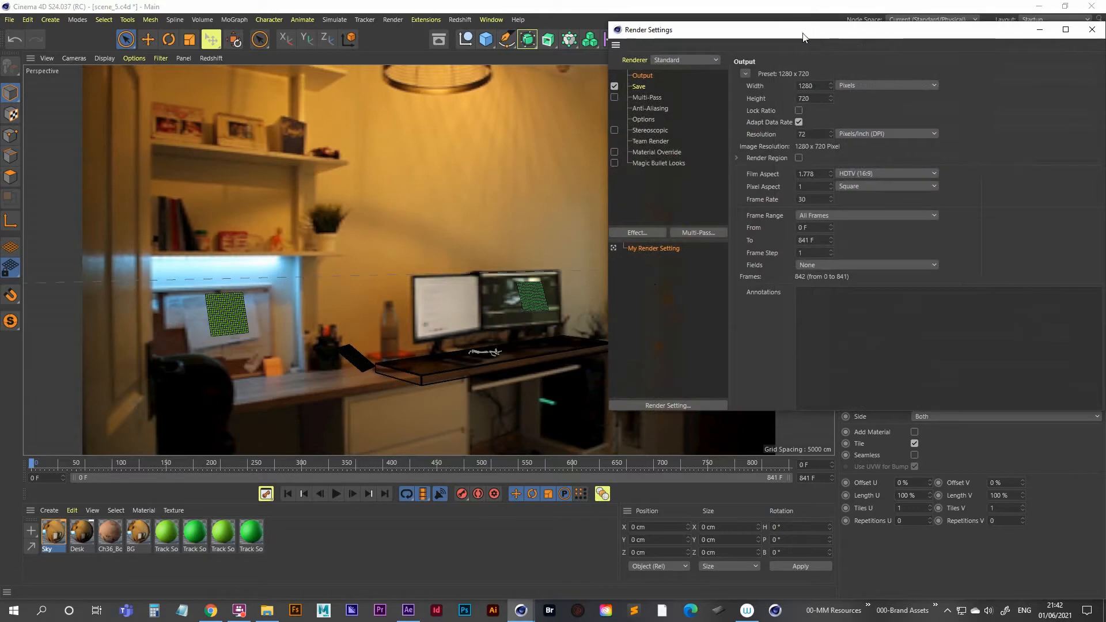
left_click_drag(803, 38, 445, 84)
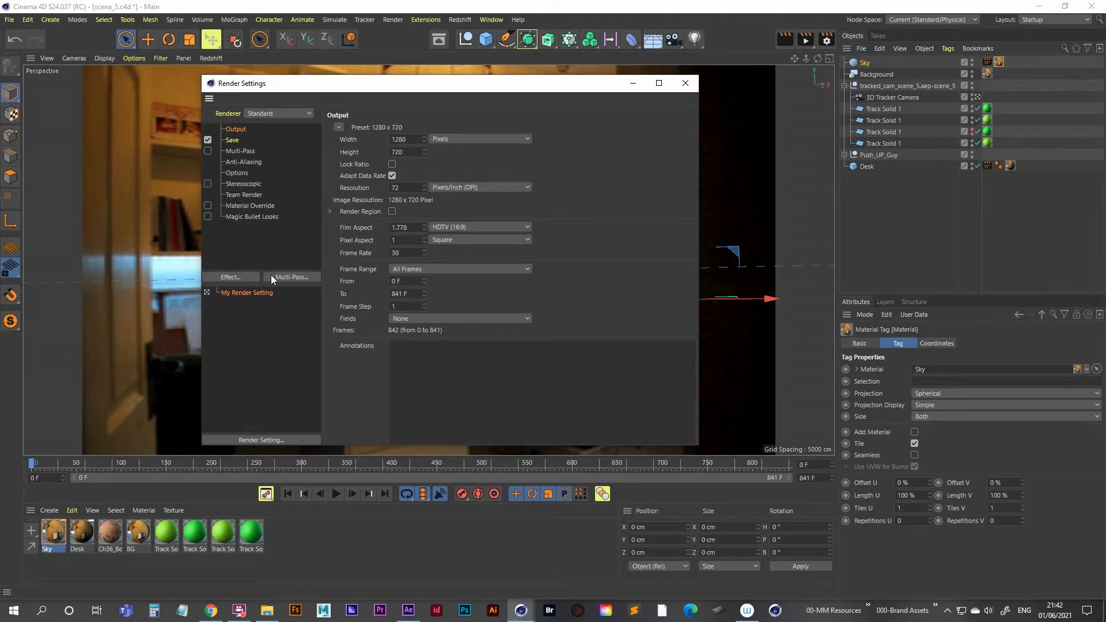
left_click(233, 276)
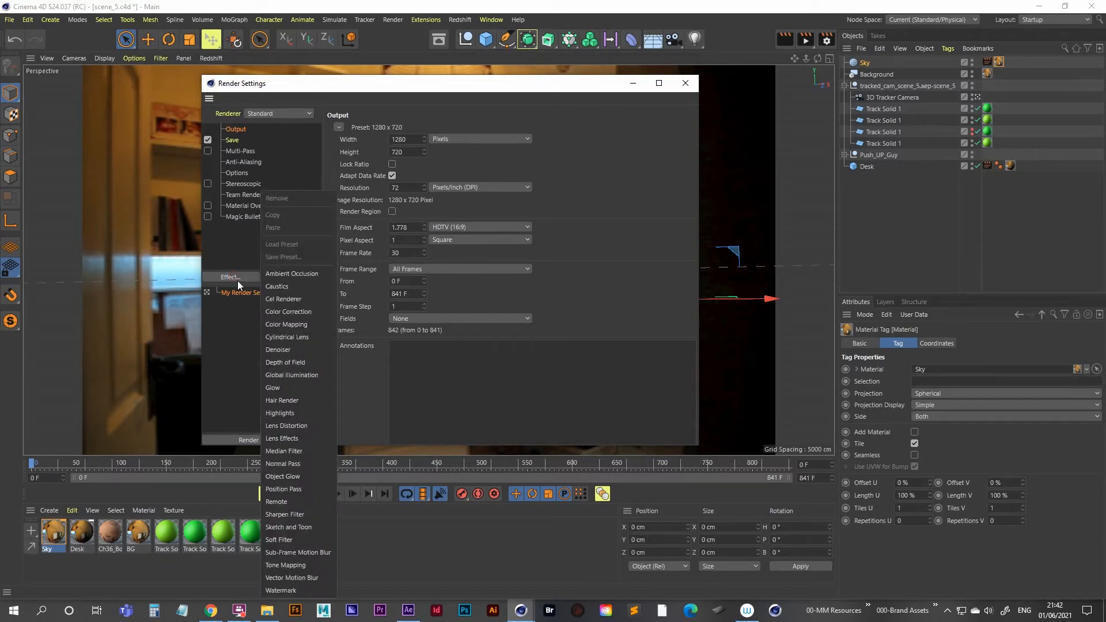
left_click(307, 376)
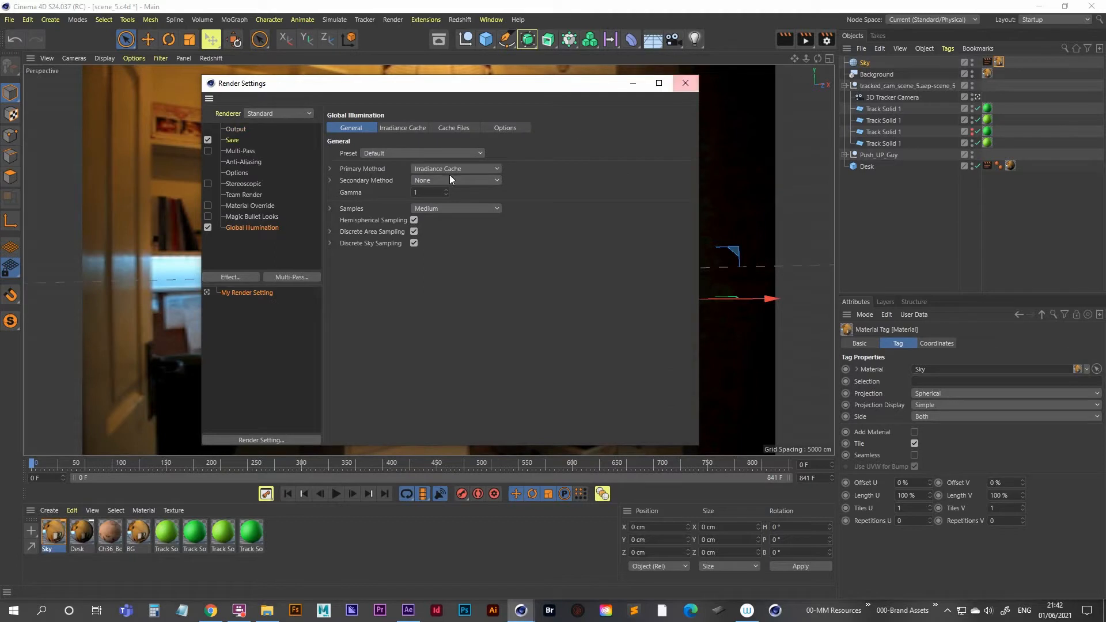
left_click(239, 276)
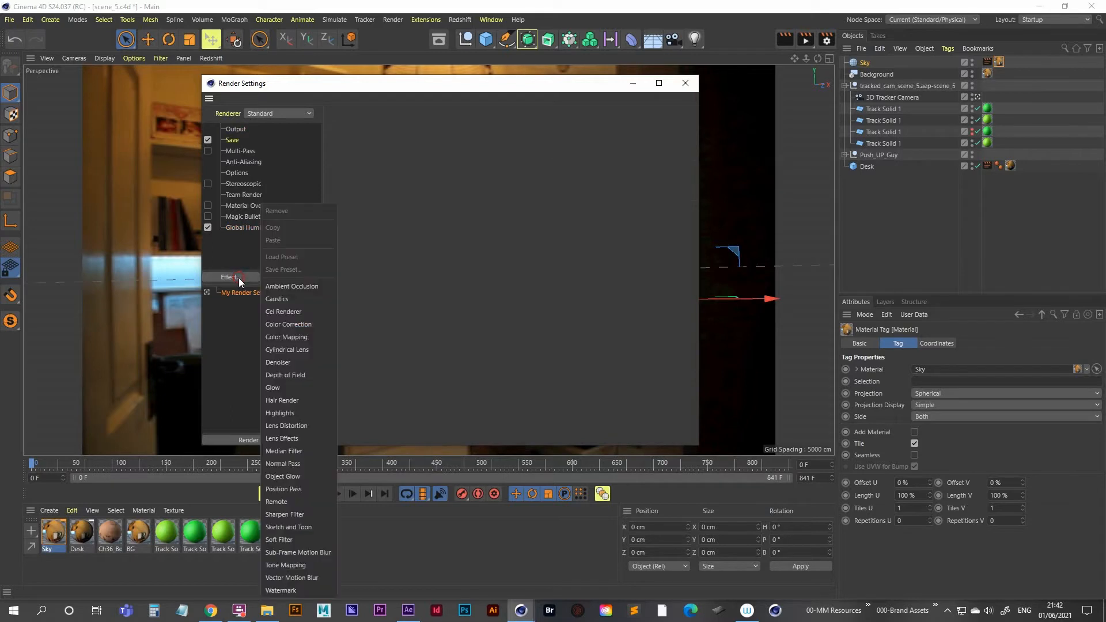
left_click(292, 285)
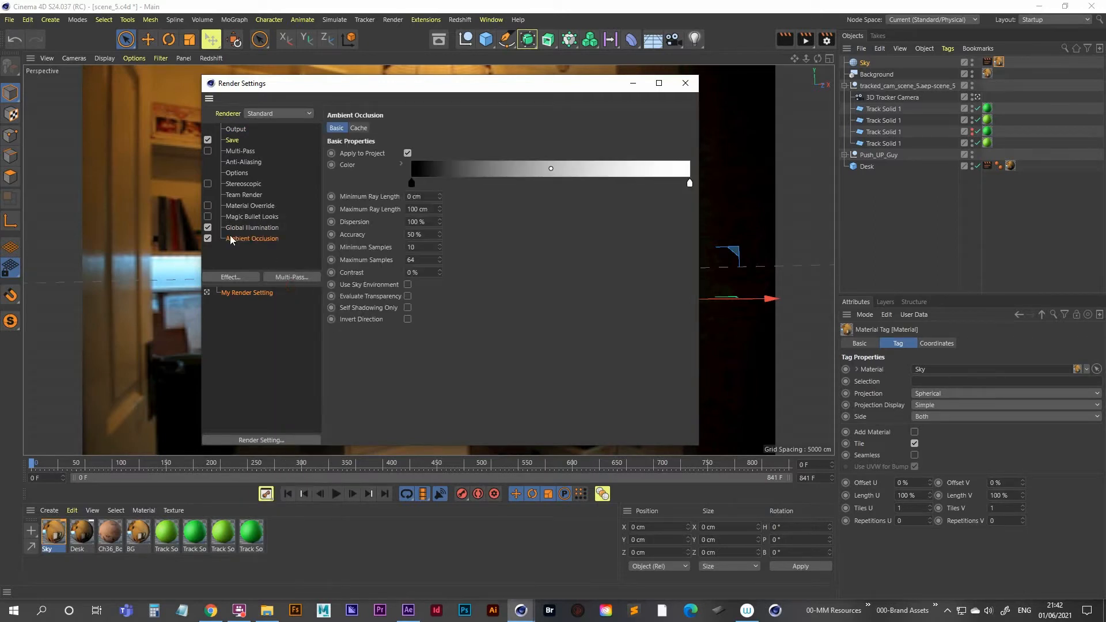
- Set the render output's frame range to Current Frame and turn off saving in the render settings
left_click(684, 83)
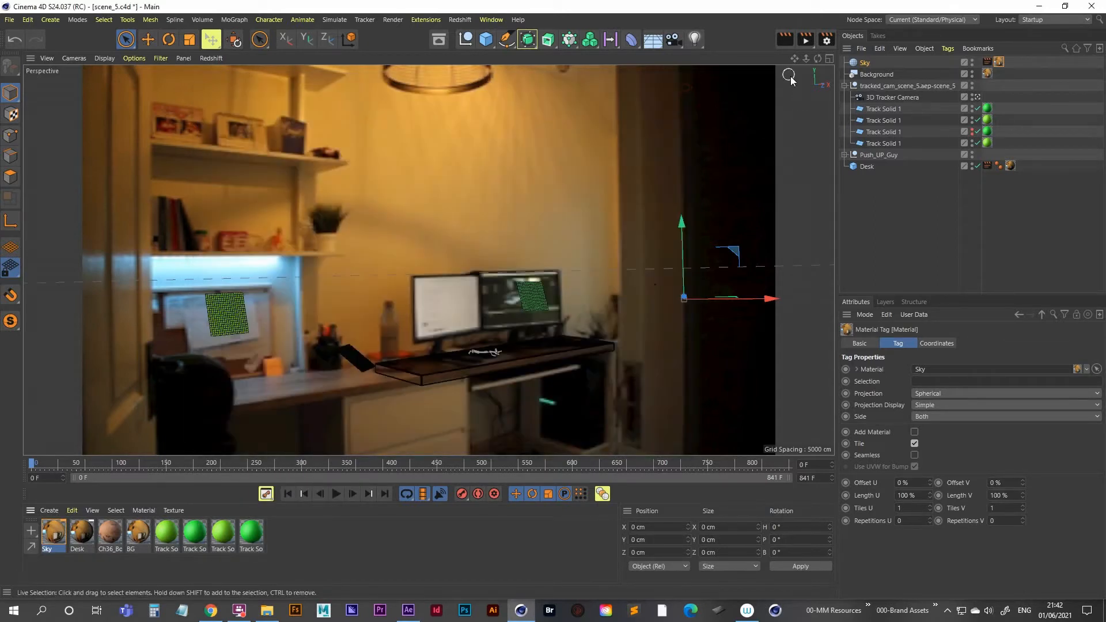
left_click(825, 39)
left_click_drag(576, 64, 574, 65)
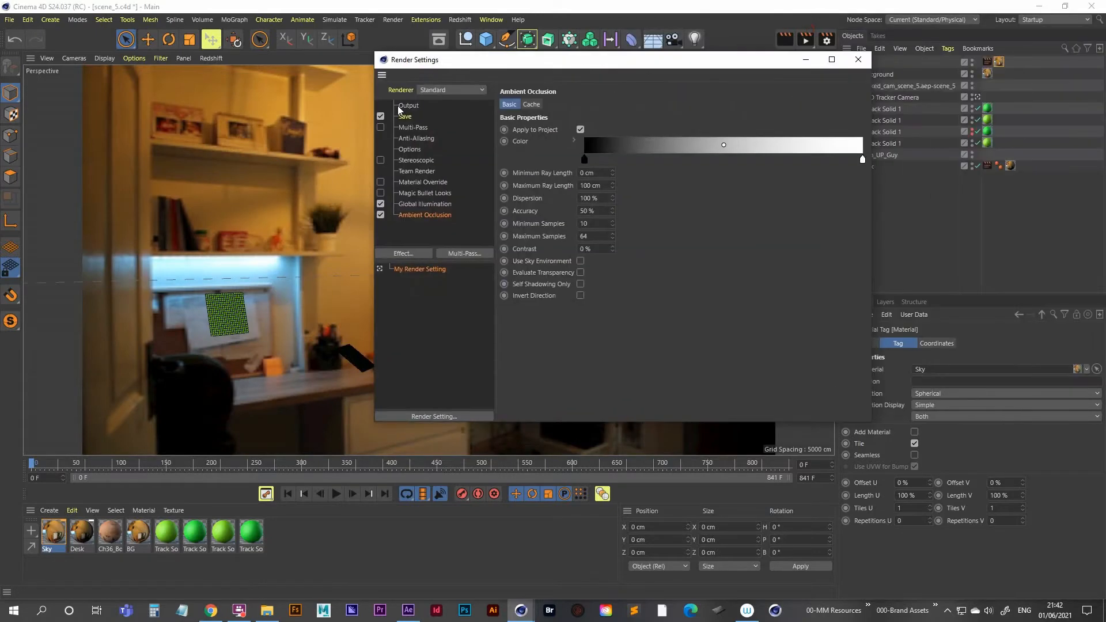
left_click(408, 106)
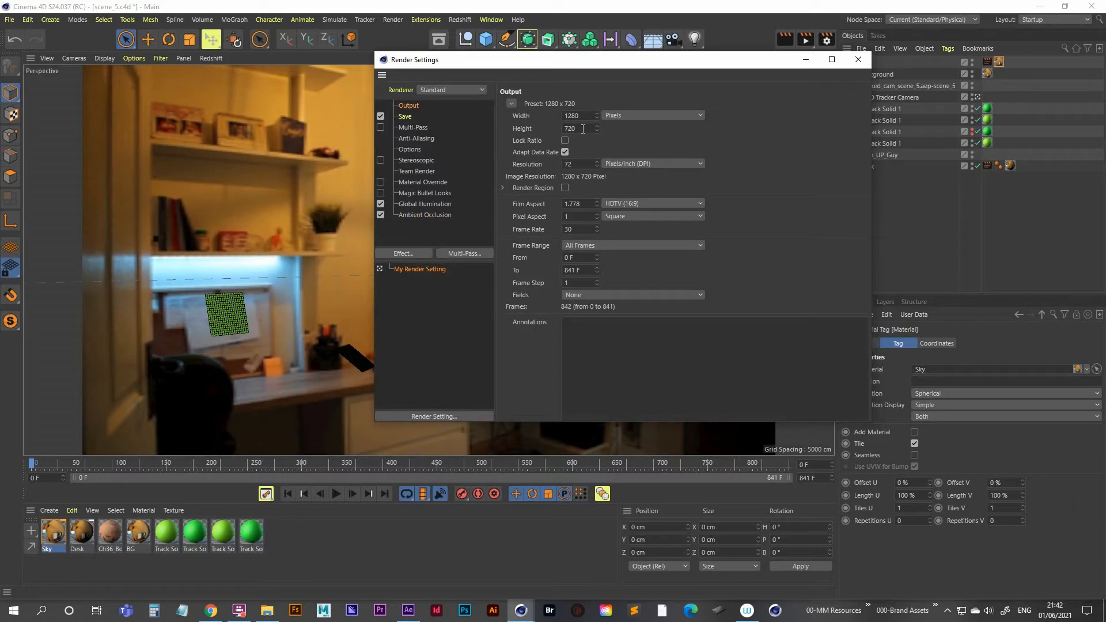
left_click_drag(611, 59, 524, 84)
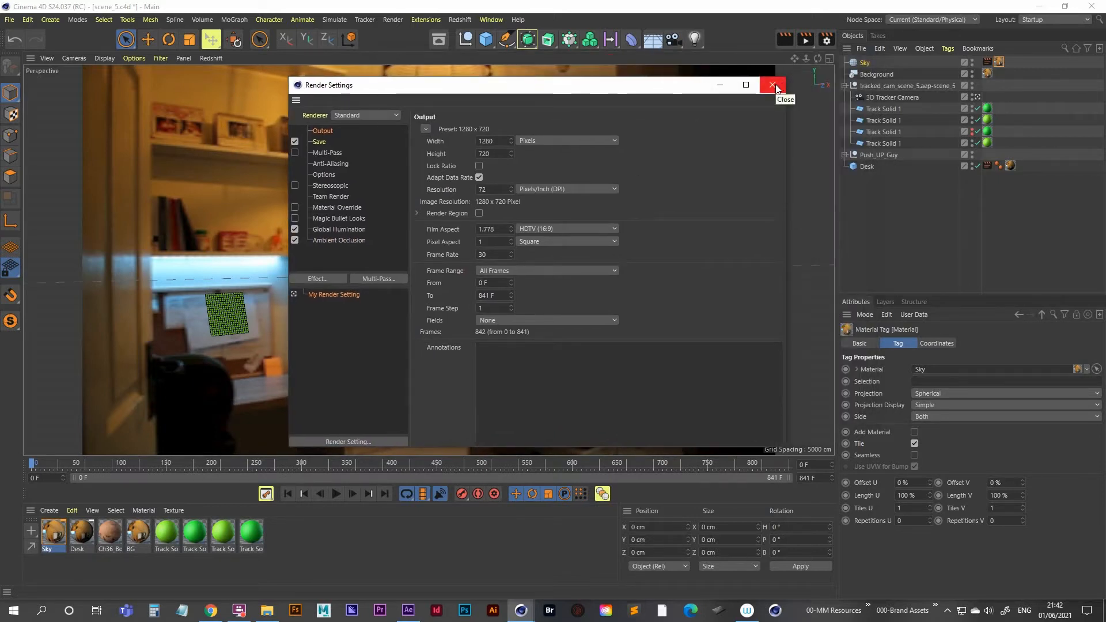
left_click(527, 272)
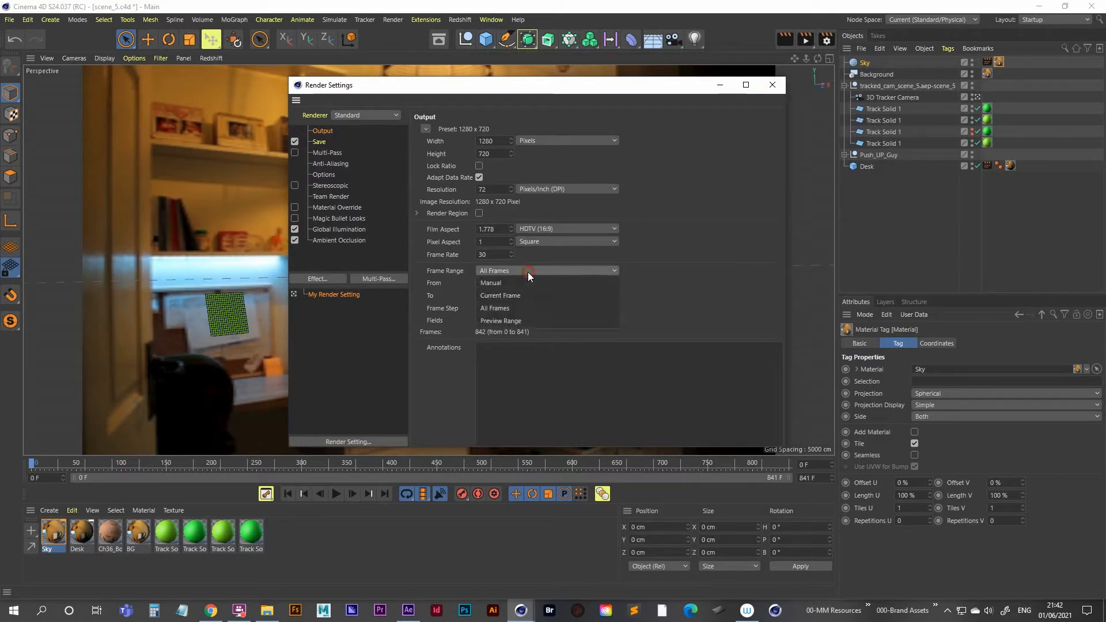
left_click(529, 296)
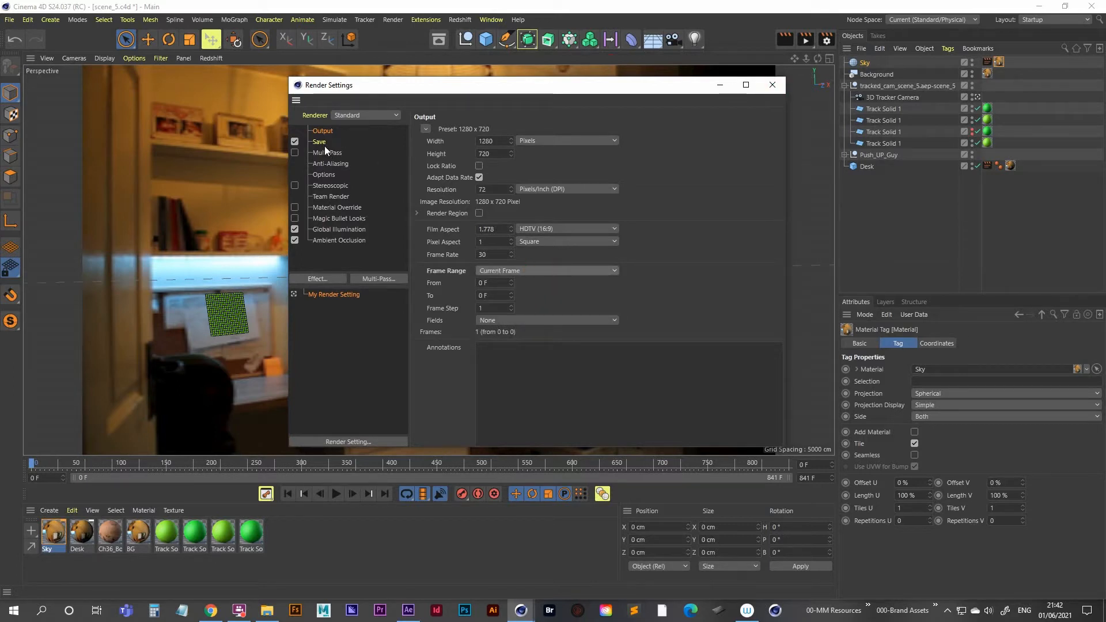
left_click(295, 141)
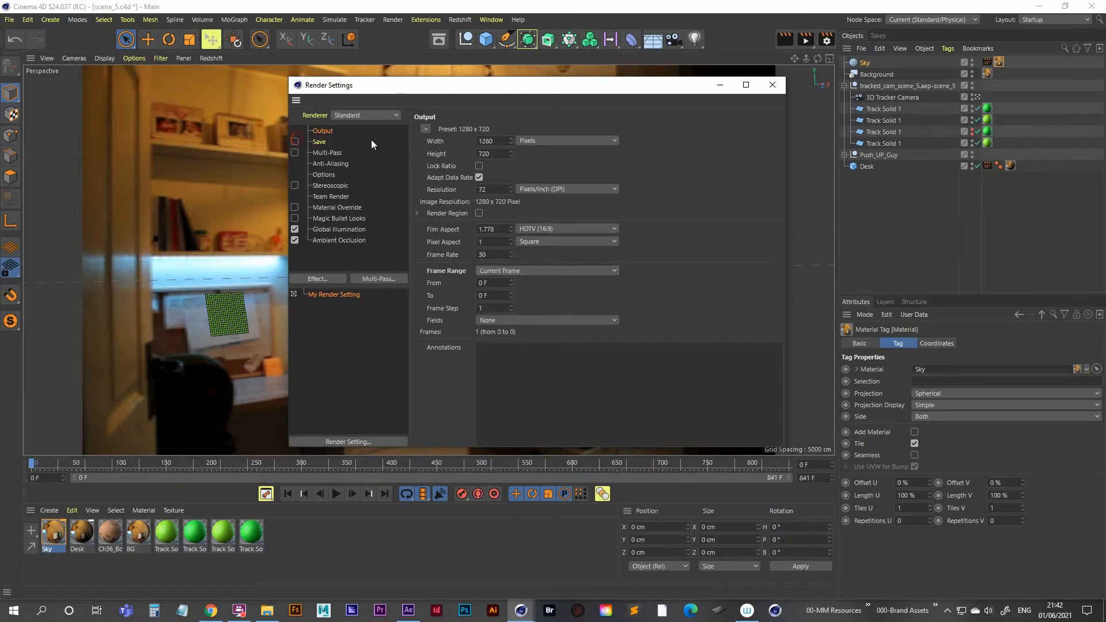
left_click(772, 85)
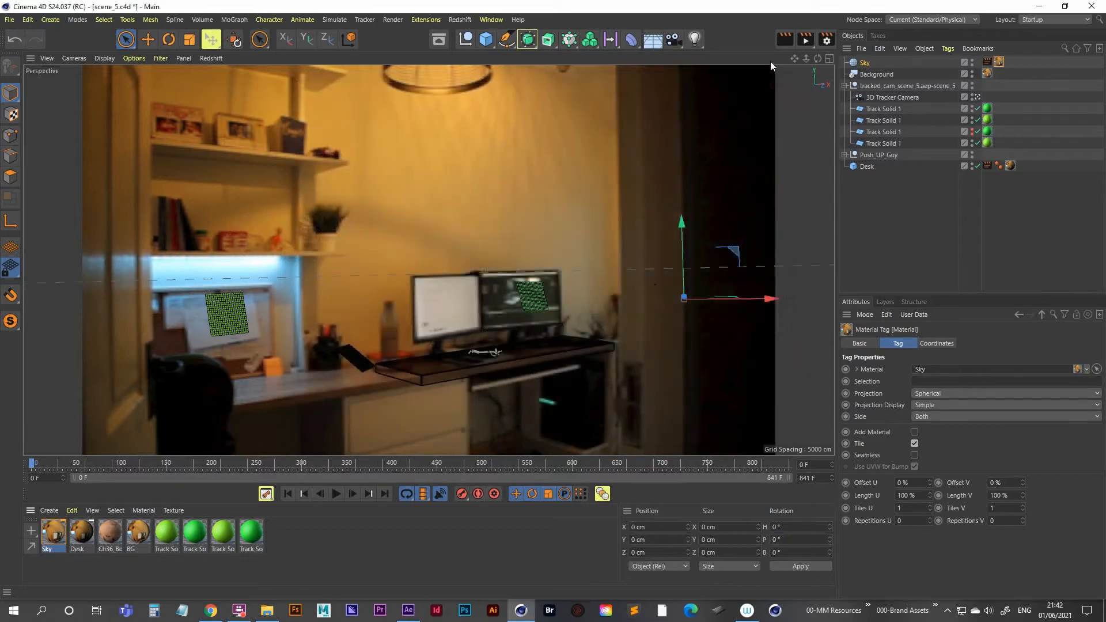
- Render the current frame in the Picture Viewer and briefly look at the scene outside the 3D Tracker Camera
left_click(805, 40)
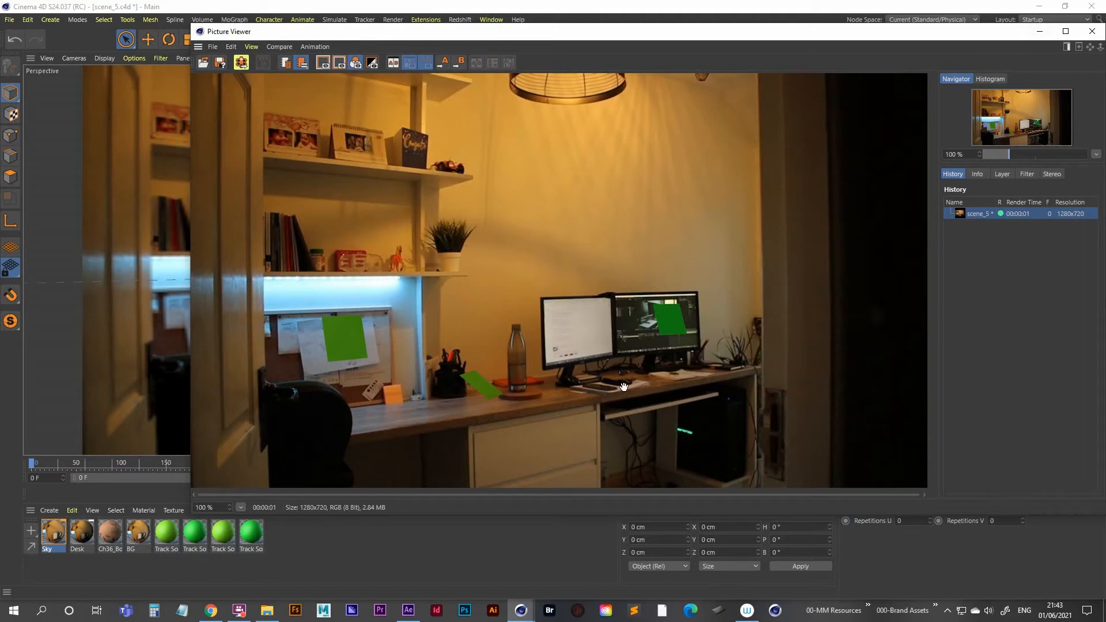
left_click(1038, 33)
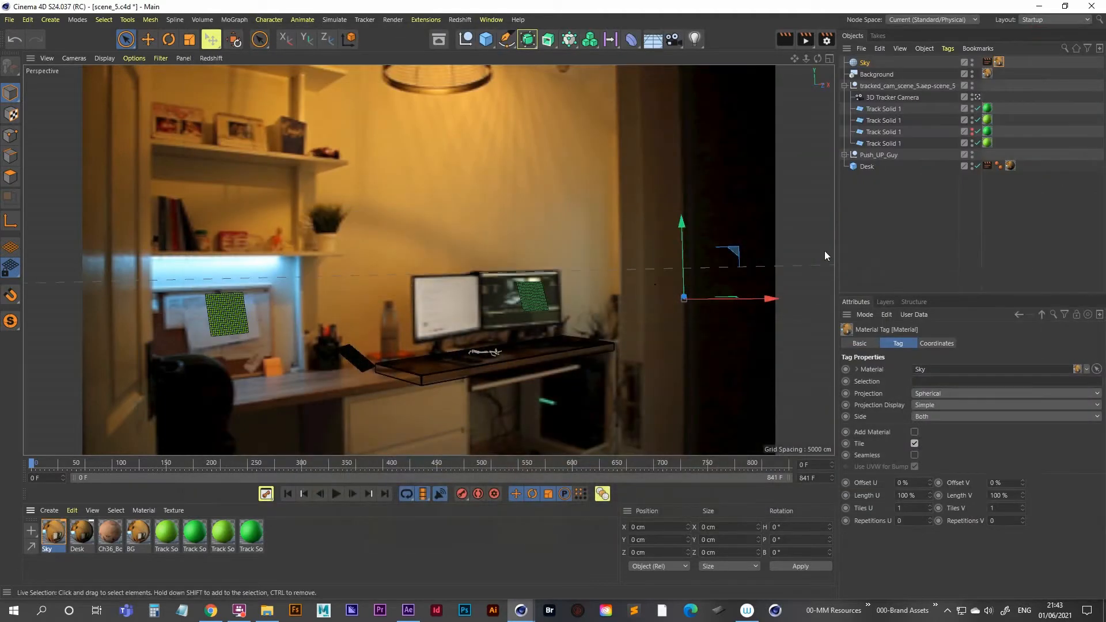
left_click(976, 97)
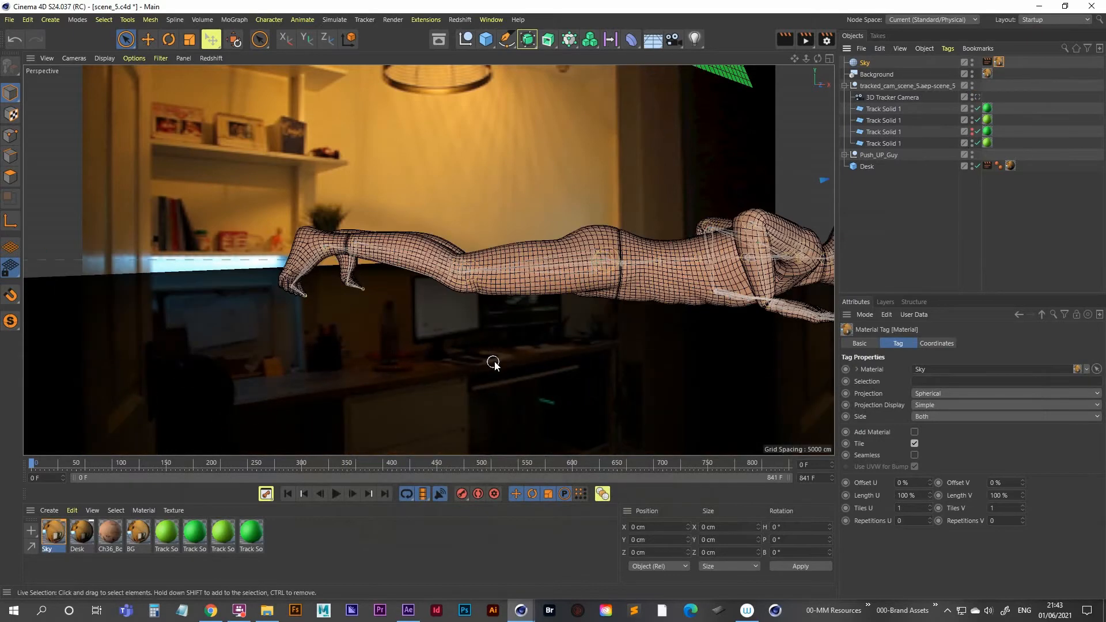
left_click(976, 96)
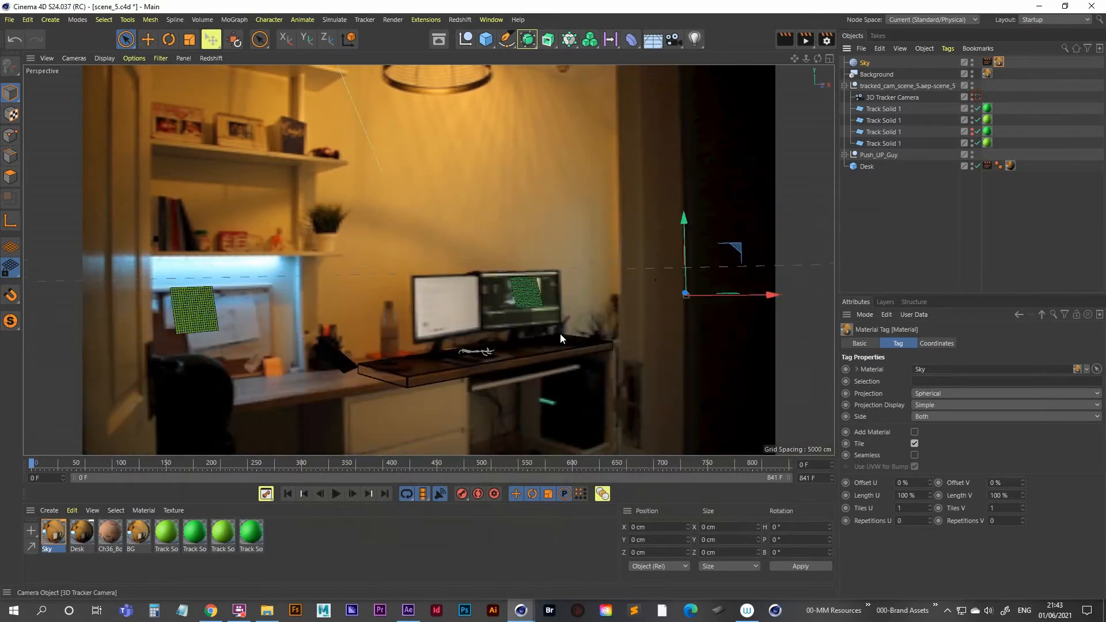
- Move Push_UP_Guy along the desk in the Top view to about X -3305 cm, Z -2708 cm
left_click(878, 155)
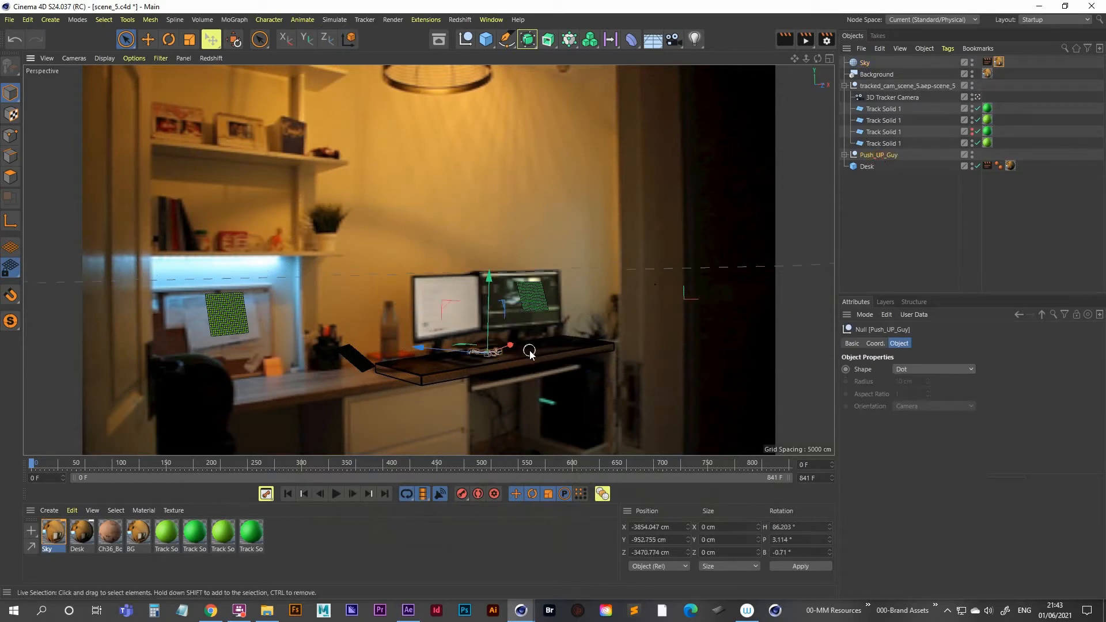
middle_click(535, 222)
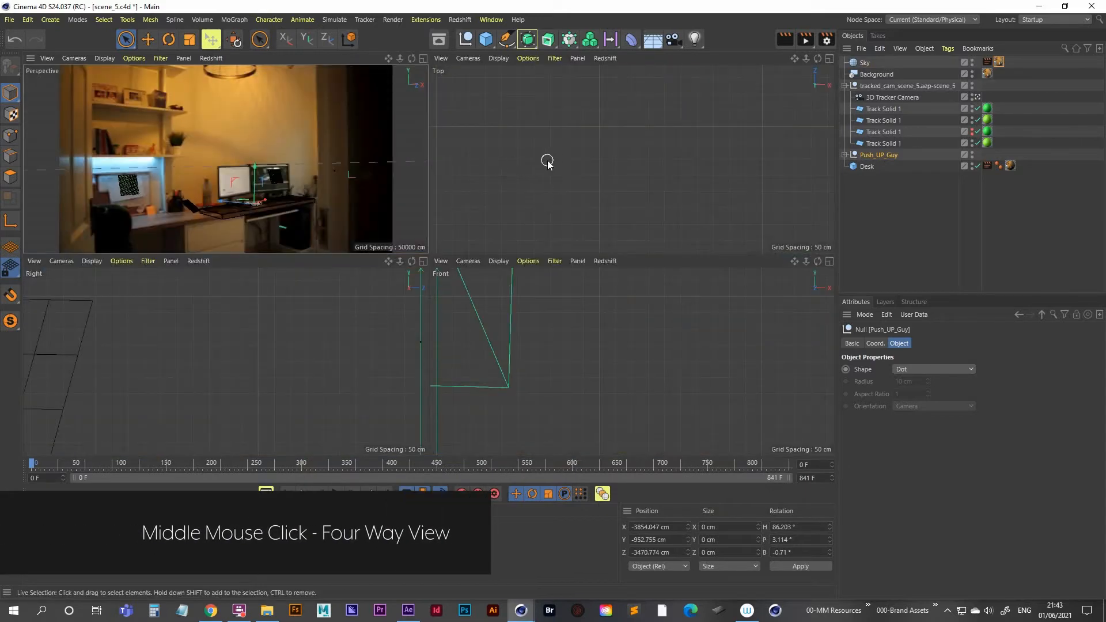
middle_click(324, 185)
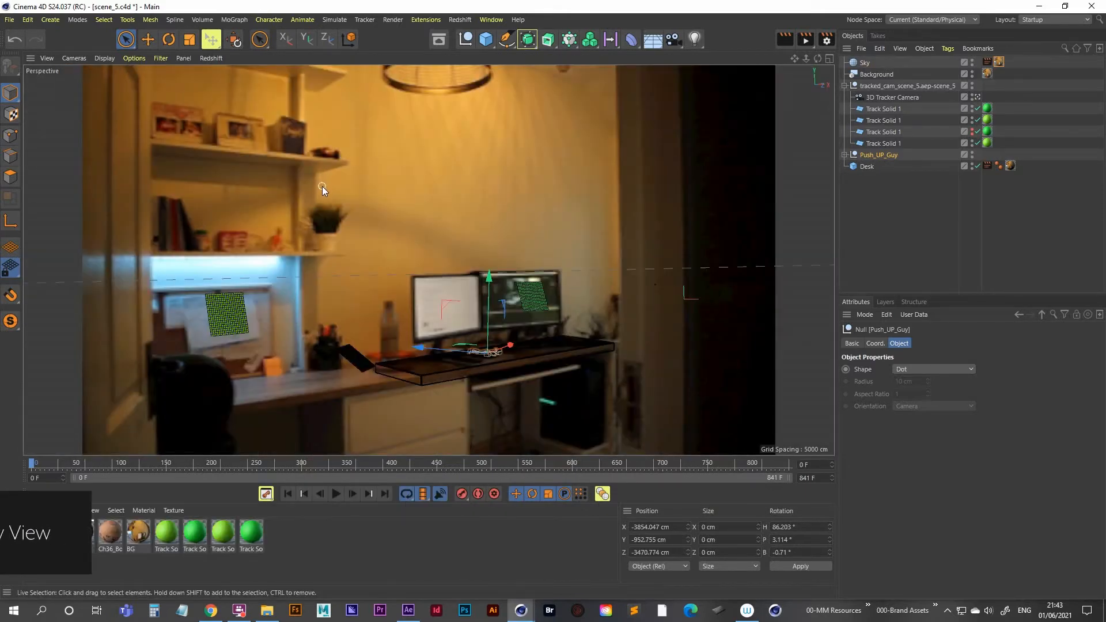
key("0")
middle_click(485, 222)
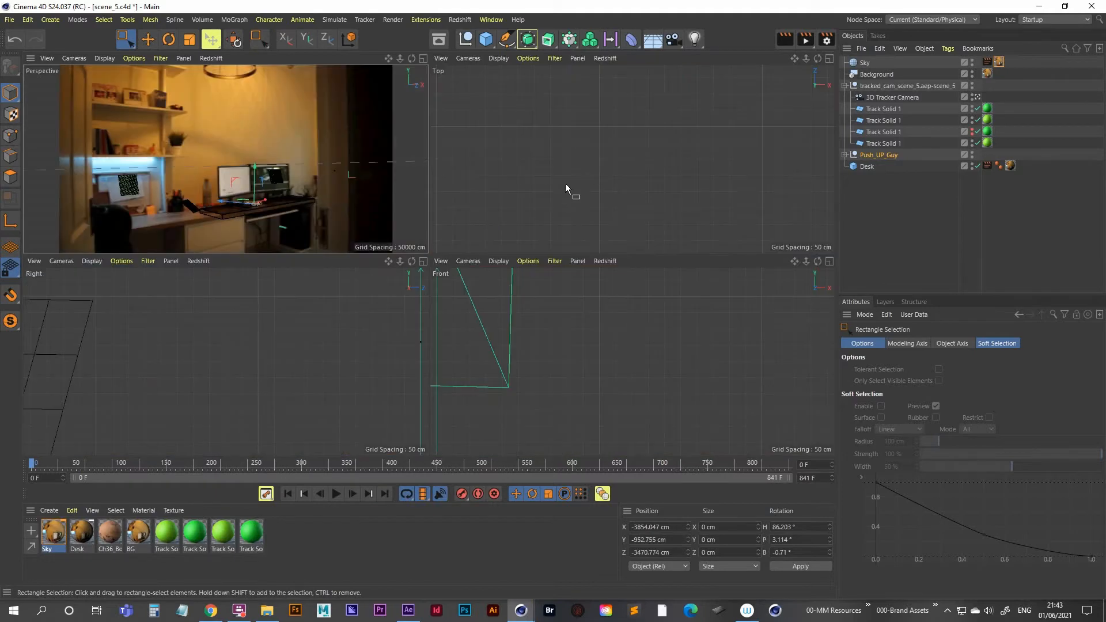
middle_click(608, 140)
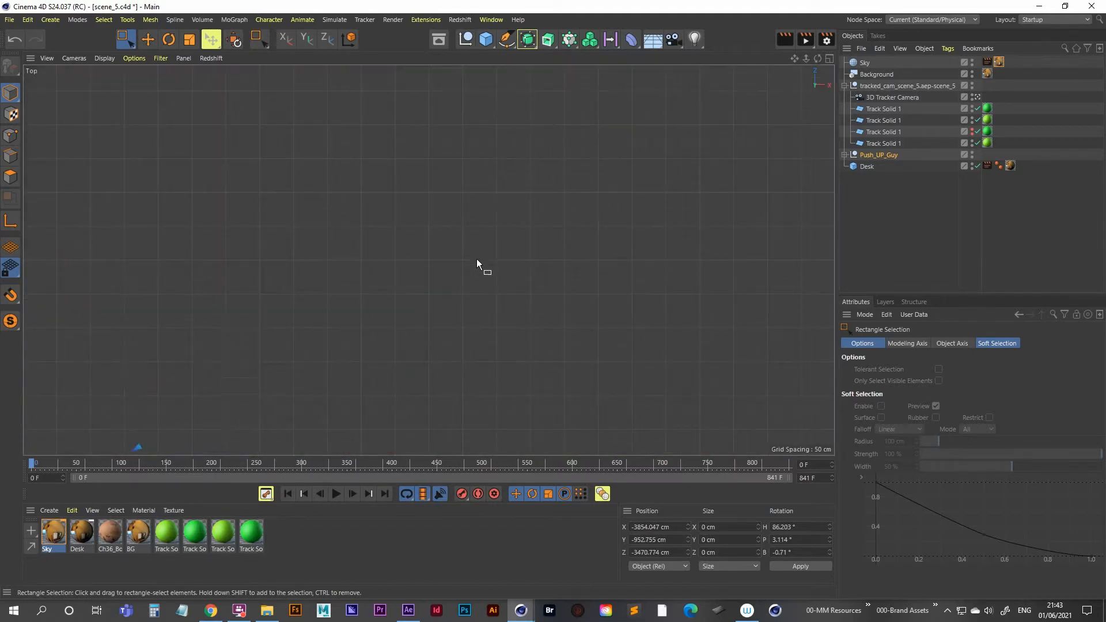
left_click(875, 155)
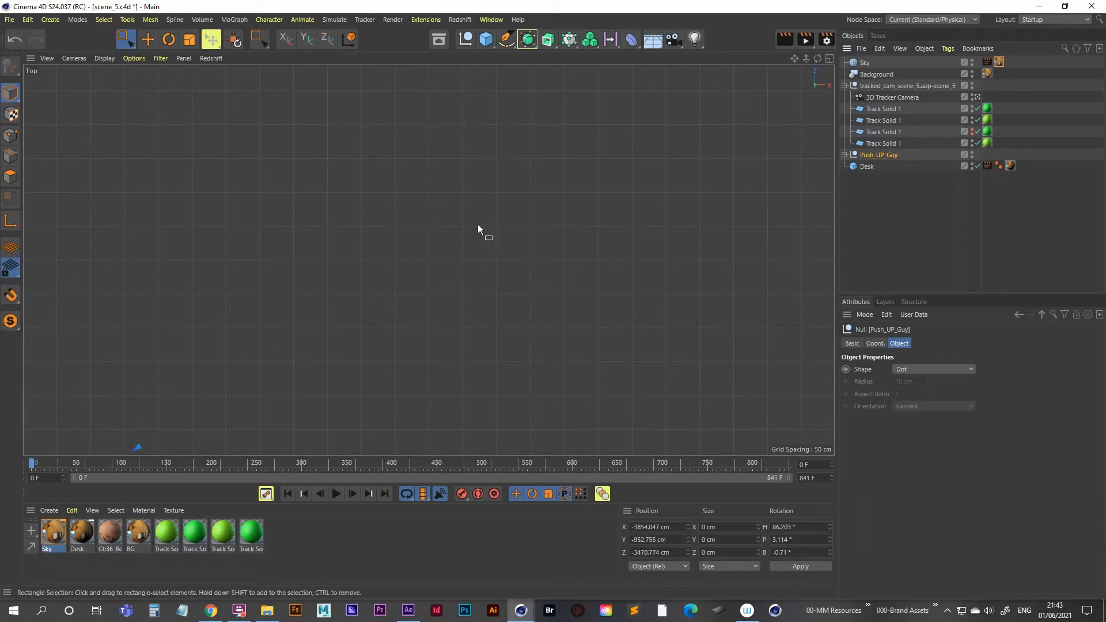
key("s")
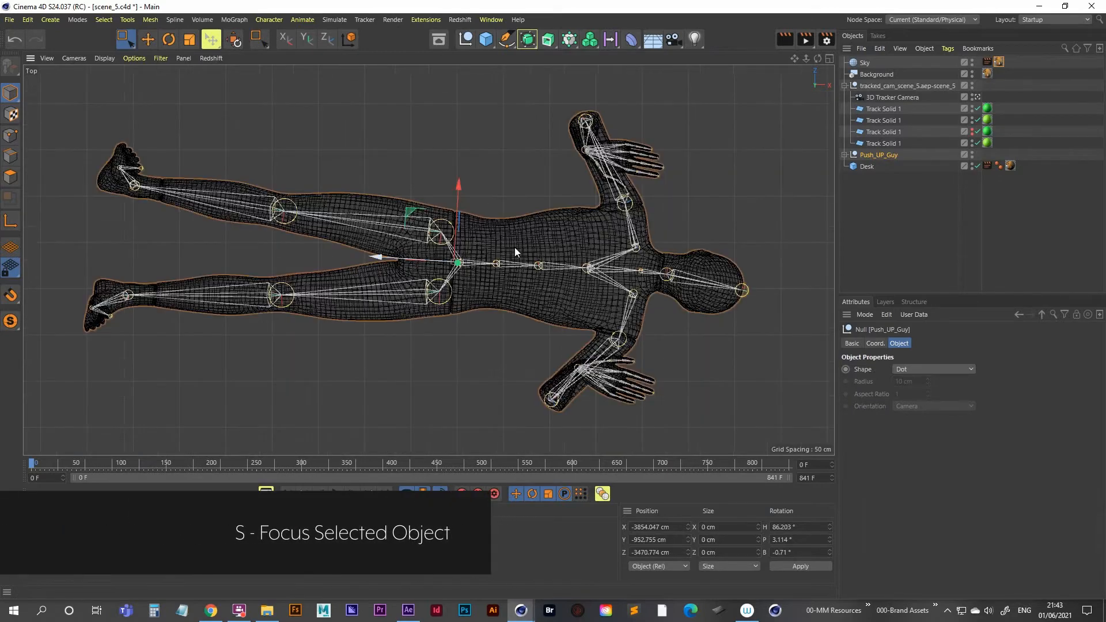
scroll(470, 276, "down", 3)
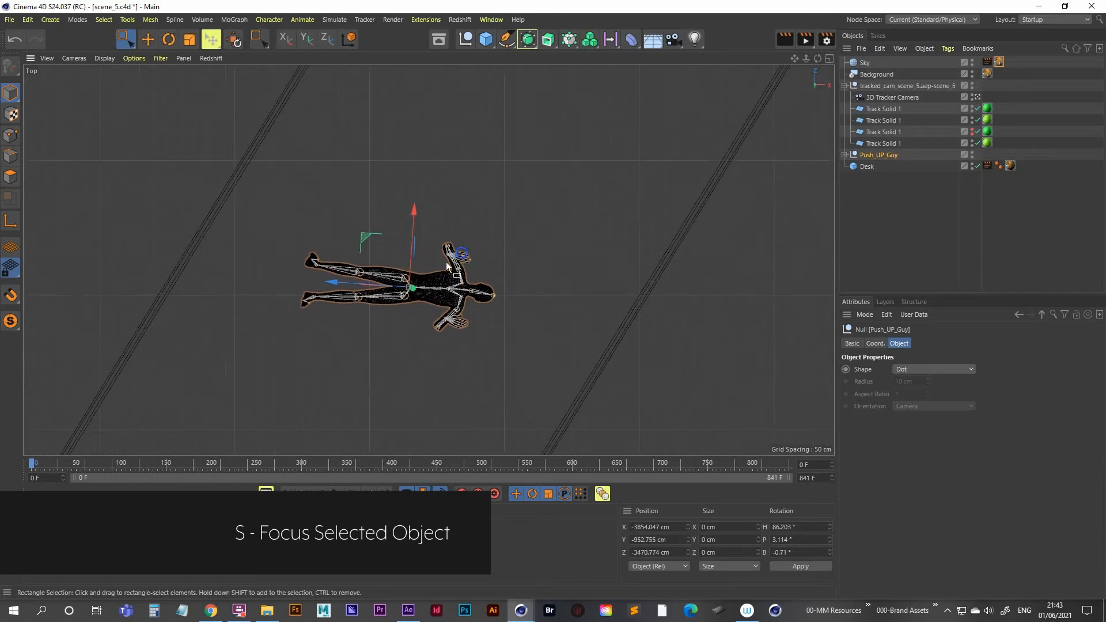
scroll(455, 277, "down", 4)
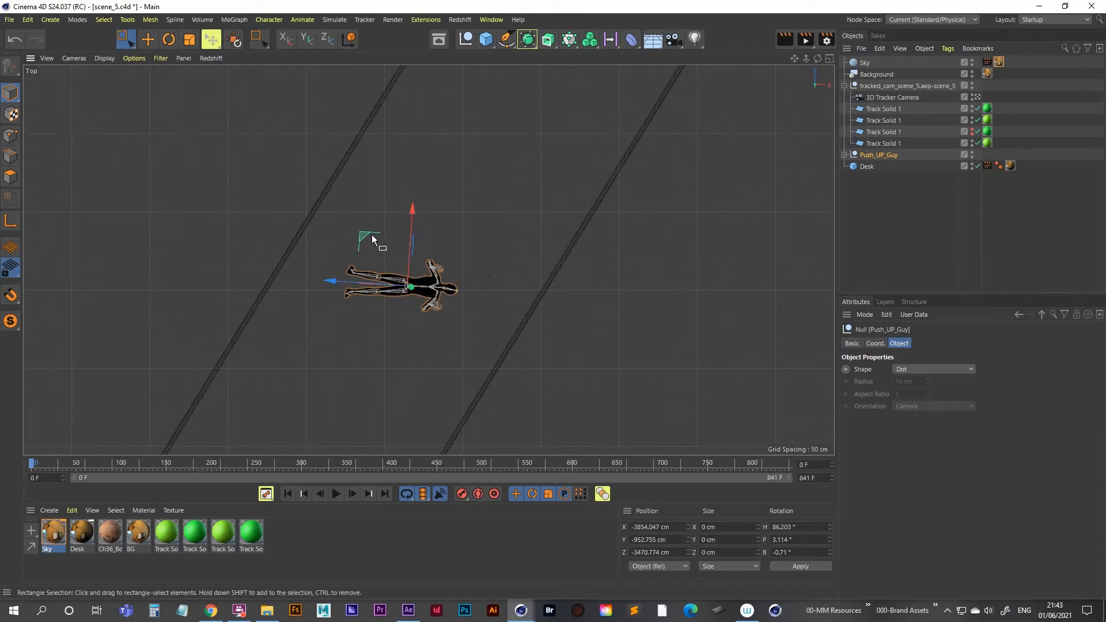
left_click_drag(365, 236, 415, 115)
middle_click(513, 171)
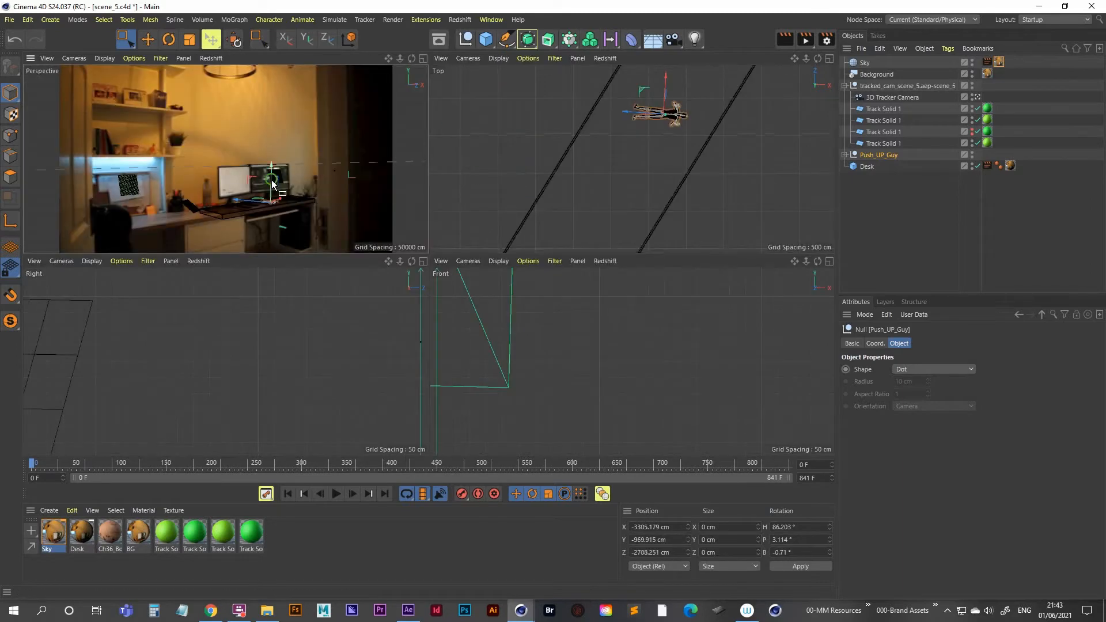
middle_click(397, 173)
- Rotate Push_UP_Guy in the Top view to a heading of about 56°
middle_click(518, 219)
middle_click(560, 167)
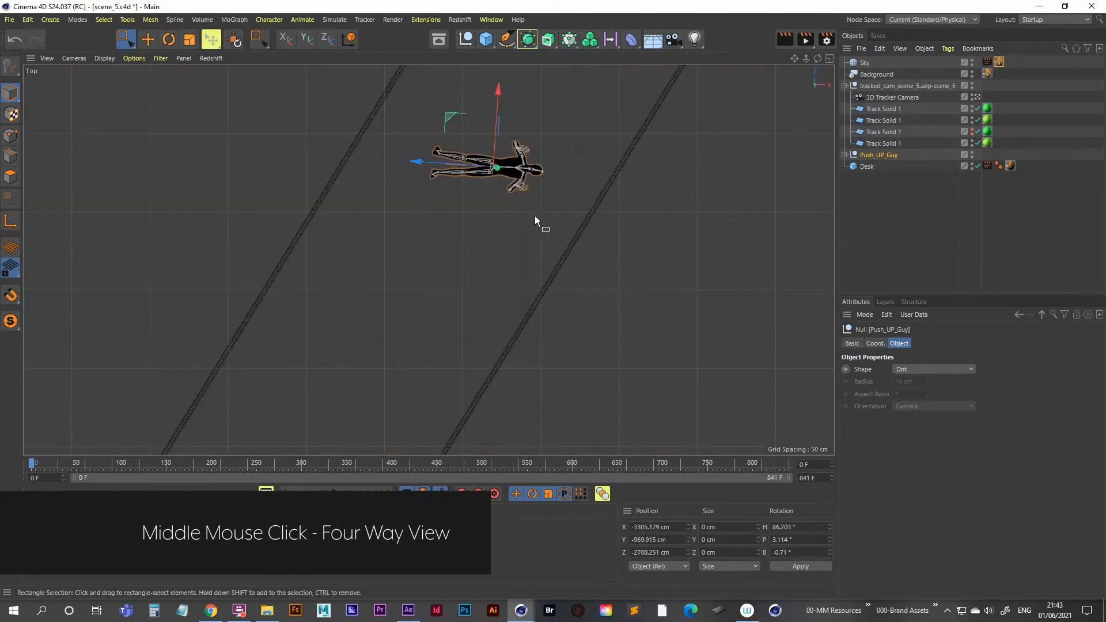
middle_click_drag(492, 171, 436, 263, "alt")
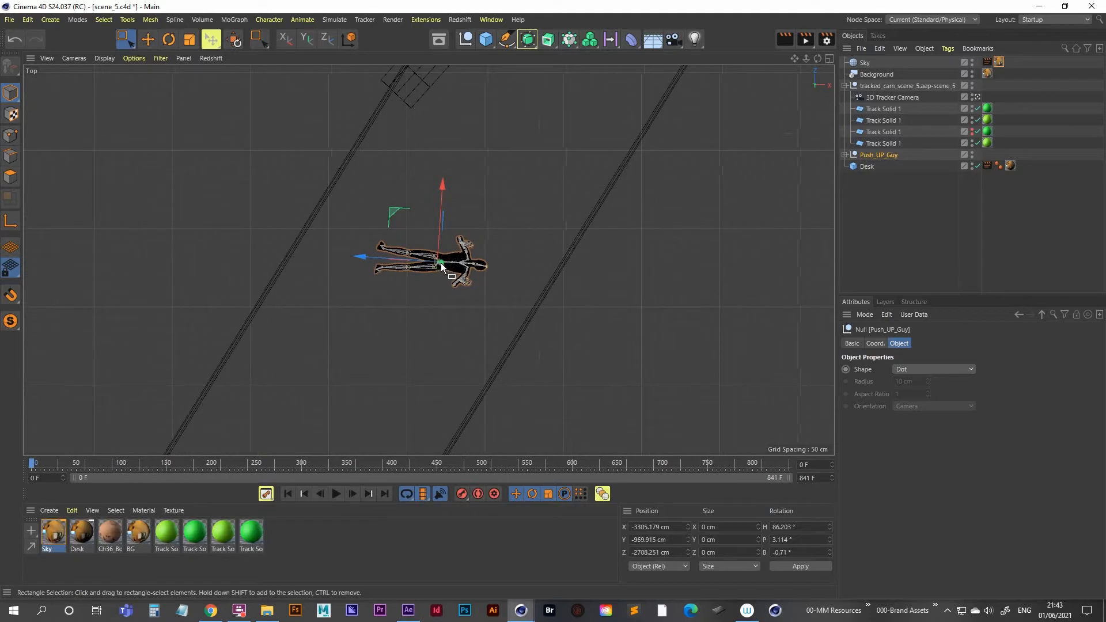
key("r")
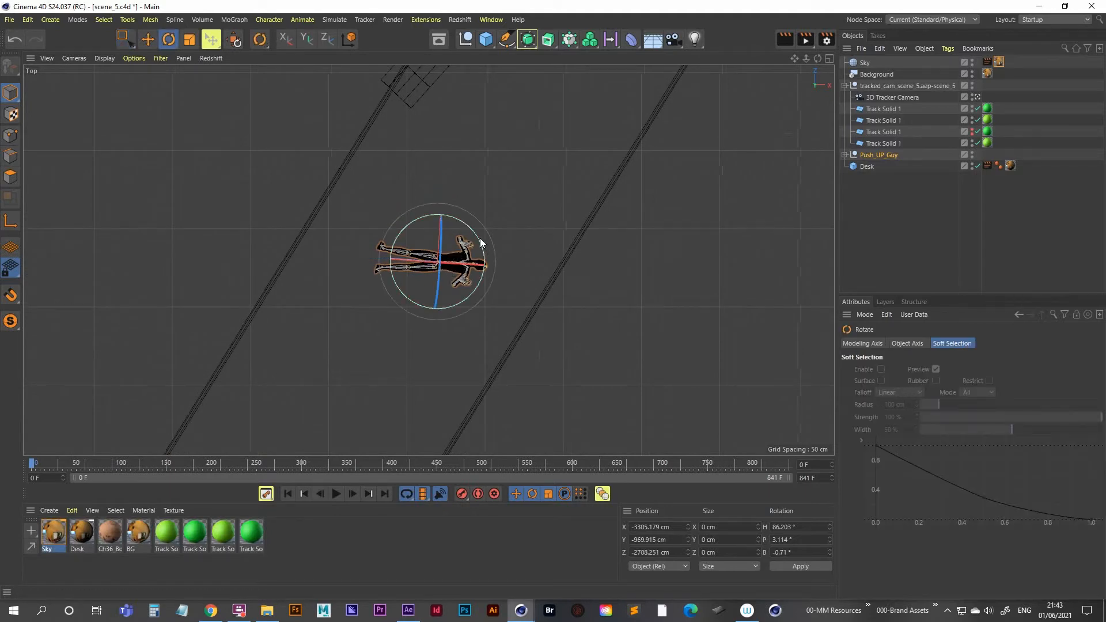
left_click_drag(478, 241, 484, 256)
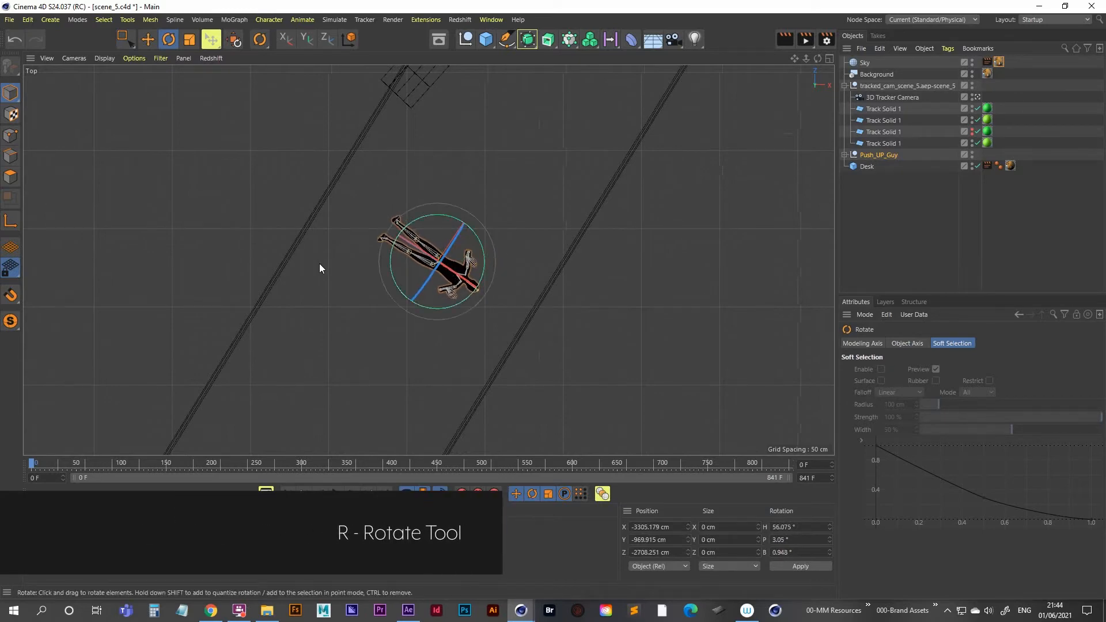
middle_click(524, 202)
middle_click(269, 171)
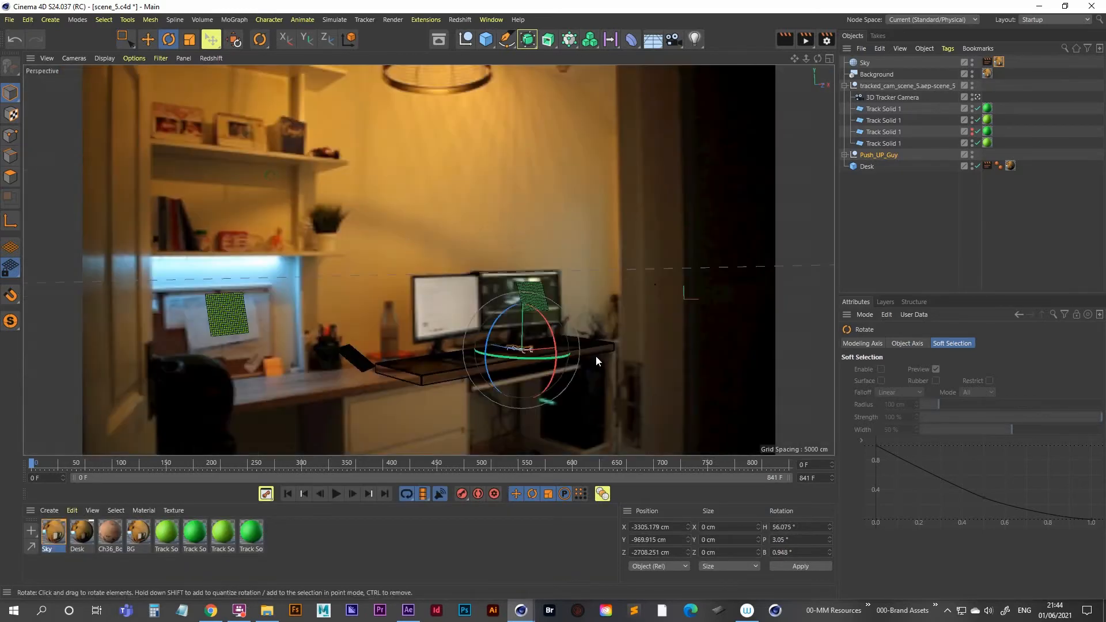
- Deselect the character and render the current frame in the Picture Viewer to check its new placement
left_click(867, 205)
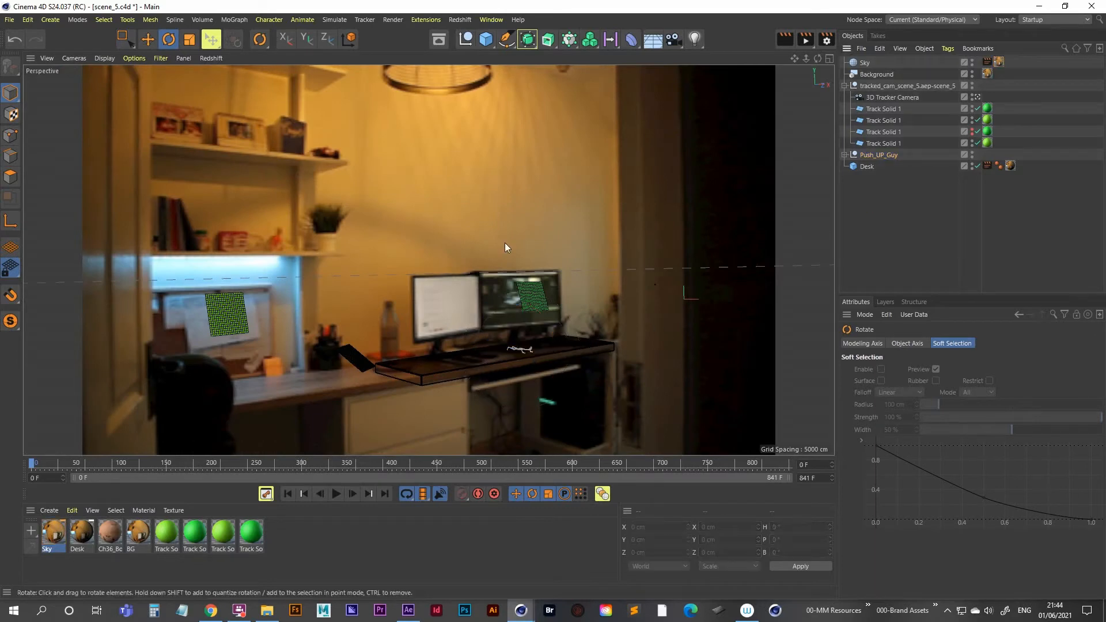
left_click(805, 39)
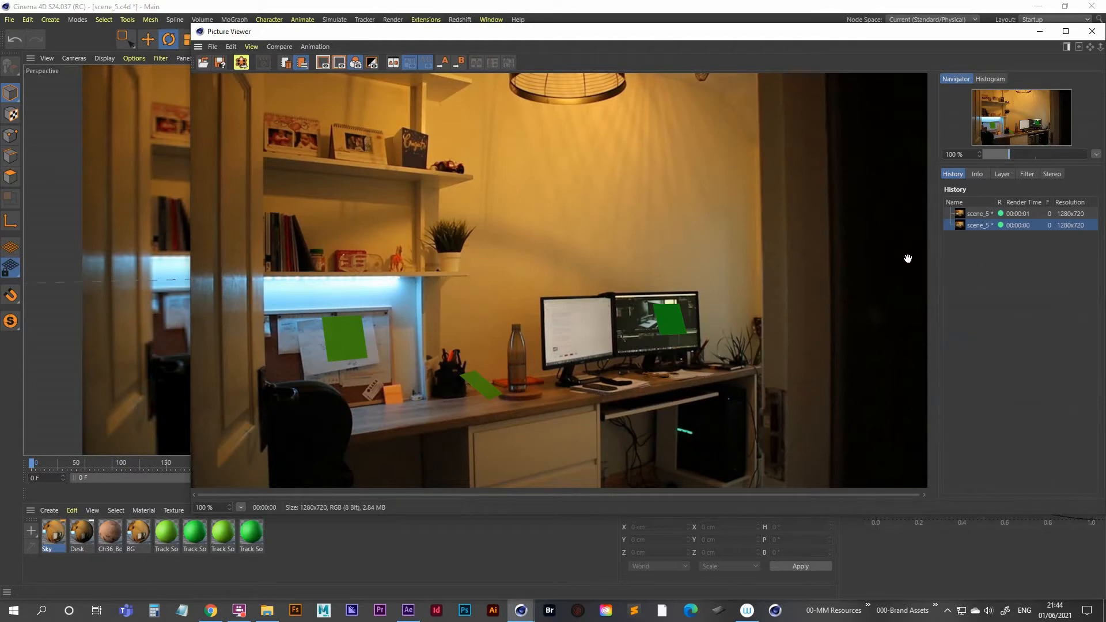
left_click(1040, 31)
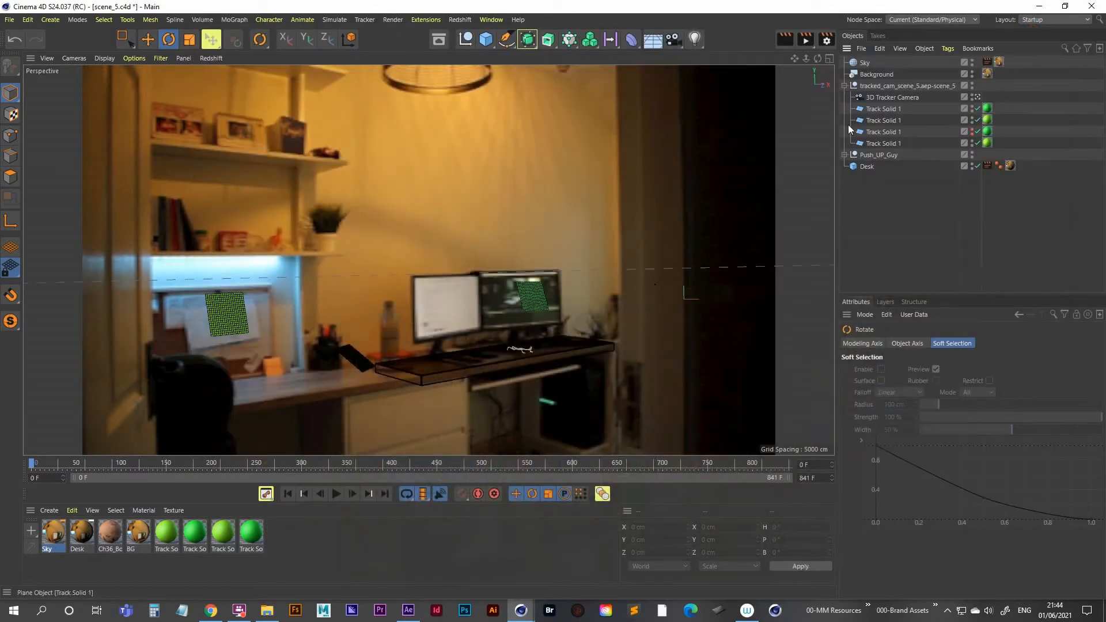
- Shift Push_UP_Guy along the desk in the Perspective view to about X -3508 cm, Z -3011 cm
left_click(878, 155)
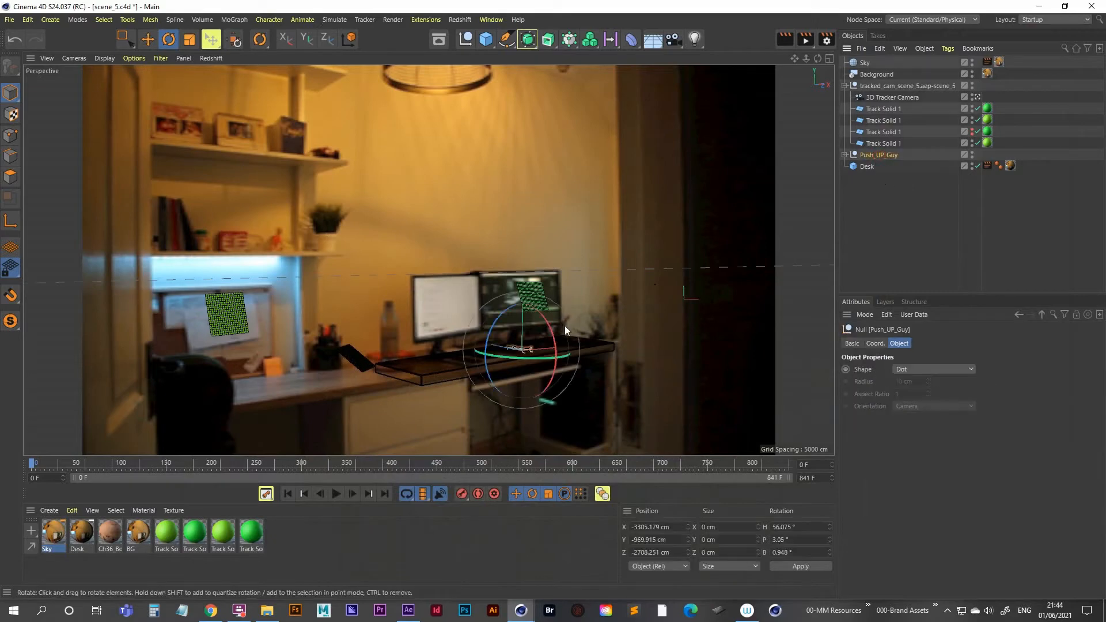
key("0")
left_click_drag(575, 345, 568, 348)
- Place an interactive render region over the desk and monitors and play the animation to about frame 160
left_click_drag(802, 39, 843, 101)
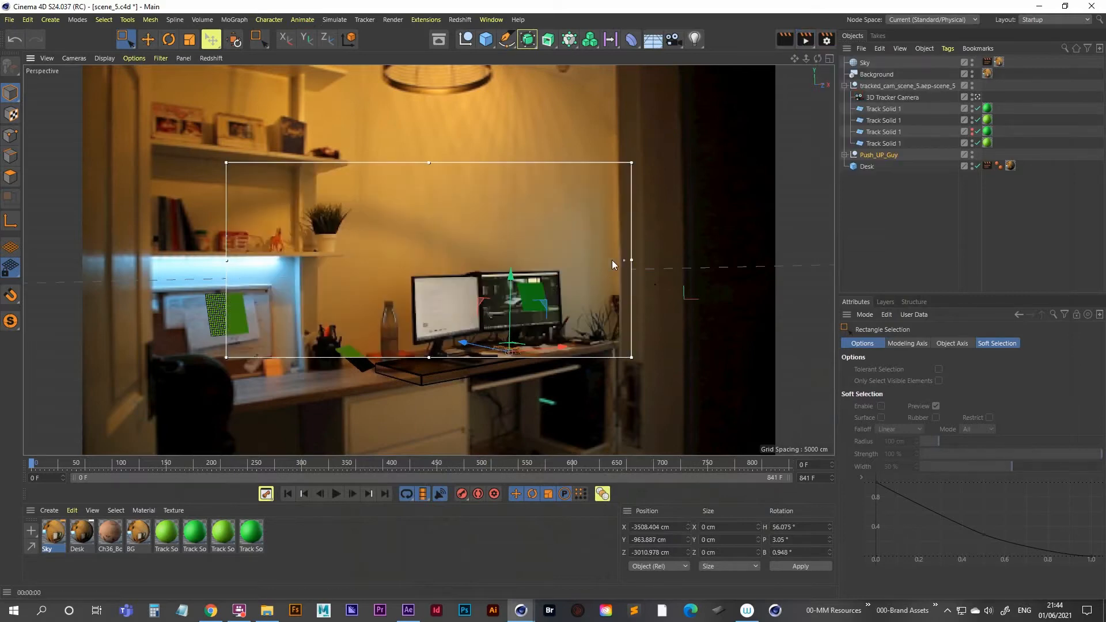
left_click_drag(629, 239, 684, 308)
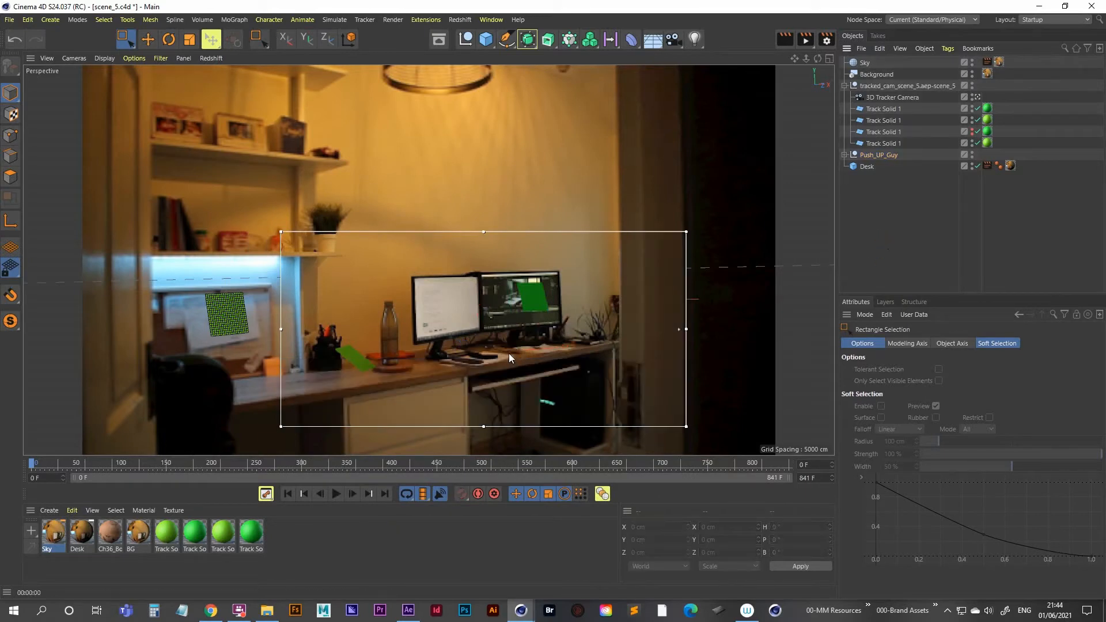
left_click(336, 494)
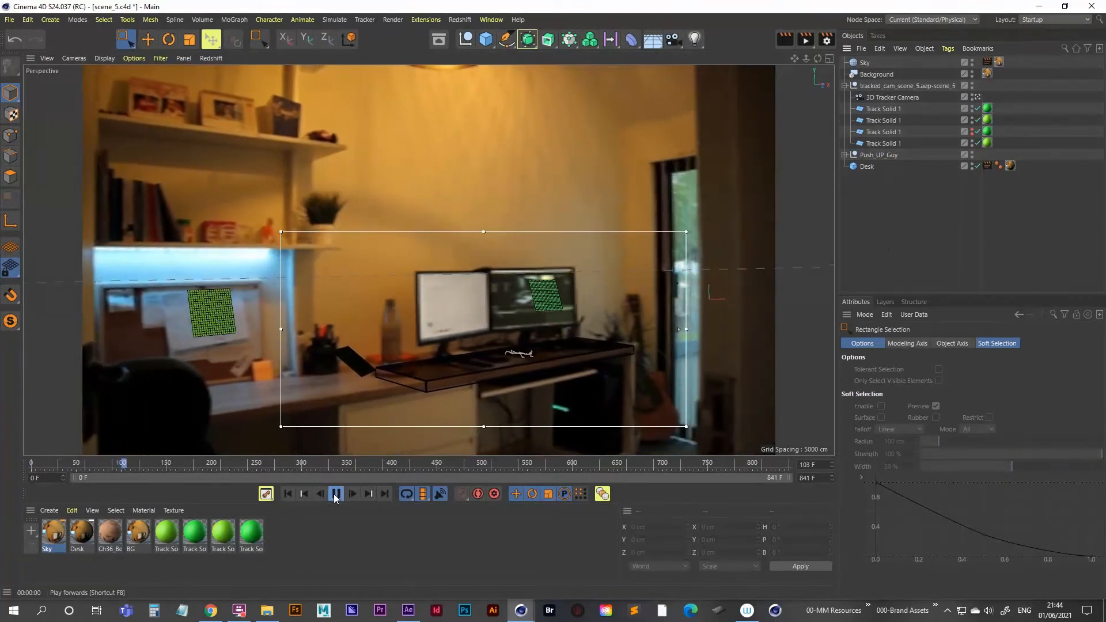
left_click(336, 494)
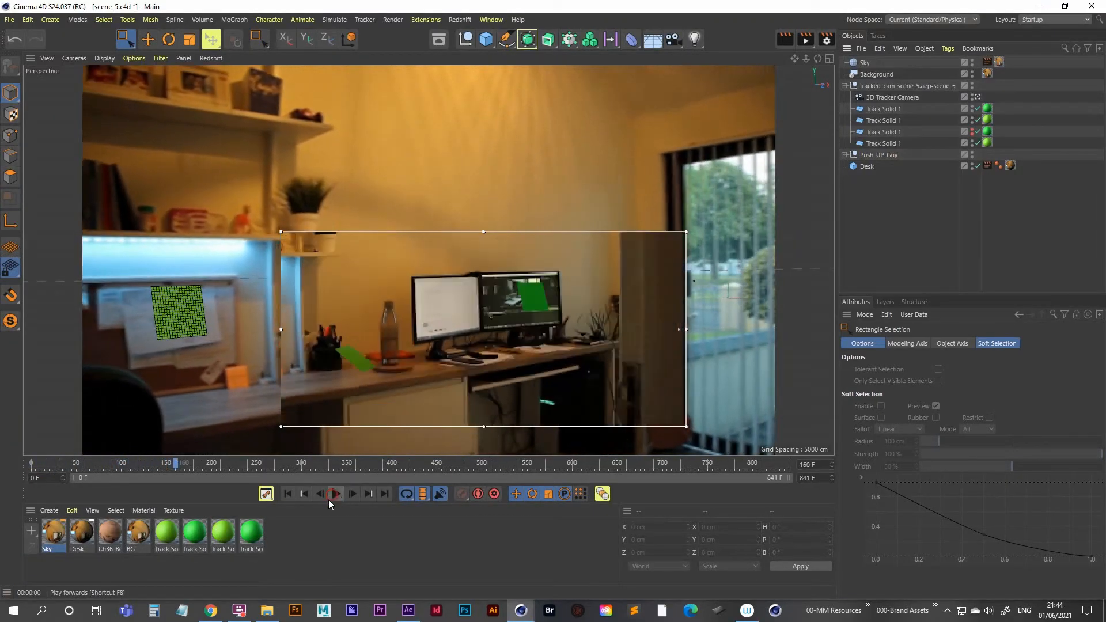
- Play the animation from frame 0 to about frame 119 to check the character's motion
left_click(287, 494)
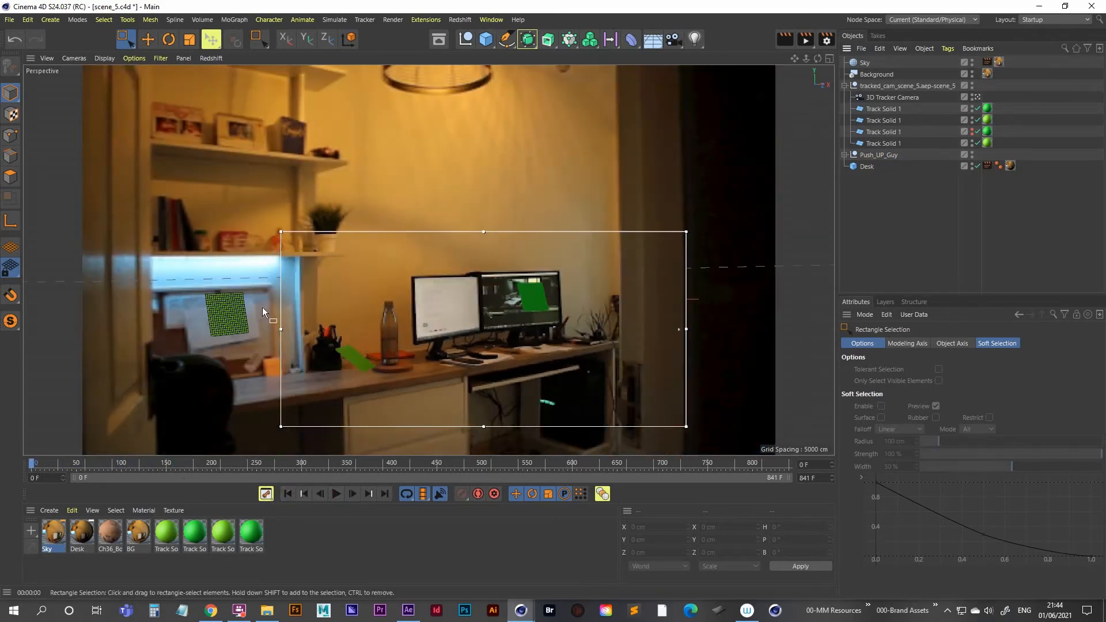
left_click(336, 493)
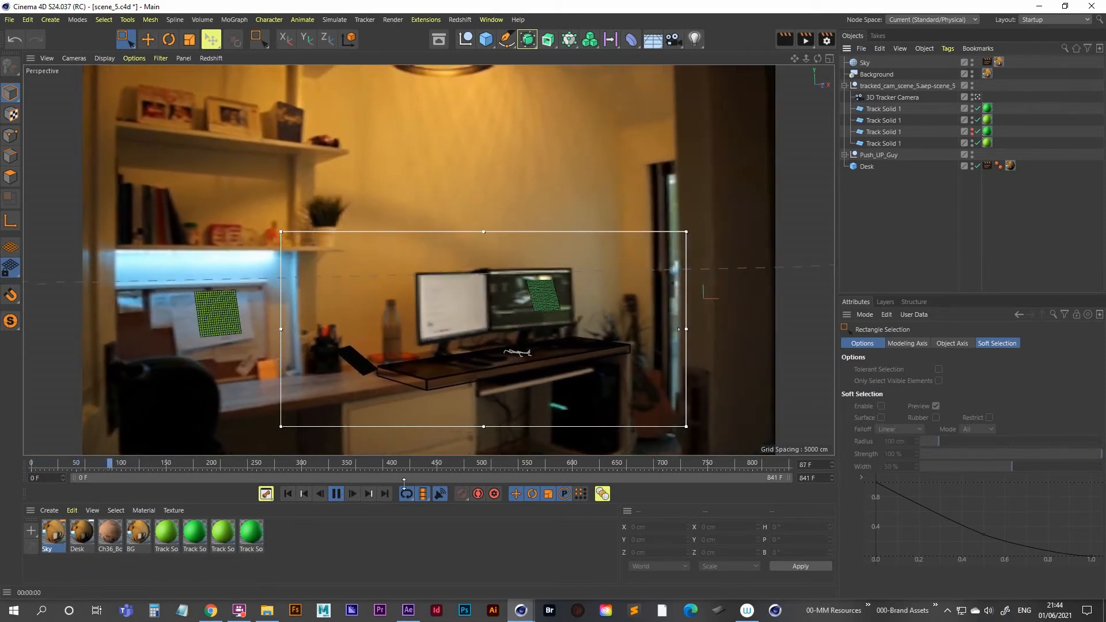
key("space")
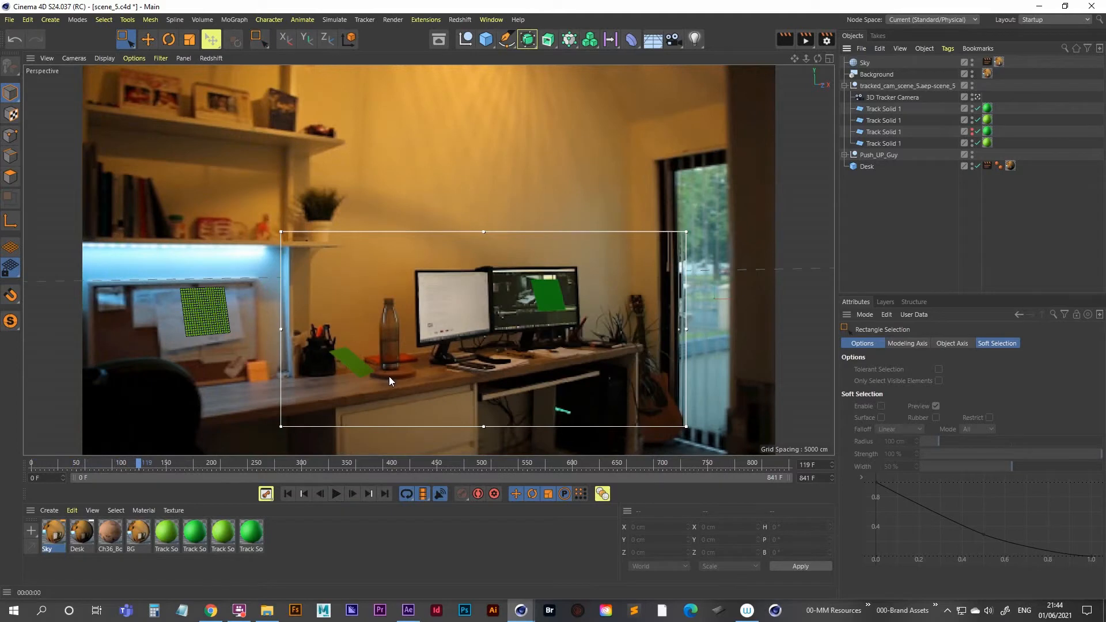
- Open the Dope Sheet timeline in an enlarged window and select the mixamorig1:Hips animation tracks
key("shift+F3")
left_click_drag(495, 128, 344, 90)
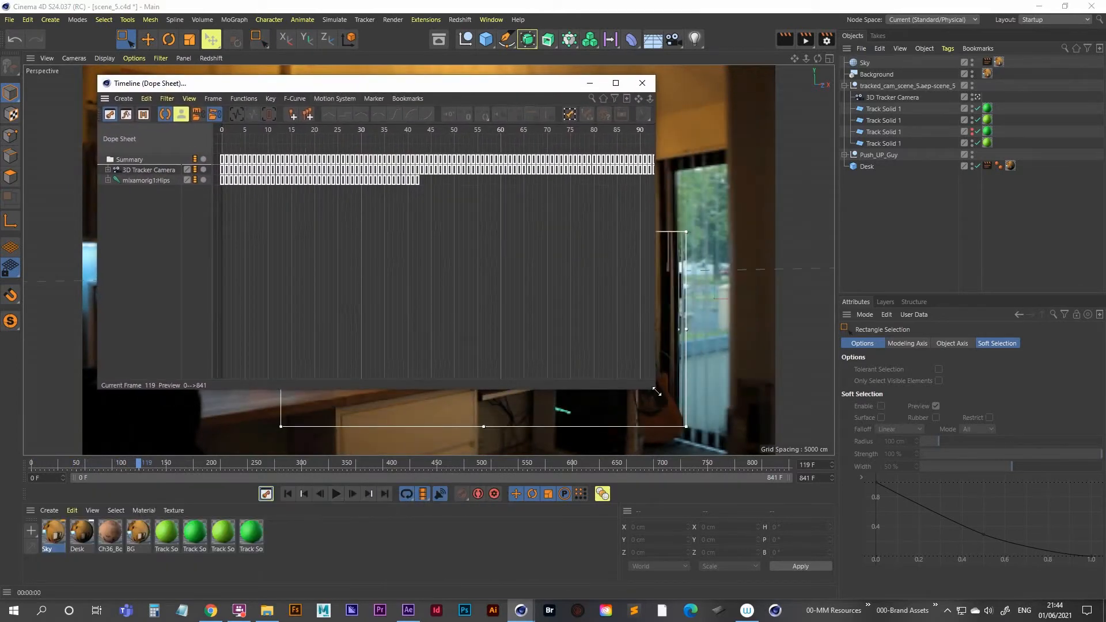
left_click_drag(656, 392, 834, 482)
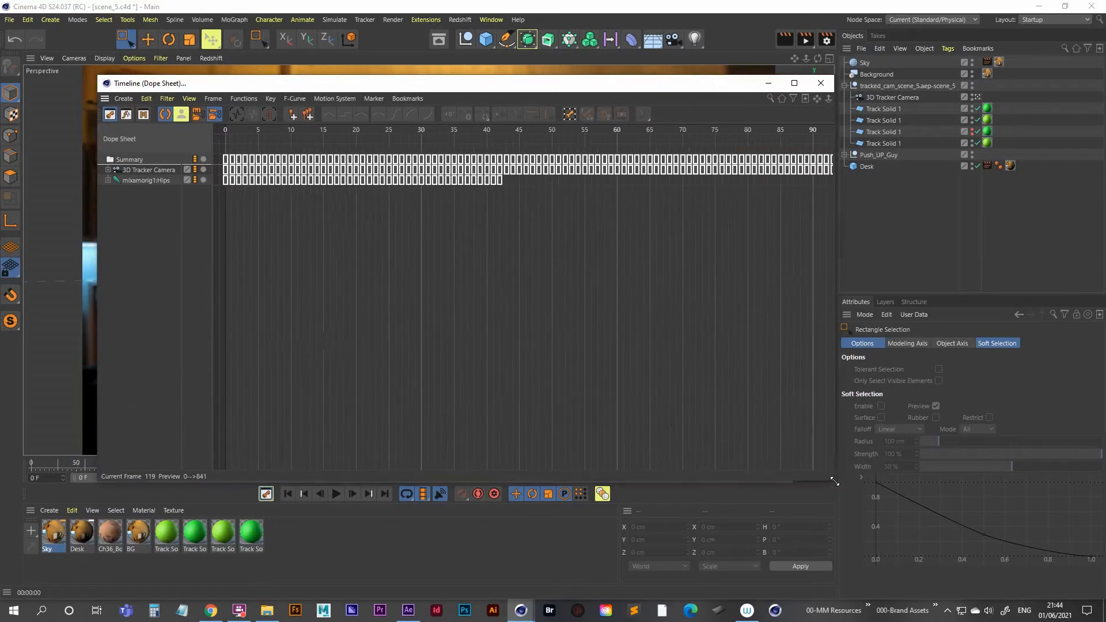
left_click(136, 179)
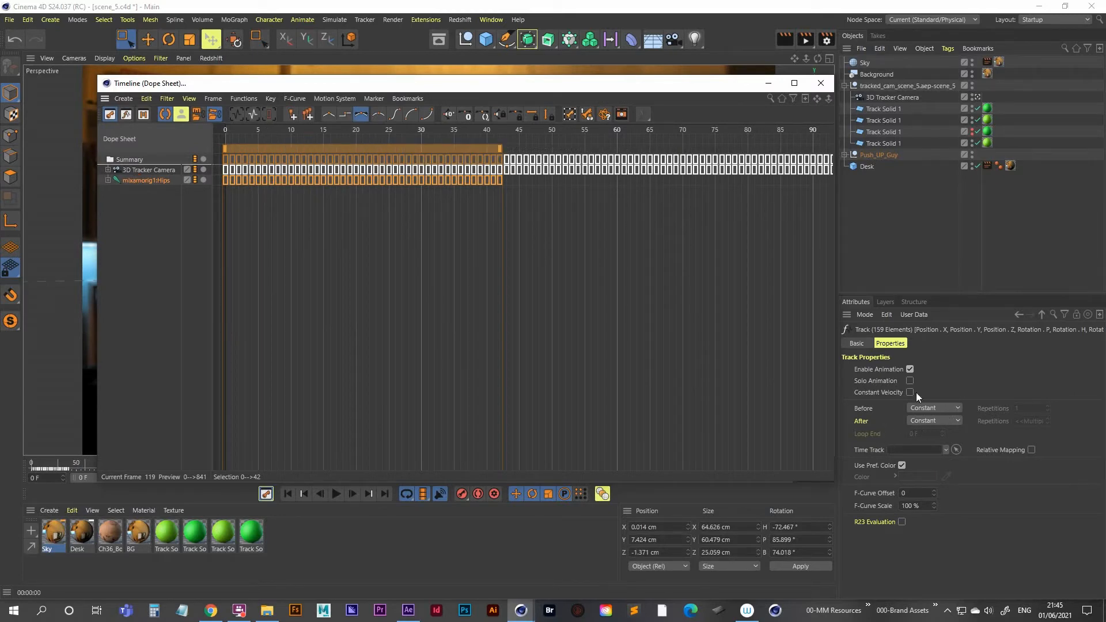
left_click_drag(614, 85, 565, 81)
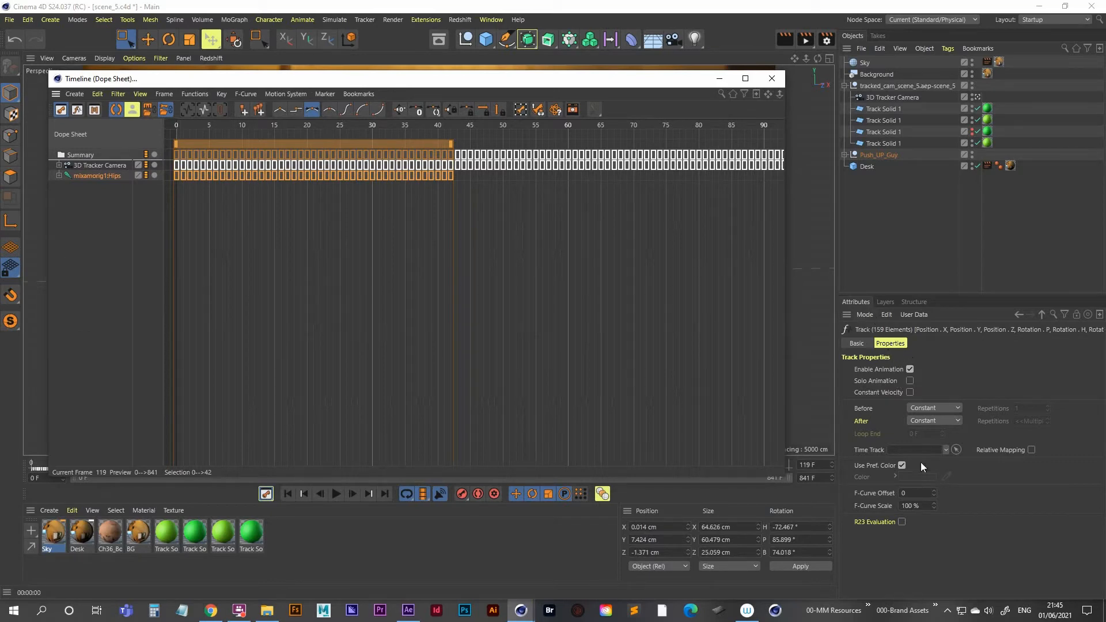
- Make the mixamorig1:Hips tracks continue after their last key with Repeat and 100 repetitions
left_click(929, 422)
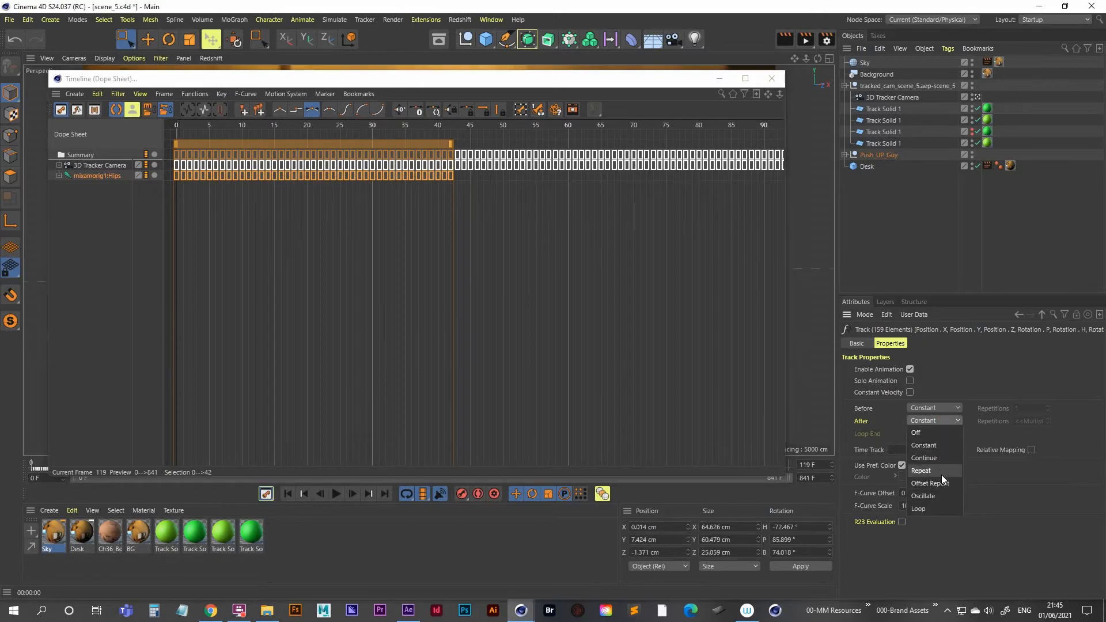
left_click(921, 471)
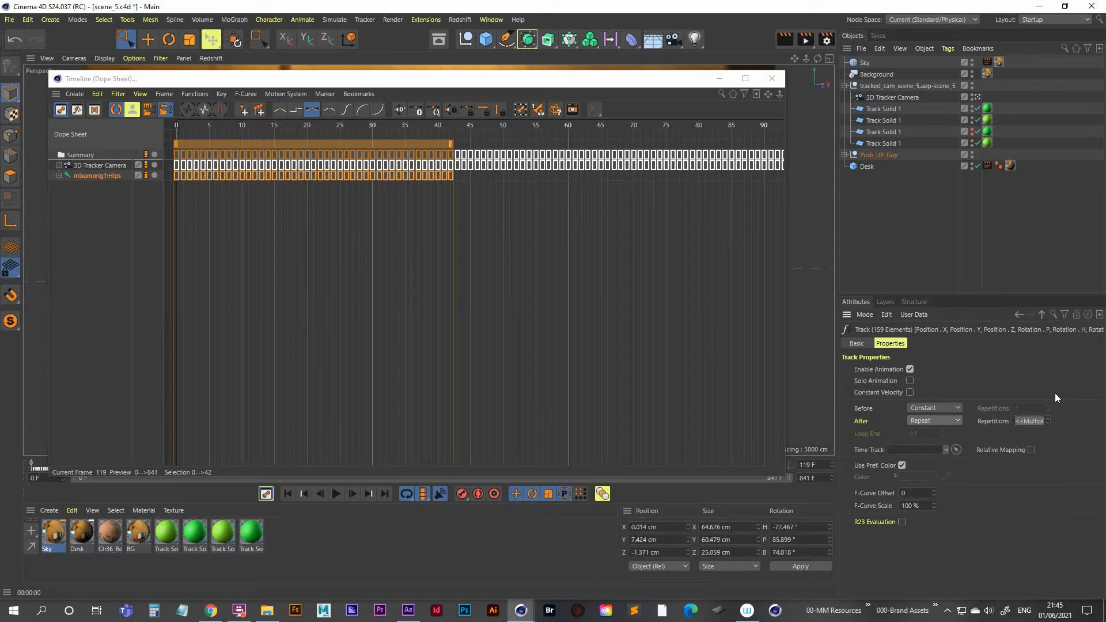
key("0")
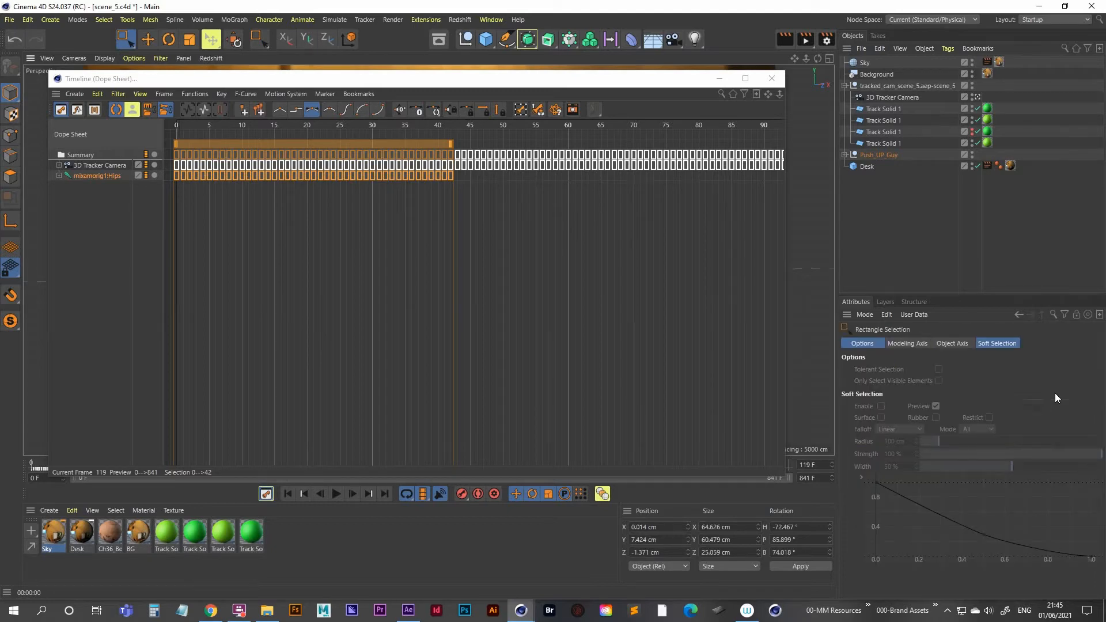
left_click(104, 174)
left_click(1030, 421)
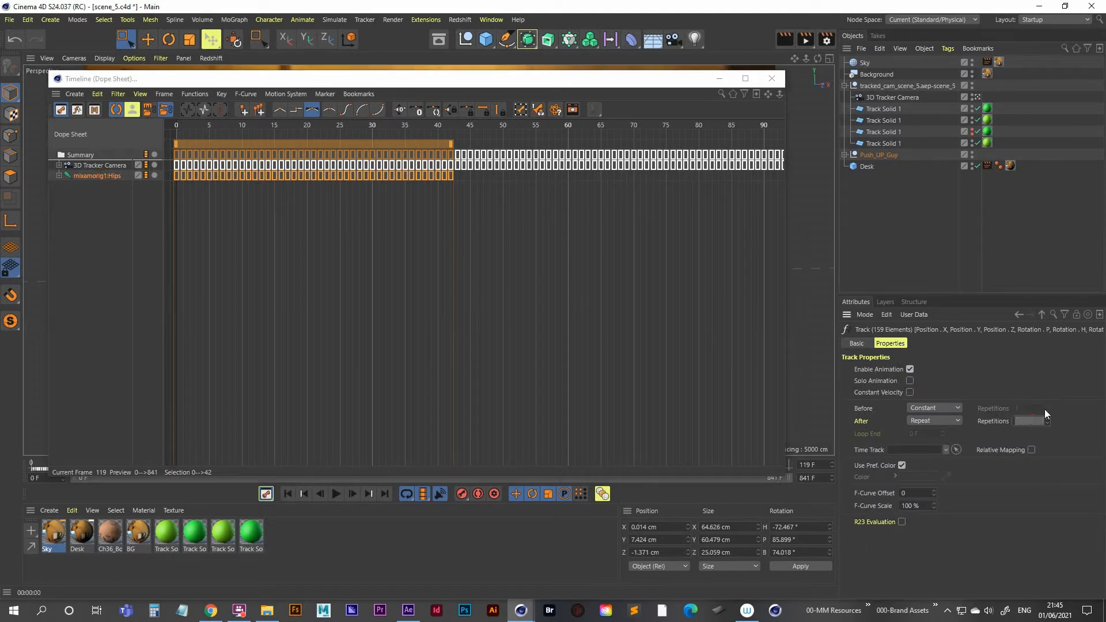
key("Return")
- Put the timeline away and play back the repeated push-ups, ending at frame 370 with nothing selected
left_click(718, 78)
left_click(337, 493)
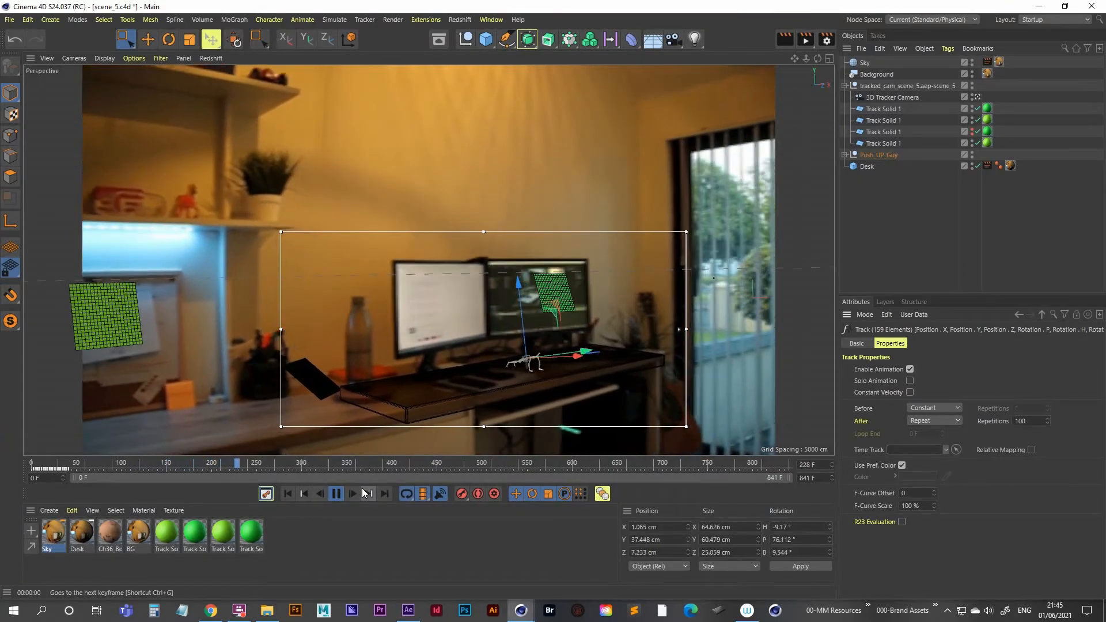
left_click(350, 494)
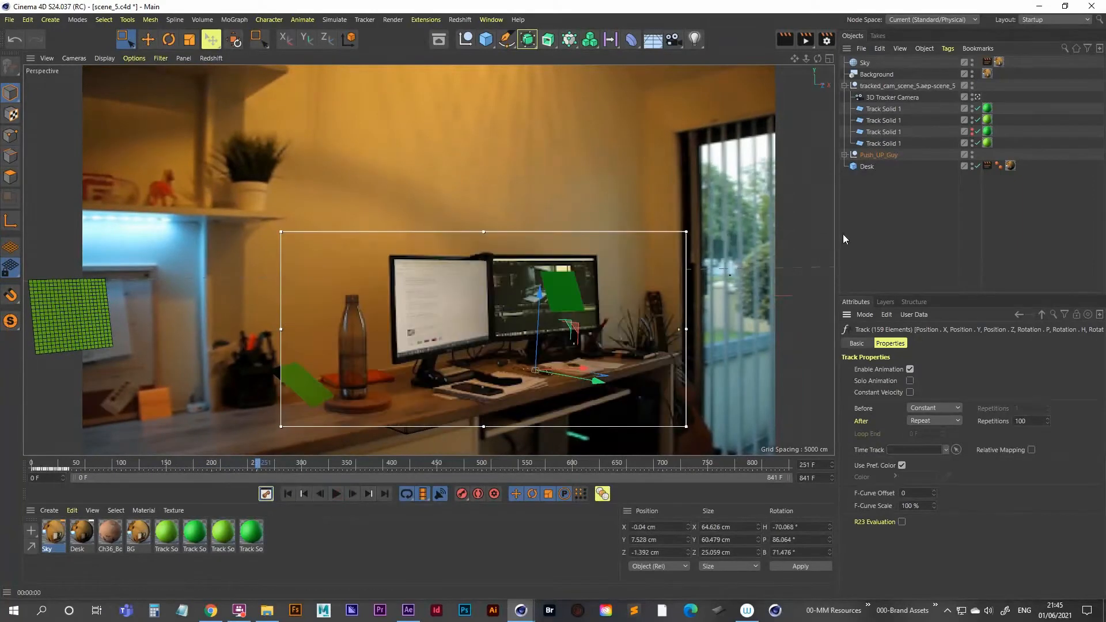
left_click(843, 238)
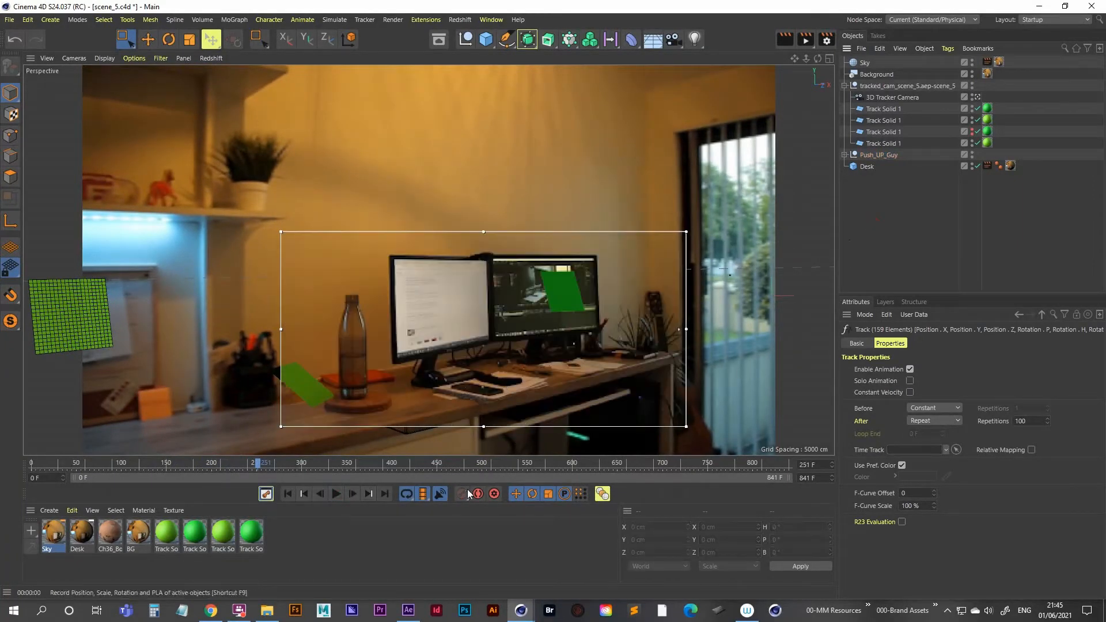
left_click_drag(257, 463, 365, 470)
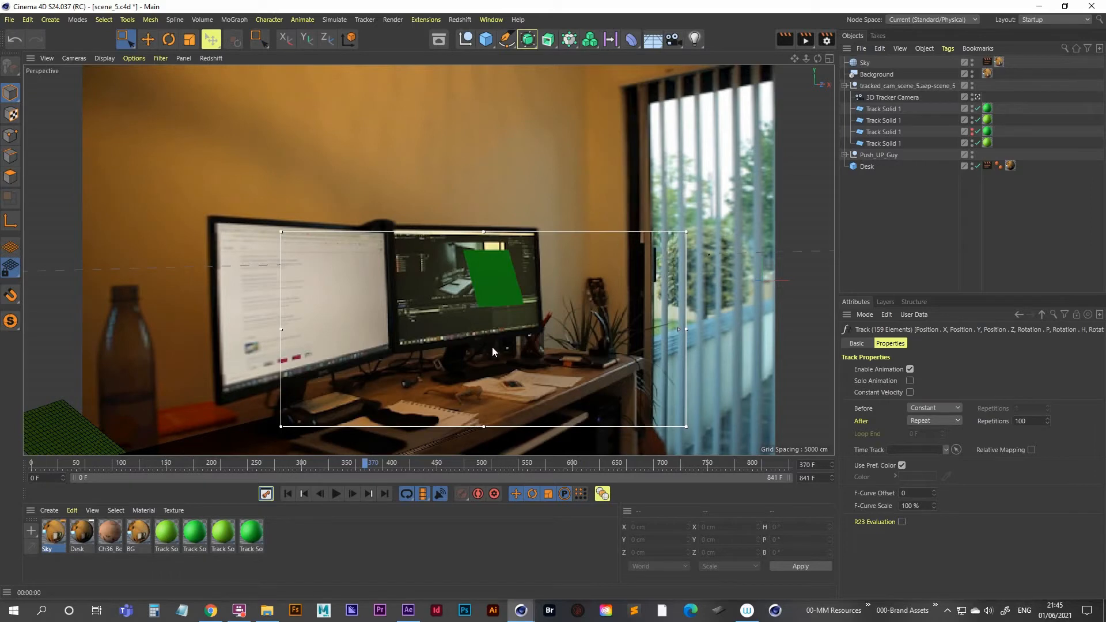
- Leave the 3D Tracker Camera view, inspect the rendered character above the desk, and turn off the interactive render region
left_click(977, 97)
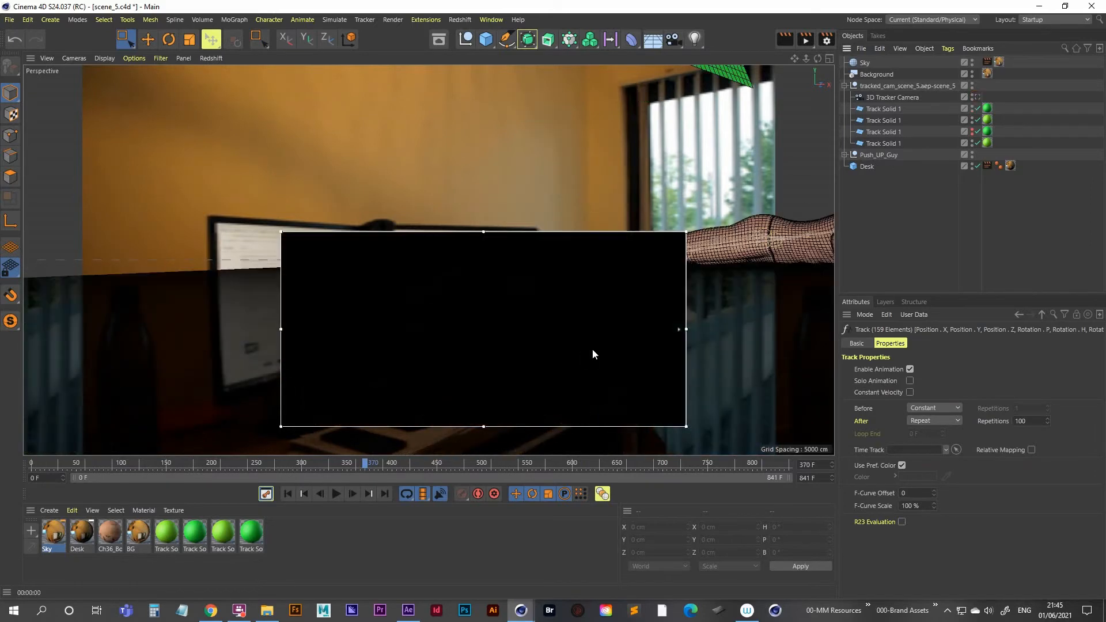
right_click_drag(667, 290, 285, 350, "alt")
mouse_move(442, 318)
left_mouse_down("alt")
mouse_move(472, 338)
mouse_move(494, 331)
mouse_move(460, 318)
left_mouse_up("alt")
right_click_drag(499, 314, 525, 320, "alt")
mouse_move(469, 311)
left_mouse_down("alt")
mouse_move(485, 315)
mouse_move(472, 320)
left_mouse_up("alt")
key("ctrl+r")
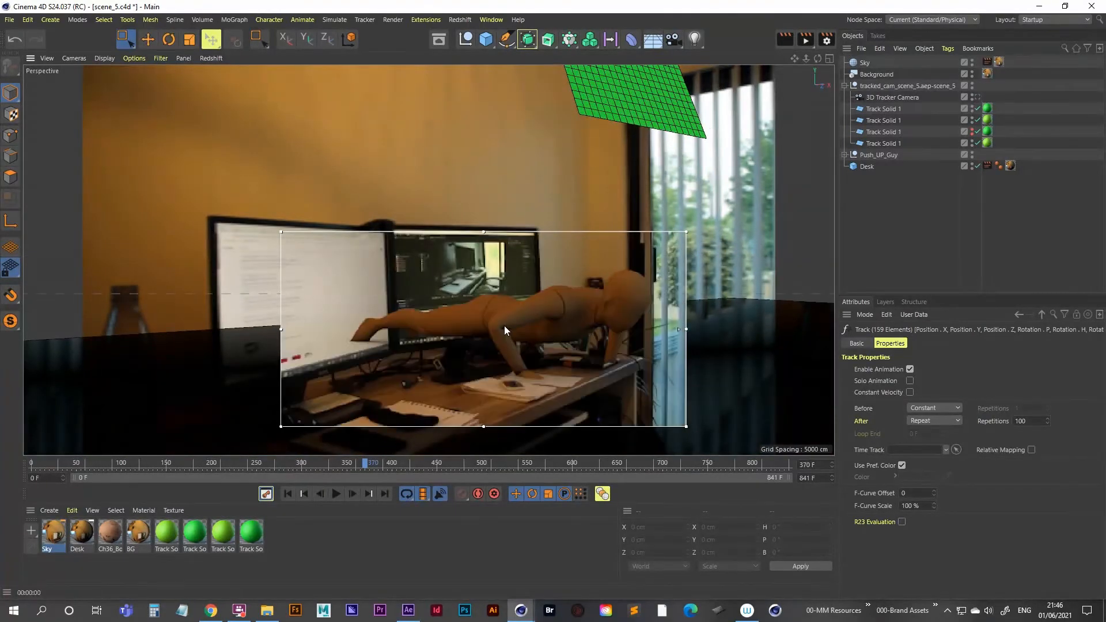
right_click_drag(558, 308, 527, 318, "alt")
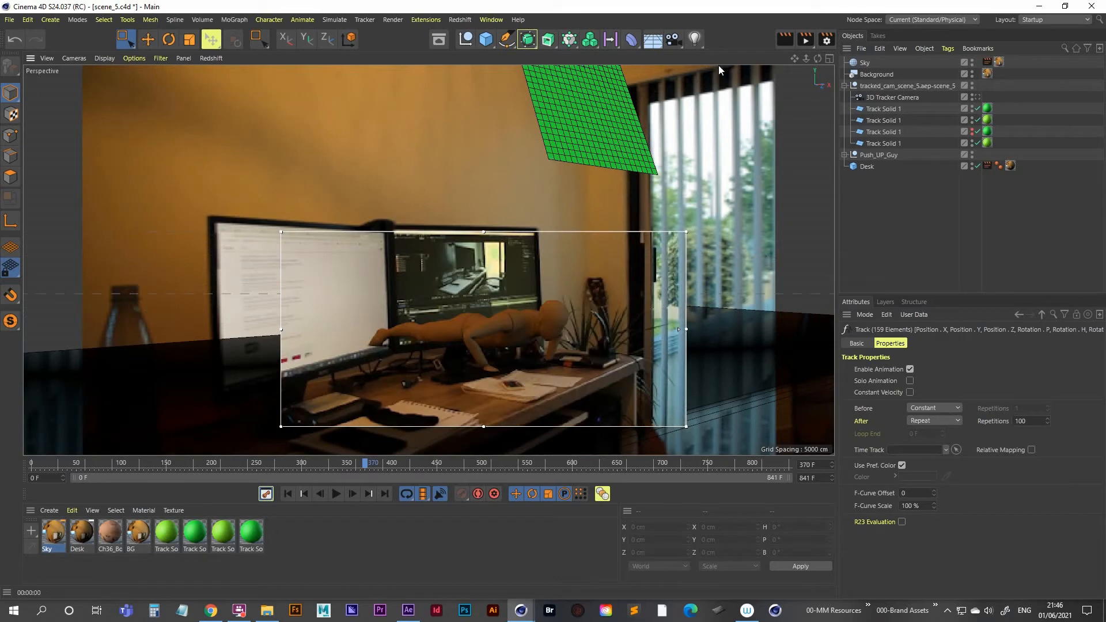
left_click(804, 39)
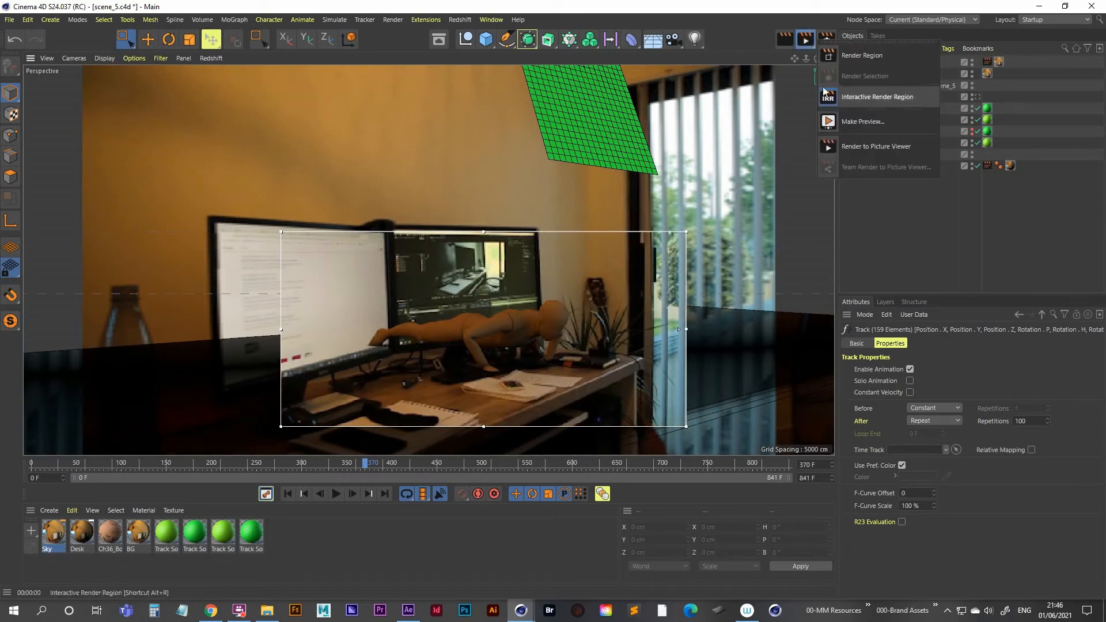
left_click(858, 98)
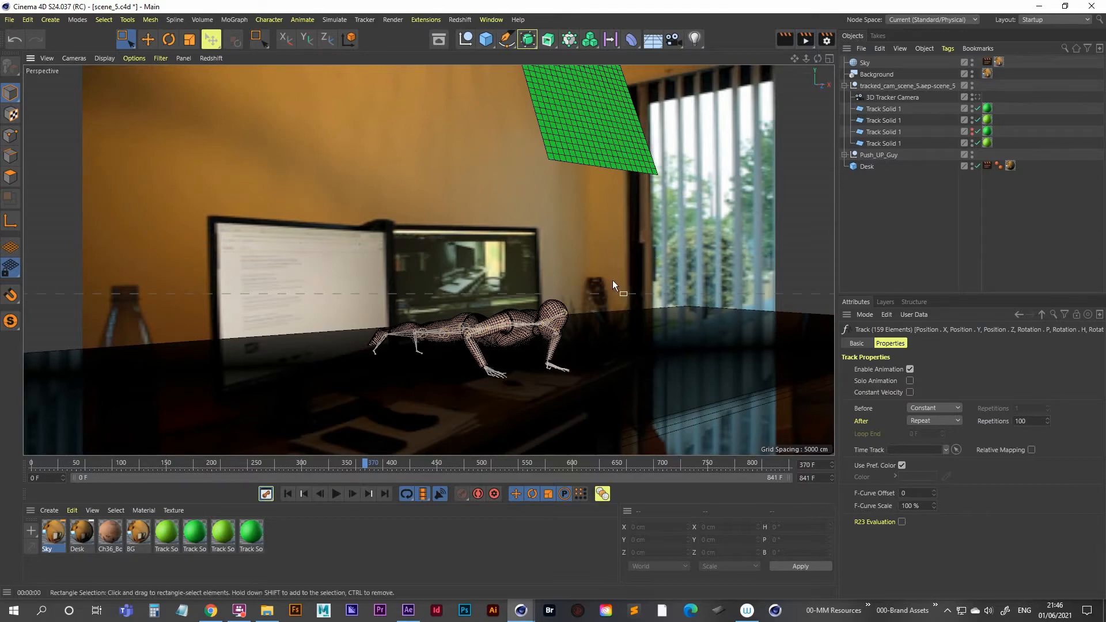
- Make Push_UP_Guy a child of Desk and reset its position and rotation to zero
left_click_drag(870, 152, 872, 166)
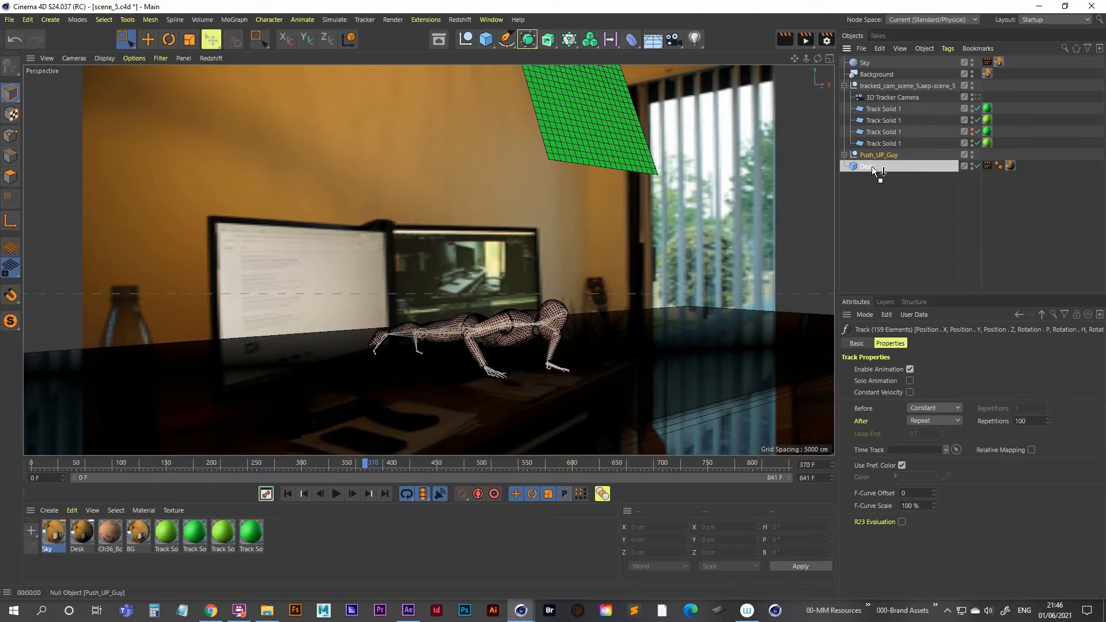
left_click_drag(872, 166, 873, 168)
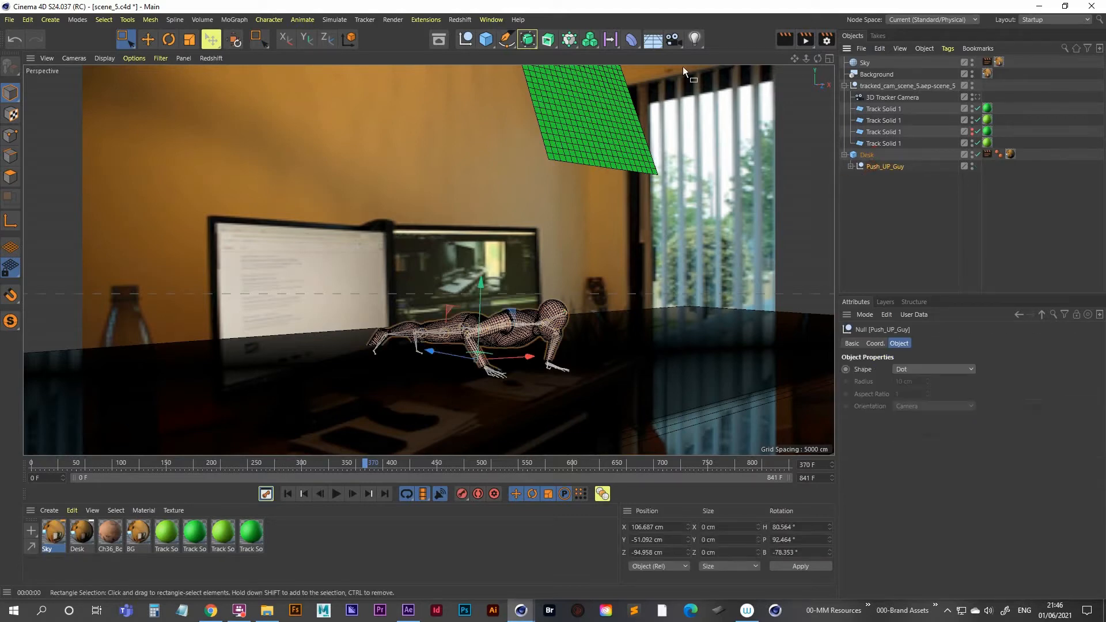
left_click(235, 39)
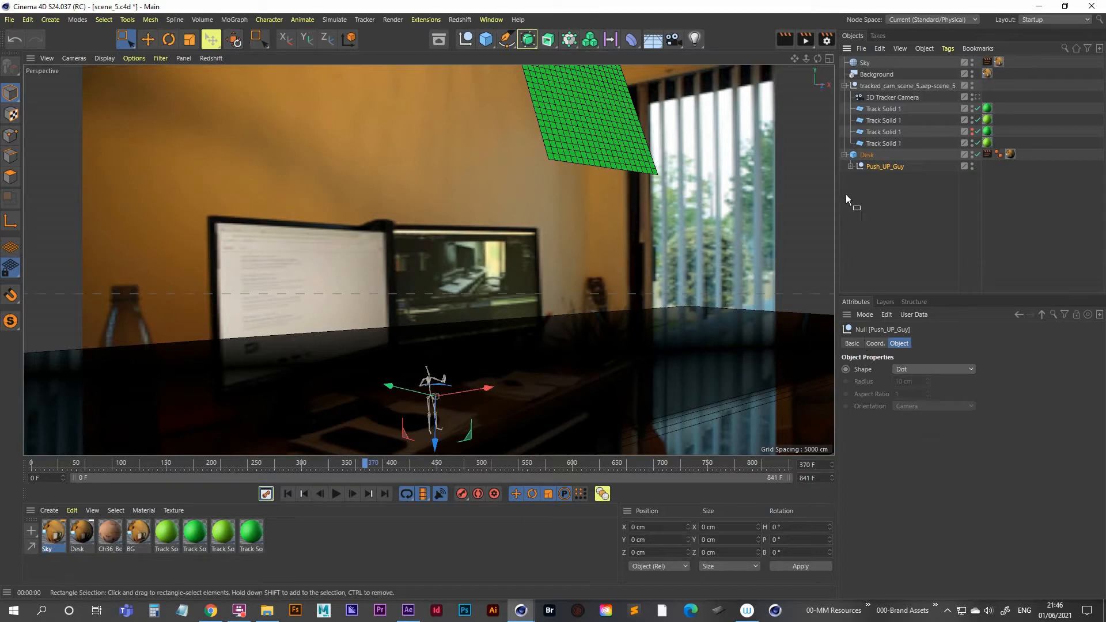
right_click_drag(402, 400, 387, 425, "alt")
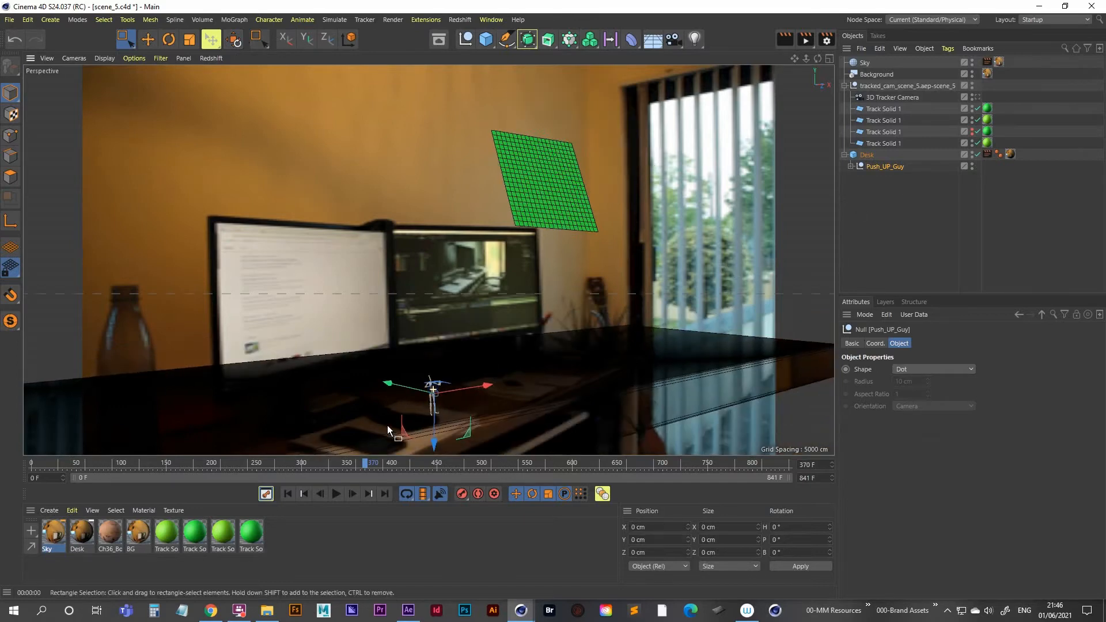
mouse_move(387, 425)
left_mouse_down("alt")
mouse_move(425, 385)
mouse_move(456, 406)
left_mouse_up("alt")
right_click_drag(344, 295, 437, 266, "alt")
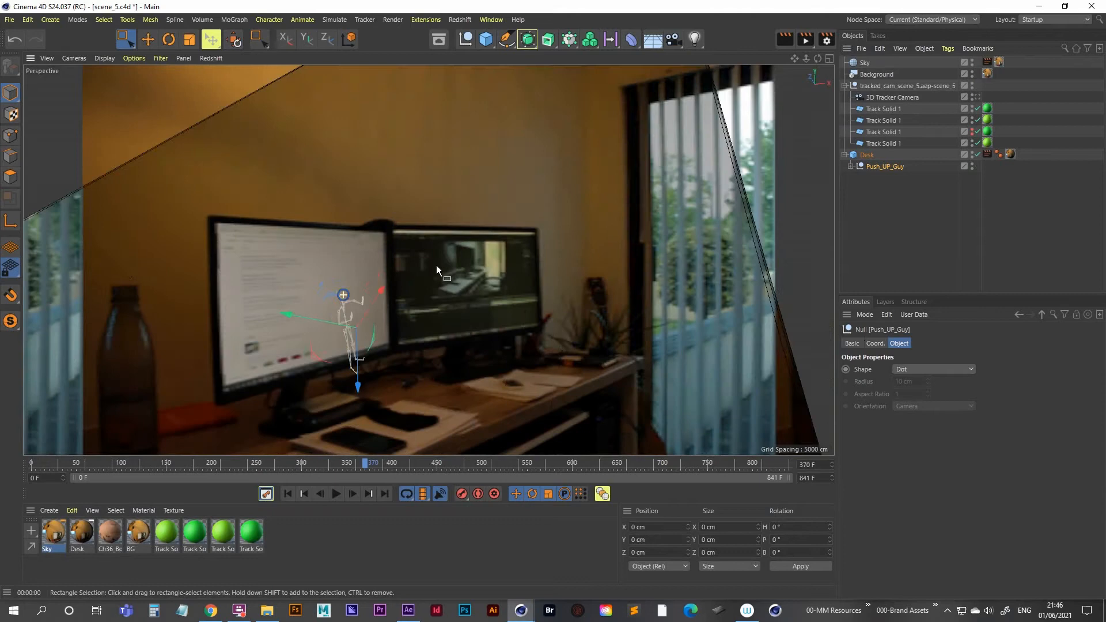
- Undo the coordinate reset and the nesting of Push_UP_Guy under Desk
left_click_drag(436, 265, 365, 382, "alt")
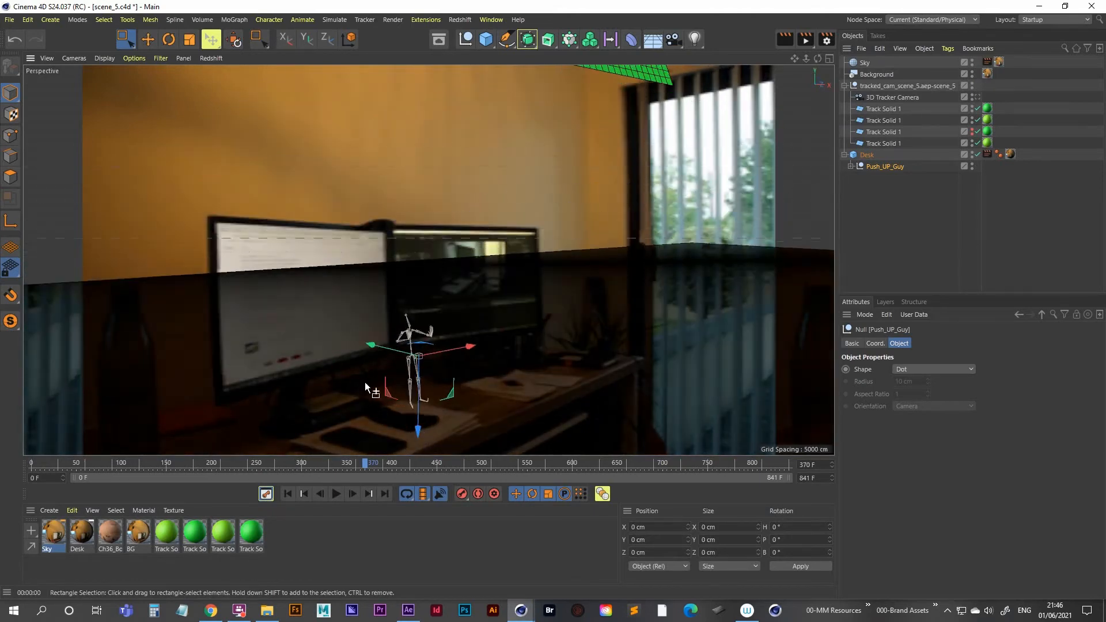
key("ctrl+z")
key("ctrl+z")
key("ctrl+z")
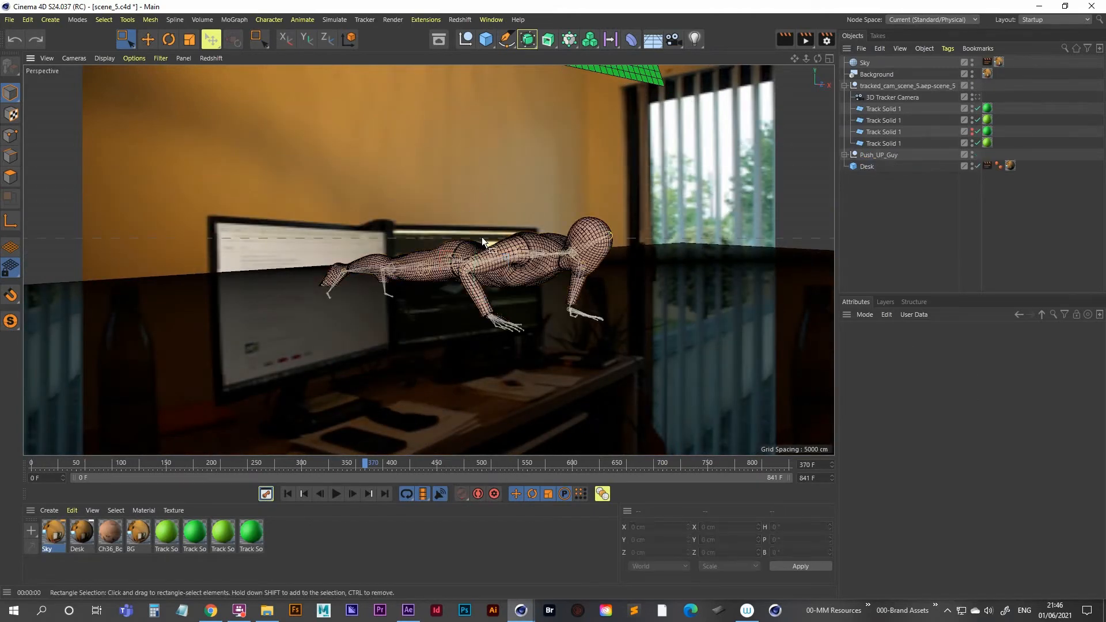
- Bank Push_UP_Guy to about -3.5° and lower it toward the desk to about Y -940.8 cm
left_click(879, 155)
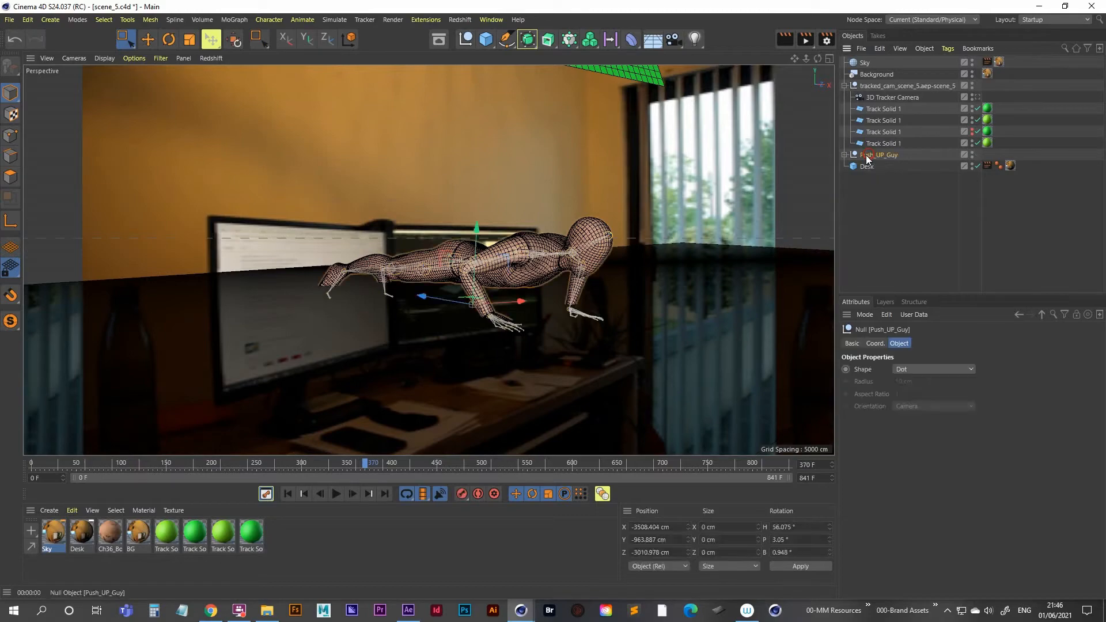
left_click_drag(480, 297, 473, 201, "alt")
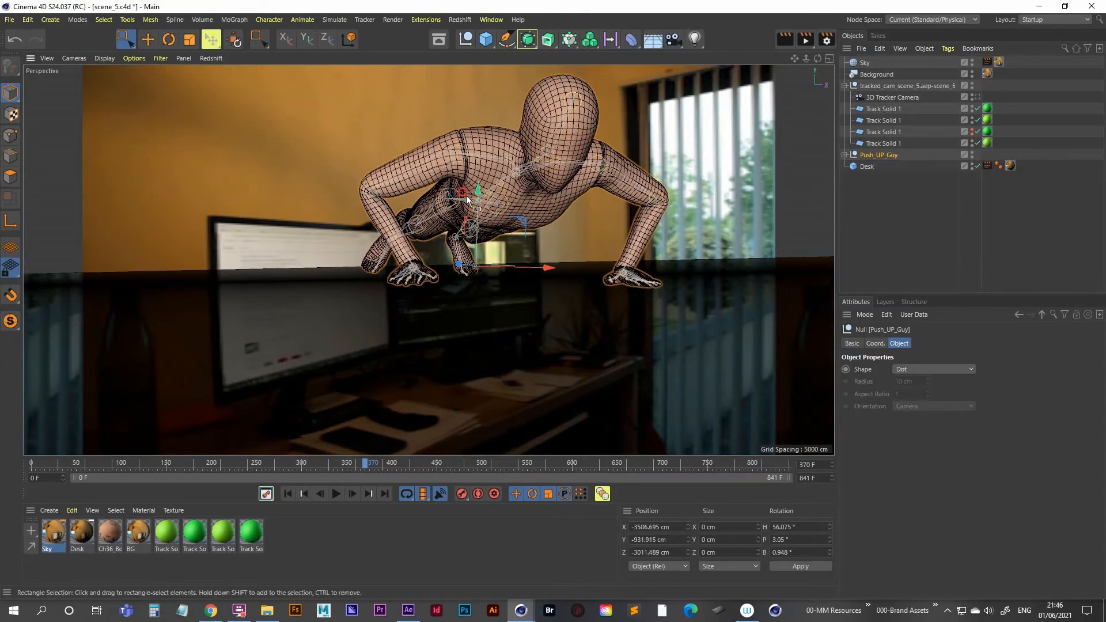
key("r")
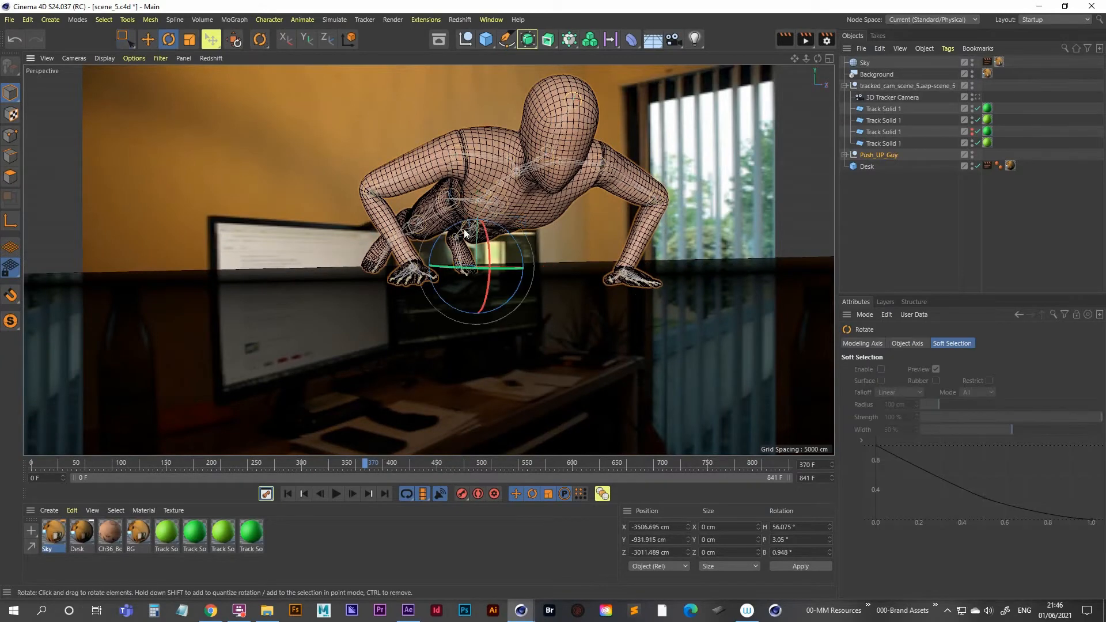
left_click_drag(451, 237, 514, 232, "alt")
key("0")
left_click_drag(479, 185, 473, 192)
left_click_drag(633, 282, 607, 268, "alt")
key("ctrl+shift+z")
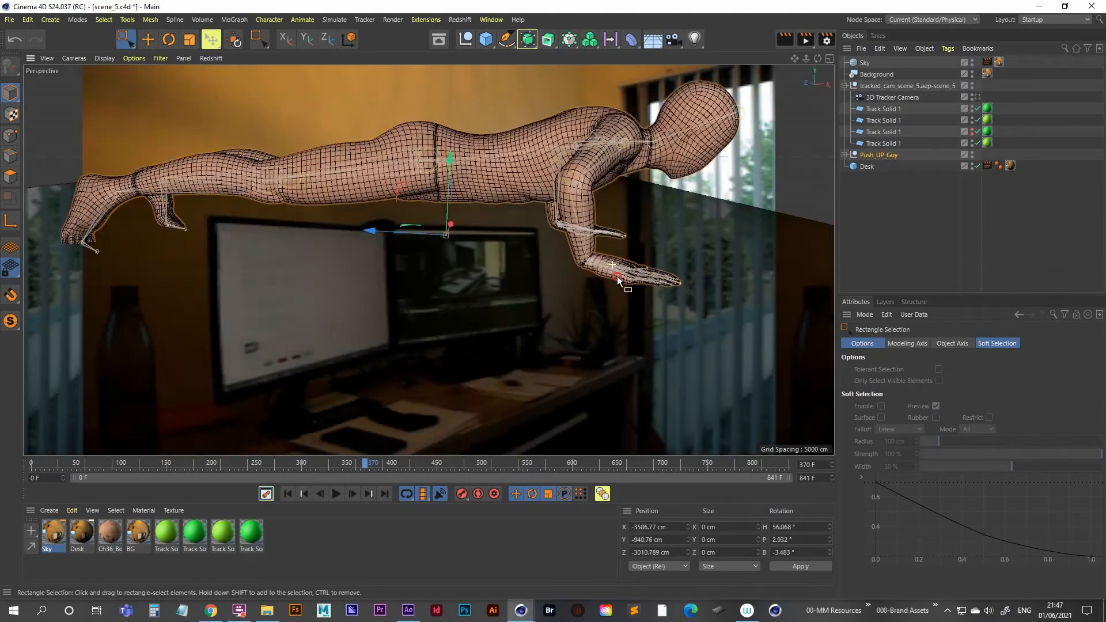
- Pitch Push_UP_Guy to about 4.6° so its hands and feet line up with the desk, and nudge its height to about Y -940 cm
key("r")
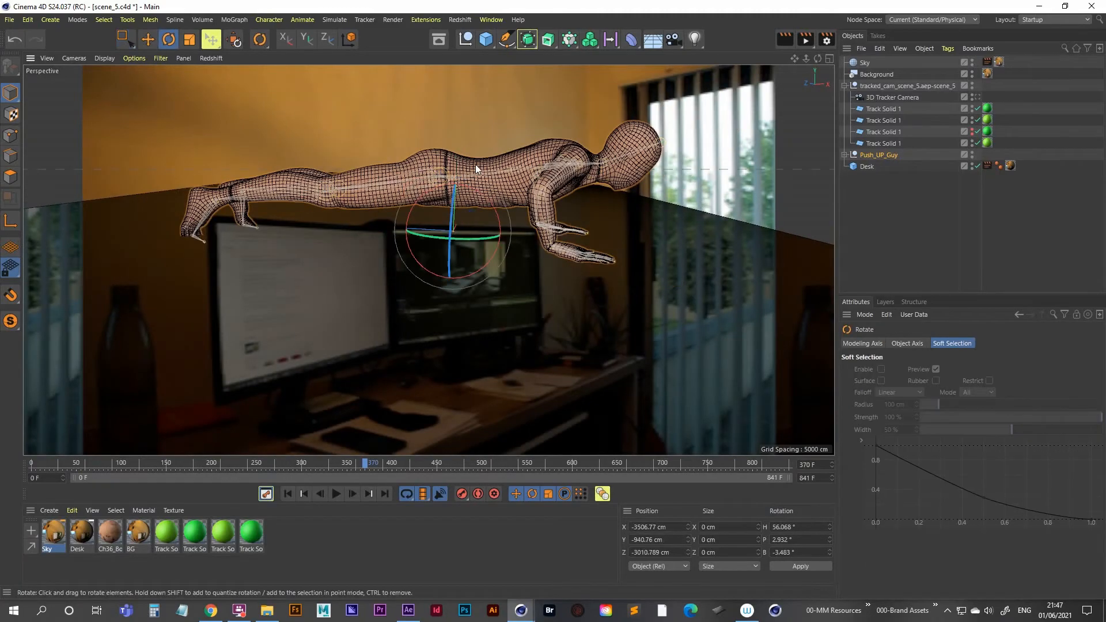
scroll(495, 185, "up", 3)
scroll(495, 199, "up", 4)
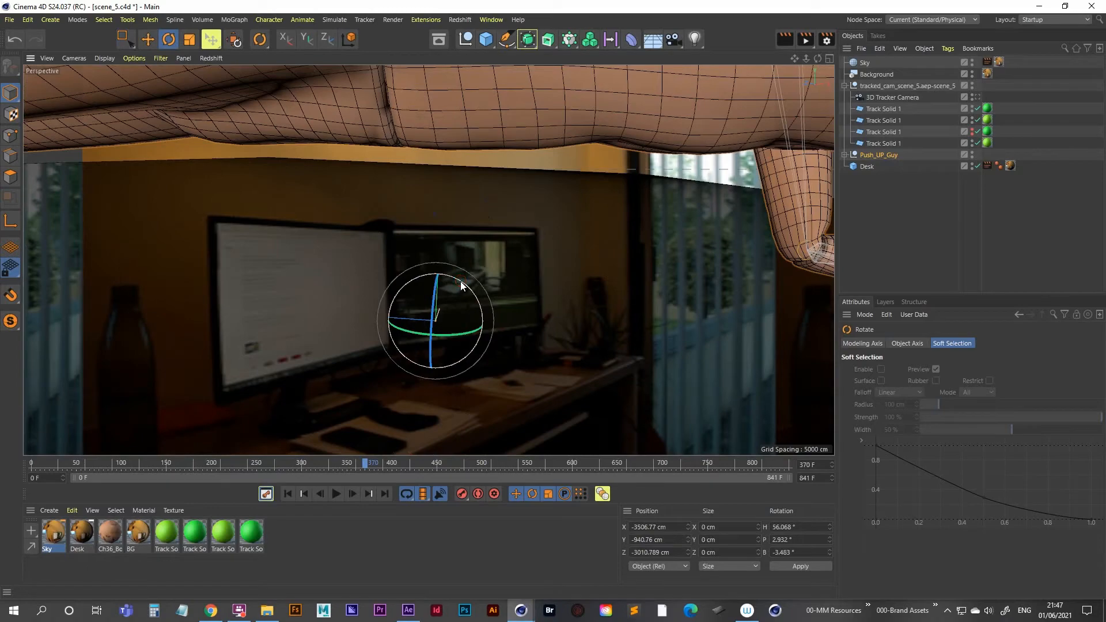
left_click_drag(462, 281, 424, 249)
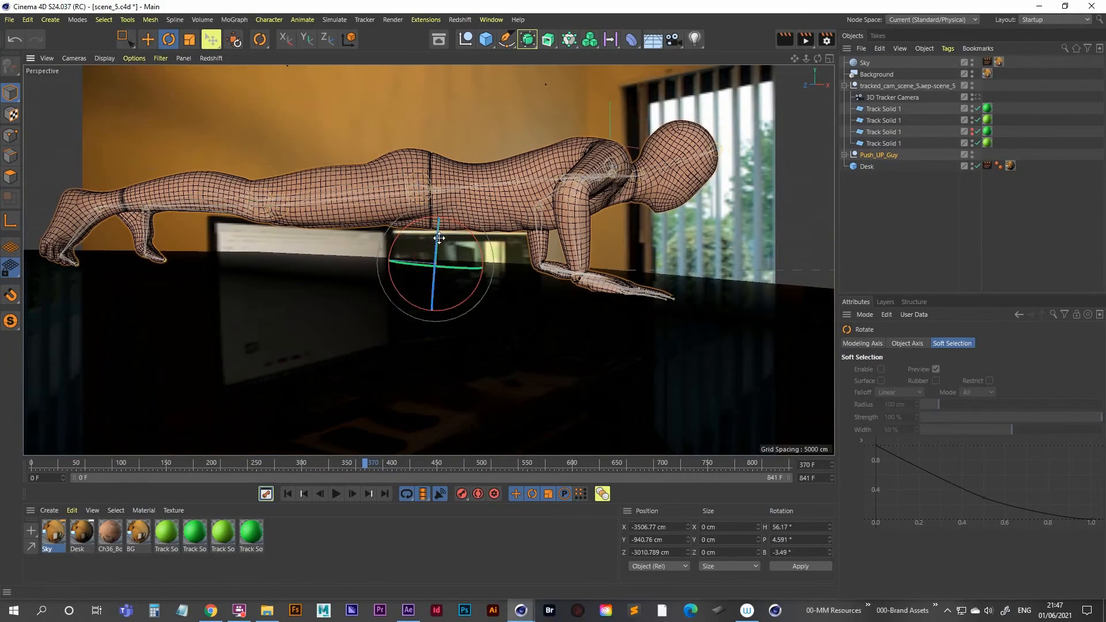
key("0")
left_click_drag(443, 186, 444, 185)
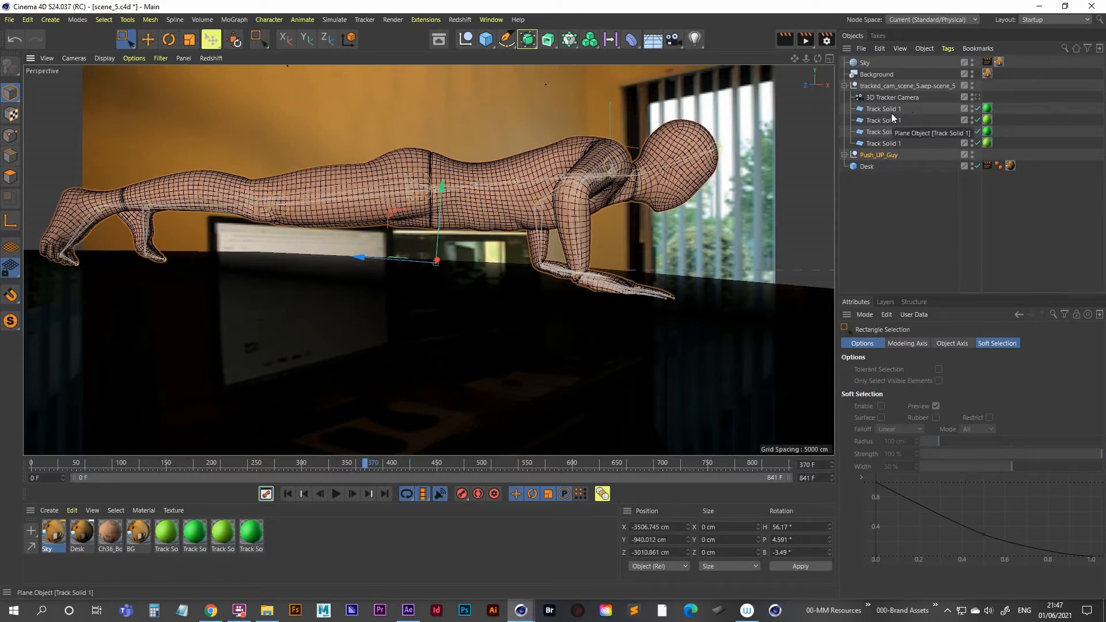
- Look through the 3D Tracker Camera and render frame 370 to the Picture Viewer
left_click(977, 97)
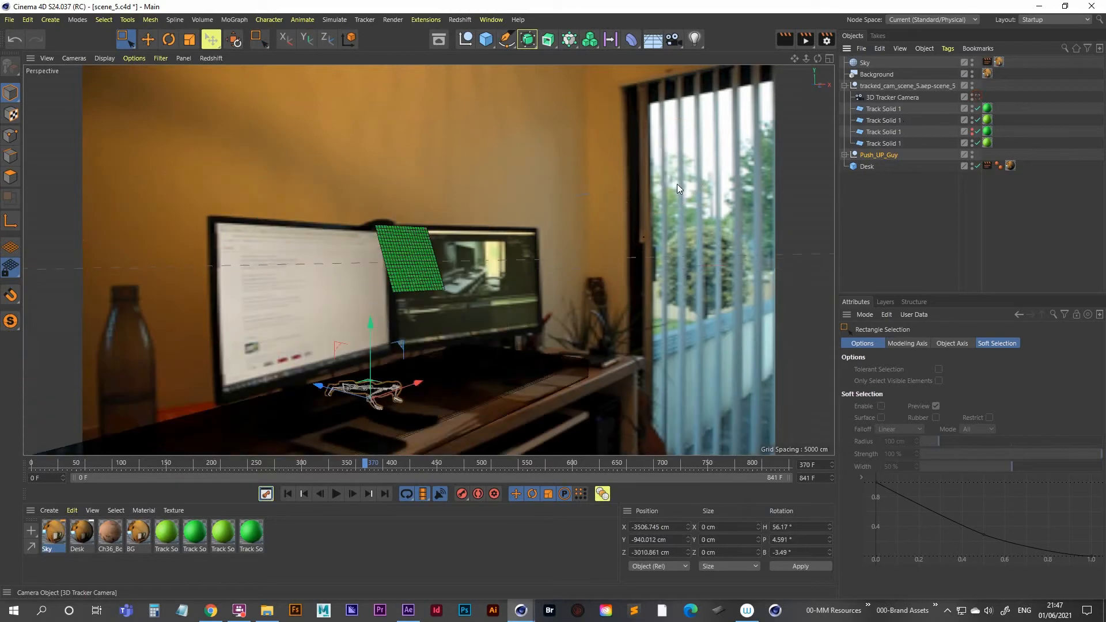
left_click(880, 202)
left_click(806, 38)
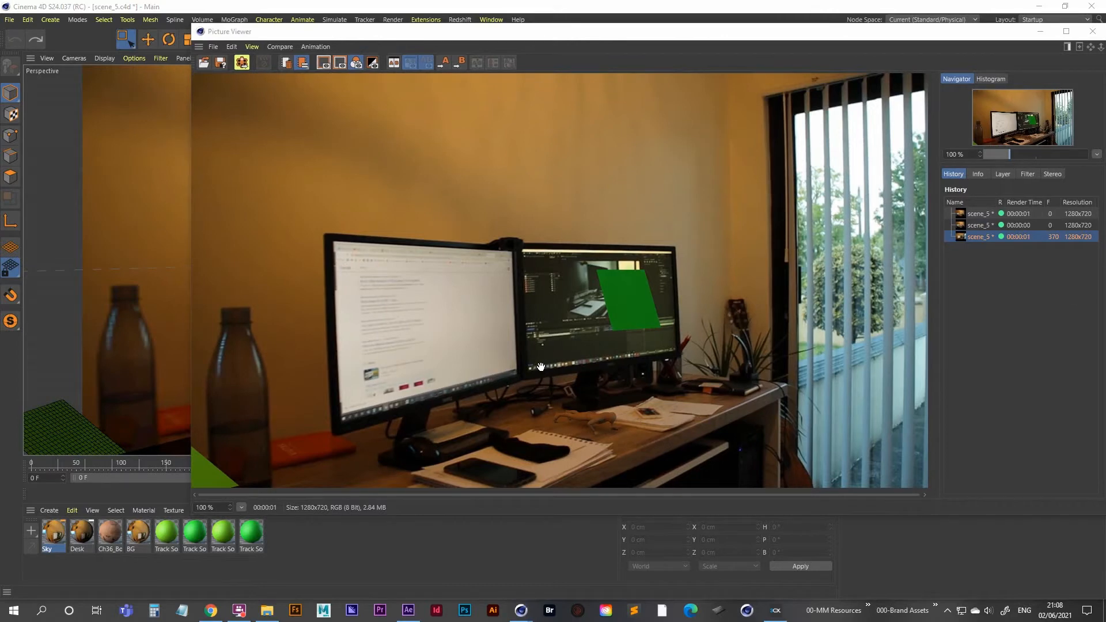
- Put the render preview away, save the project and return the timeline to frame 0
left_click(1037, 35)
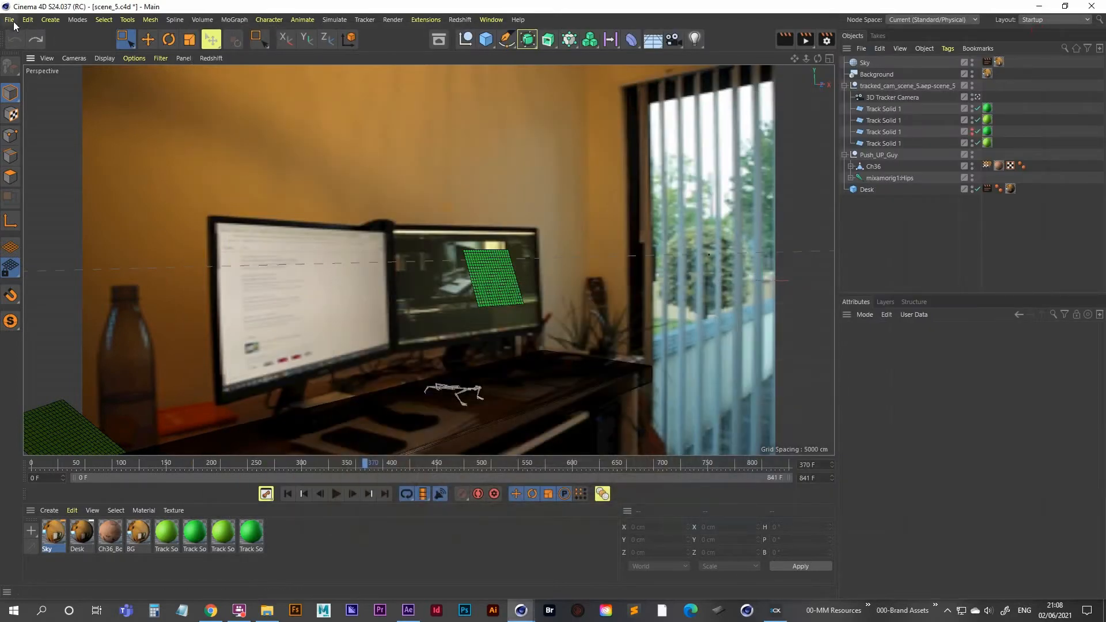
key("ctrl+s")
left_click(286, 493)
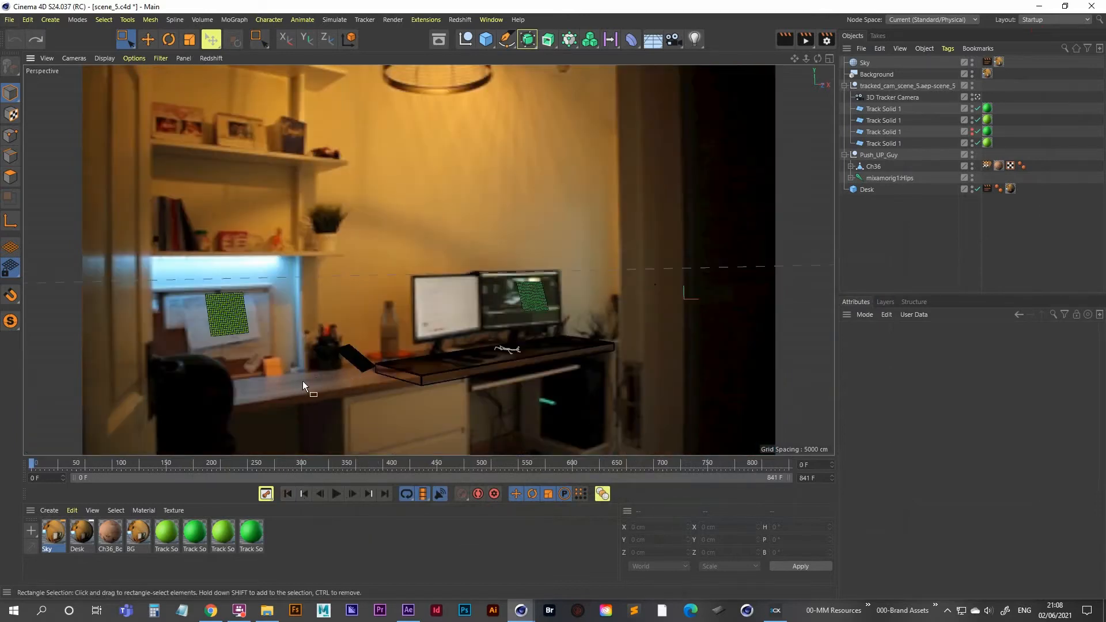
- Merge the Sitting Laughing (1) FBX from the Mocap folder with the existing import settings, without reassigning takes
left_click(9, 20)
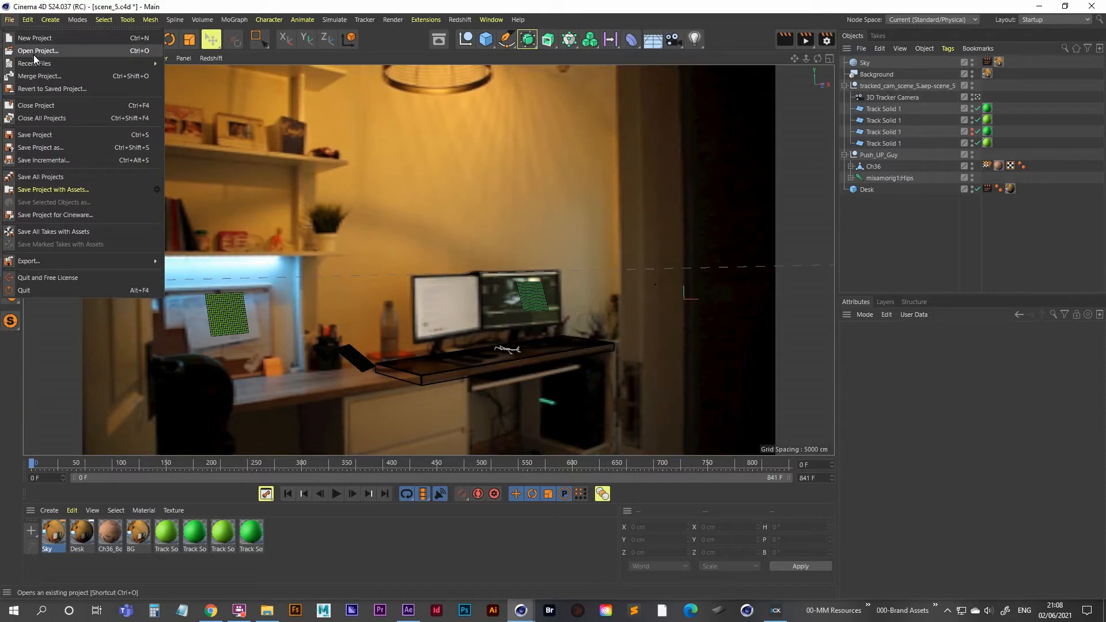
left_click(46, 76)
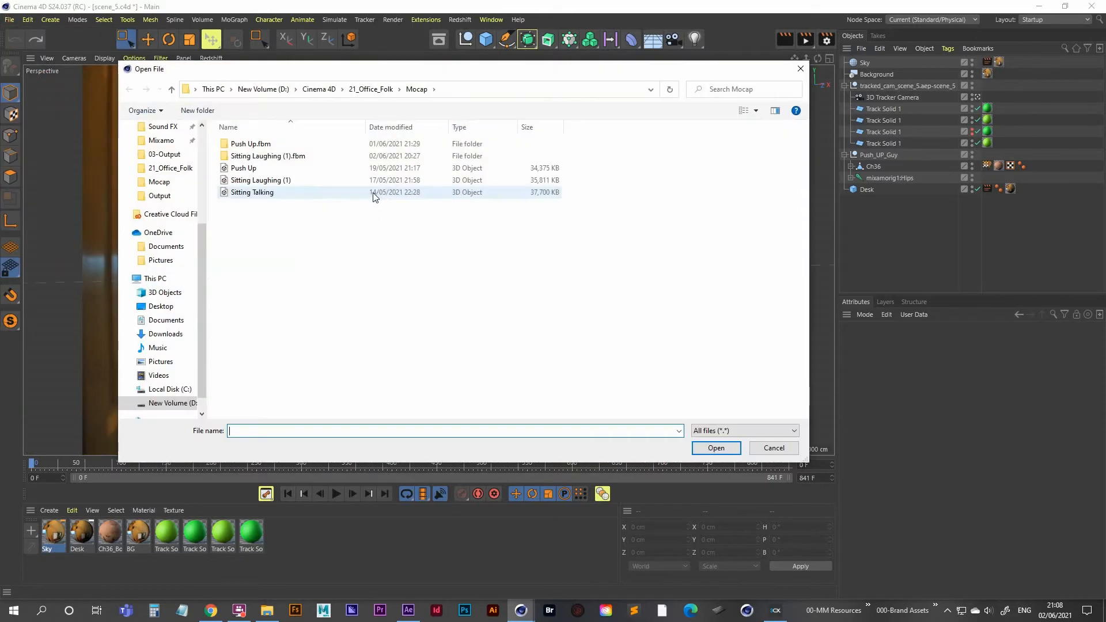
double_click(274, 181)
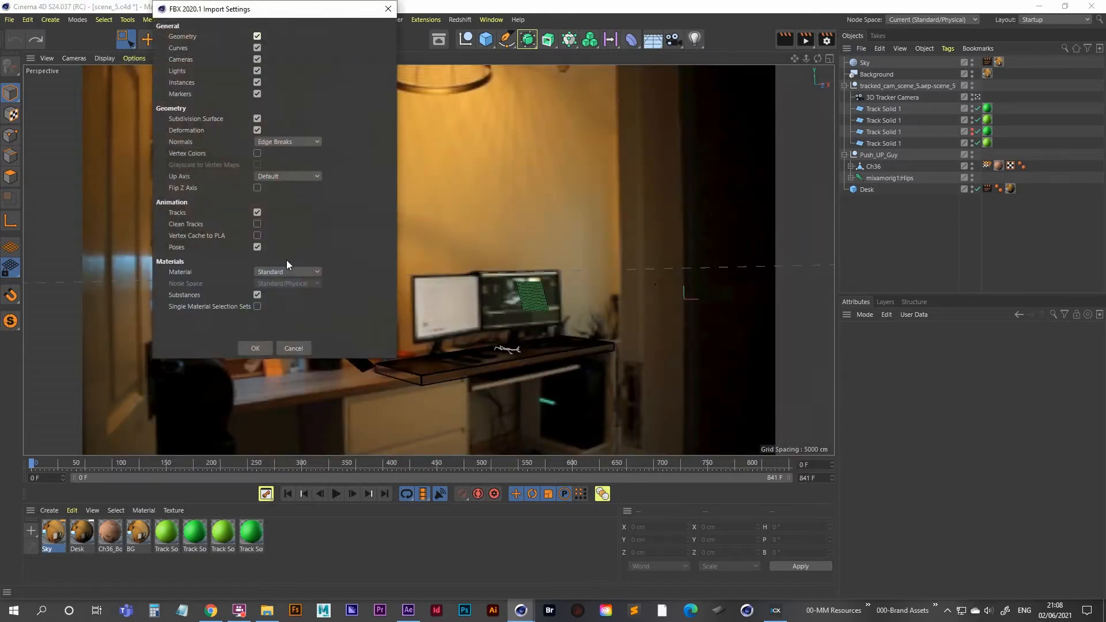
left_click(257, 348)
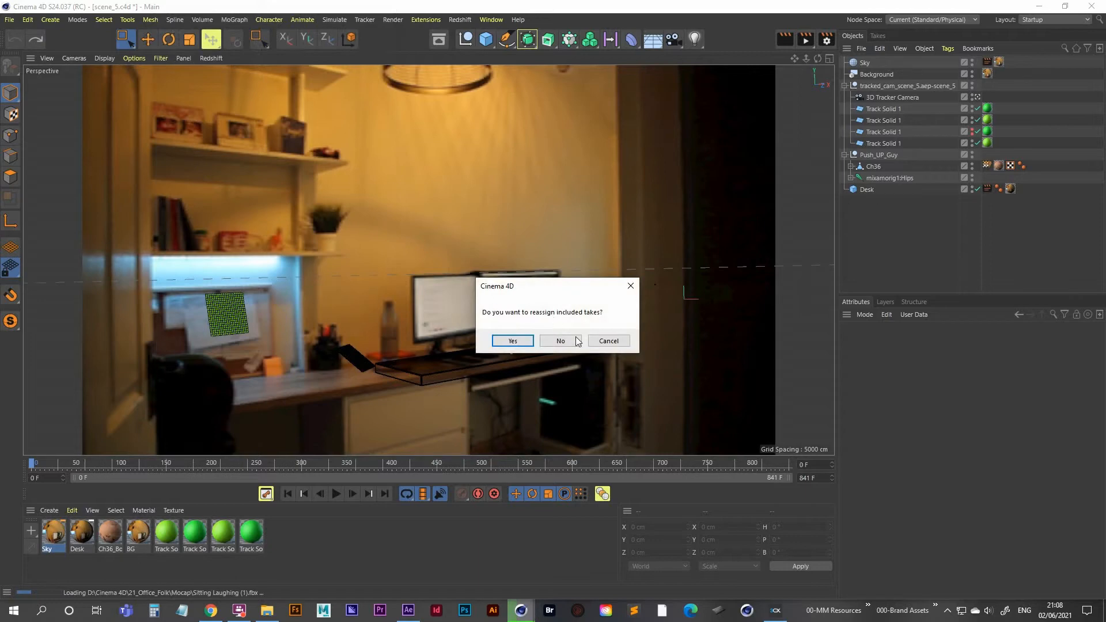
left_click(566, 340)
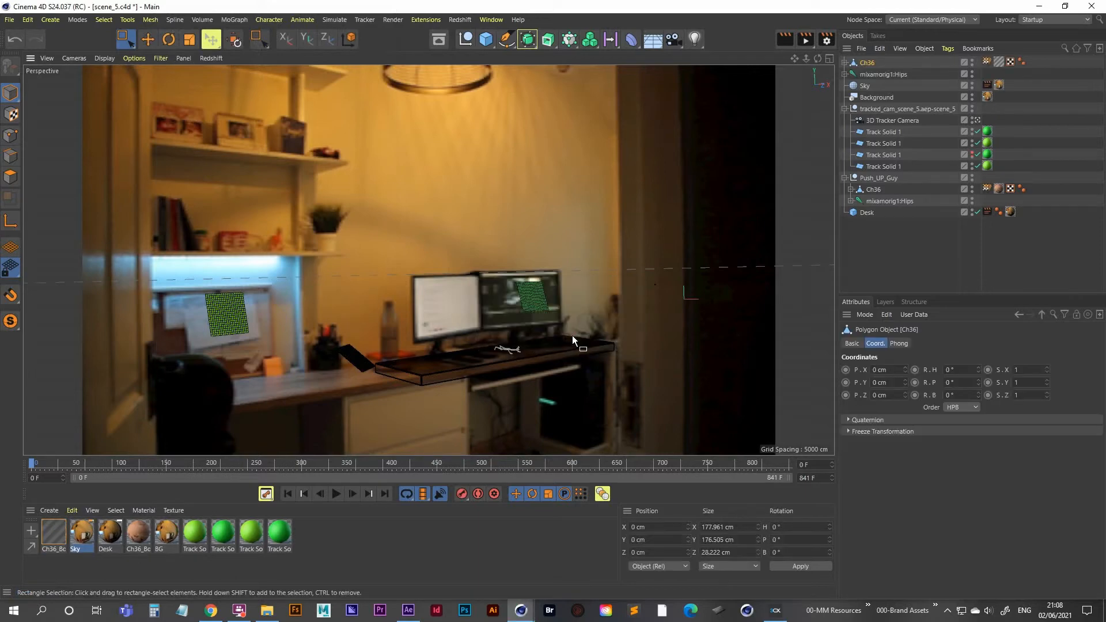
- Group the imported Ch36 mesh and mixamorig:Hips rig under a null named Sitting_Talking
left_click(874, 76, "ctrl")
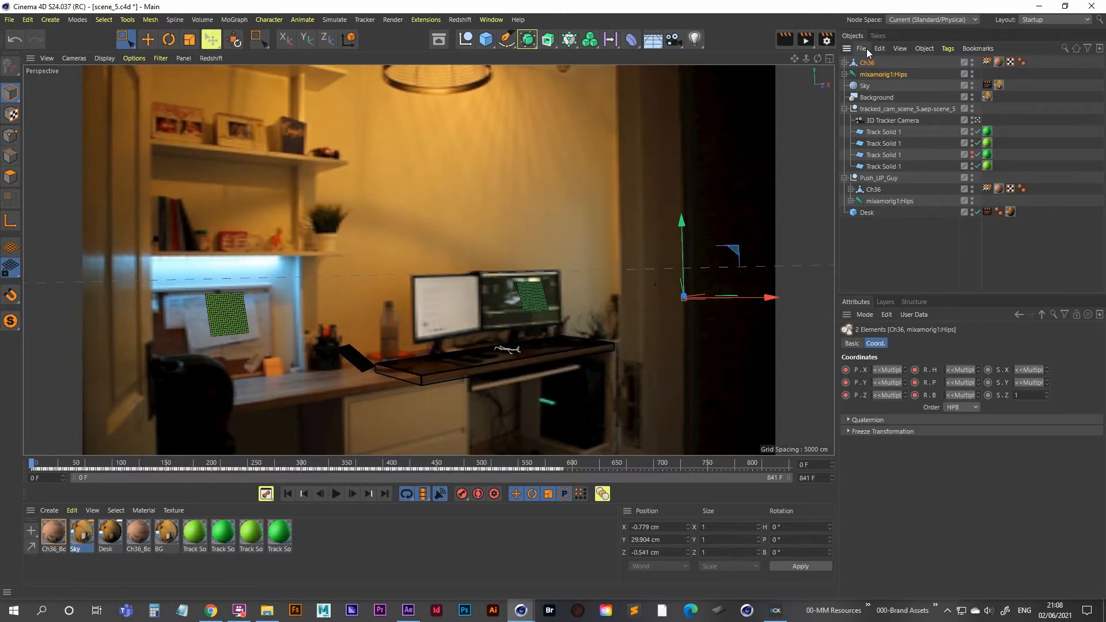
key("alt+g")
double_click(867, 63)
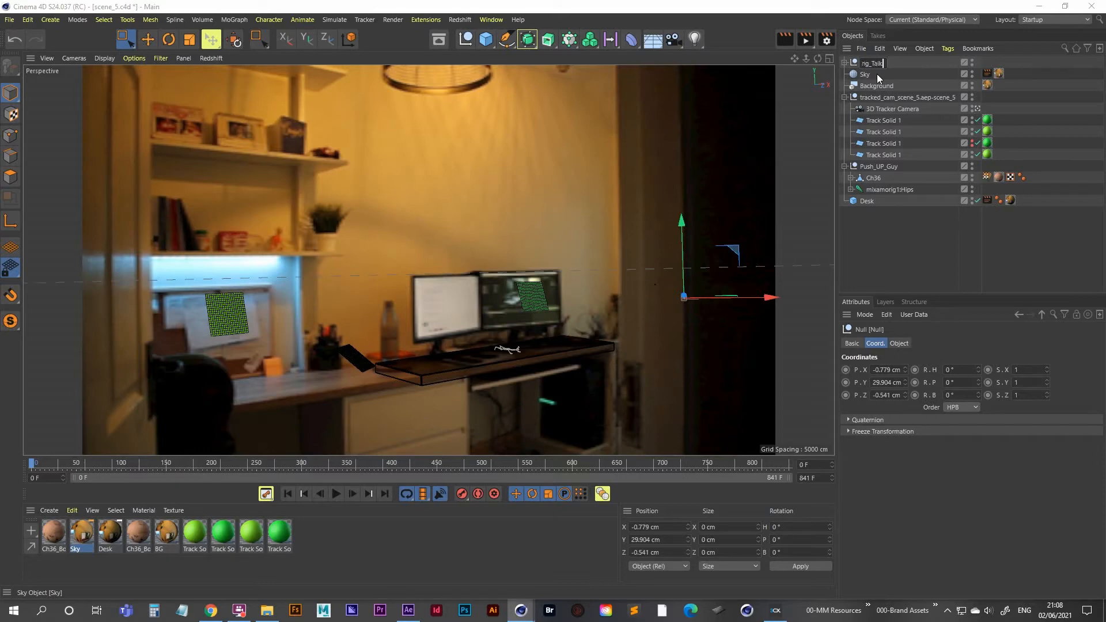
type("Sitting_Talking")
key("Return")
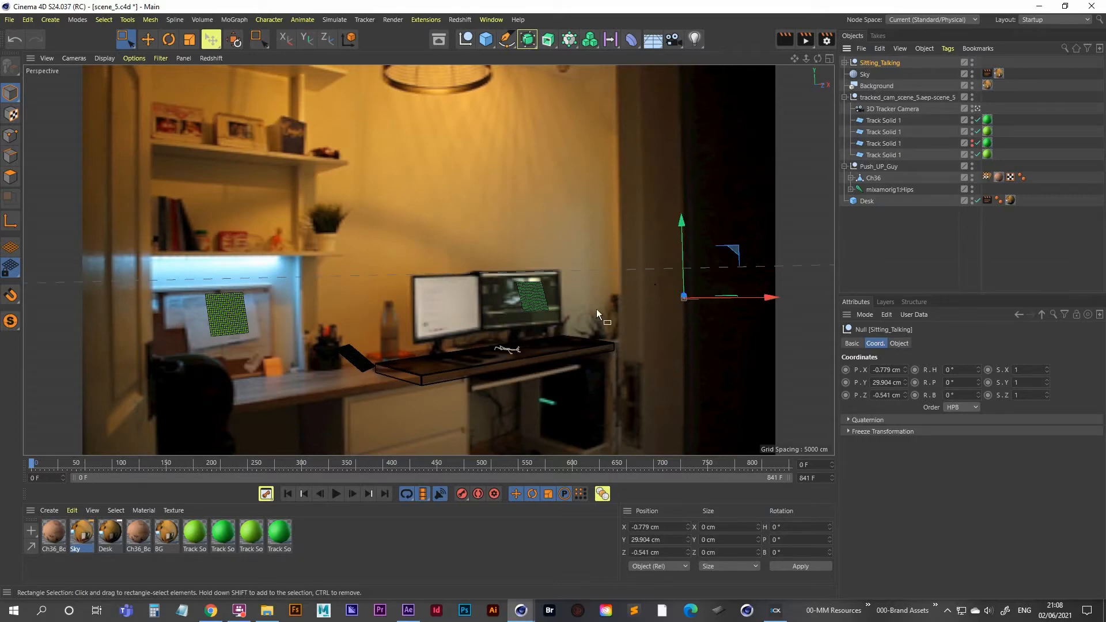
- Match Sitting_Talking's transform to Push_UP_Guy by nesting it there, resetting its coordinates and moving it back to the top level
left_click_drag(880, 65, 885, 169)
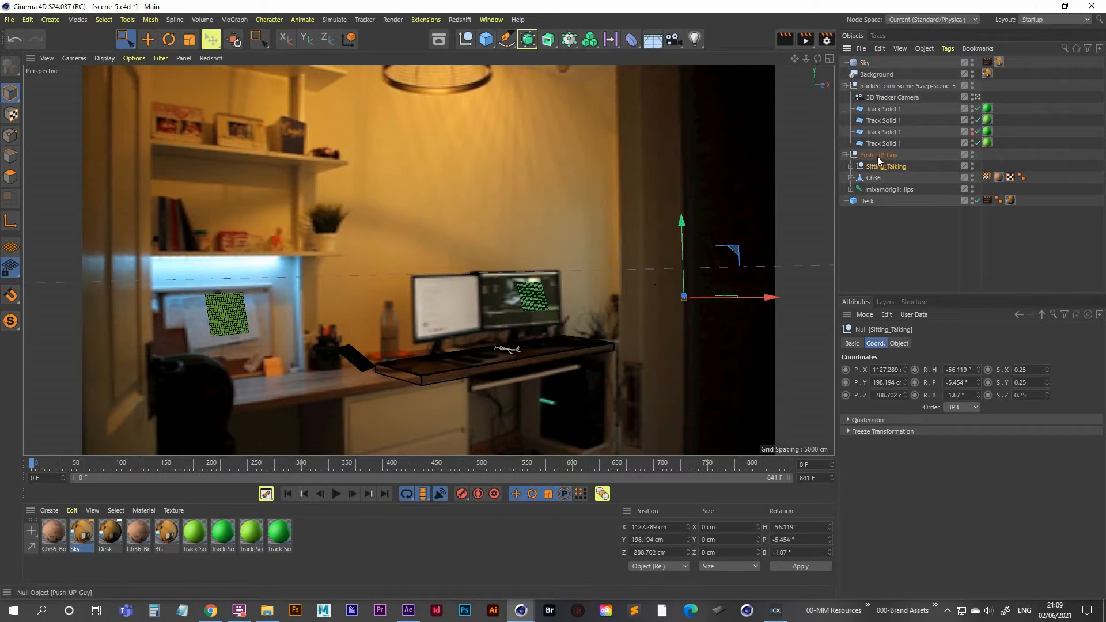
left_click(234, 40)
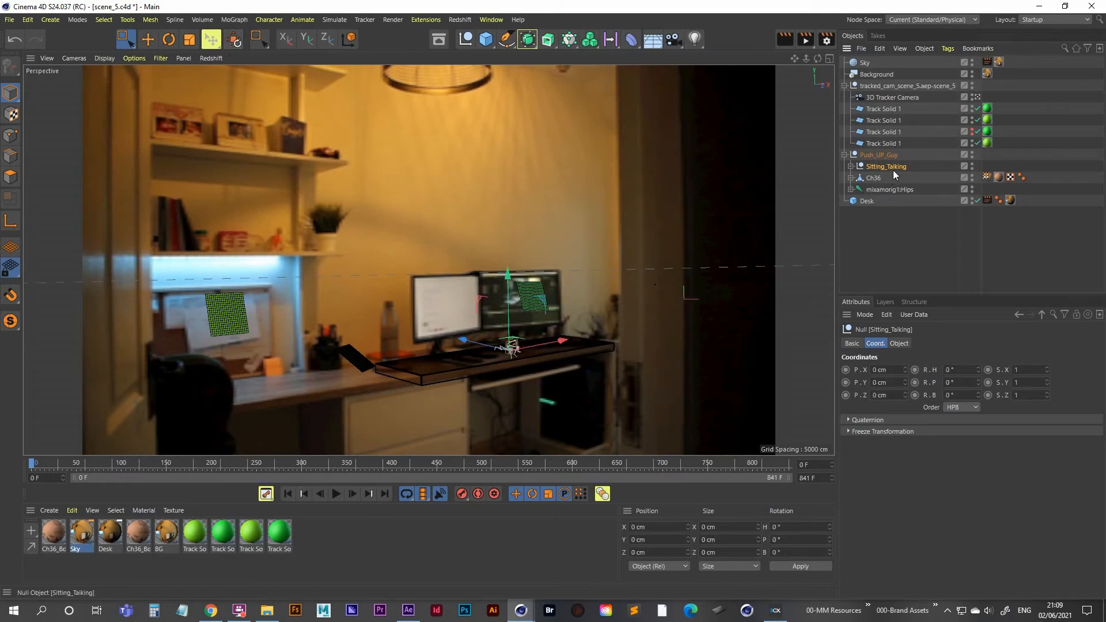
left_click_drag(891, 167, 897, 260)
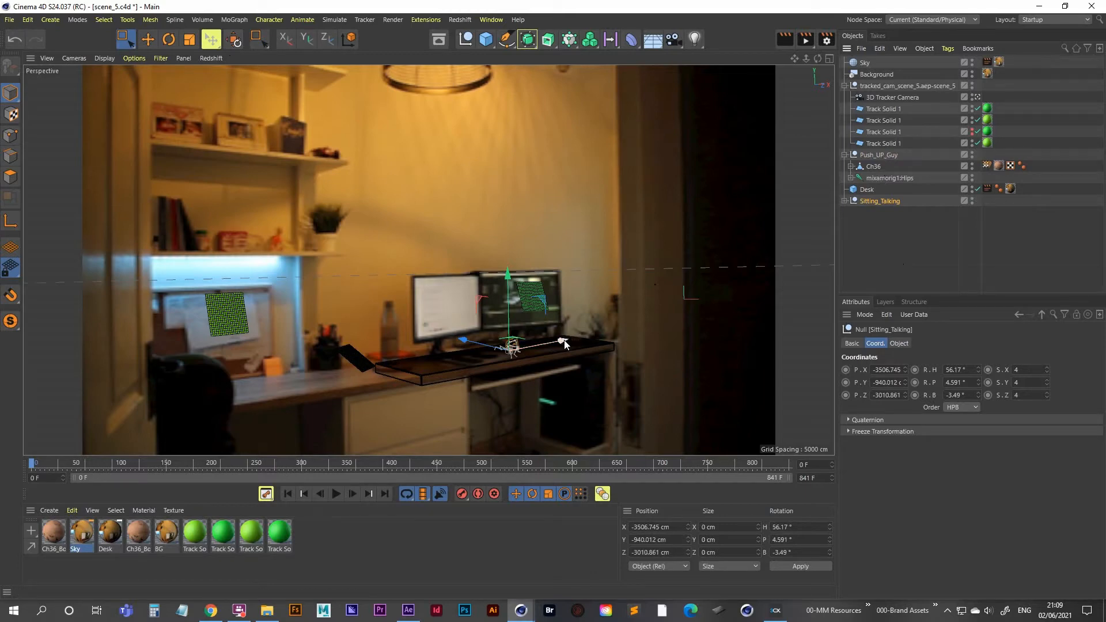
- Move Sitting_Talking along the desk toward the chair, to about X -6852, Y -1177, Z -6634 cm
left_click_drag(564, 344, 356, 381)
left_click_drag(271, 378, 254, 374)
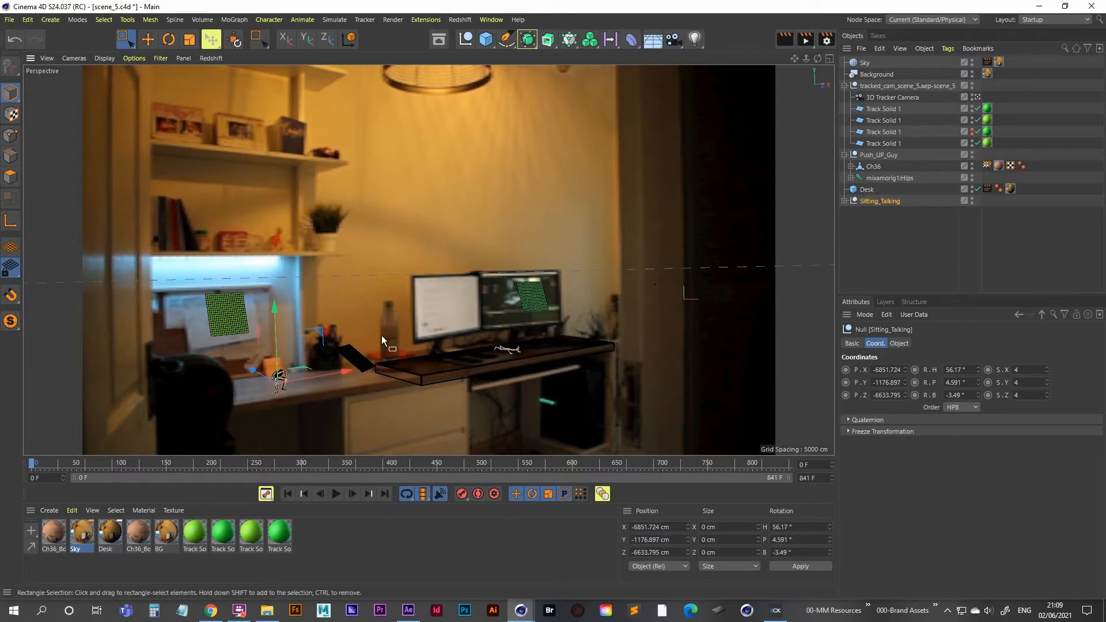
- Duplicate Desk along its length to beneath the sitting figure and shorten the copy to about 2209 cm
left_click(866, 190)
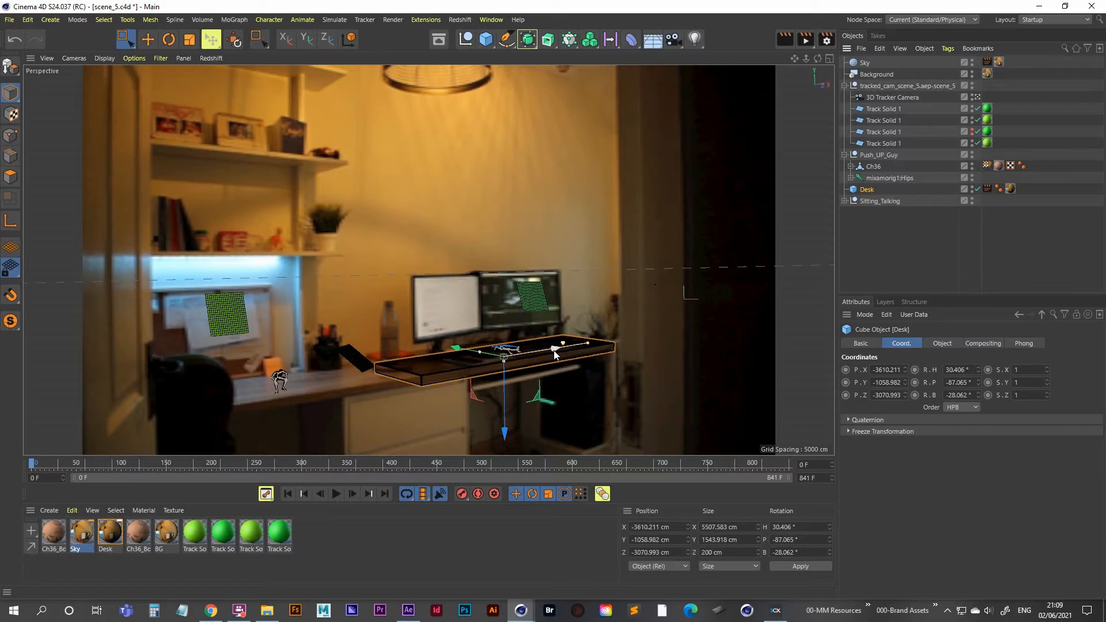
left_click_drag(553, 349, 440, 382, "ctrl")
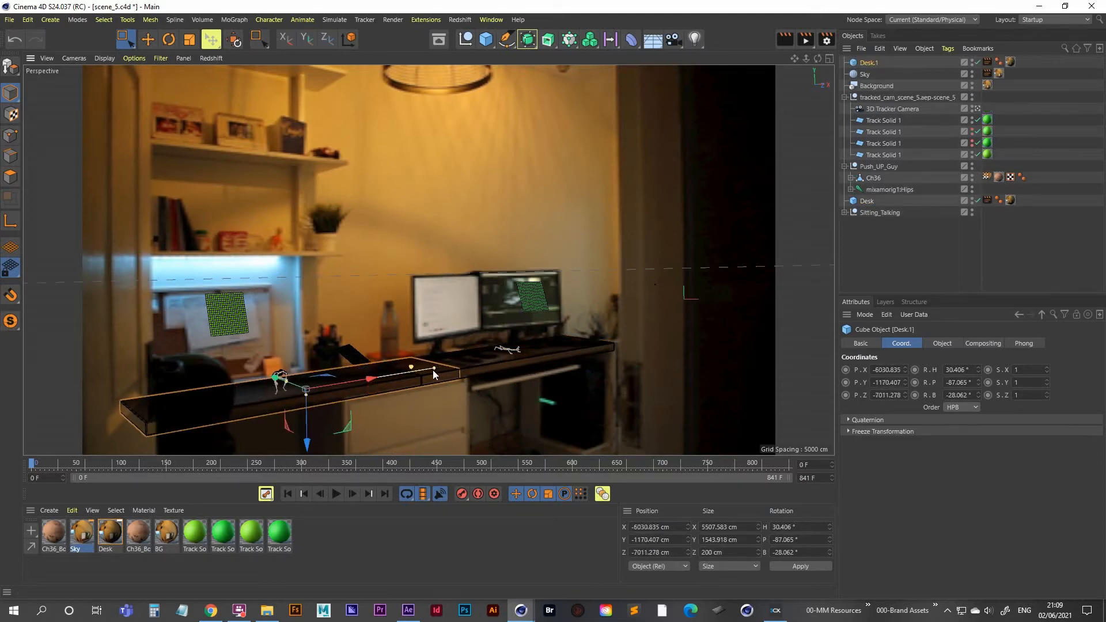
left_click_drag(434, 367, 371, 381)
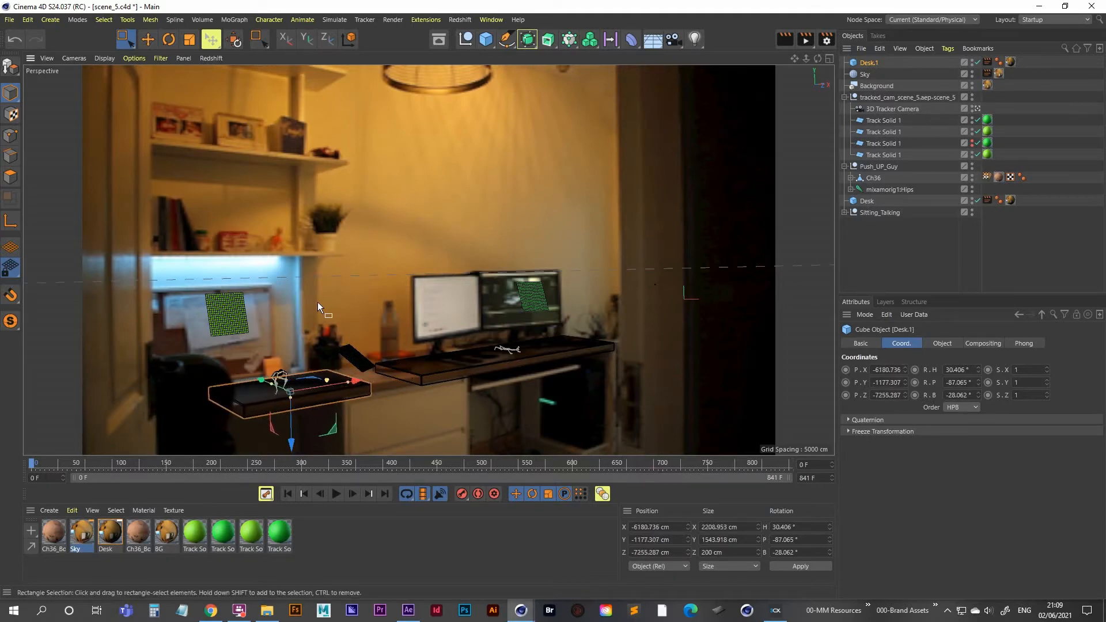
- Place Desk.1 below Desk in the object hierarchy and slide it under the sitting figure to about X -6603, Y -1155, Z -6997 cm
left_click(977, 109)
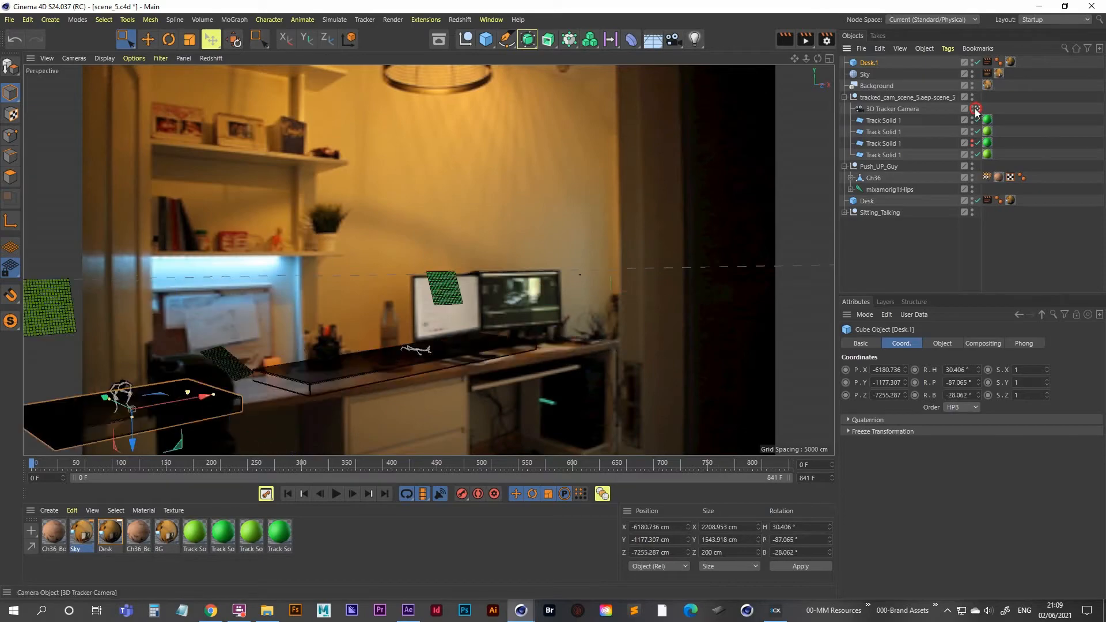
right_click_drag(439, 243, 397, 270, "alt")
middle_click_drag(442, 269, 524, 257, "alt")
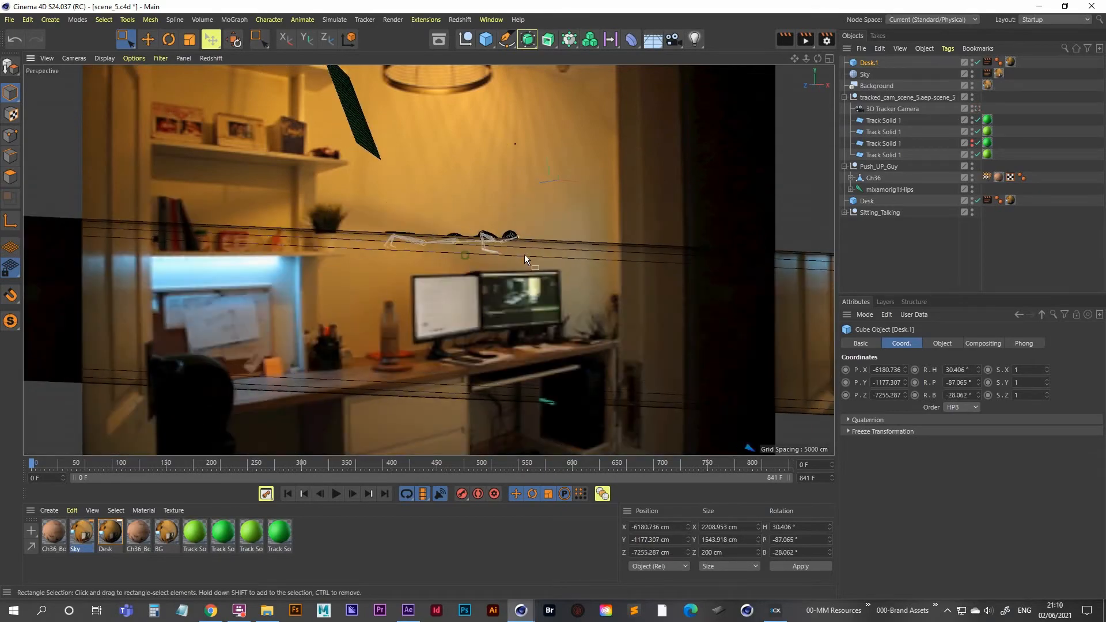
left_click_drag(493, 261, 364, 328, "alt")
middle_click_drag(458, 273, 523, 269, "alt")
left_click_drag(427, 259, 493, 271, "alt")
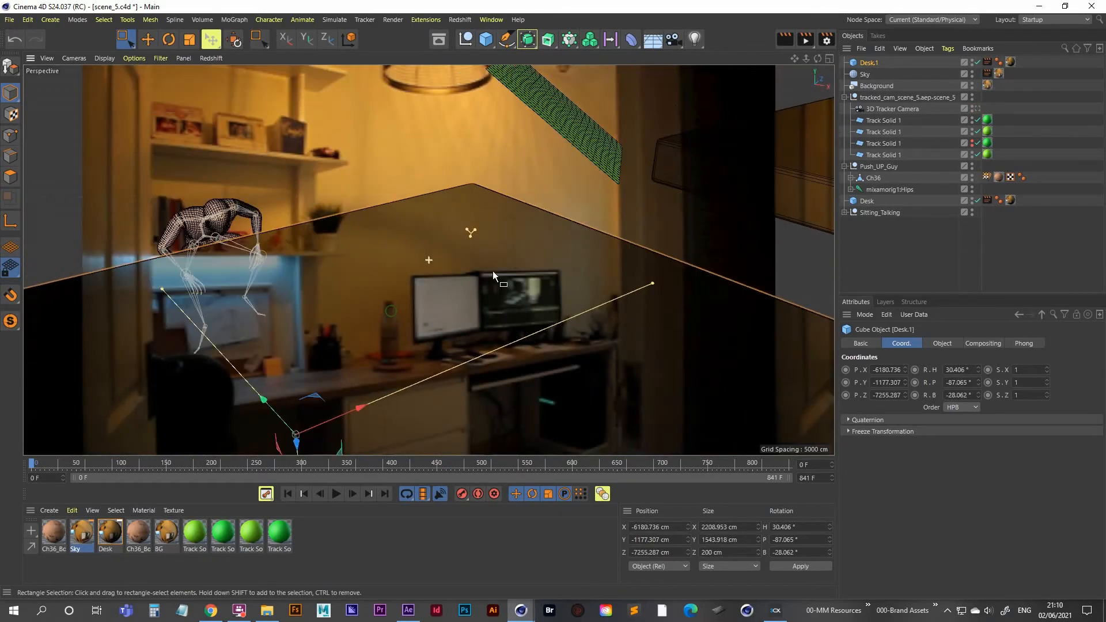
right_click_drag(383, 281, 311, 304, "alt")
mouse_move(308, 305)
left_mouse_down("alt")
mouse_move(413, 338)
mouse_move(488, 319)
mouse_move(368, 317)
mouse_move(319, 290)
left_mouse_up("alt")
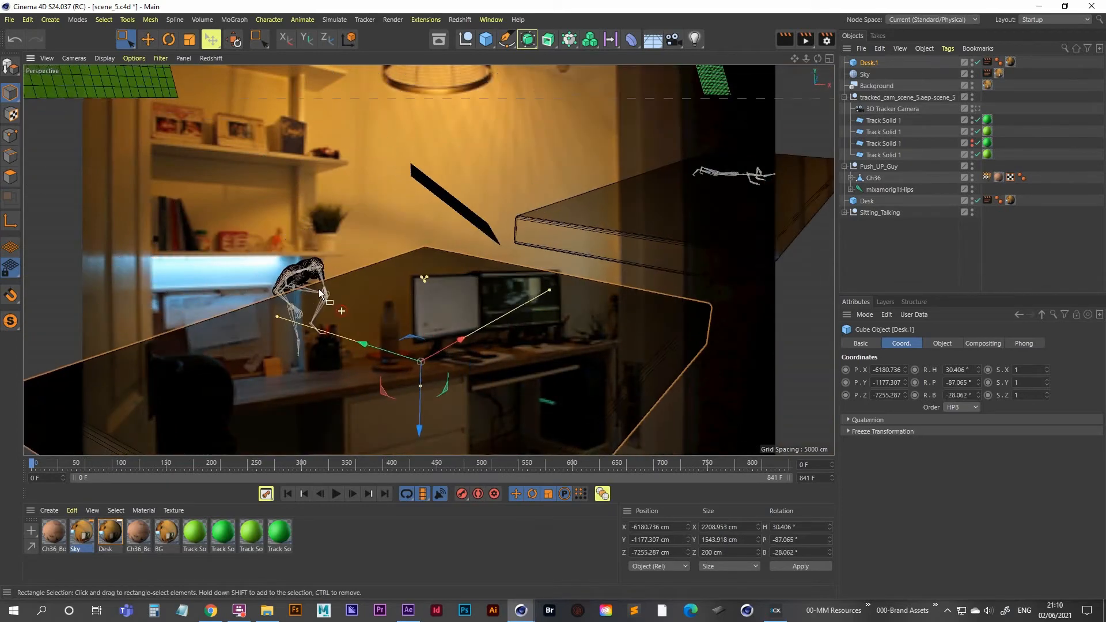
left_click(869, 200)
left_click_drag(868, 68, 869, 206)
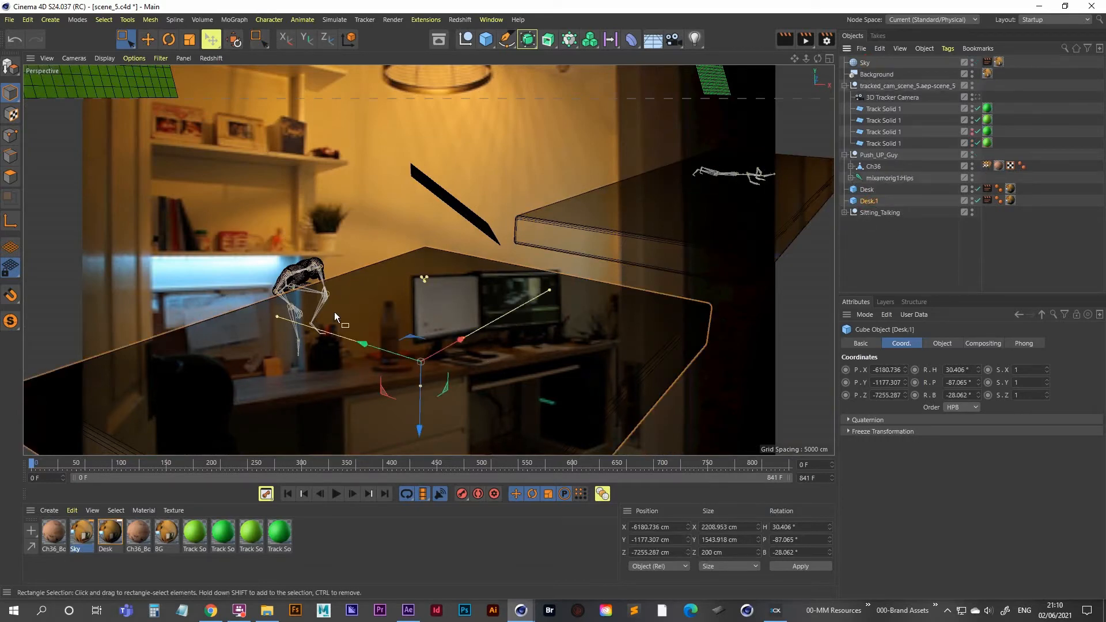
left_click_drag(363, 344, 271, 324)
left_click(976, 97)
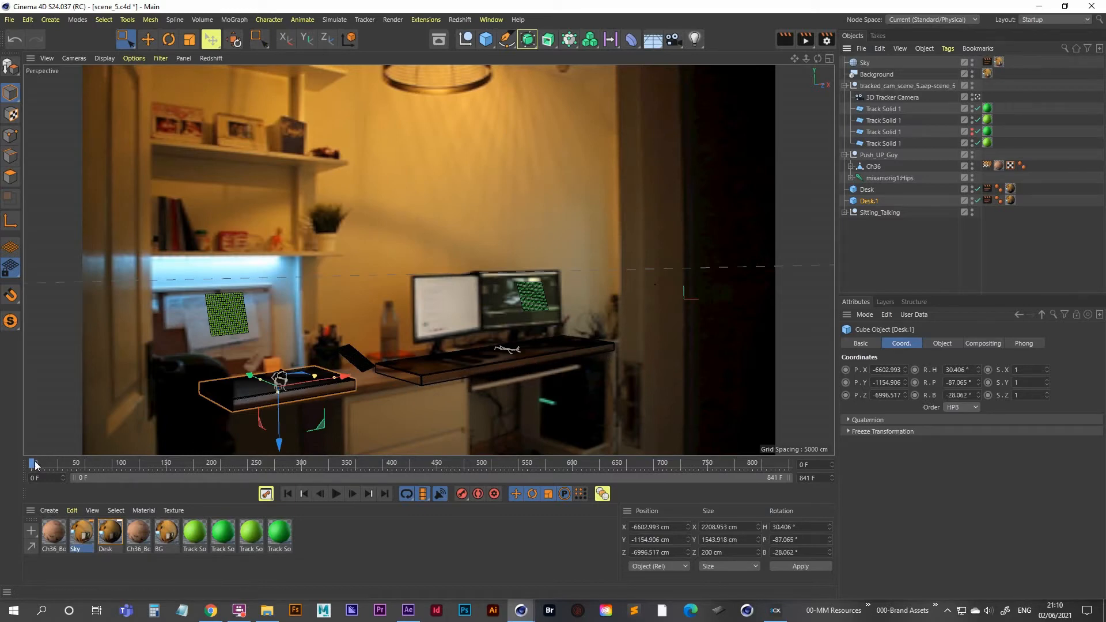
- Preview the render at frame 340 and check Desk's Compositing tag, then return to frame 119
left_click_drag(35, 464, 331, 465)
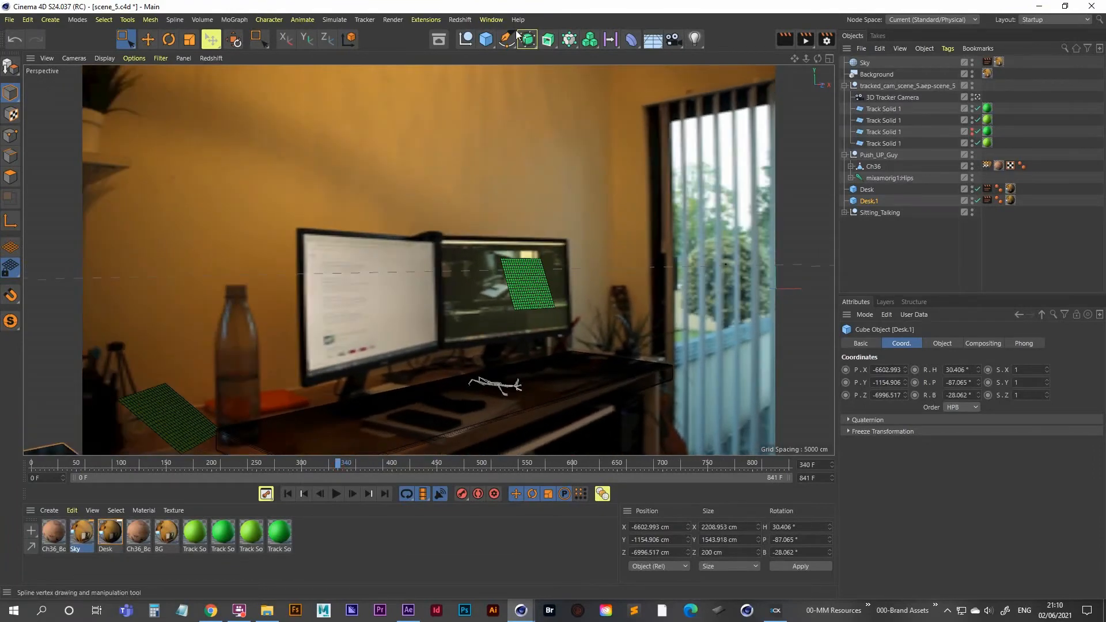
left_click(788, 39)
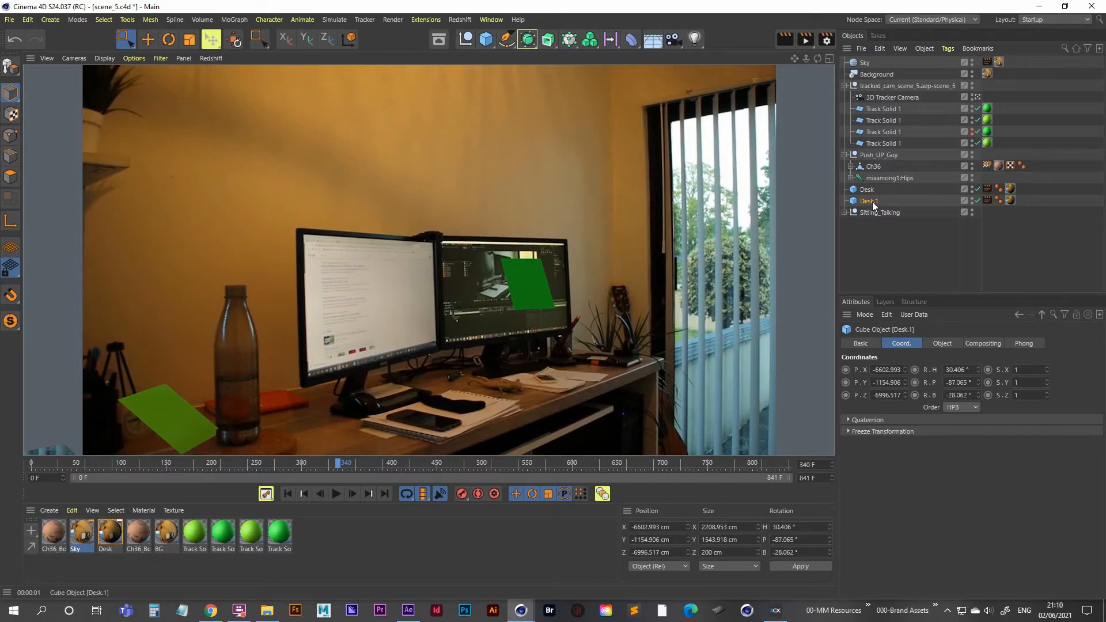
left_click(987, 189)
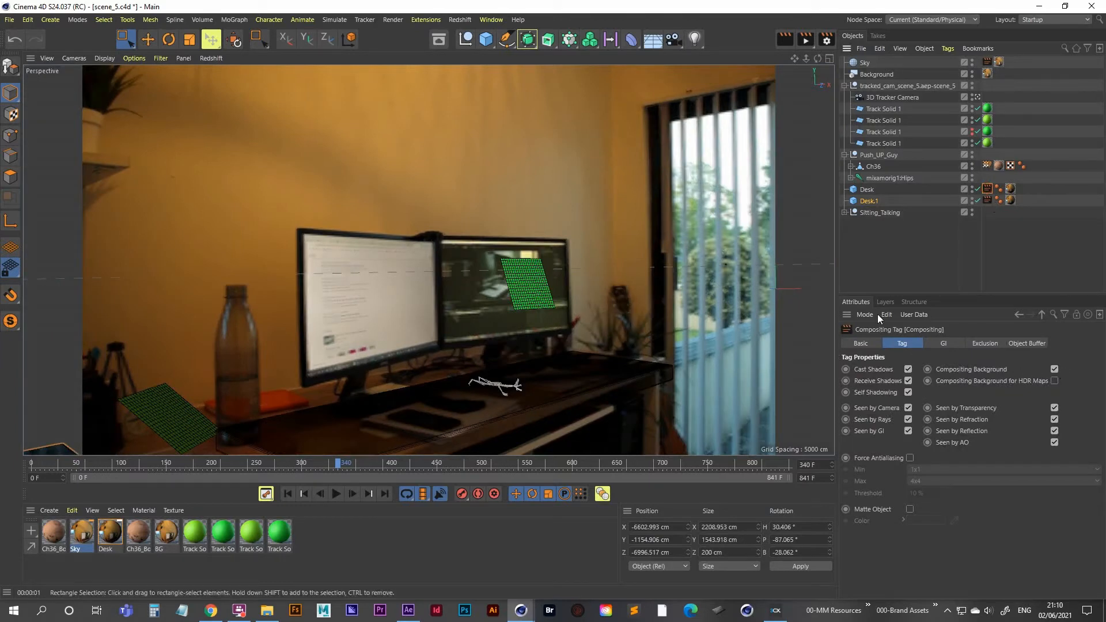
left_click(883, 226)
left_click(915, 205)
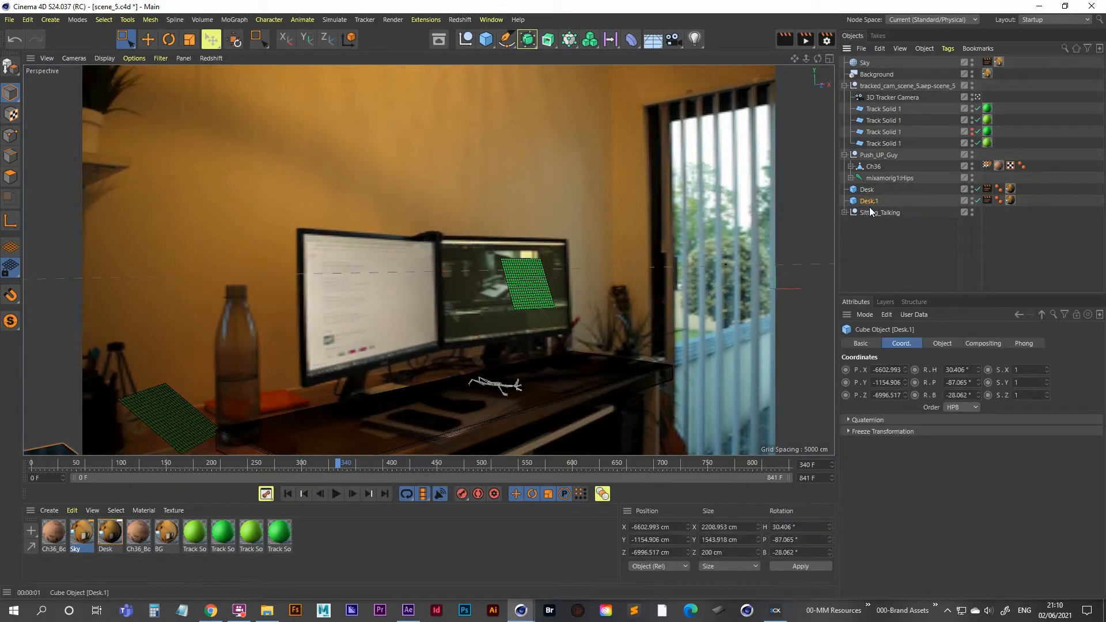
left_click_drag(337, 469, 138, 471)
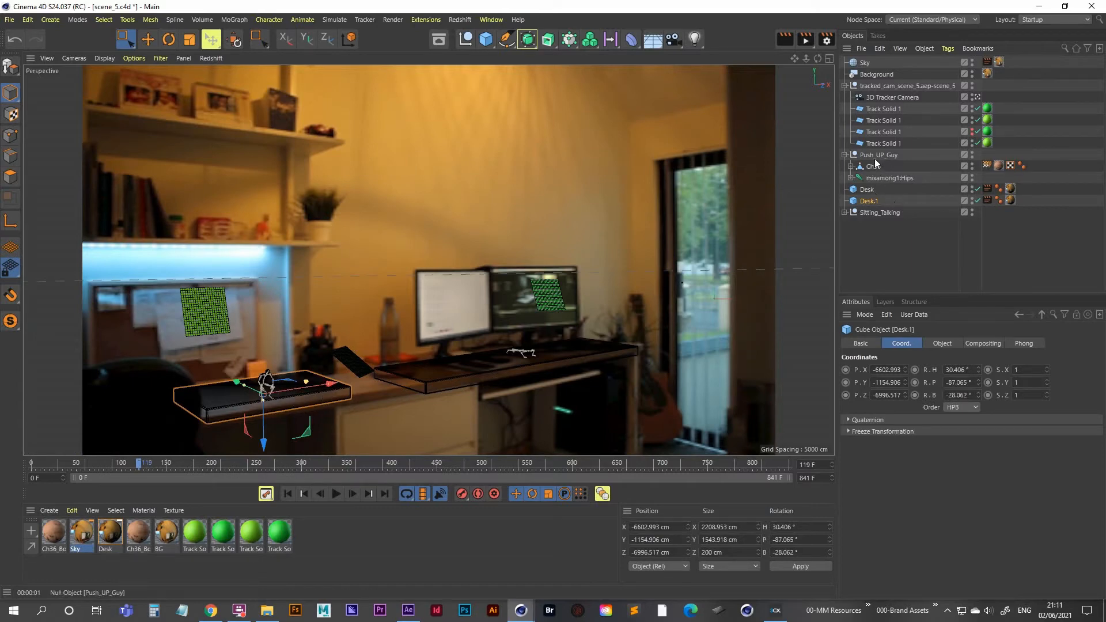
- Leave the tracked camera view and raise Sitting_Talking above Desk.1 to about X -6843, Y -913, Z -6659 cm
left_click(894, 212)
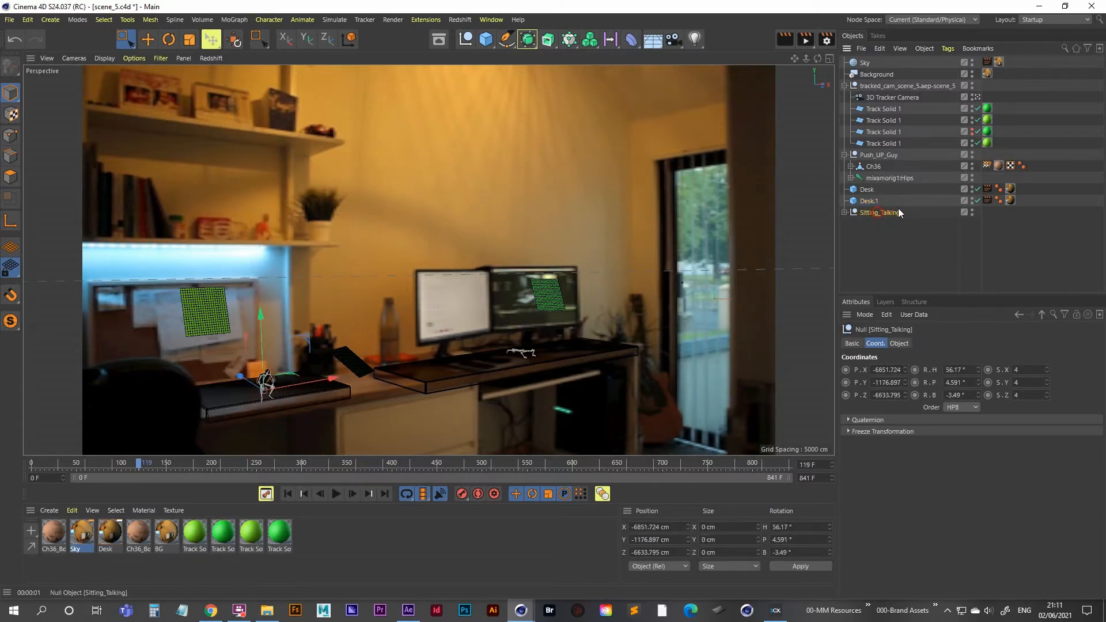
left_click(977, 98)
middle_click_drag(311, 314, 341, 325, "alt")
right_click_drag(341, 325, 396, 295, "alt")
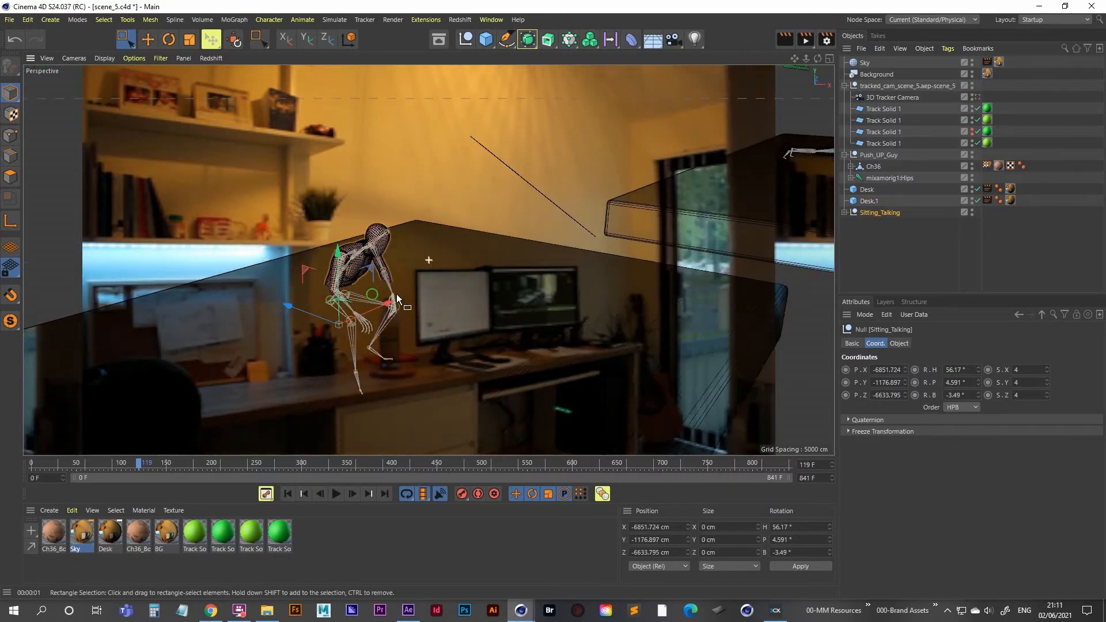
left_click_drag(396, 295, 300, 308, "alt")
left_click_drag(419, 268, 398, 223)
right_click_drag(408, 294, 487, 271, "alt")
mouse_move(466, 304)
left_mouse_down("alt")
mouse_move(412, 297)
mouse_move(434, 281)
left_mouse_up("alt")
- Bank Sitting_Talking to about -1.4° and adjust its height above Desk.1 to about Y -909 cm
key("r")
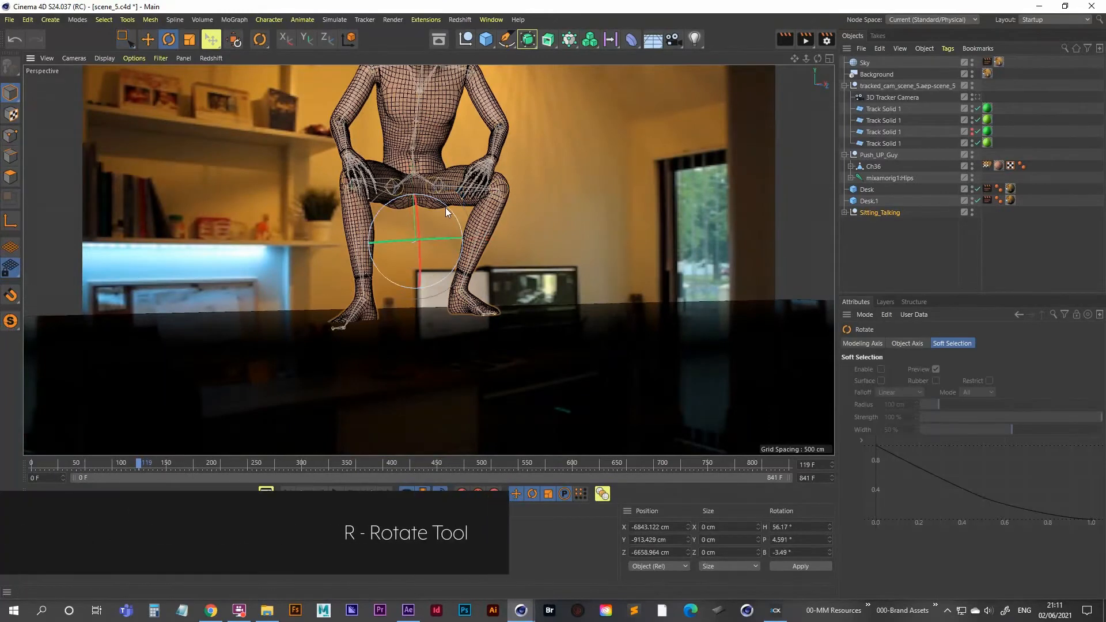
left_click_drag(446, 206, 447, 206)
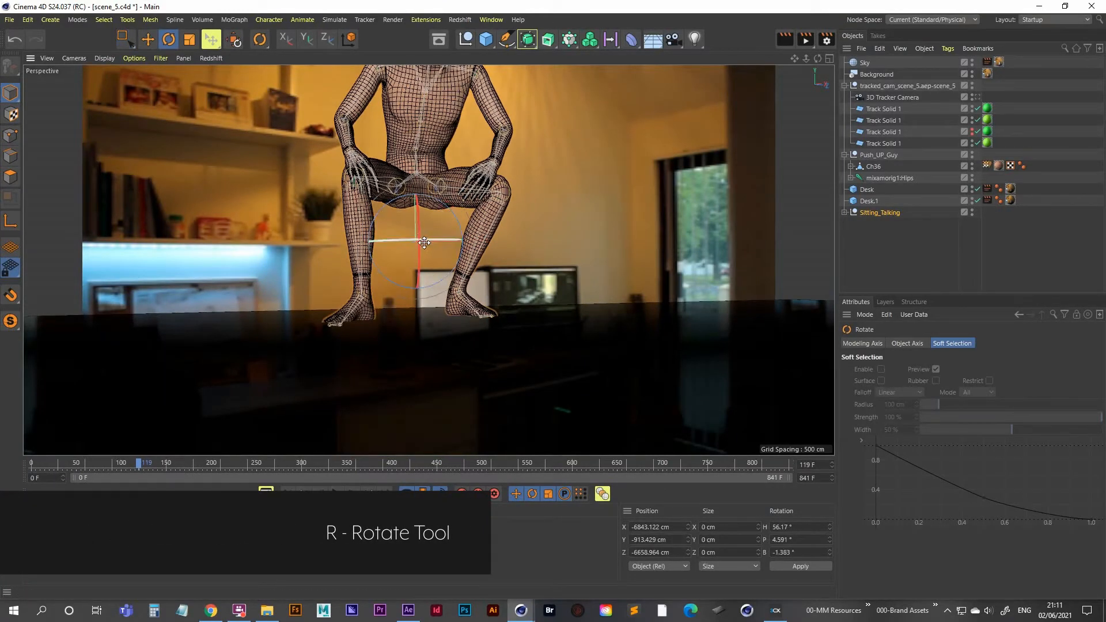
key("space")
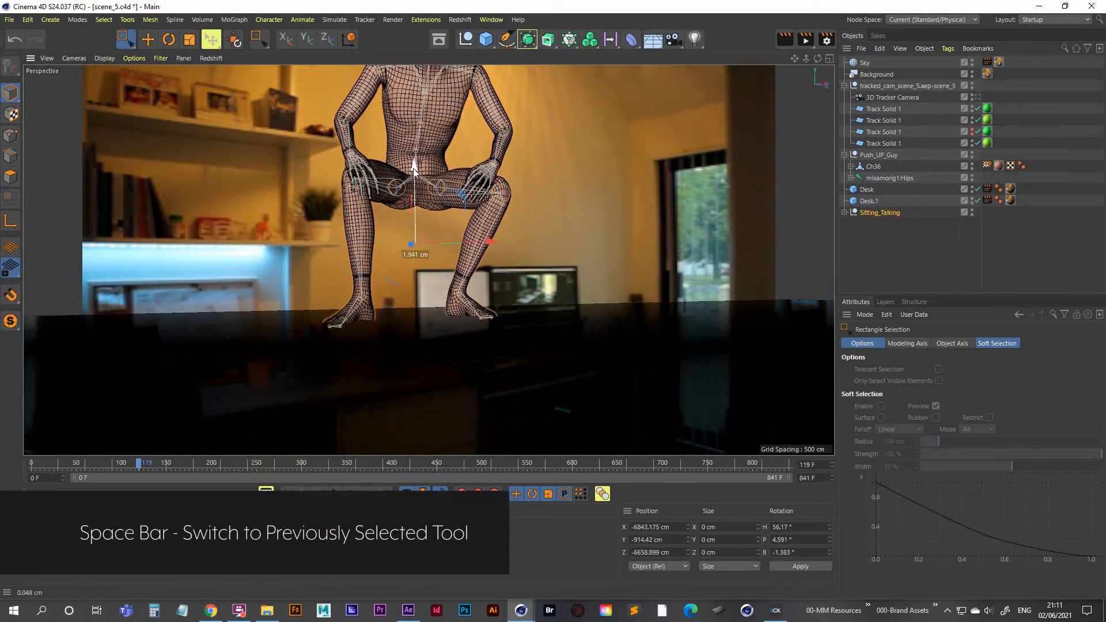
left_click_drag(430, 271, 473, 286, "alt")
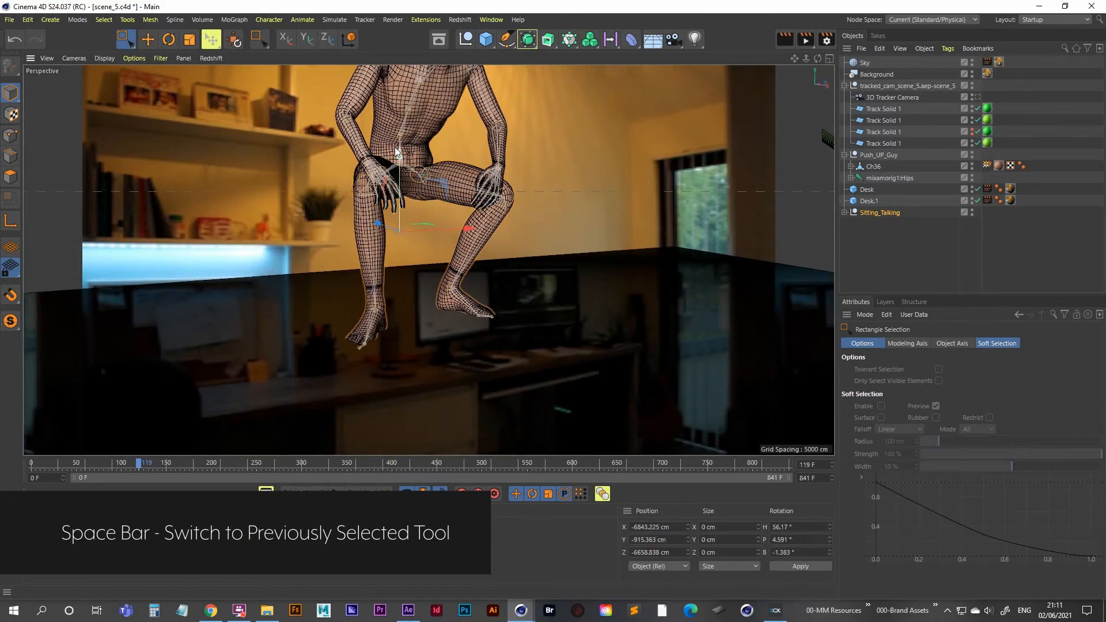
left_click_drag(396, 153, 396, 145)
left_click_drag(396, 257, 370, 259, "alt")
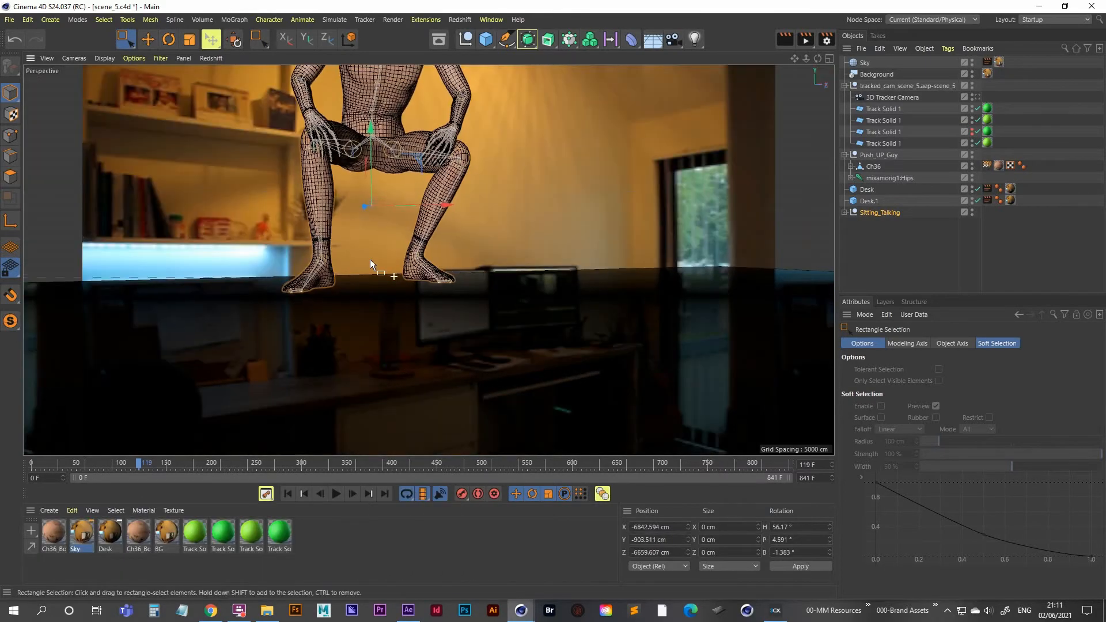
left_click_drag(371, 133, 373, 136)
- Level Sitting_Talking's feet with Desk.1 by banking it to about -0.4° and lowering it to about Y -911 cm
key("r")
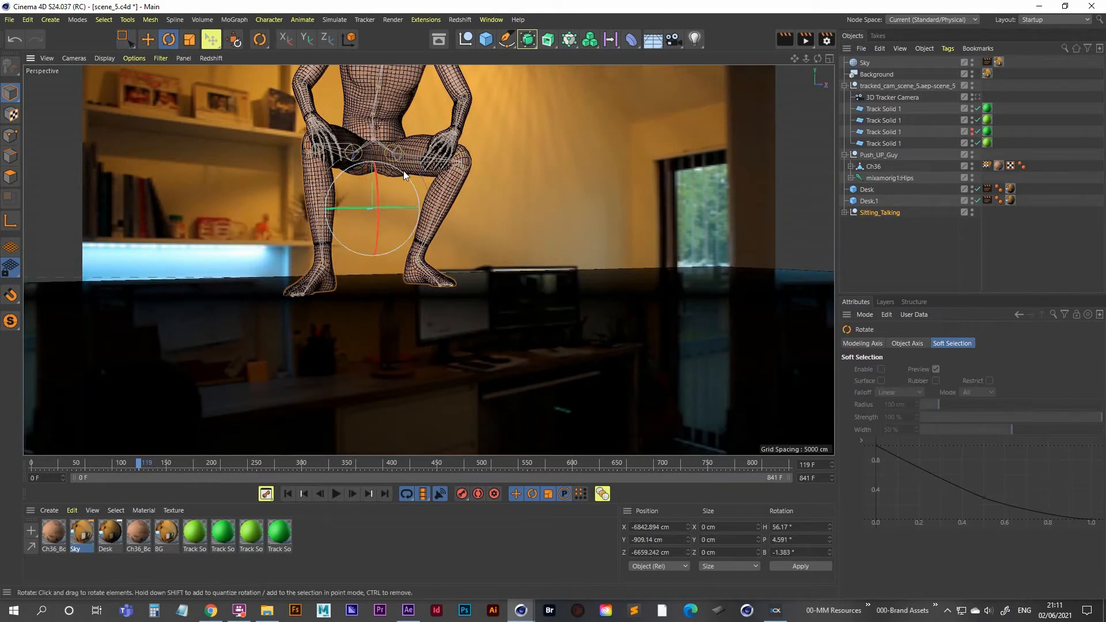
left_click_drag(401, 171, 402, 174)
key("space")
left_click_drag(371, 133, 402, 170)
key("t")
key("r")
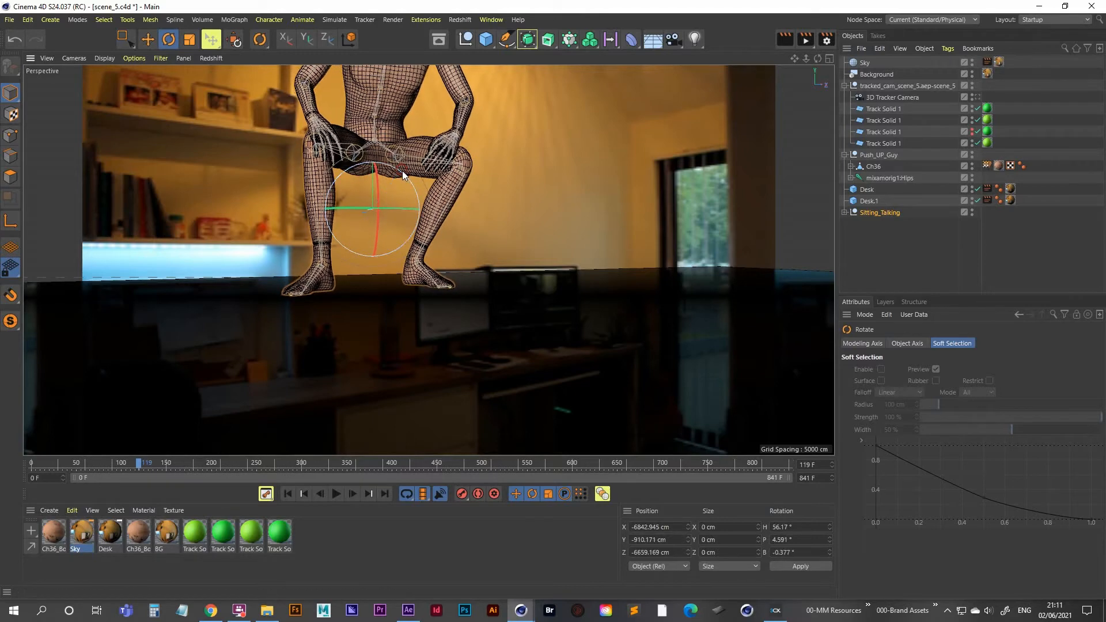
key("space")
left_click_drag(374, 132, 373, 131)
left_click_drag(400, 183, 385, 191, "alt")
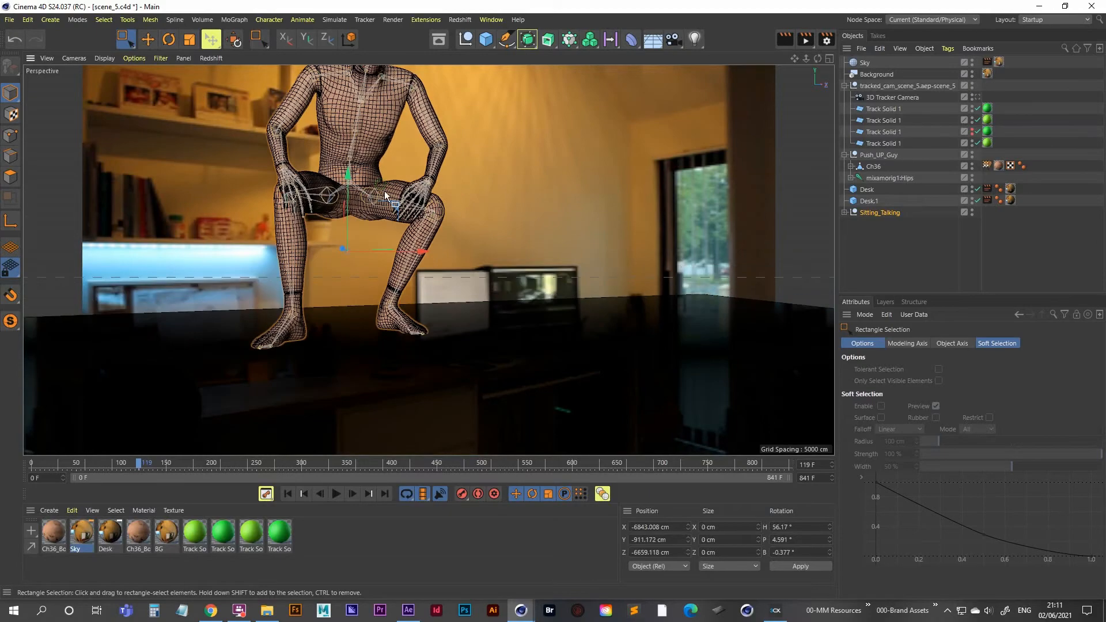
right_click_drag(384, 191, 362, 230, "alt")
left_click_drag(361, 230, 384, 285, "alt")
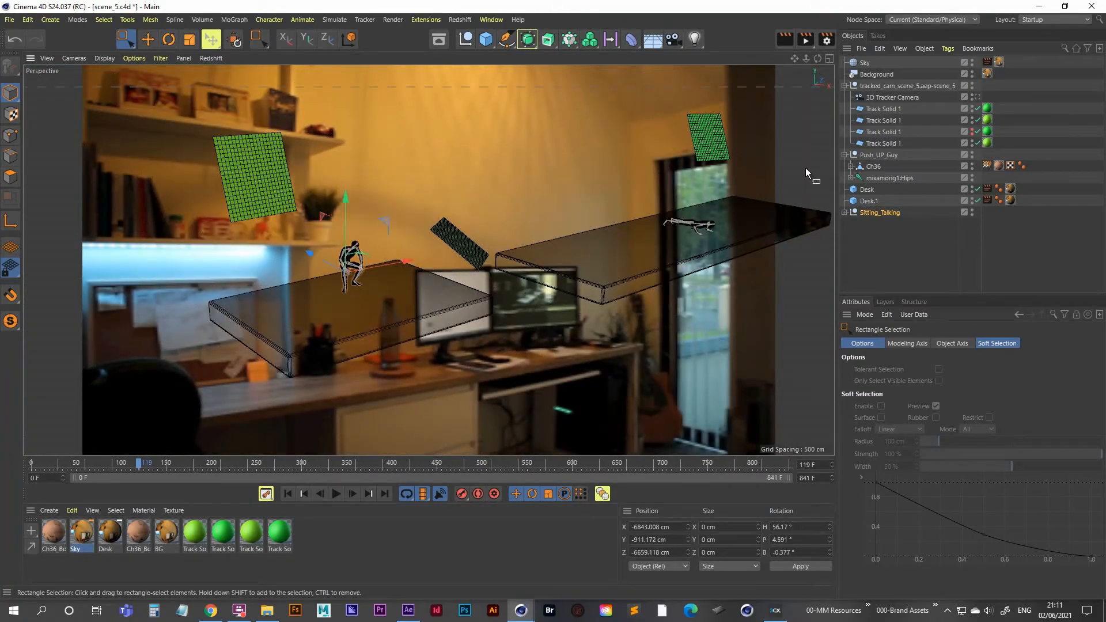
- Start a new empty project and add a cylinder primitive
left_click(870, 201)
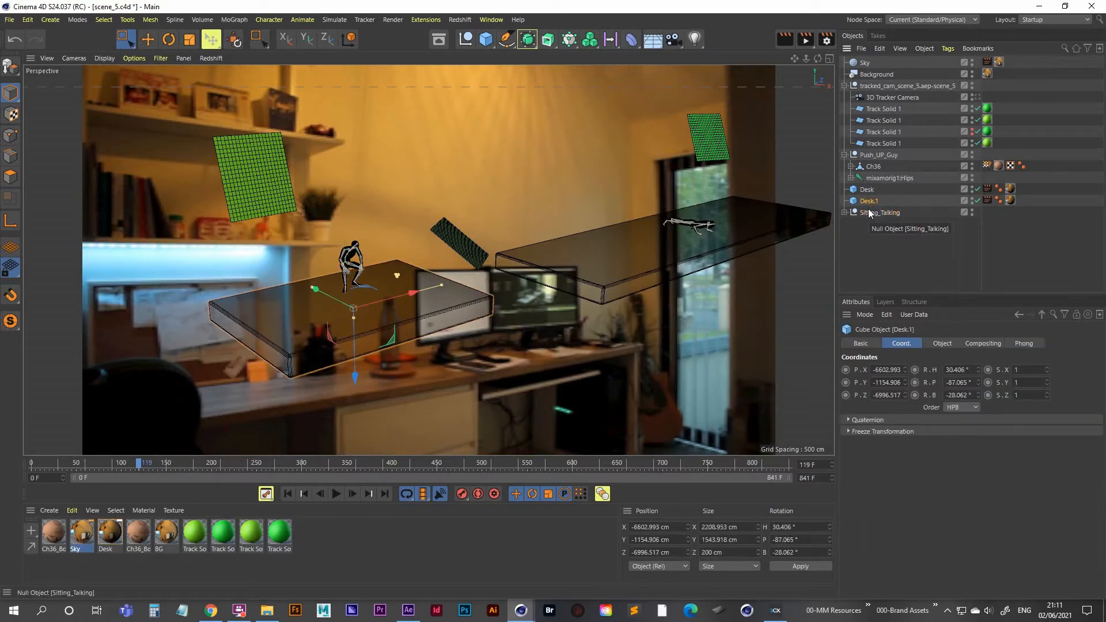
left_click(9, 21)
left_click(9, 21)
left_click(9, 21)
left_click(26, 38)
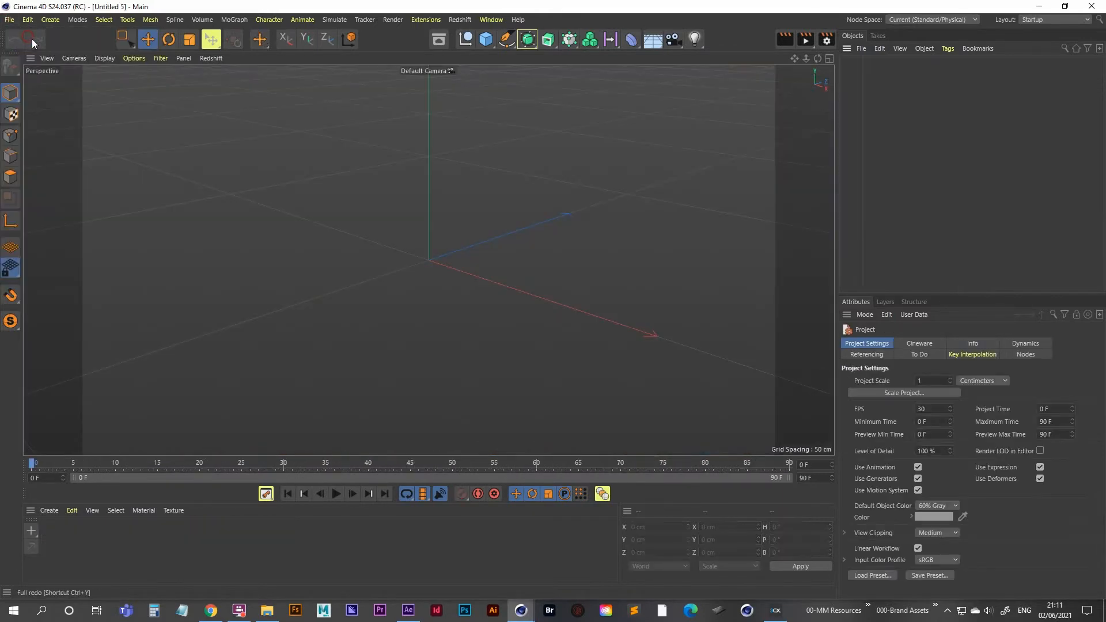
left_click(482, 39)
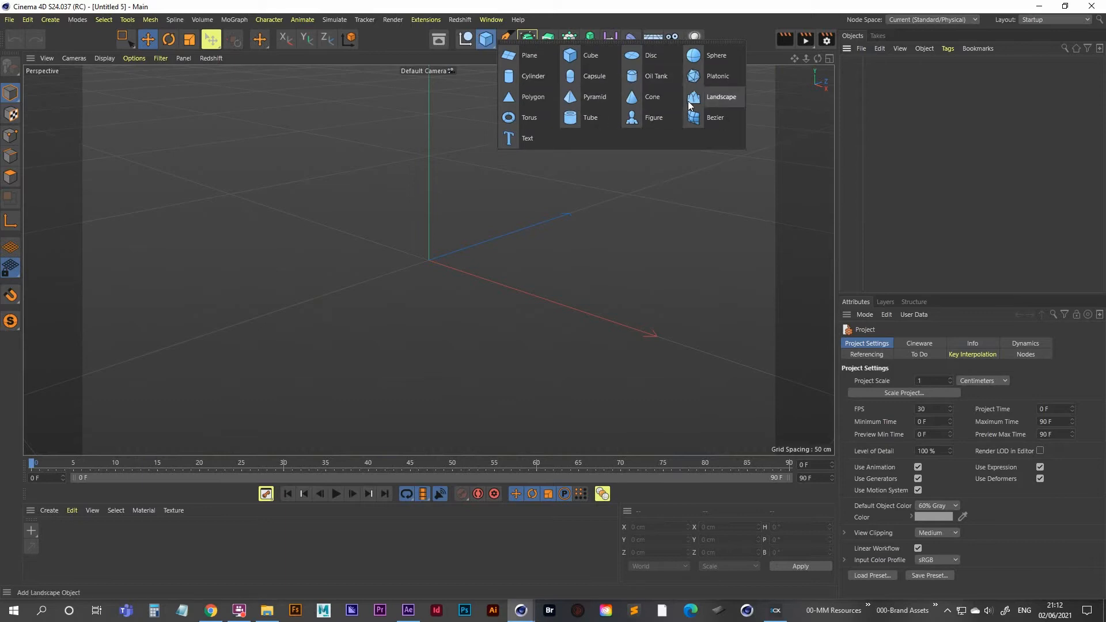
left_click(527, 76)
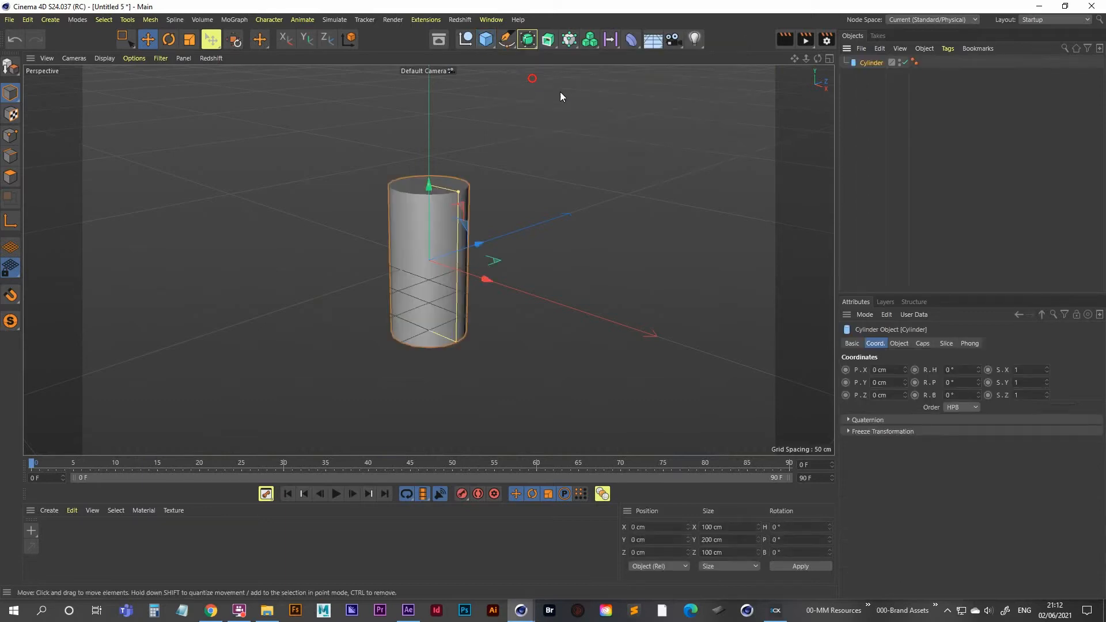
- Set the cylinder's height to 100 cm and its radius to 40 cm
left_click_drag(441, 192, 440, 231)
left_click(899, 344)
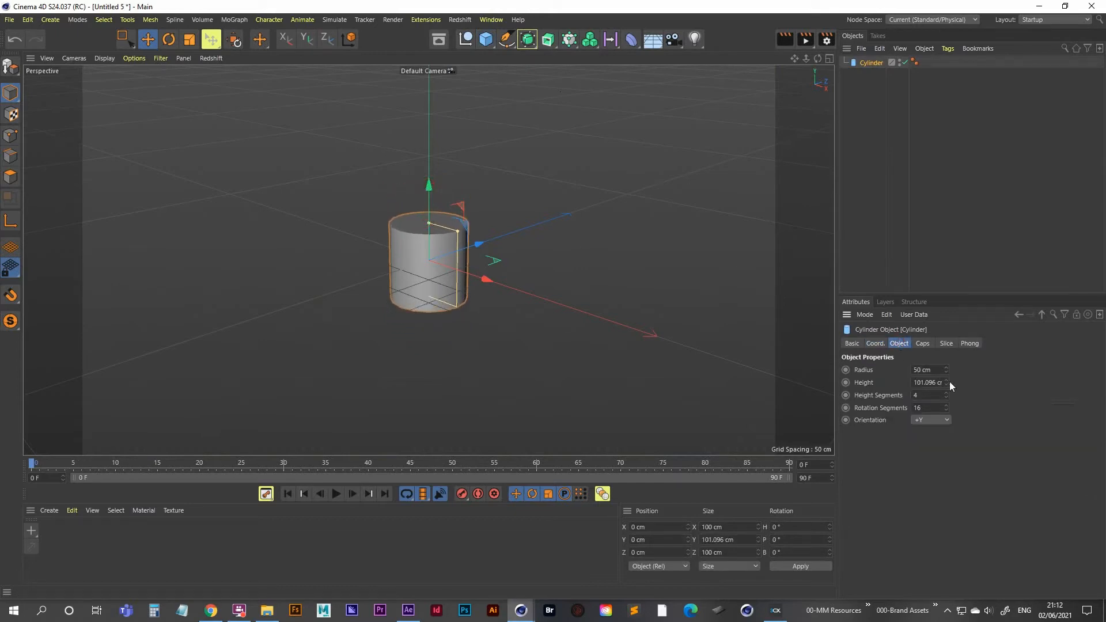
left_click(938, 384)
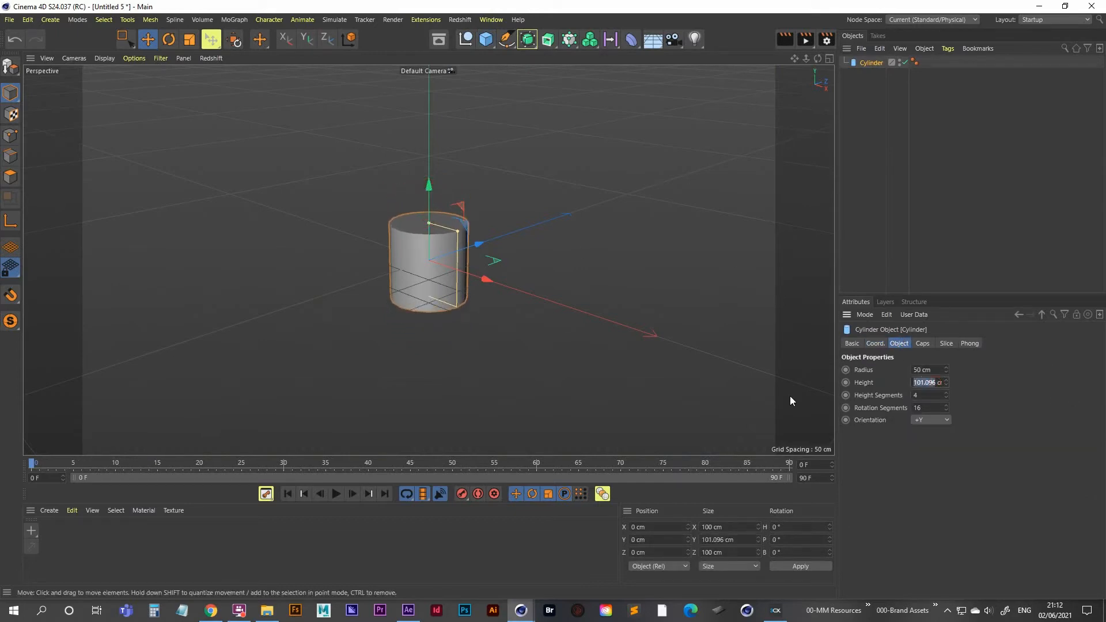
type("100")
key("Return")
left_click(936, 370)
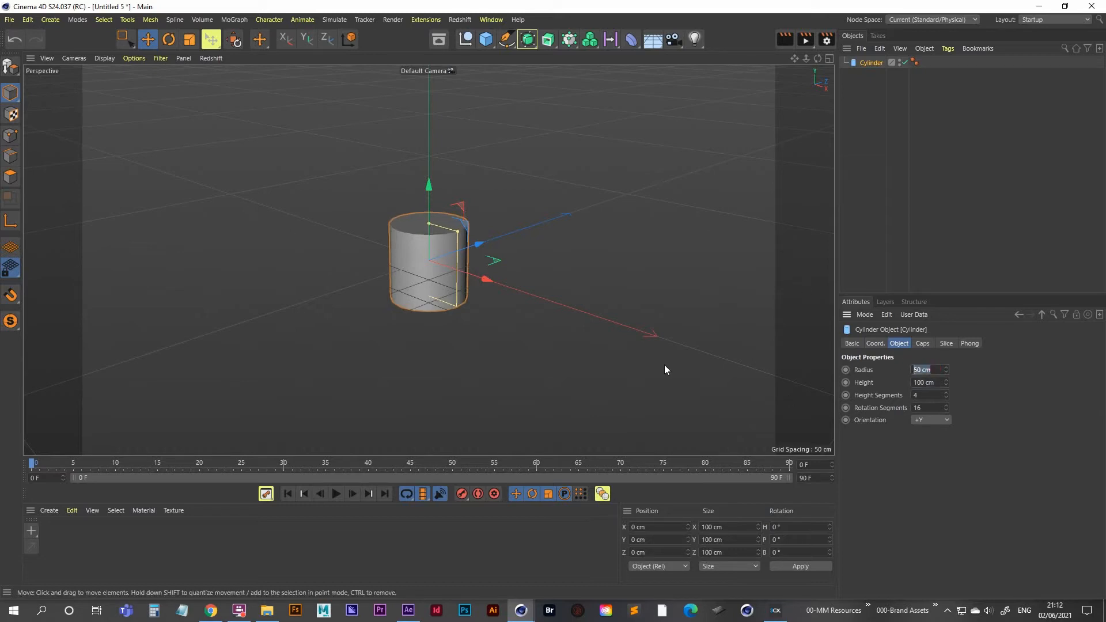
type("40")
key("Return")
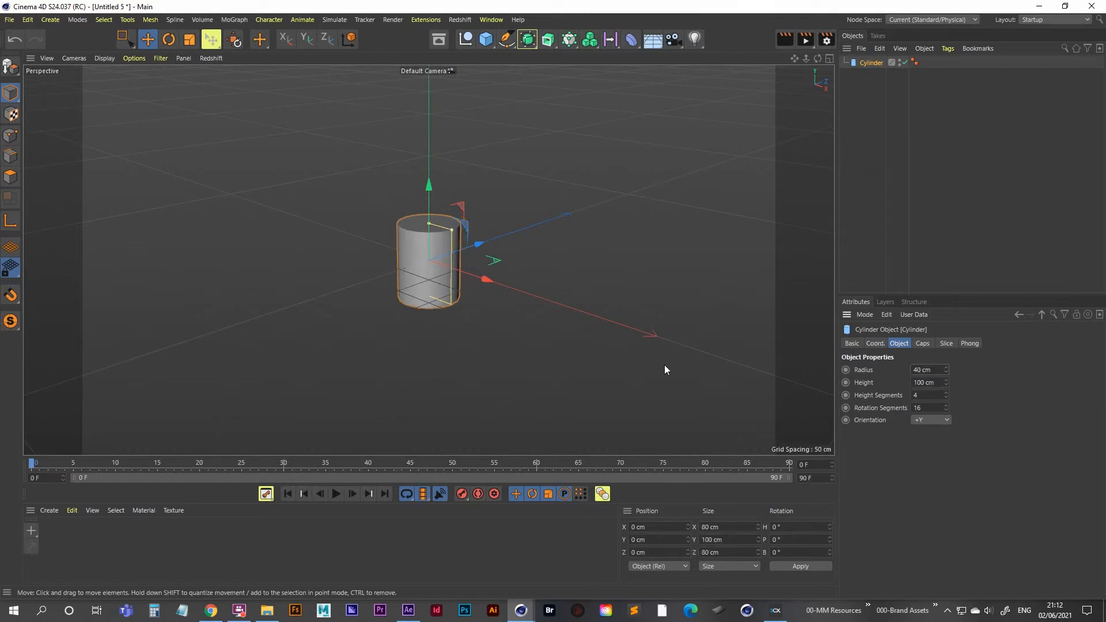
- Shorten the cylinder to a height of about 84 cm
right_click_drag(459, 227, 513, 206, "alt")
mouse_move(377, 274)
left_mouse_down("alt")
mouse_move(392, 268)
mouse_move(431, 300)
left_mouse_up("alt")
left_click_drag(413, 261, 423, 211, "alt")
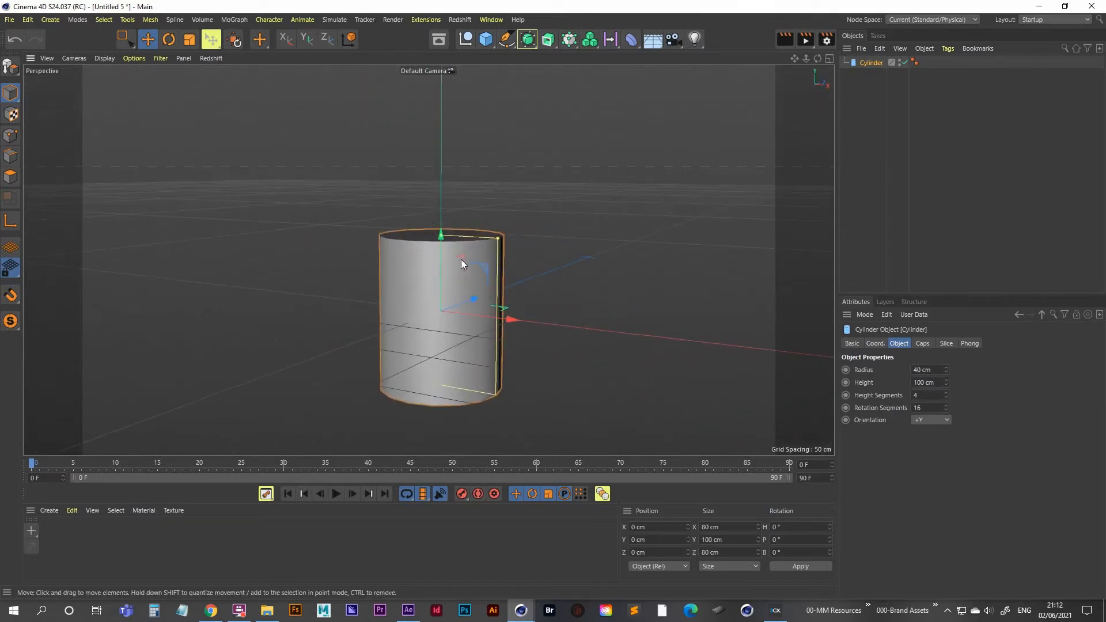
left_click_drag(500, 240, 500, 257)
key("ctrl+z")
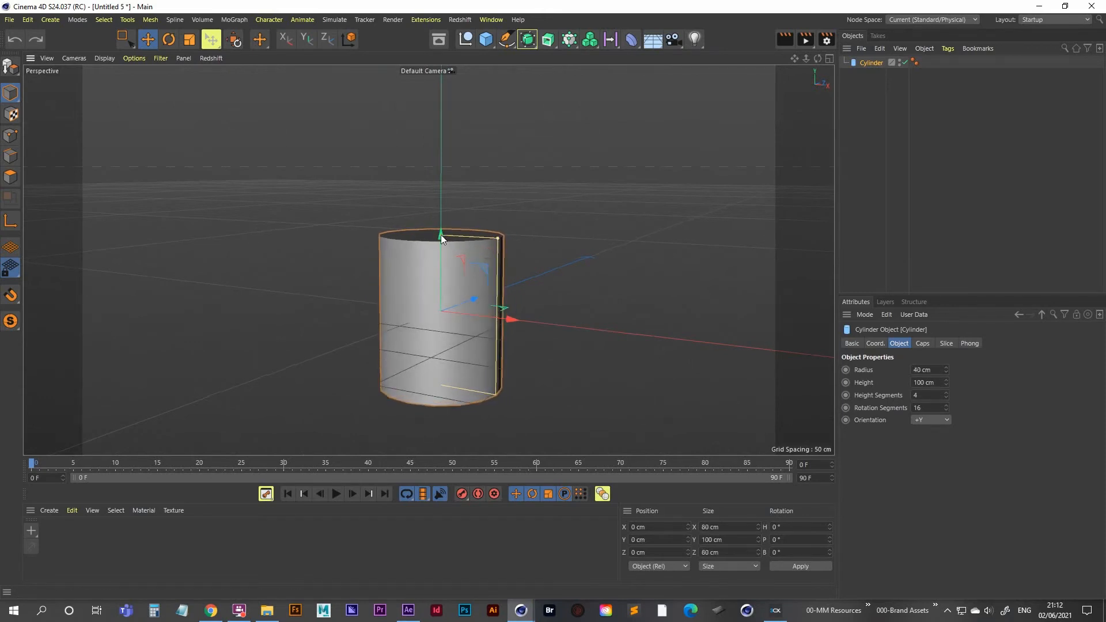
left_click_drag(441, 234, 440, 248)
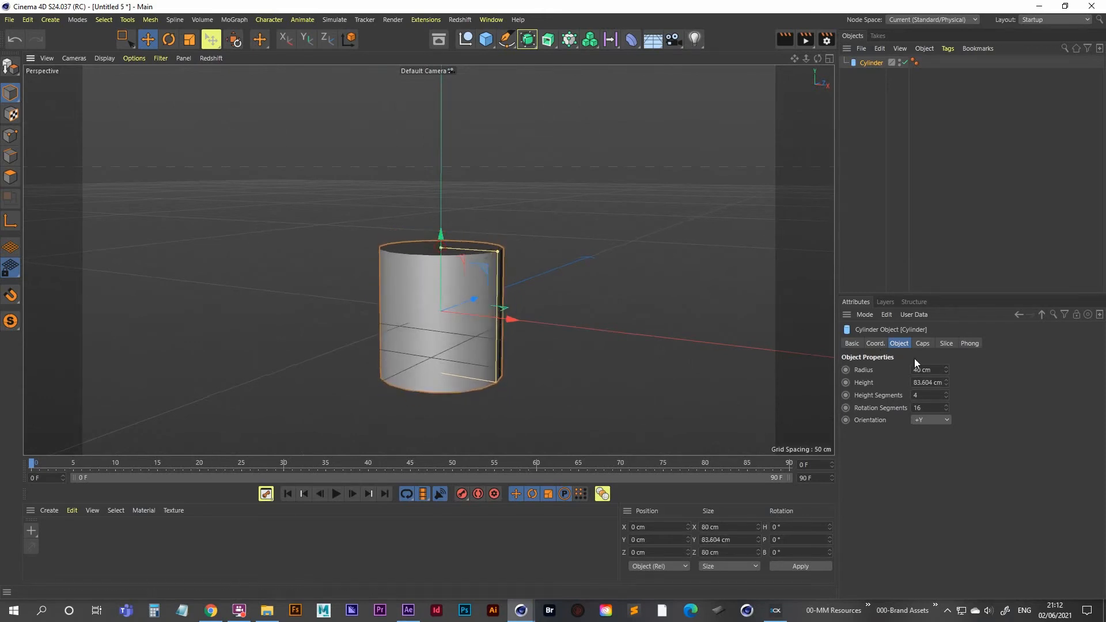
double_click(933, 381)
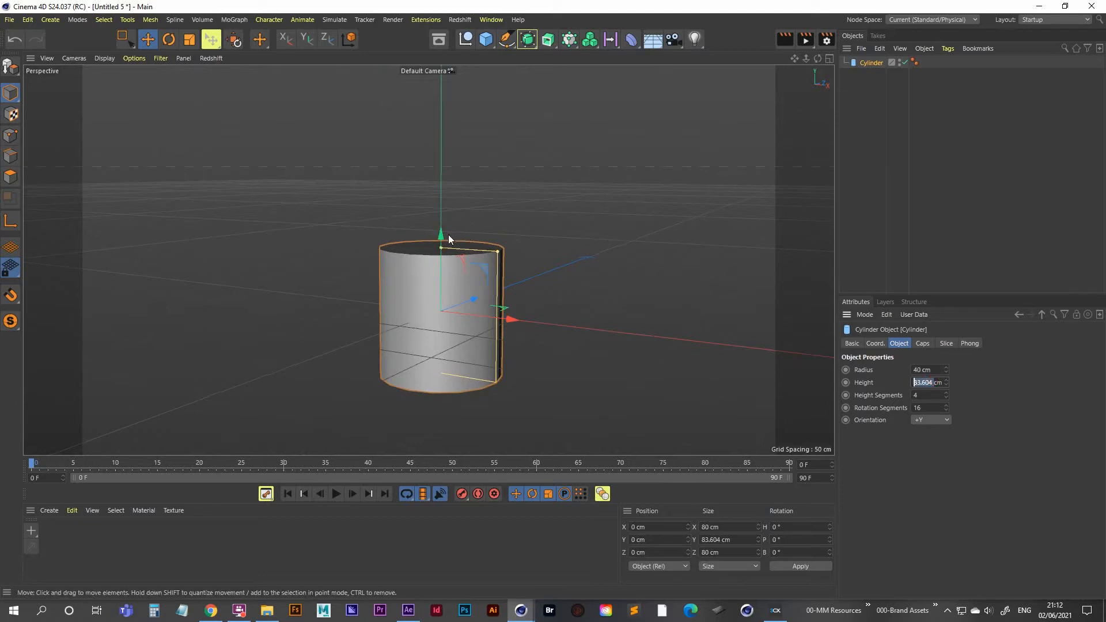
left_click(870, 63)
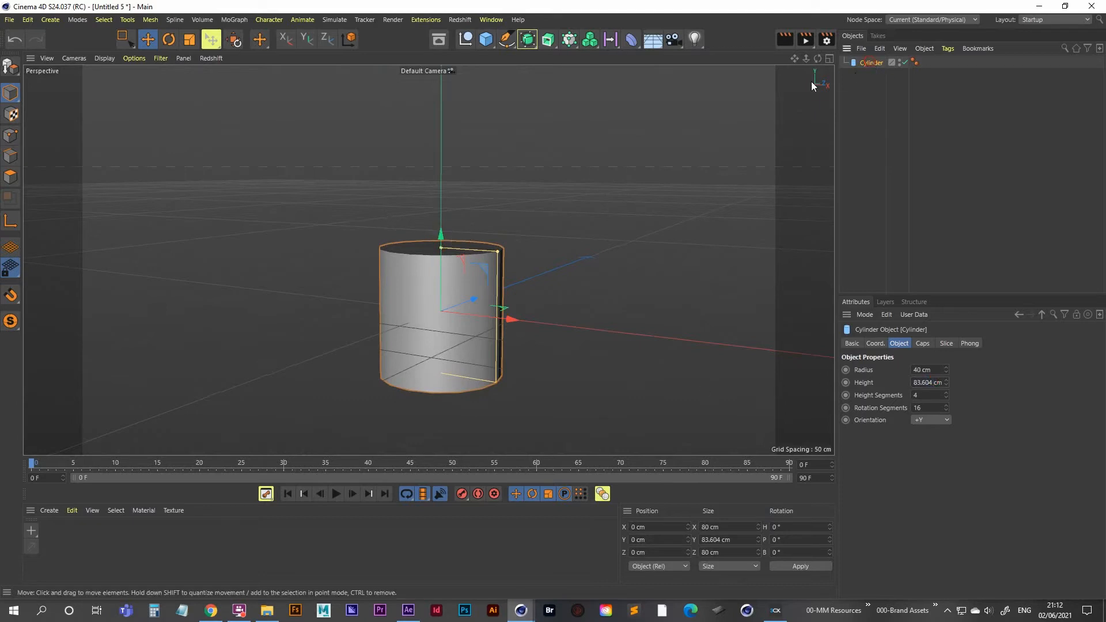
- Add a Displacer deformer as a child of the cylinder
left_click(634, 42)
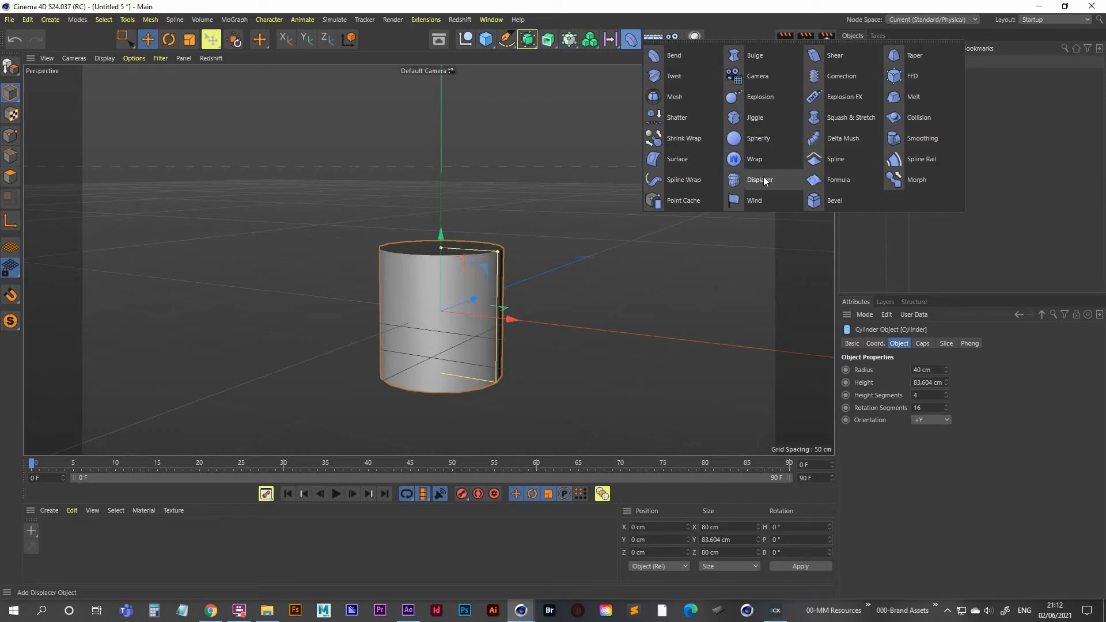
left_click(631, 39)
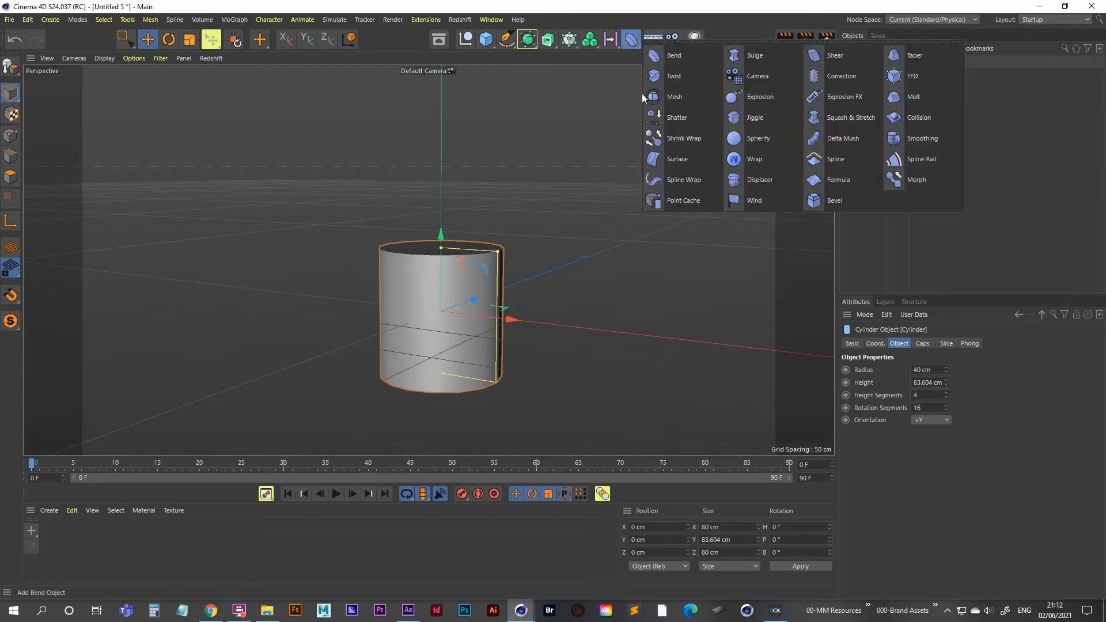
left_click(768, 181)
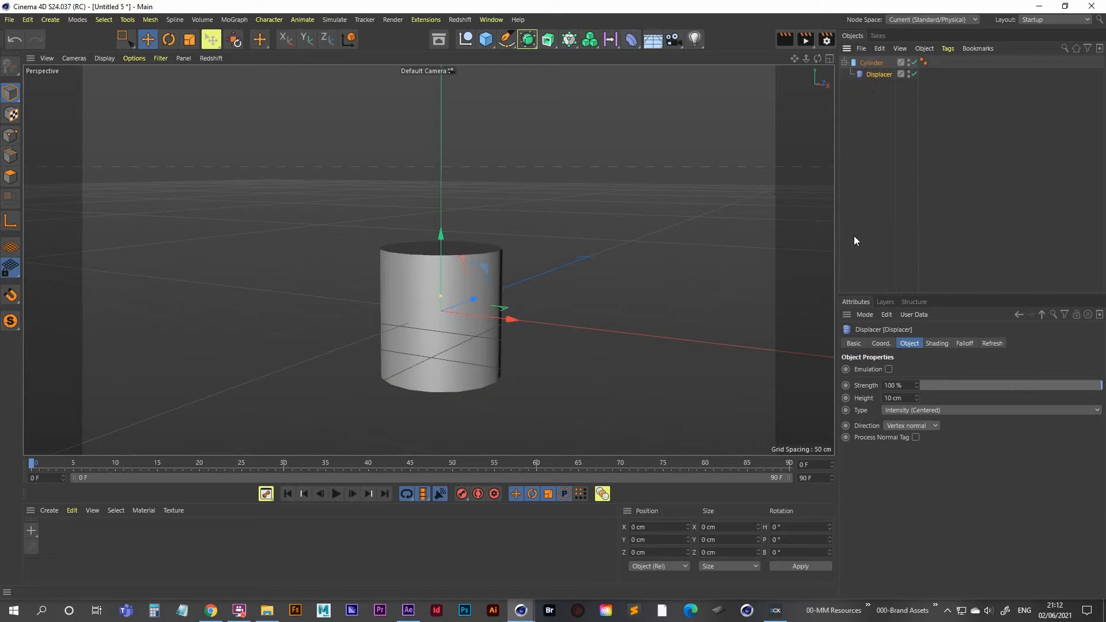
- Assign a Noise shader to the Displacer's shading and open the noise settings
left_click(938, 344)
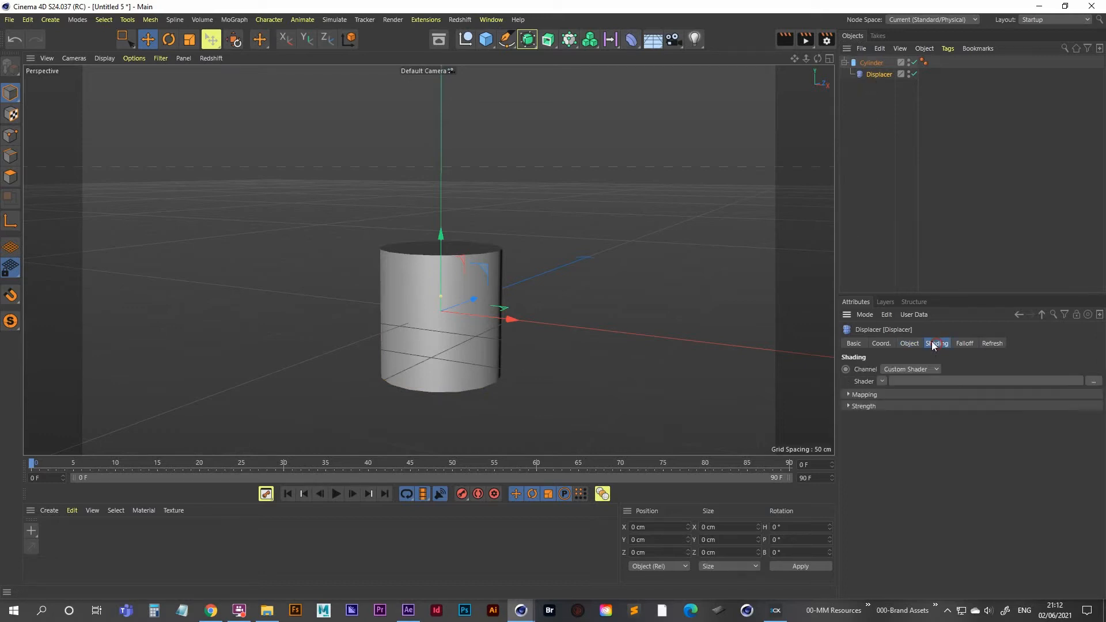
left_click(881, 383)
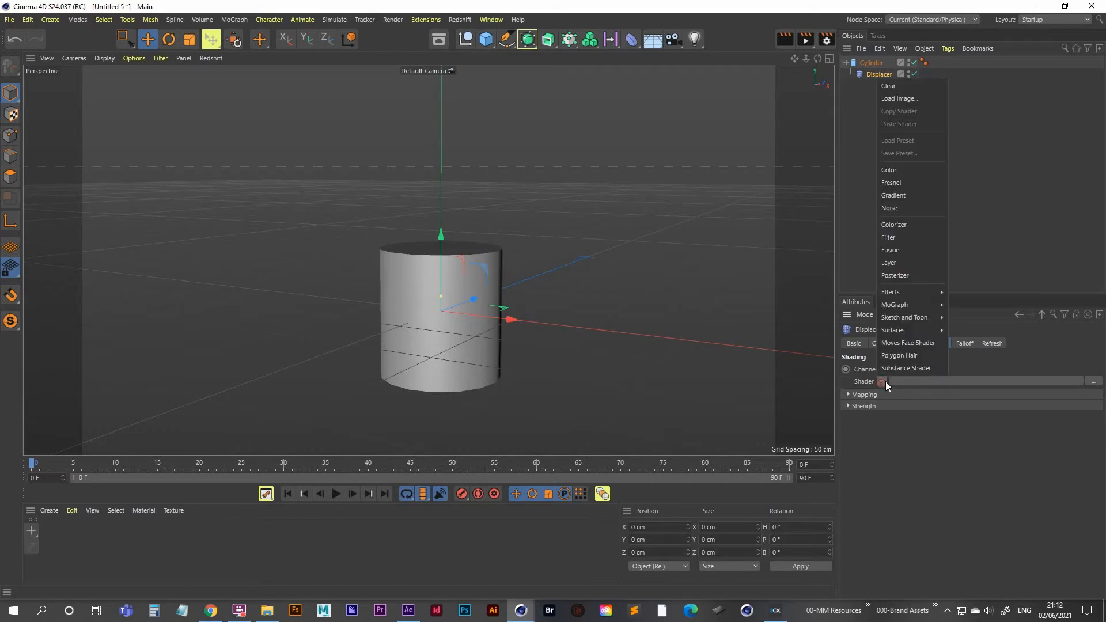
left_click(893, 208)
left_click(889, 406)
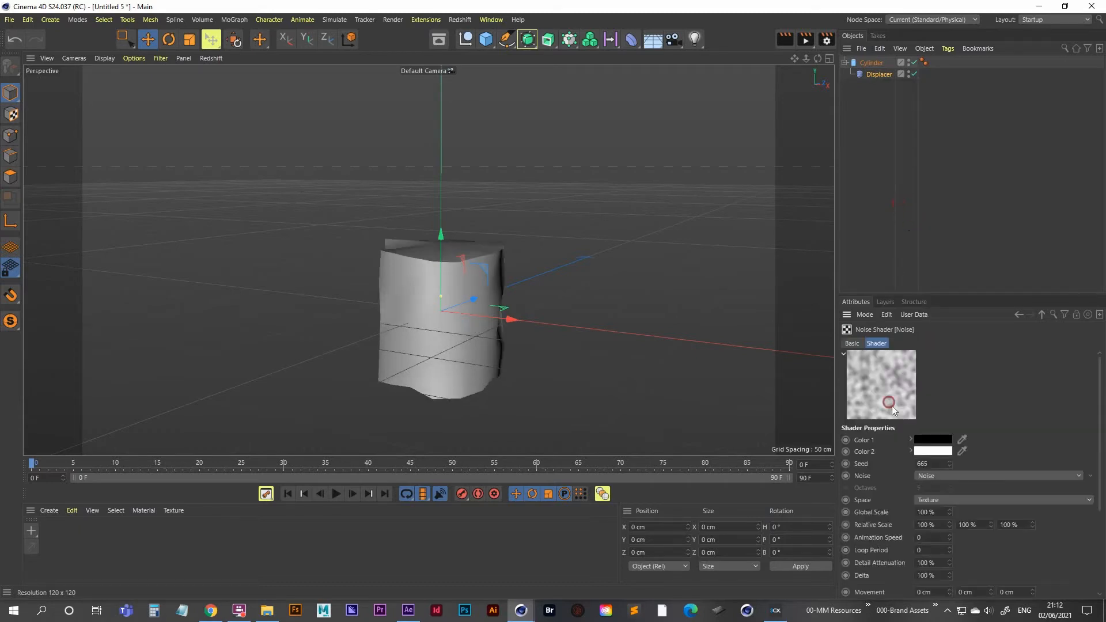
- Set the noise's global scale to about 189 % and place the cylinder under a Subdivision Surface
left_click_drag(946, 510, 947, 464)
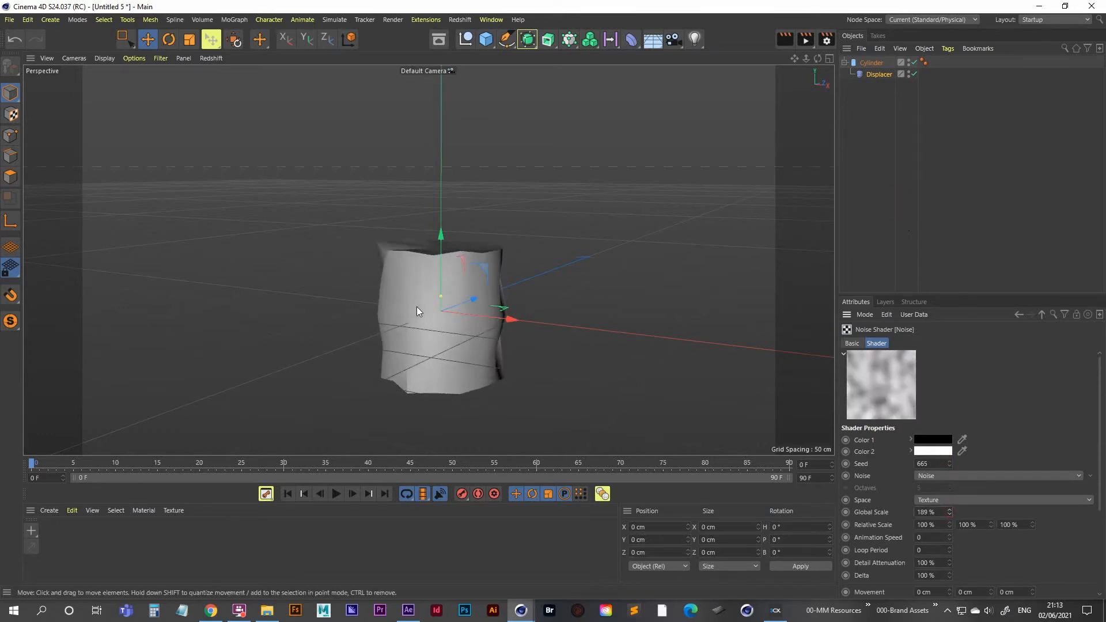
left_click(869, 64)
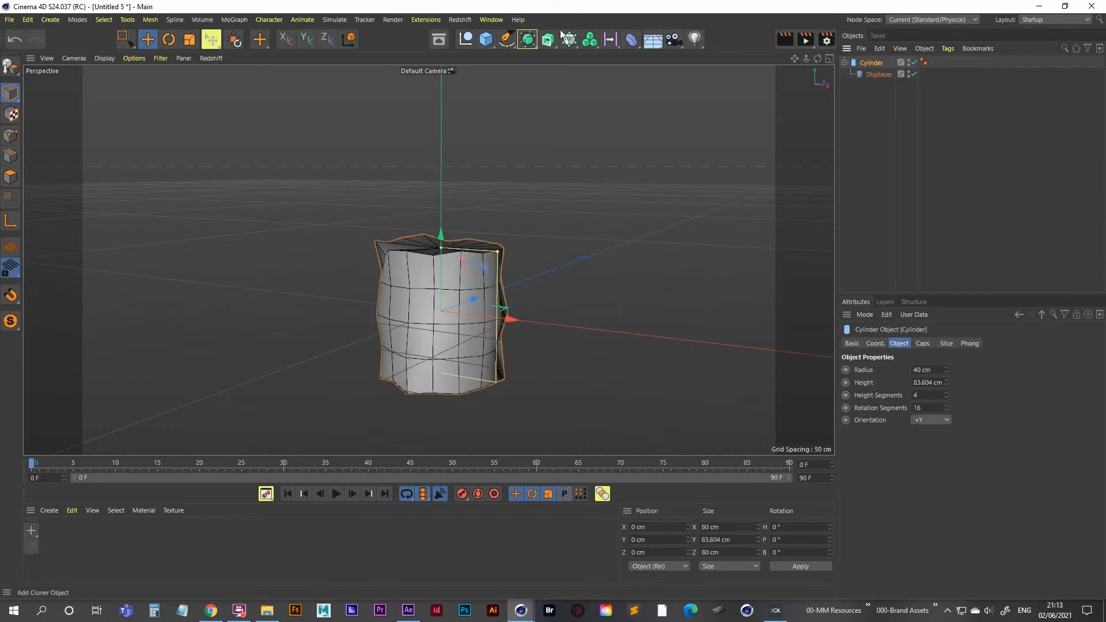
left_click(529, 39)
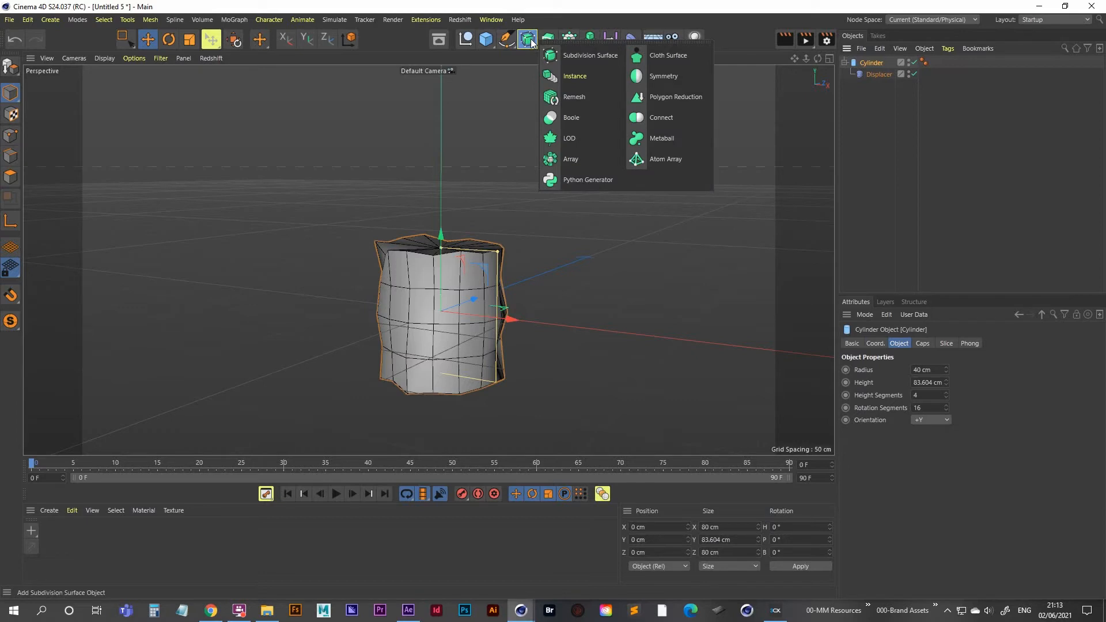
left_click(588, 56, "alt")
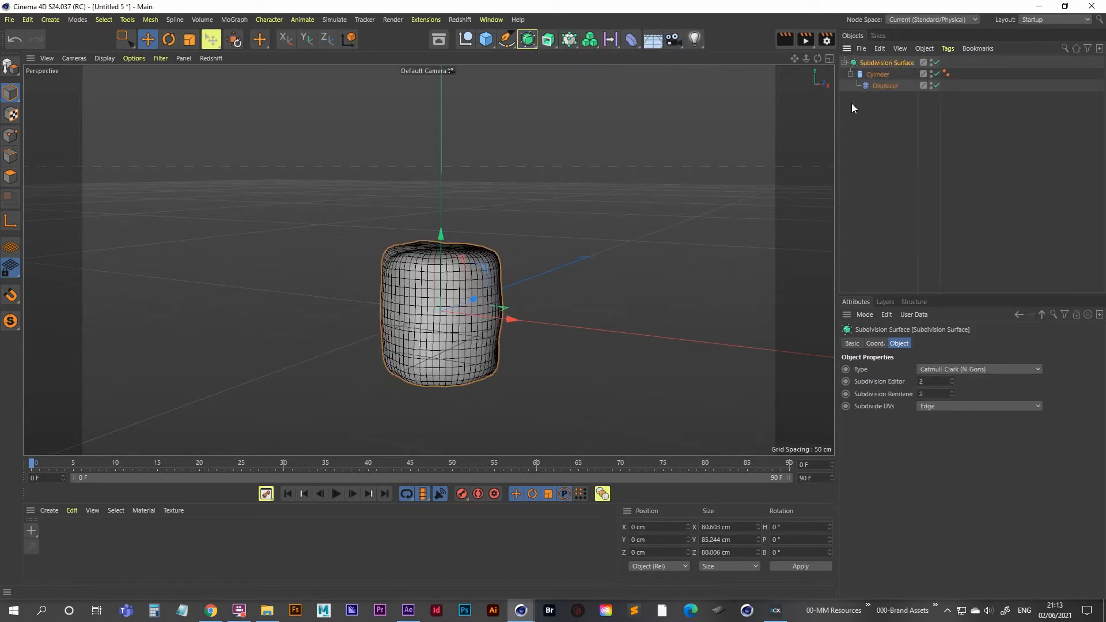
scroll(498, 253, "up", 6)
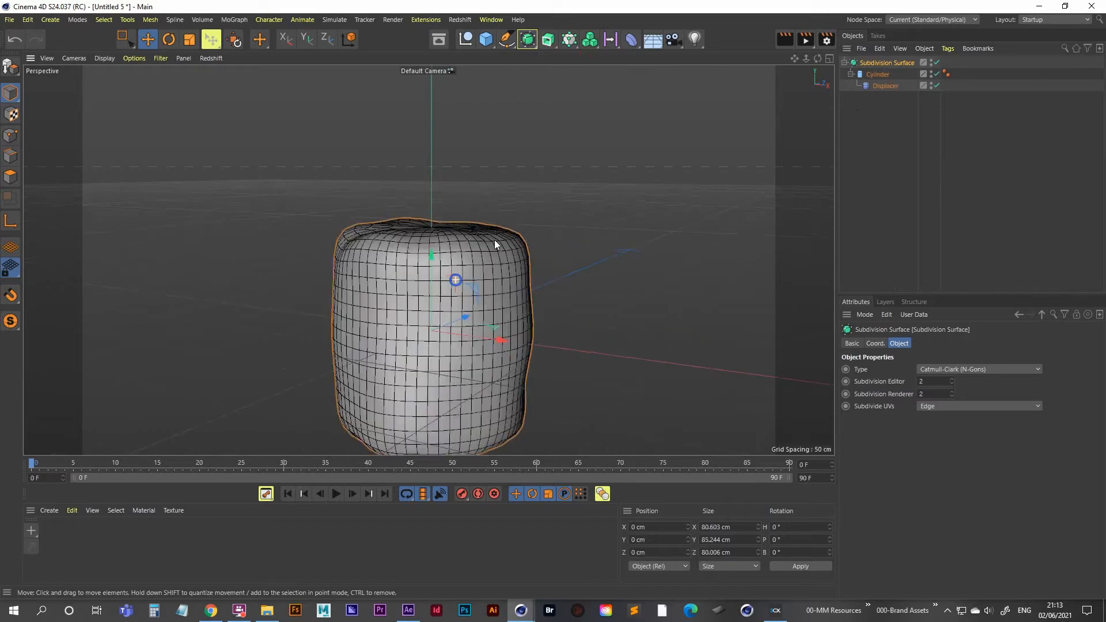
left_click_drag(441, 240, 442, 278, "alt")
scroll(452, 285, "down", 6)
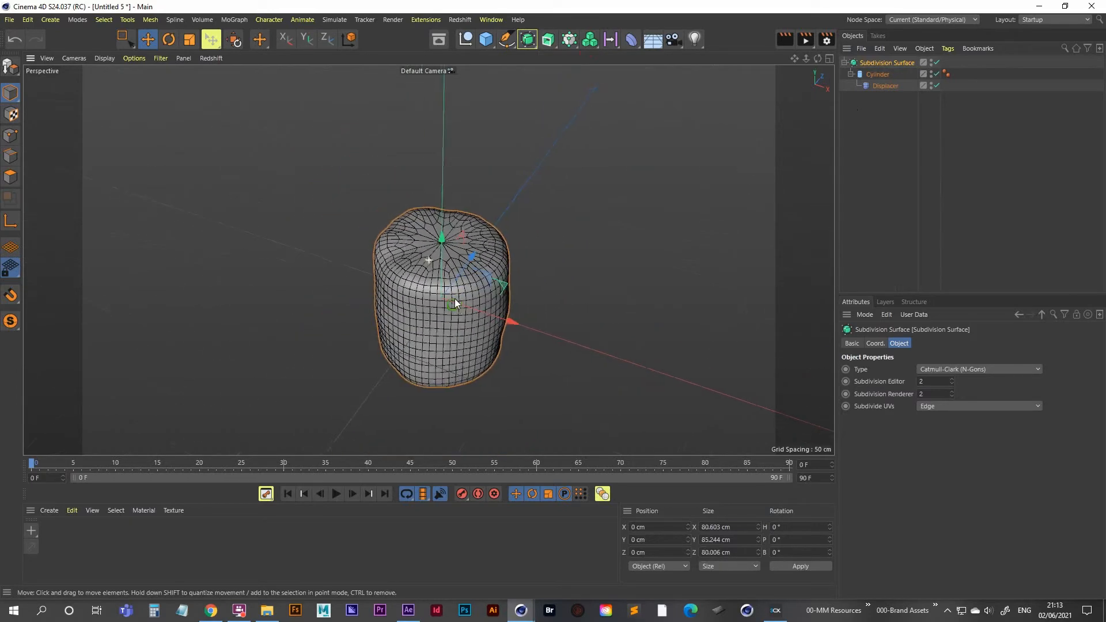
- Raise the global scale of the Displacer's noise to about 636 % for broader, softer bumps
left_click(876, 74)
left_click(884, 86)
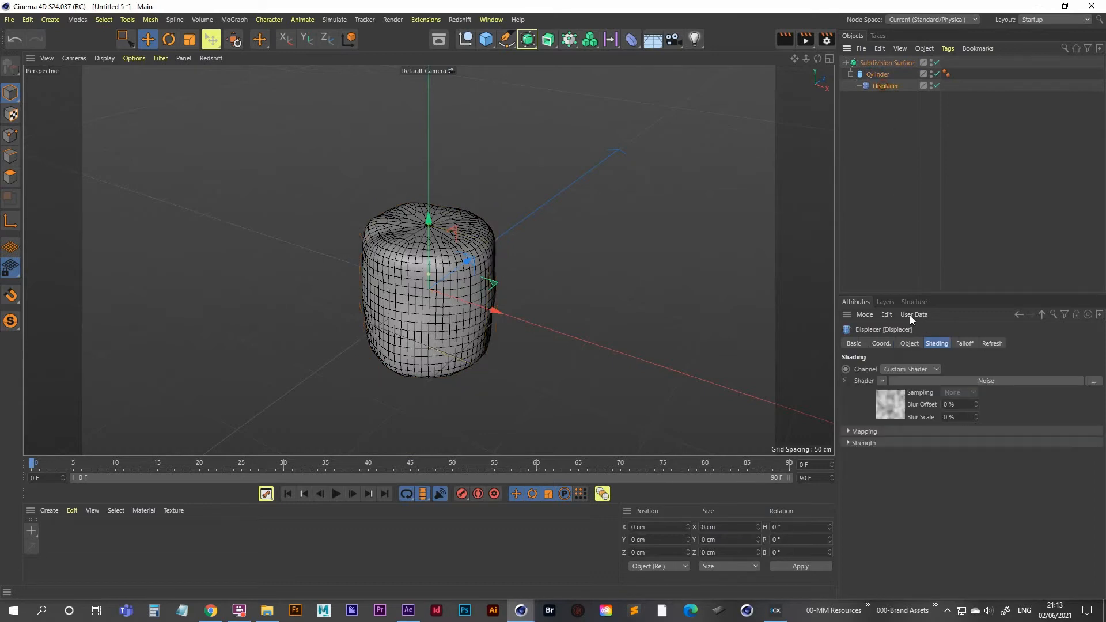
left_click(882, 405)
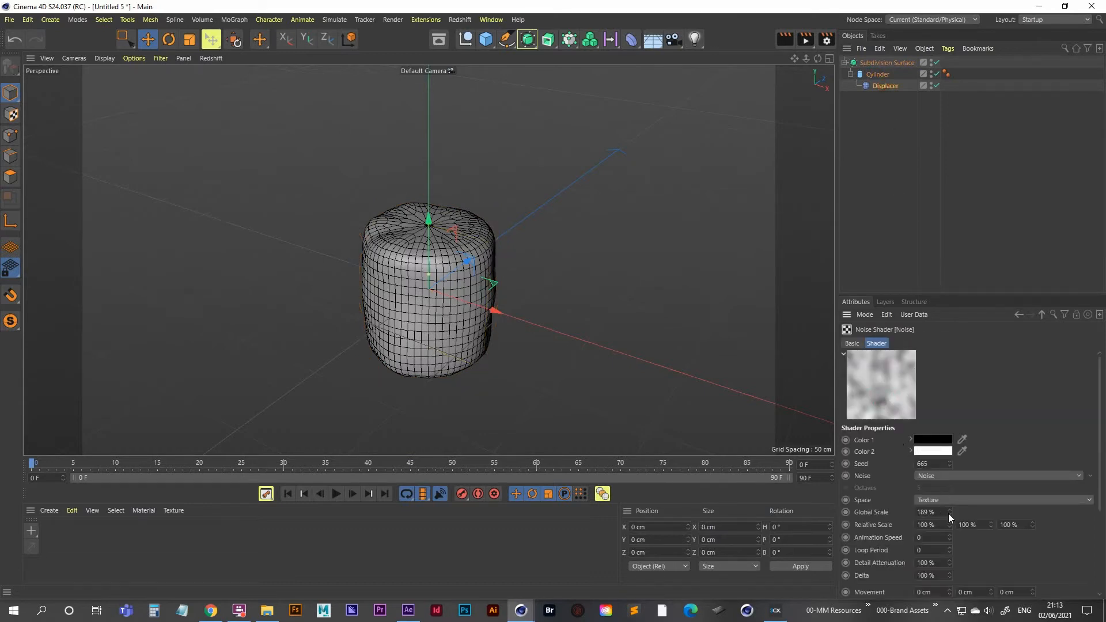
left_click_drag(949, 512, 952, 302)
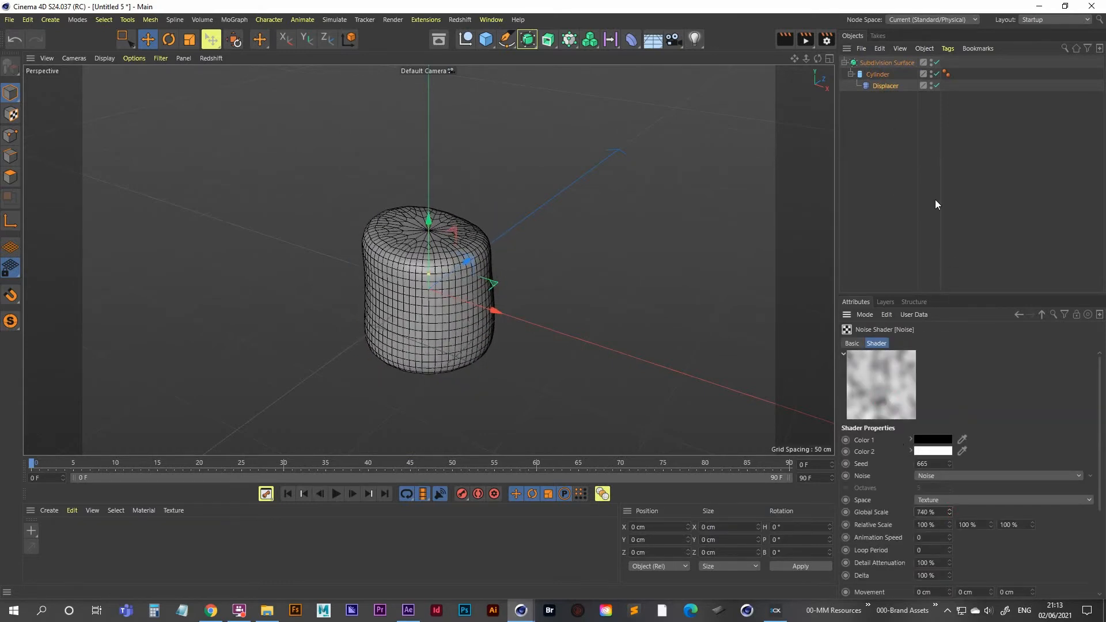
left_click_drag(935, 204, 928, 249)
scroll(489, 247, "up", 2)
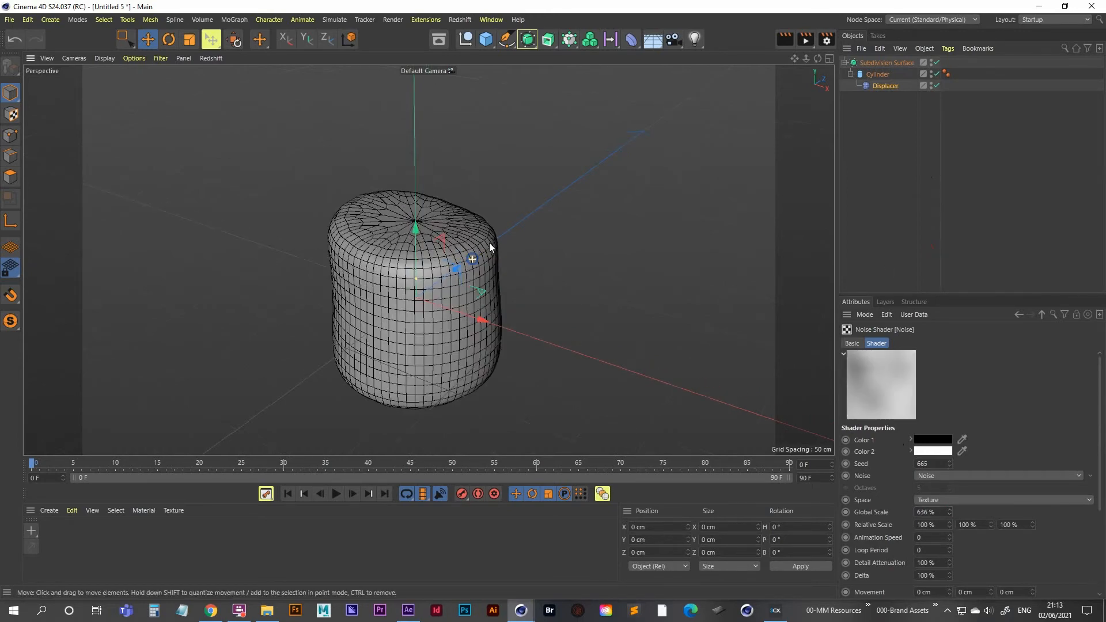
left_click_drag(490, 248, 392, 307, "alt")
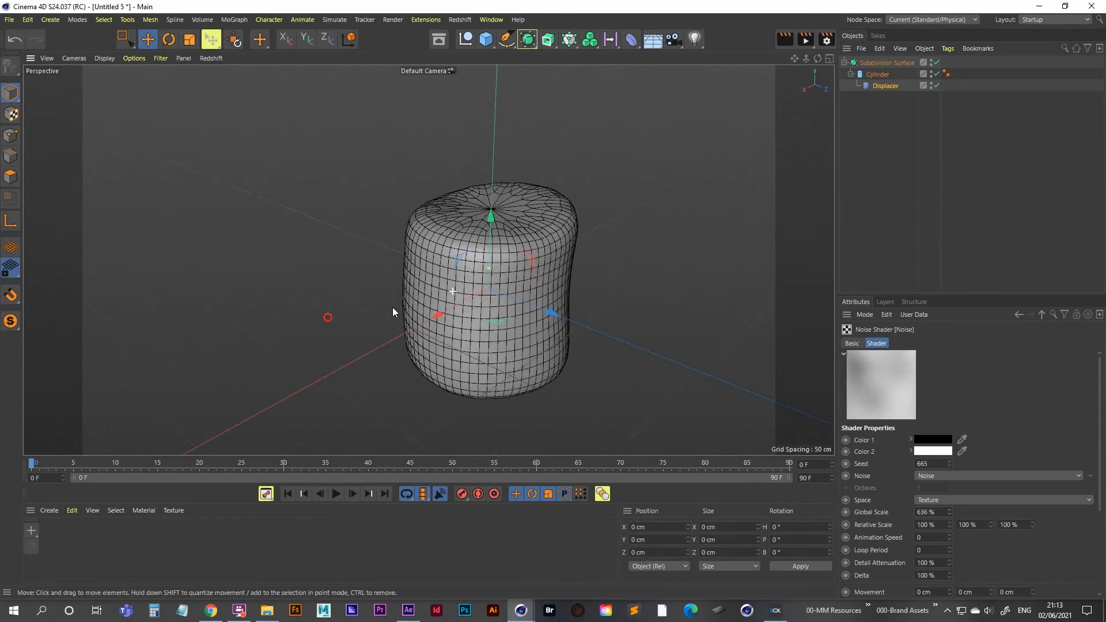
scroll(513, 285, "down", 2)
scroll(547, 249, "up", 6)
scroll(518, 283, "down", 6)
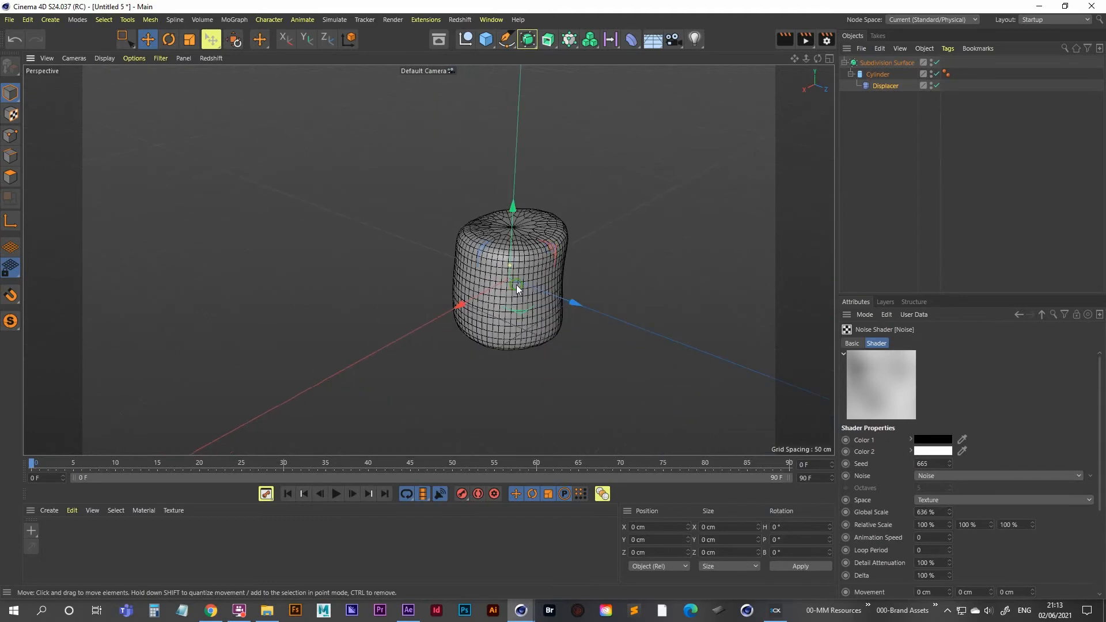
left_click_drag(515, 284, 478, 249, "alt")
left_click(478, 248)
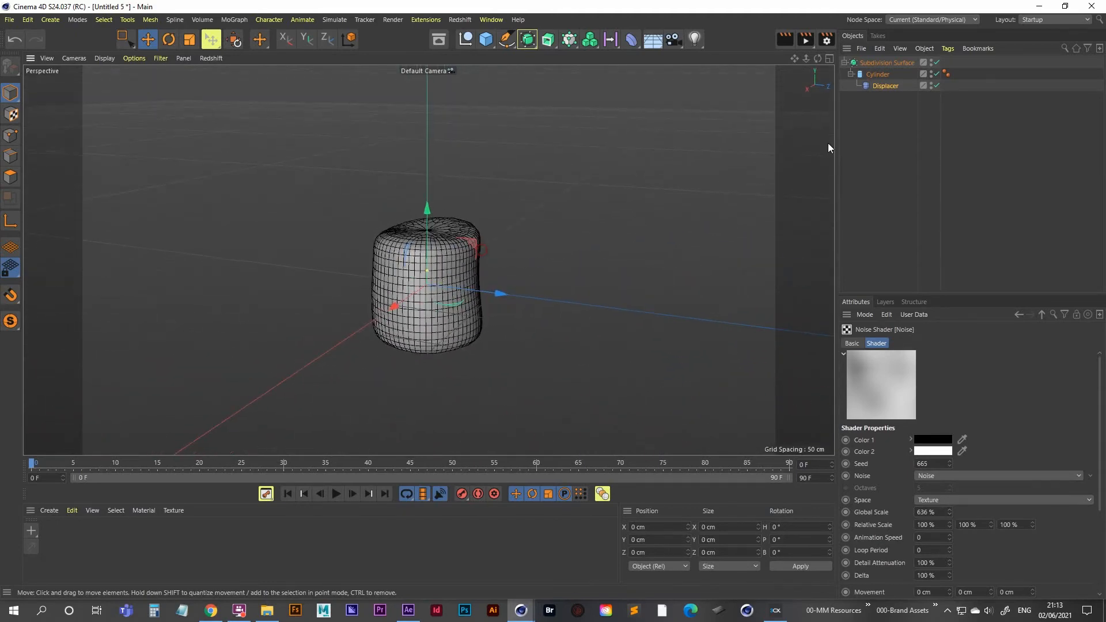
- Copy the Subdivision Surface with its cylinder and Displacer into the scene_5.c4d project
left_click(883, 63)
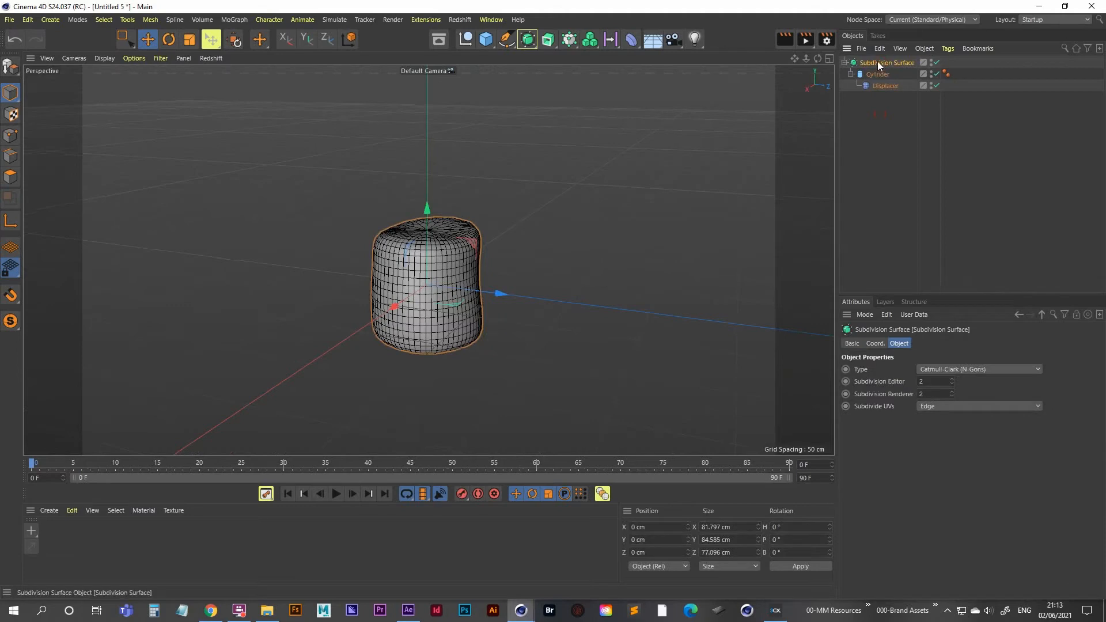
double_click(877, 63)
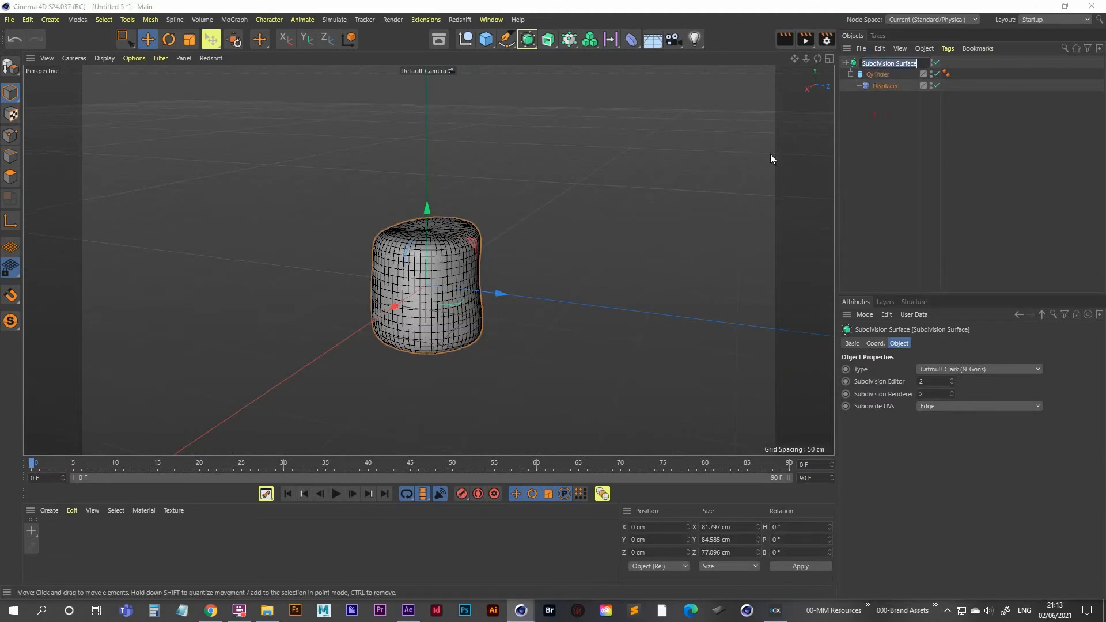
key("Return")
mouse_move(875, 61)
left_mouse_down()
mouse_move(876, 160)
mouse_move(886, 96)
mouse_move(870, 64)
left_mouse_up()
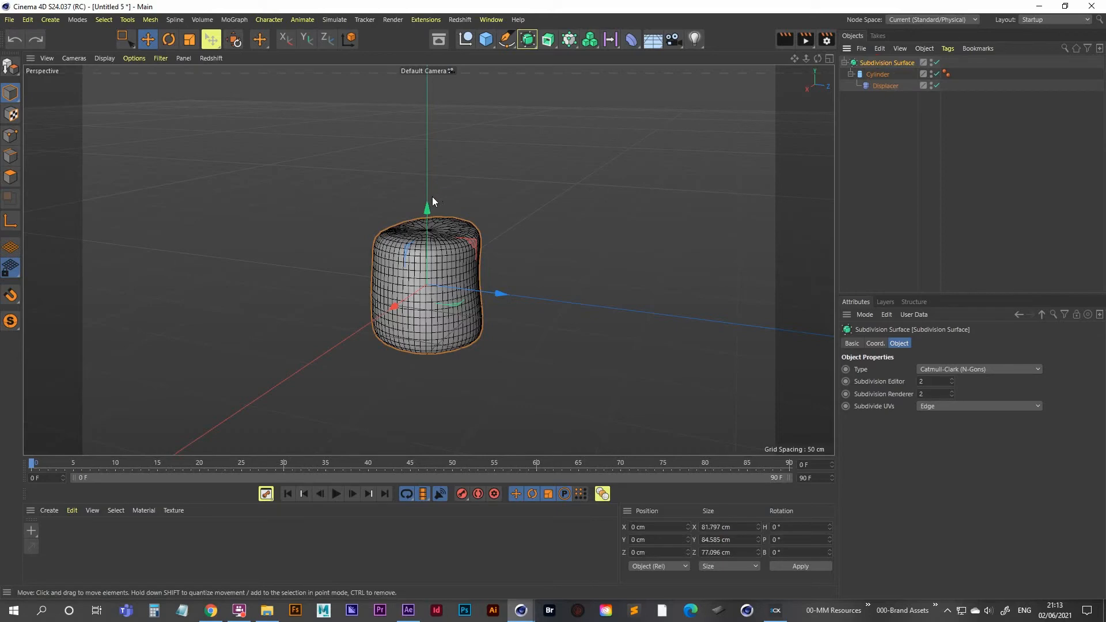
left_click(491, 19)
left_click(518, 425)
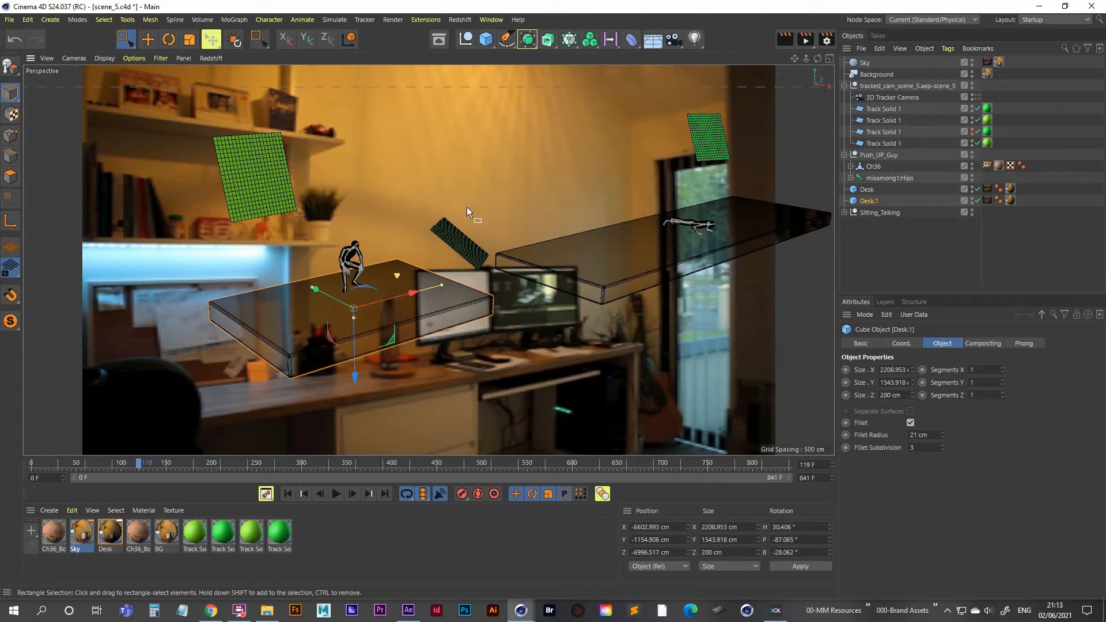
key("ctrl+v")
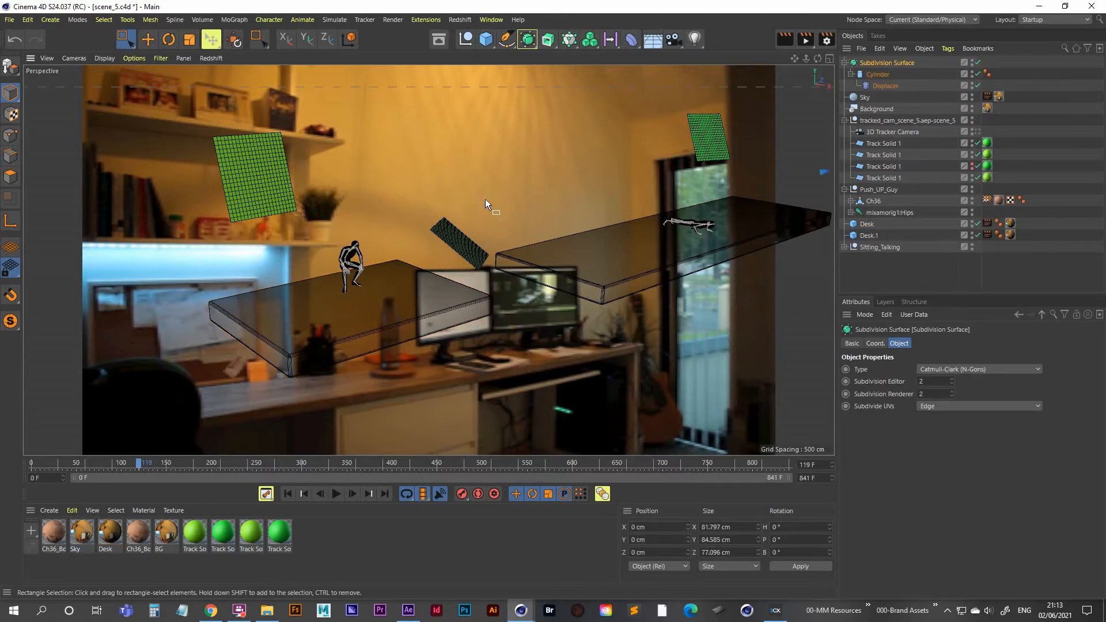
- Merge the pasted Subdivision Surface, Cylinder and Displacer into one polygon object with Connect Objects + Delete
right_click(880, 61)
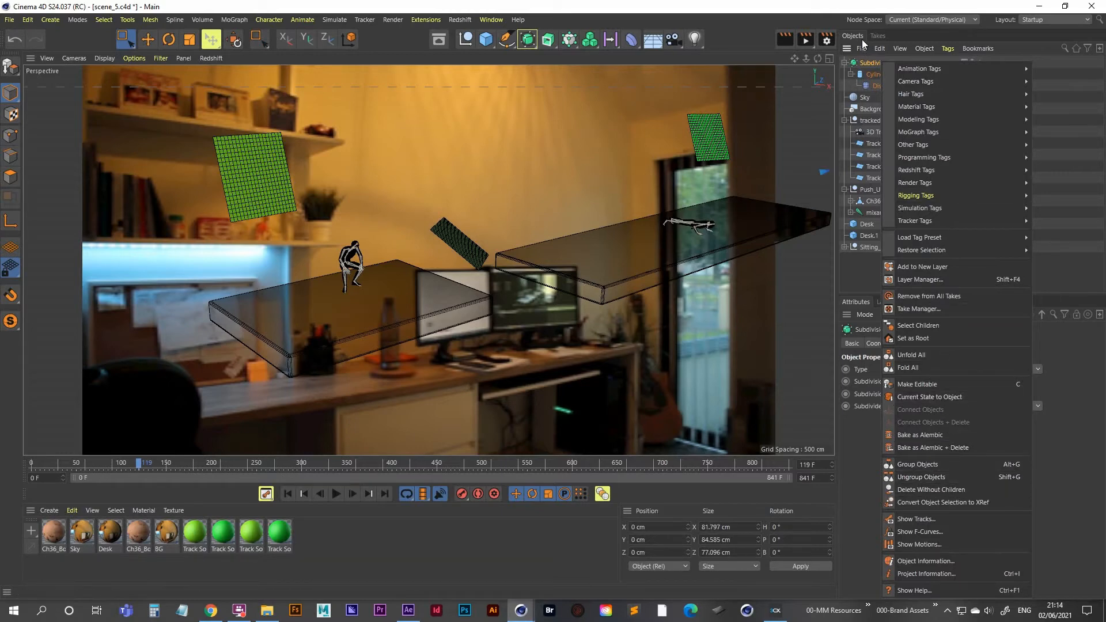
left_click(892, 62)
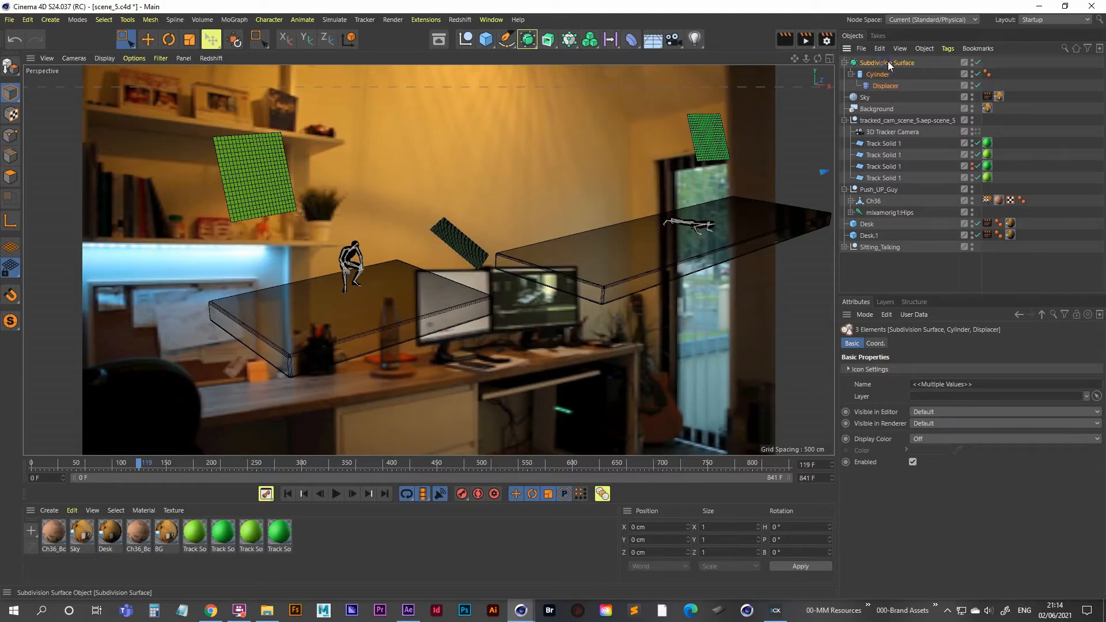
right_click(886, 61)
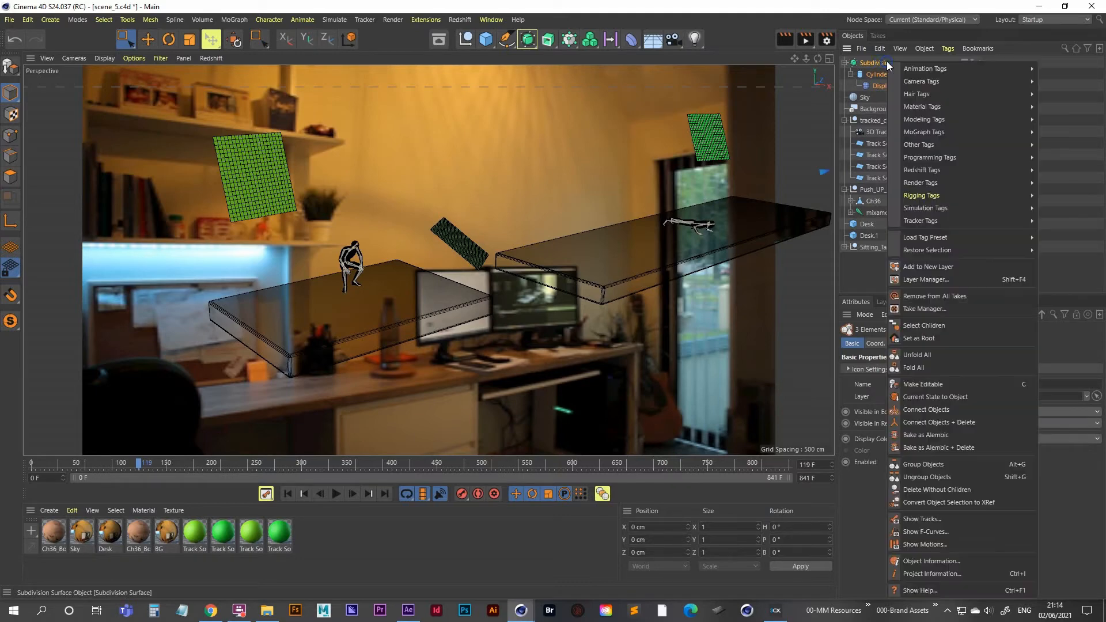
left_click(947, 422)
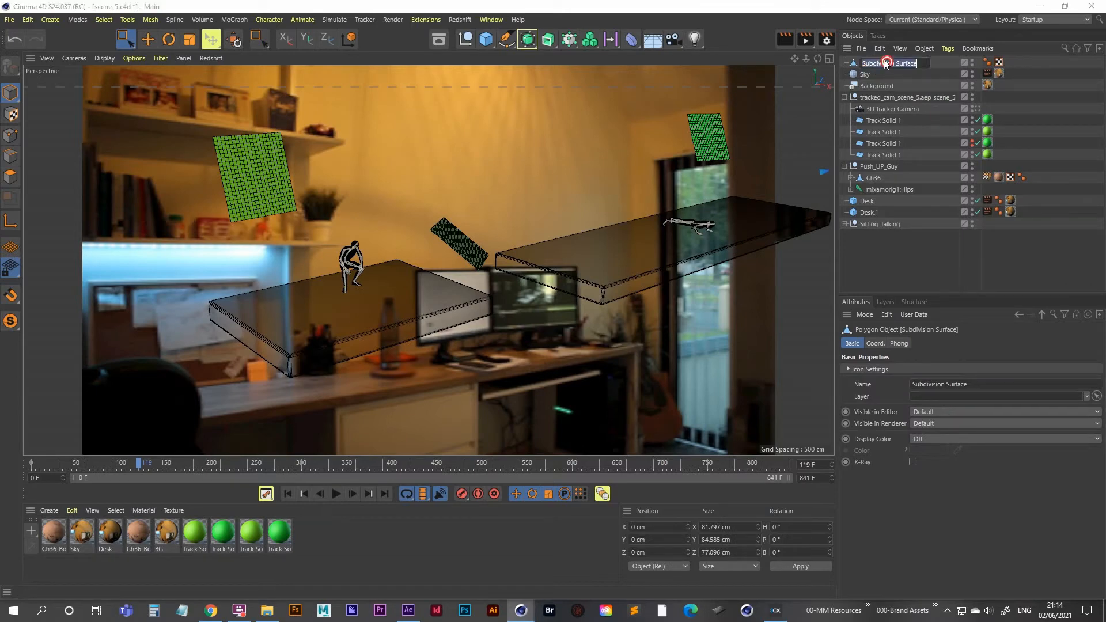
- Rename the merged polygon object as Seat
double_click(882, 62)
type("seat")
key("Return")
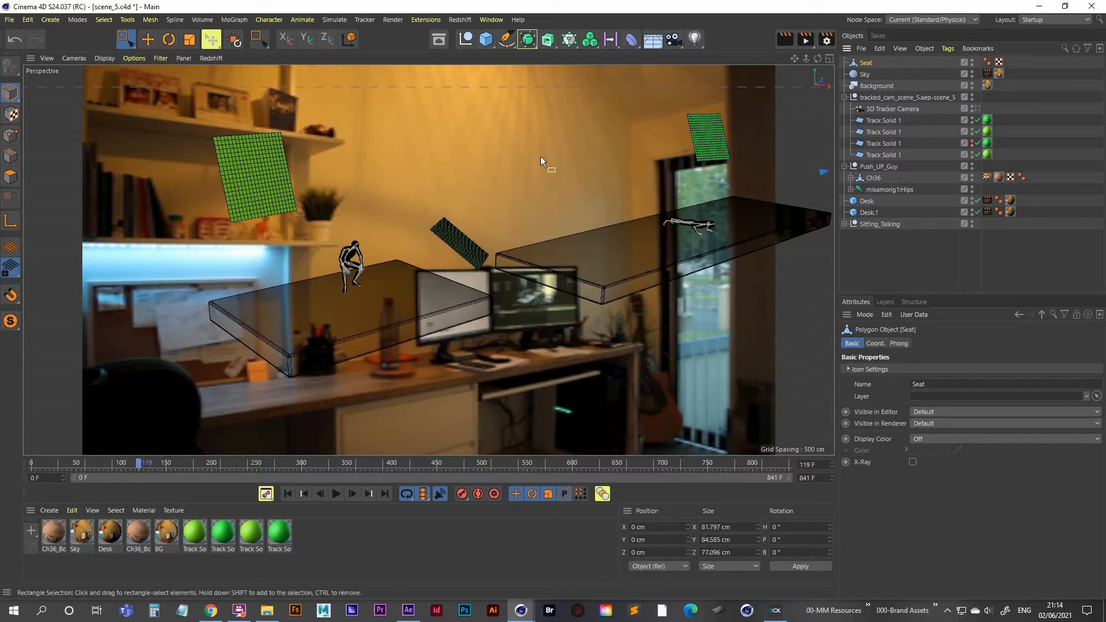
- Align Seat with the Sitting_Talking null by nesting it there and resetting its transform, and return it to the top hierarchy level
left_click_drag(868, 64, 883, 223)
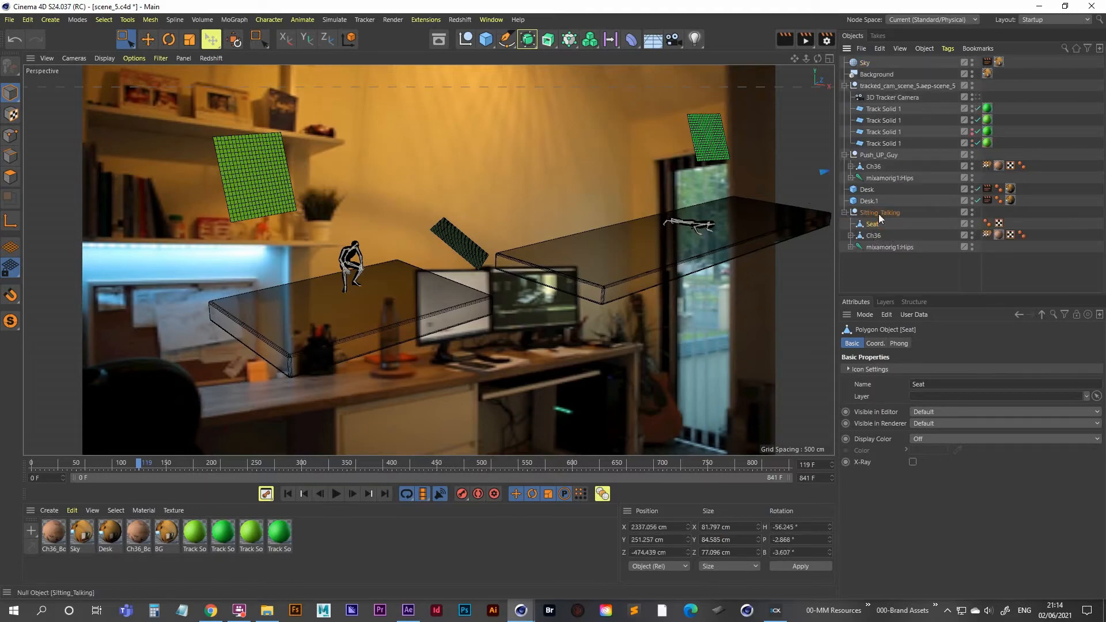
left_click(234, 46)
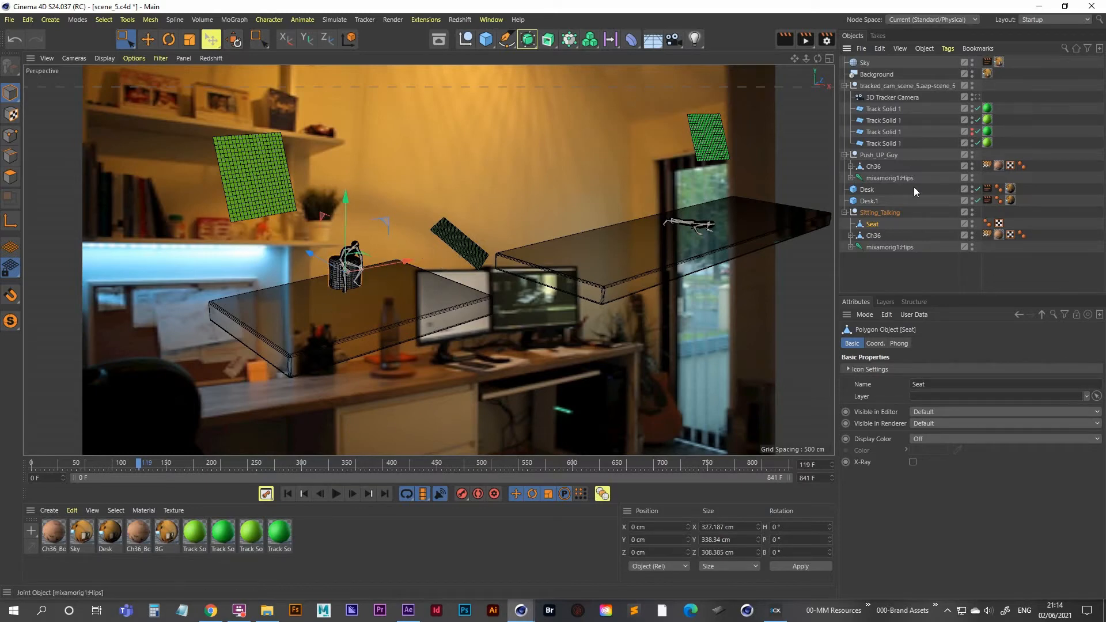
left_click_drag(870, 225, 903, 285)
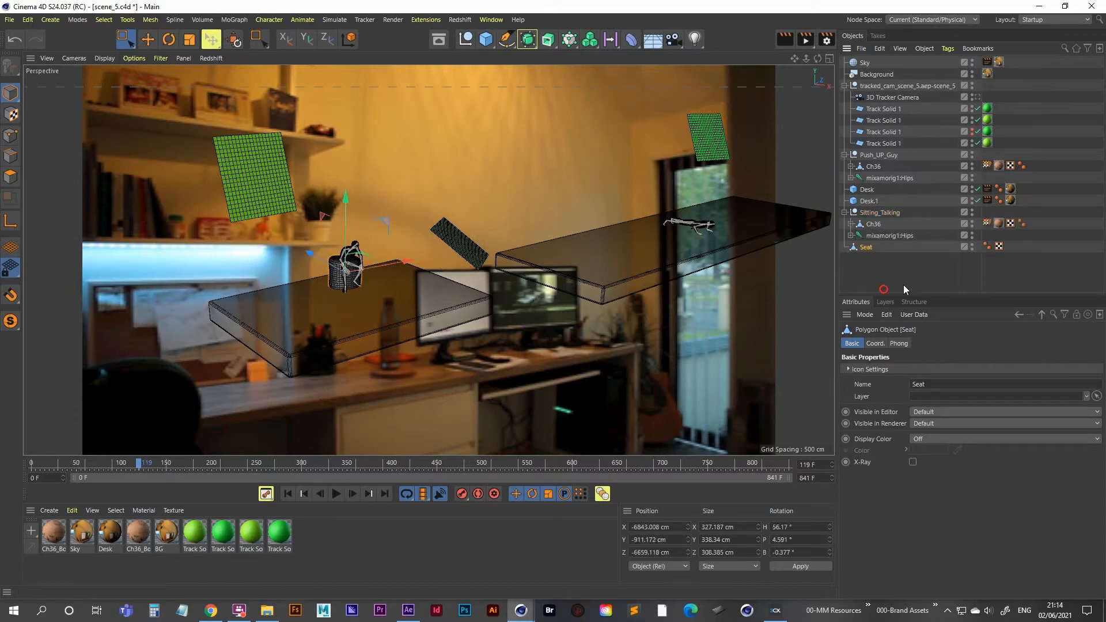
- Check the seat through the 3D Tracker Camera, and examine up close how it fits the sitting figure
left_click(978, 96)
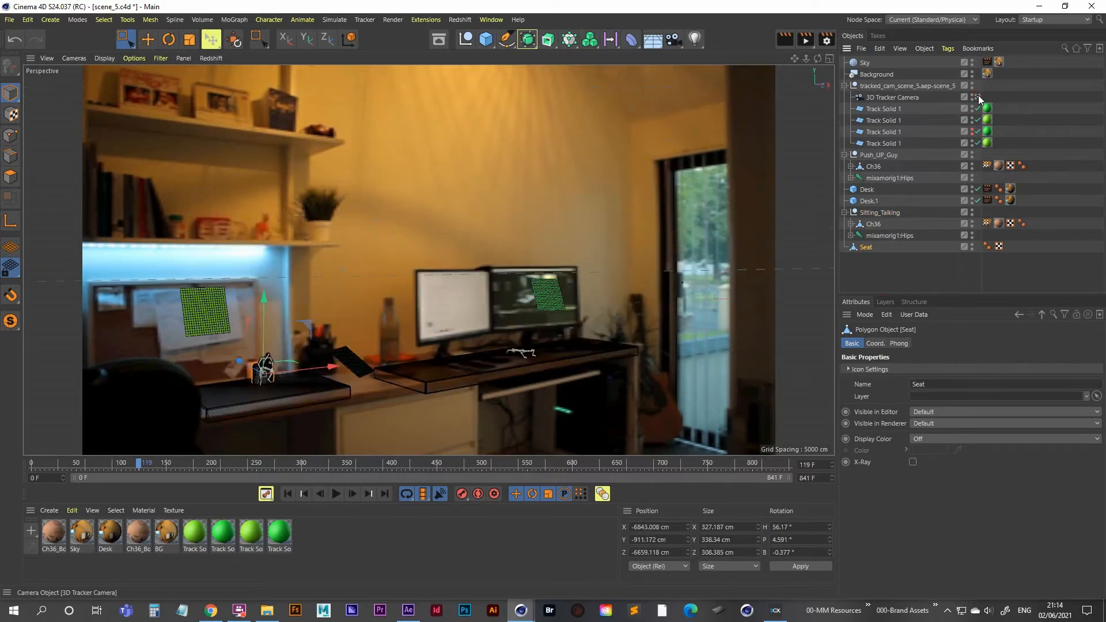
left_click(979, 95)
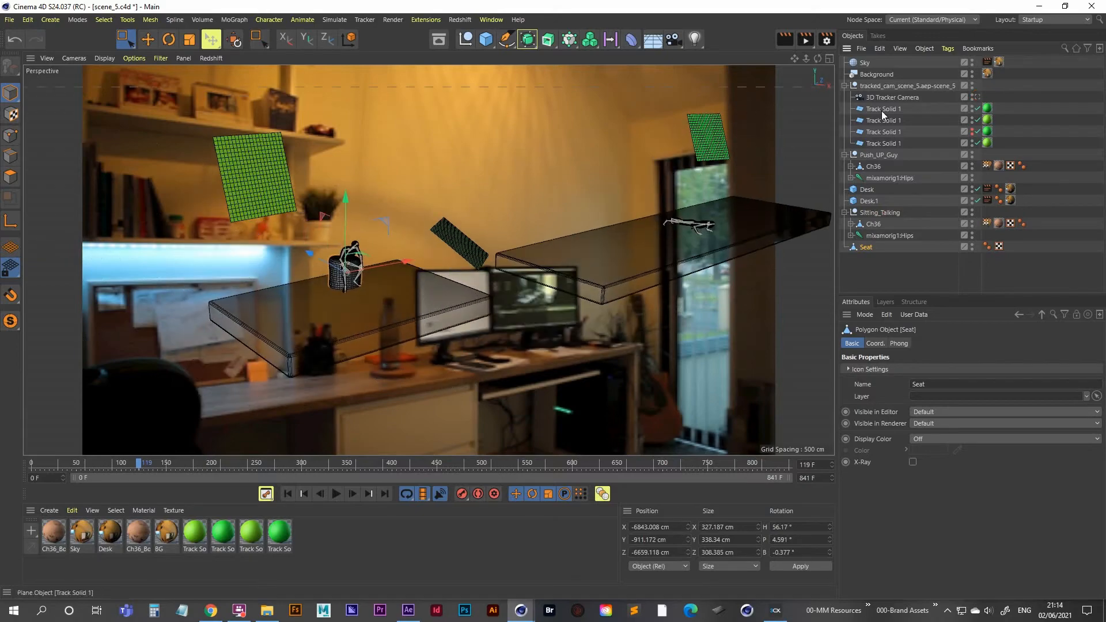
right_click_drag(338, 267, 427, 230, "alt")
left_click_drag(380, 262, 427, 259, "alt")
right_click_drag(369, 288, 423, 287, "alt")
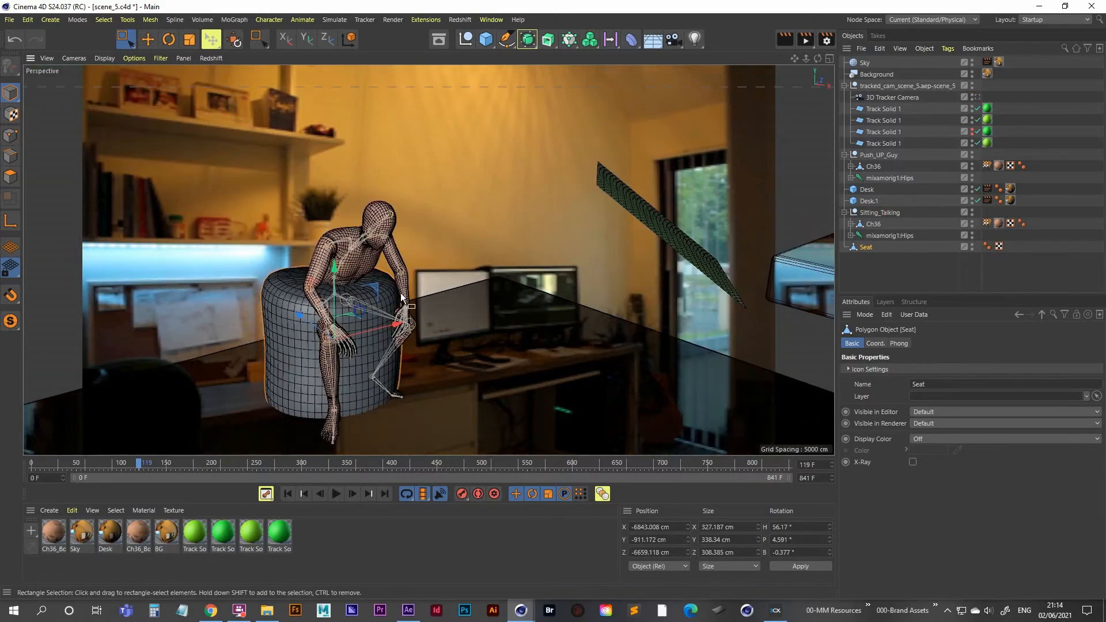
middle_click_drag(351, 327, 390, 284, "alt")
left_click_drag(366, 308, 387, 291, "alt")
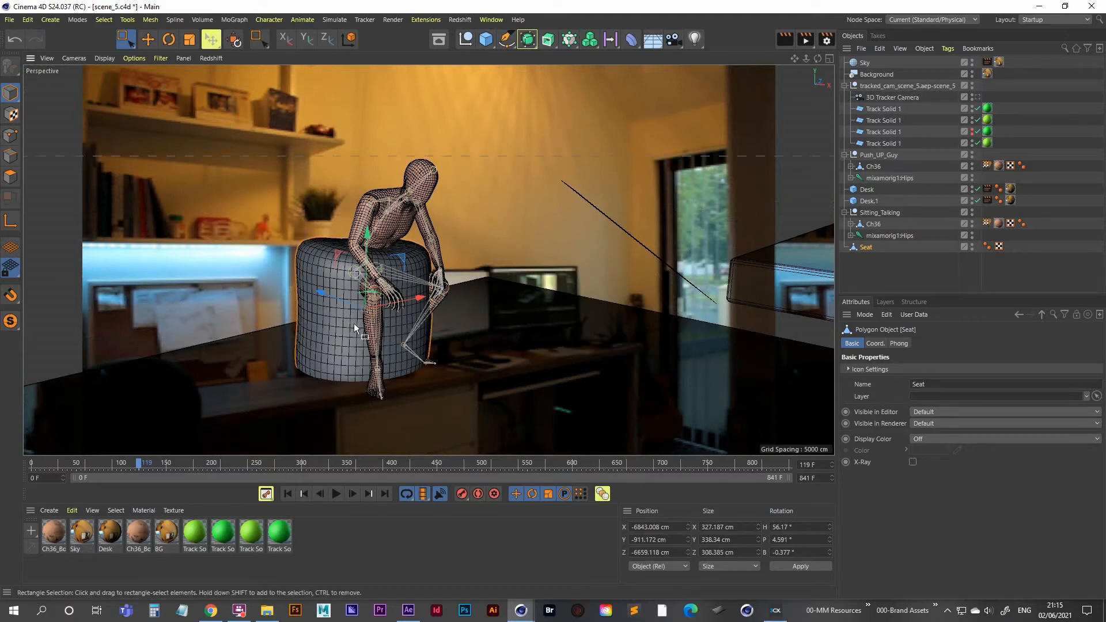
middle_click_drag(385, 251, 395, 241, "alt")
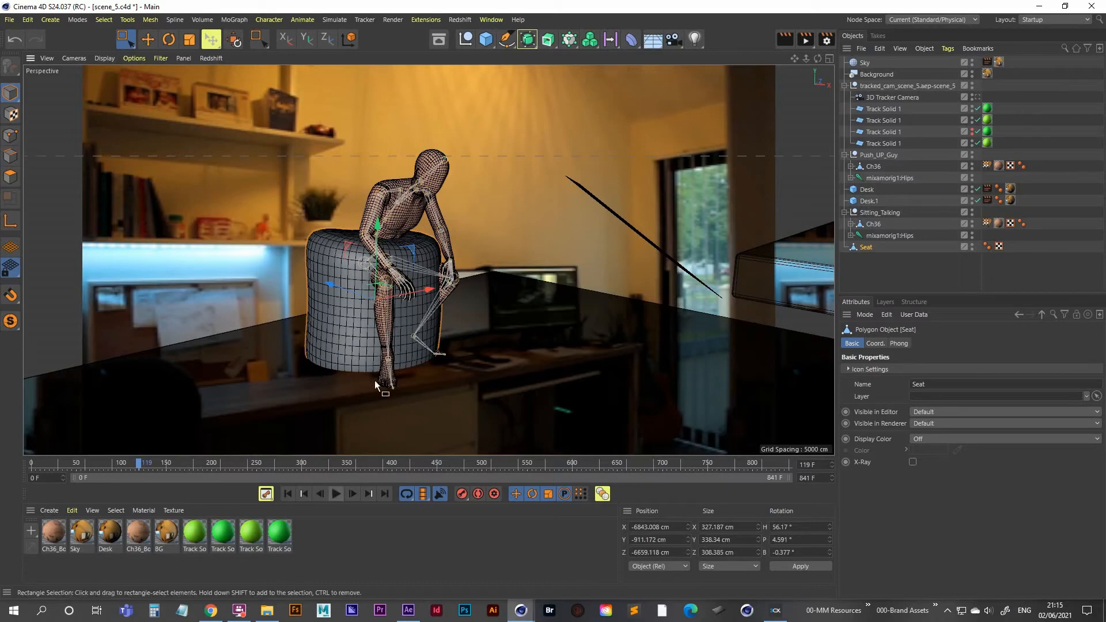
scroll(322, 268, "up", 5)
left_click_drag(322, 268, 362, 282, "alt")
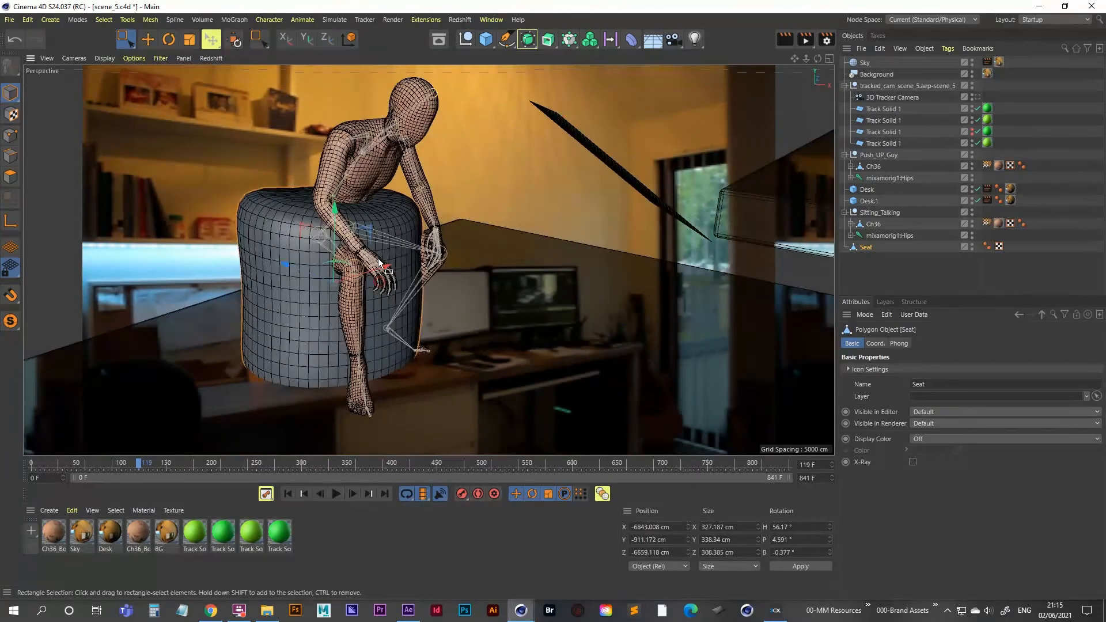
- Scale the seat down uniformly to about 213 × 220 × 200 cm and lower it beneath the sitting figure
left_click(182, 41)
left_click_drag(579, 156, 484, 254)
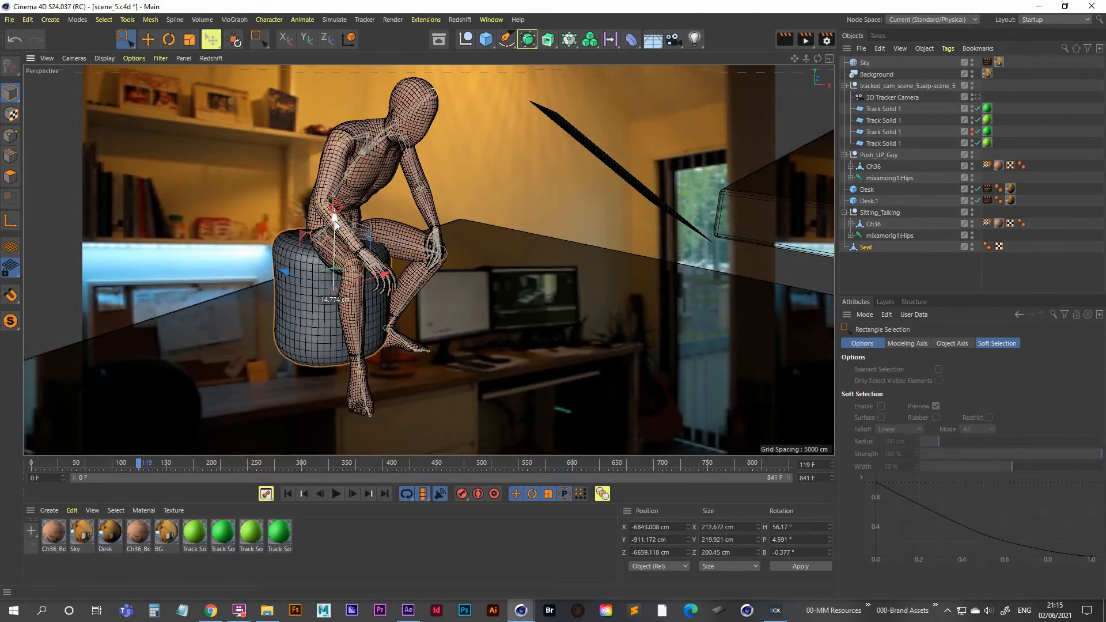
left_click_drag(329, 302, 429, 267, "alt")
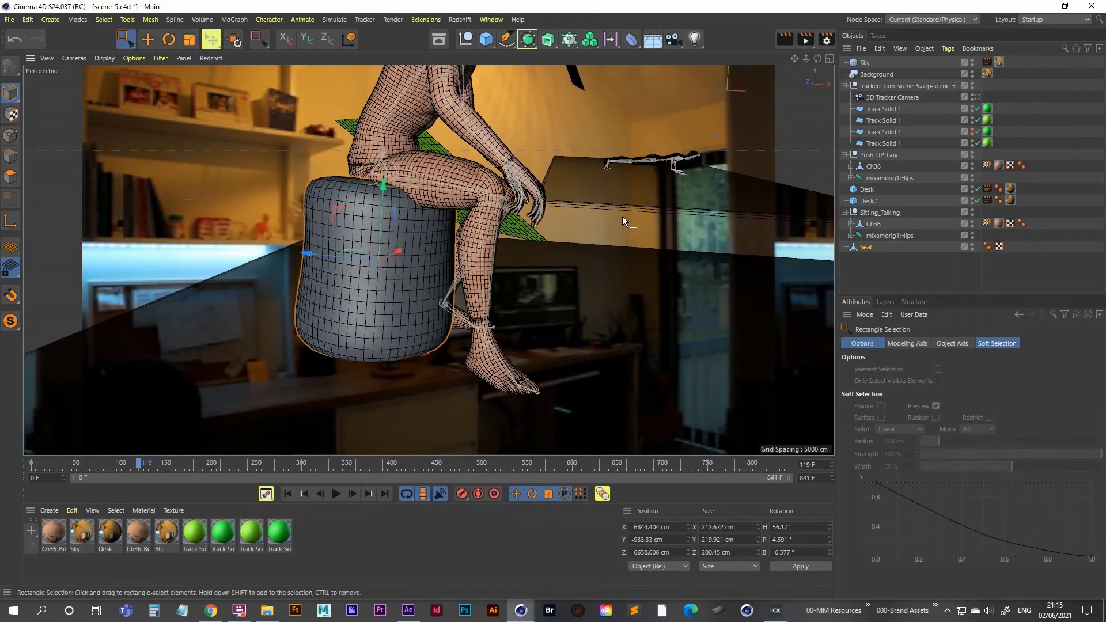
- Shrink the seat further to about 184 × 190 × 173 cm and lower it slightly under the figure's thighs
left_click_drag(633, 211, 563, 251)
key("0")
left_click_drag(384, 195, 391, 196)
key("t")
left_click_drag(585, 253, 611, 230)
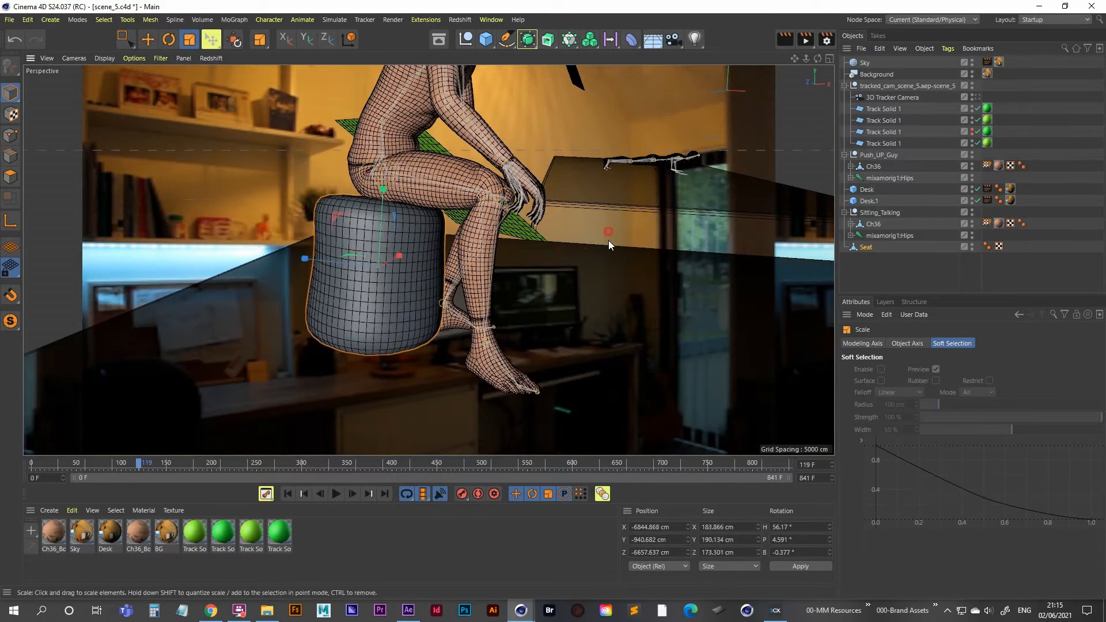
- Shift the seat horizontally under the sitting figure to about X -6855, Y -940, Z -6664 cm
left_click_drag(372, 250, 384, 228, "alt")
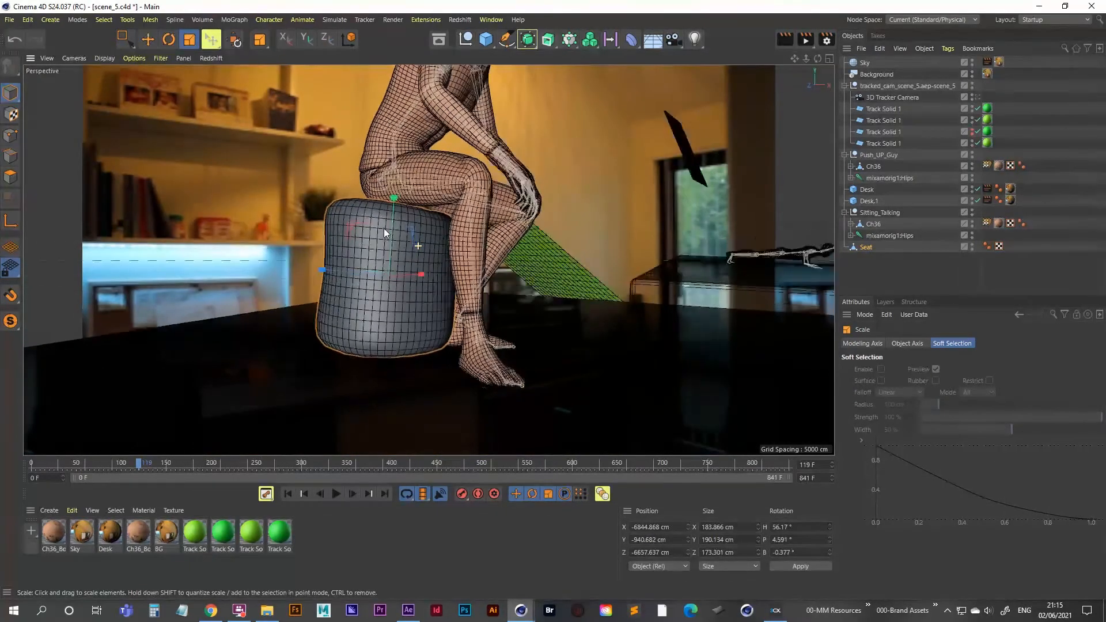
left_click_drag(385, 348, 538, 328, "alt")
scroll(535, 327, "up", 4)
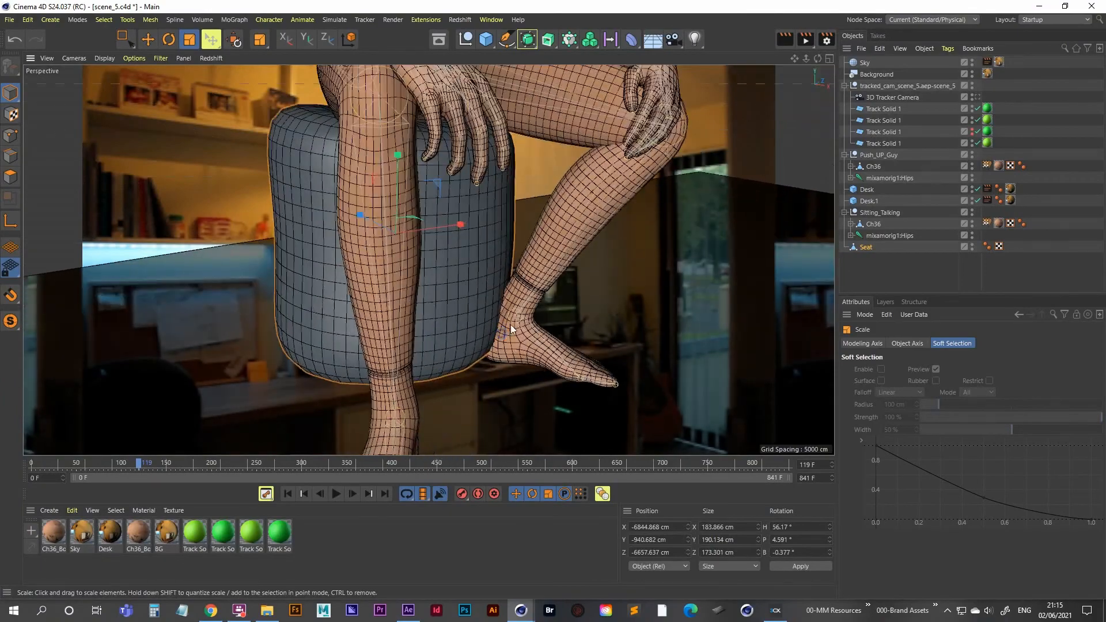
key("space")
left_click_drag(378, 237, 443, 268, "alt")
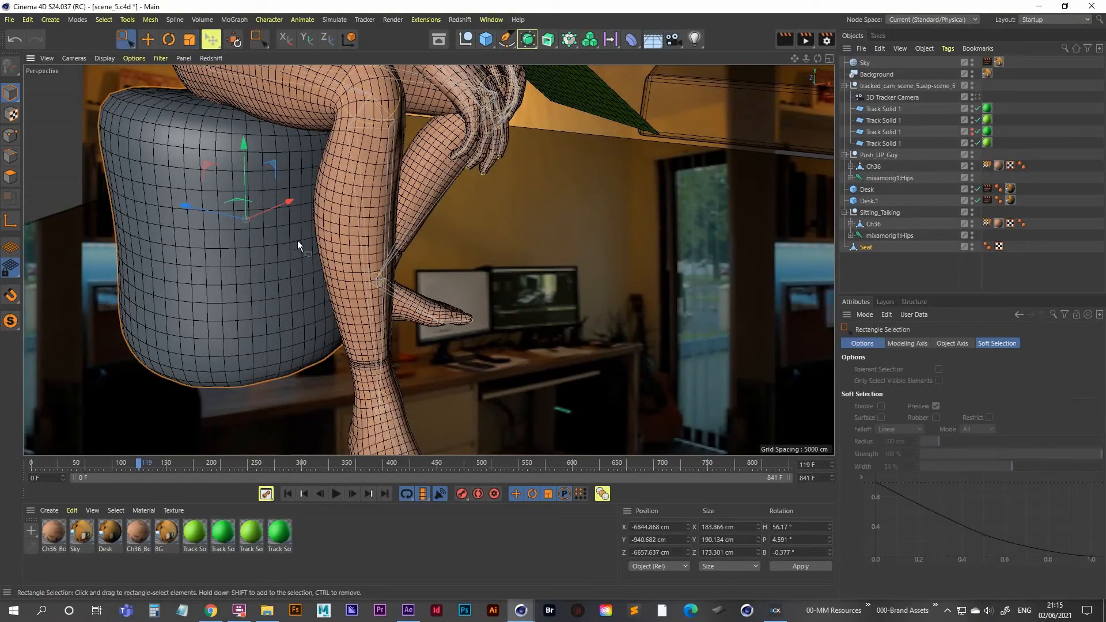
key("space")
left_click_drag(219, 238, 303, 266, "alt")
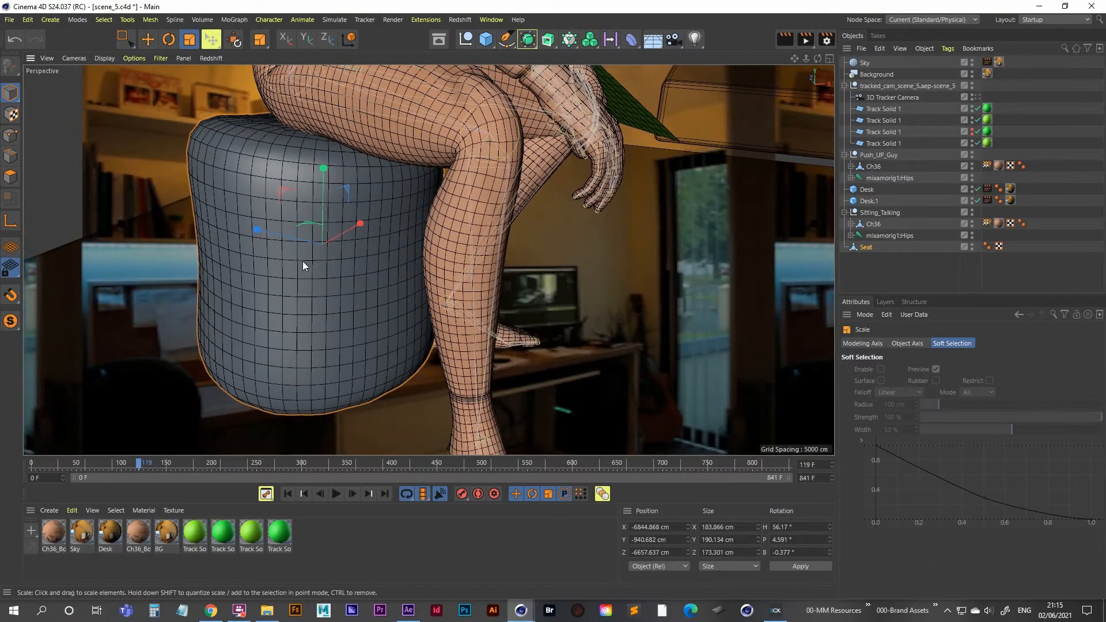
left_click_drag(444, 274, 244, 242, "alt")
key("space")
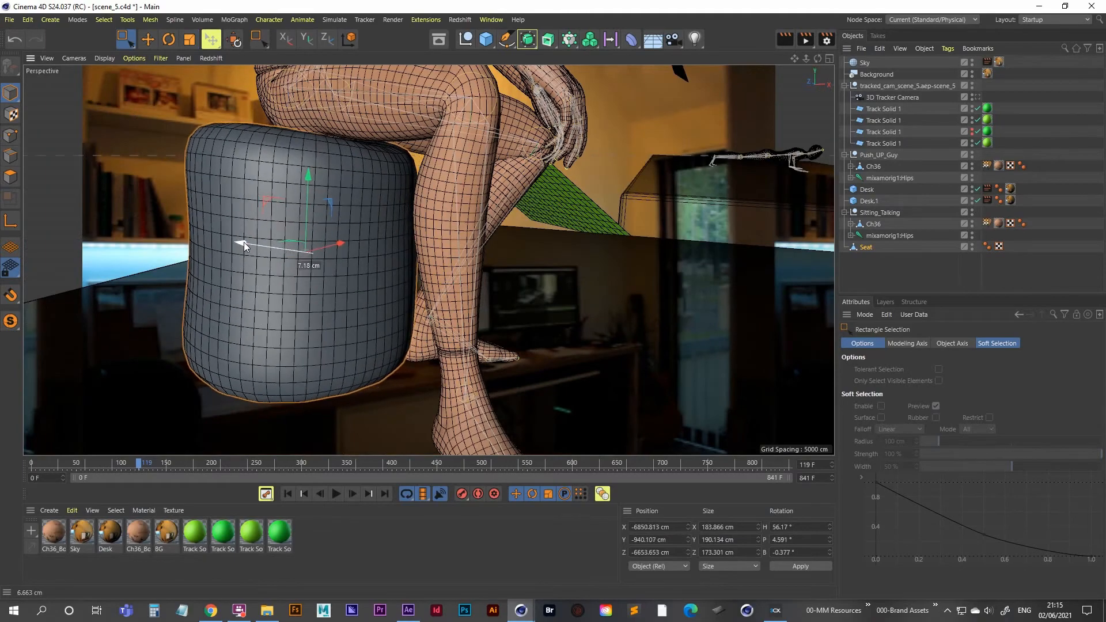
left_click_drag(339, 243, 314, 279)
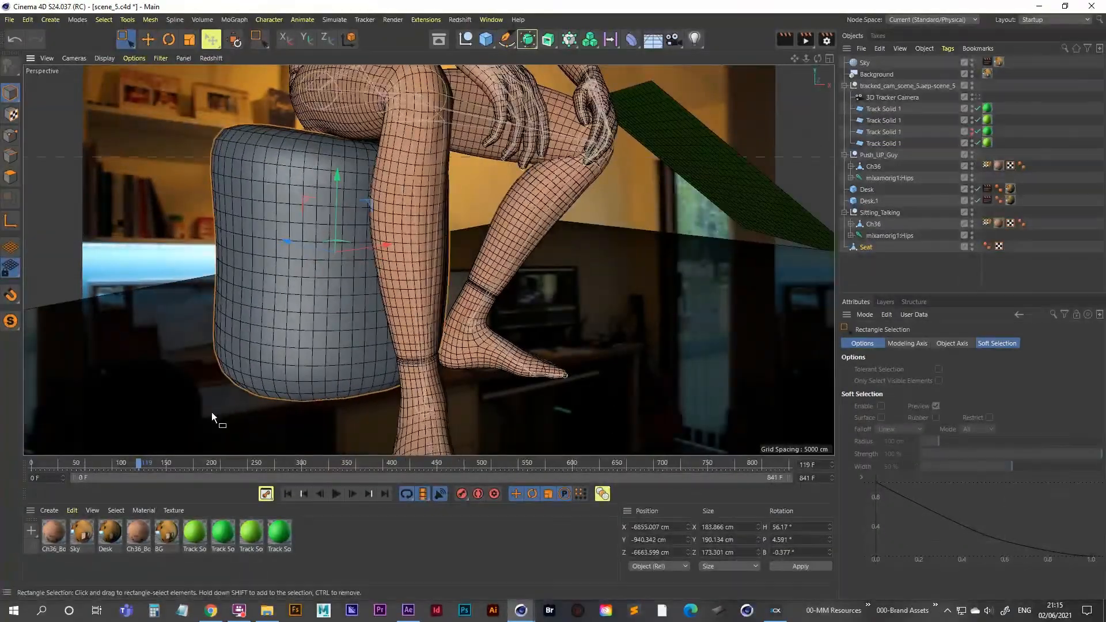
- Play the animation up close to check how the seat fits the moving figure, and return to the first frame
left_click_drag(212, 412, 403, 403, "alt")
left_click(336, 493)
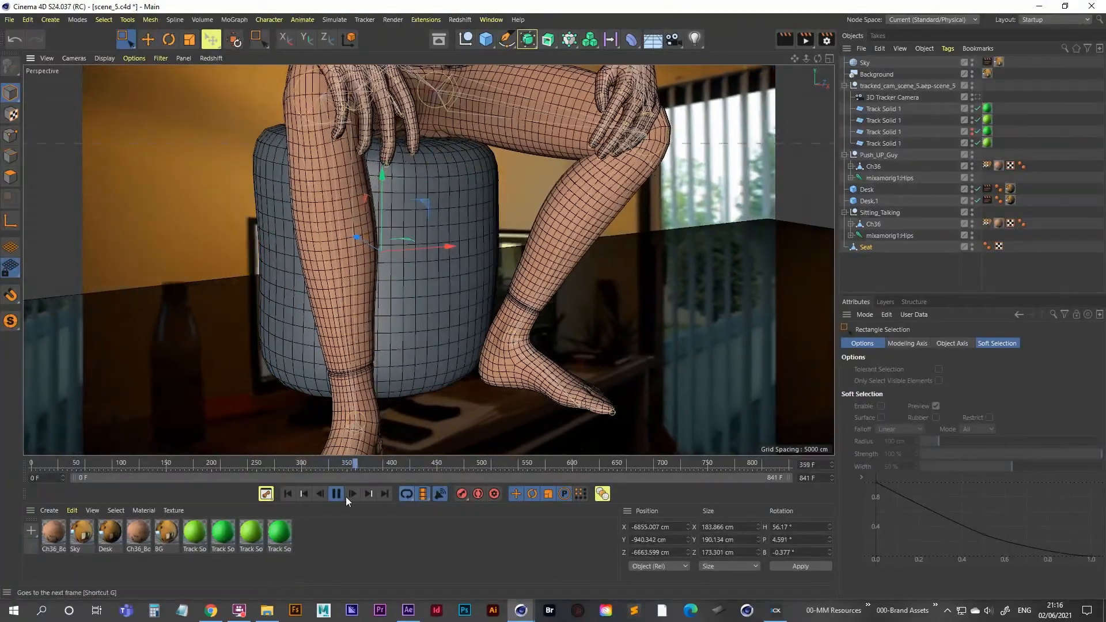
left_click(337, 493)
left_click(287, 494)
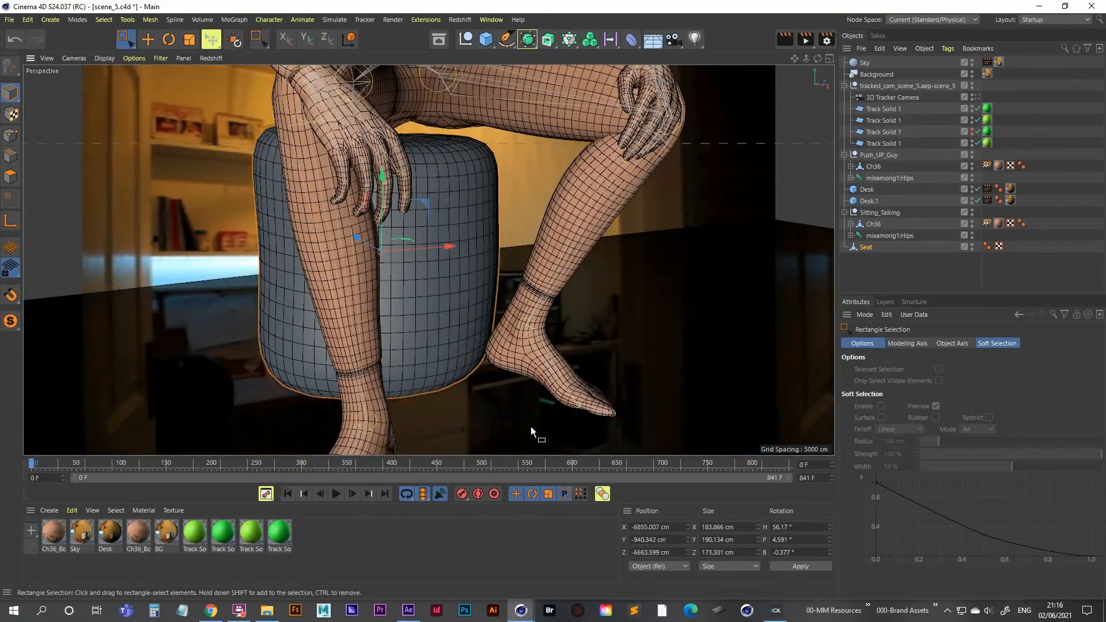
- Play the animation through the 3D Tracker Camera to check the sitting character on its desk area
left_click(976, 97)
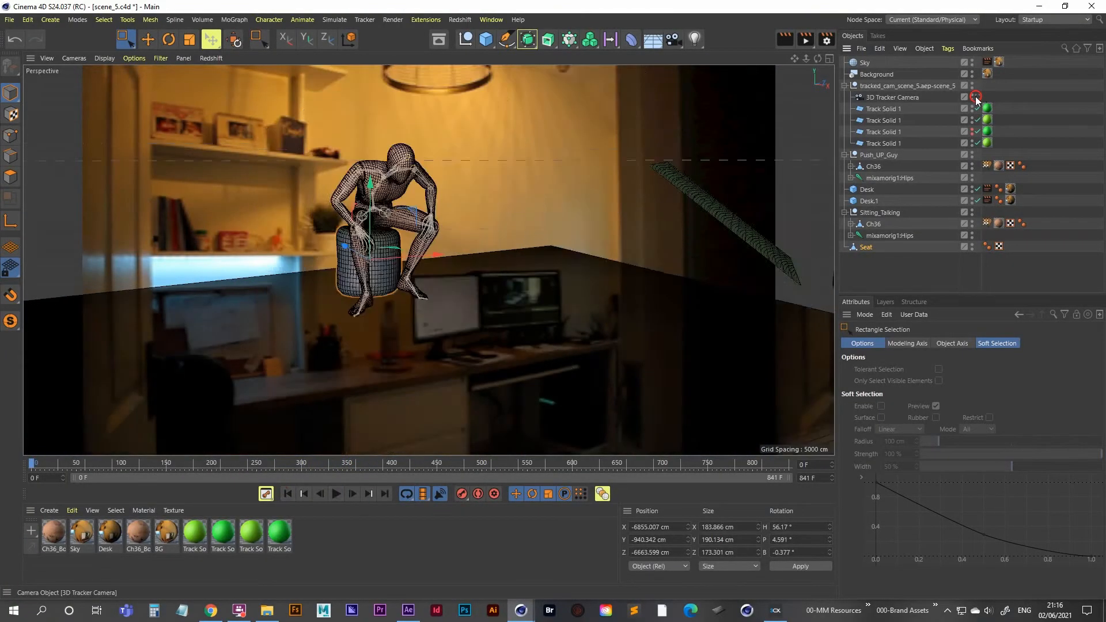
left_click(336, 493)
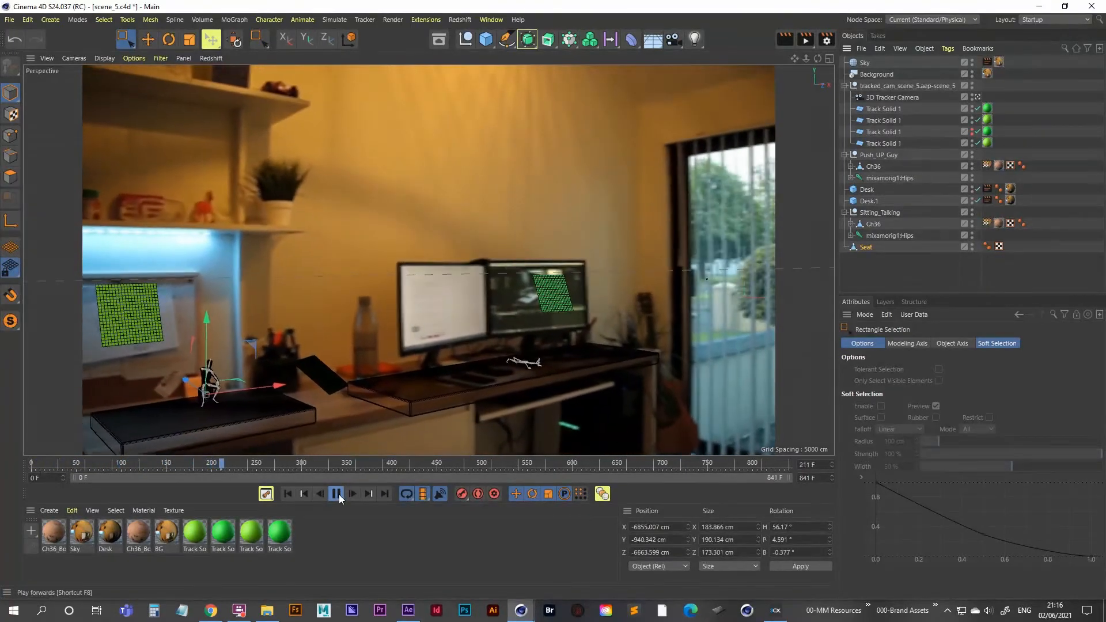
left_click(338, 494)
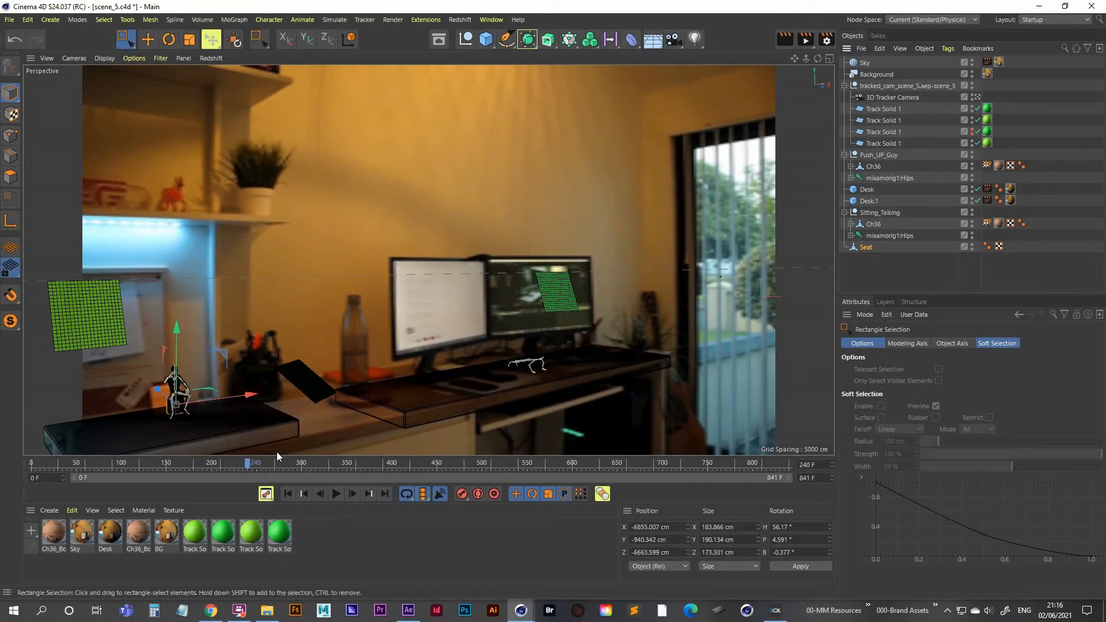
left_click(336, 493)
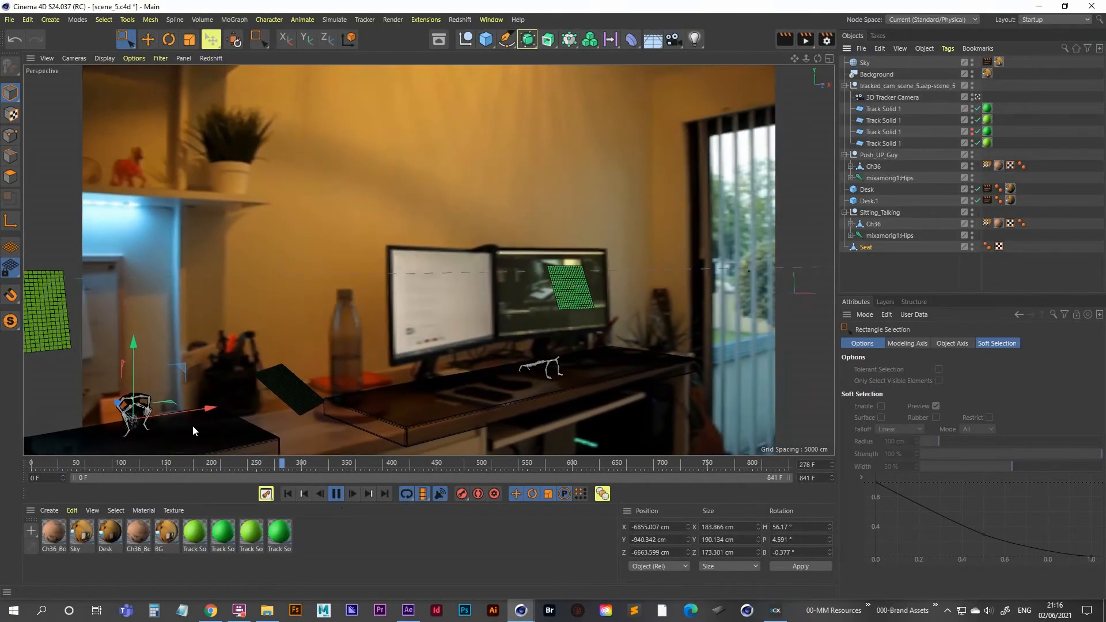
left_click(334, 494)
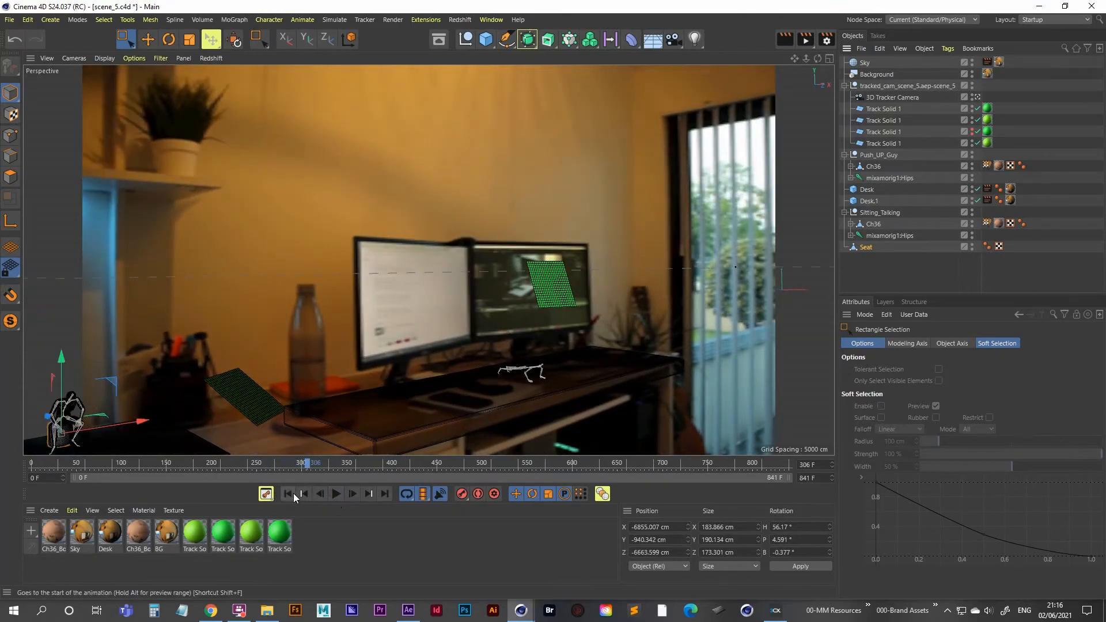
- Go back to frame 159 and render the camera view to check the seated character
left_click(295, 465)
left_click_drag(294, 465, 174, 465)
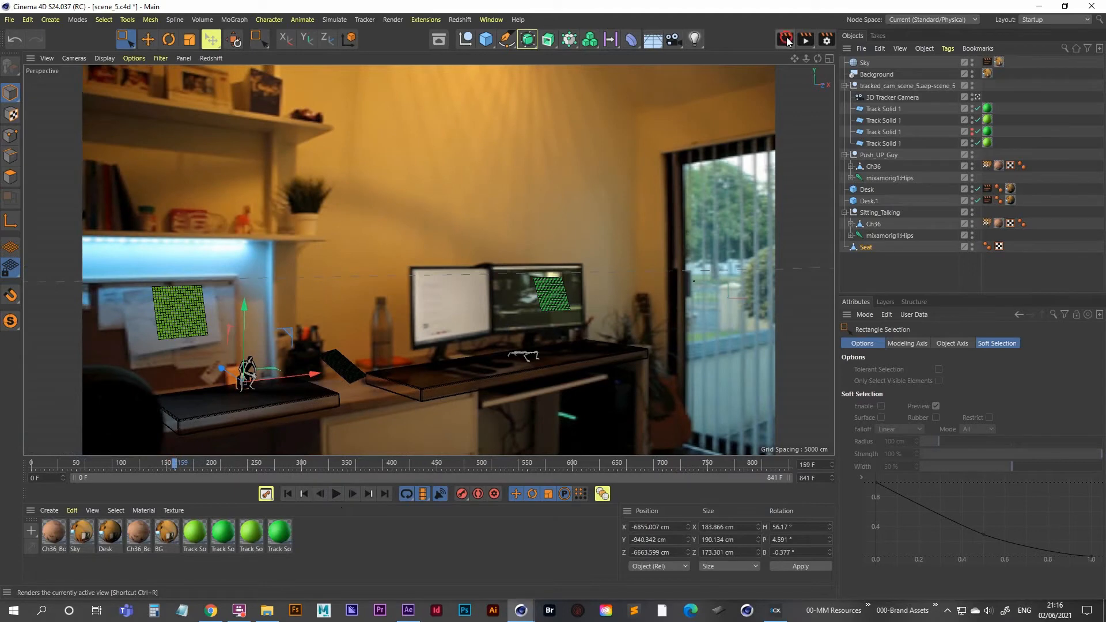
left_click(786, 40)
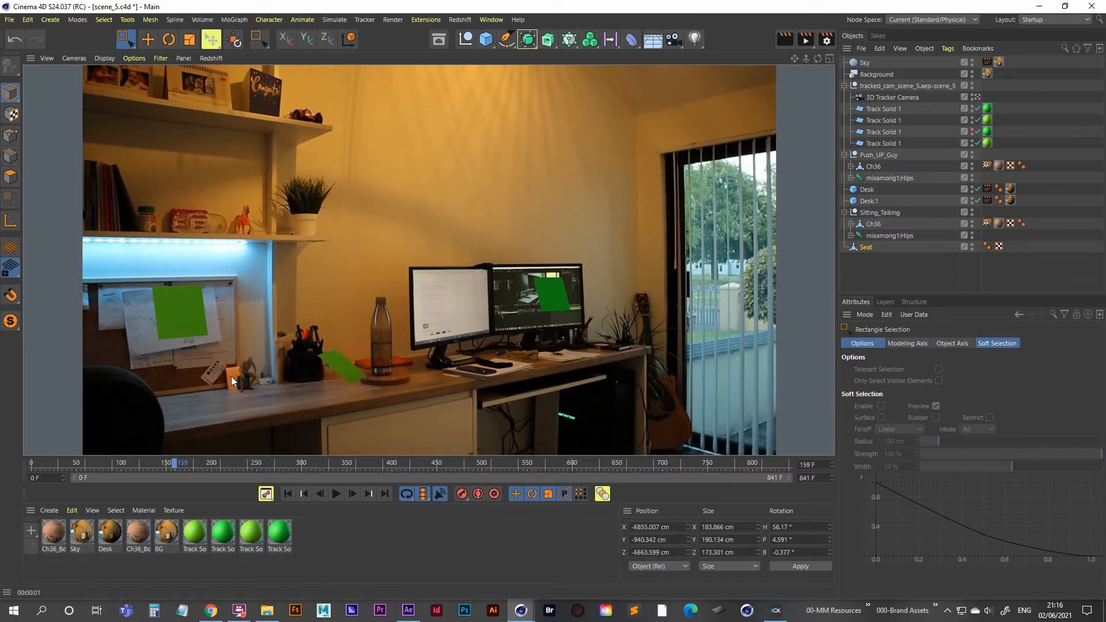
- Move Sitting_Talking and Seat together to about X -6495, Y -960, Z -6899 cm, and Desk.1 beneath them to about X -6358, Y -1168, Z -7147 cm
left_click(862, 264)
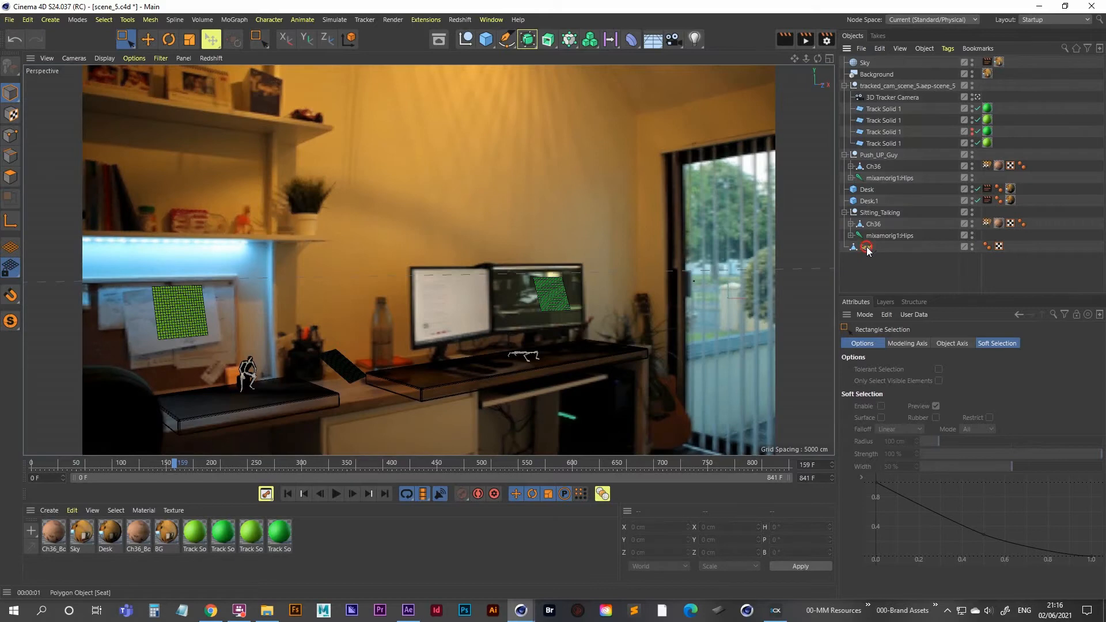
left_click(866, 247)
left_click(875, 213, "ctrl")
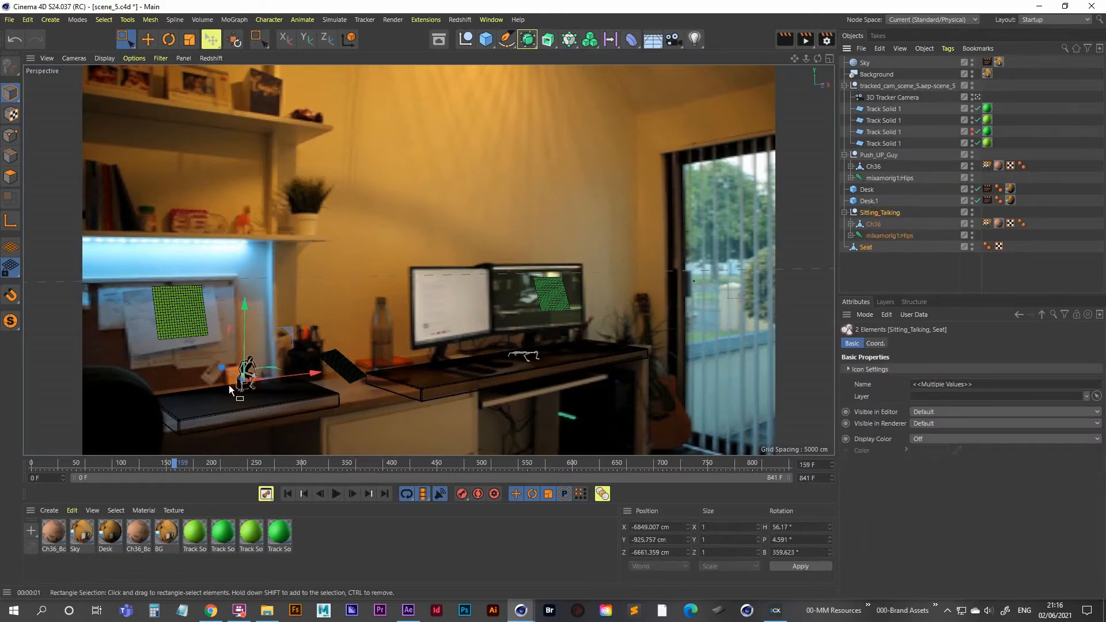
left_click_drag(220, 365, 231, 372)
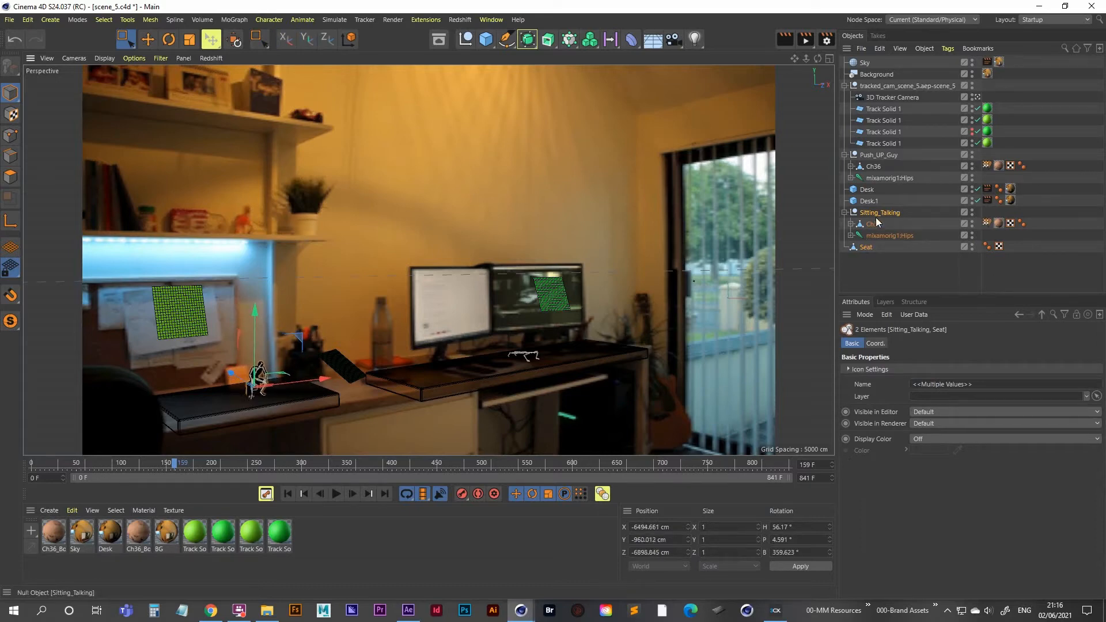
left_click(869, 201)
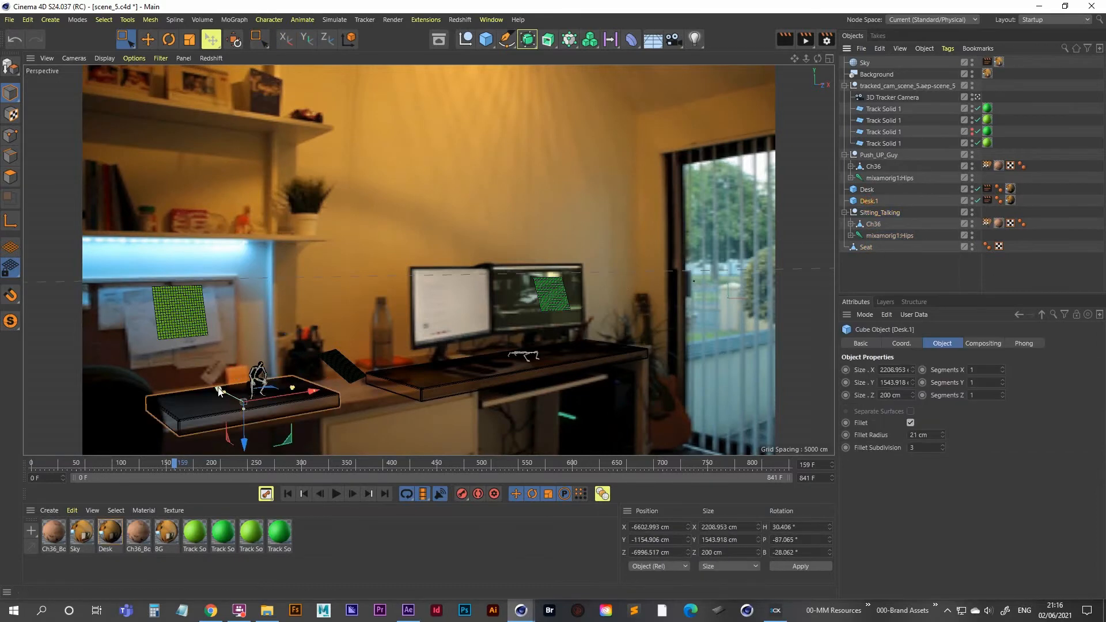
left_click_drag(217, 390, 237, 394)
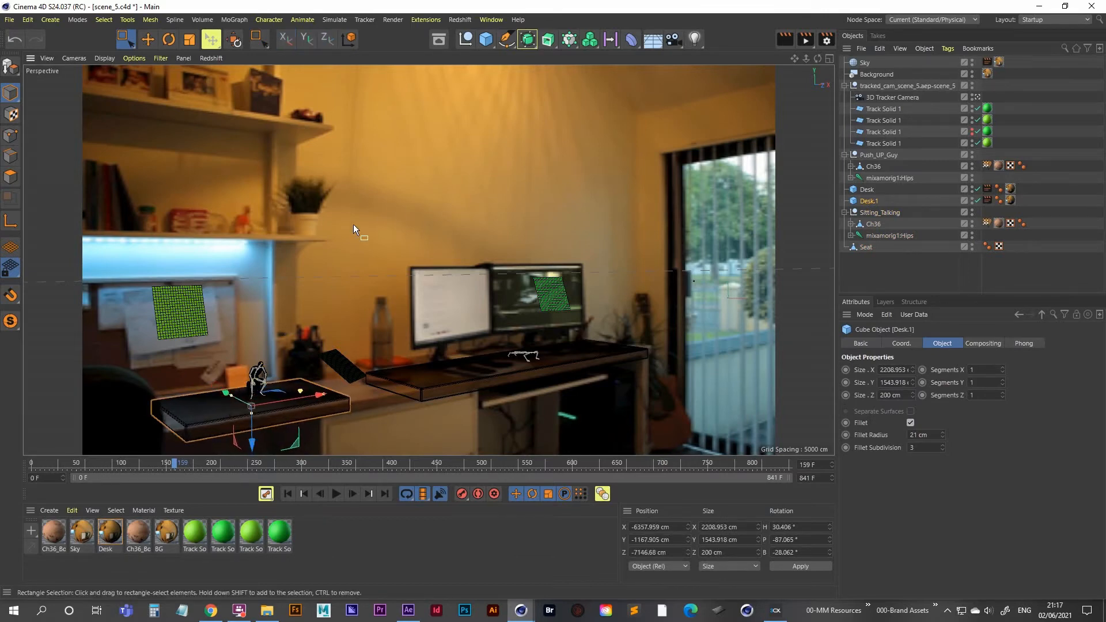
- Render the camera view at frame 159 to check the new placement, and save the project
left_click(785, 39)
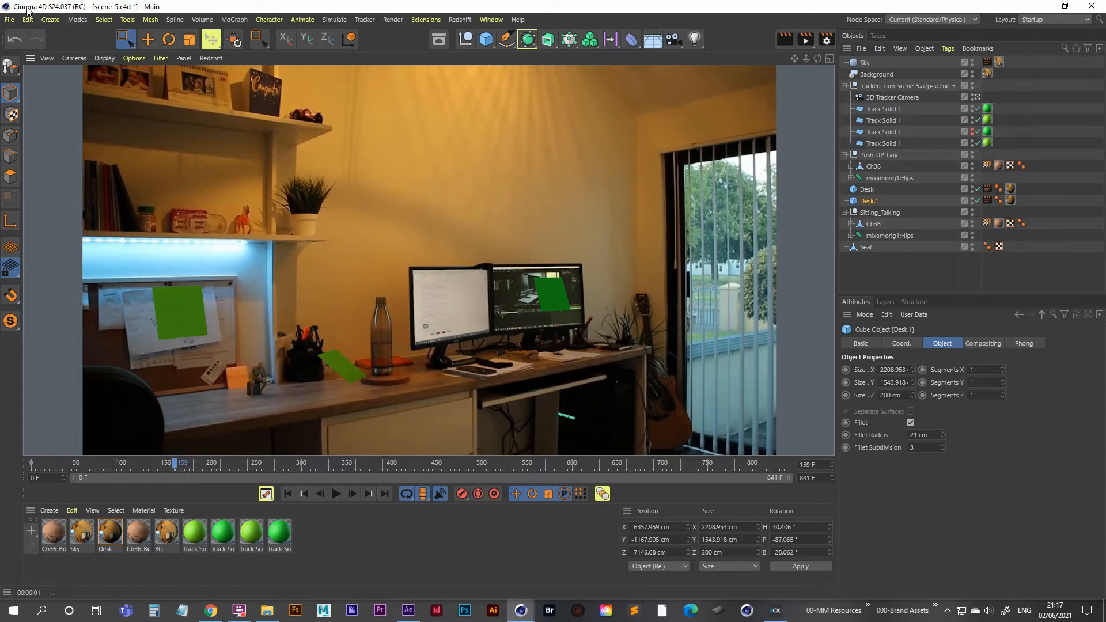
left_click(881, 271)
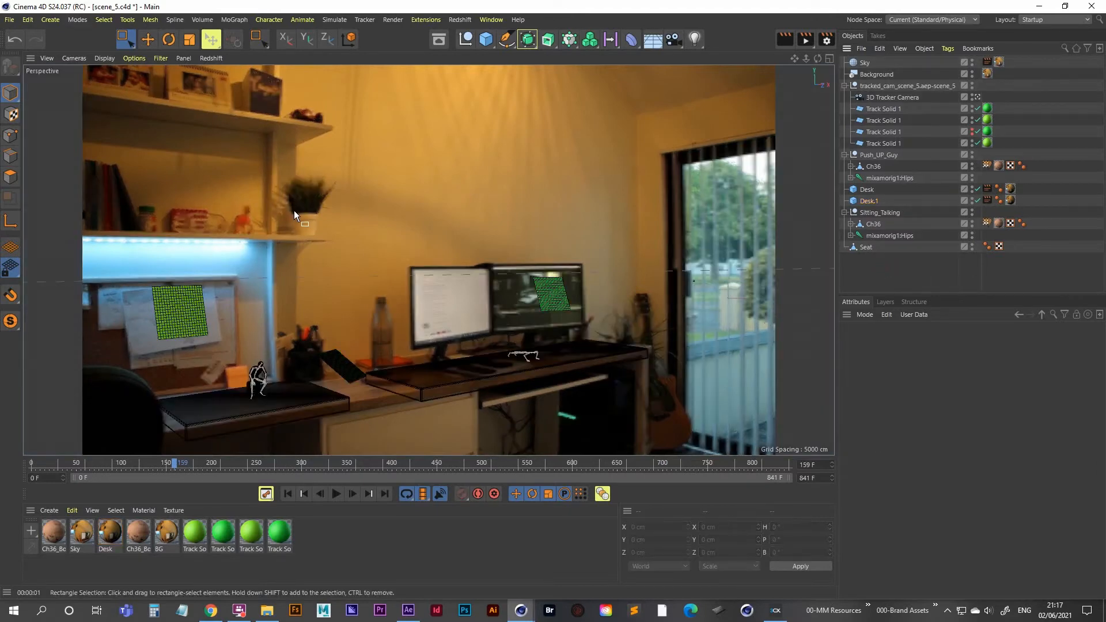
key("ctrl+s")
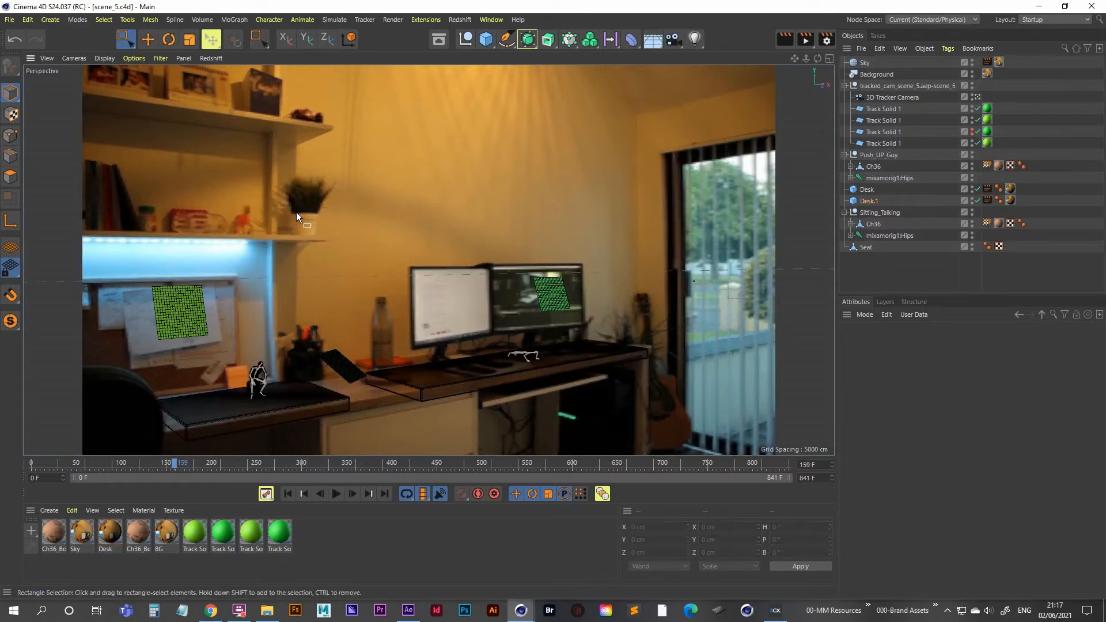
left_click(10, 19)
left_click(9, 19)
left_click(9, 20)
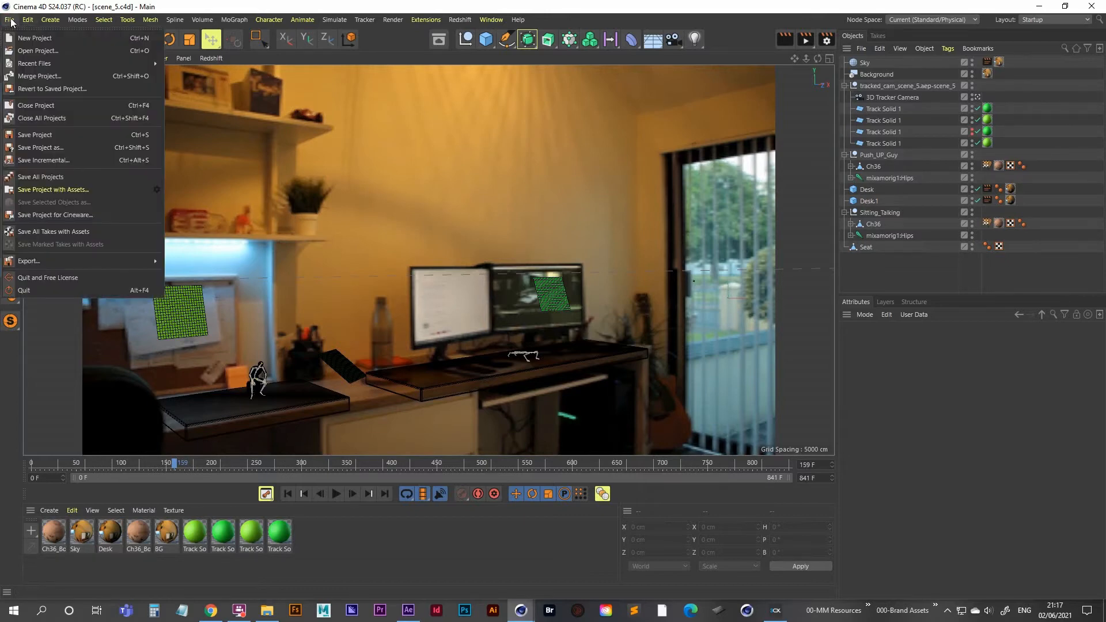
left_click(41, 77)
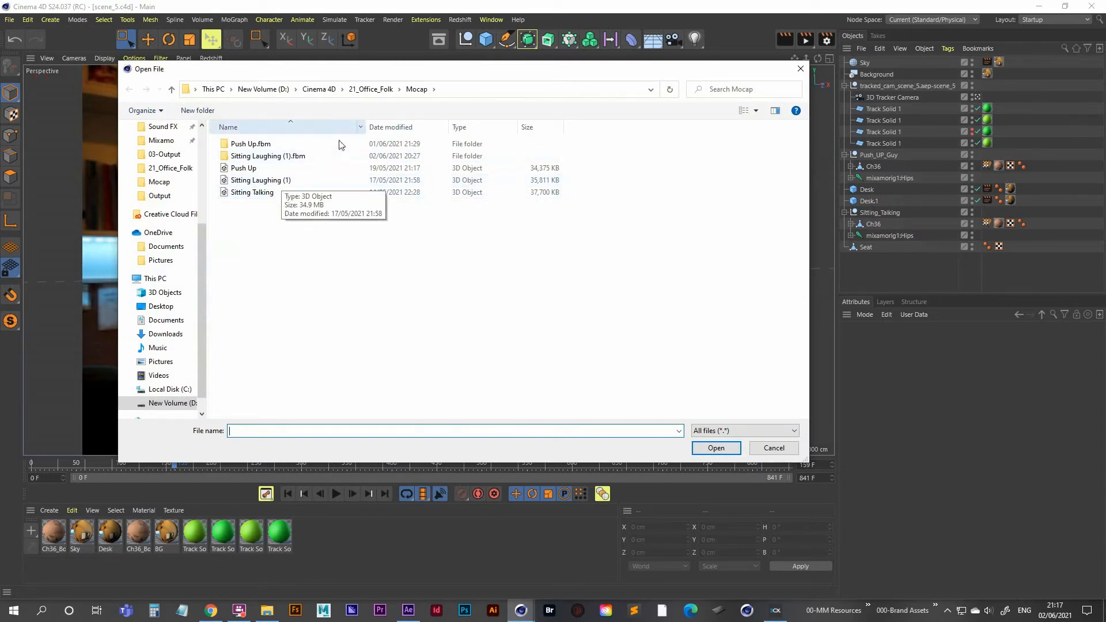
double_click(257, 193)
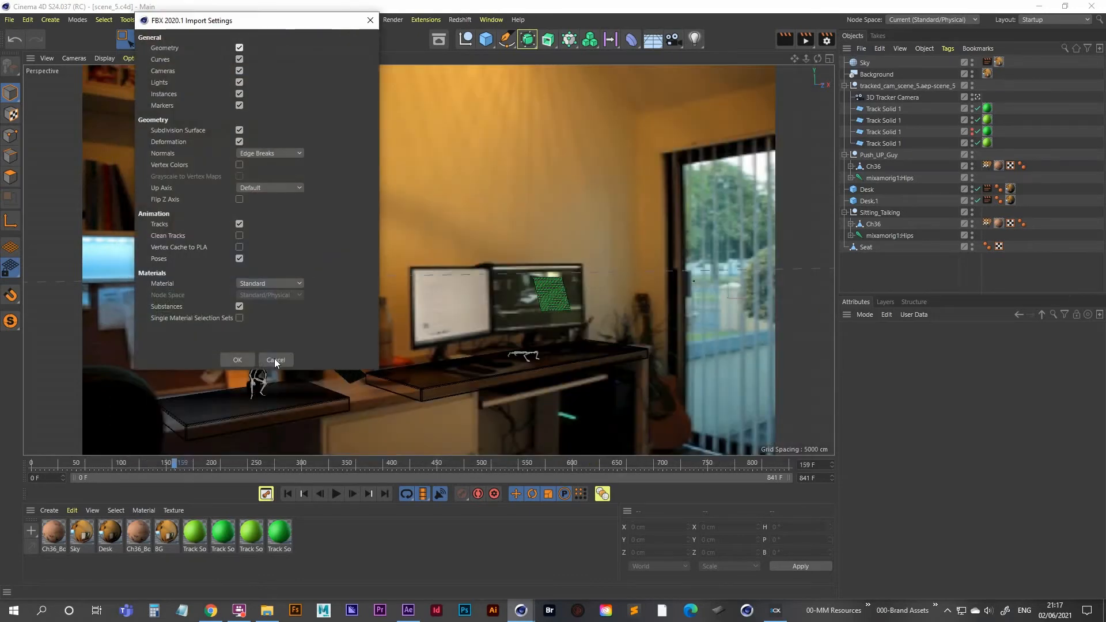
left_click(275, 360)
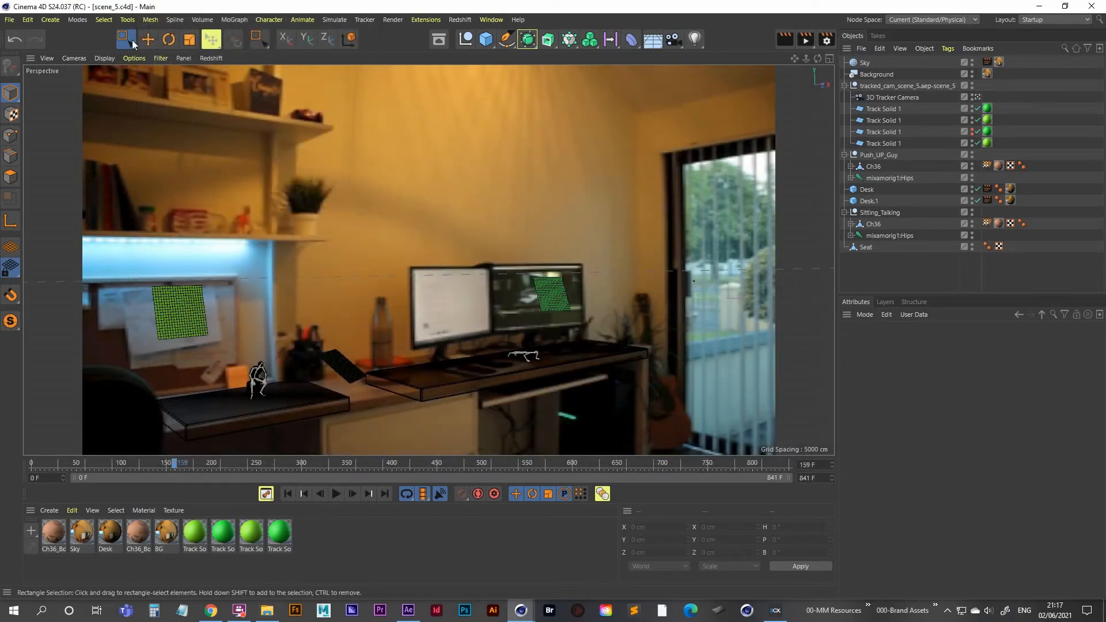
- Preview the Sitting Talking file from the Mocap folder in 3D Viewer, viewing the animated figure from another side, and close the preview
left_click(9, 19)
left_click(31, 48)
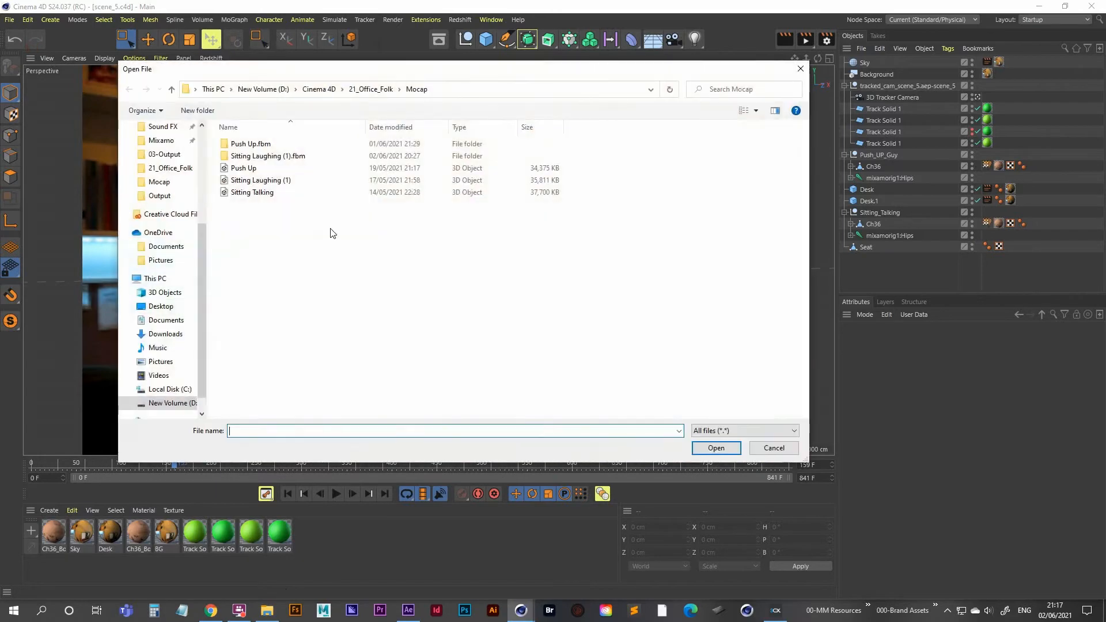
left_click(265, 194)
right_click(265, 195)
left_click(294, 220)
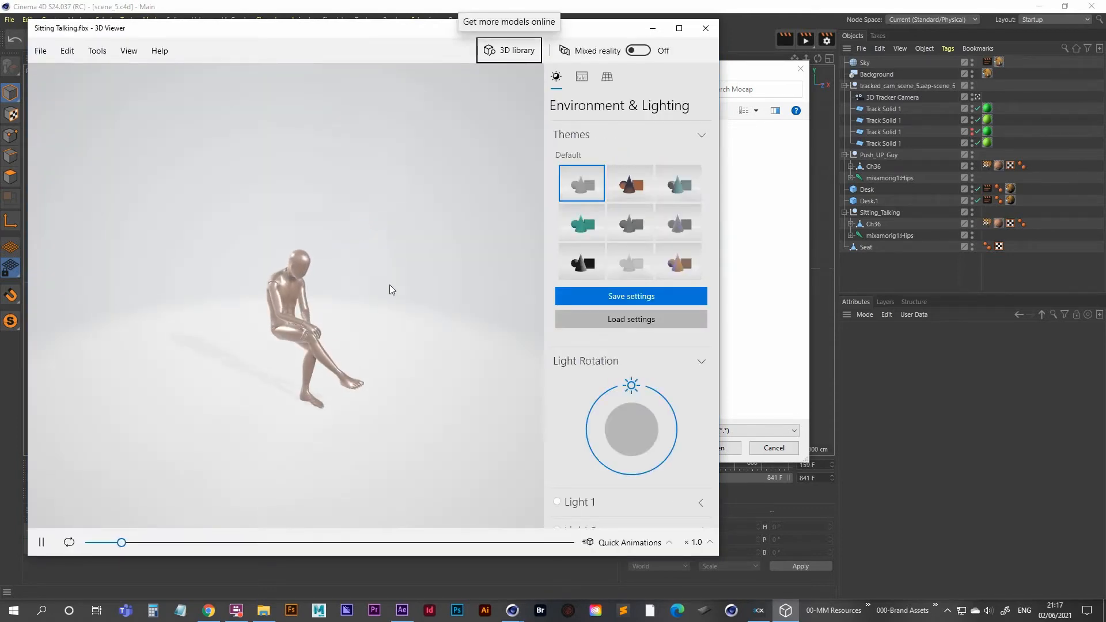
left_click_drag(381, 327, 282, 317)
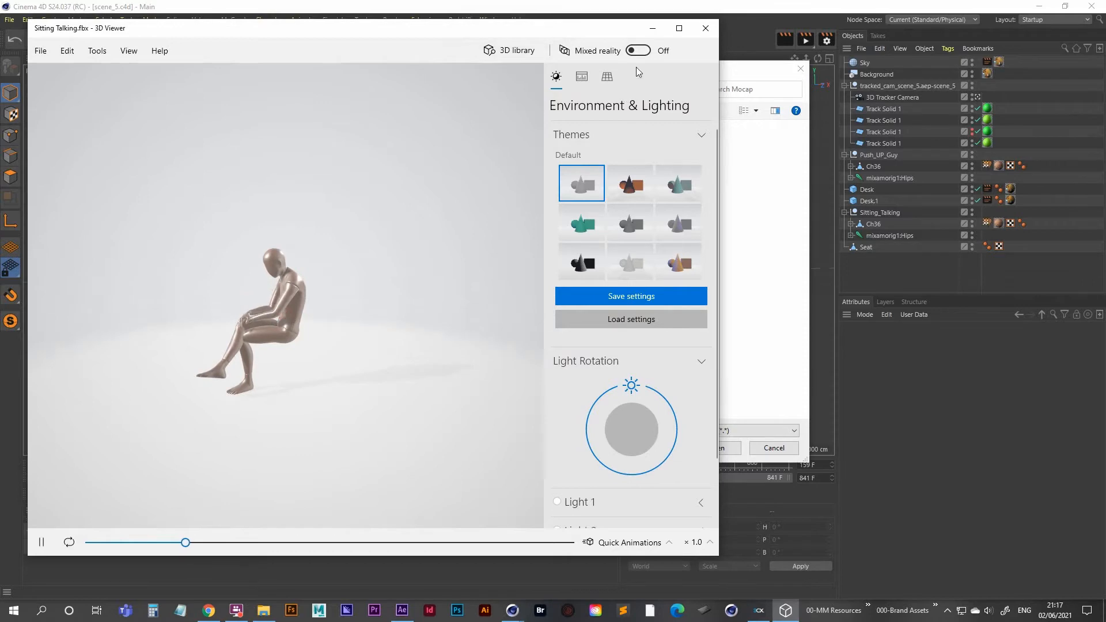
left_click_drag(533, 31, 555, 36)
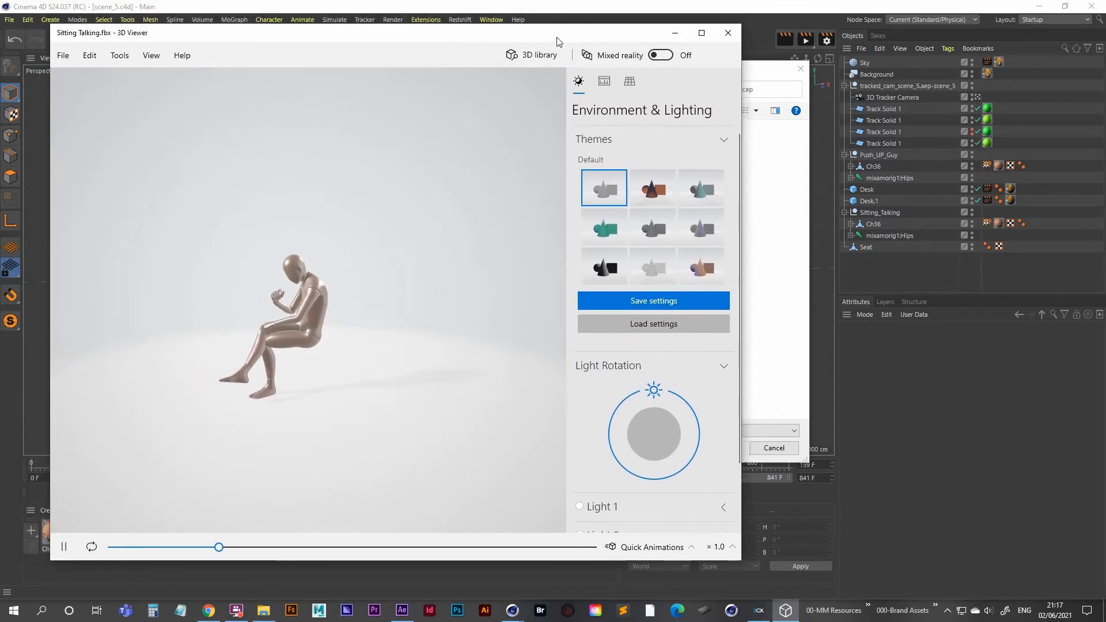
left_click(724, 34)
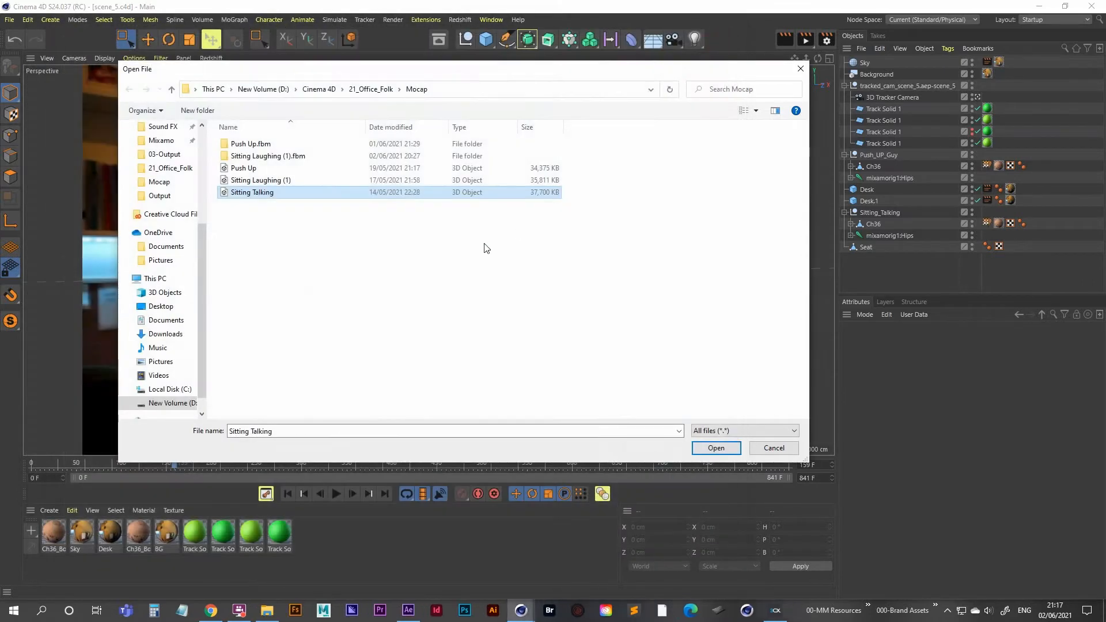
double_click(254, 192)
left_click(234, 360)
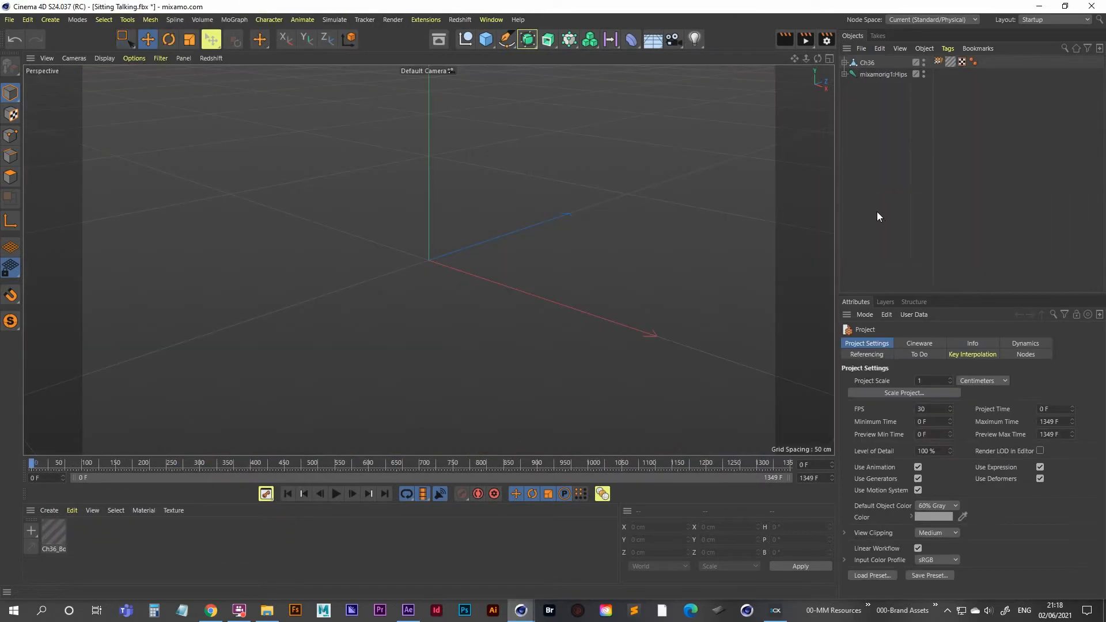
left_click(10, 20)
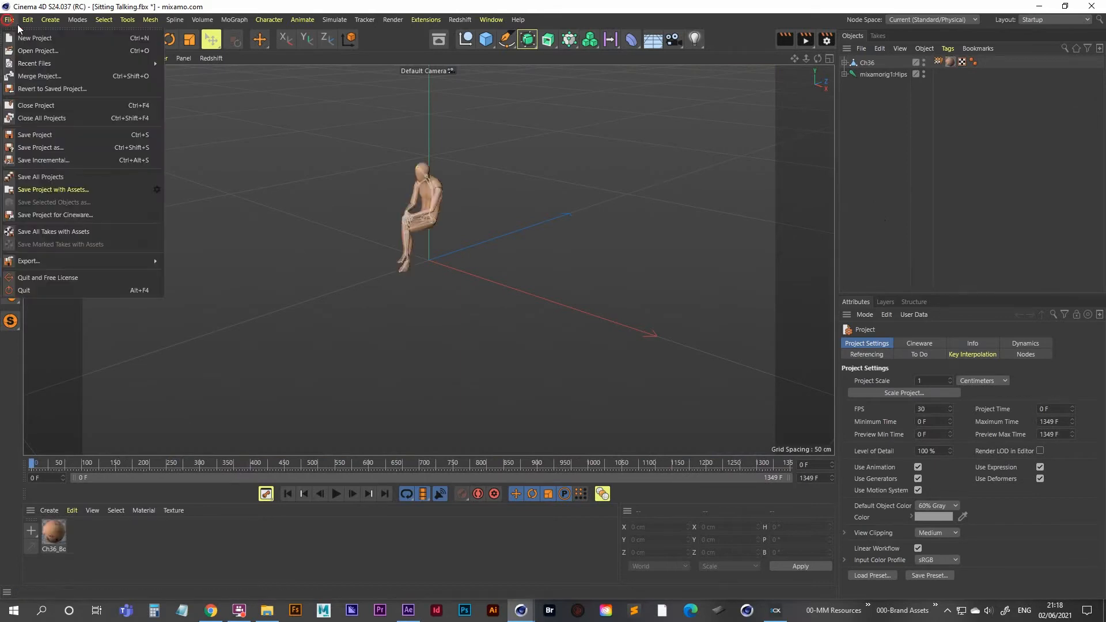
left_click(54, 104)
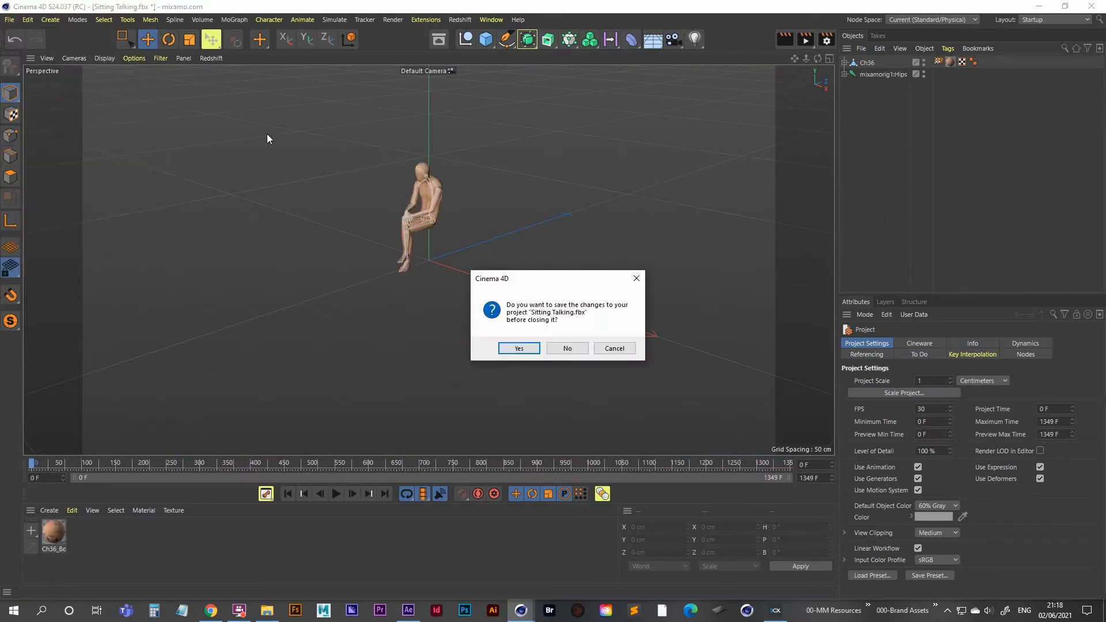
left_click(567, 348)
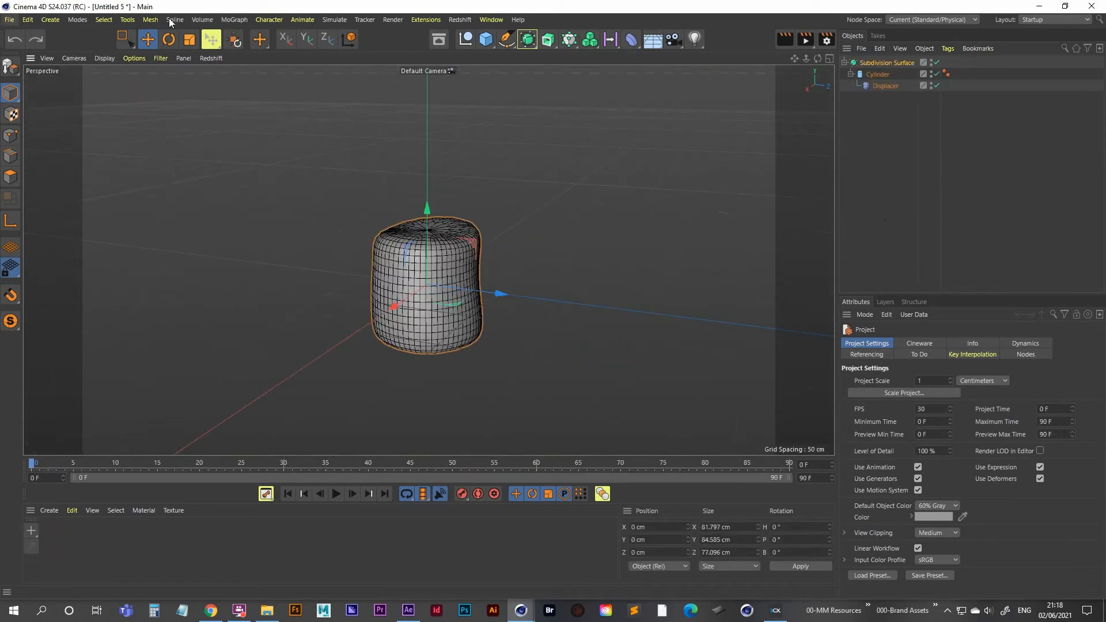
- Switch back to the scene_5.c4d project
left_click(491, 20)
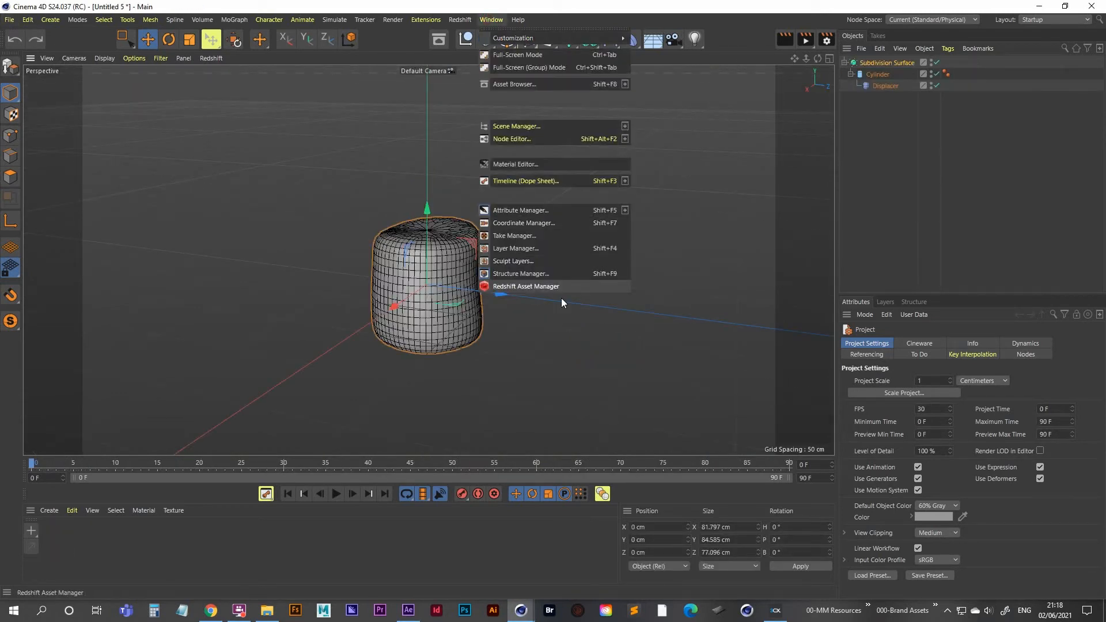
left_click(328, 299)
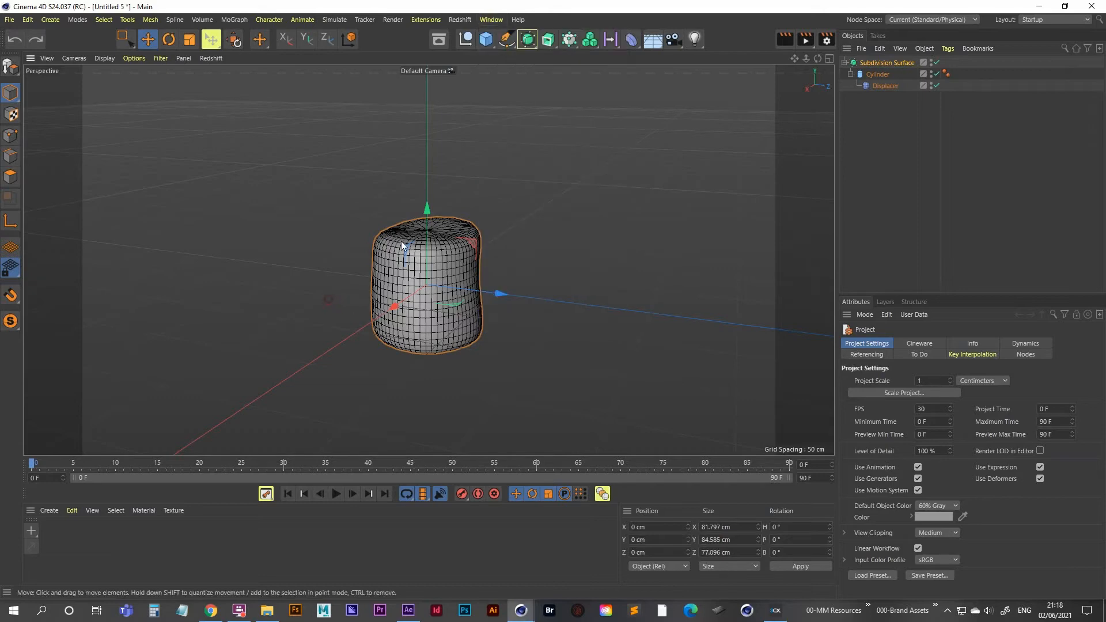
key("v")
mouse_move(545, 187)
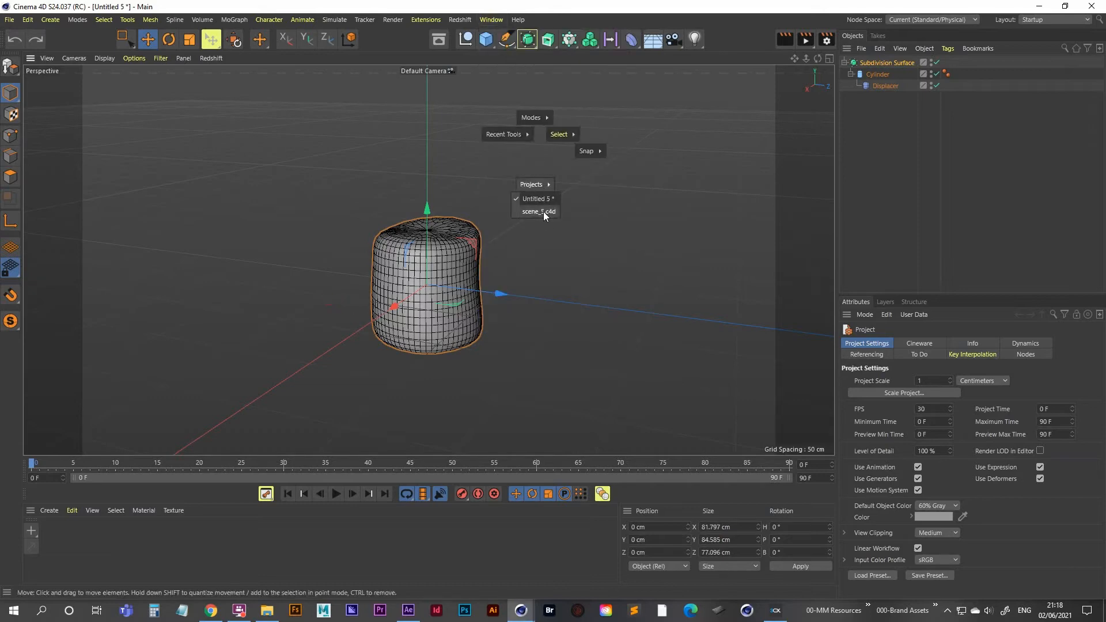
left_click(544, 212)
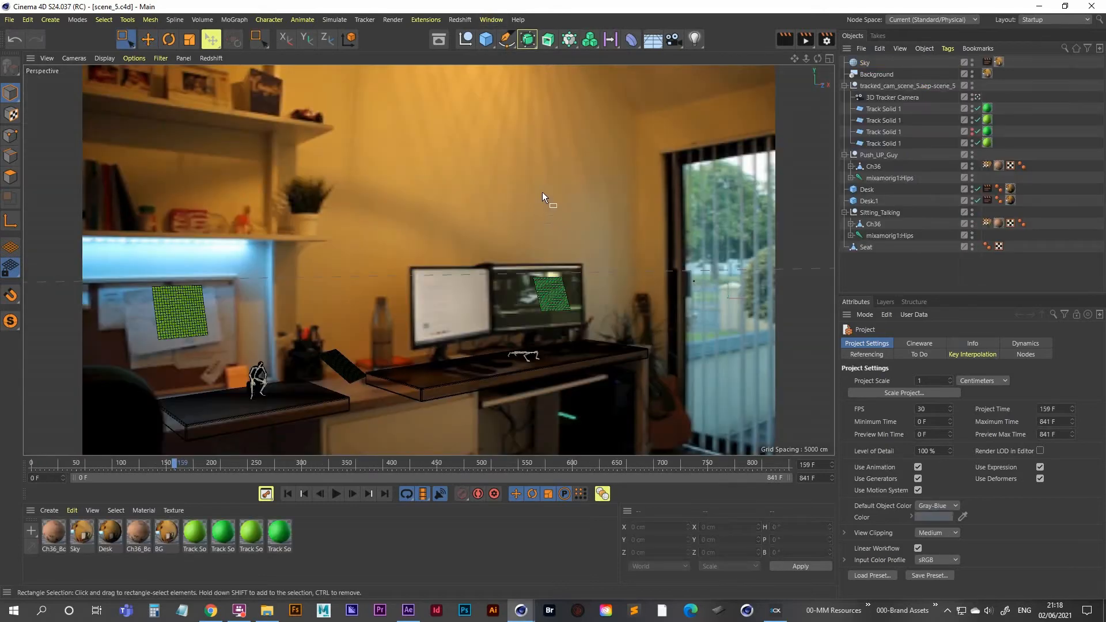
key("v")
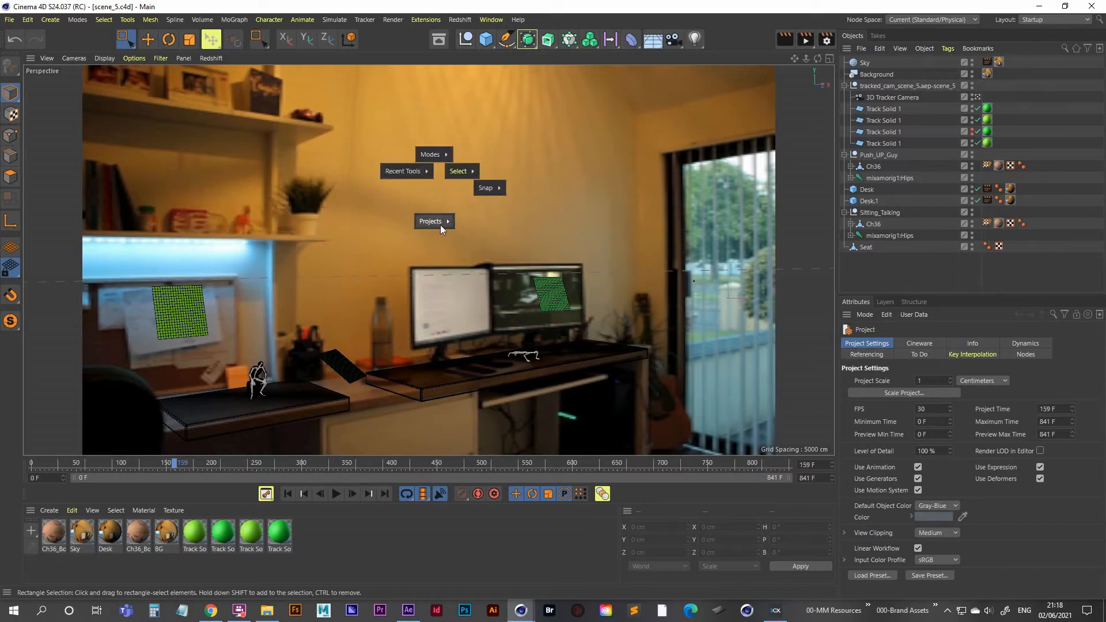
left_click(438, 246)
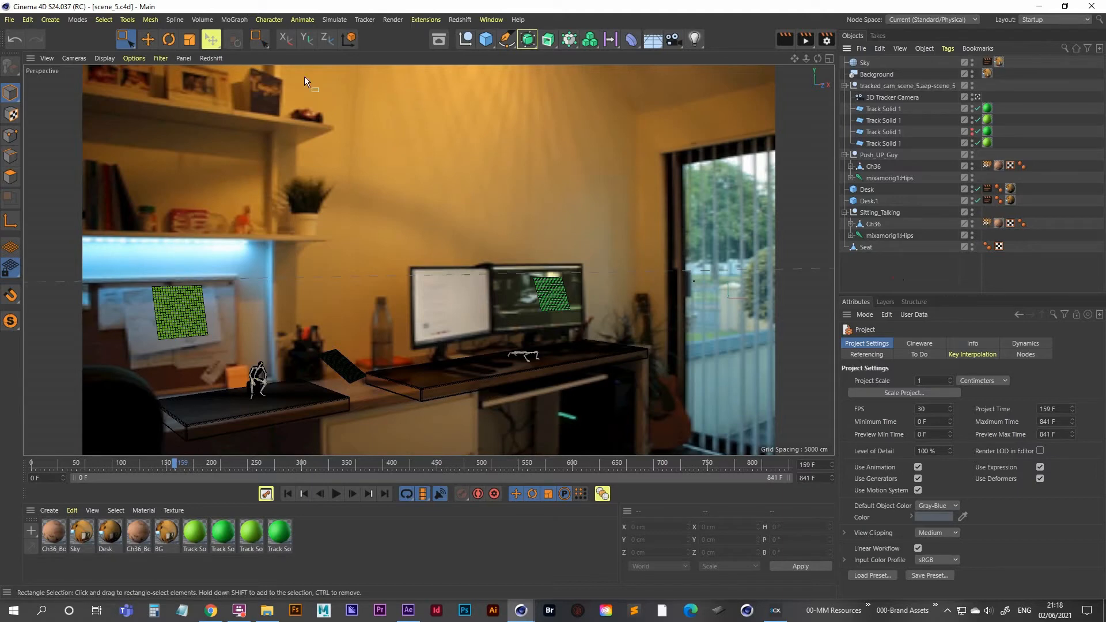
left_click(498, 21)
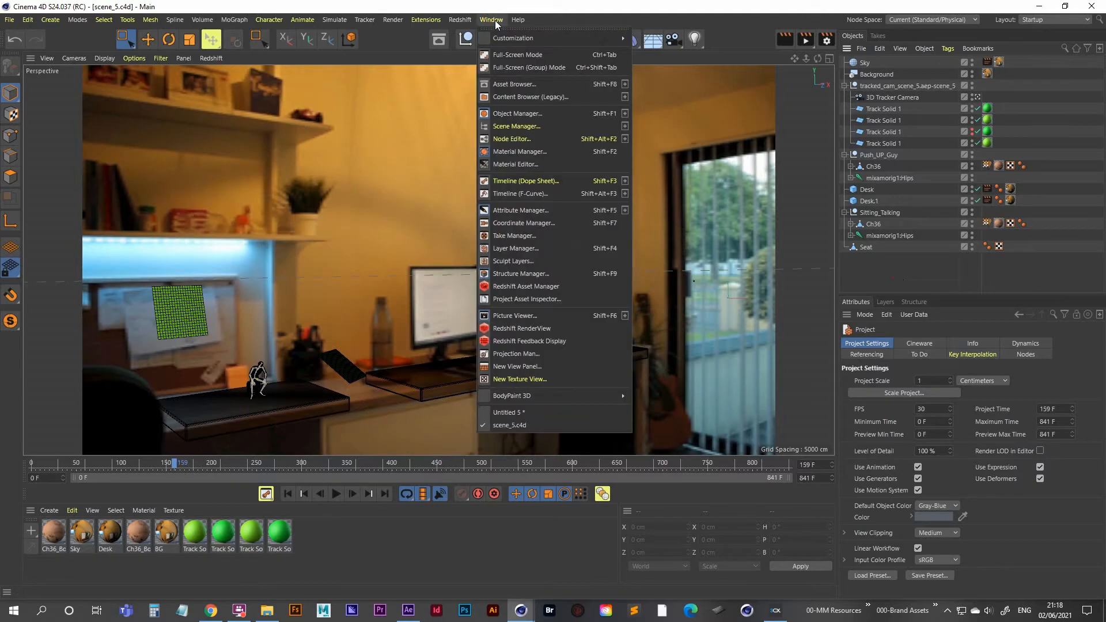
left_click(495, 20)
left_click(494, 21)
left_click(493, 21)
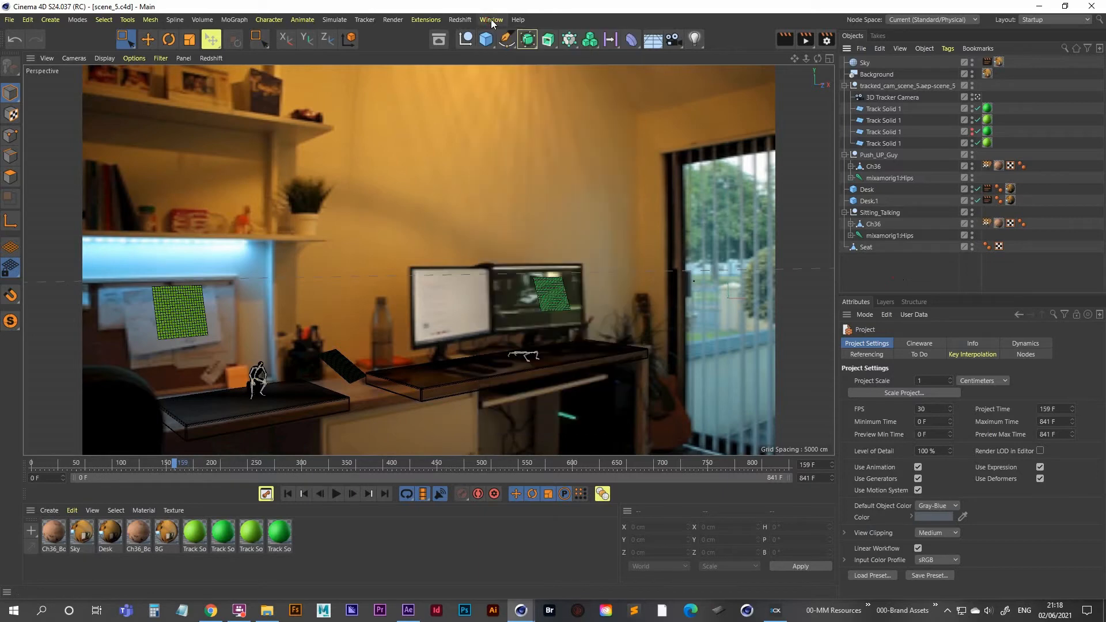
left_click(496, 20)
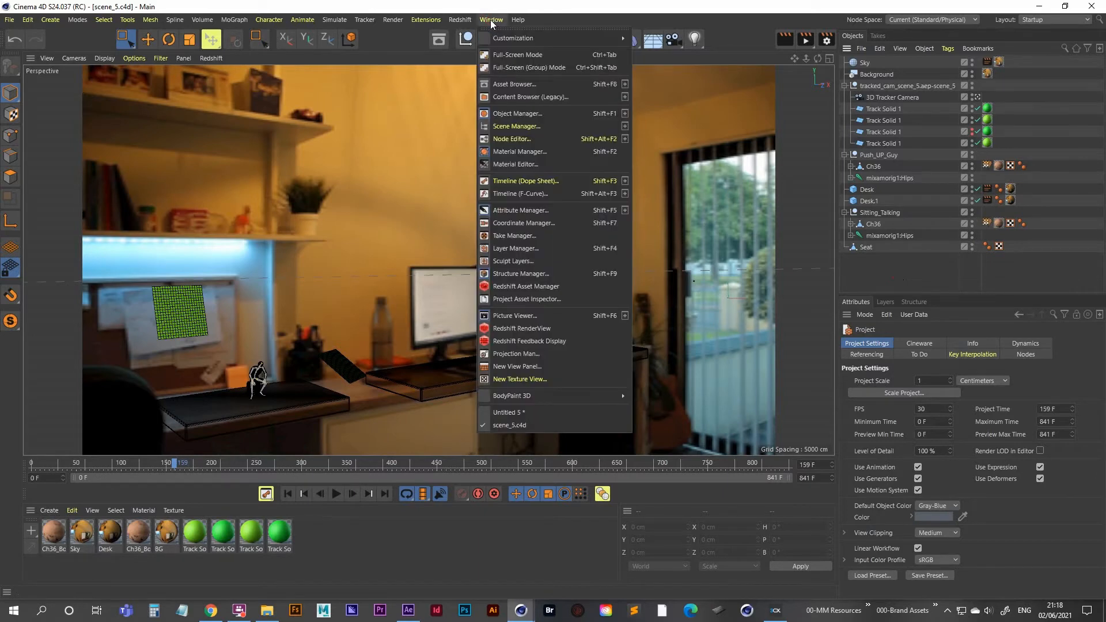
left_click(490, 19)
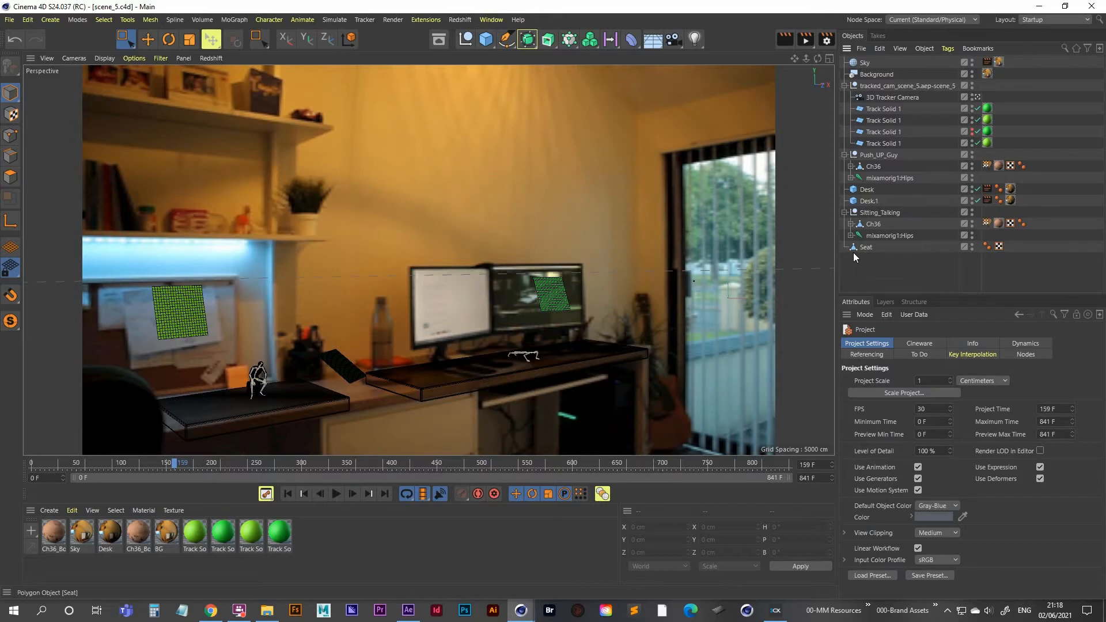
- Merge the Sitting Talking file from the Mocap folder into the scene with the default FBX import settings, without reassigning takes
left_click(8, 20)
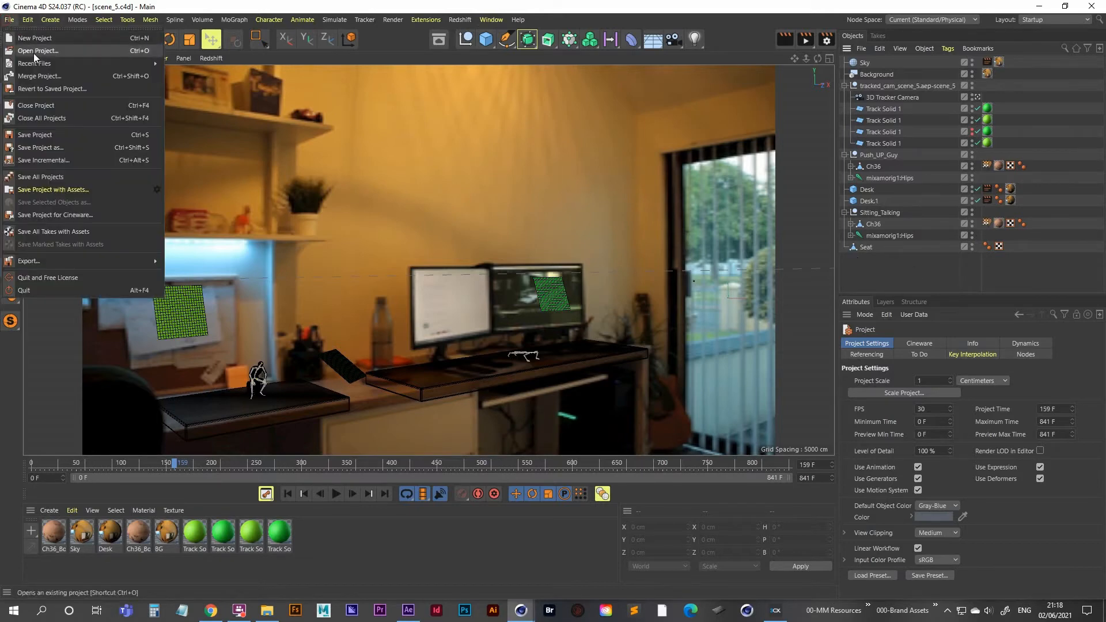
left_click(46, 81)
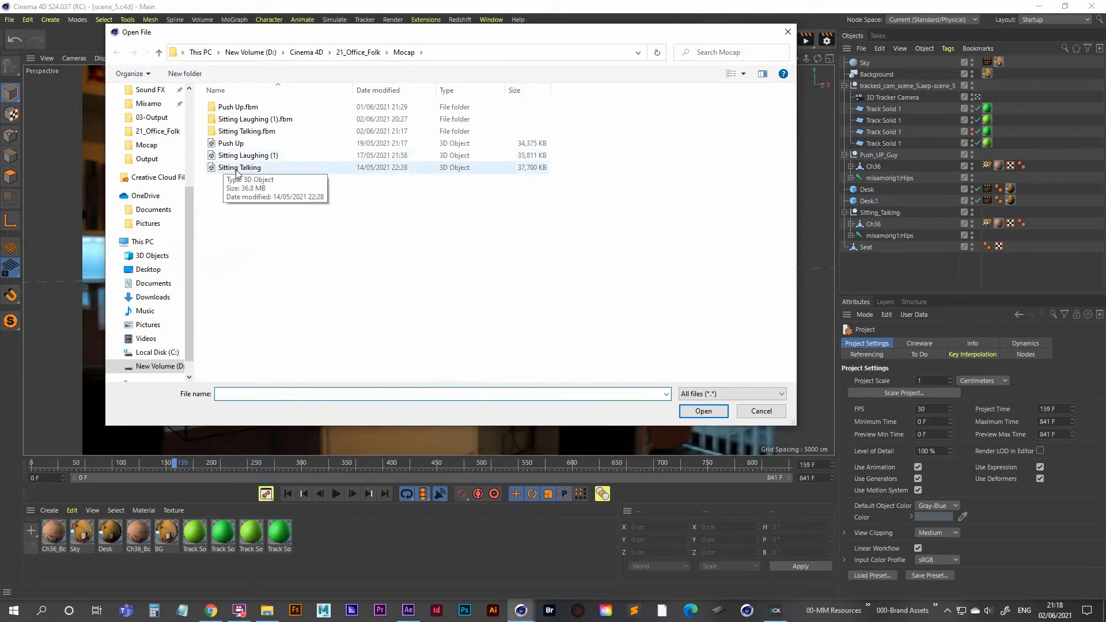
double_click(239, 168)
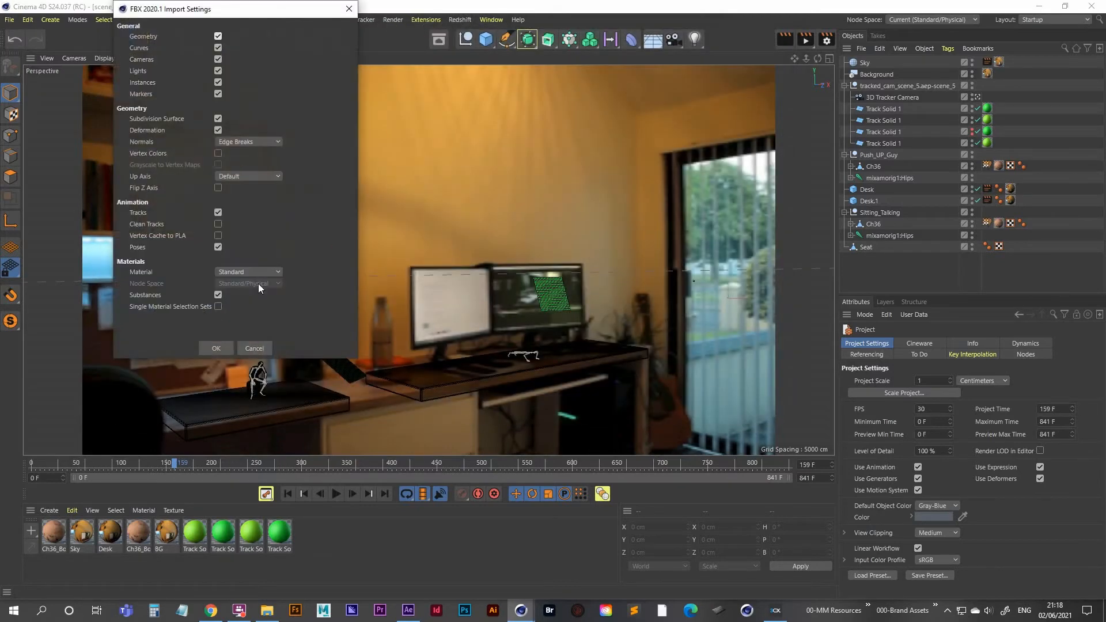
left_click(217, 348)
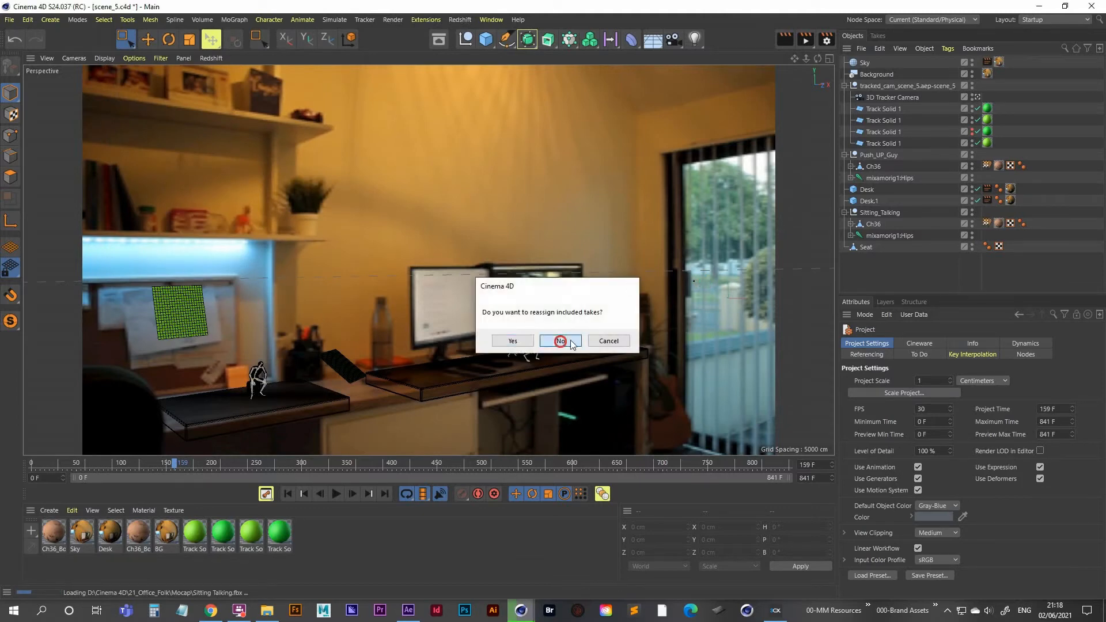
left_click(561, 341)
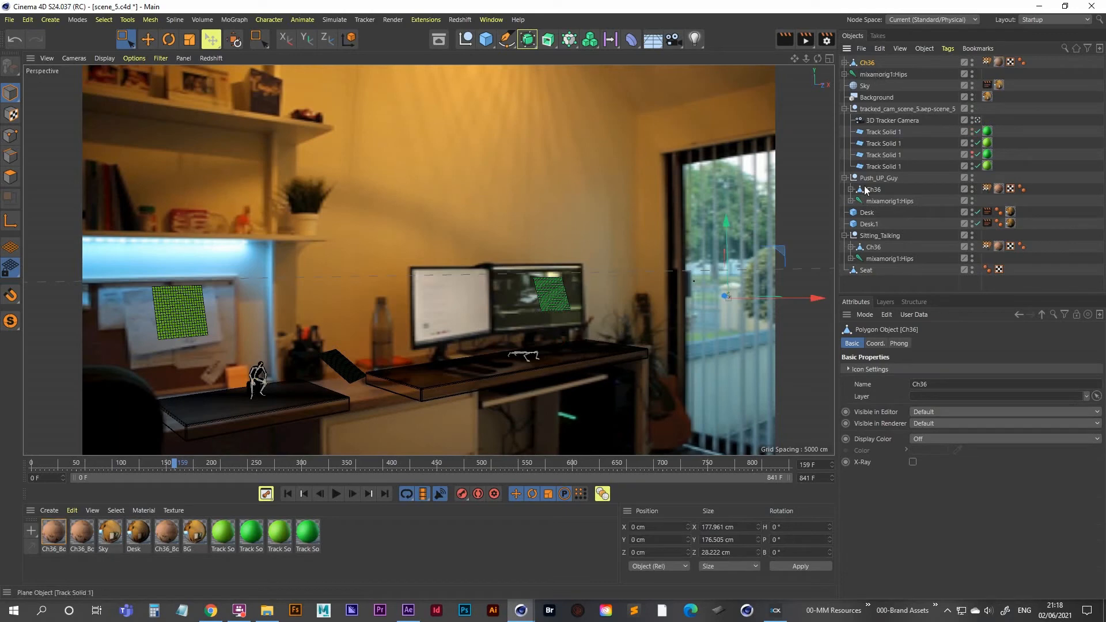
- Group the newly imported Ch36 mesh and mixamorig1:Hips rig under a null named Sitting_Talking
left_click(876, 73, "shift")
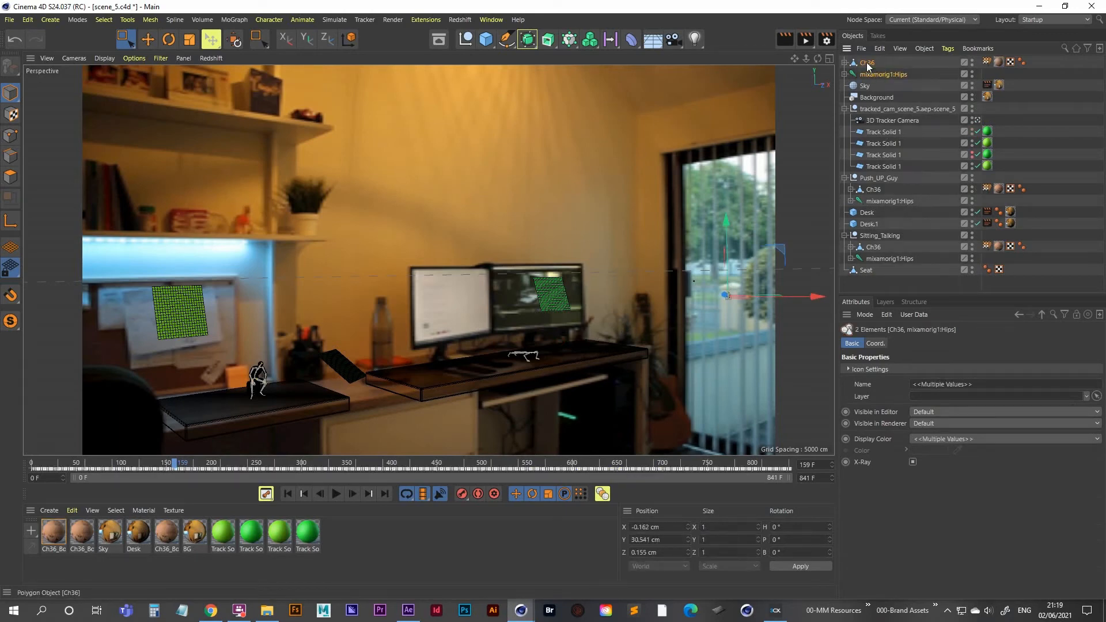
key("alt+g")
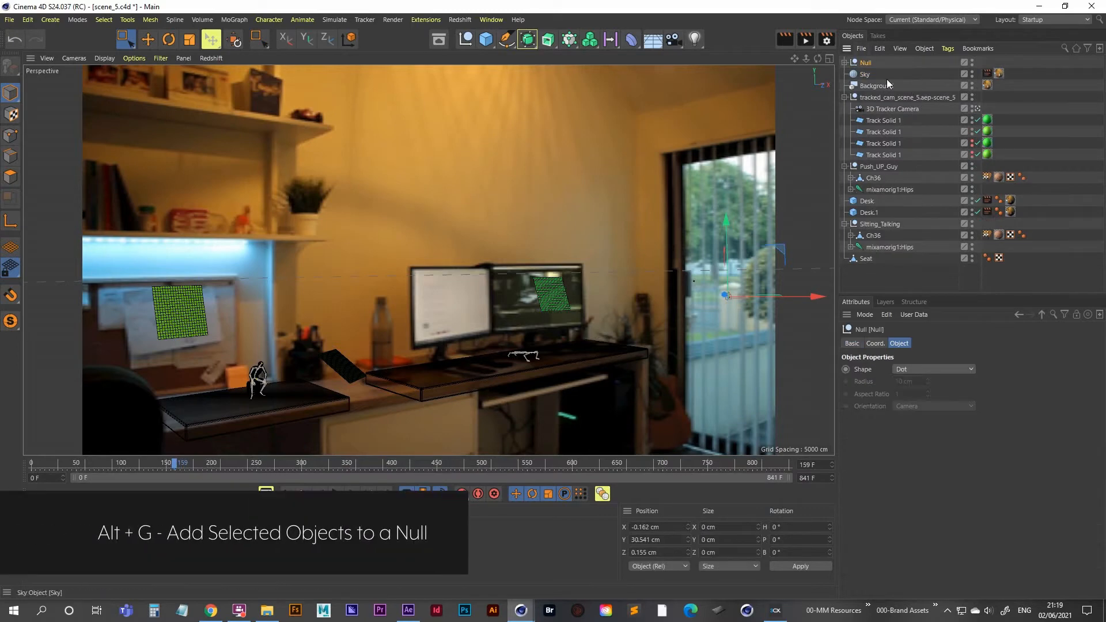
double_click(867, 61)
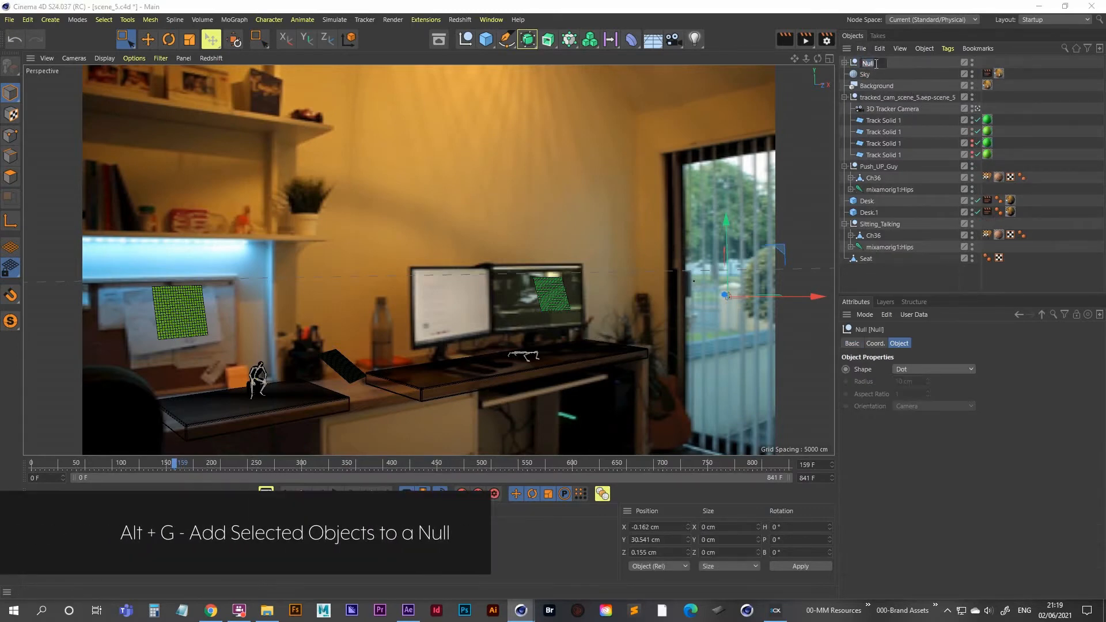
type("Sitti")
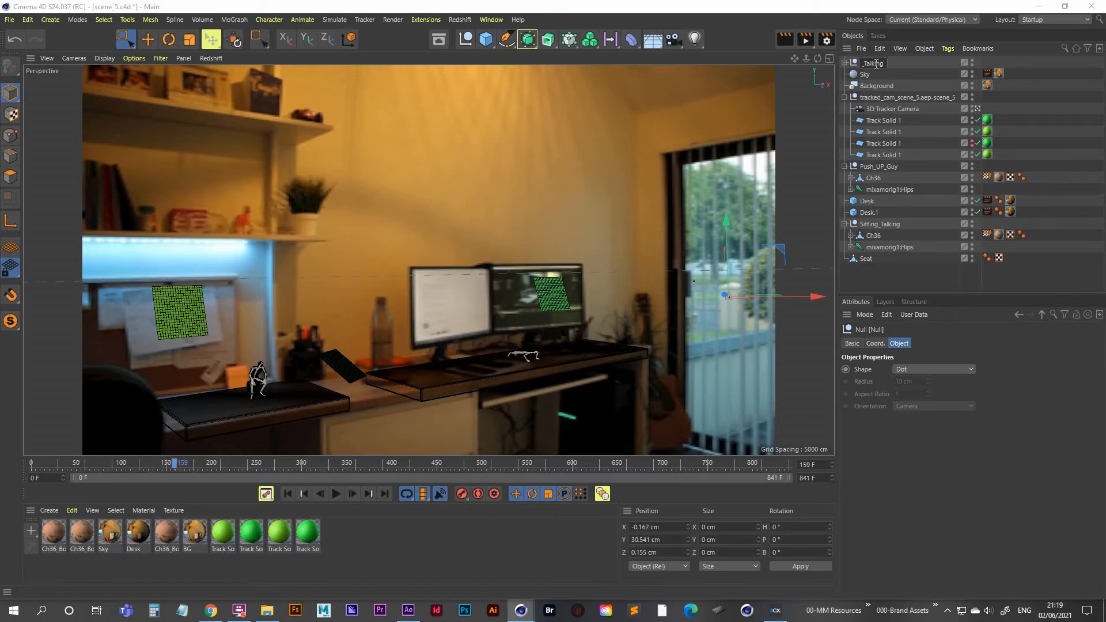
type("ng_Talking")
key("Return")
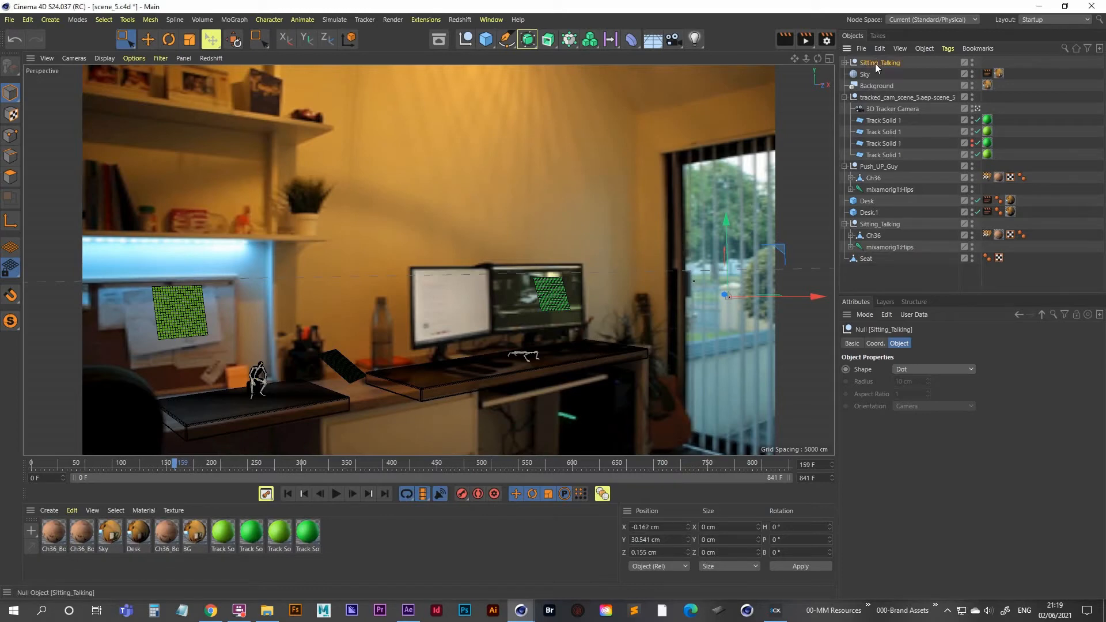
- Rename the null of the character already seated on the desk as Sitting_Laughing
double_click(883, 225)
key("BackSpace")
key("BackSpace")
key("BackSpace")
key("BackSpace")
key("BackSpace")
key("BackSpace")
key("BackSpace")
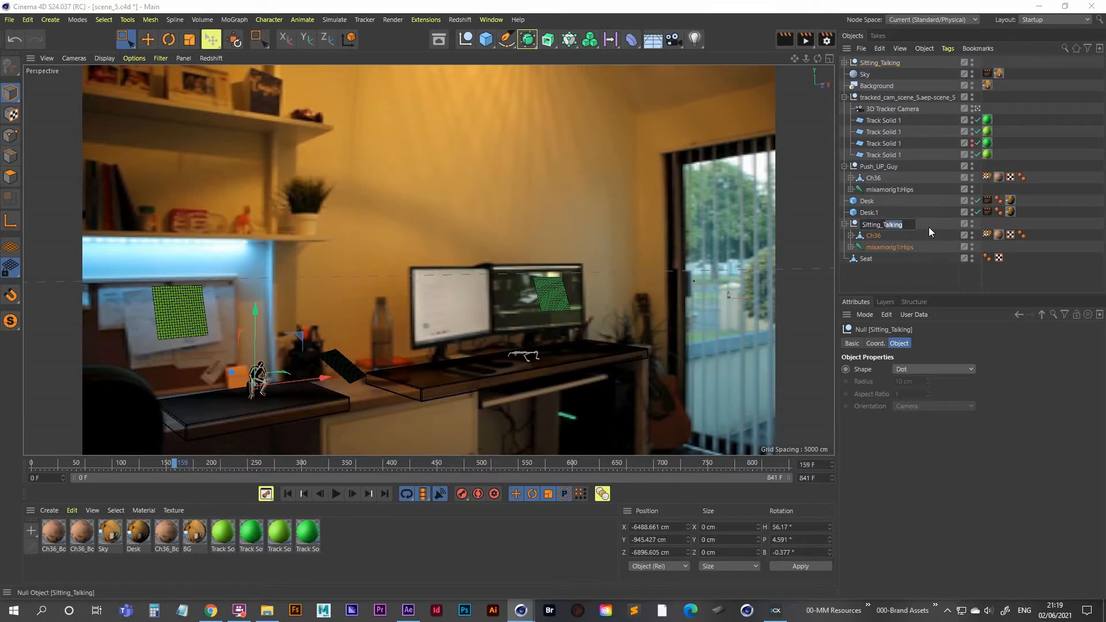
type("Laughing")
key("Return")
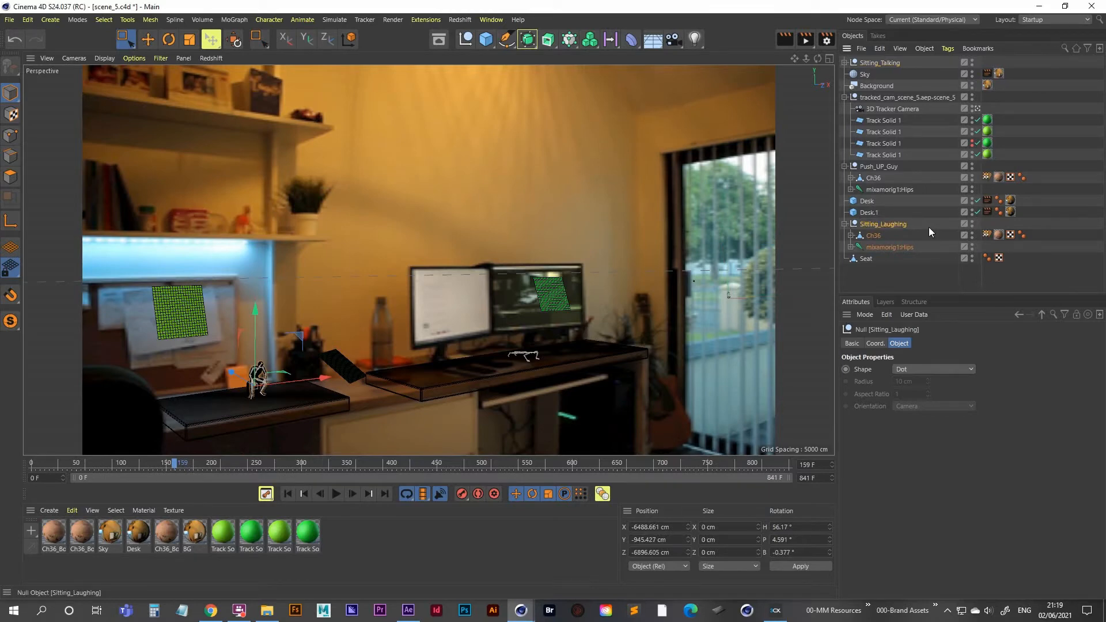
- Match the new Sitting_Talking null to Sitting_Laughing by nesting it inside, resetting its PSR, and moving it back out just above
left_click(878, 61)
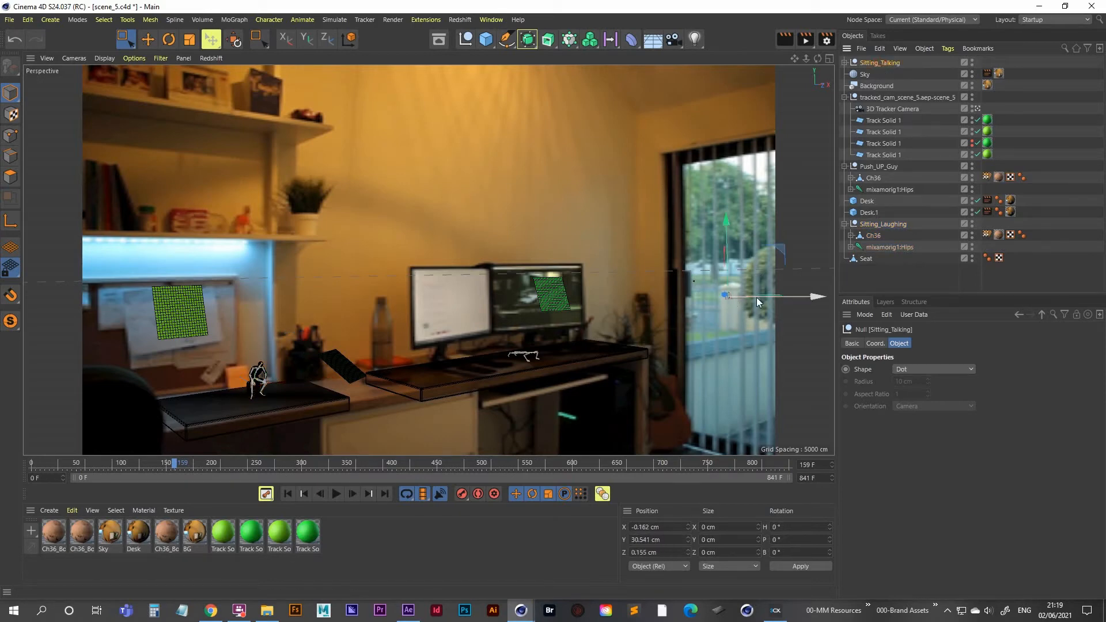
left_click(893, 277)
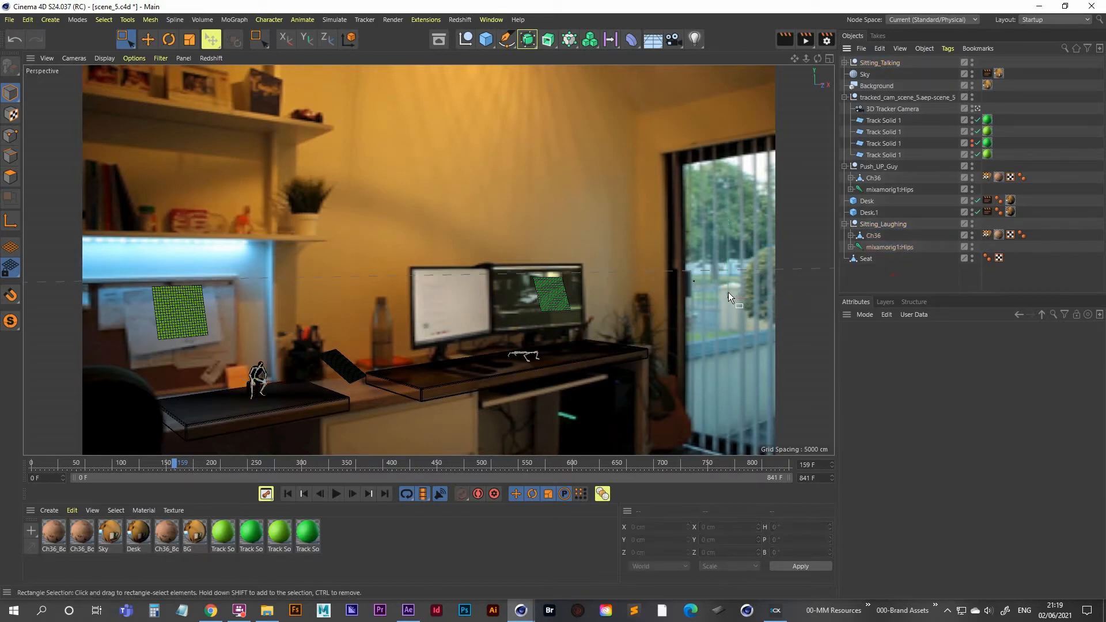
left_click(882, 63)
left_click_drag(883, 61, 891, 228)
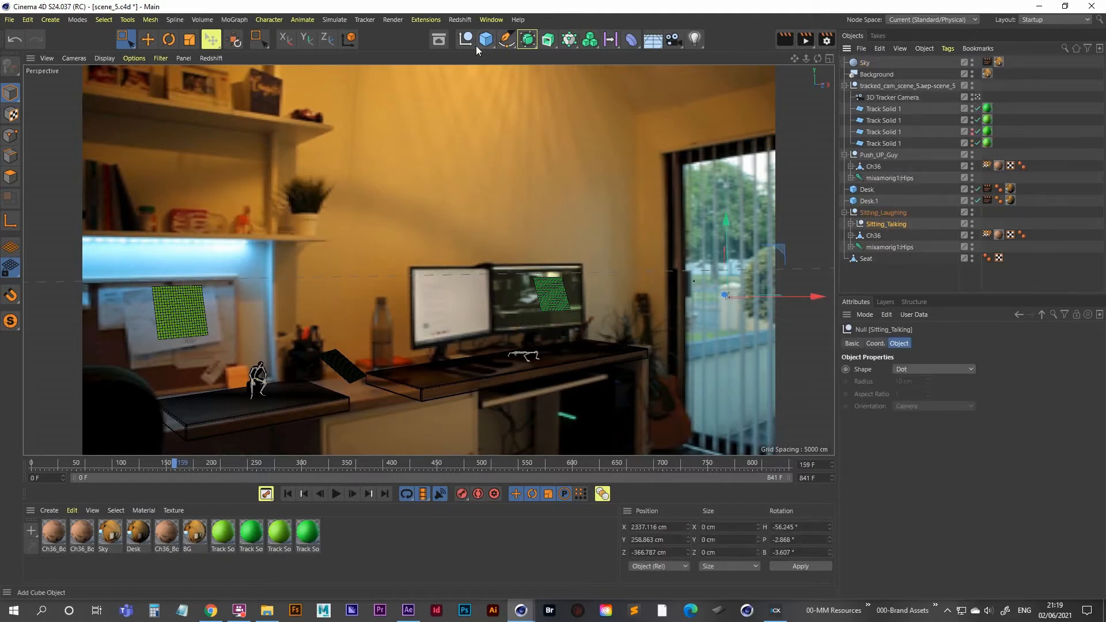
left_click(234, 40)
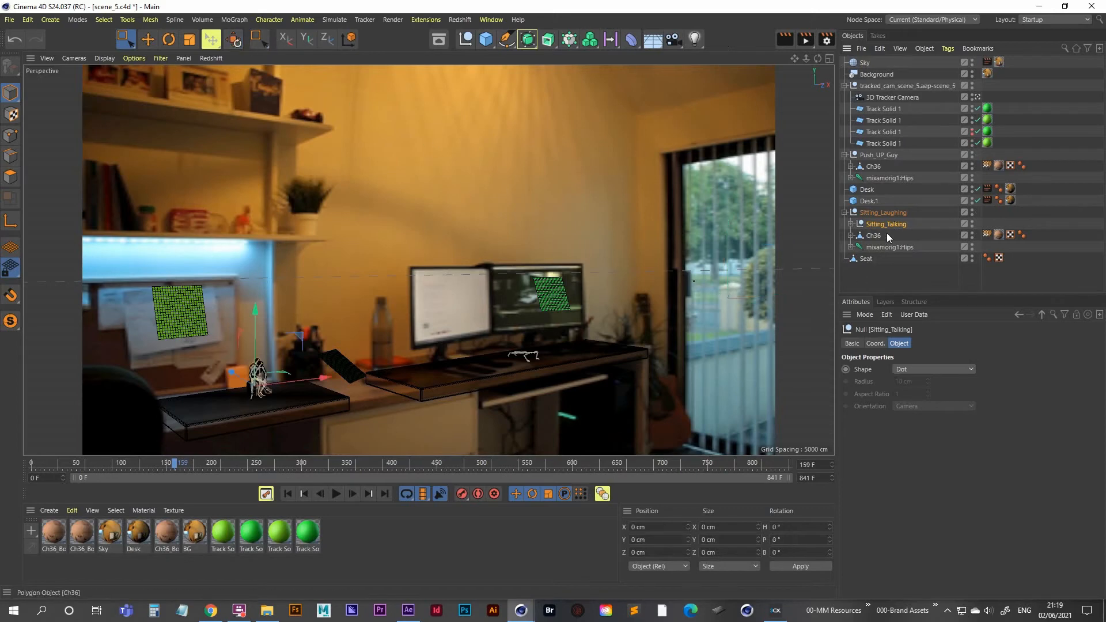
mouse_move(882, 225)
left_mouse_down()
mouse_move(881, 281)
mouse_move(872, 215)
left_mouse_up()
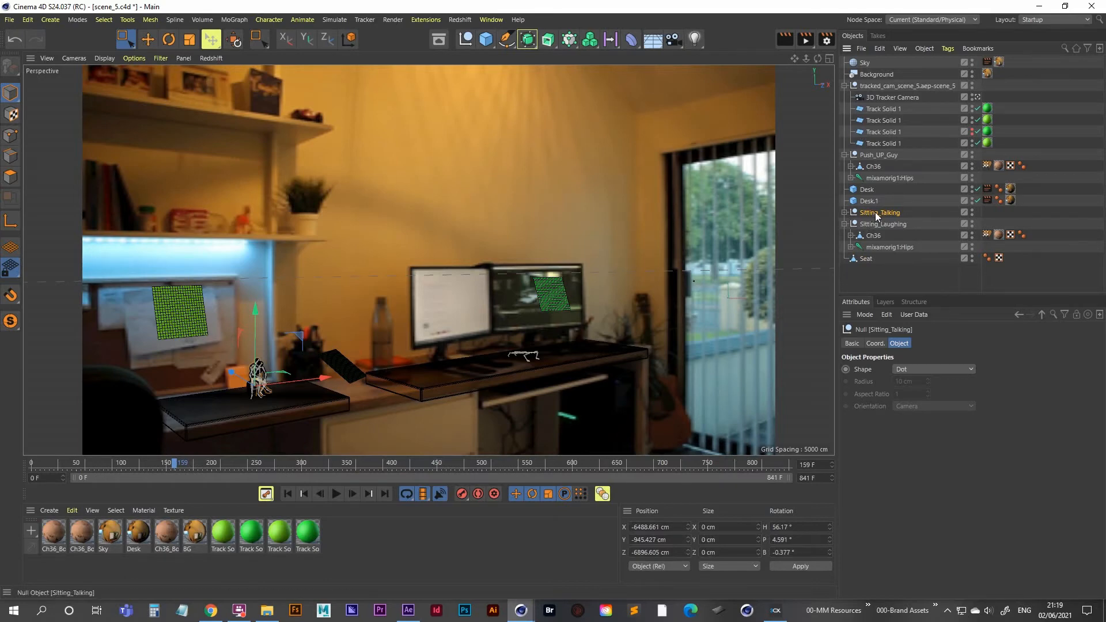
- Move Sitting_Talking along the desk to about X -5572, Y -996, Z -6744 cm and turn its heading to about -77° towards the laughing character
left_click_drag(324, 378, 352, 375)
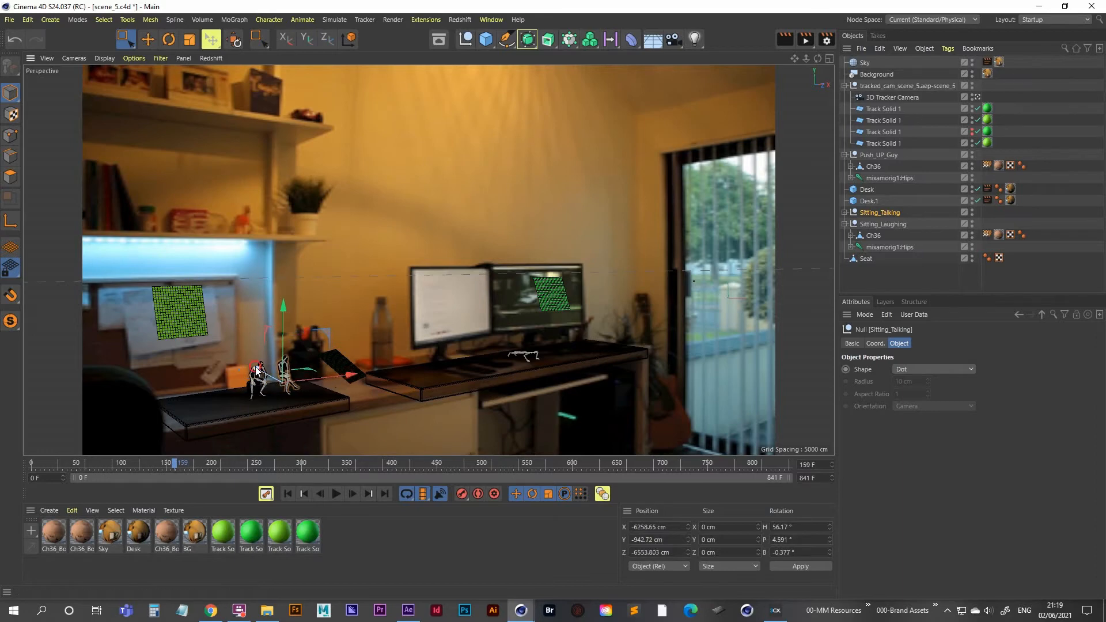
left_click_drag(257, 371, 269, 367)
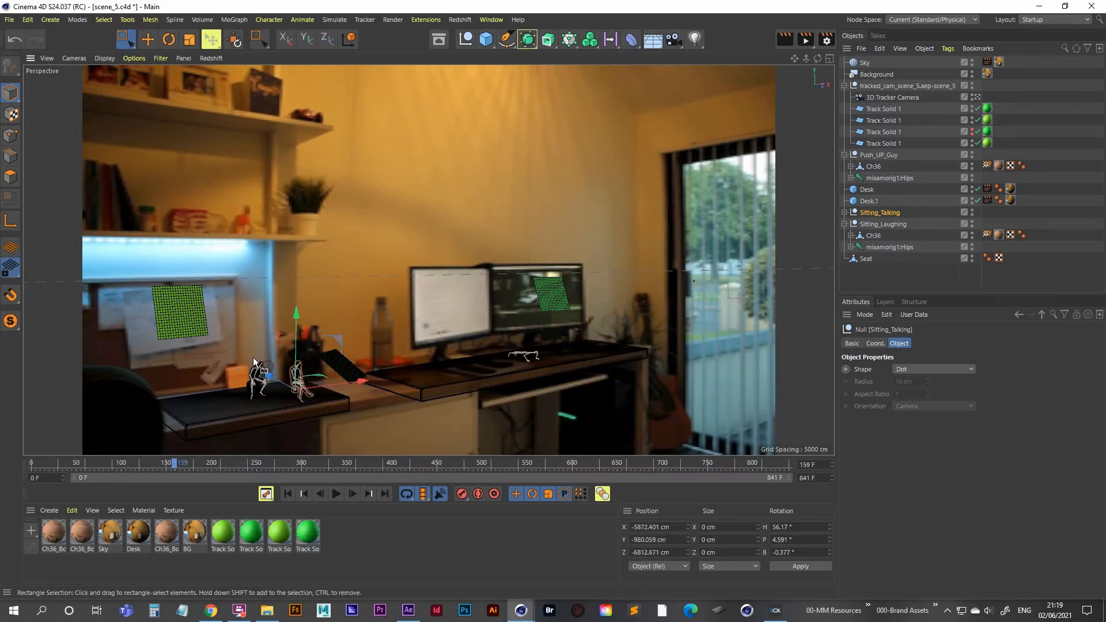
key("r")
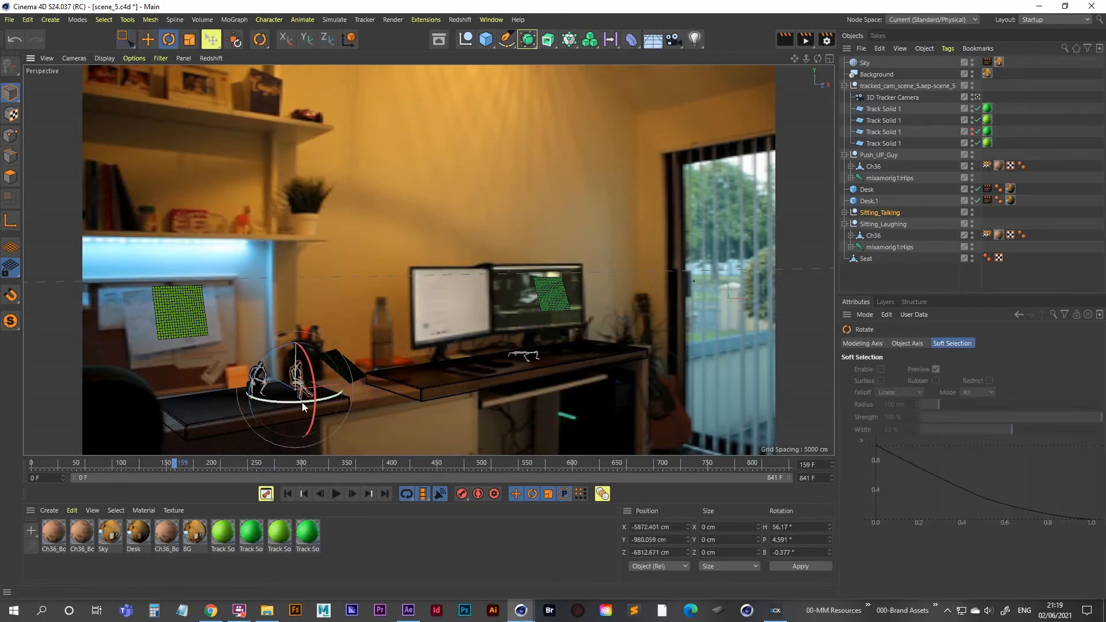
left_click_drag(304, 401, 232, 381)
key("0")
left_click_drag(364, 392, 392, 395)
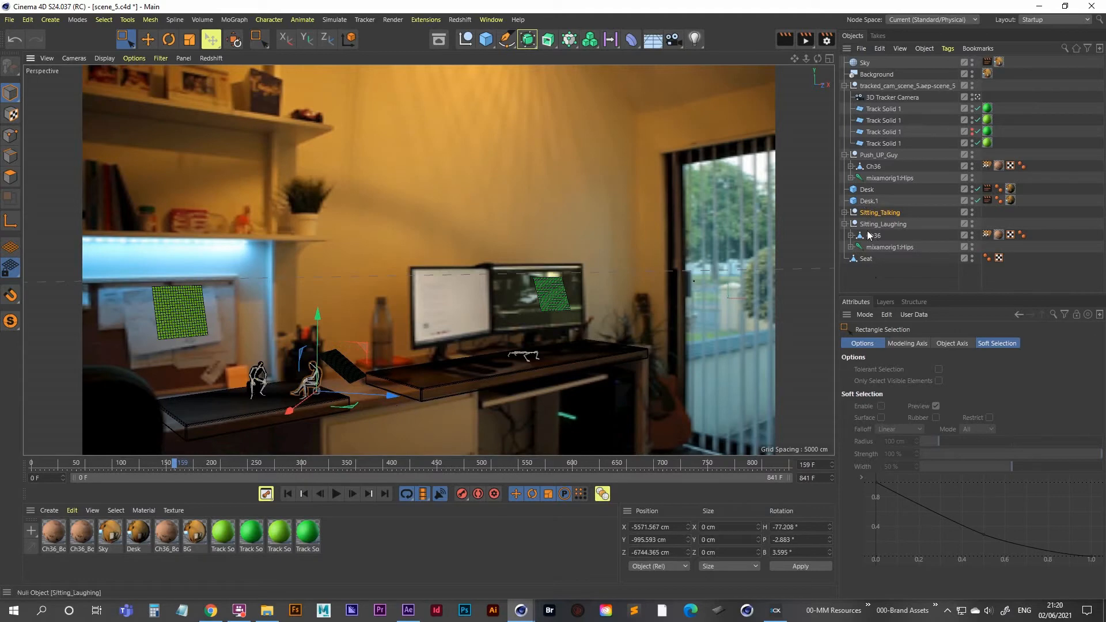
- Duplicate the Seat object in the Top view, dragging the copy away from the original towards the other desk
left_click(865, 257)
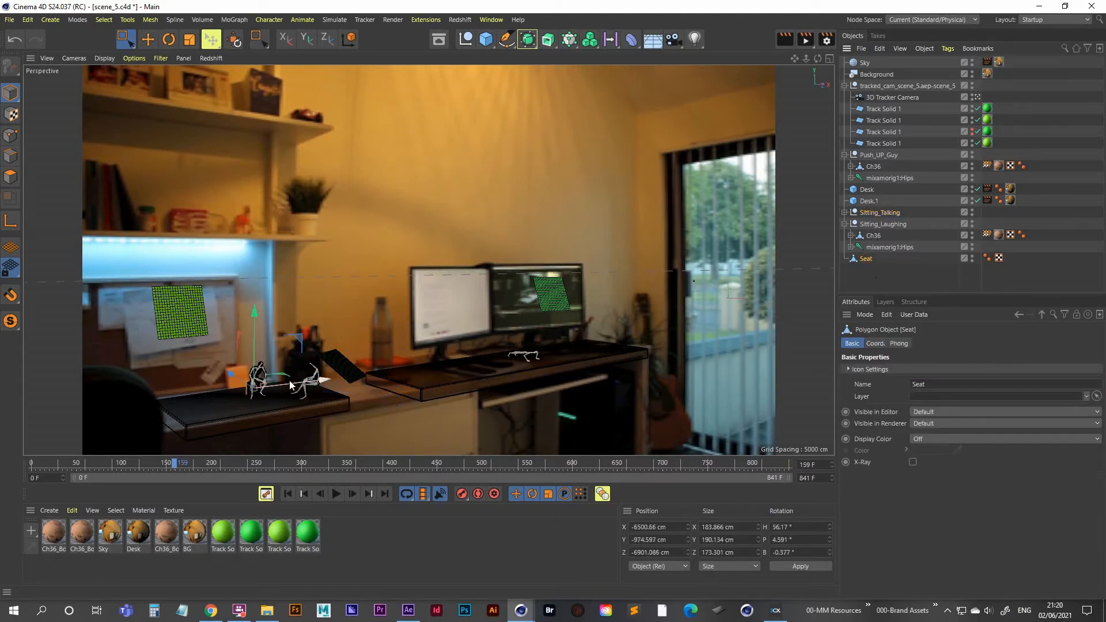
middle_click(491, 258)
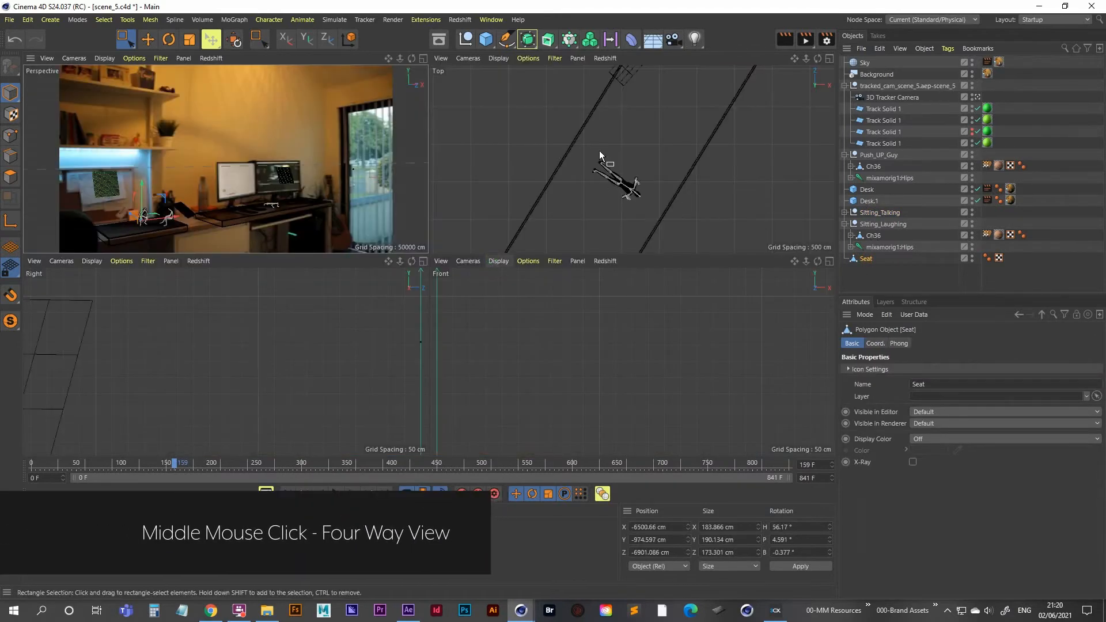
middle_click(561, 171)
scroll(365, 248, "down", 3)
scroll(361, 327, "up", 5)
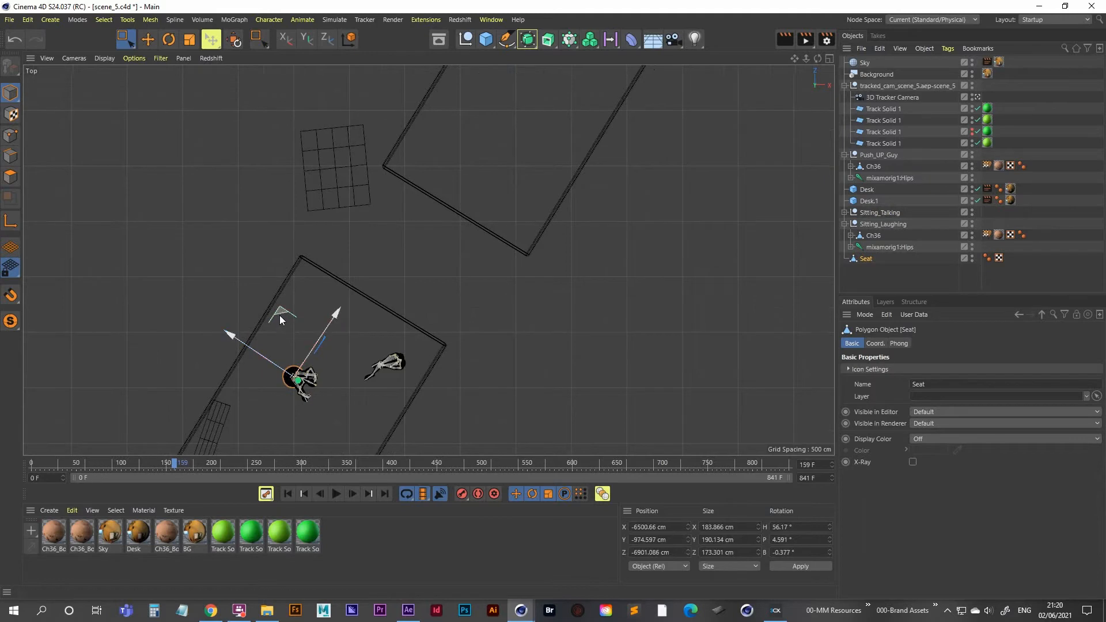
middle_click_drag(280, 320, 337, 278, "alt")
scroll(348, 329, "down", 3)
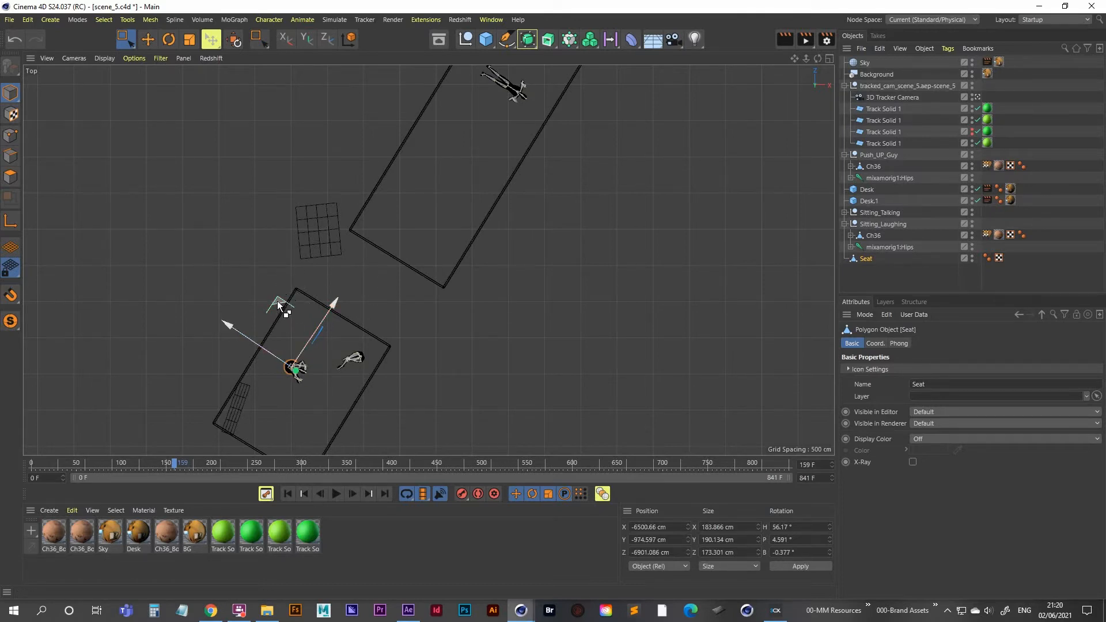
left_click_drag(278, 302, 444, 114, "ctrl")
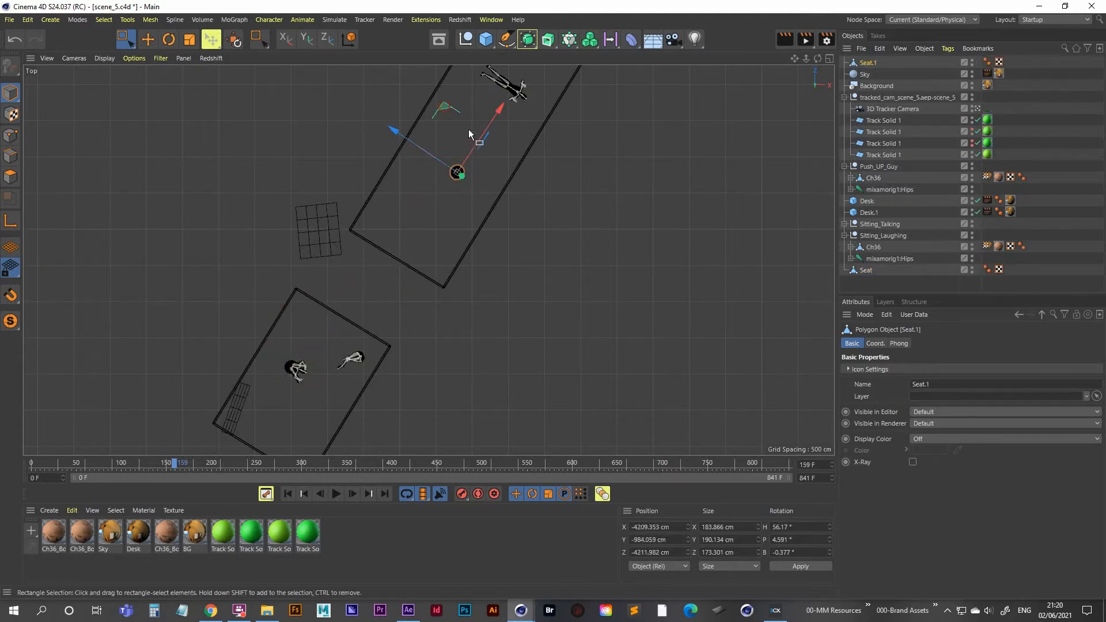
- Move the duplicated seat under the talking character, to about X -5578, Y -1026, Z -6766 cm
middle_click_drag(468, 129, 358, 259, "alt")
left_click_drag(316, 255, 263, 321)
middle_click_drag(262, 321, 312, 135, "alt")
left_click_drag(314, 133, 271, 253)
middle_click(314, 303)
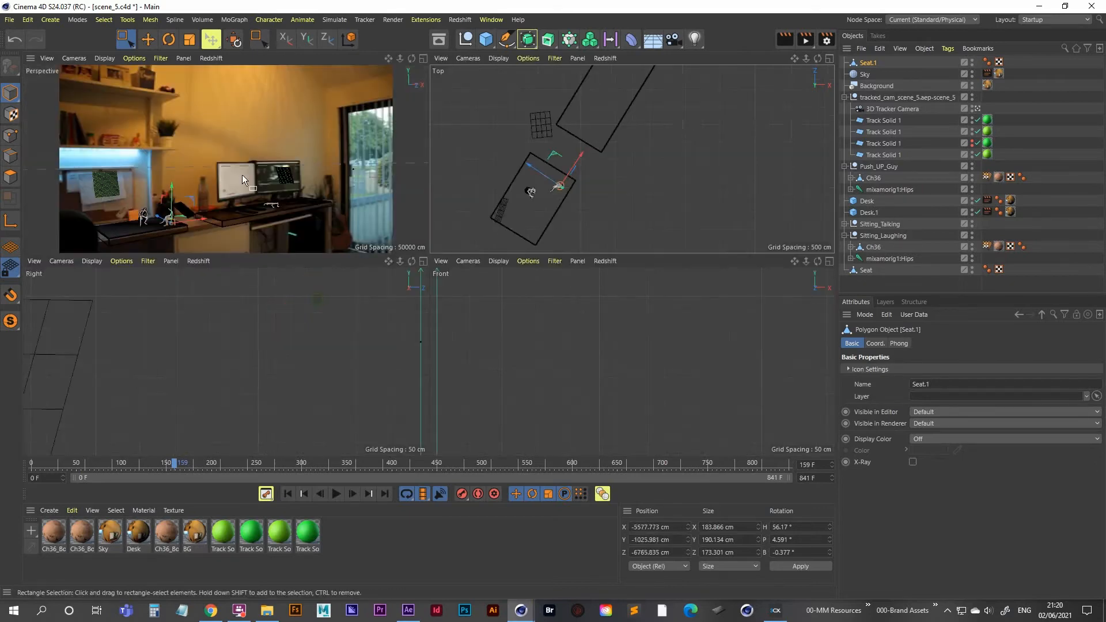
middle_click(242, 175)
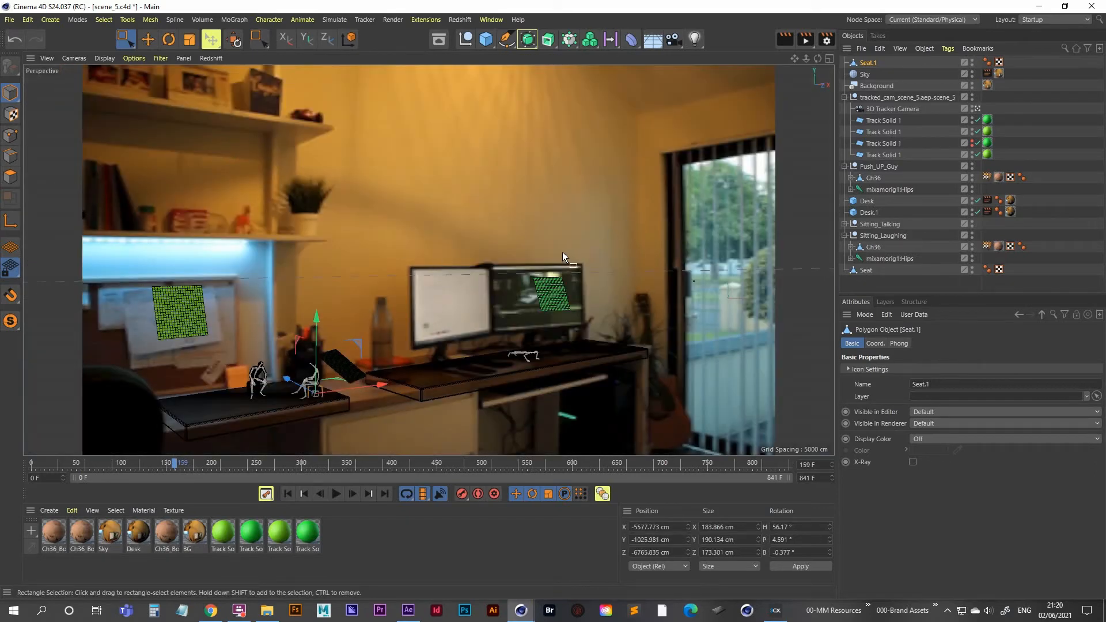
- Check the copied seat's fit up close and nest Seat.1 inside the Sitting_Talking null
scroll(496, 247, "up", 6)
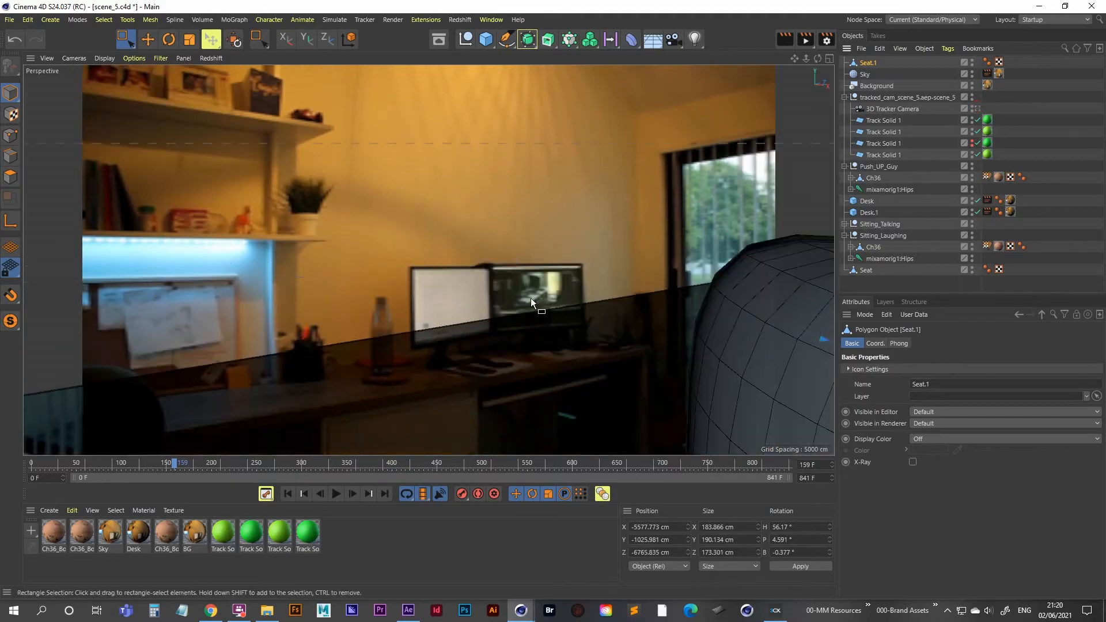
scroll(339, 213, "down", 6)
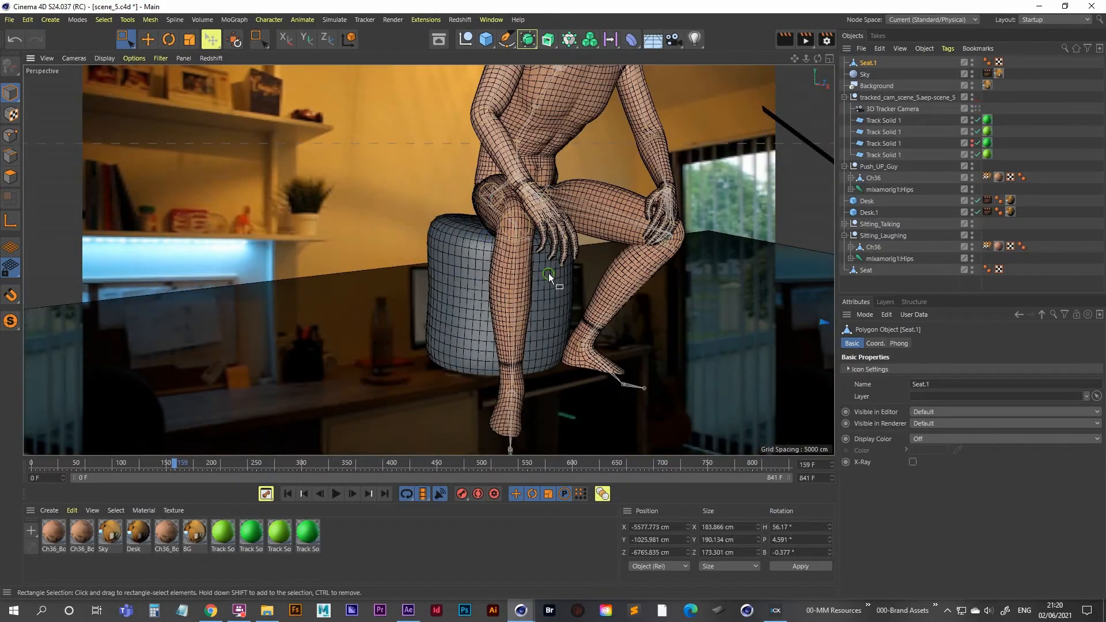
scroll(403, 303, "up", 5)
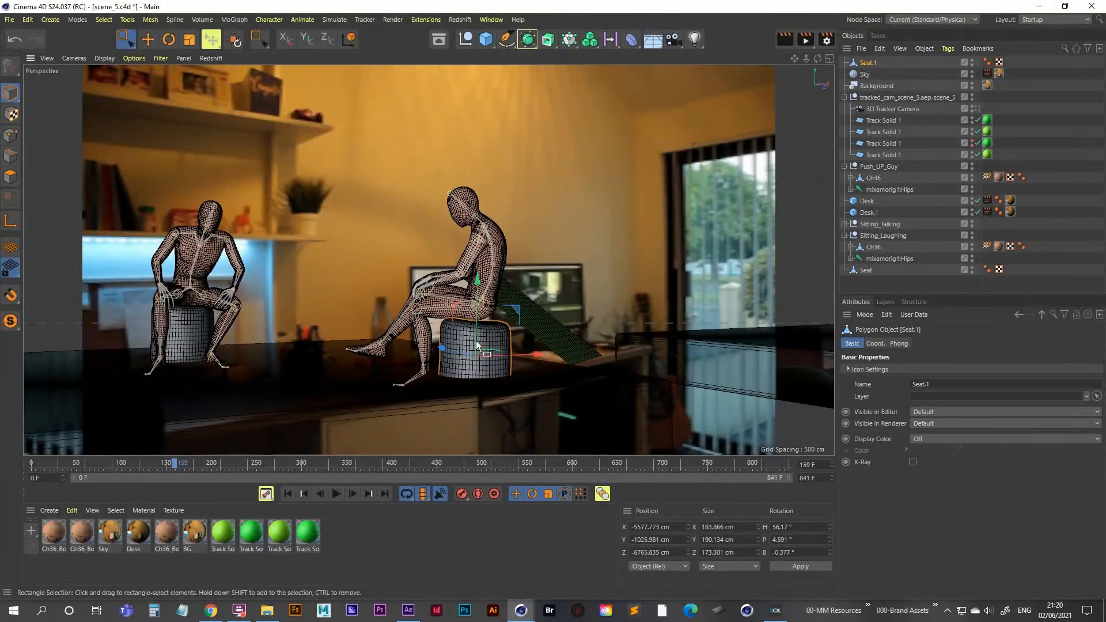
scroll(465, 309, "up", 4)
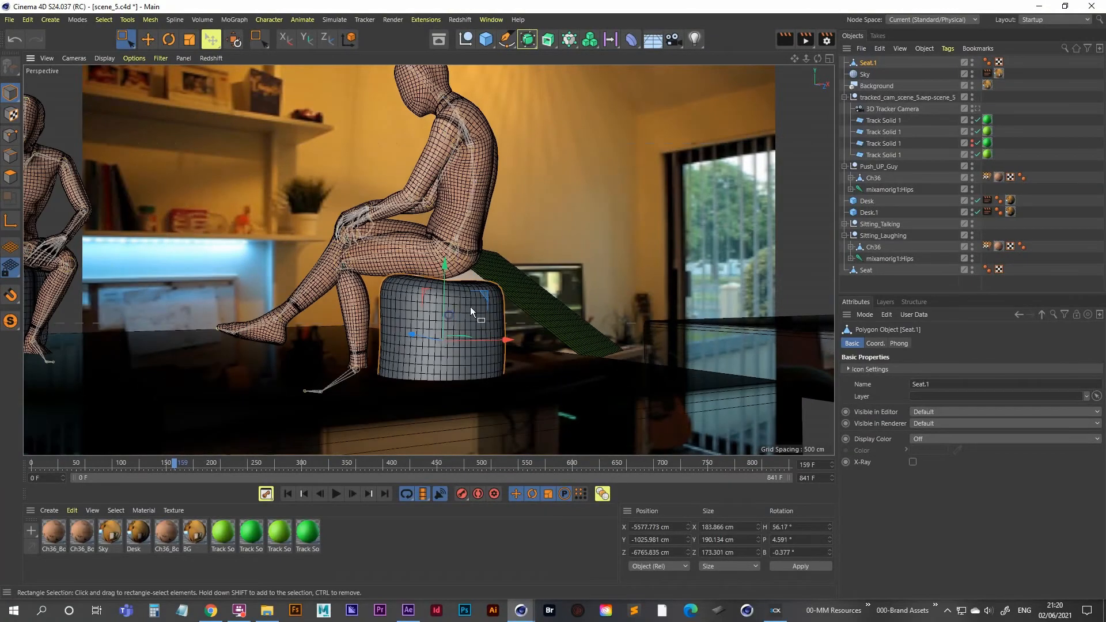
left_click_drag(867, 63, 868, 276)
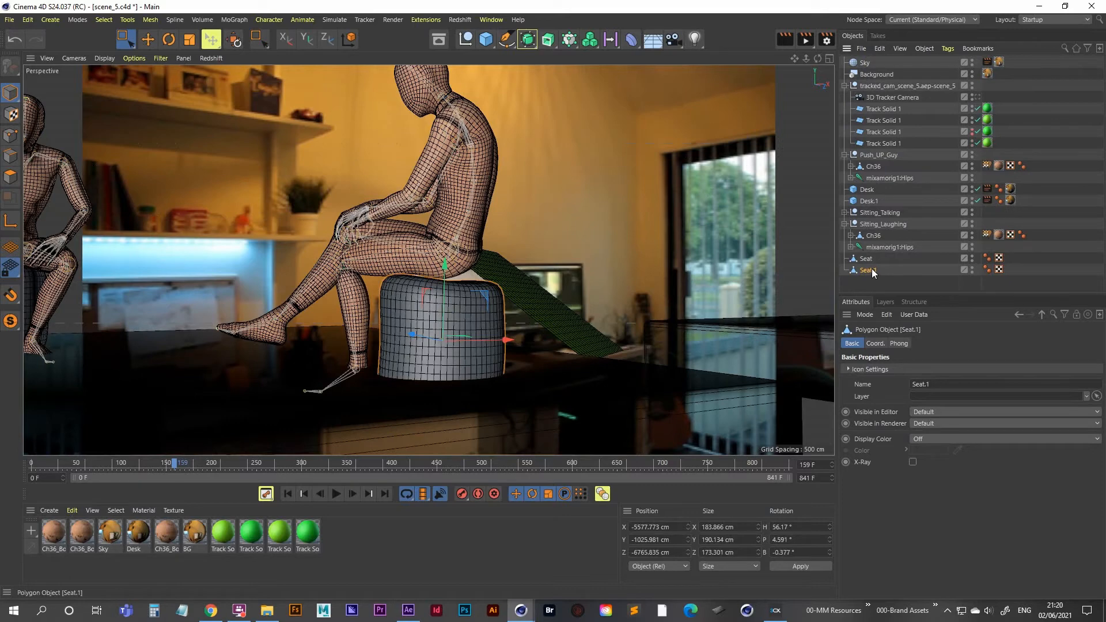
left_click_drag(868, 272, 869, 212)
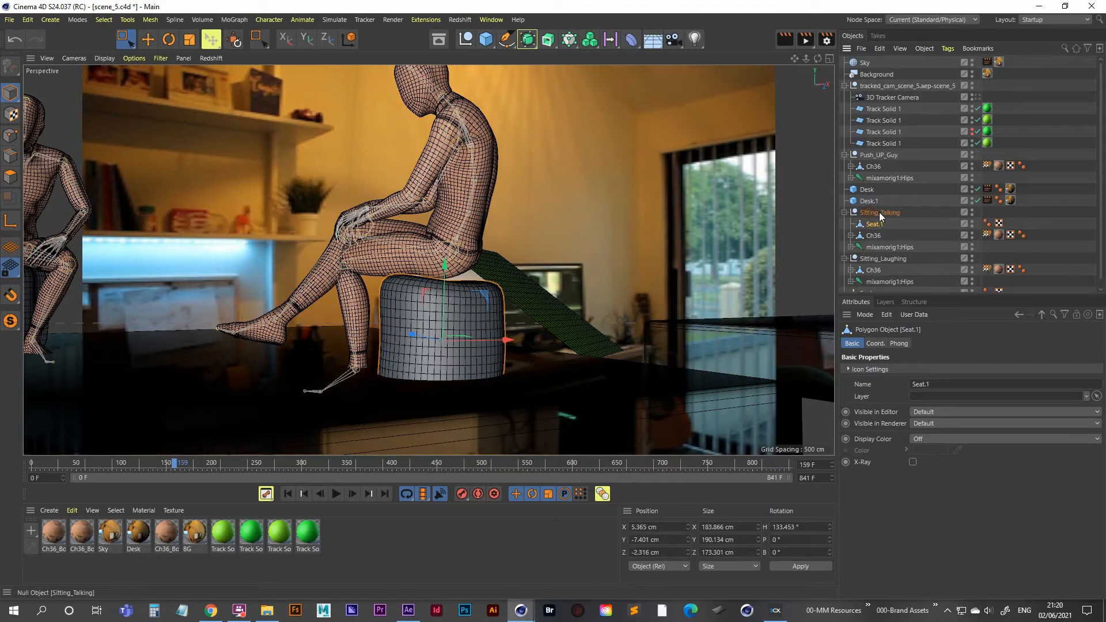
- Raise the Sitting_Talking null with its seat to about Y -957 cm so the feet rest on the desk
left_click(874, 212)
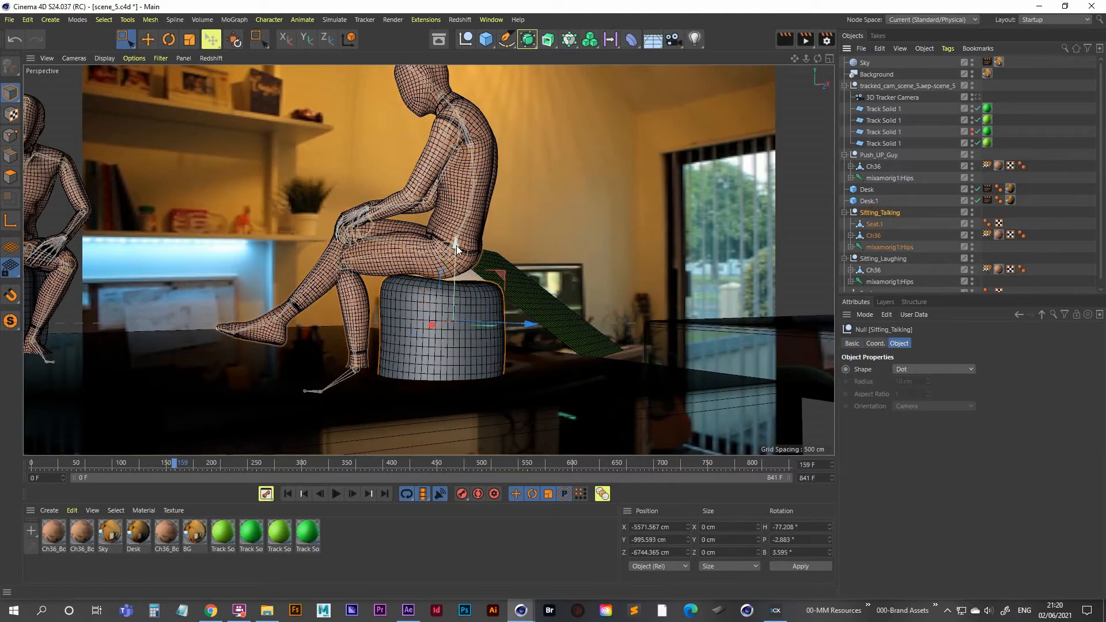
left_click_drag(456, 246, 455, 219)
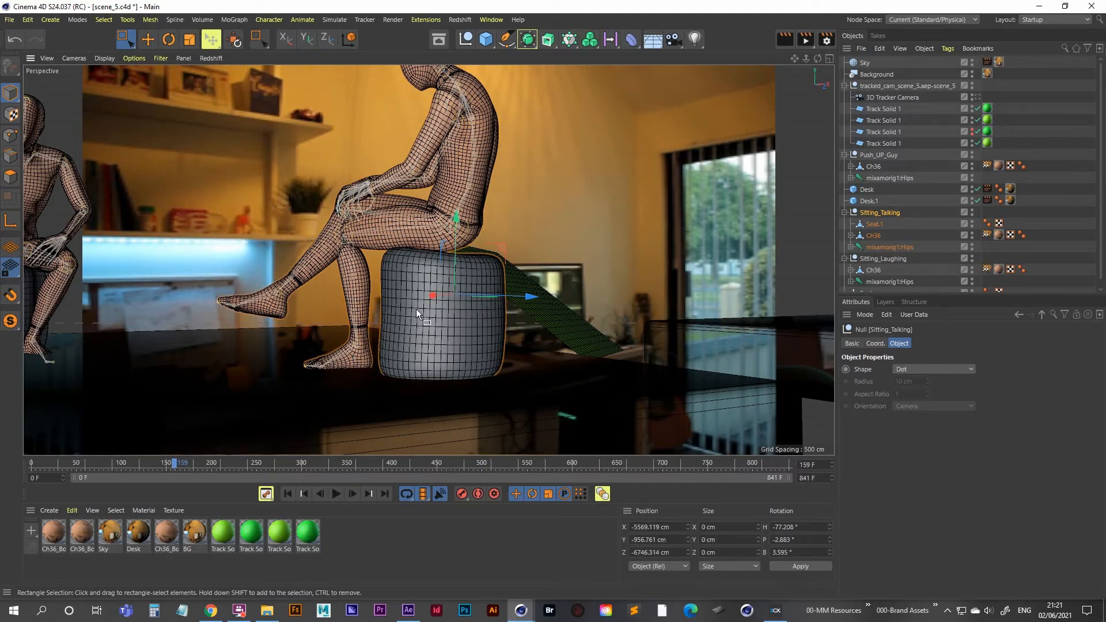
left_click_drag(456, 219, 457, 218)
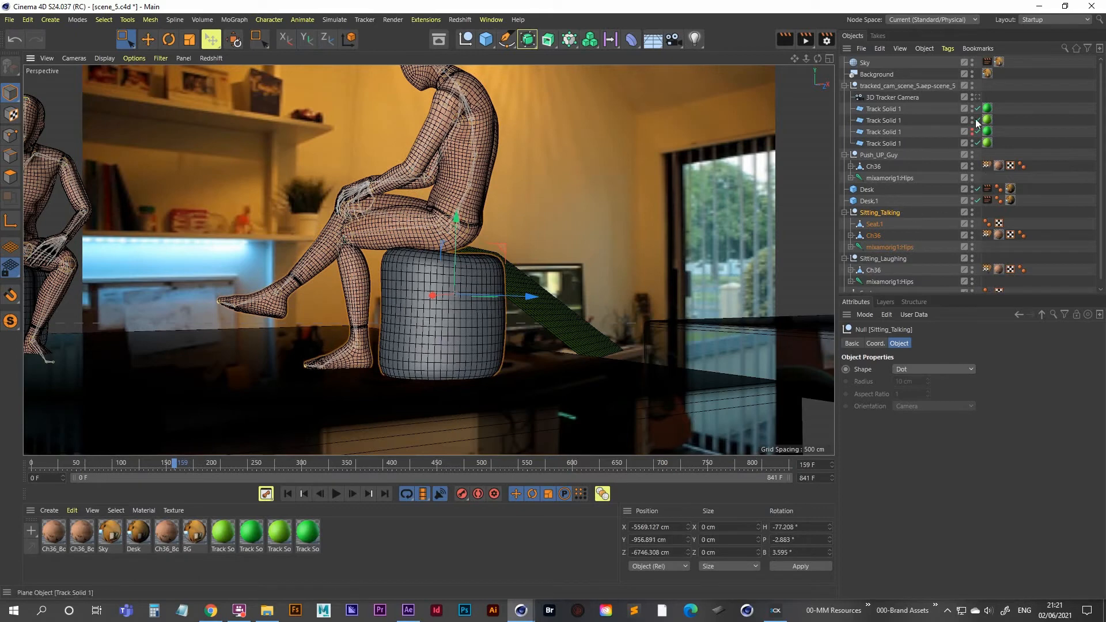
- Look through the 3D Tracker Camera with nothing selected and render the view to check the seated characters
left_click(977, 98)
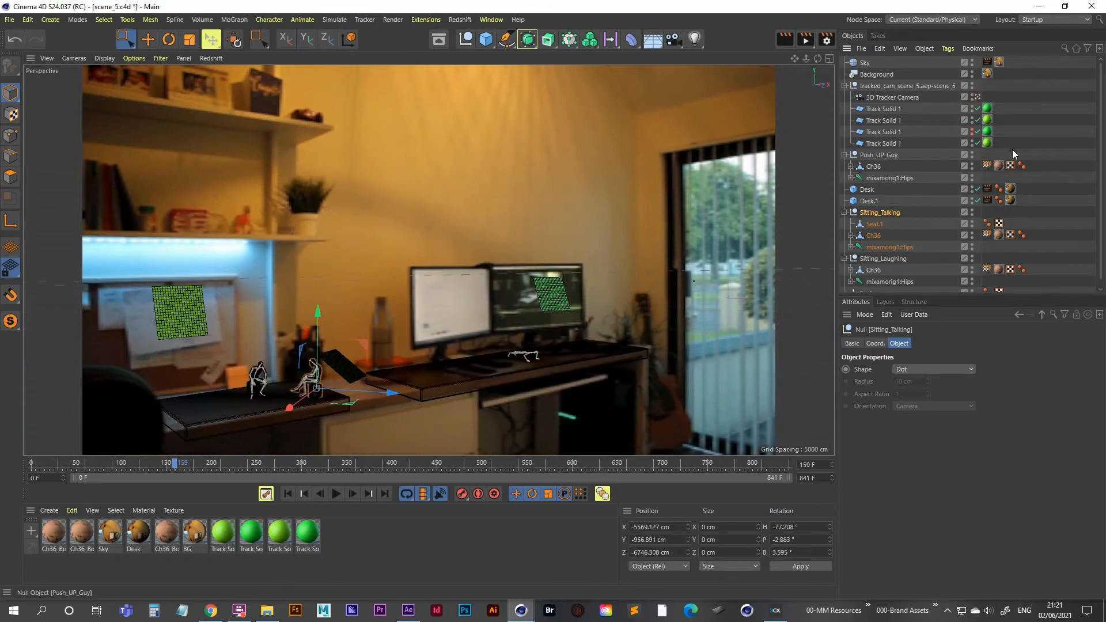
left_click(999, 142)
left_click(785, 39)
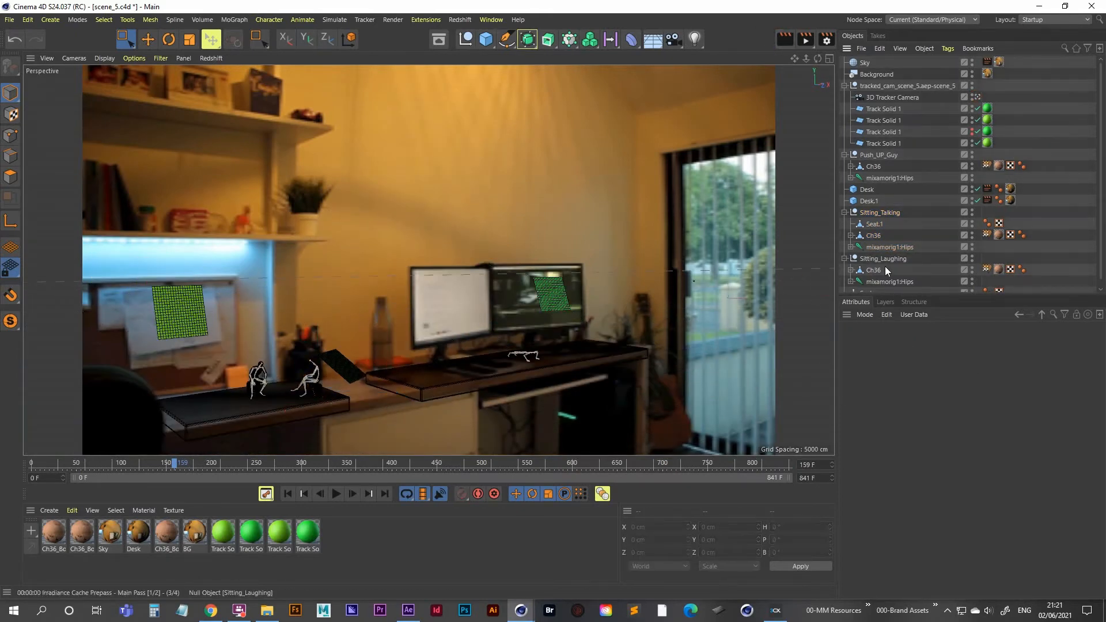
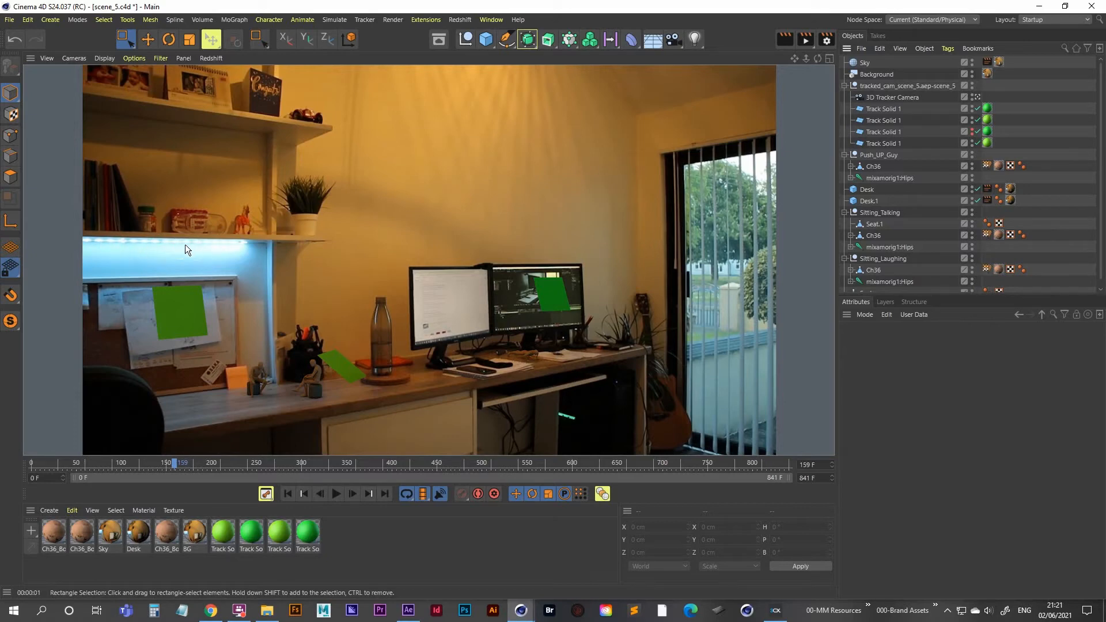
- Collapse the tracked camera and Push_UP_Guy groups and add a Light object at the top of the object hierarchy
left_click(844, 85)
left_click(844, 97)
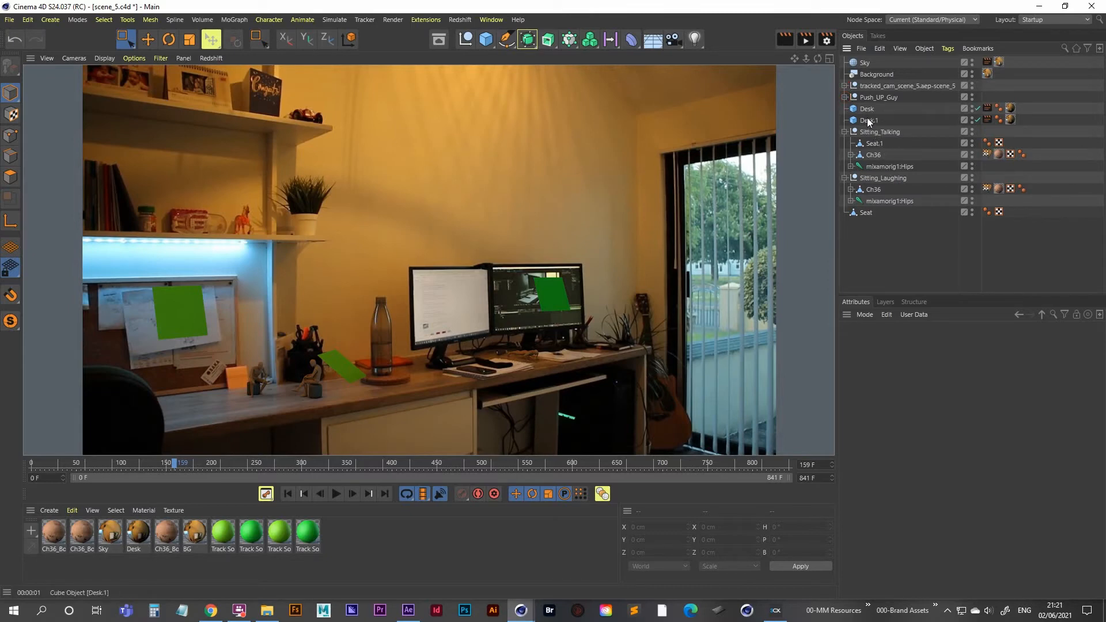
left_click(868, 120)
left_click(866, 109)
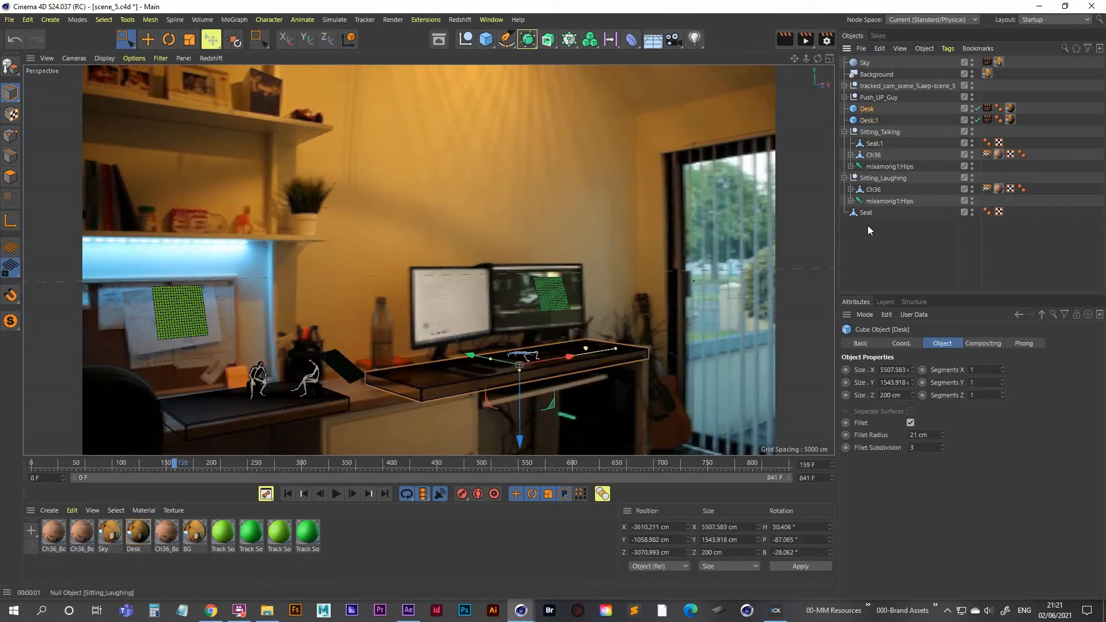
left_click(852, 224)
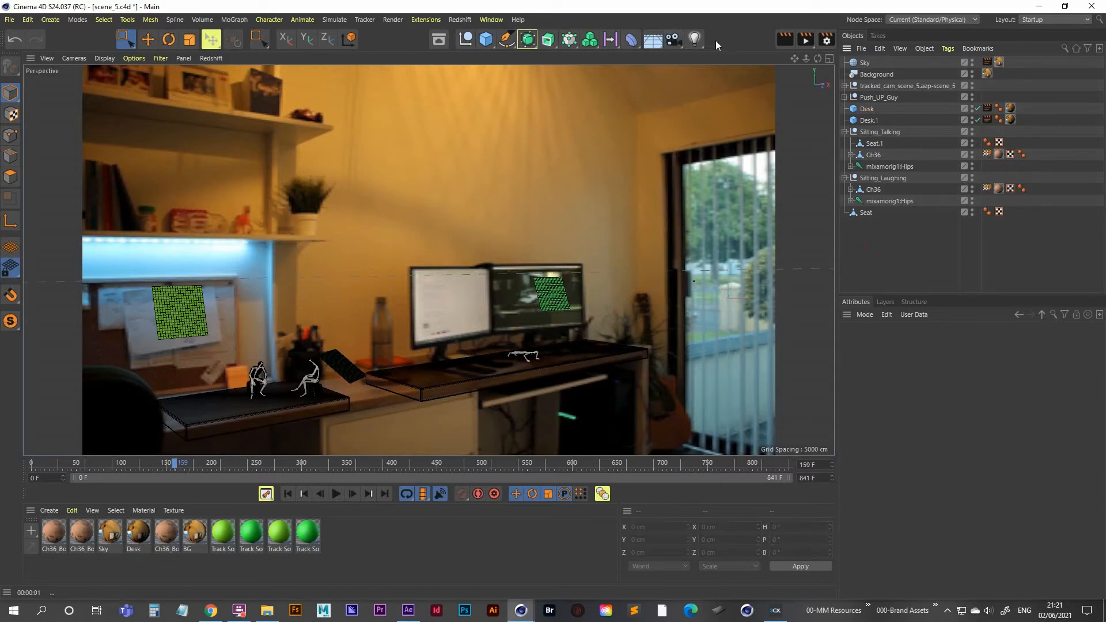
left_click(694, 39)
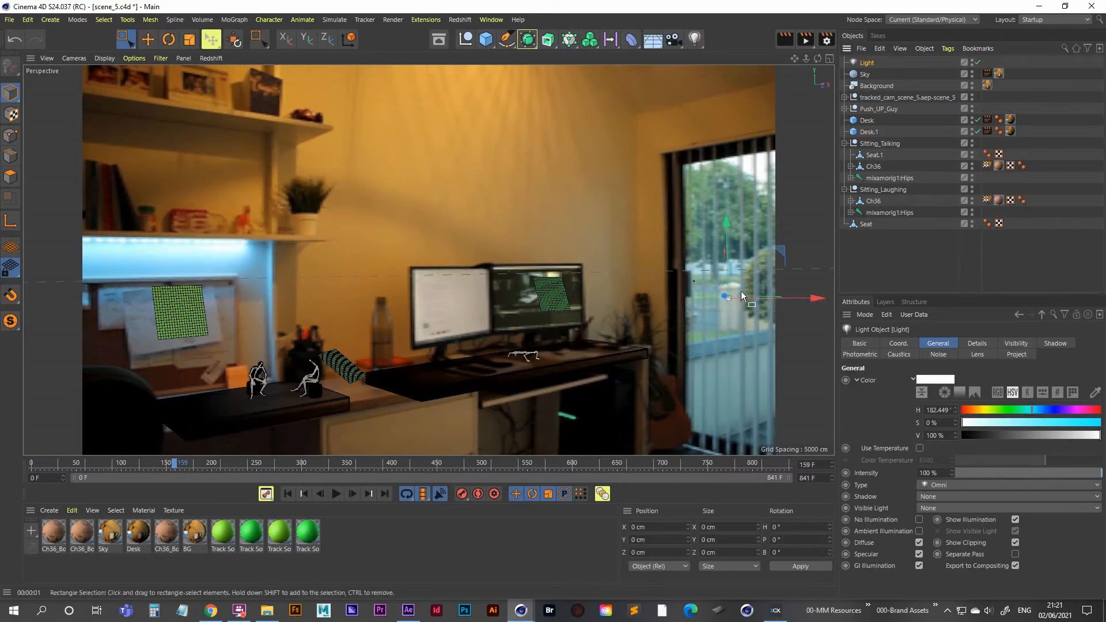
mouse_move(869, 63)
left_mouse_down()
mouse_move(875, 179)
mouse_move(865, 58)
left_mouse_up()
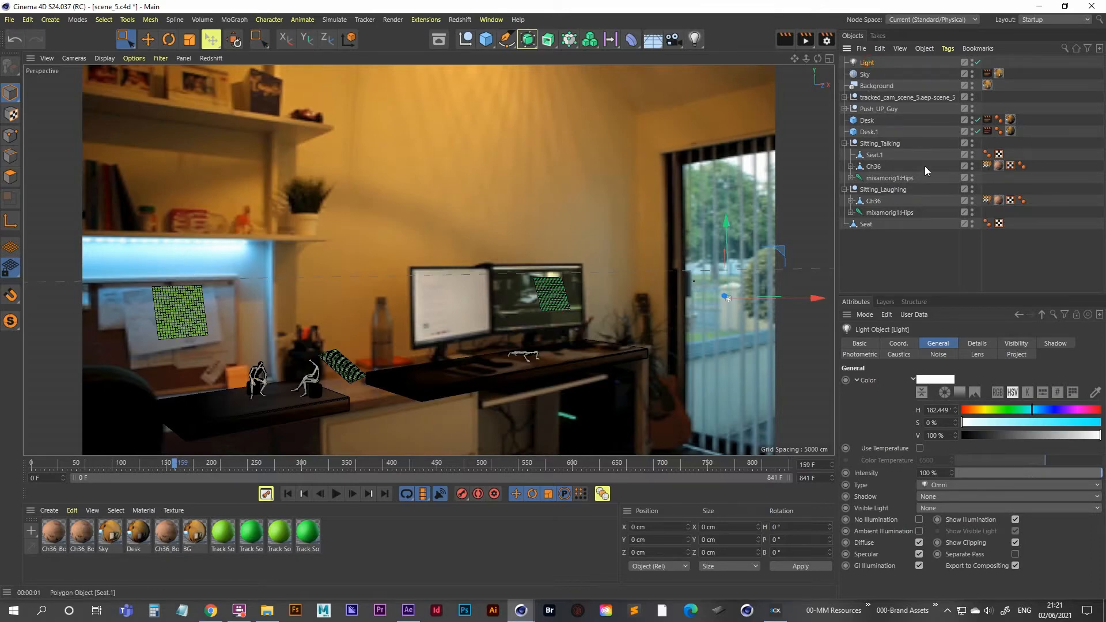
- Expand the tracked camera group and toggle the second Track Solid 1's visibility to identify which plane it is
left_click(844, 97)
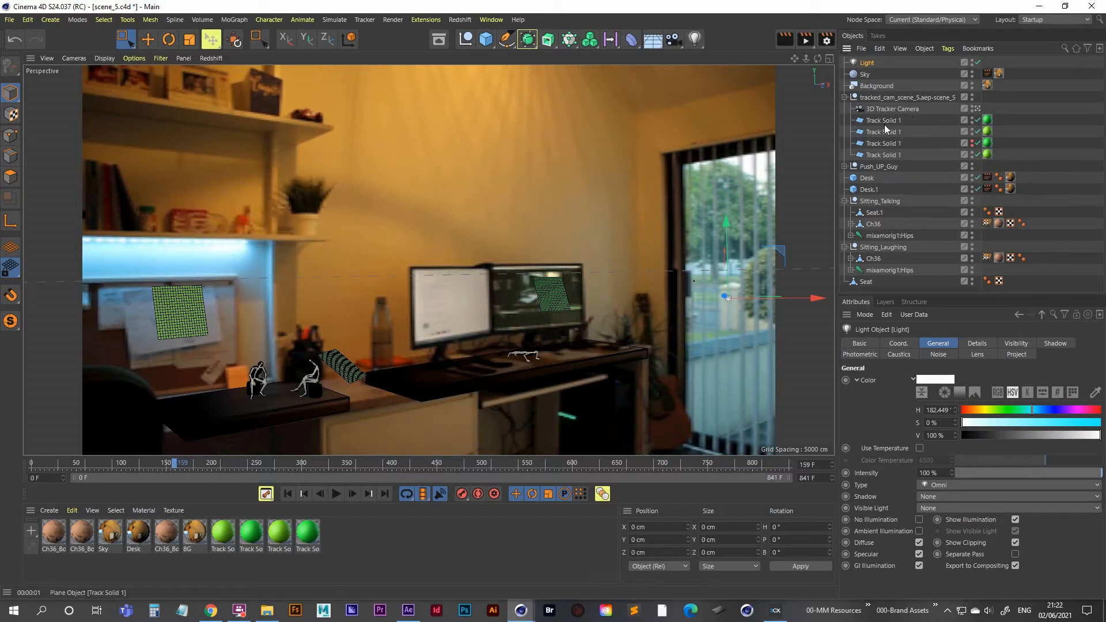
left_click(973, 130)
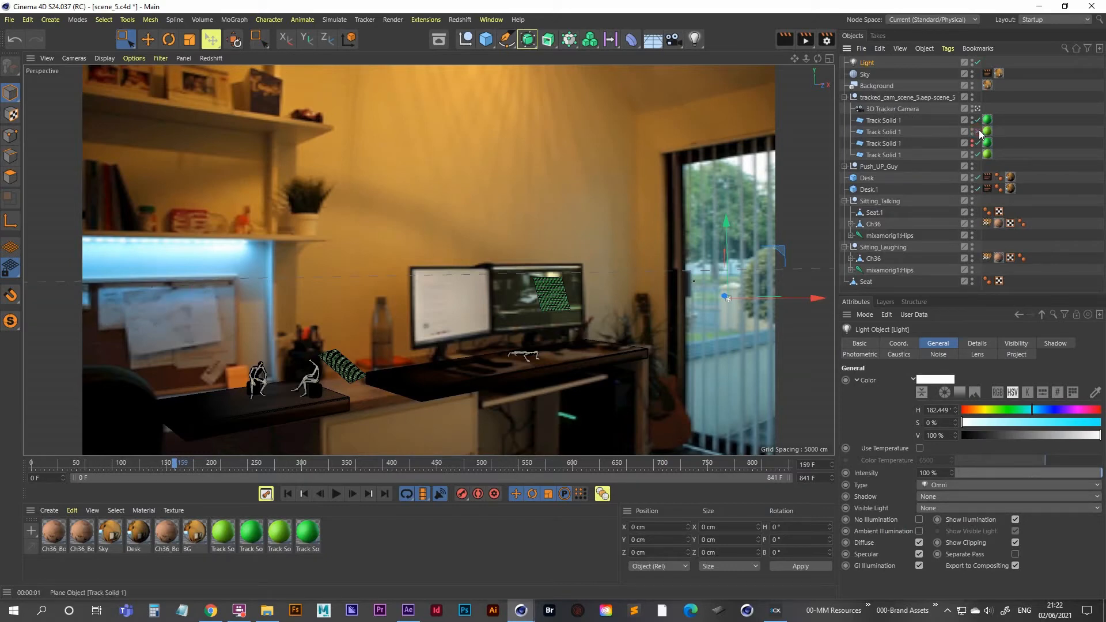
left_click(979, 132)
left_click(979, 132)
left_click(978, 131)
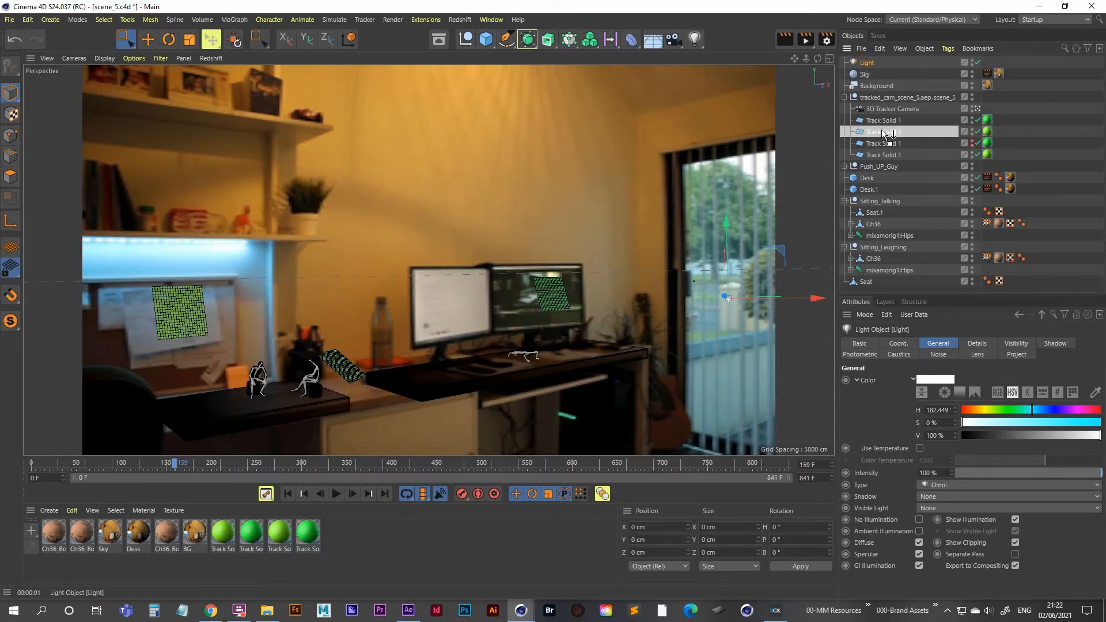
- Nest the Light inside the track solid on the pinboard and rename that plane clipboard
left_click_drag(888, 133, 889, 131)
double_click(890, 121)
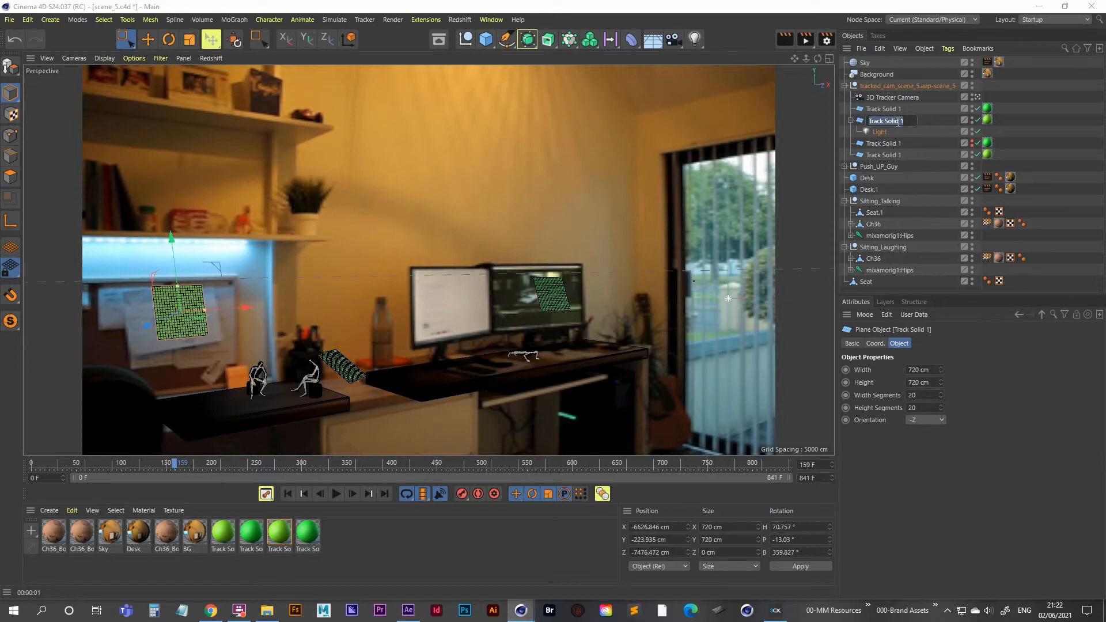
type("clipboard")
key("Return")
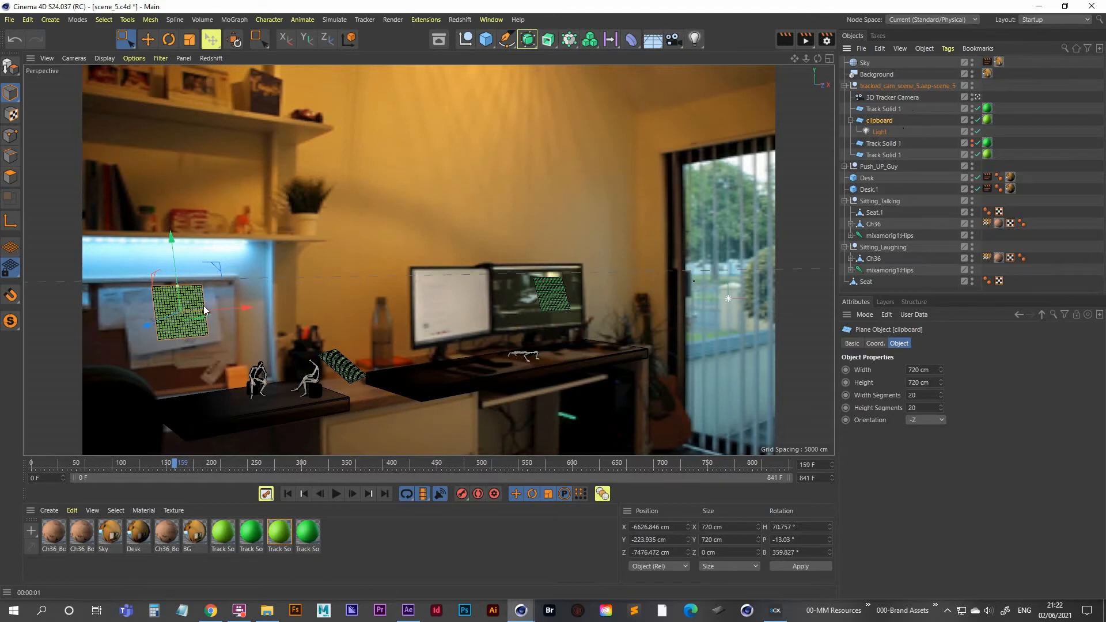
- Reset the Light's PSR to match the clipboard plane and move it back out to the top of the hierarchy
left_click(882, 131)
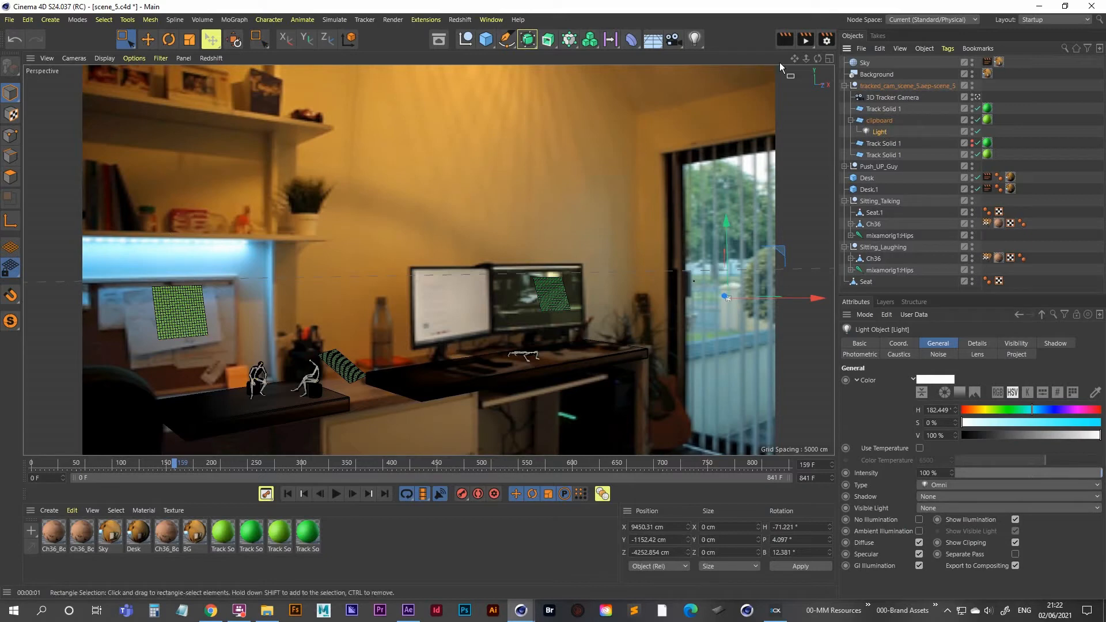
left_click(234, 40)
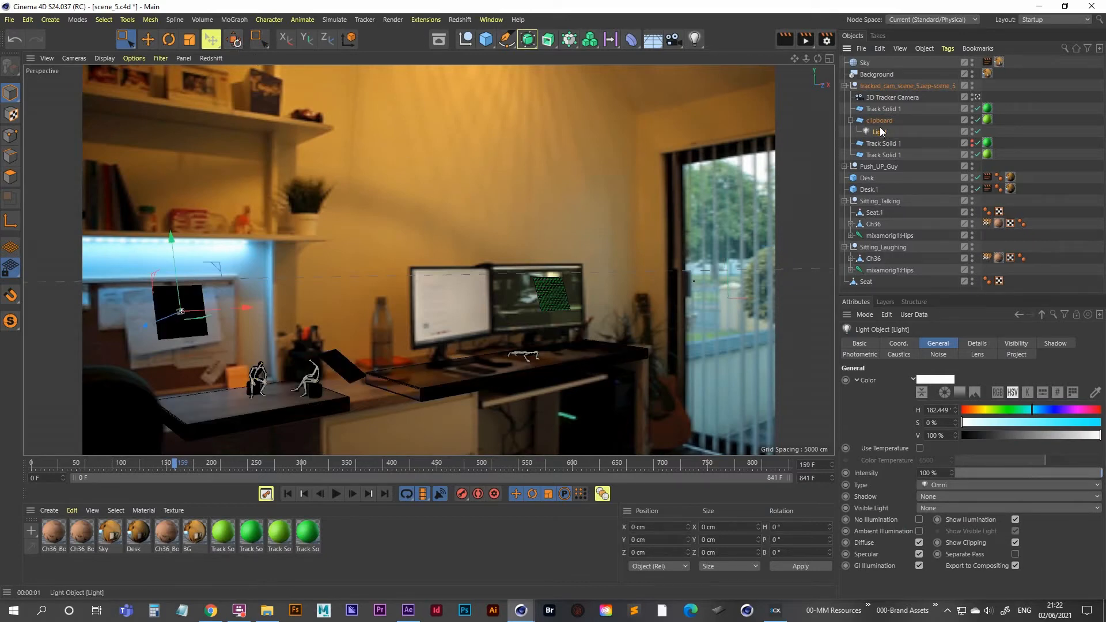
left_click_drag(880, 132, 881, 63)
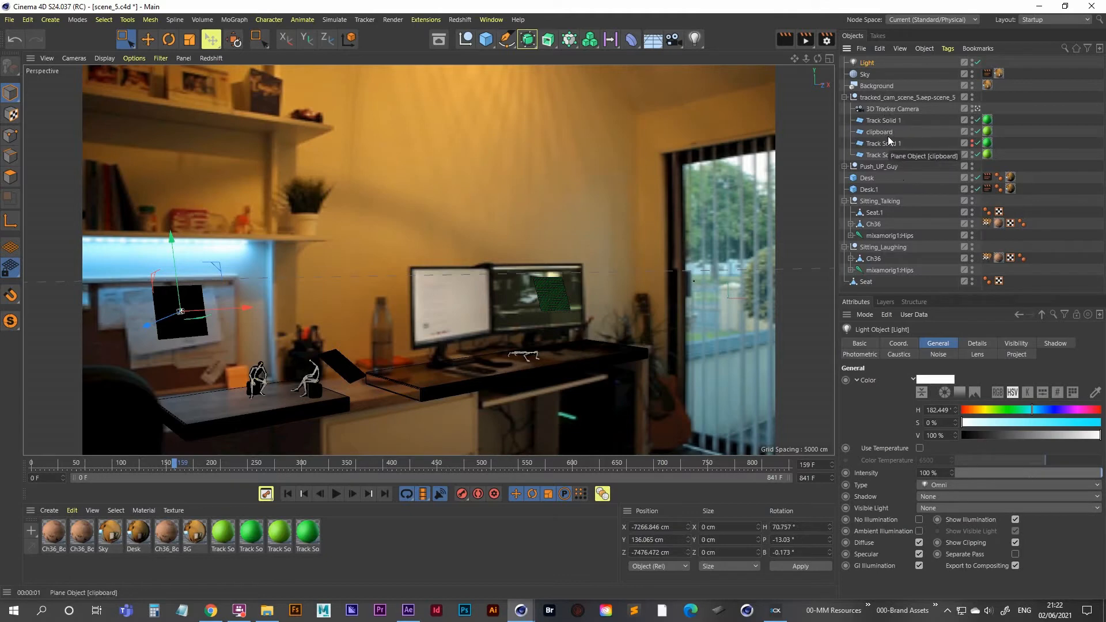
- Set the Light's heading, pitch and bank rotation to 0°
left_click(869, 60)
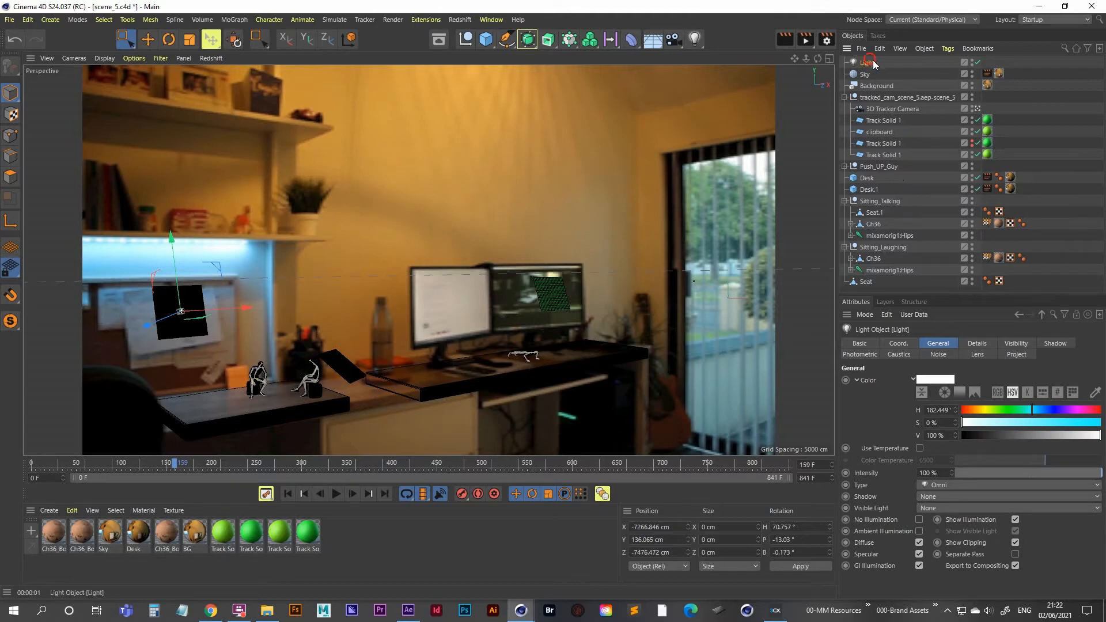
left_click(898, 344)
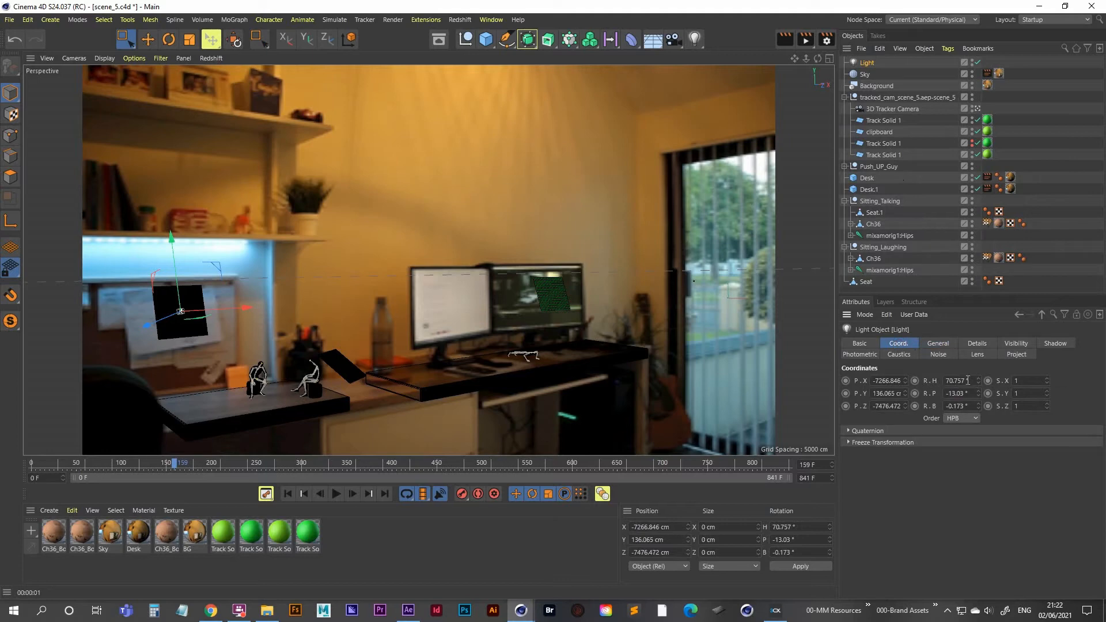
left_click(970, 380)
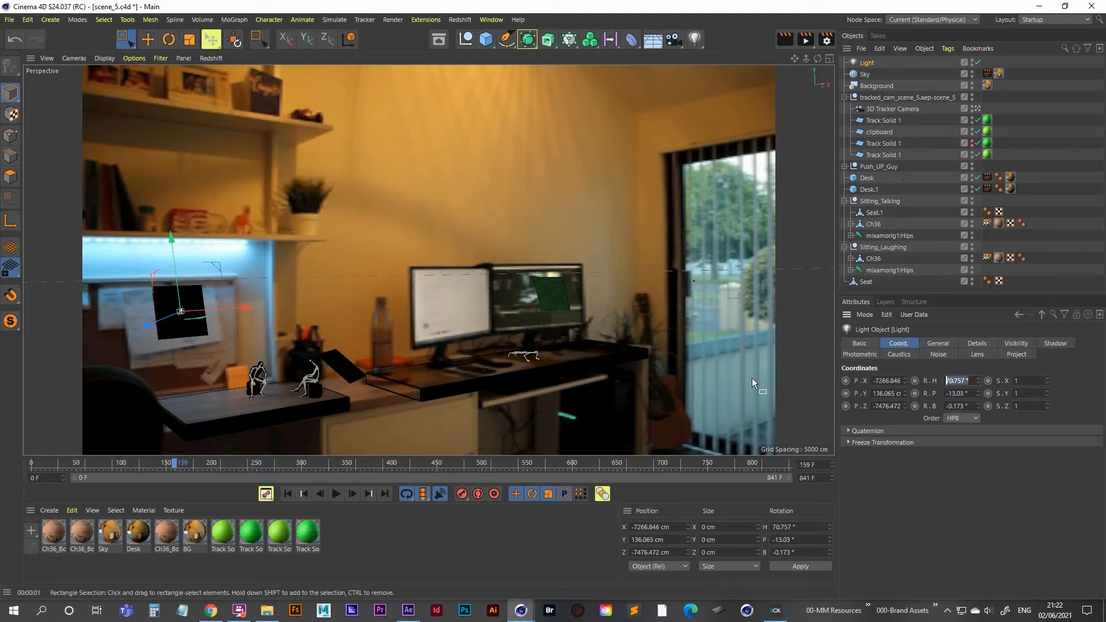
type("0")
key("Tab")
type("0")
key("Tab")
type("0")
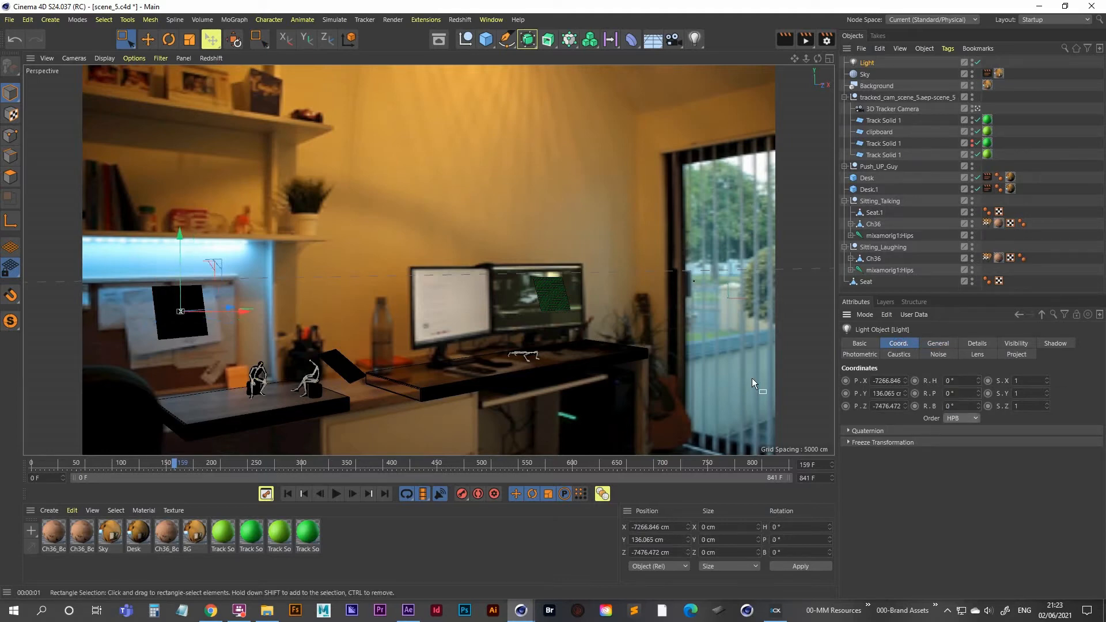
key("Return")
- Move the Light up to the glowing strip under the shelf, about X -7384 cm and Y 993 cm, and change its type to Area
left_click_drag(179, 242, 184, 178)
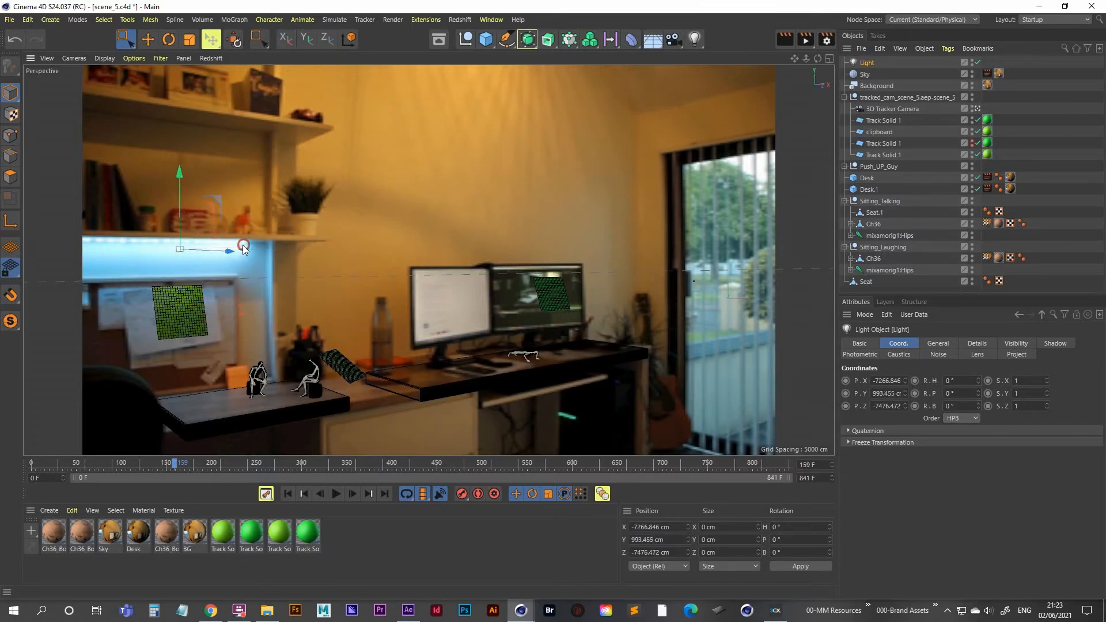
left_click_drag(249, 245, 237, 245)
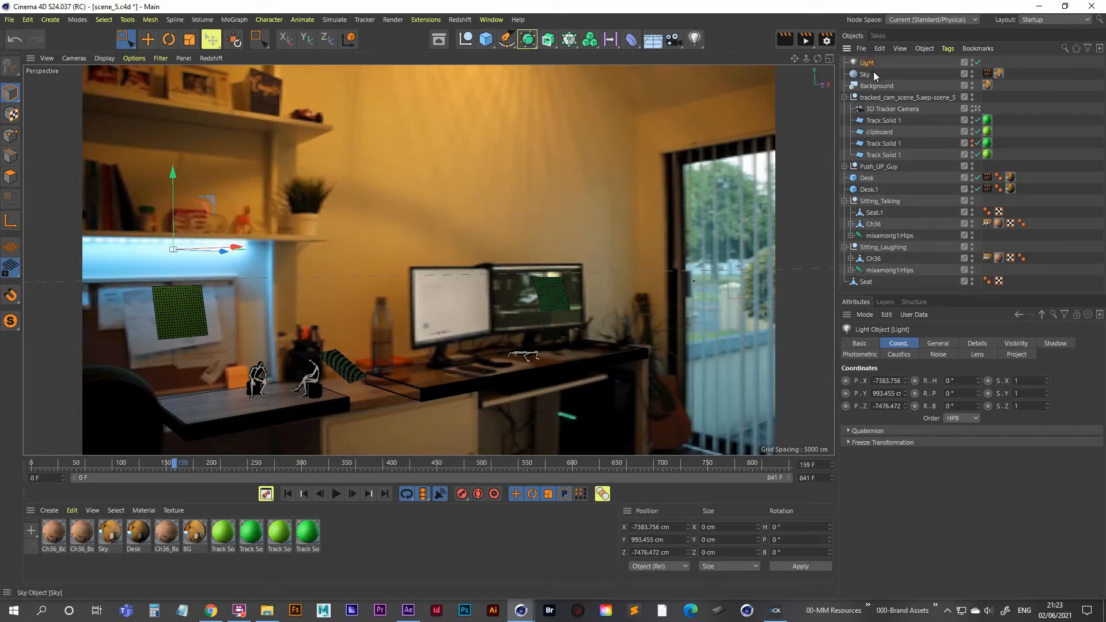
left_click(940, 343)
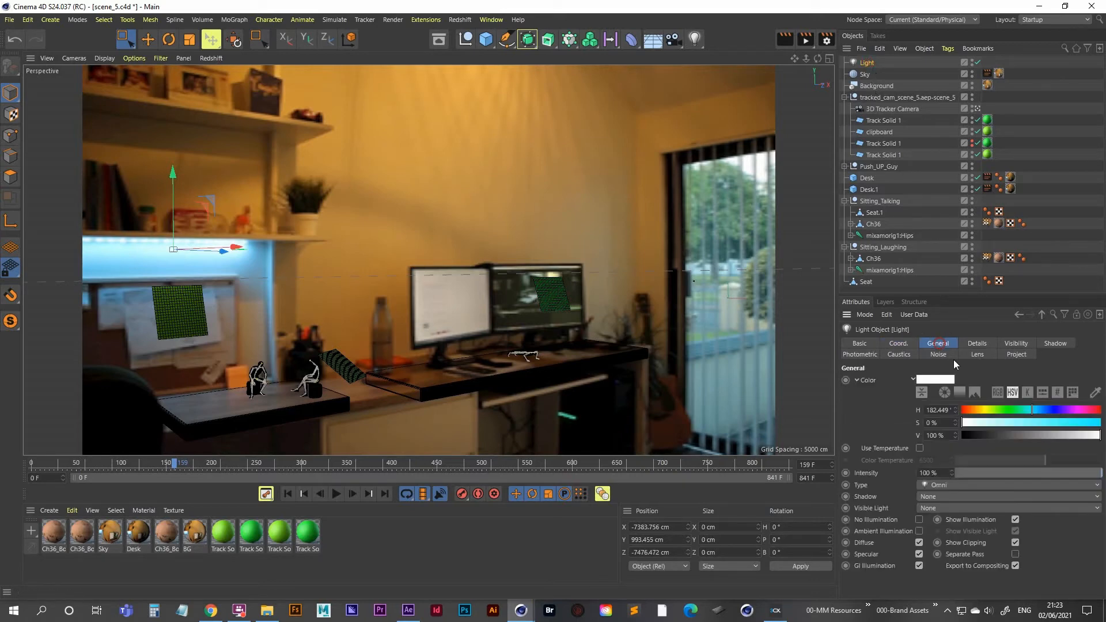
left_click(941, 486)
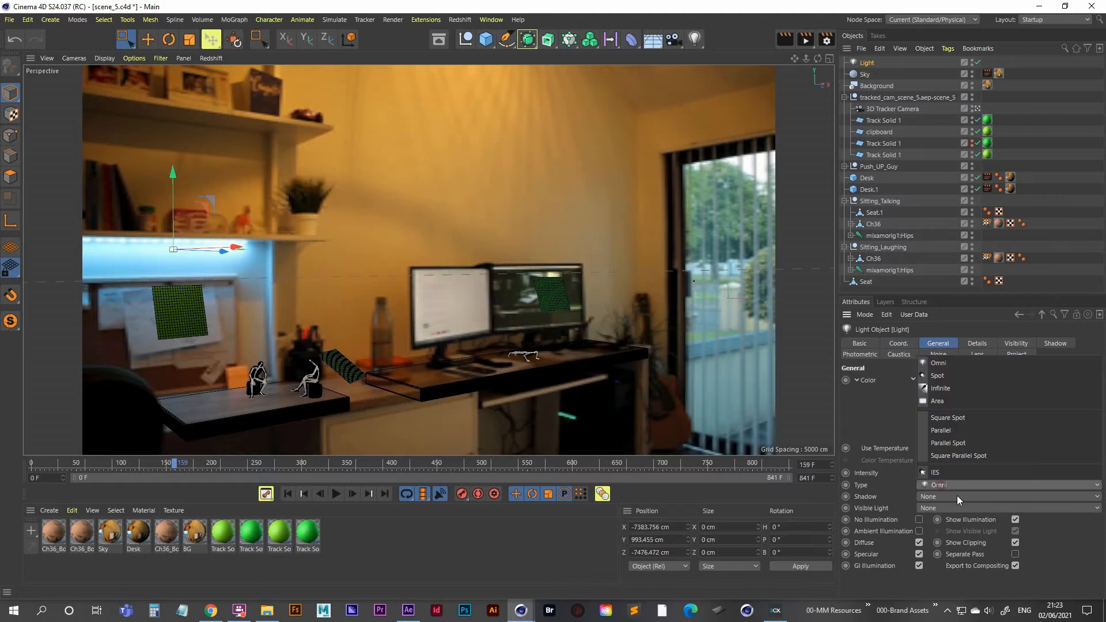
left_click(944, 398)
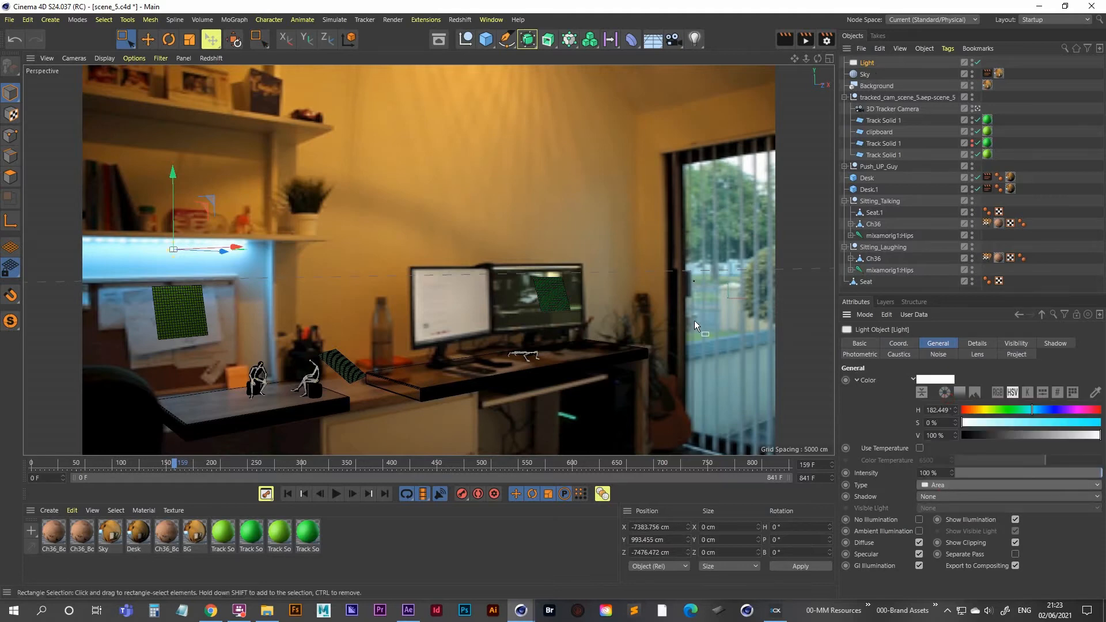
- In the top view, rotate the area Light to 90° pitch and about -19° bank, then stretch its rectangle along the clipboard plane
middle_click(382, 198)
middle_click(556, 151)
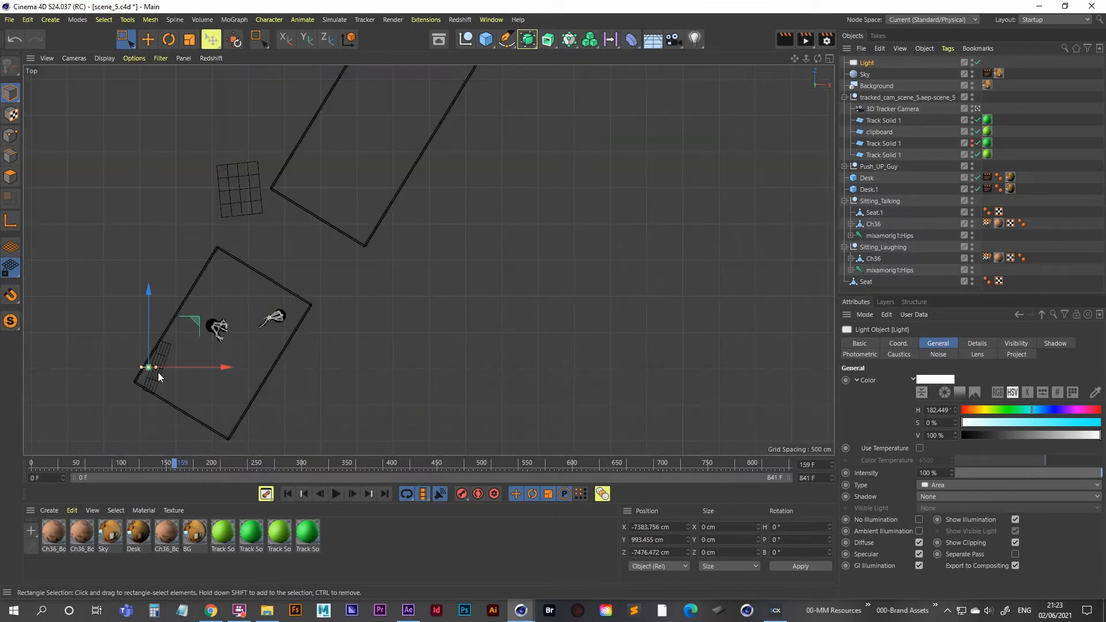
scroll(157, 372, "up", 10)
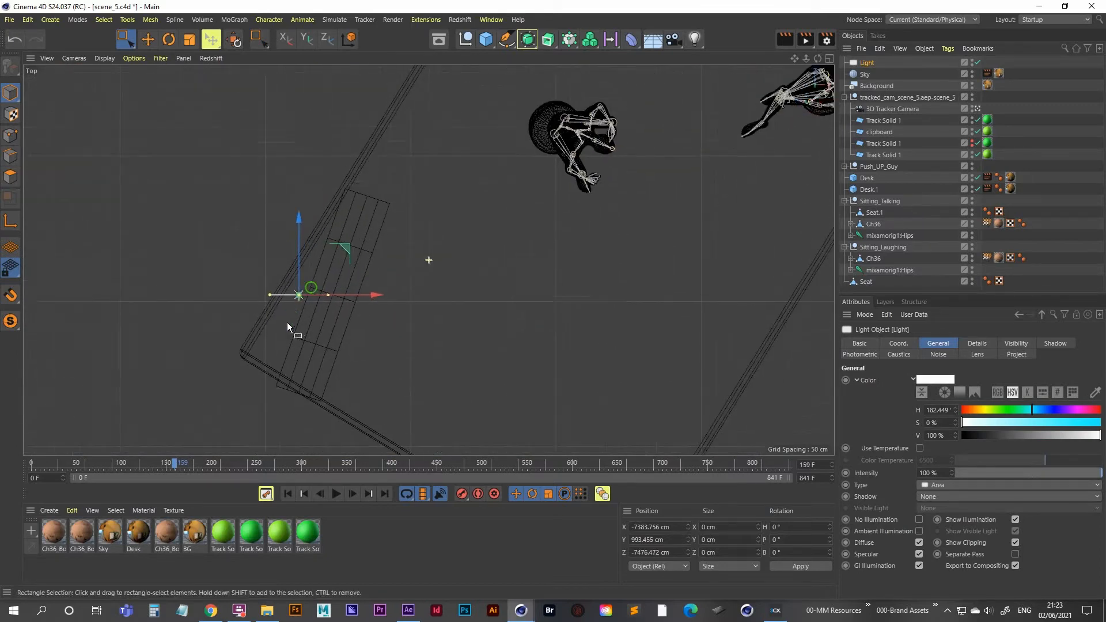
middle_click_drag(287, 323, 283, 323, "alt")
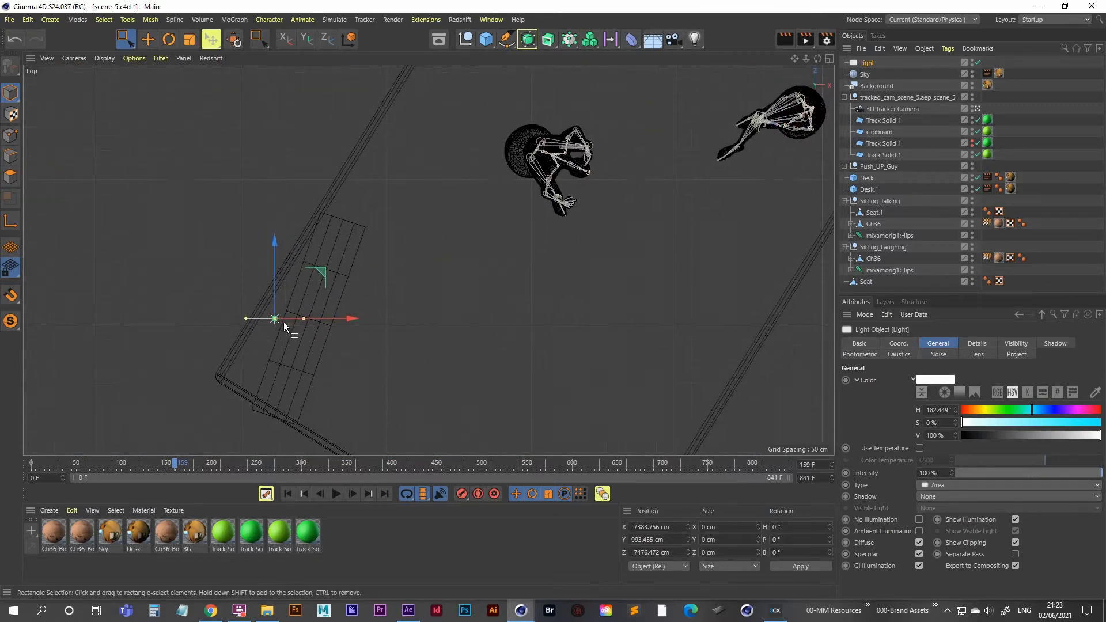
left_click(168, 40)
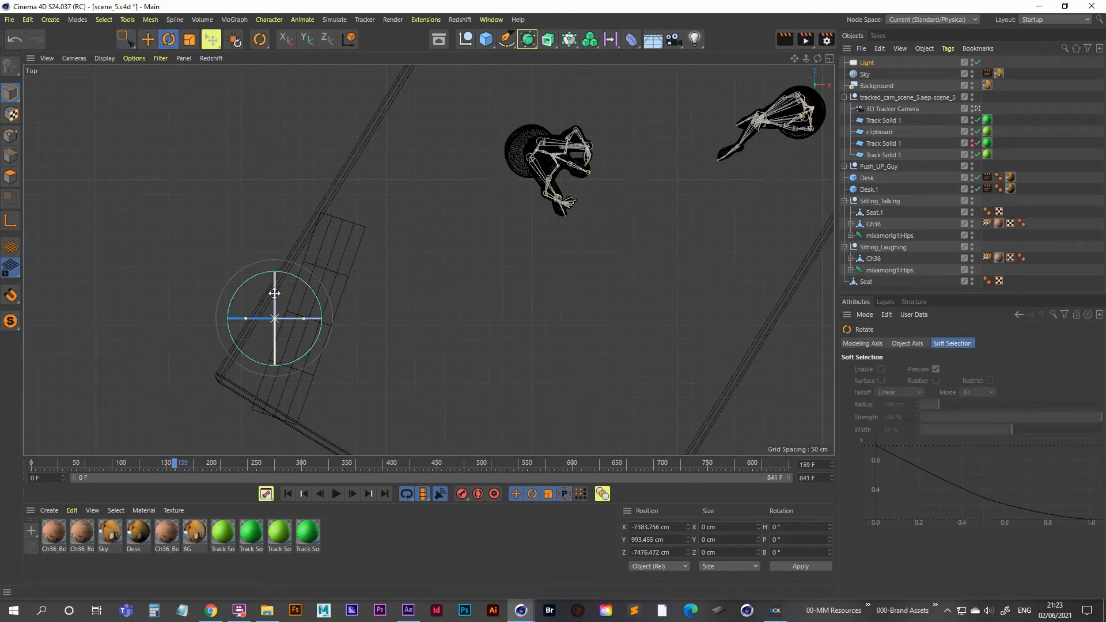
left_click_drag(275, 293, 273, 421)
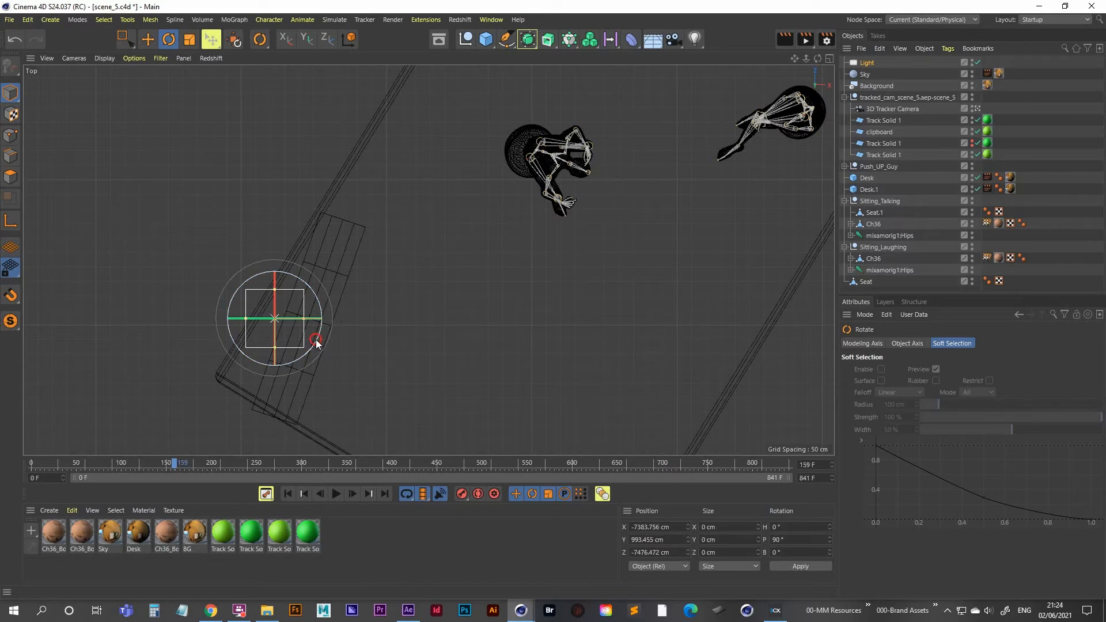
left_click_drag(316, 340, 305, 348)
left_click_drag(289, 292, 494, 253)
middle_click(496, 218)
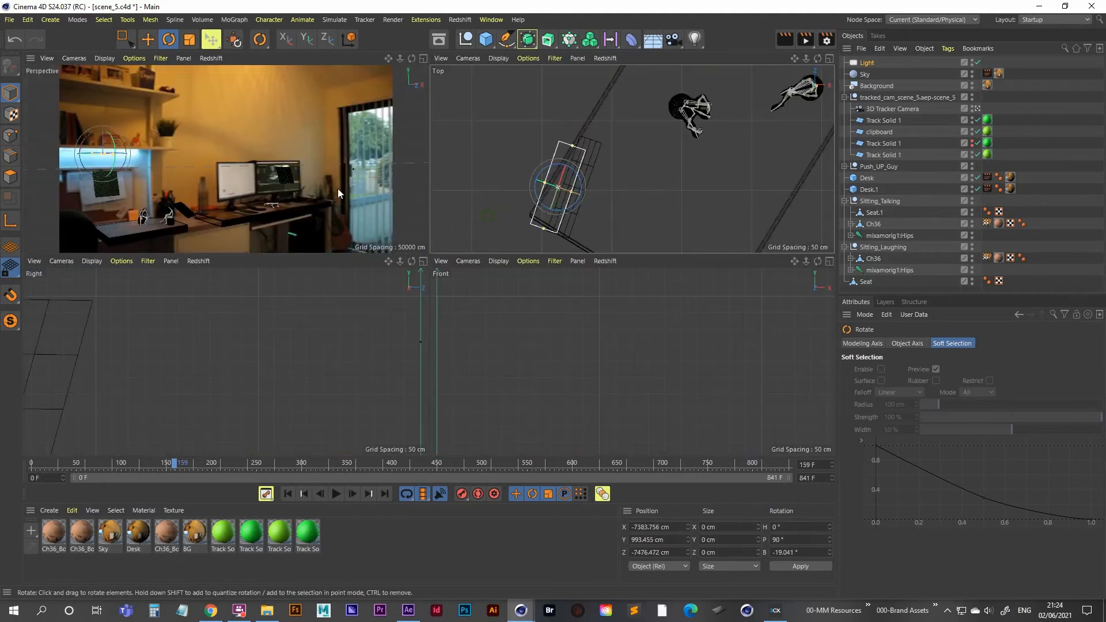
middle_click(221, 143)
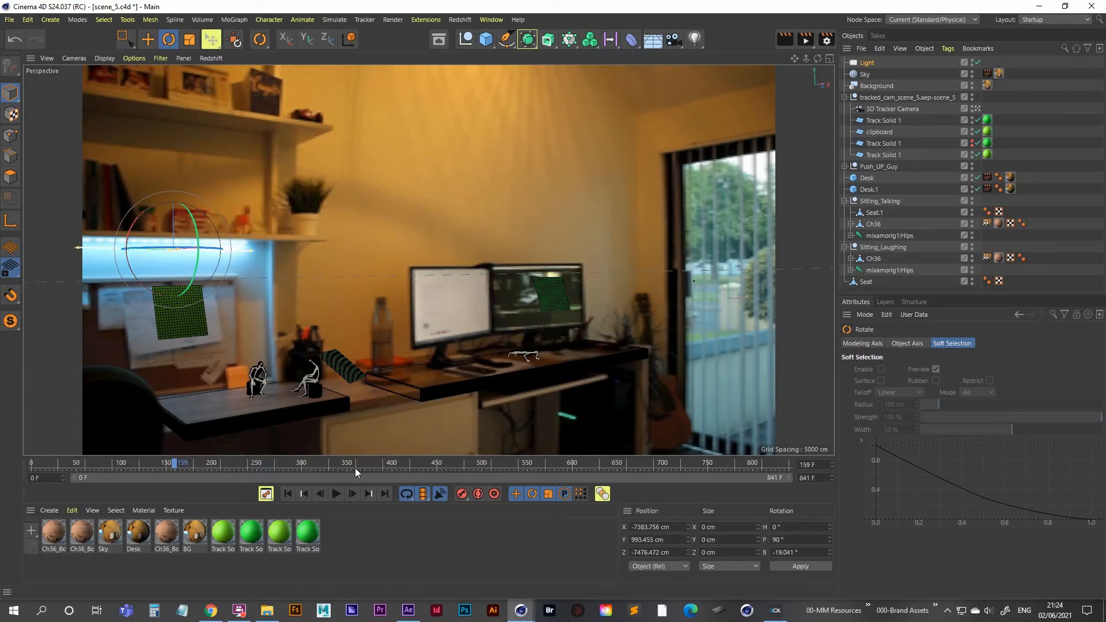
- Go to frame 127 and set the Light's shadow type to Area
mouse_move(177, 468)
left_mouse_down()
mouse_move(93, 468)
mouse_move(319, 472)
mouse_move(134, 464)
mouse_move(177, 466)
left_mouse_up()
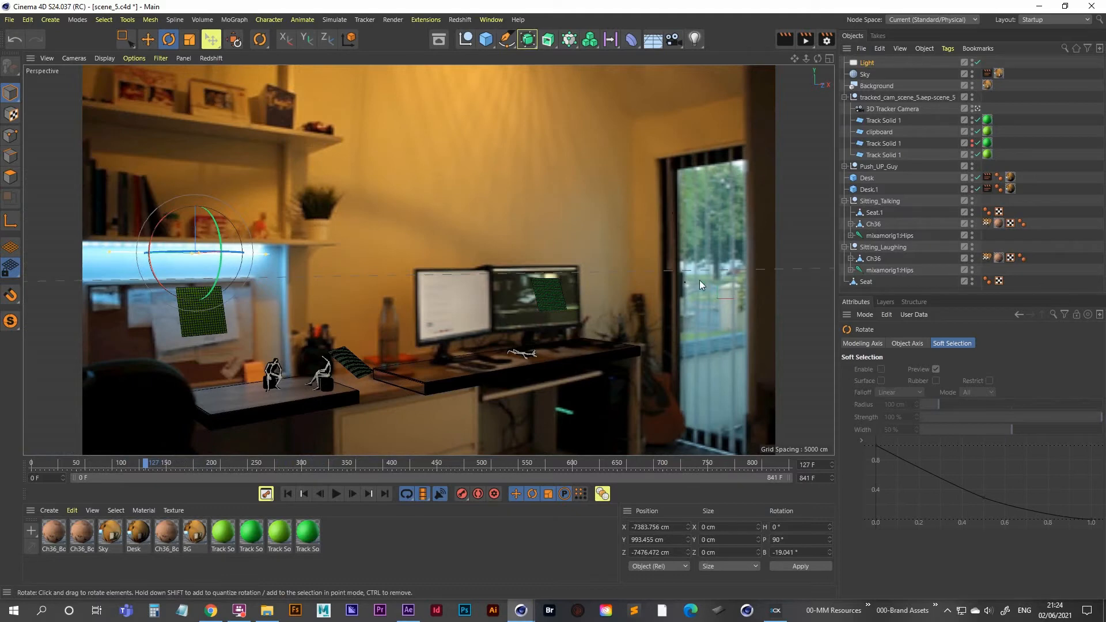
left_click(867, 63)
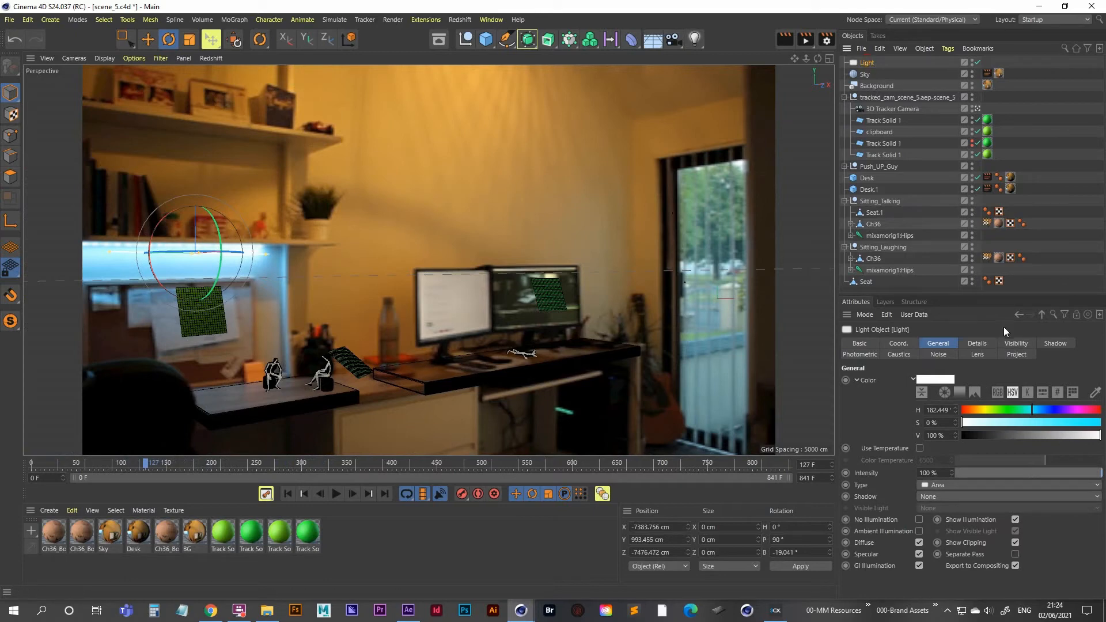
left_click(1056, 343)
left_click(924, 380)
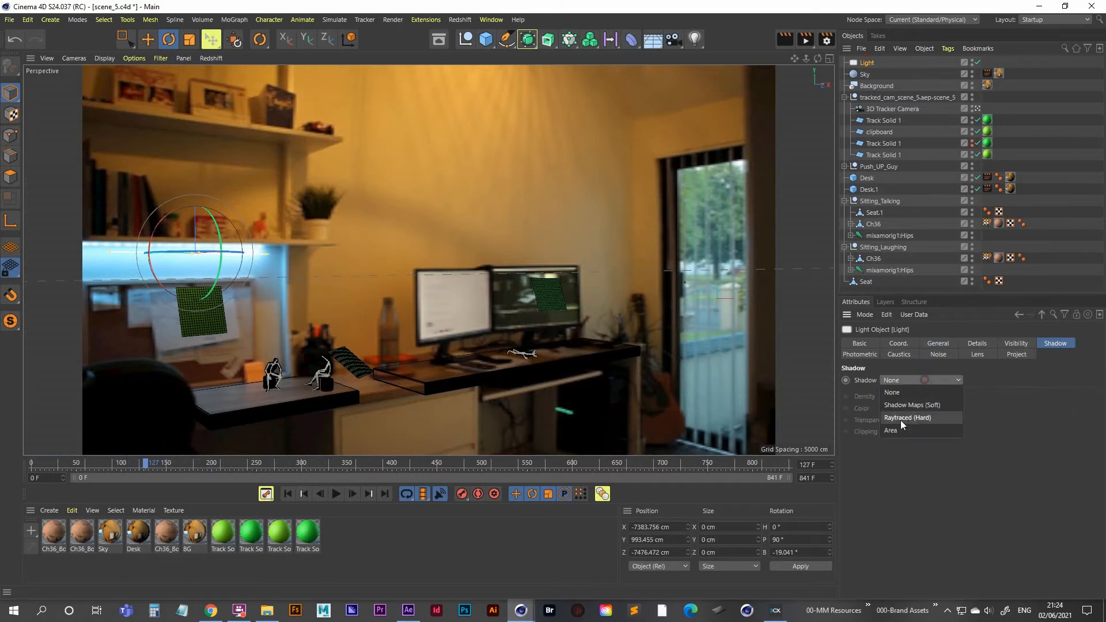
left_click(899, 430)
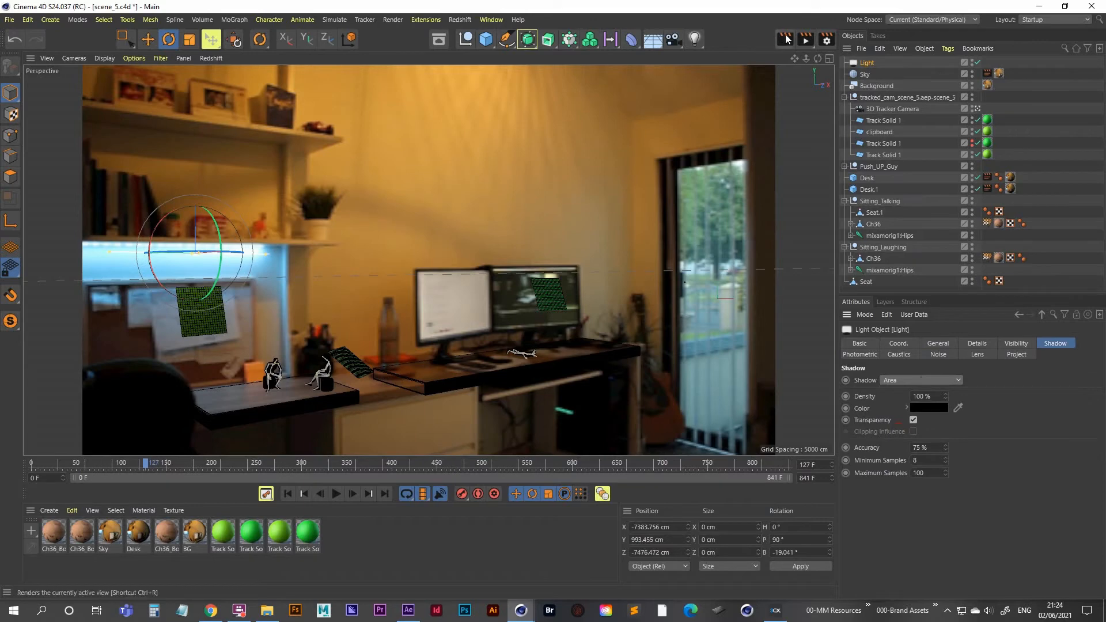
- Render frame 127 to the Picture Viewer and compare it with the earlier frame 370 render
left_click(805, 38)
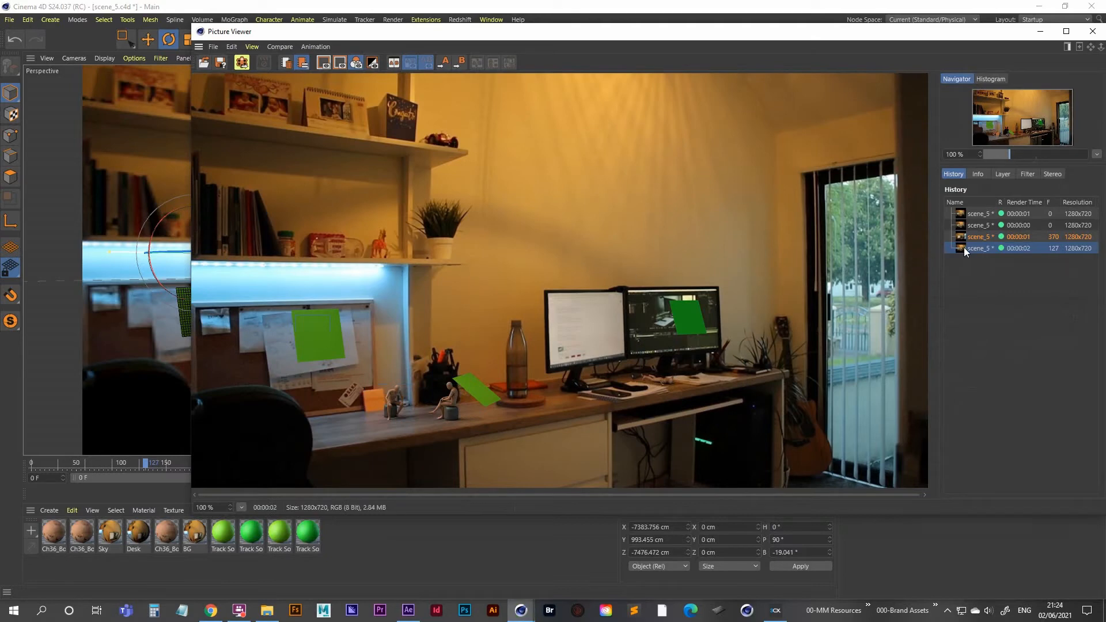
left_click(980, 237)
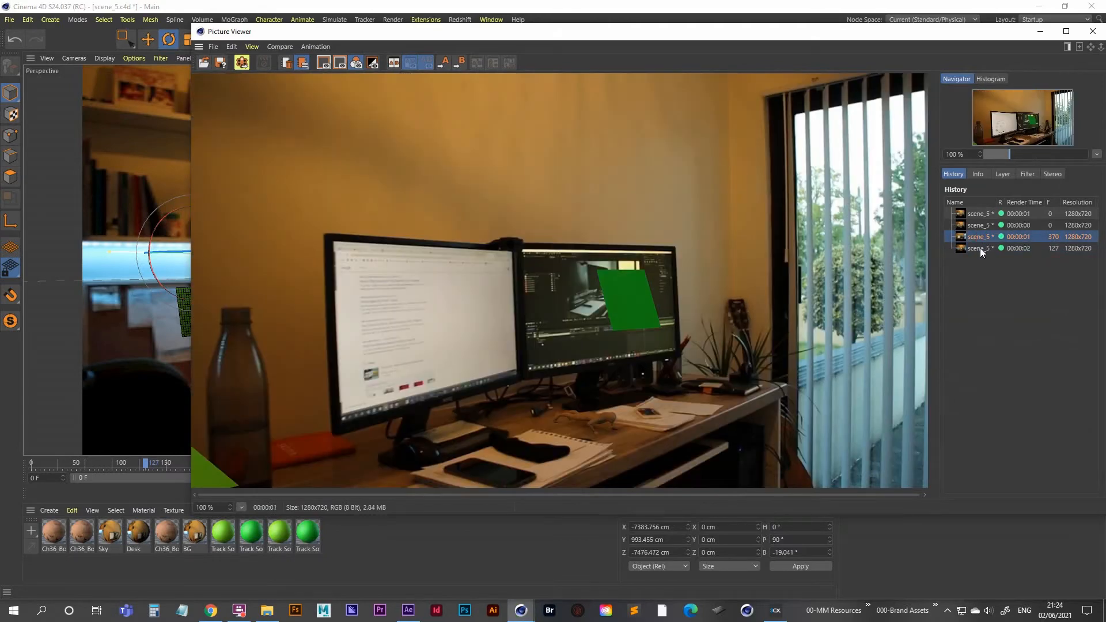
left_click(981, 247)
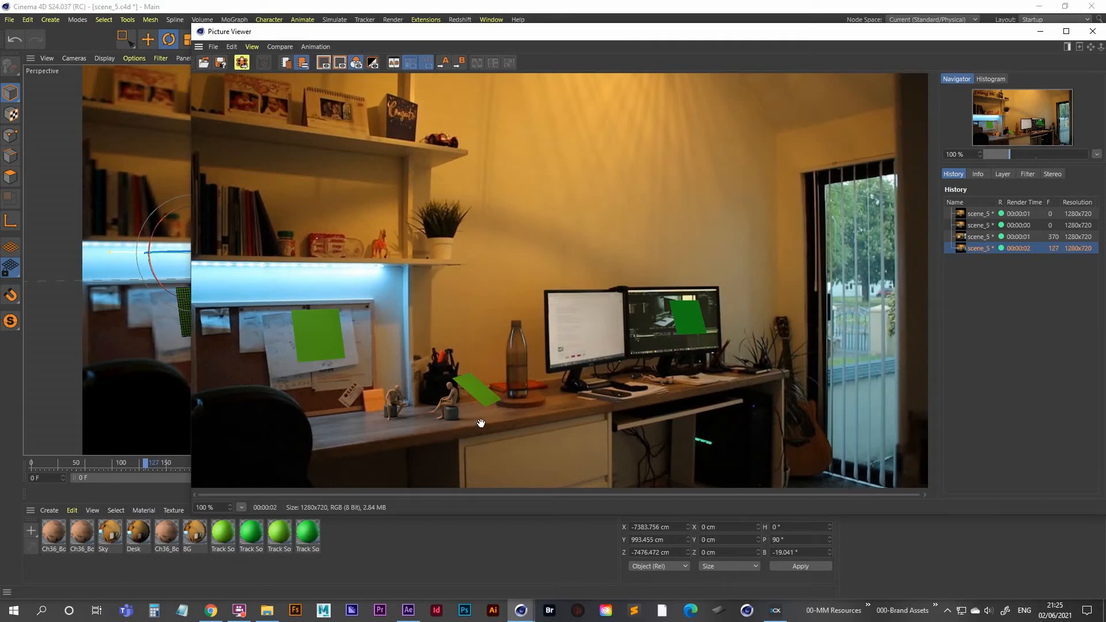
left_click(1040, 32)
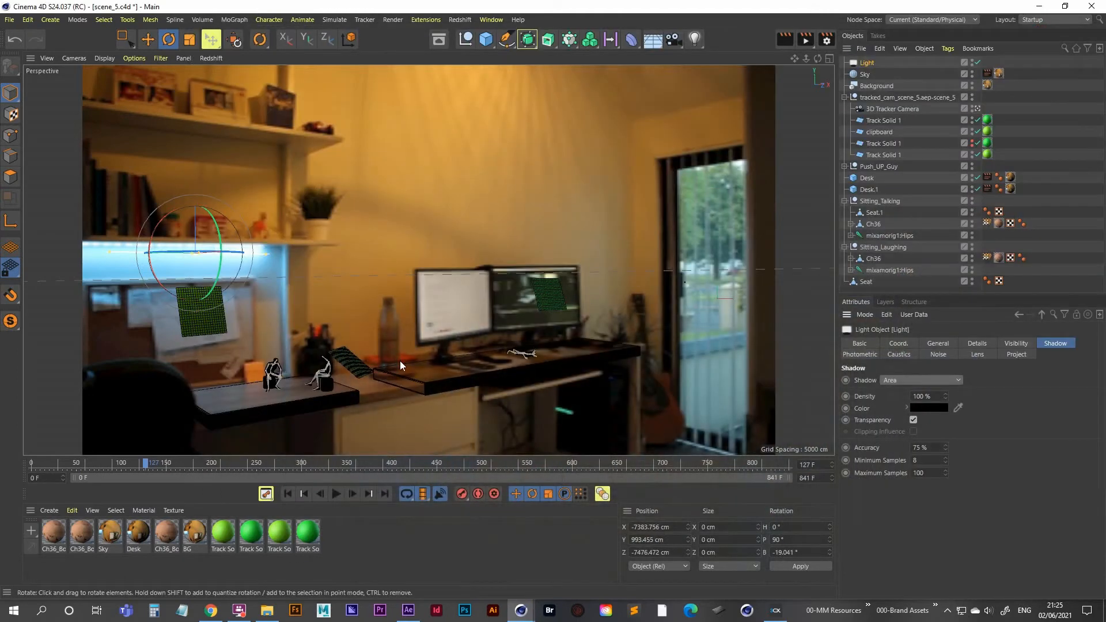
- Extend the Desk.1 cube toward the other desk to an X size of about 2706 cm
left_click(869, 189)
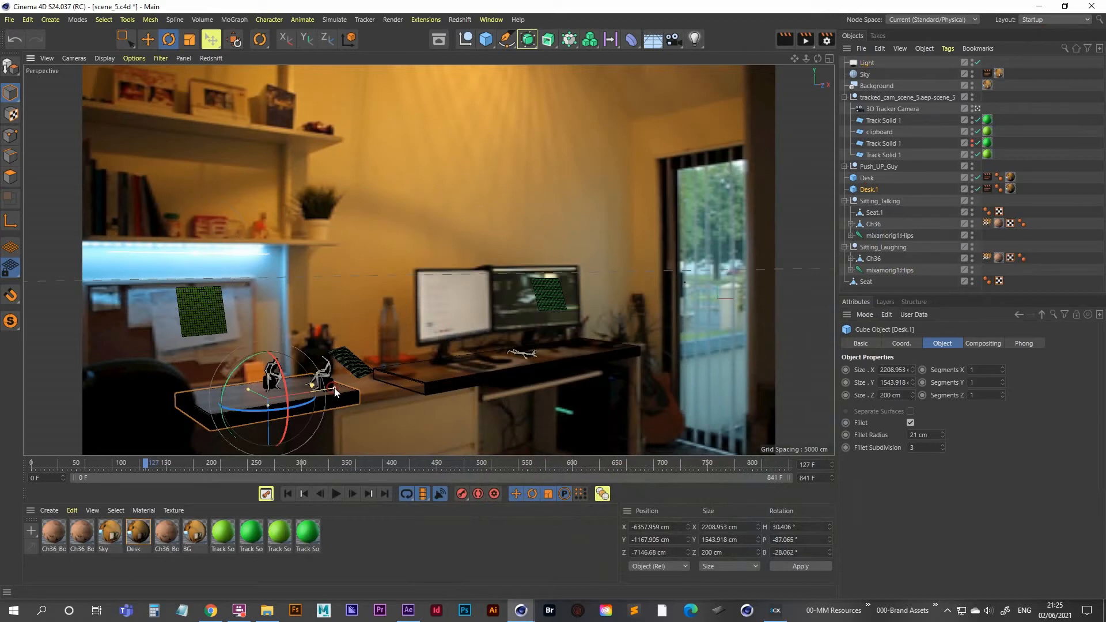
left_click_drag(334, 388, 358, 388)
key("0")
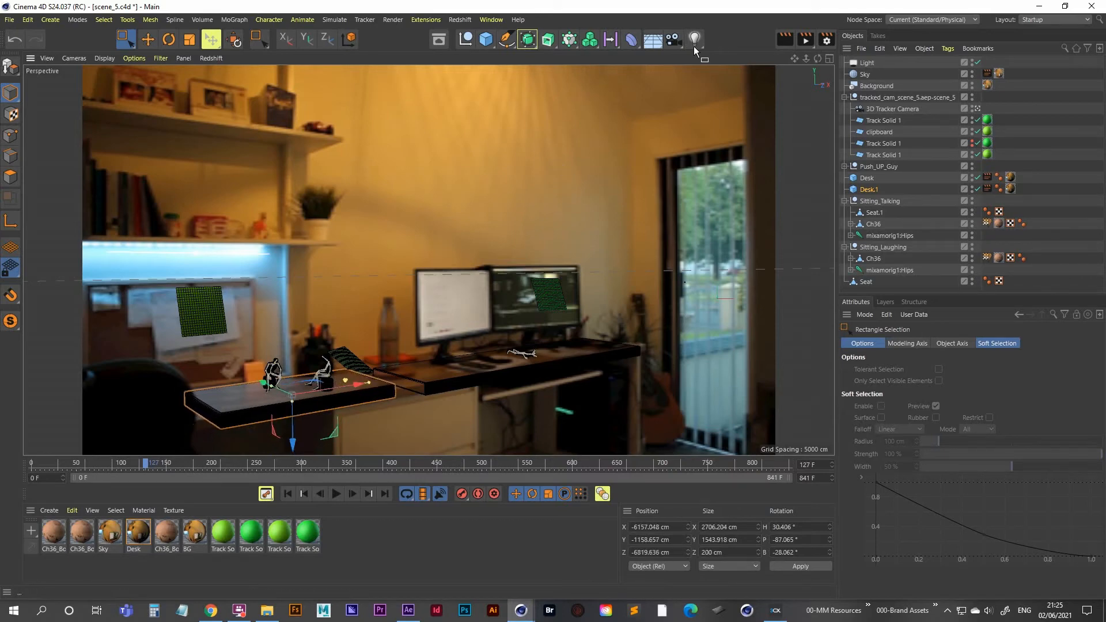
- Render frame 127 again with the longer desk and compare it with the previous frame 127 render
left_click(805, 39)
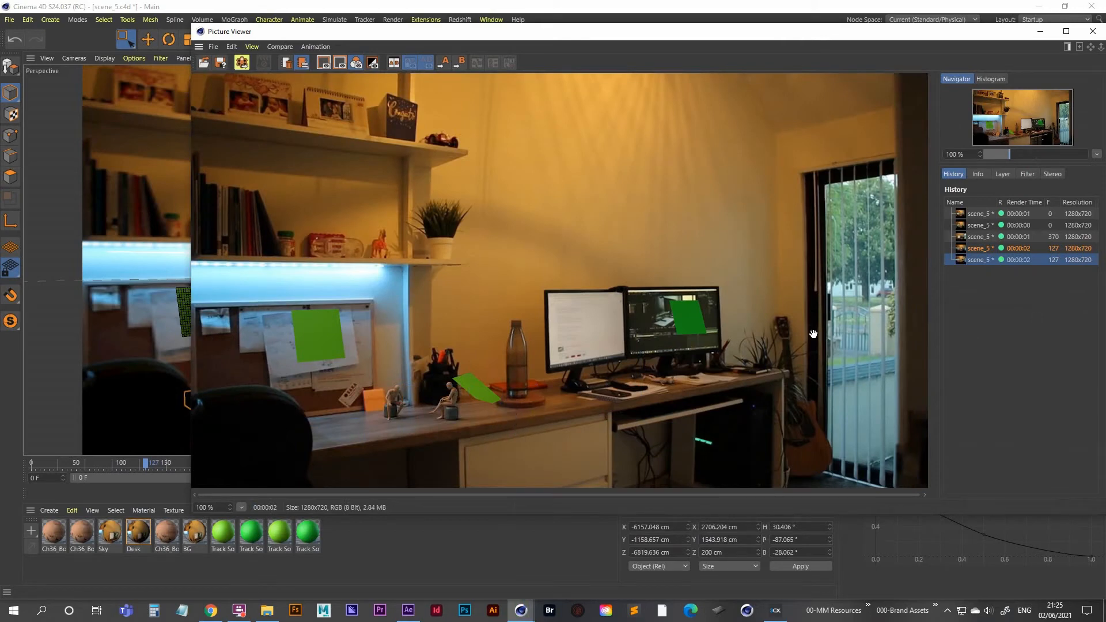
left_click(980, 248)
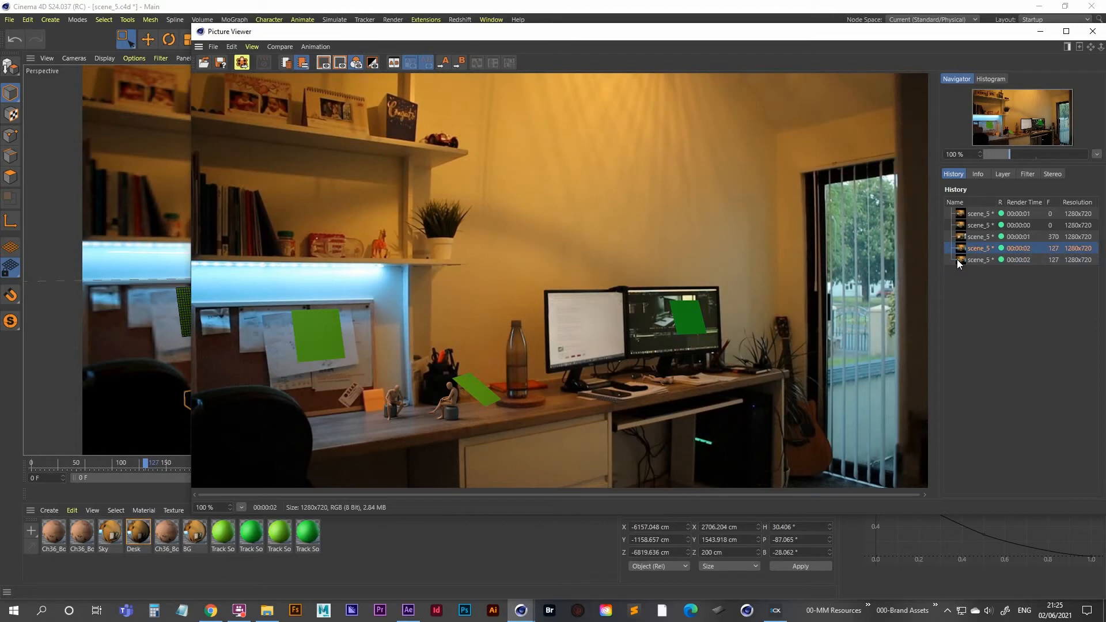
left_click(959, 260)
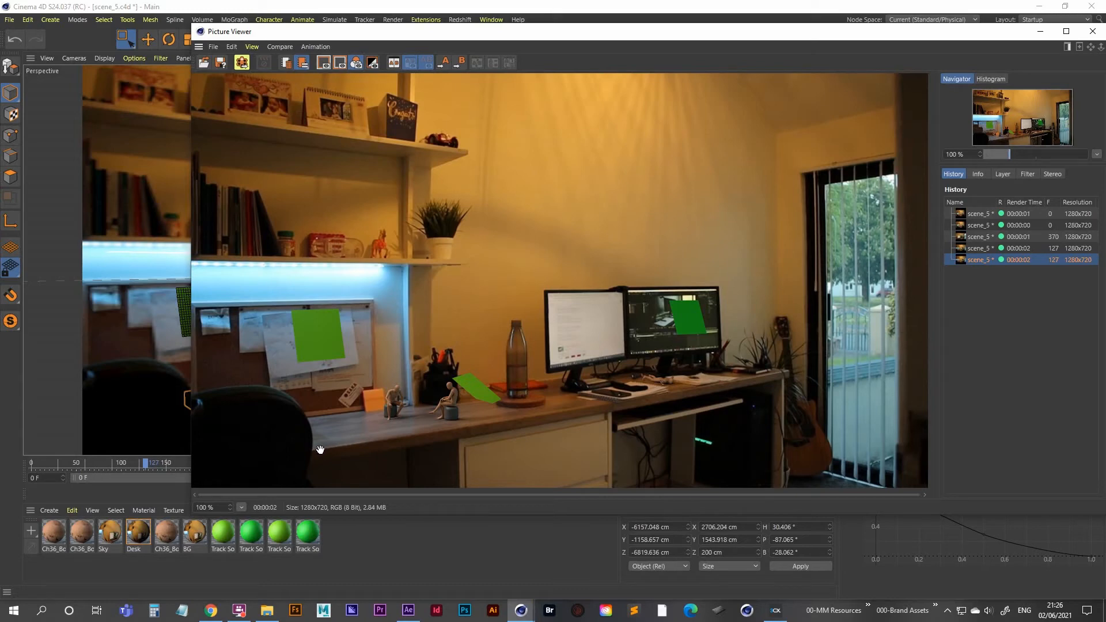
left_click(1040, 31)
- Stretch Desk.1 past the chair to an X size of about 6171 cm and render the frame to the Picture Viewer
left_click(872, 190)
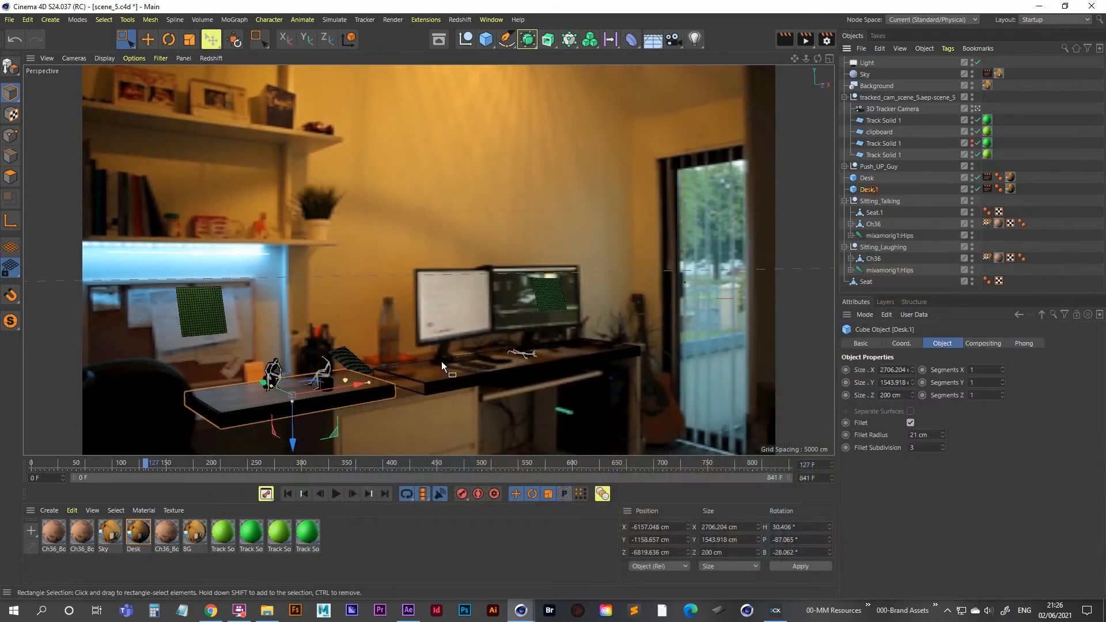
mouse_move(372, 382)
left_mouse_down()
mouse_move(292, 399)
mouse_move(369, 388)
left_mouse_up()
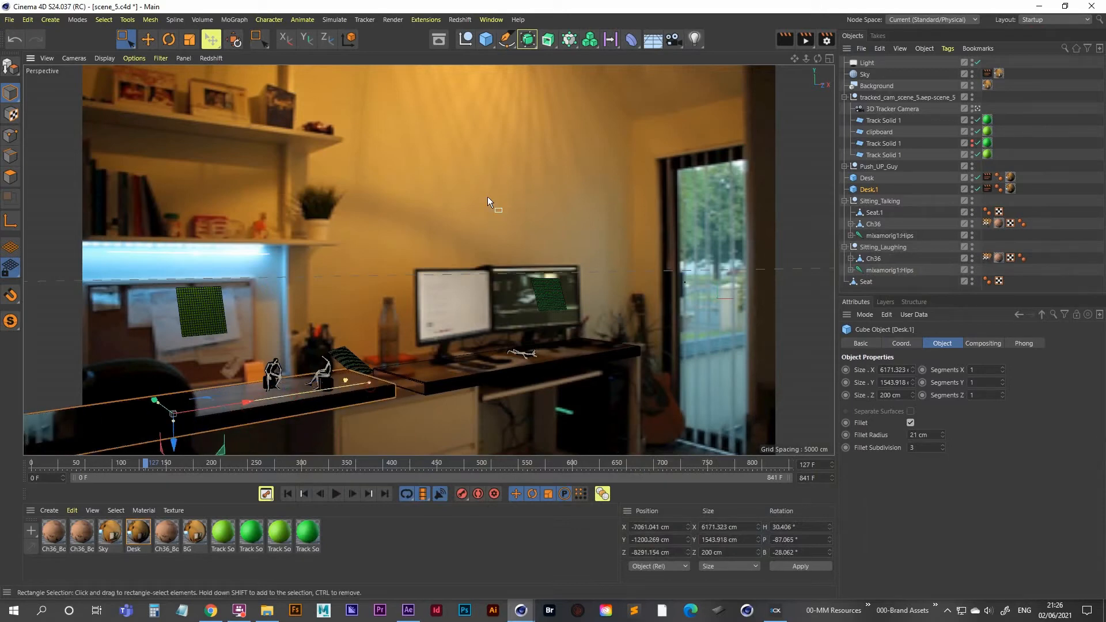
left_click(805, 39)
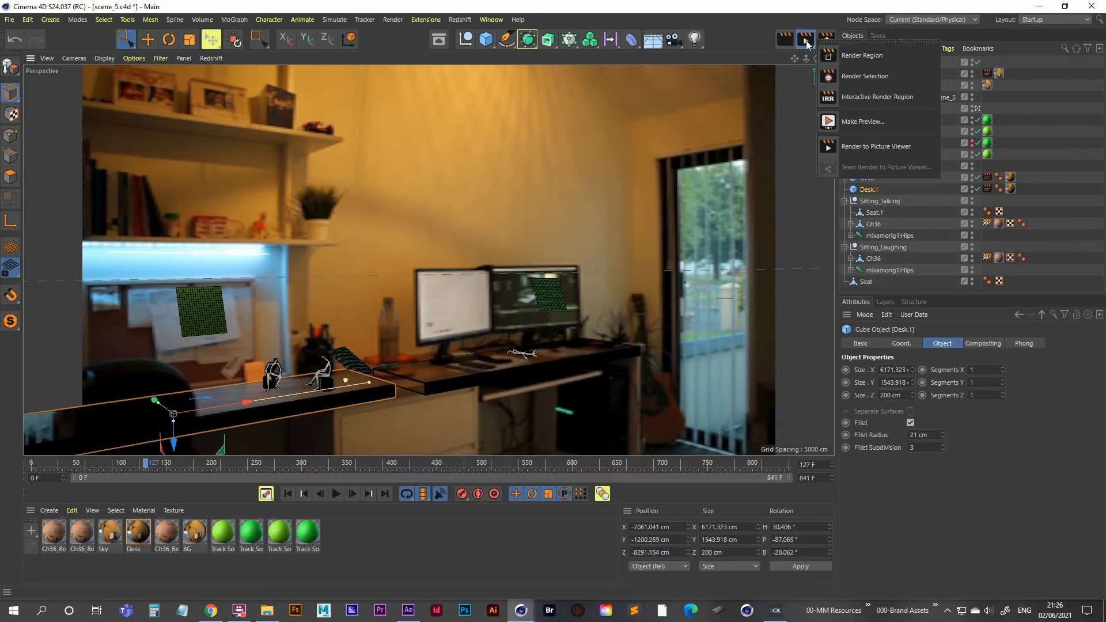
left_click(863, 147)
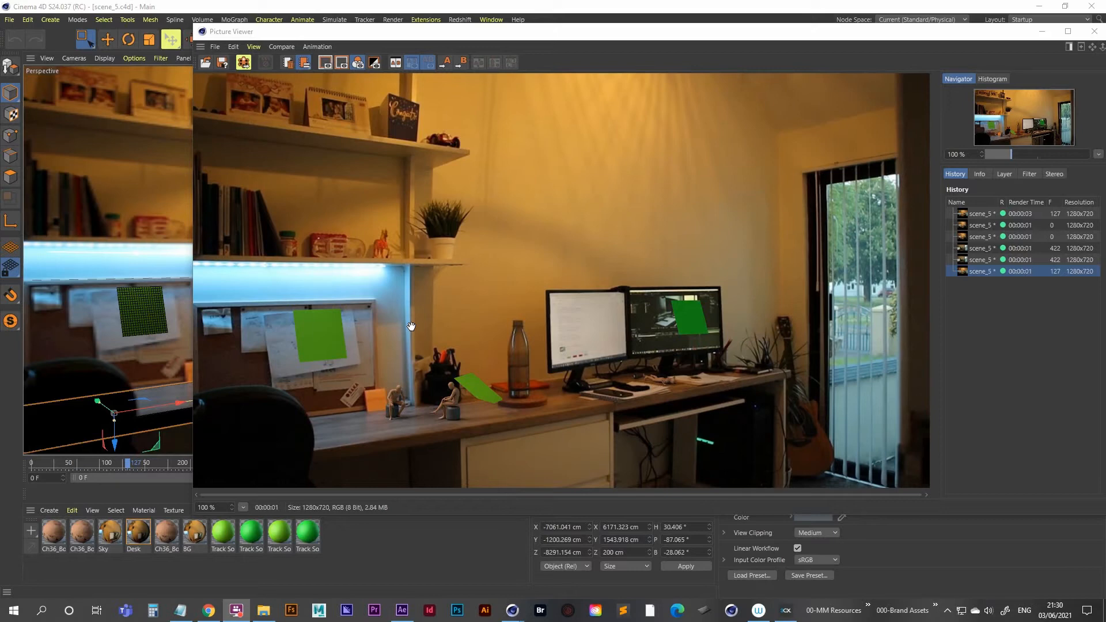
left_click(1040, 32)
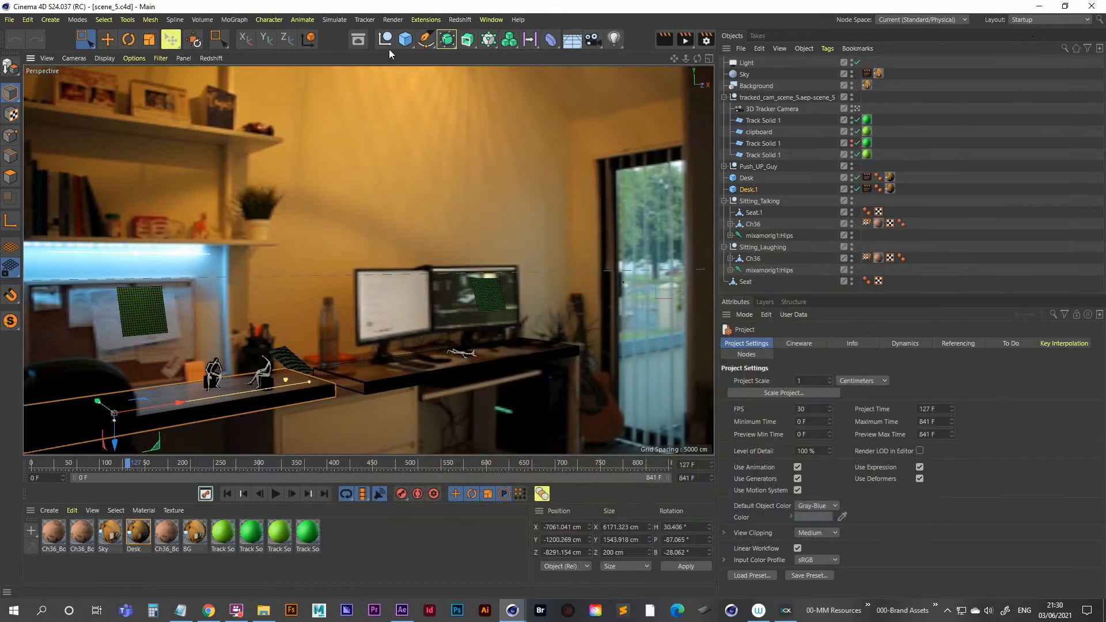
- Search the asset library for "tv", add the Flat Screen TV model to the scene and close the asset browser
left_click(359, 43)
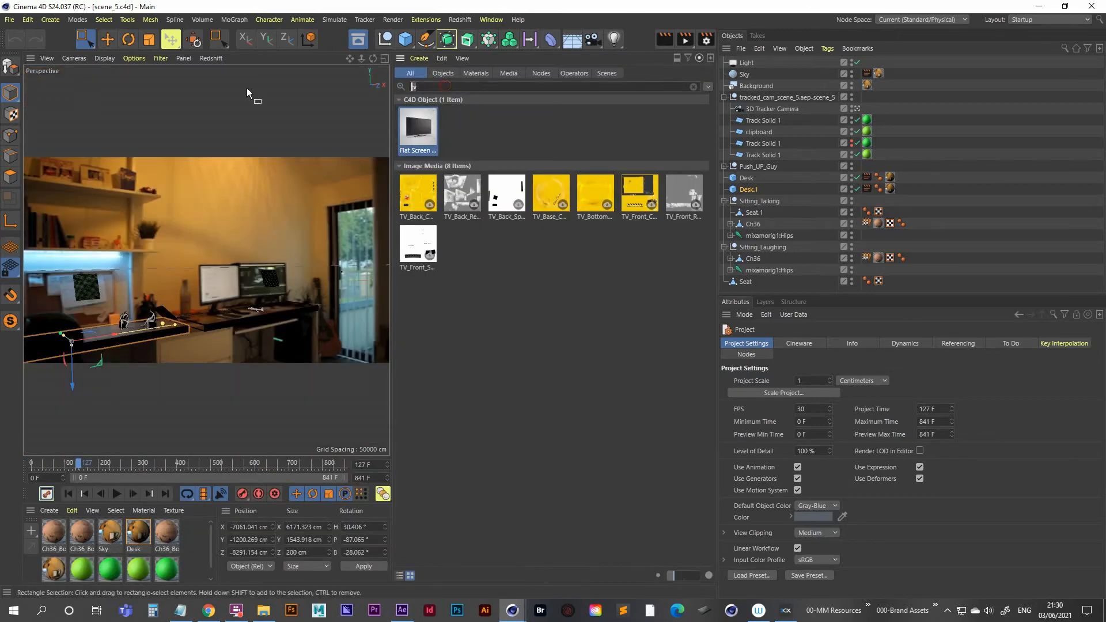
type("#")
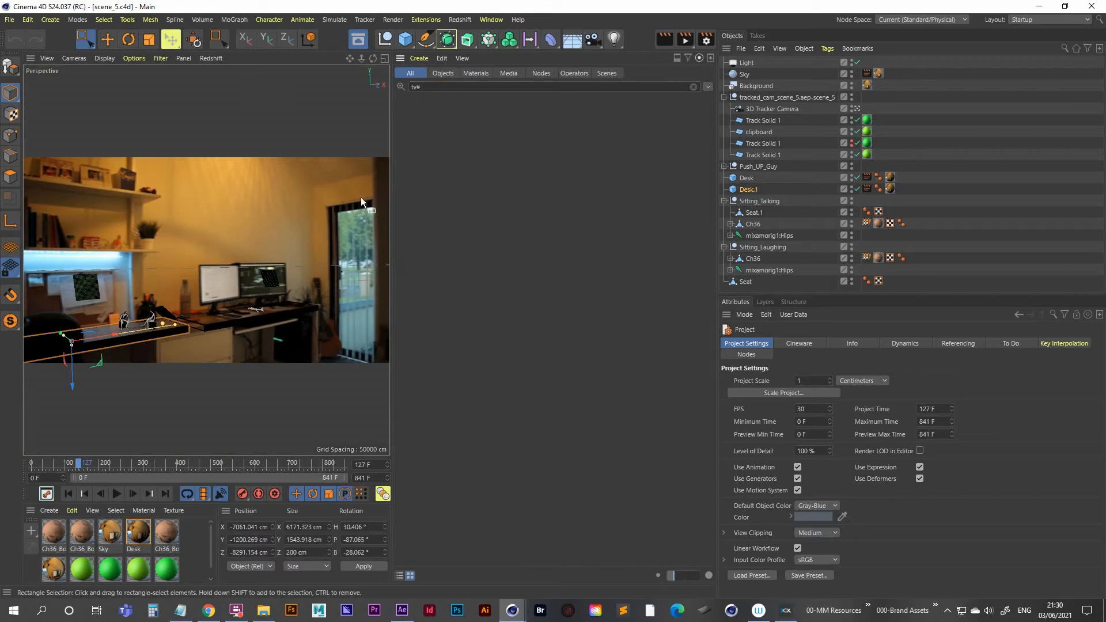
key("BackSpace")
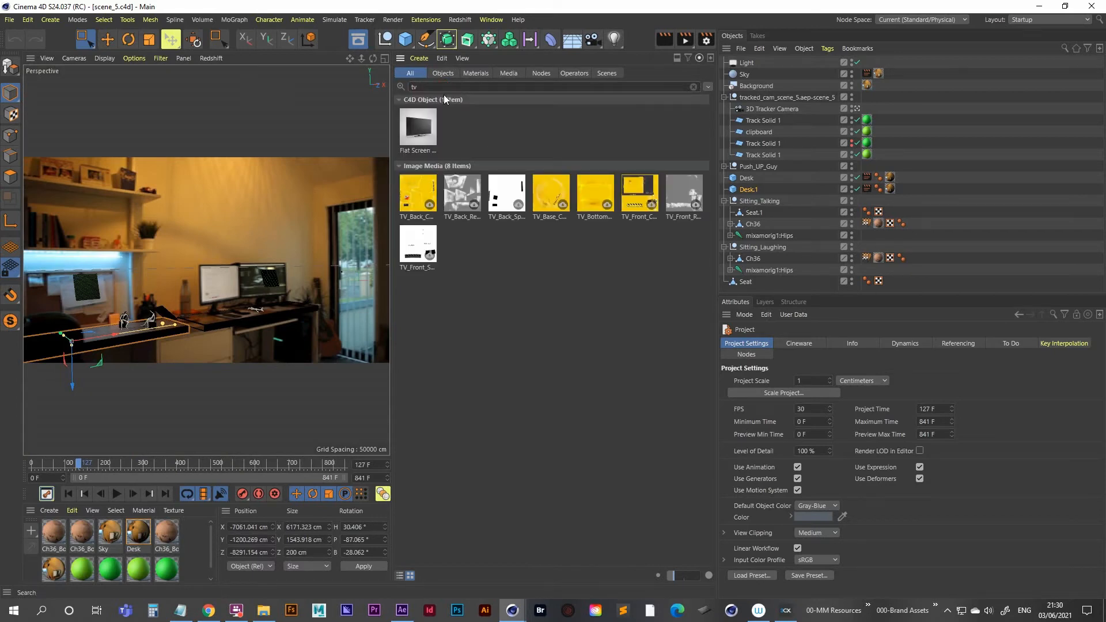
left_click(411, 133)
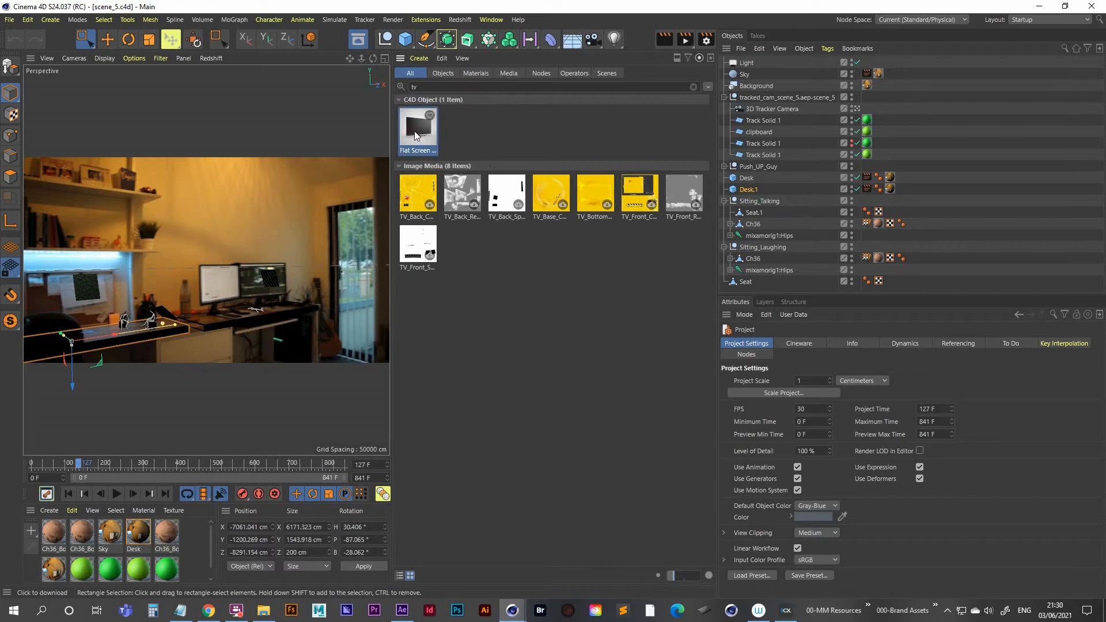
double_click(415, 131)
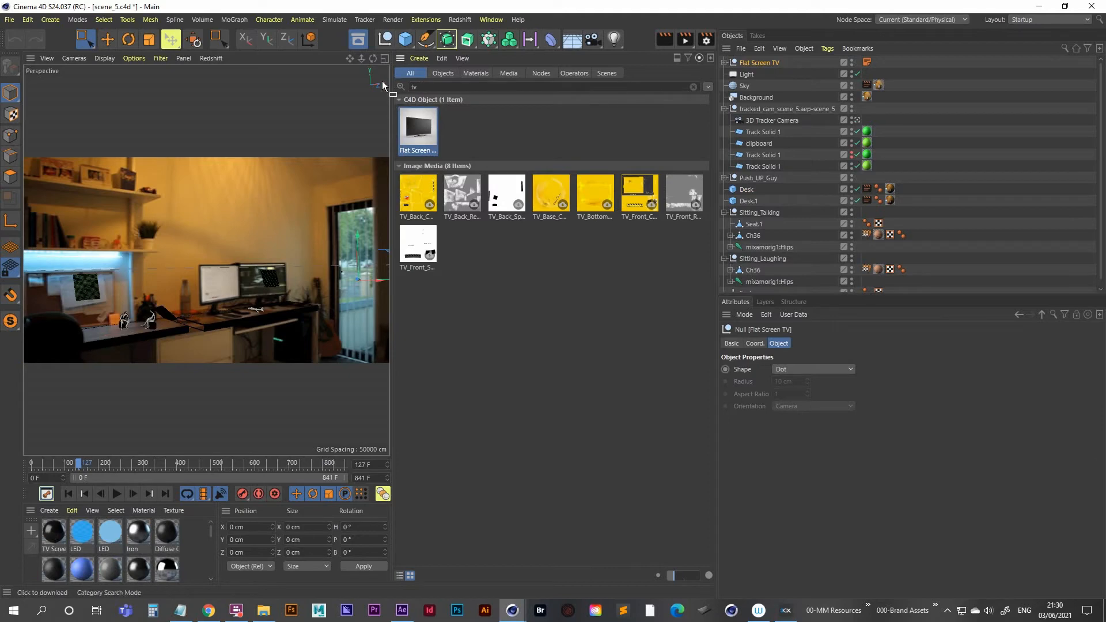
left_click(381, 41)
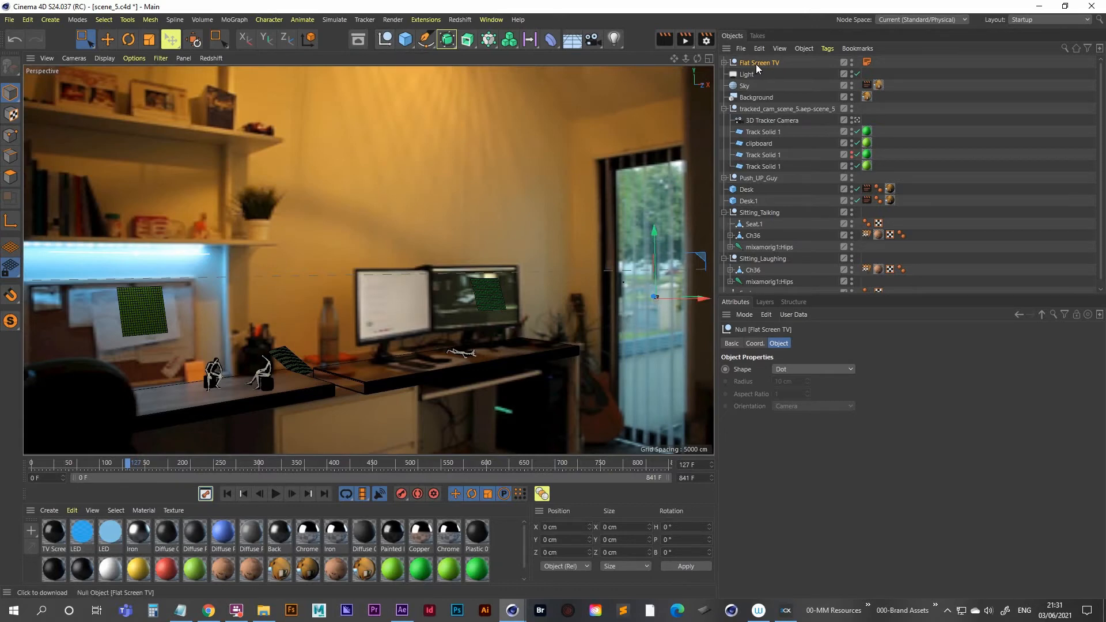
- Match the Flat Screen TV's position and rotation to the dark monitor's track solid by nesting it under the solid and unparenting it again
left_click(490, 298)
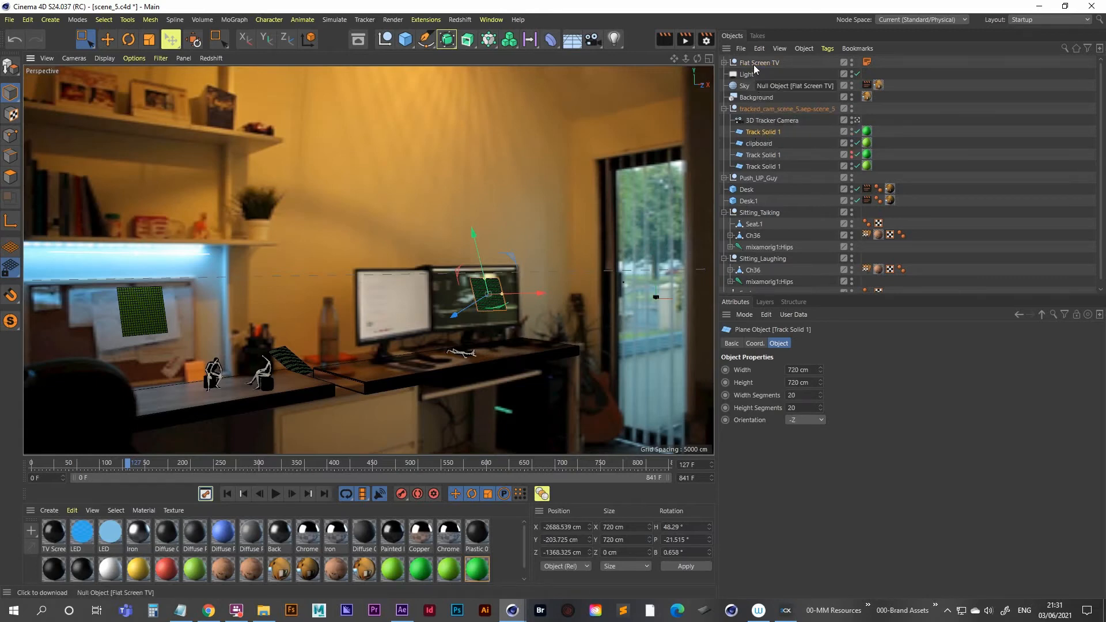
left_click_drag(755, 68, 764, 136)
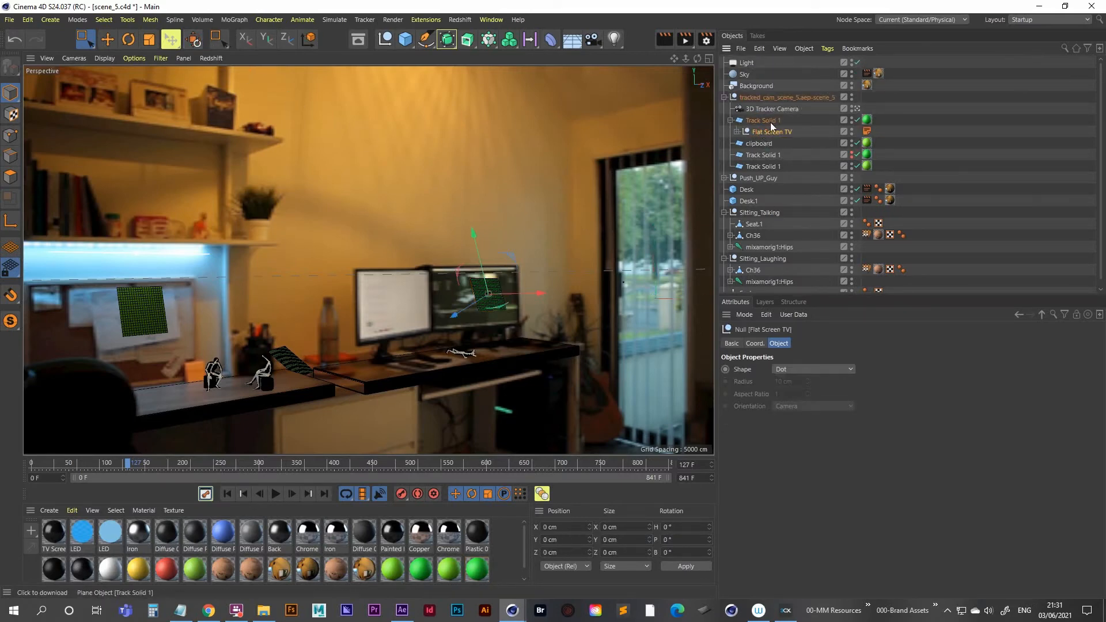
left_click_drag(770, 131, 752, 61)
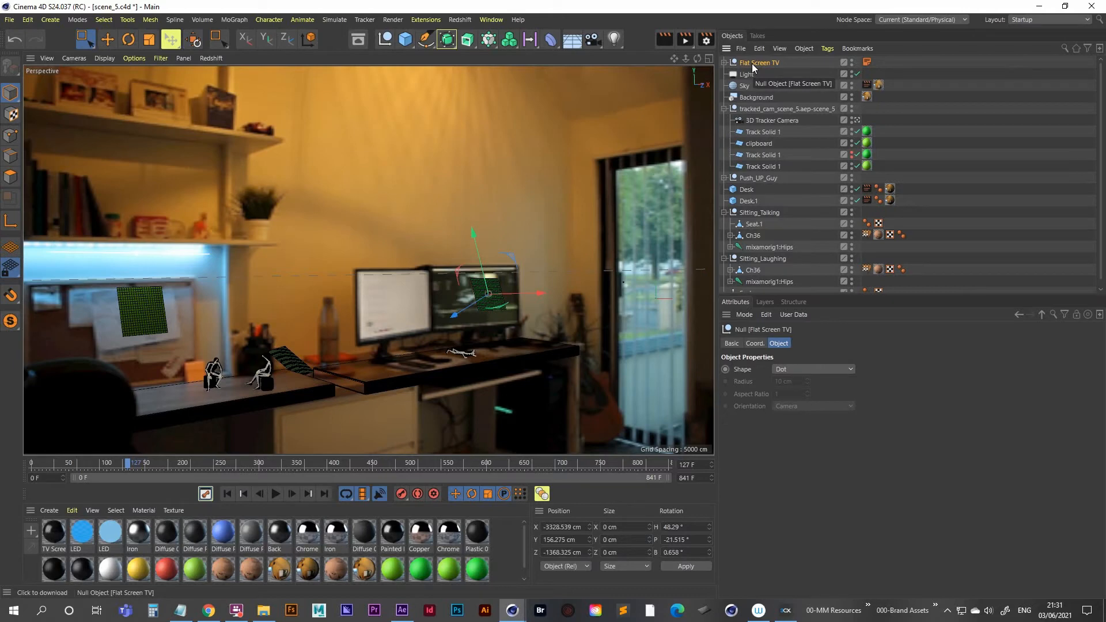
- Scale the Flat Screen TV up uniformly until it is about as wide as the two desk monitors together
key("t")
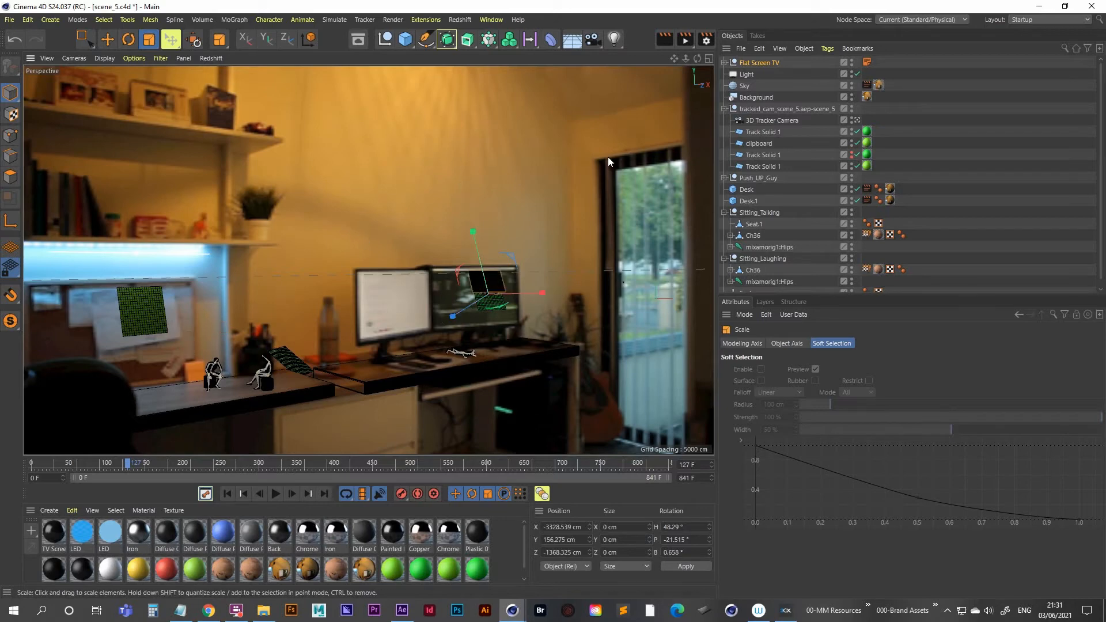
left_click_drag(210, 316, 576, 190)
left_click_drag(323, 259, 576, 190)
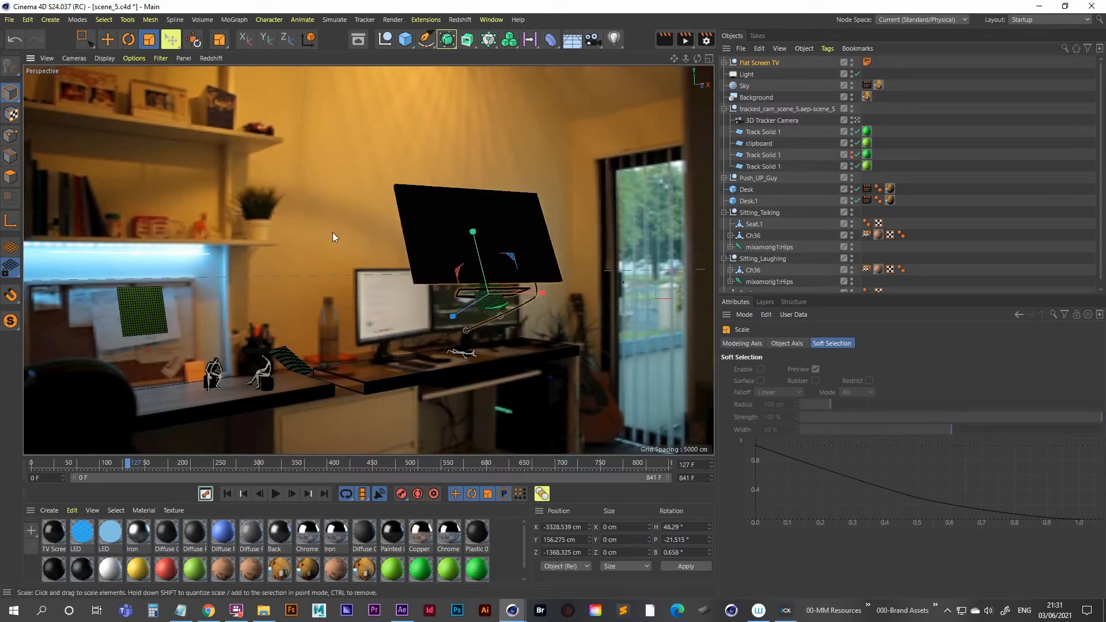
- Delete the Stand and Power Cable parts from the Flat Screen TV group and collapse the group
left_click(724, 63)
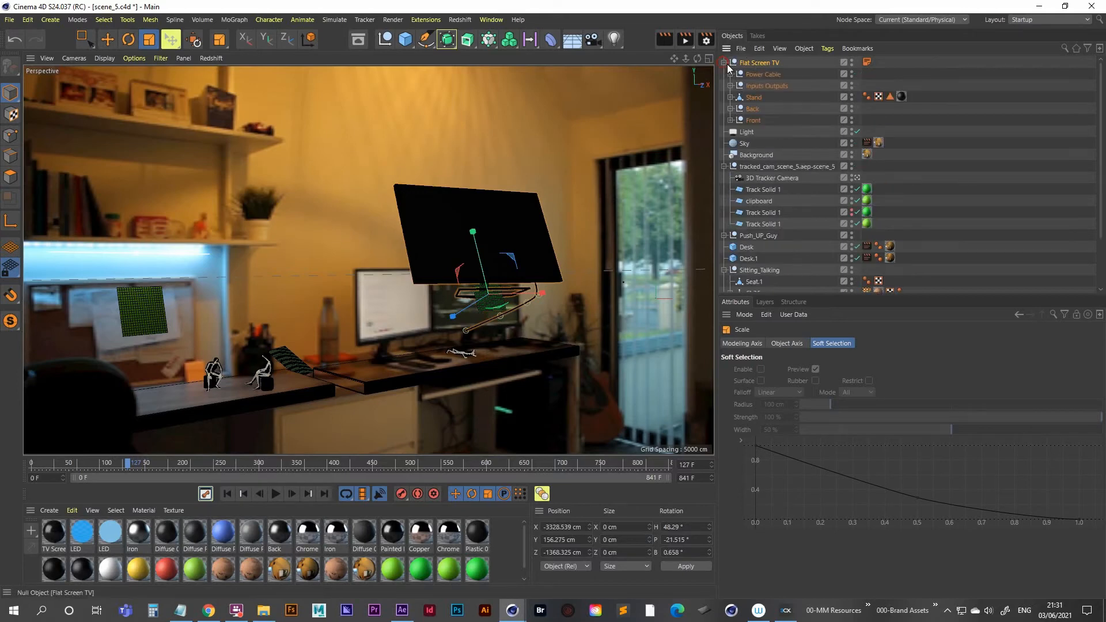
left_click(757, 100)
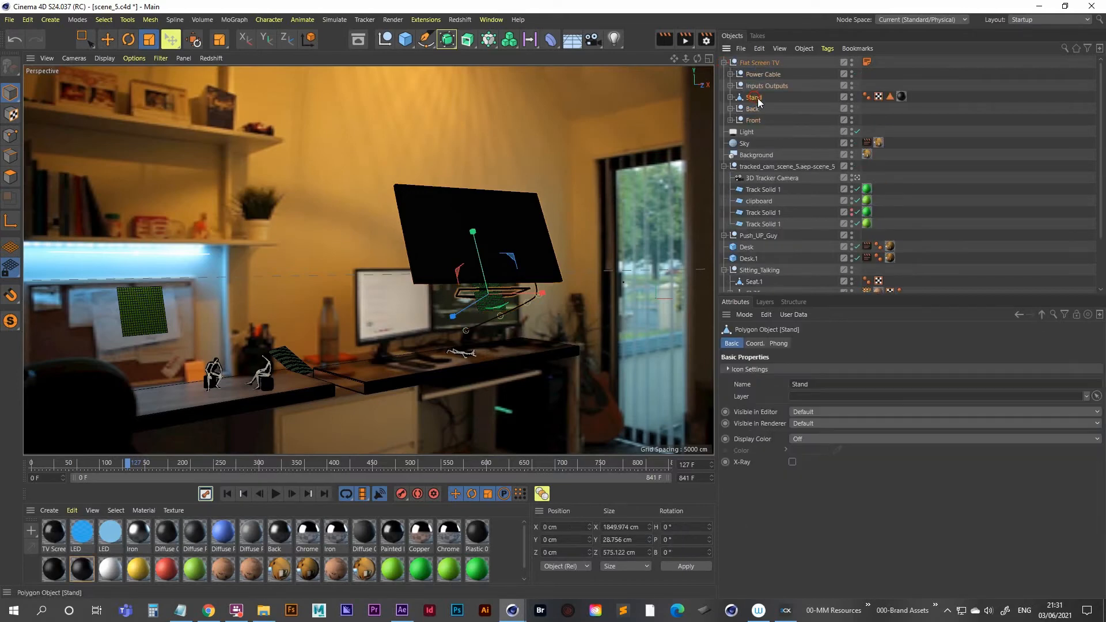
key("Delete")
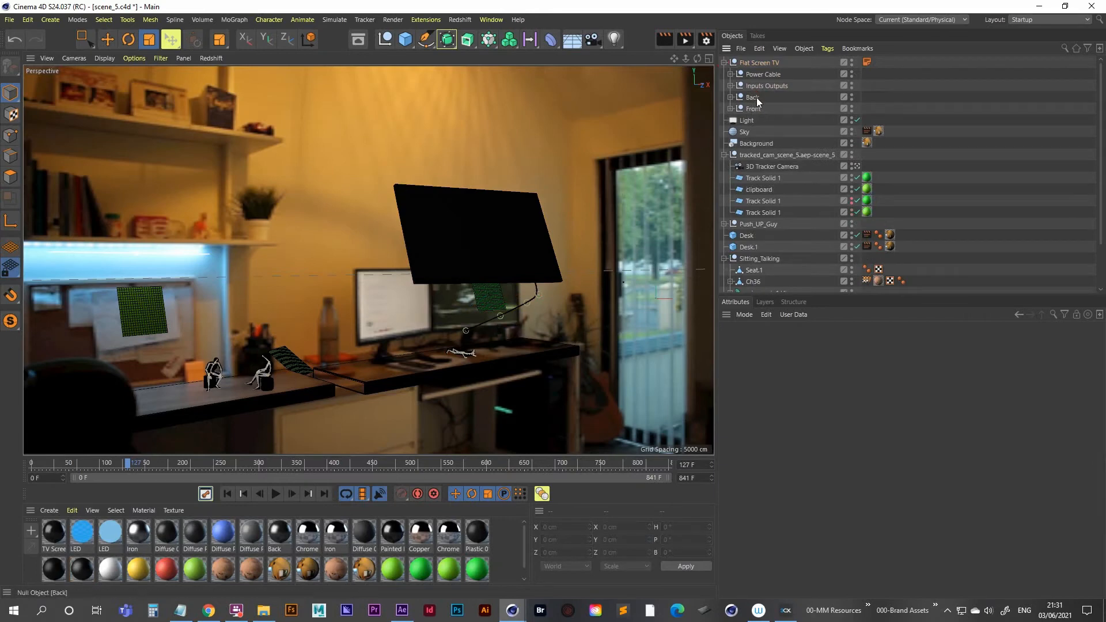
left_click(762, 74)
key("Delete")
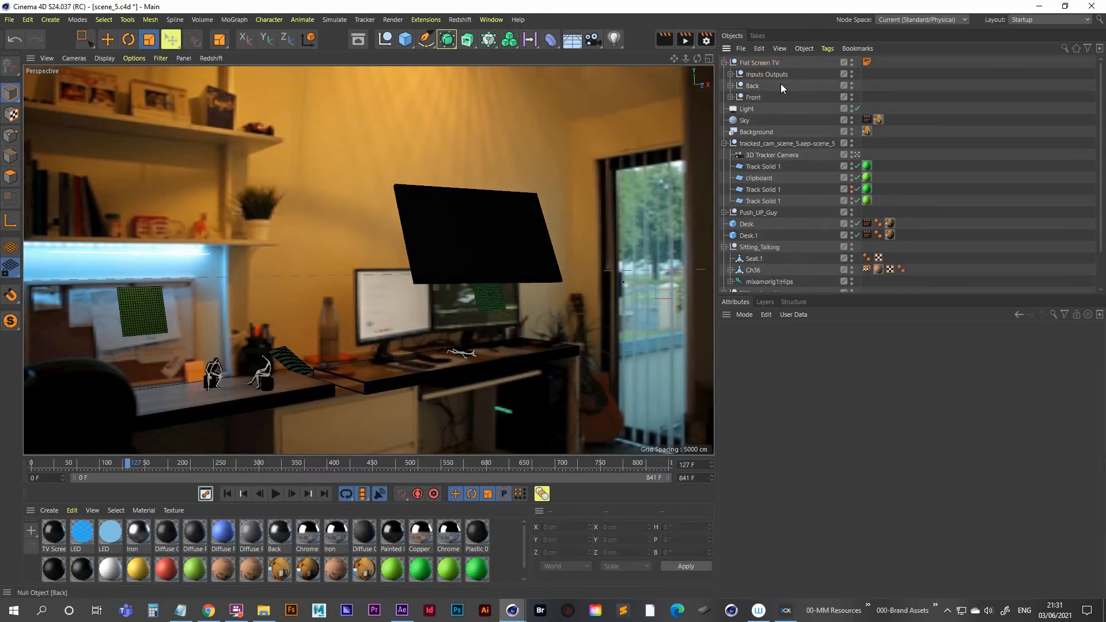
left_click(724, 63)
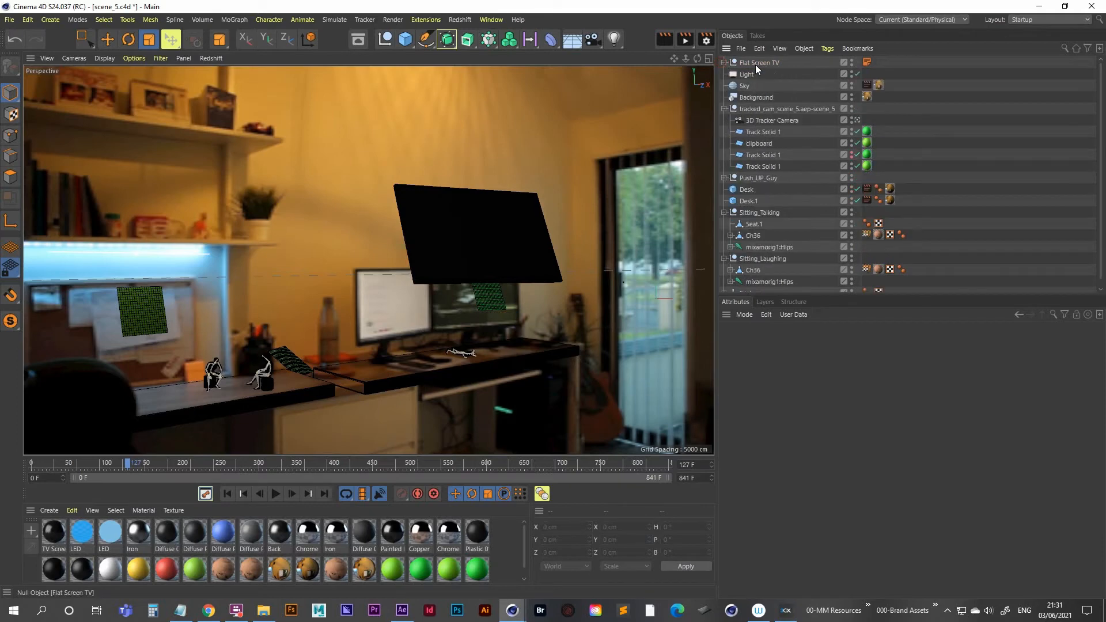
- Rotate the whole Flat Screen TV to a pitch of about 20.3° so it tilts the other way
left_click(757, 62)
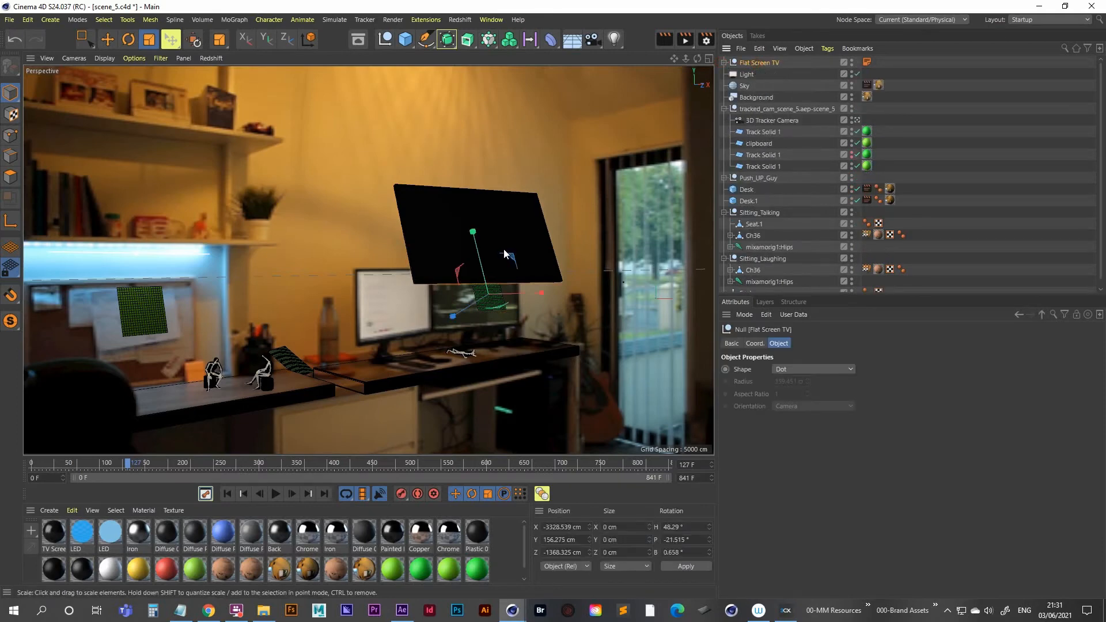
key("r")
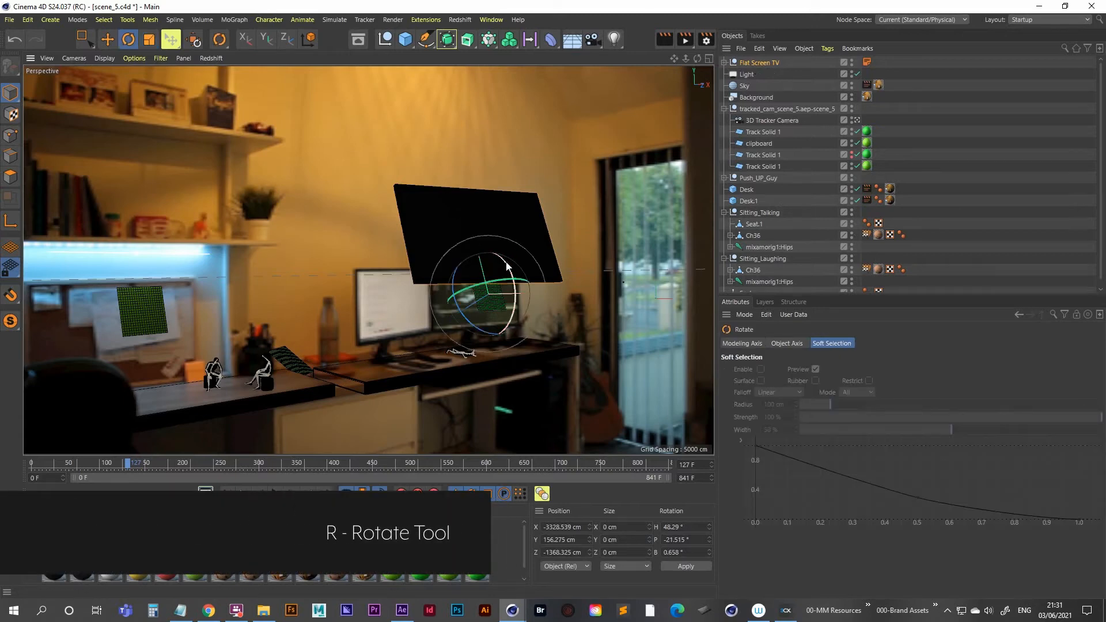
left_click_drag(506, 264, 524, 288)
key("0")
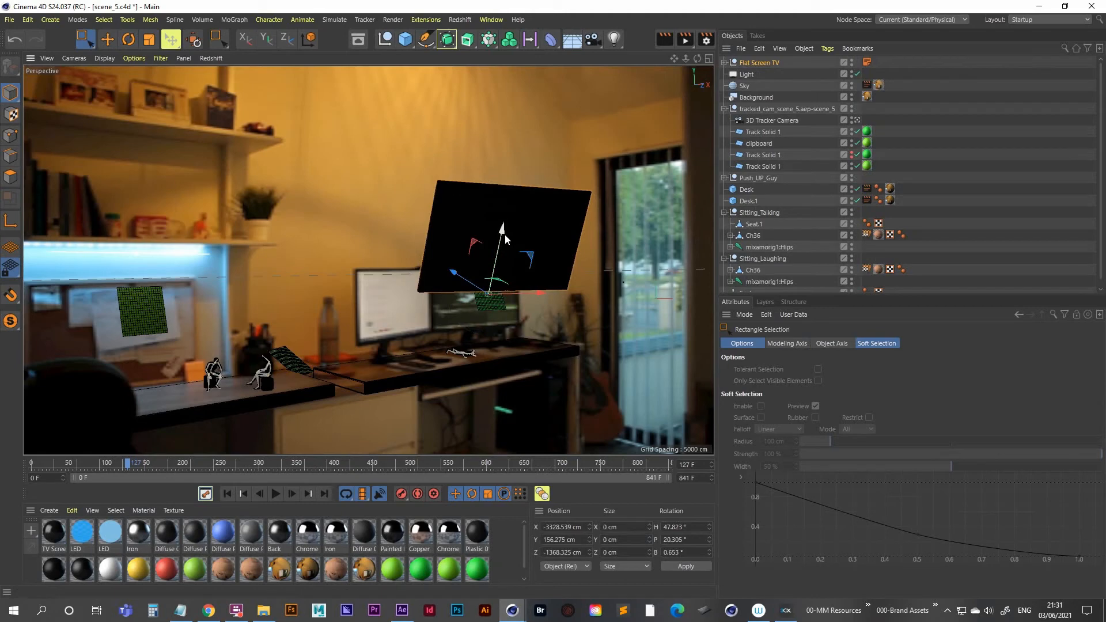
- Raise the Flat Screen TV along the world Y axis to about 600 cm, undoing a trial sideways move
left_click(308, 41)
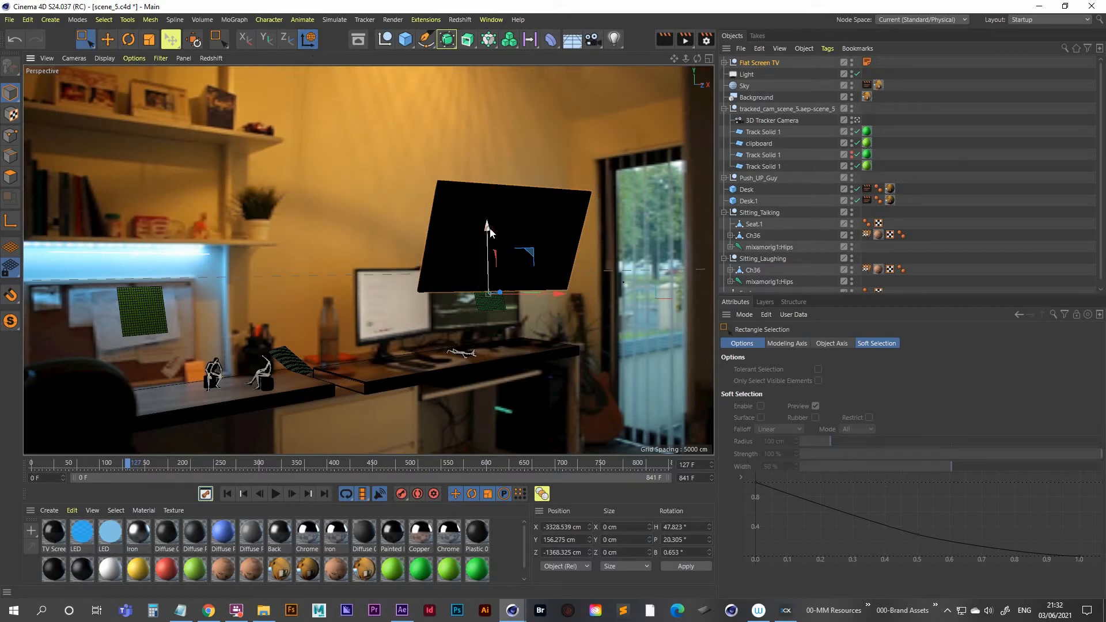
left_click_drag(490, 233, 493, 233)
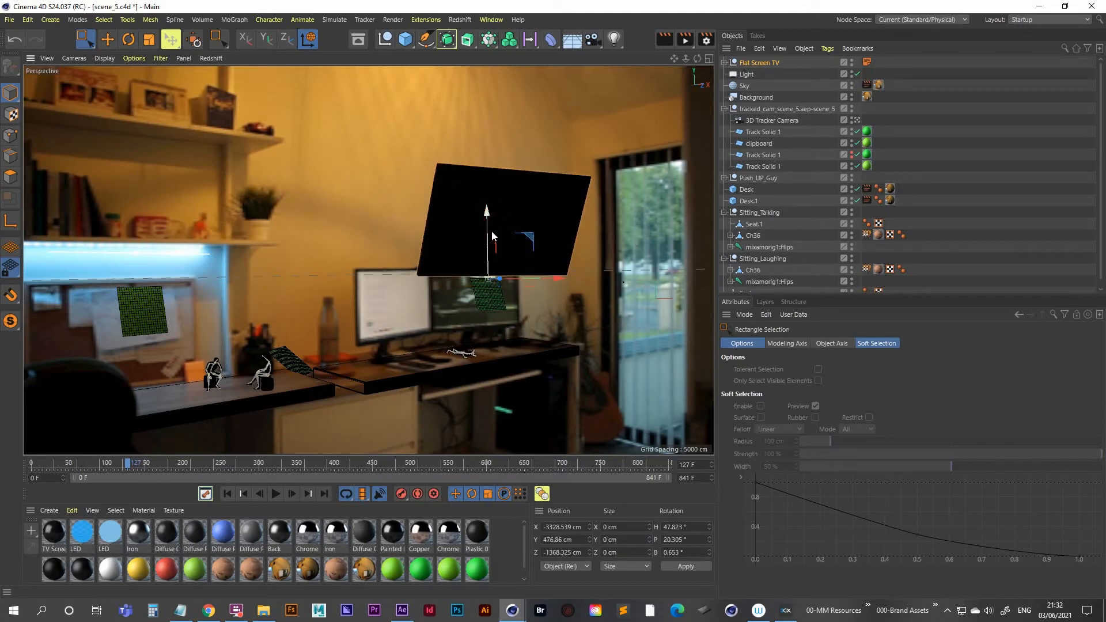
key("w")
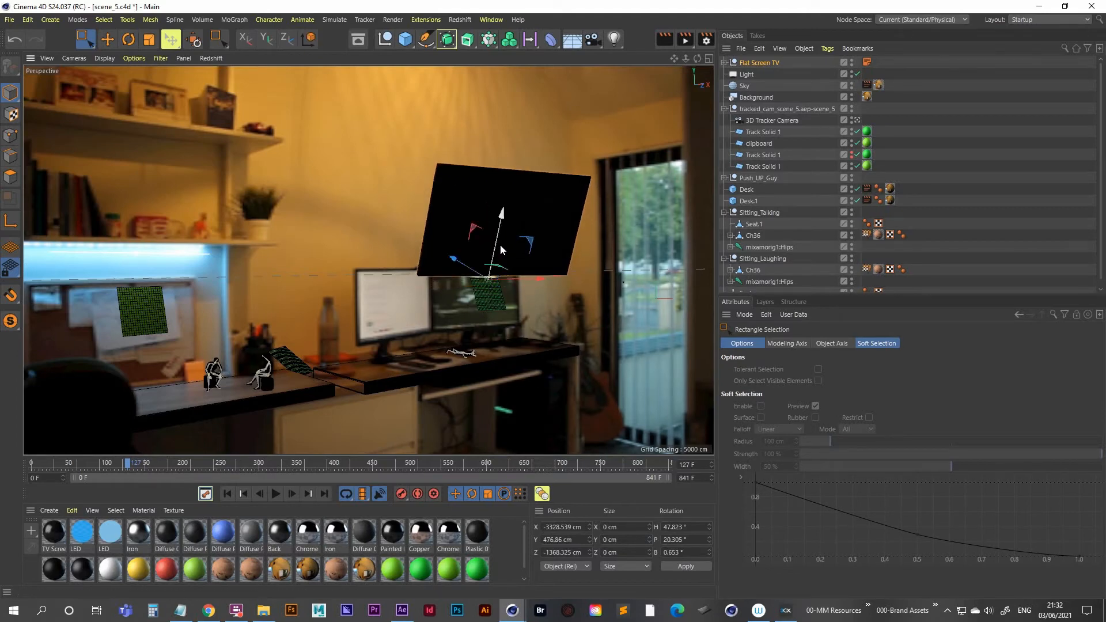
key("w")
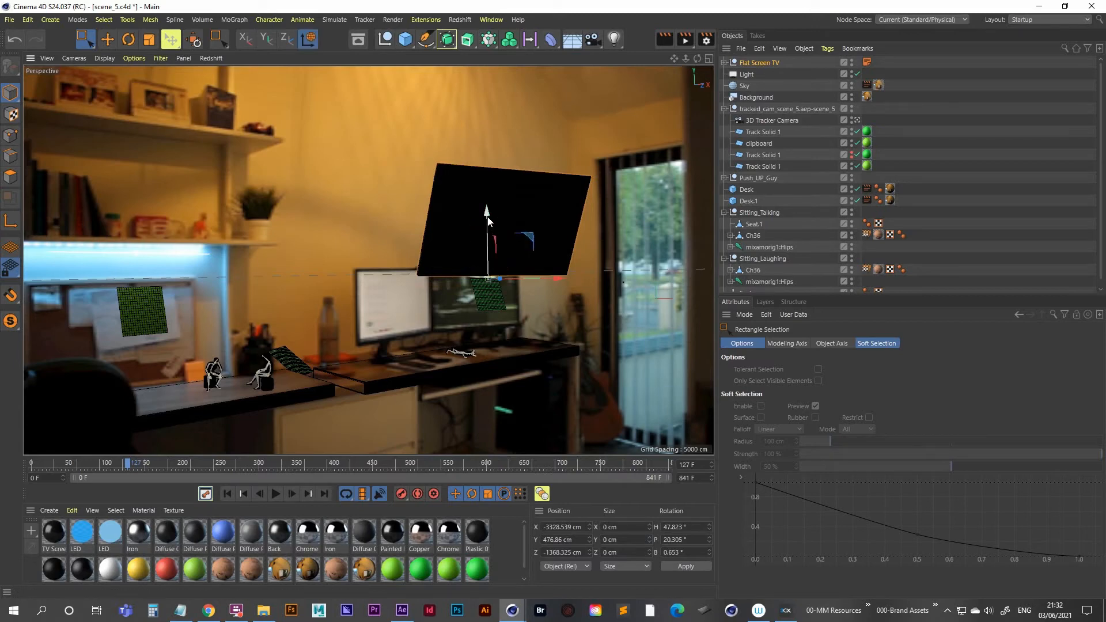
left_click_drag(487, 217, 486, 209)
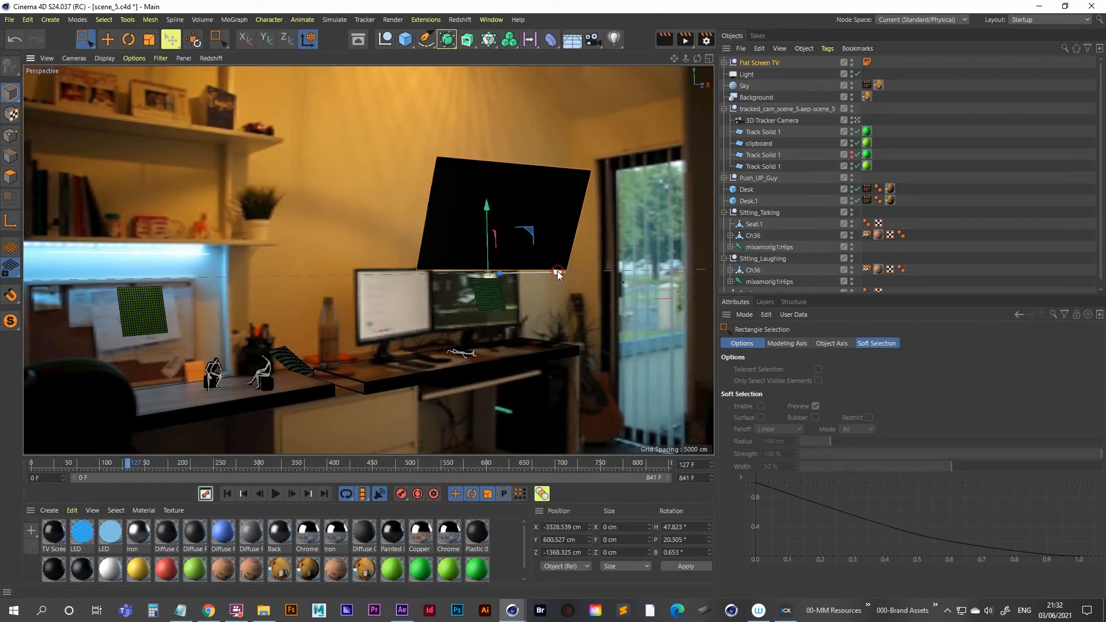
left_click_drag(558, 270, 555, 273)
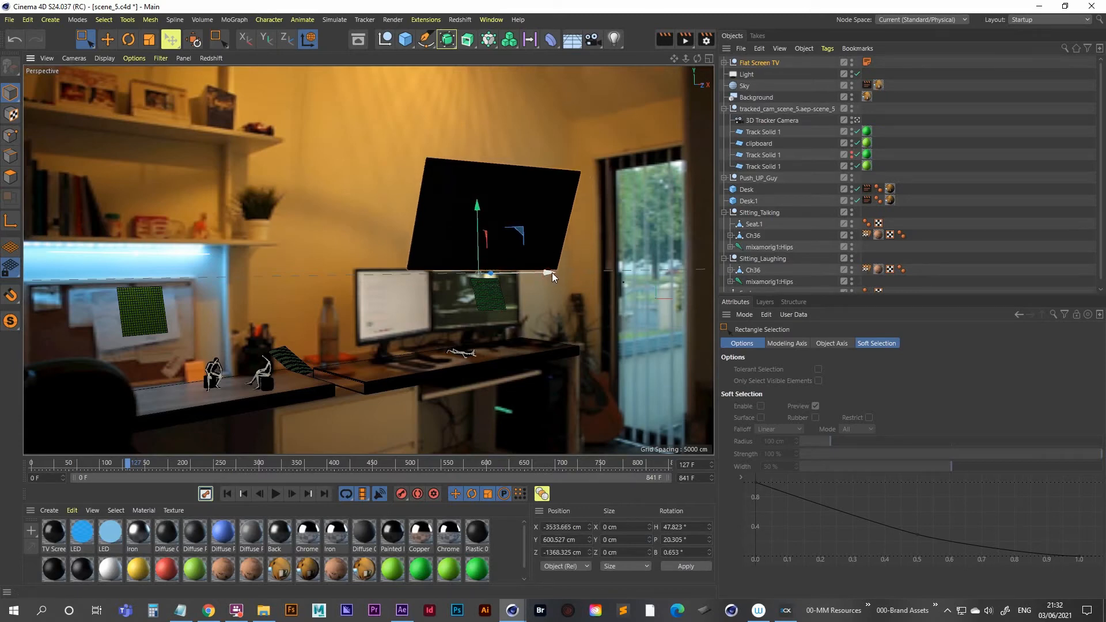
key("ctrl+z")
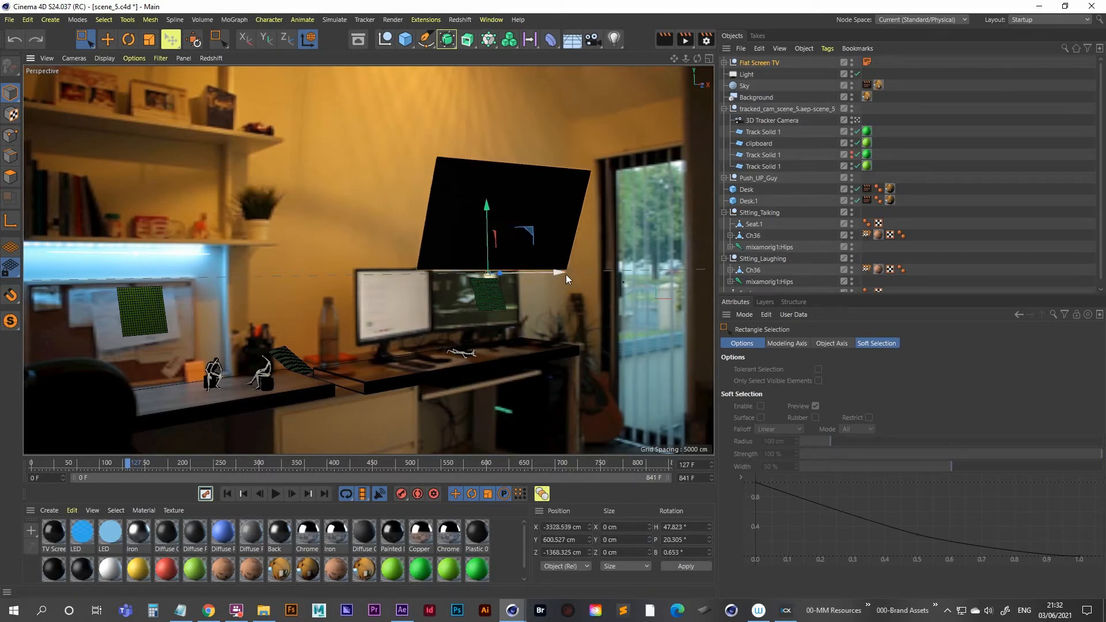
- Reposition the Flat Screen TV above the monitors, using the top and perspective views, to about X -3911, Y 604, Z -1656 cm
middle_click(538, 210)
middle_click(493, 147)
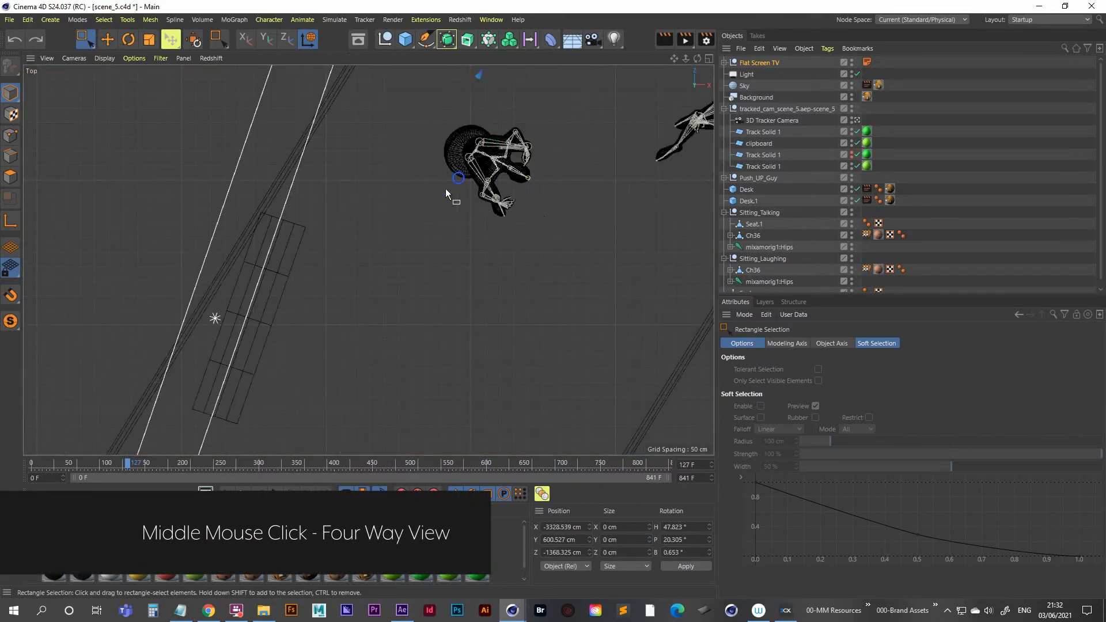
scroll(447, 195, "down", 10)
middle_click_drag(447, 199, 348, 353, "alt")
scroll(419, 212, "up", 2)
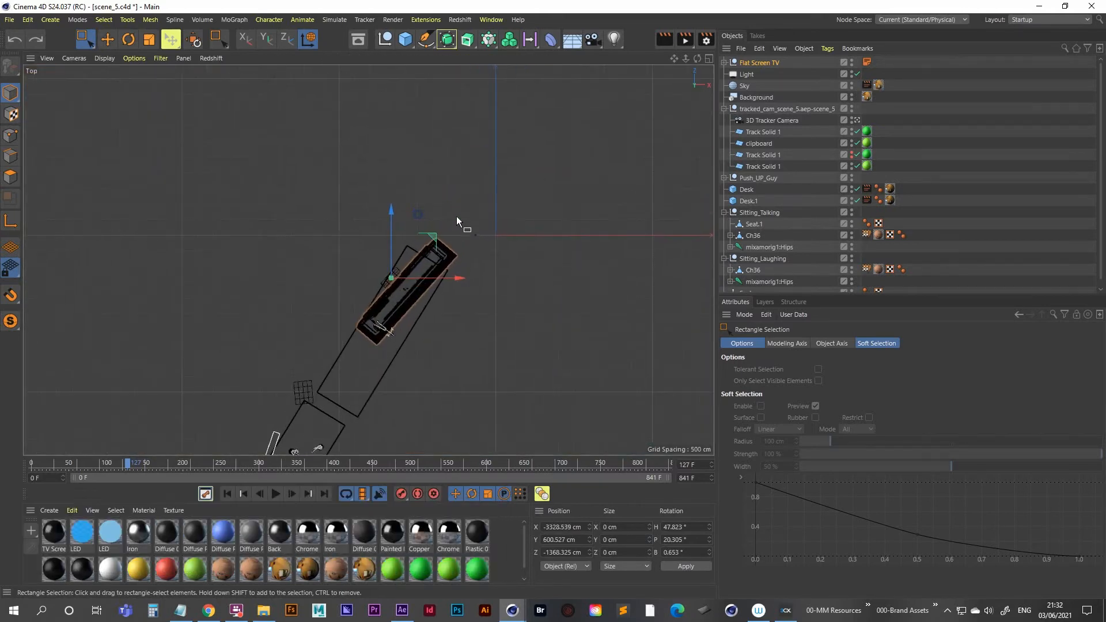
scroll(452, 219, "up", 4)
middle_click_drag(447, 223, 426, 180, "alt")
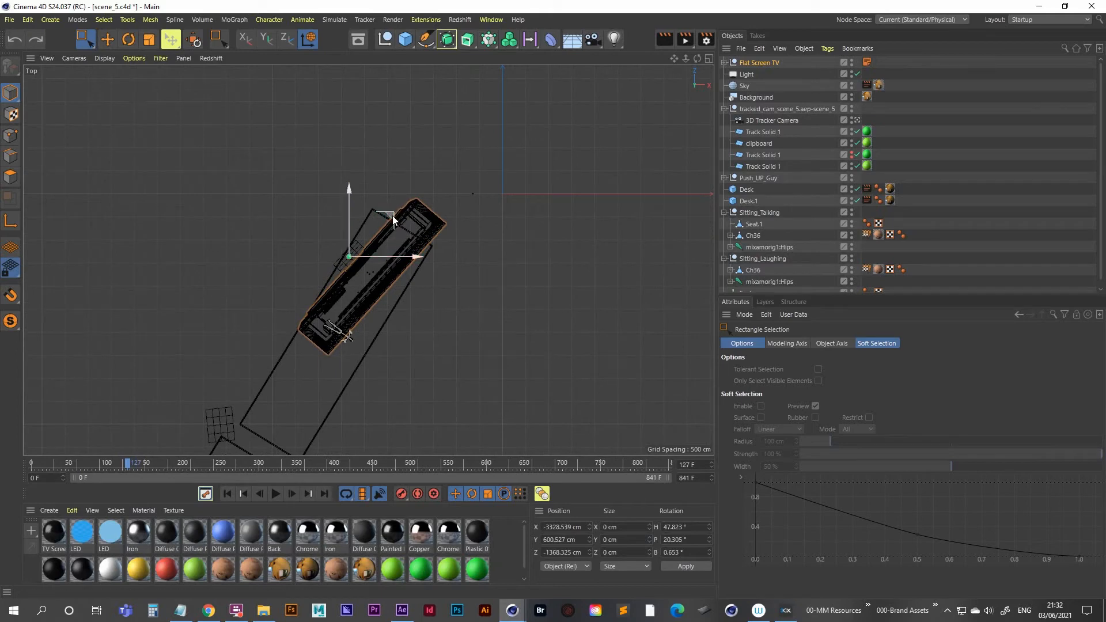
left_click_drag(393, 219, 375, 229)
middle_click(493, 188)
middle_click(265, 151)
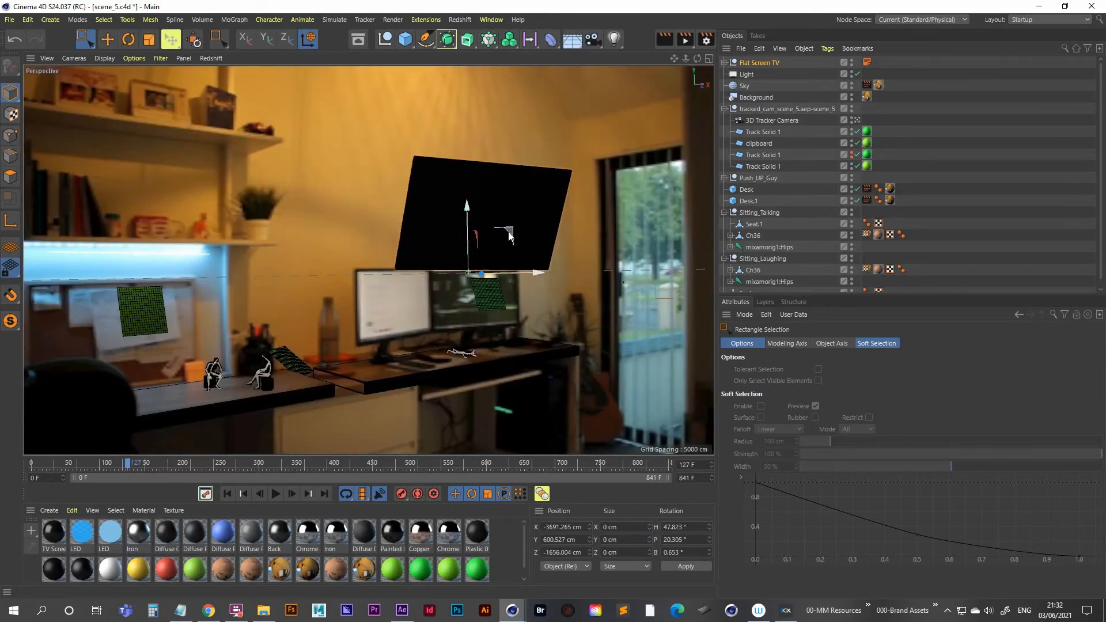
left_click_drag(511, 233, 501, 232)
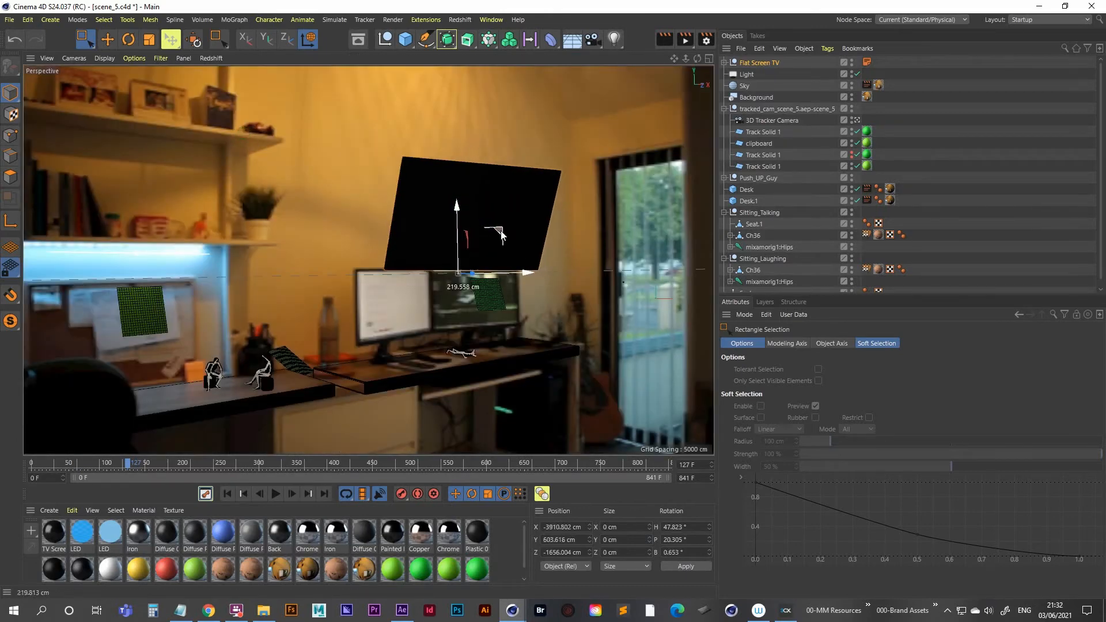
- Scale the Flat Screen TV uniformly down until it is narrower than the two monitors together
left_click(150, 40)
left_click_drag(368, 154, 479, 209)
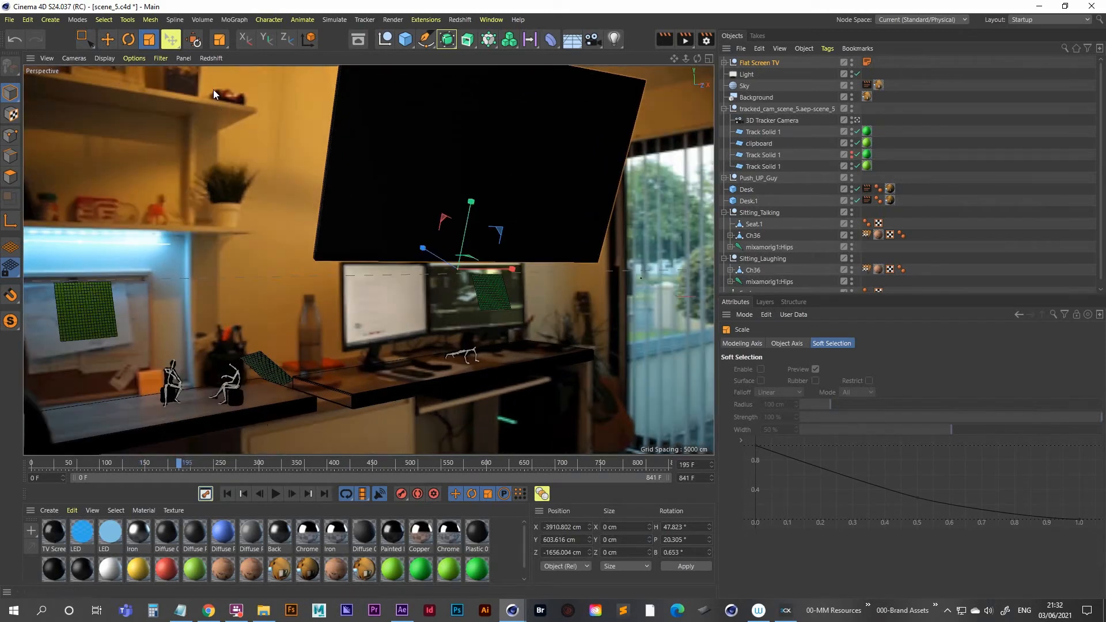
left_click_drag(210, 164, 83, 337)
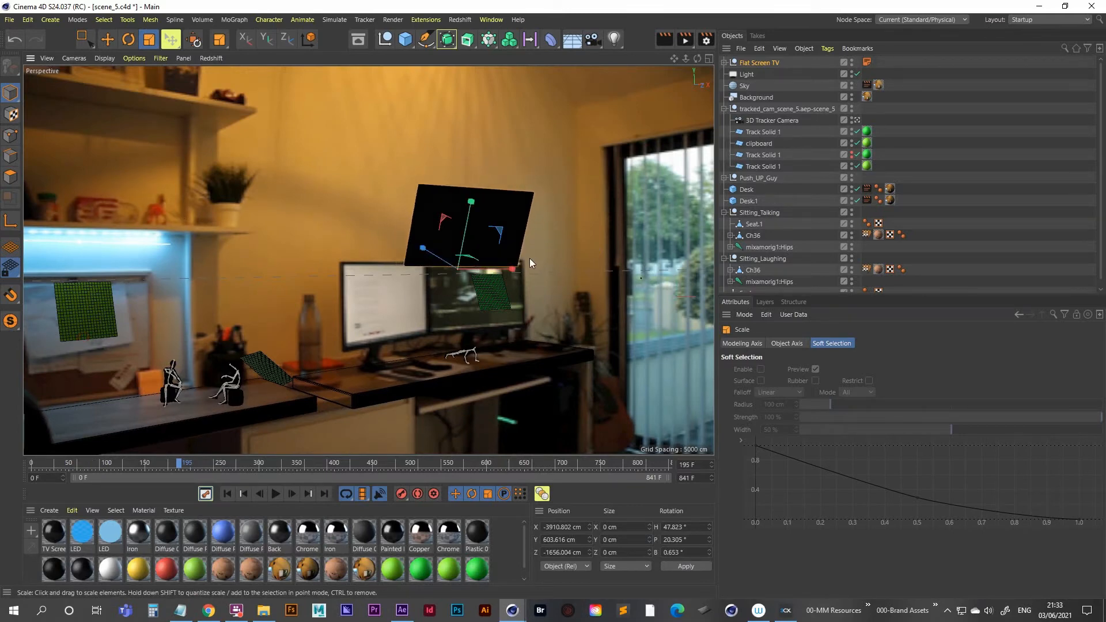
- Return to selection with world axes and scrub to frame 228 to check the TV's placement against the footage
key("0")
key("w")
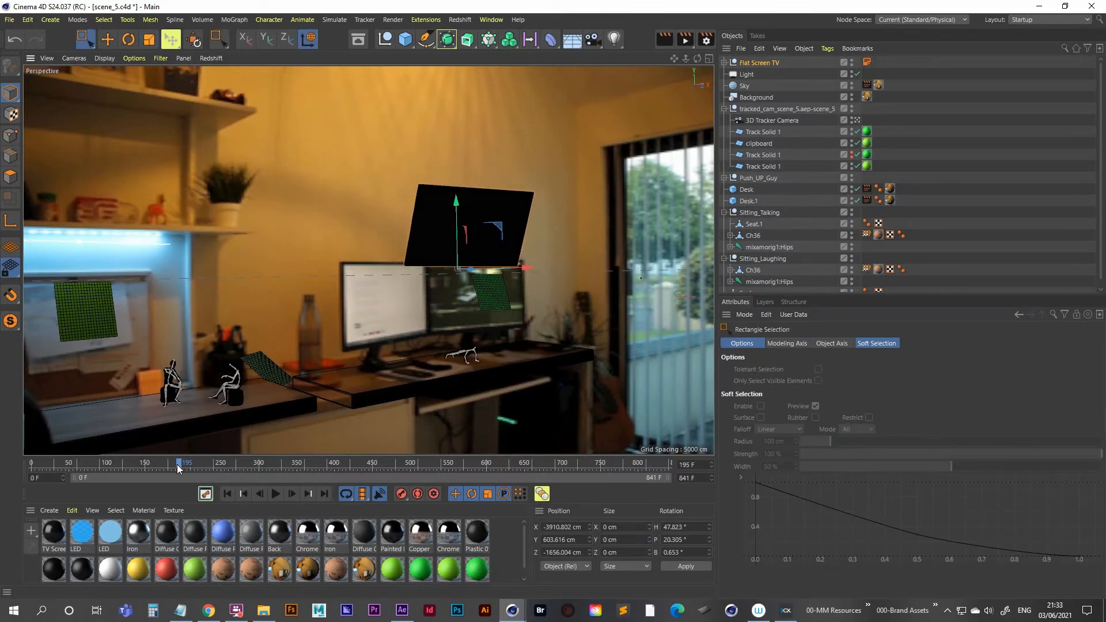
left_click_drag(177, 468, 204, 467)
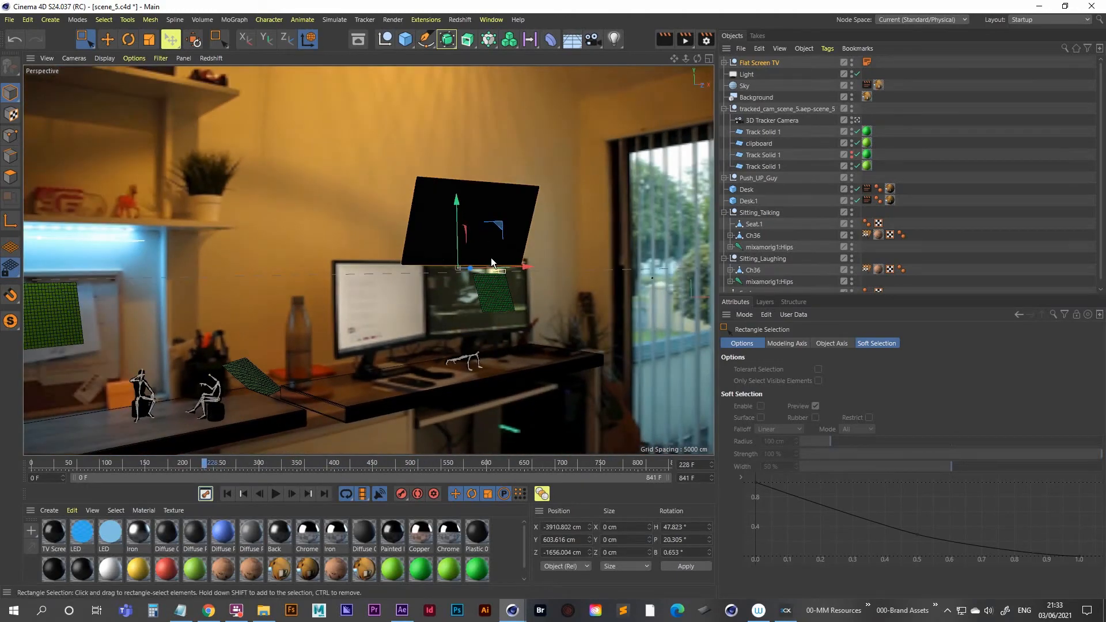
- Raise the Flat Screen TV and shift it back in the top view, to about X -4408, Y 819, Z -2203 cm
left_click_drag(457, 210, 450, 198)
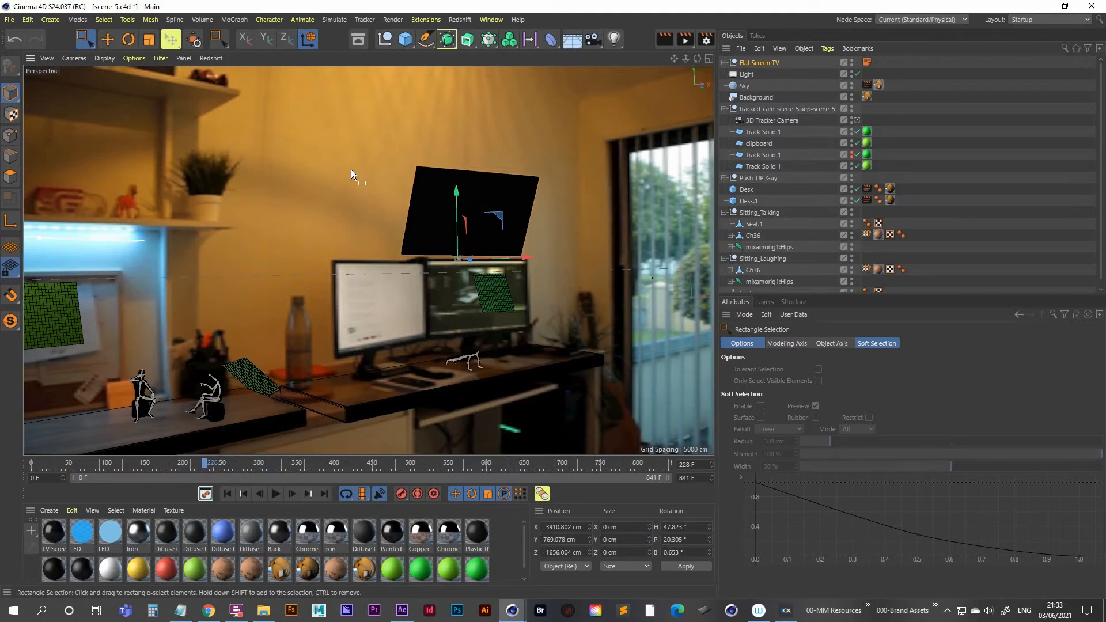
middle_click(495, 112)
middle_click(512, 129)
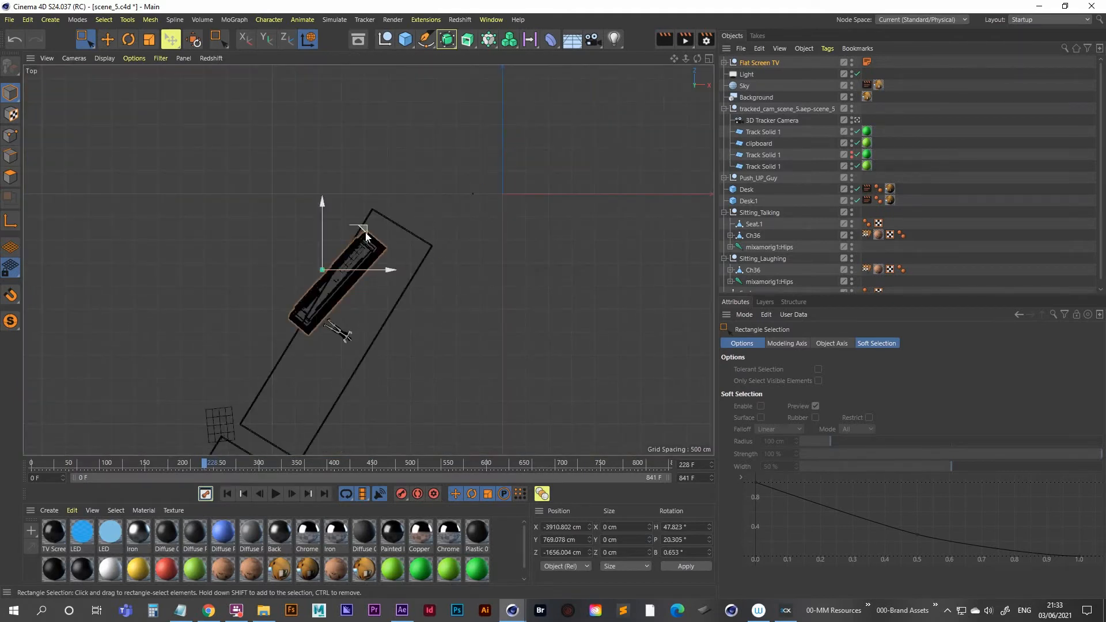
left_click_drag(366, 228, 357, 240)
middle_click(537, 180)
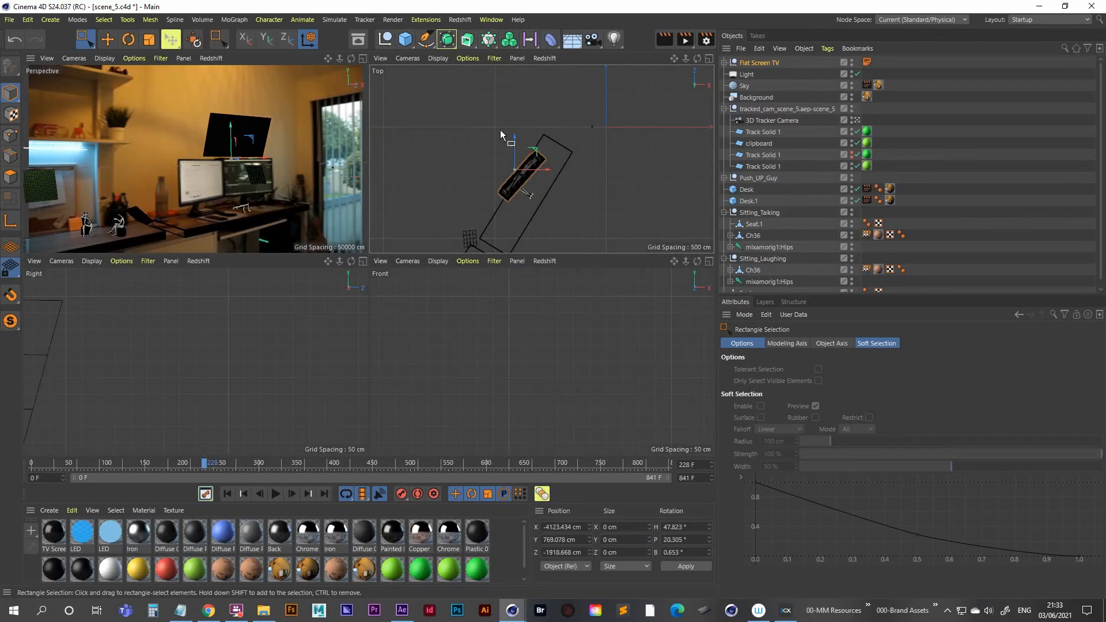
left_click_drag(537, 148, 527, 155)
middle_click(270, 196)
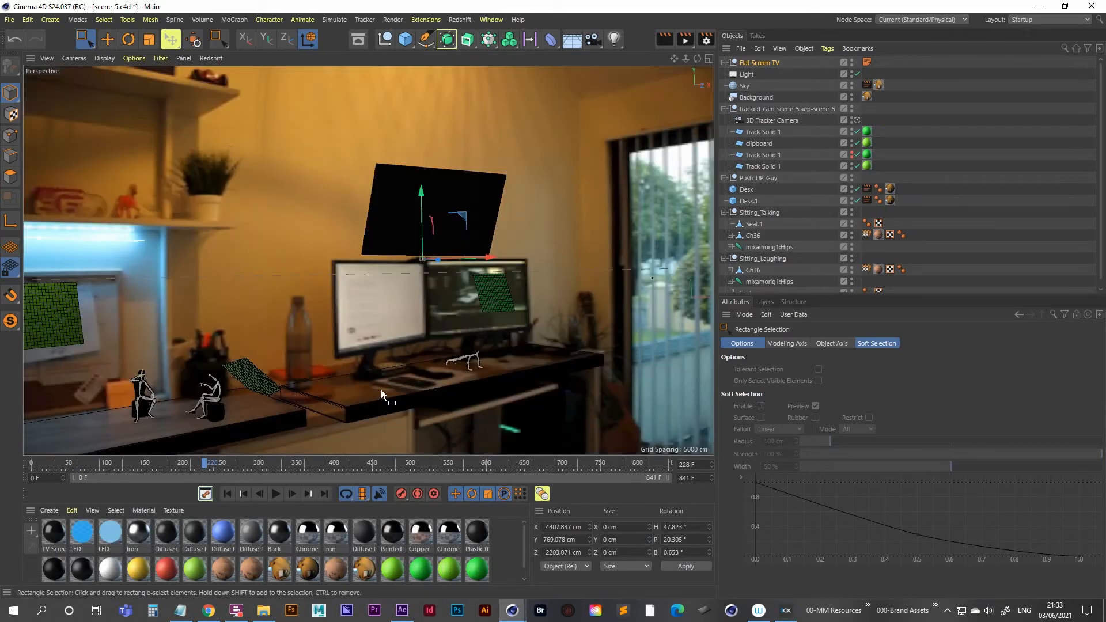
left_click_drag(425, 196, 424, 190)
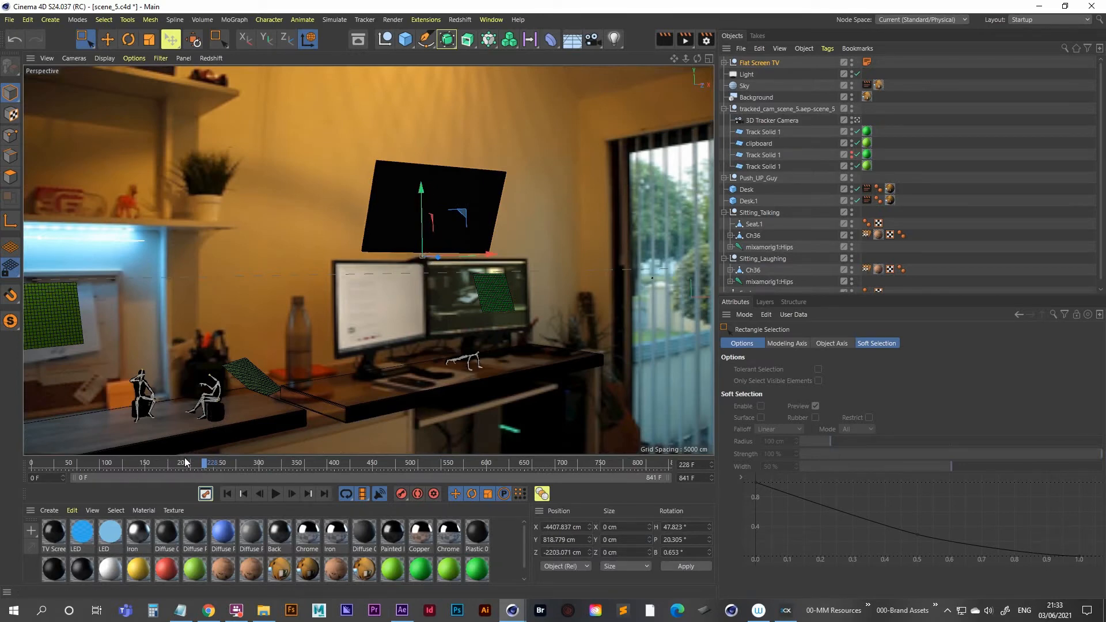
- Deselect the TV, play the tracked shot and scrub to frame 300 to check how the TV sits above the monitors
mouse_move(207, 465)
left_mouse_down()
mouse_move(55, 468)
mouse_move(411, 456)
mouse_move(150, 464)
mouse_move(199, 465)
left_mouse_up()
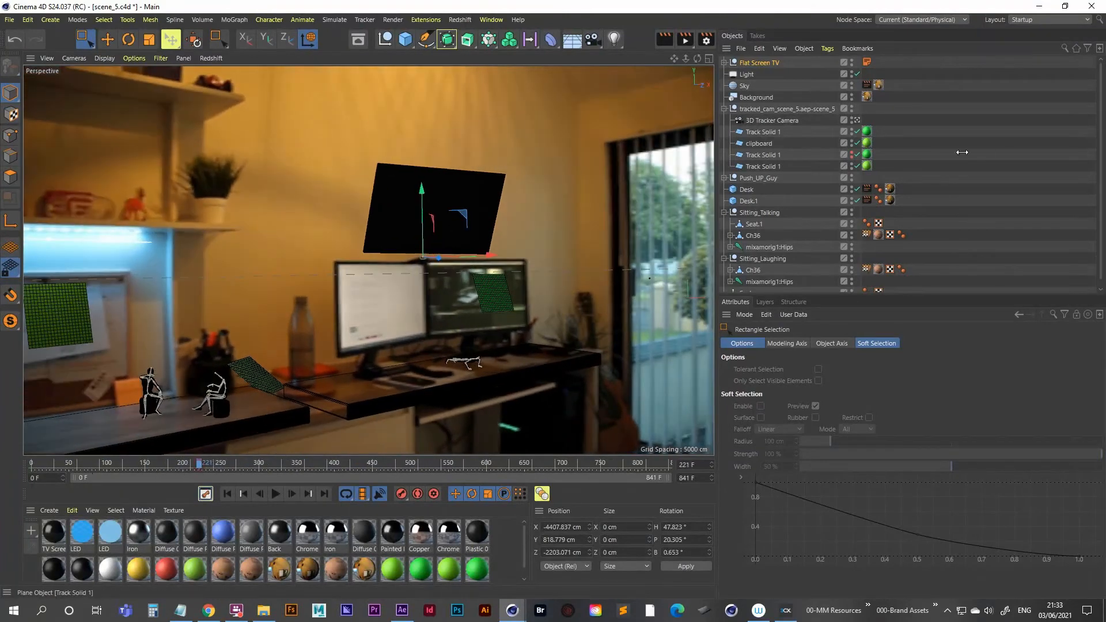
left_click(979, 152)
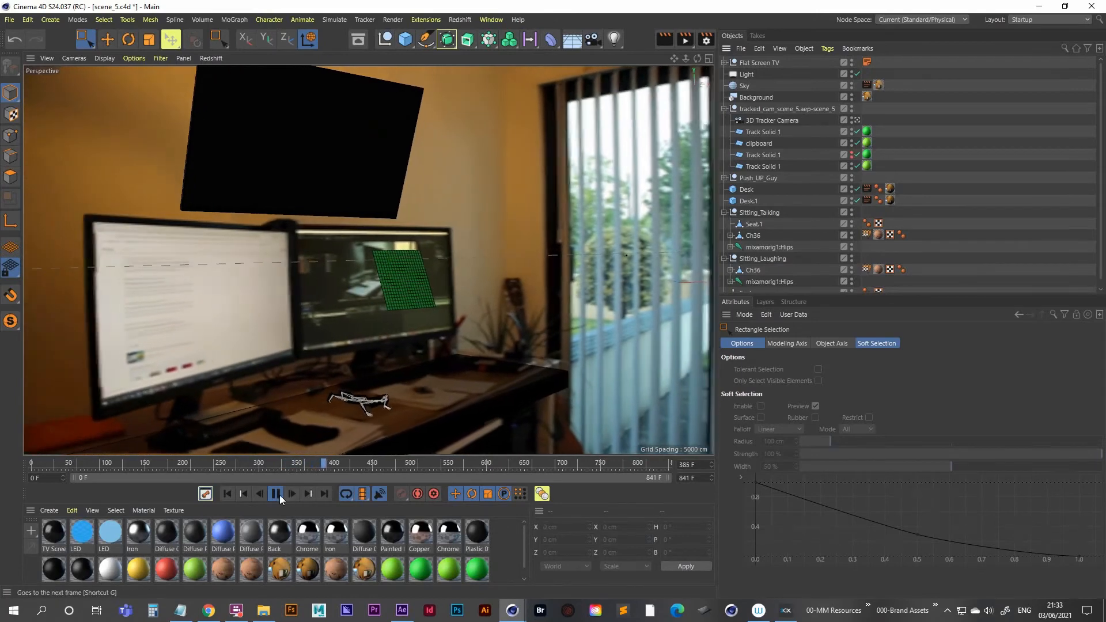
left_click(275, 494)
left_click_drag(329, 465, 258, 466)
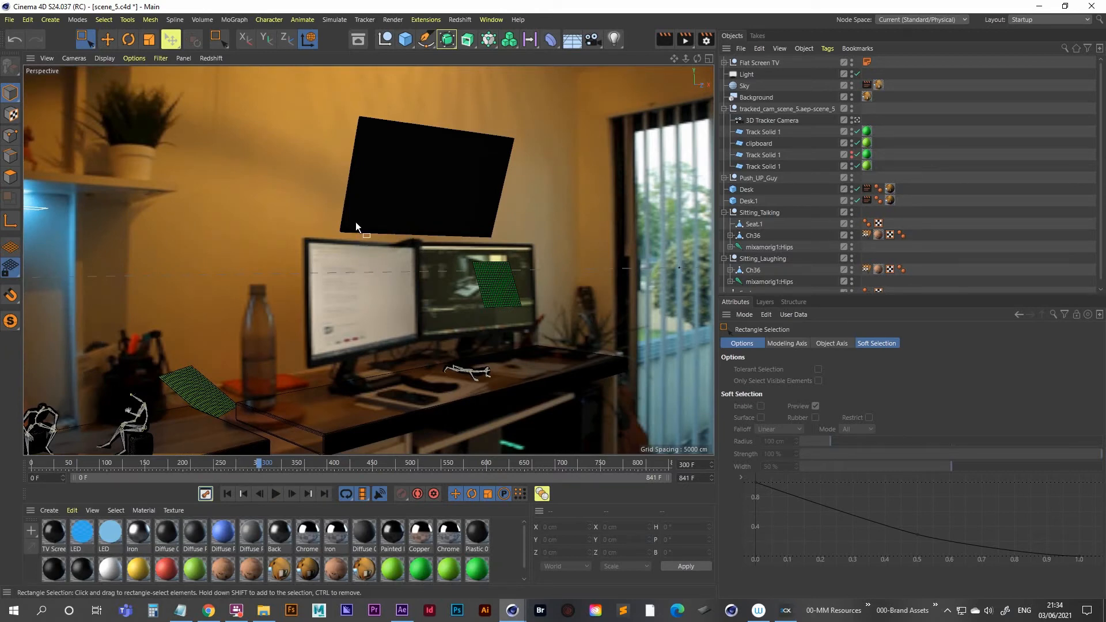
- Add an Arc spline and match it to the Flat Screen TV's position and rotation by temporarily nesting it and resetting its transform
left_click(426, 39)
left_click(526, 56)
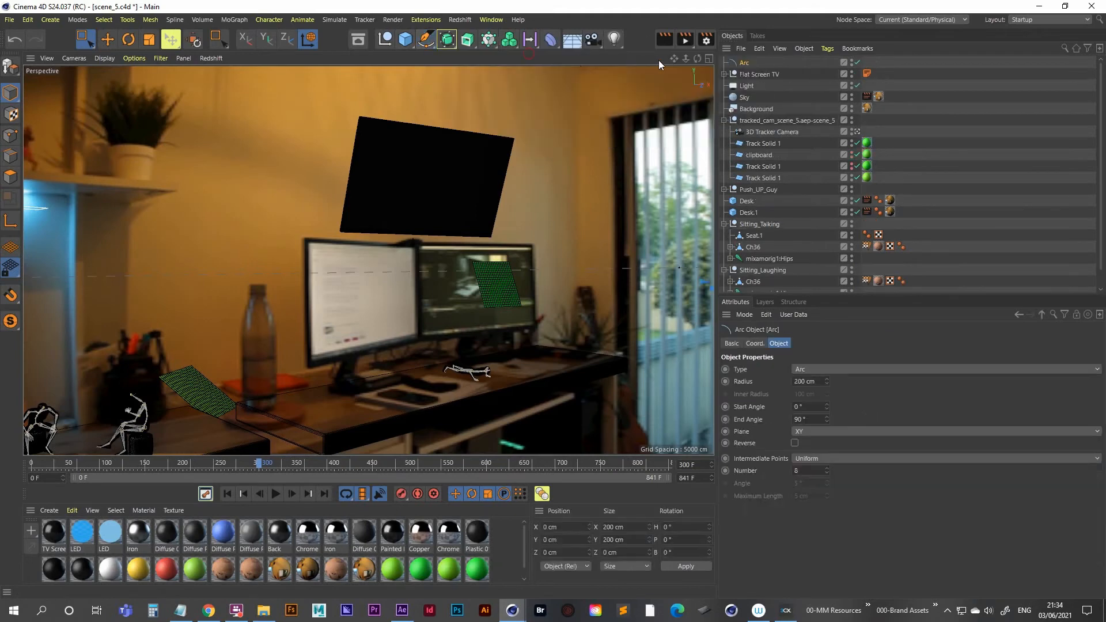
left_click_drag(746, 62, 758, 78)
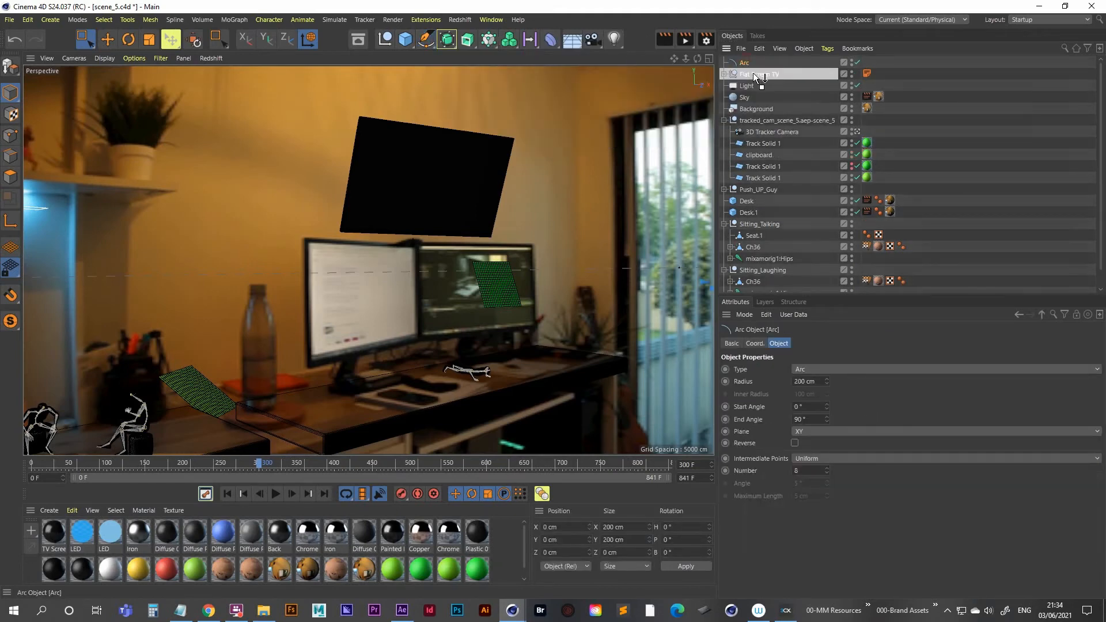
left_click_drag(754, 75, 756, 76)
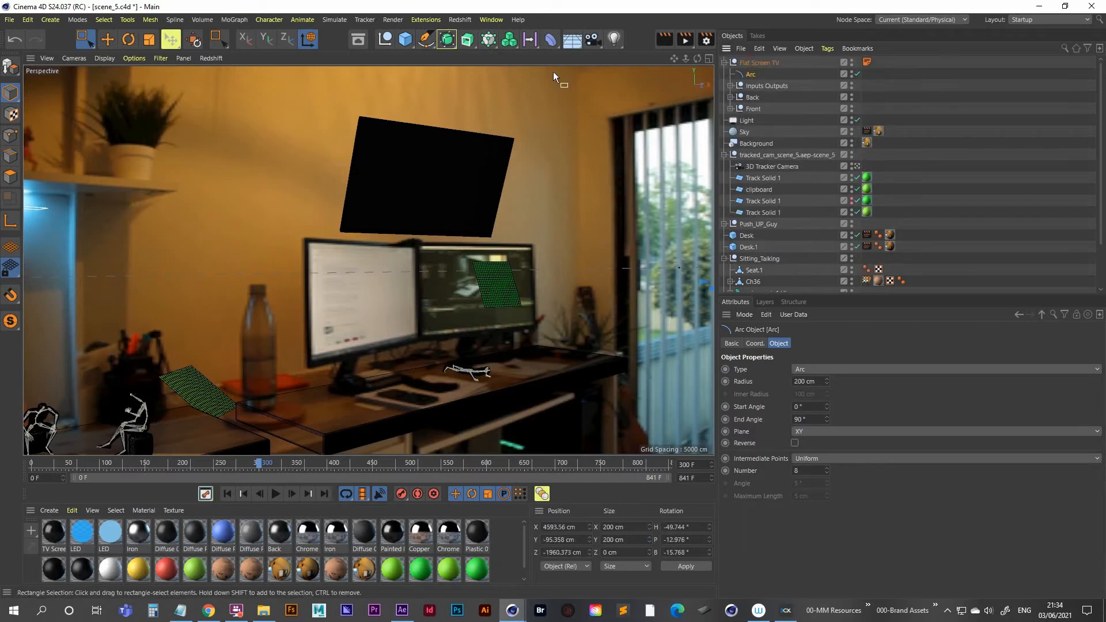
left_click(193, 41)
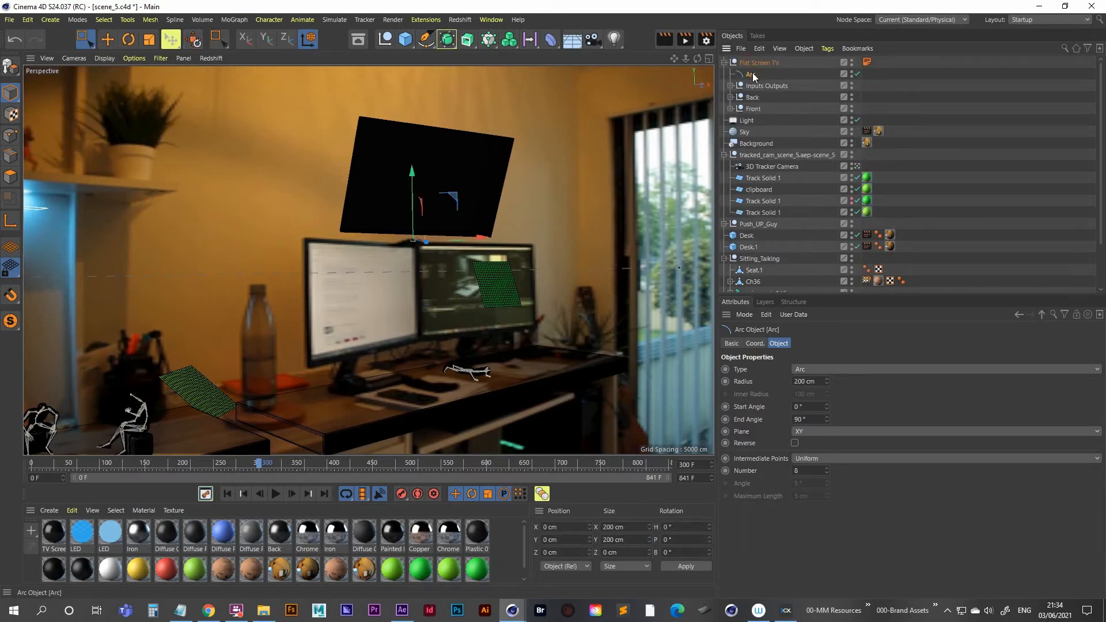
left_click_drag(750, 75, 751, 61)
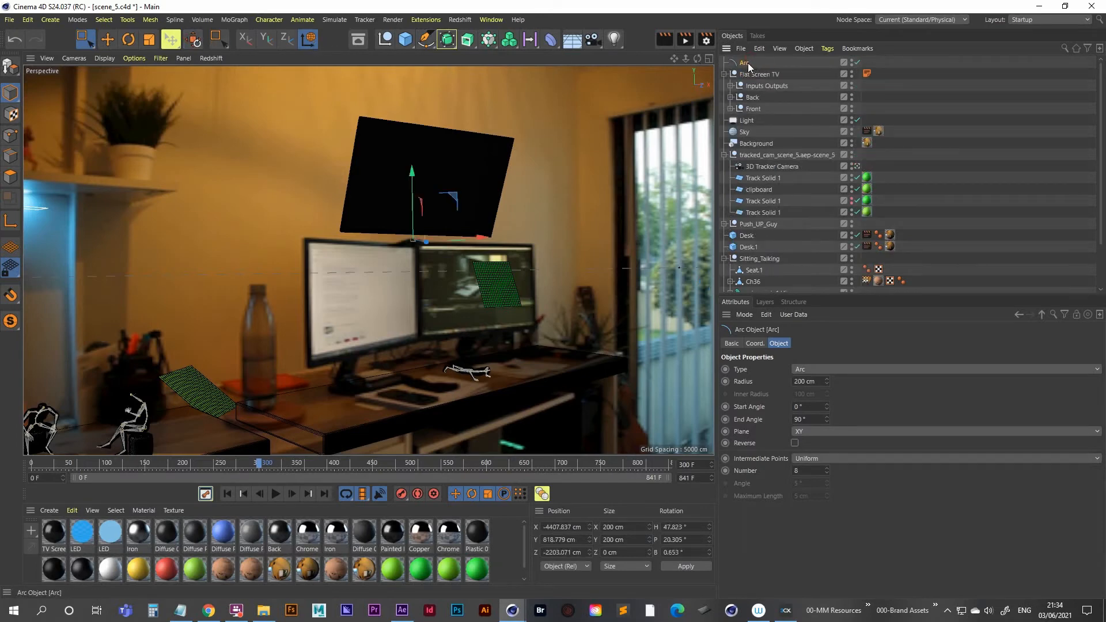
- Rotate the Arc behind the TV in object axes to about H 138°, P 0.6°, B 16.1°, viewing it outside the tracked camera
key("o")
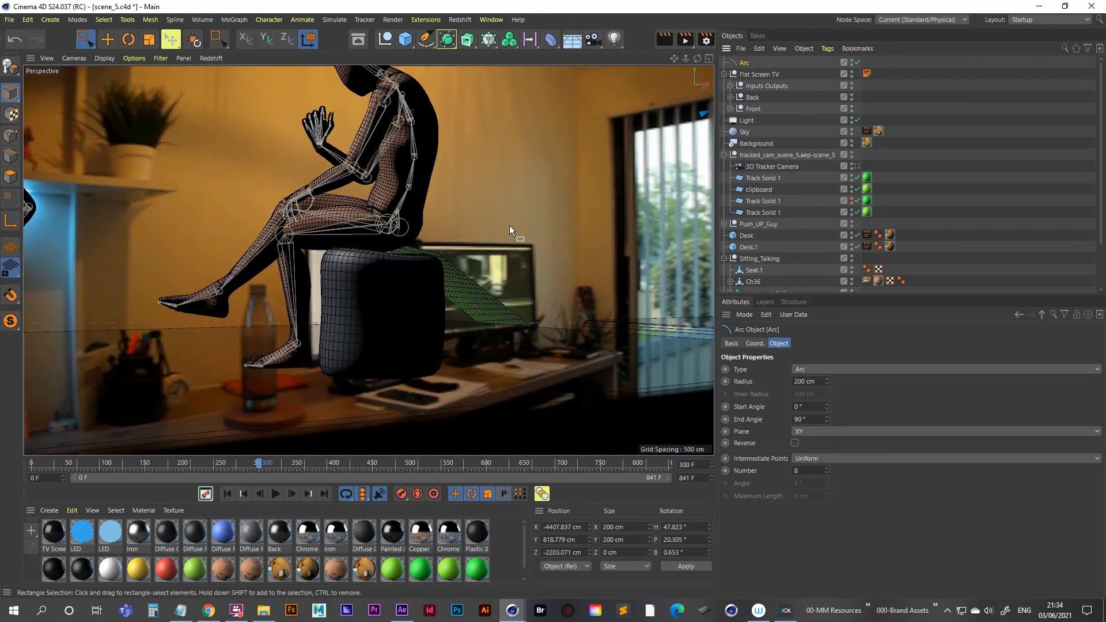
key("o")
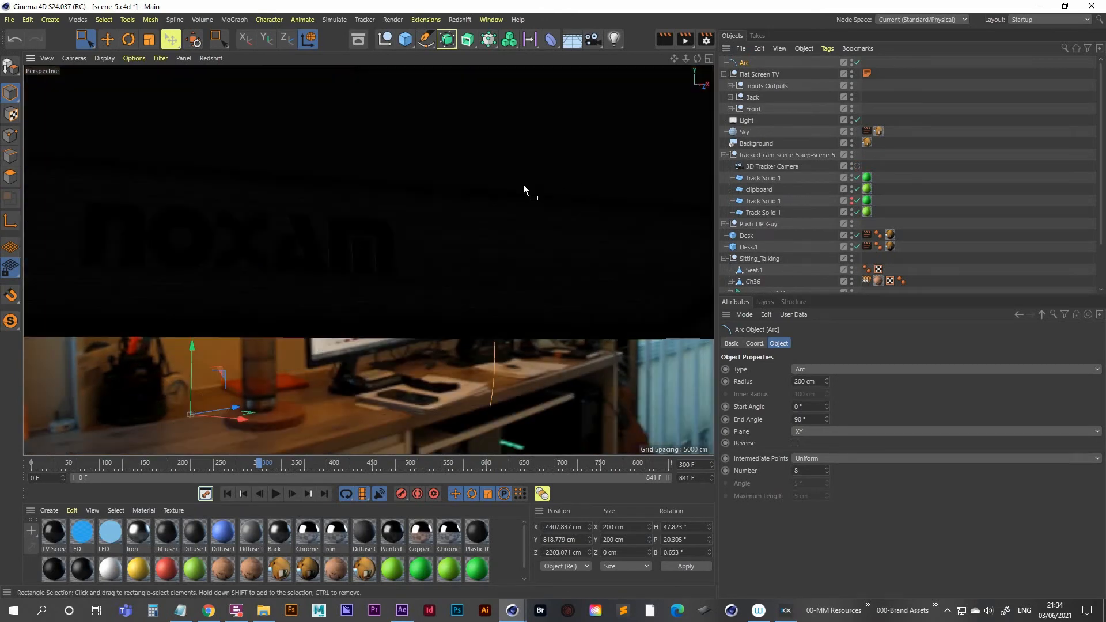
key("s")
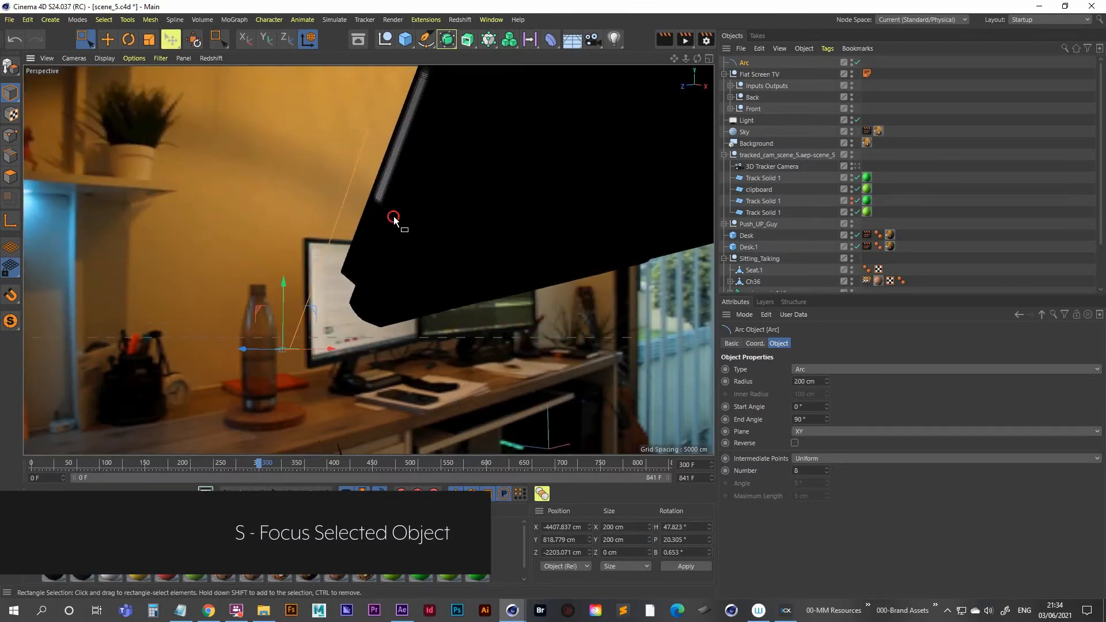
left_click_drag(455, 257, 483, 300, "alt")
left_click_drag(490, 284, 486, 292, "alt")
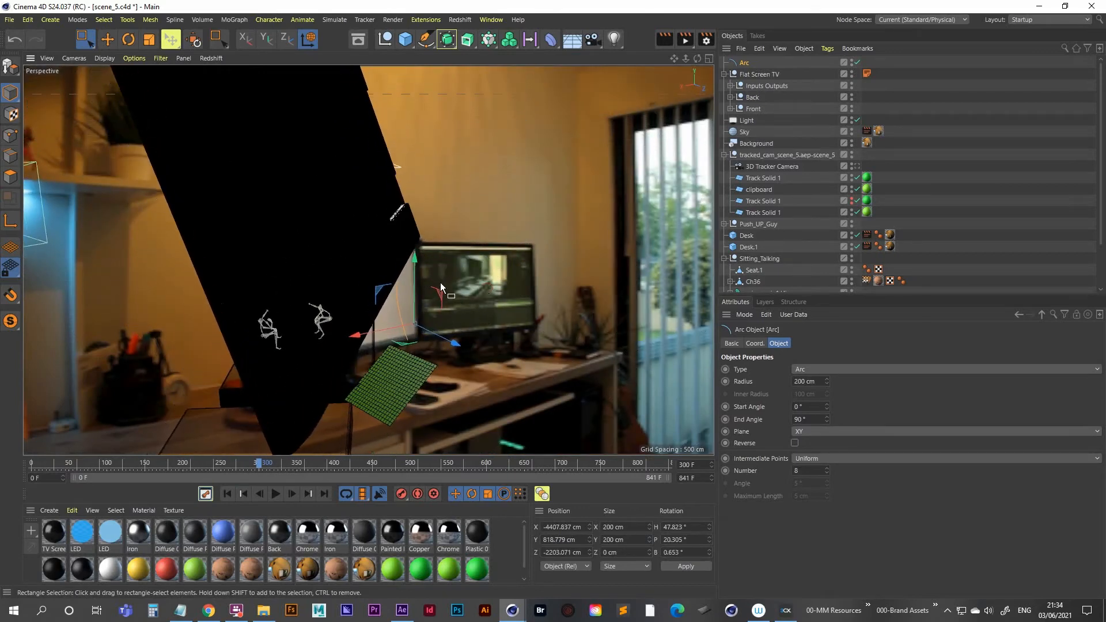
key("w")
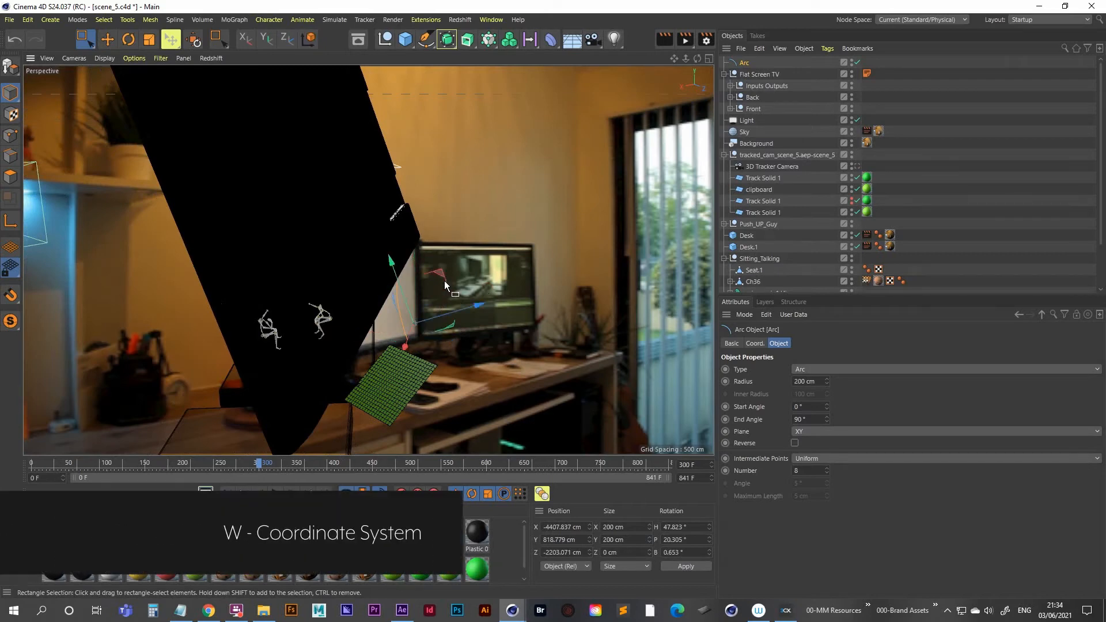
left_click(310, 41)
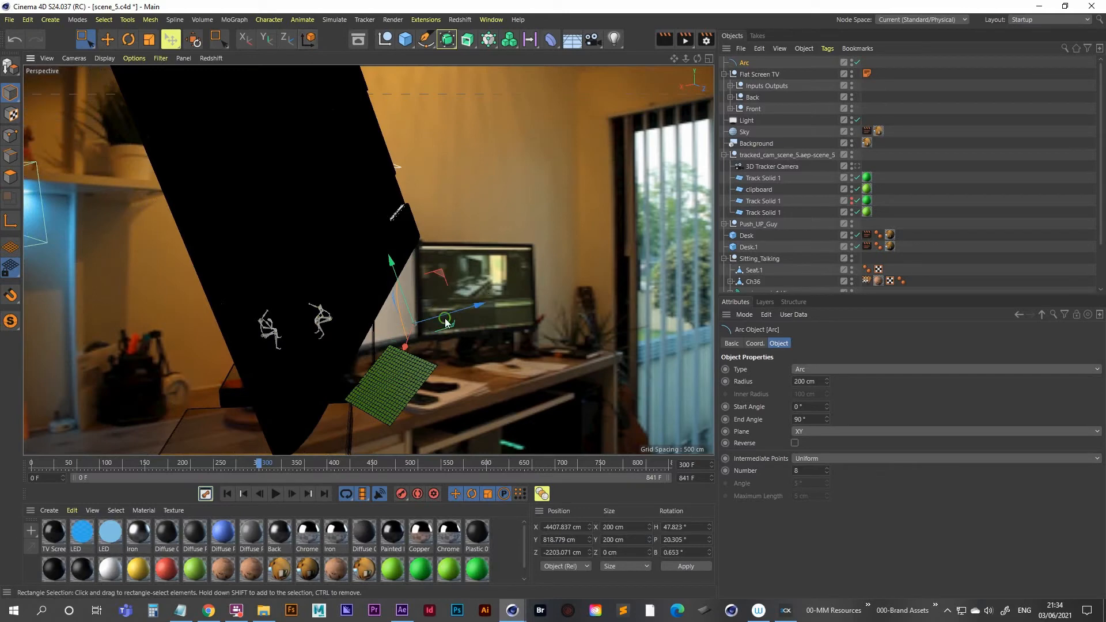
left_click_drag(383, 271, 382, 236, "alt")
key("r")
left_click_drag(311, 275, 323, 316)
left_click(326, 297)
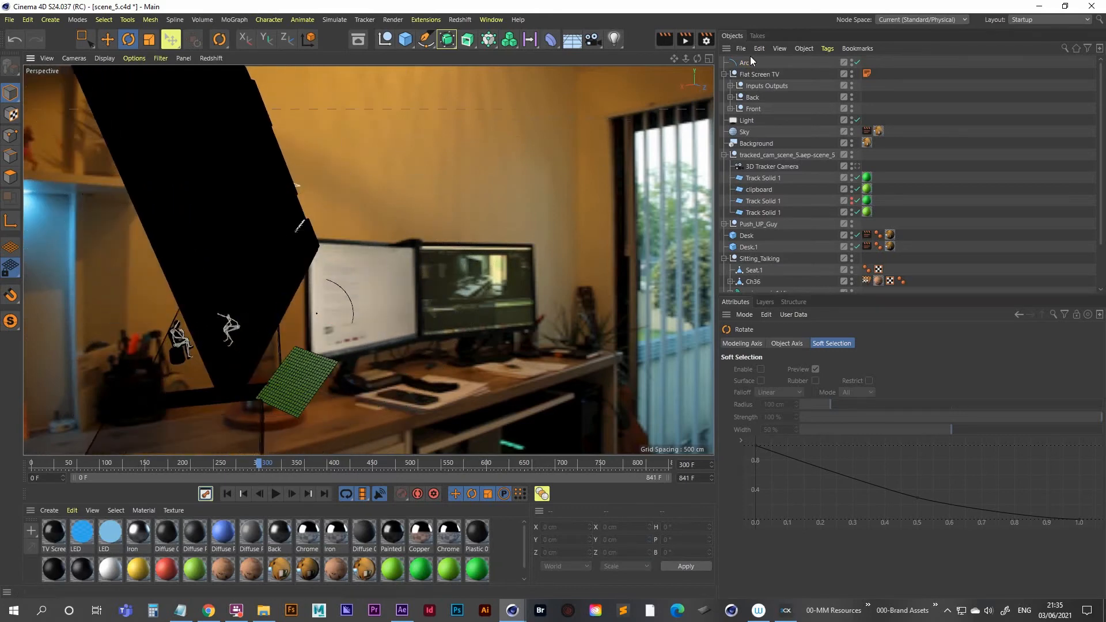
- Add a Sweep generator as the parent of the Arc spline
left_click(328, 315)
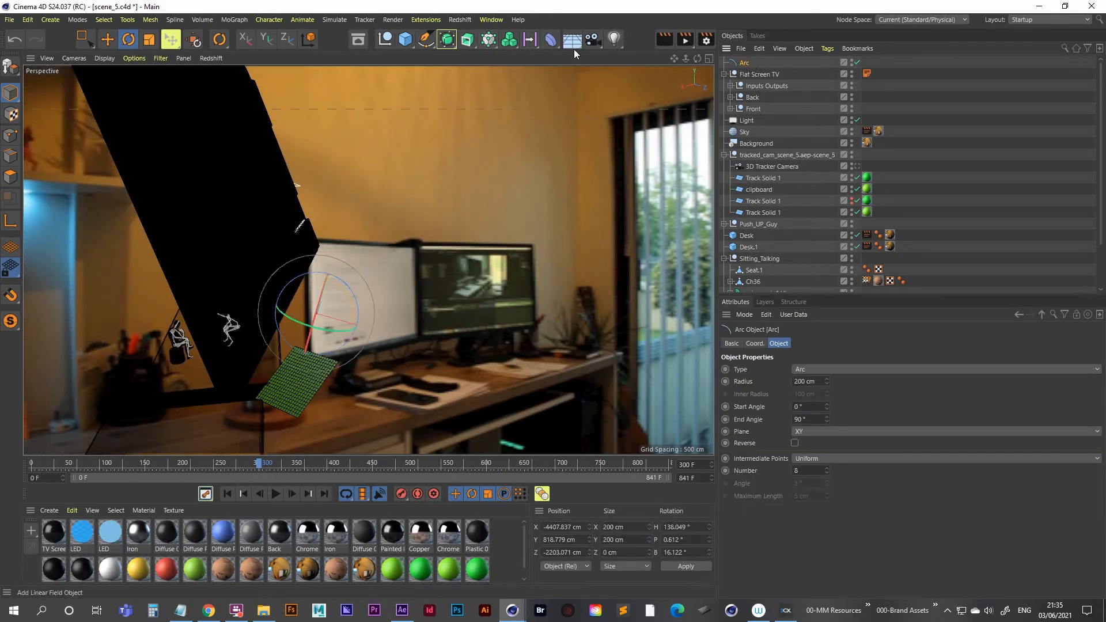
left_click(468, 40)
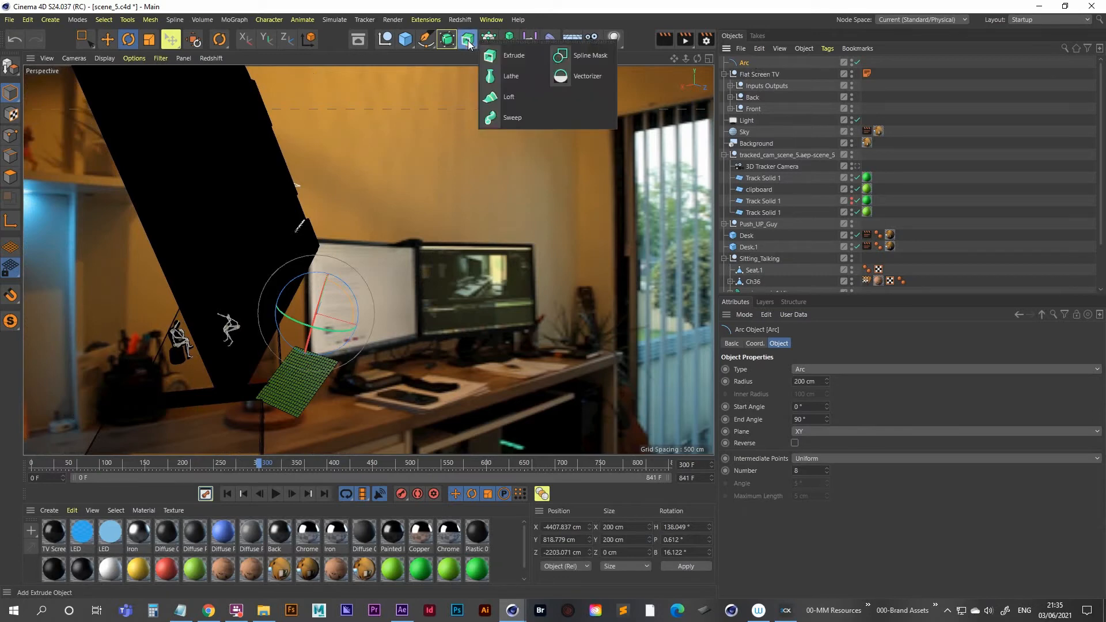
left_click(521, 116, "alt")
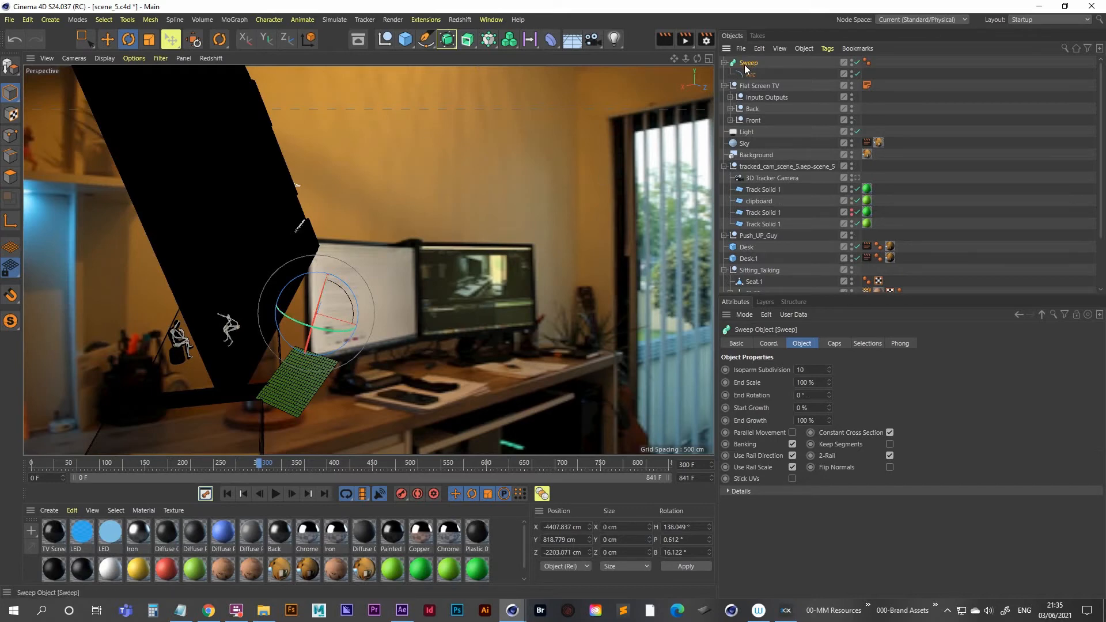
- Add a Circle spline above the Arc inside the Sweep as its profile and reduce its radius to 28 cm
left_click(432, 42)
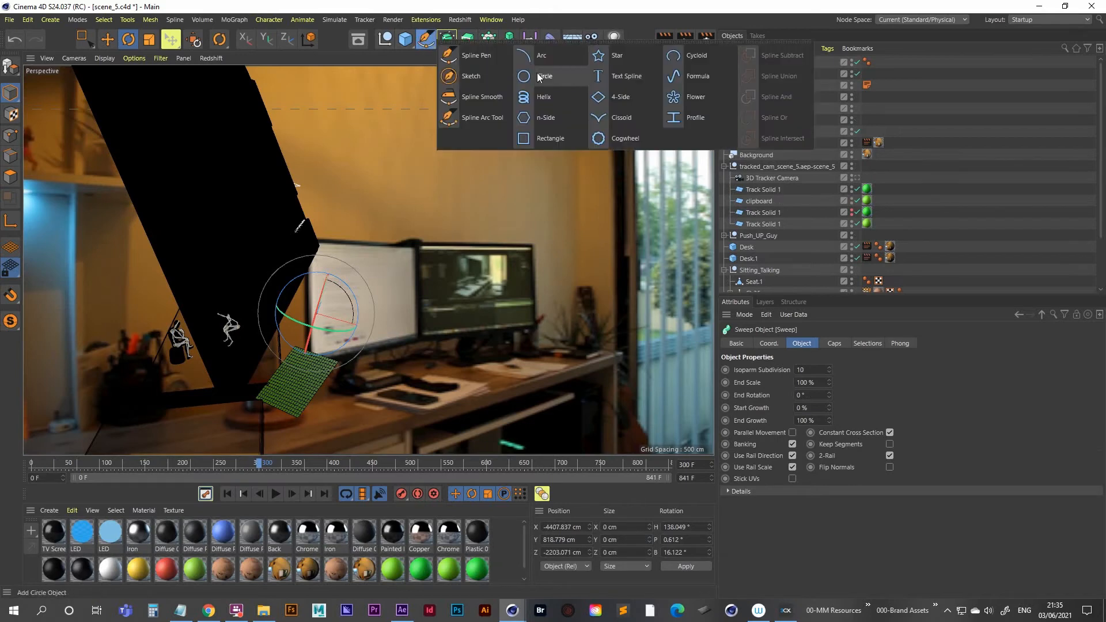
left_click(542, 77)
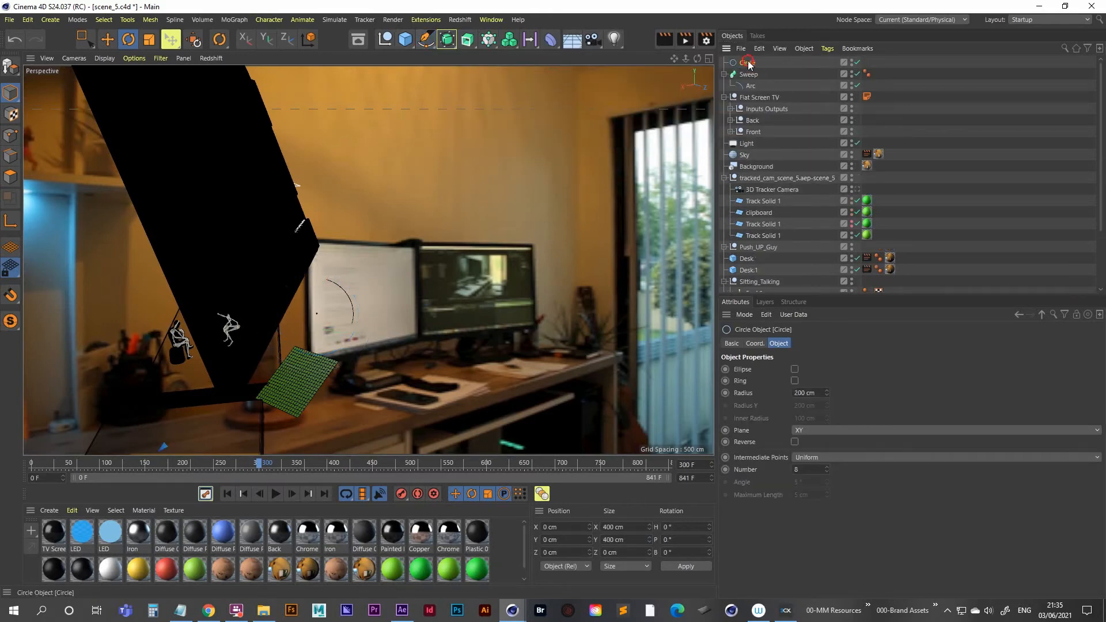
left_click_drag(751, 63, 767, 80)
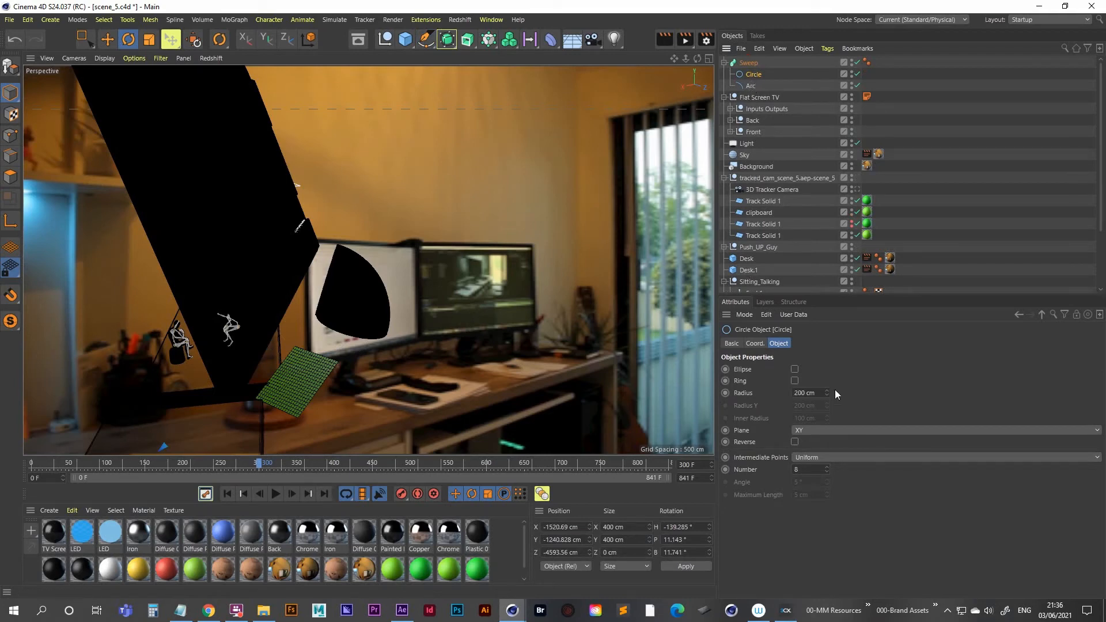
left_click_drag(827, 393, 816, 476)
scroll(385, 275, "up", 4)
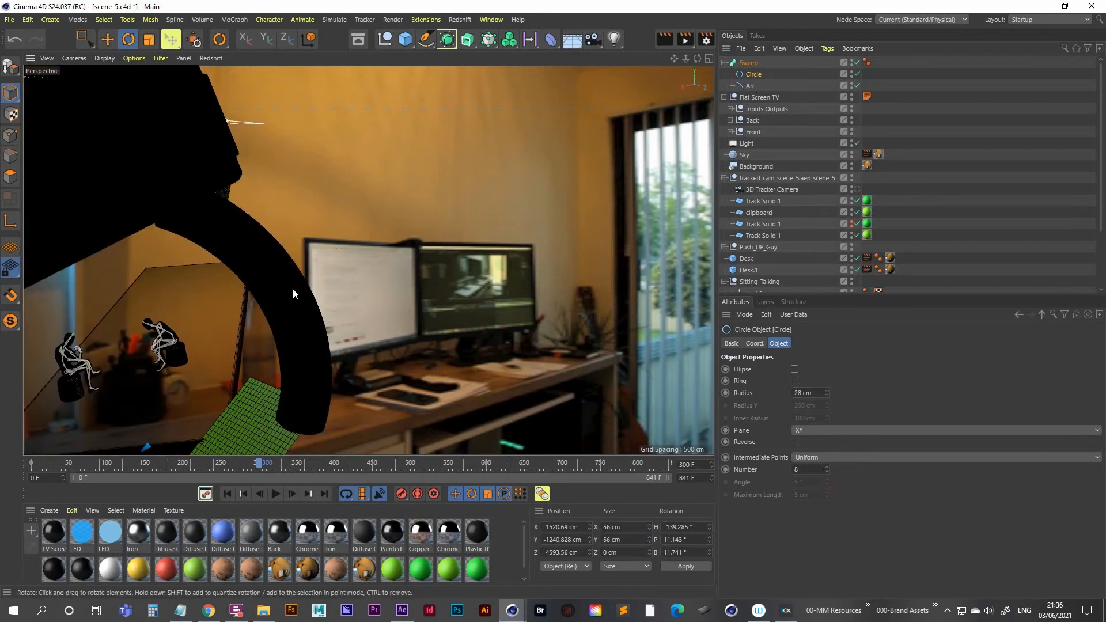
- Set the intermediate points number of the Sweep's Circle profile to 4
left_click_drag(293, 288, 135, 316, "alt")
left_click_drag(305, 296, 335, 265, "alt")
left_click(829, 471)
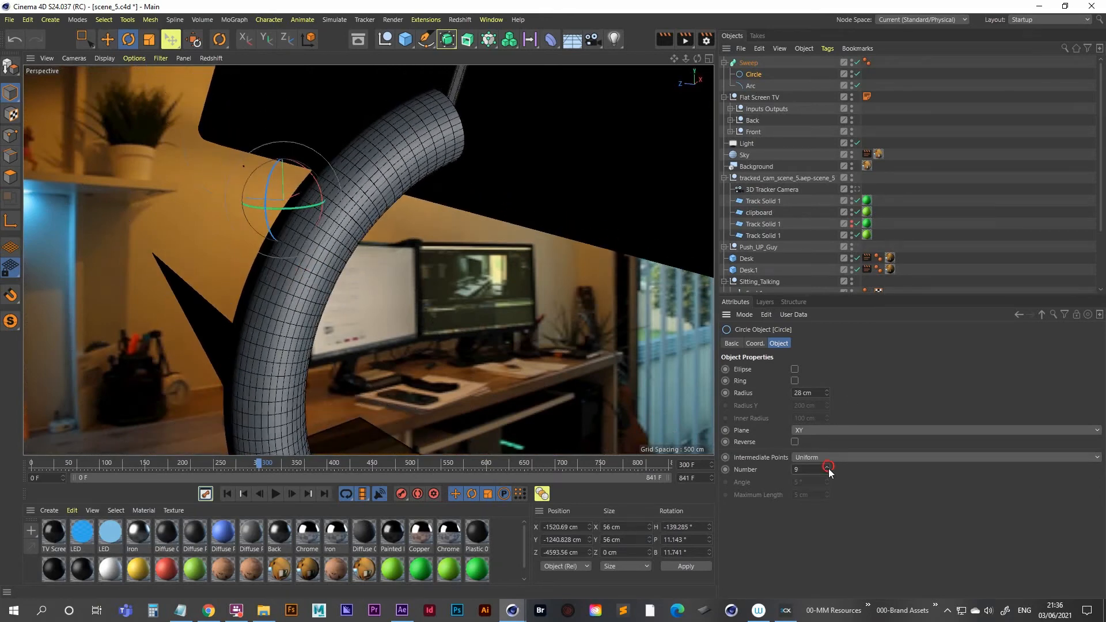
left_click(829, 471)
left_click(829, 471)
left_click(829, 471)
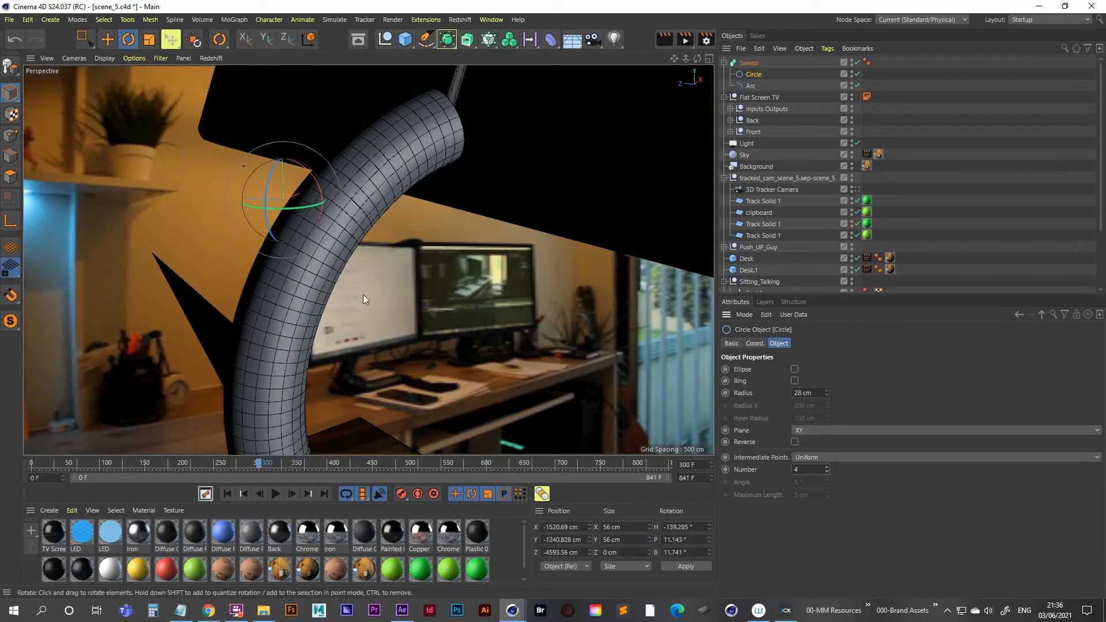
- Set the Circle profile's radius to 43 cm and view the scene through the 3D Tracker Camera
left_click_drag(369, 187, 703, 201, "alt")
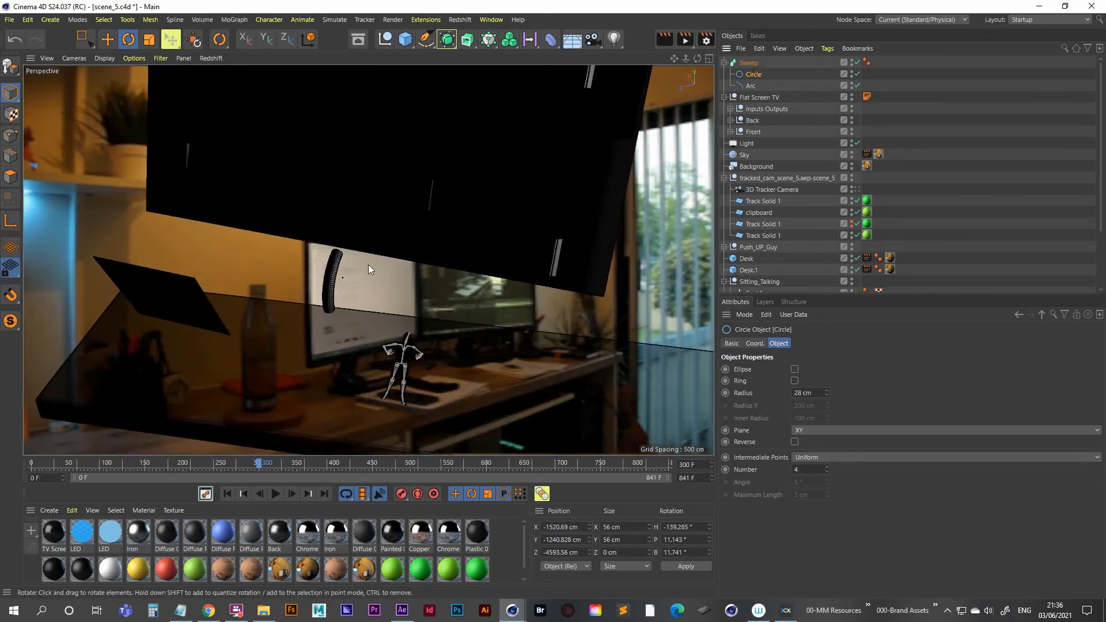
mouse_move(368, 264)
left_mouse_down("alt")
mouse_move(295, 271)
mouse_move(368, 264)
left_mouse_up("alt")
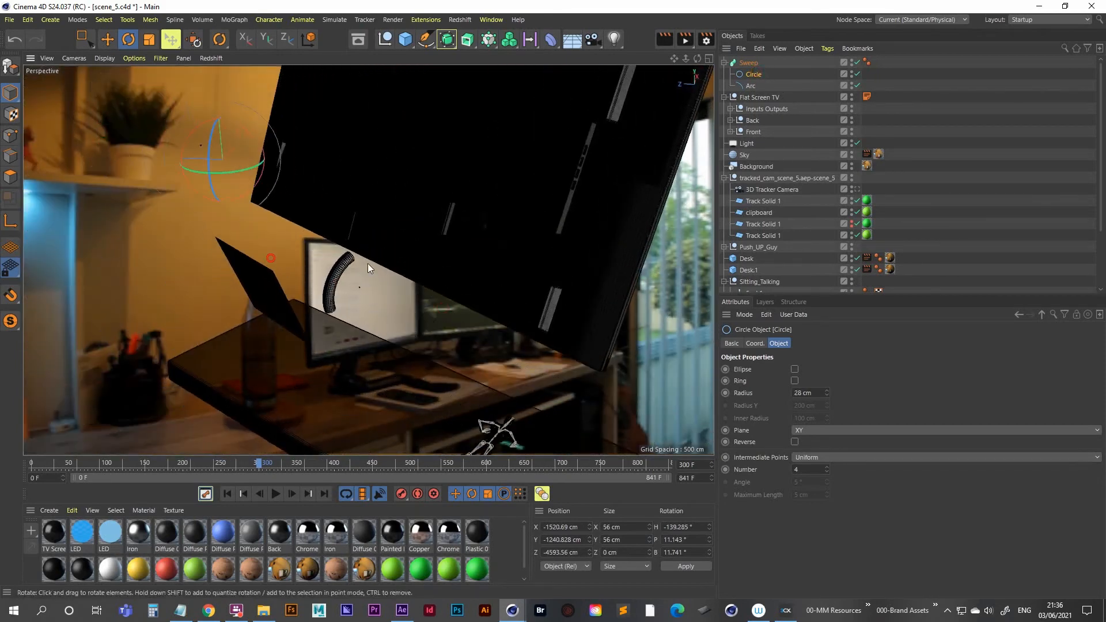
left_click(827, 390)
left_click_drag(827, 389, 828, 382)
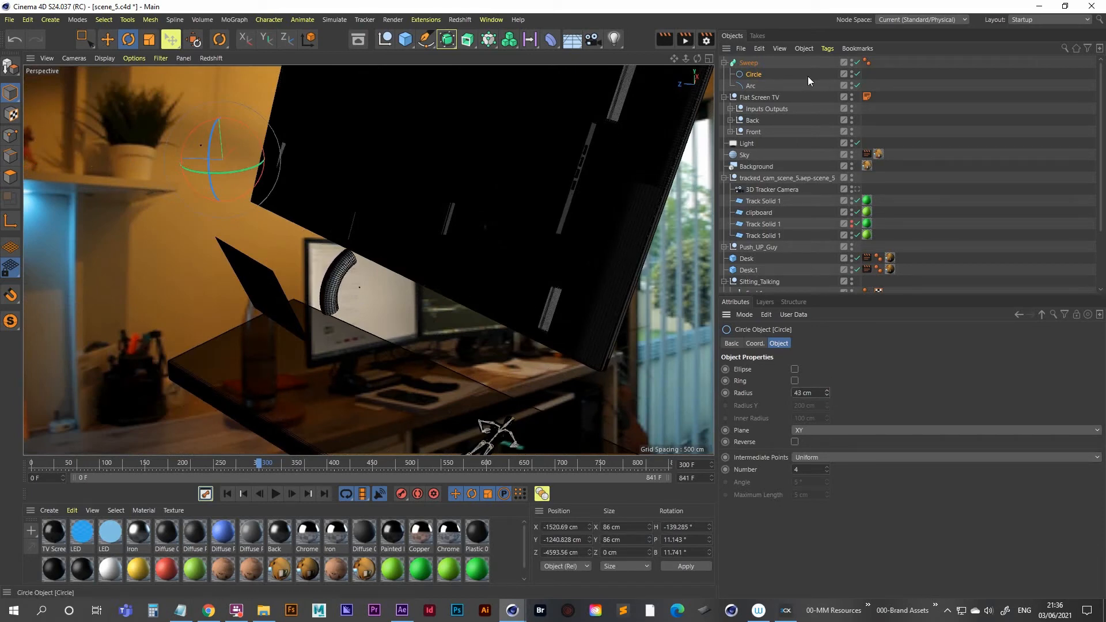
left_click(856, 189)
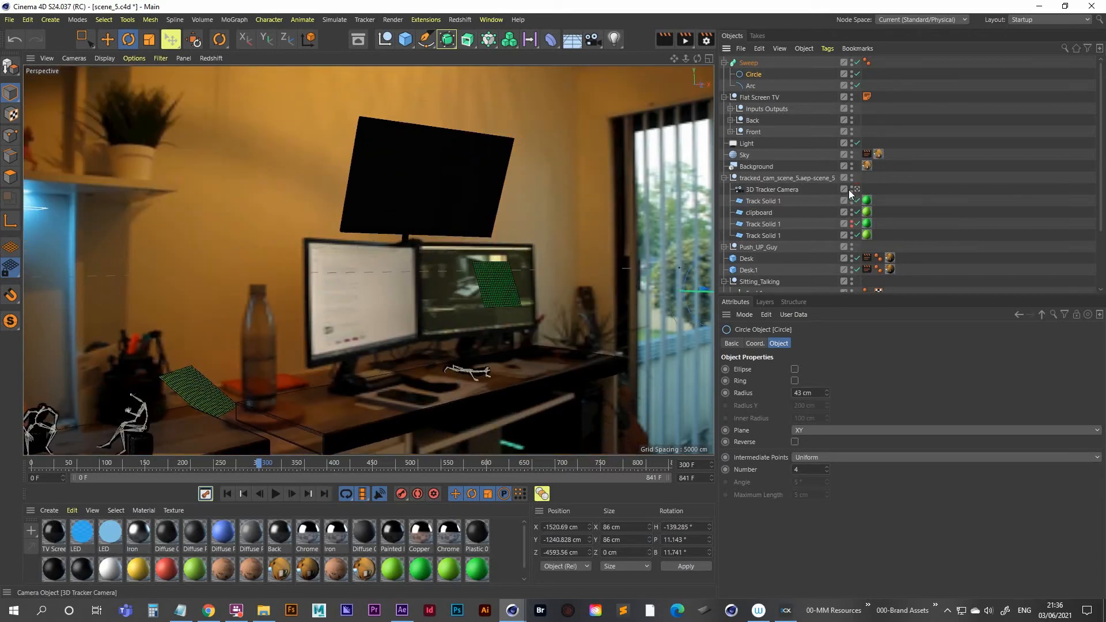
- Leave the tracker camera and move the Sweep under one end of the TV, at about X -4955, Y 840, Z -3099 cm
left_click(748, 62)
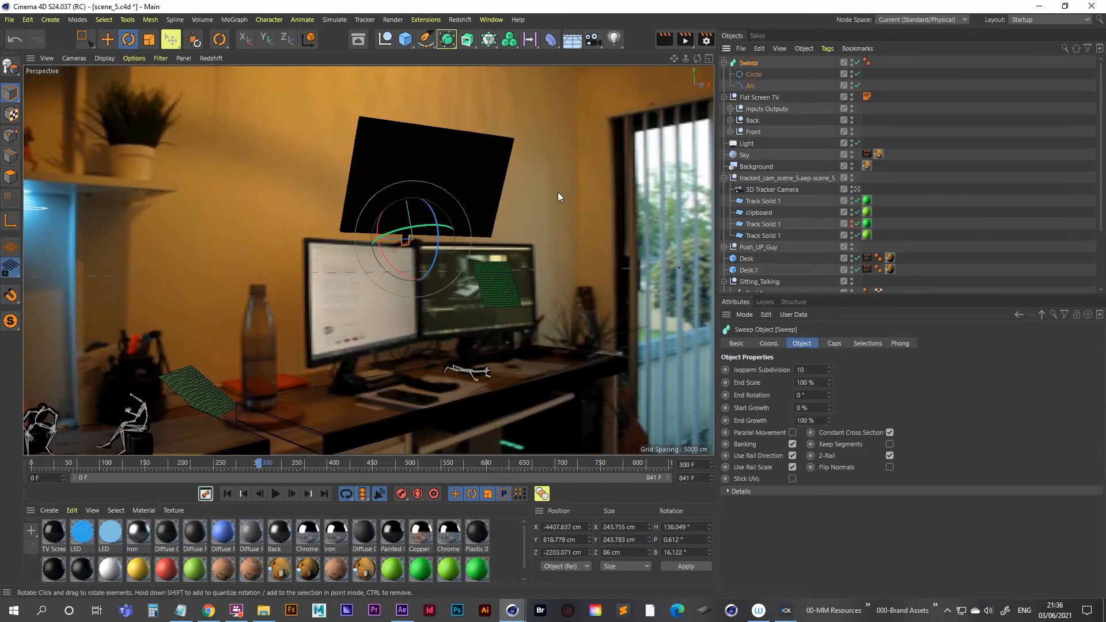
left_click(857, 189)
key("s")
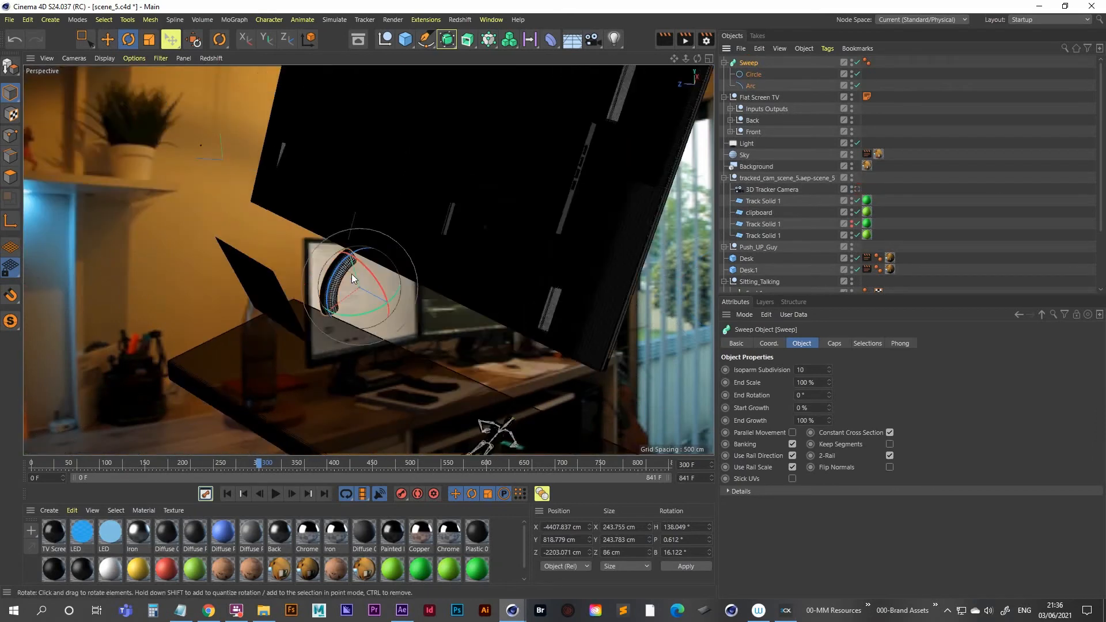
left_click_drag(351, 274, 401, 275, "alt")
key("space")
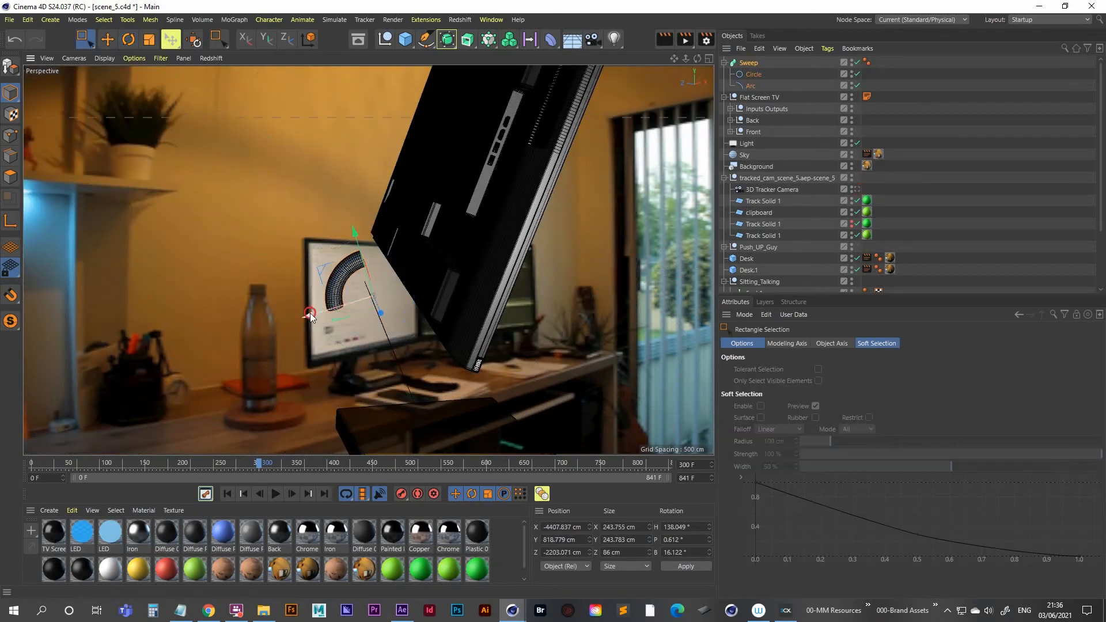
left_click_drag(309, 315, 398, 232)
left_click_drag(410, 278, 503, 282, "alt")
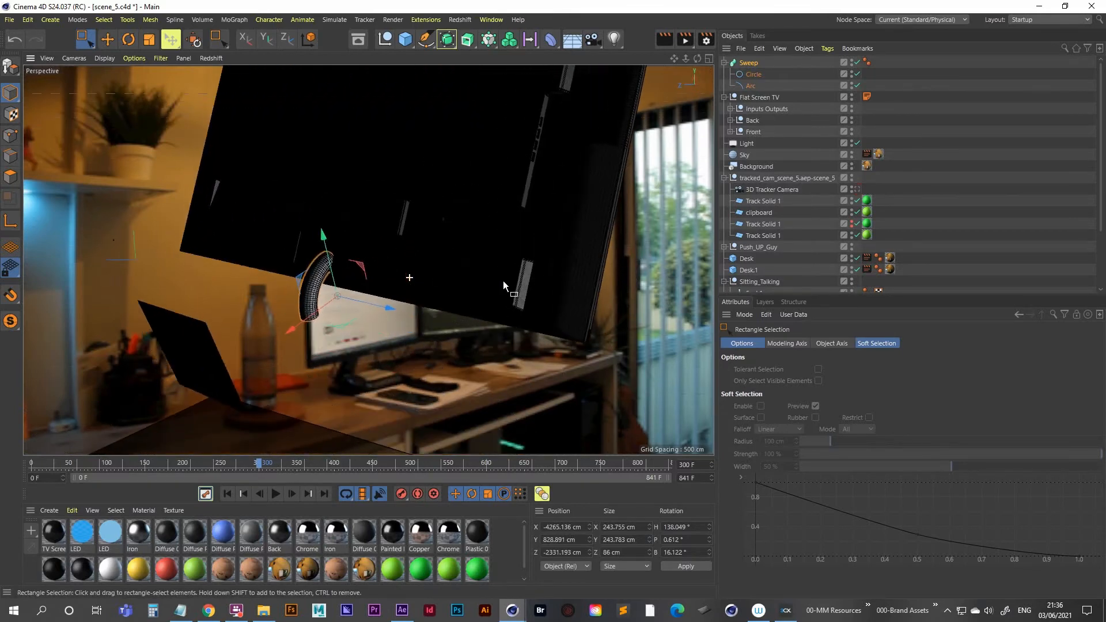
left_click_drag(400, 314, 596, 353)
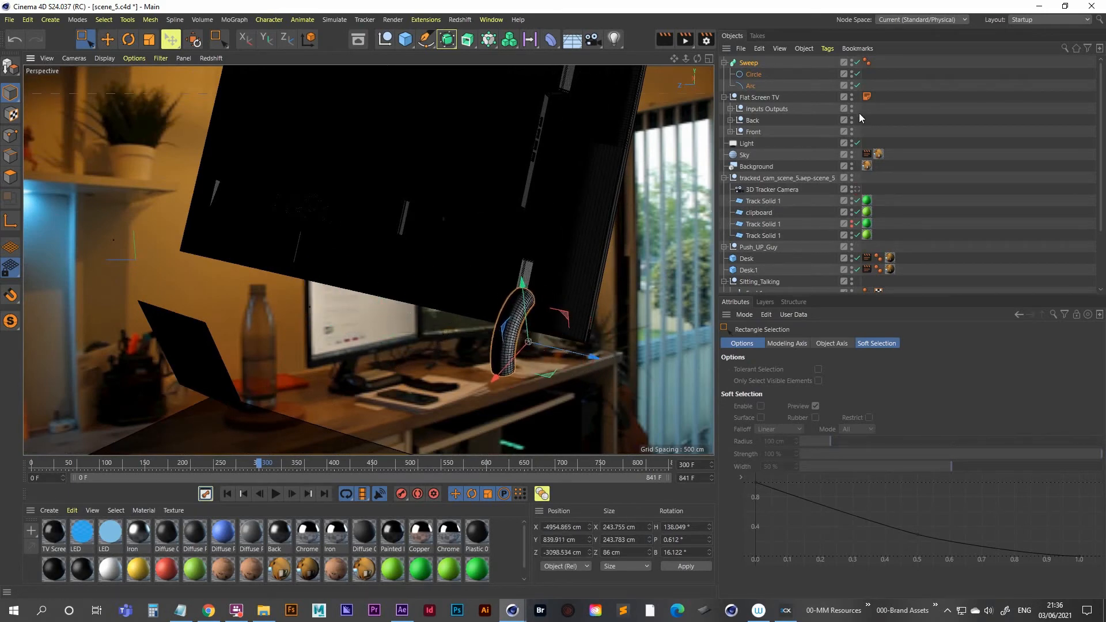
- In the tracker camera view, duplicate the Sweep and place the copy under the TV's opposite end, at about X -3469, Y 816, Z -1445 cm
key("h")
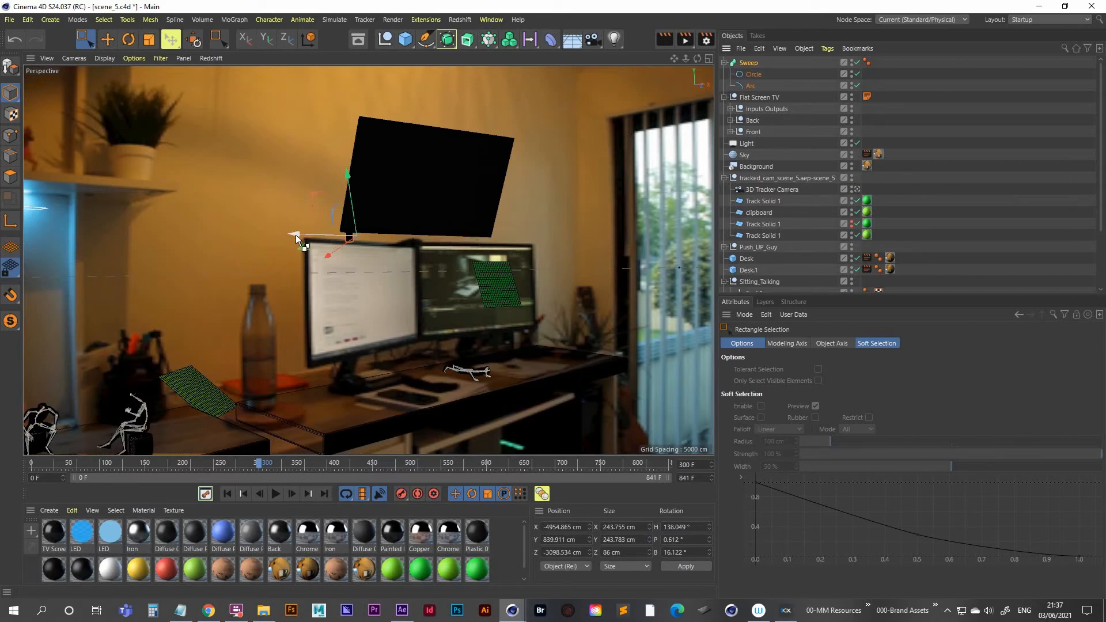
left_click_drag(296, 234, 429, 242)
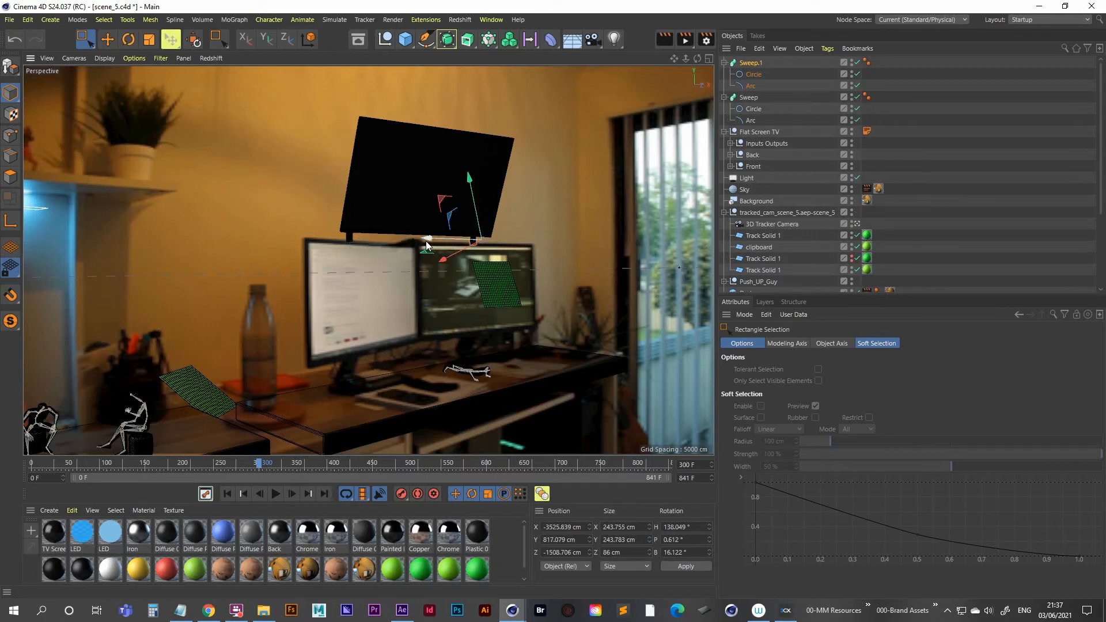
left_click_drag(429, 241, 431, 242)
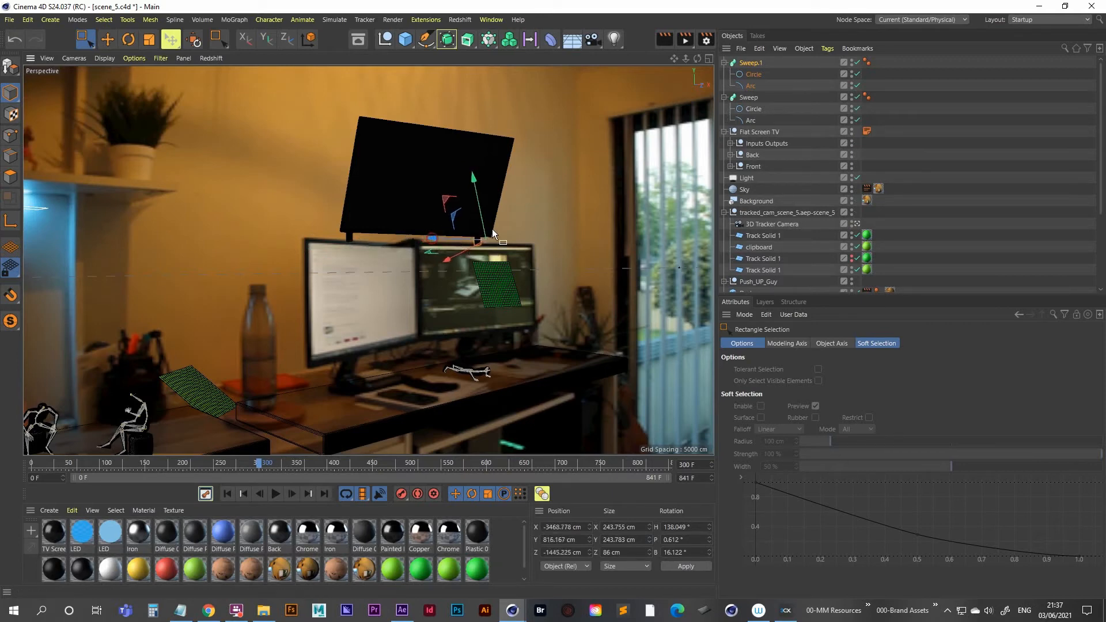
- Render the view at frame 386 and examine both Sweep supports beneath the TV
left_click(750, 98)
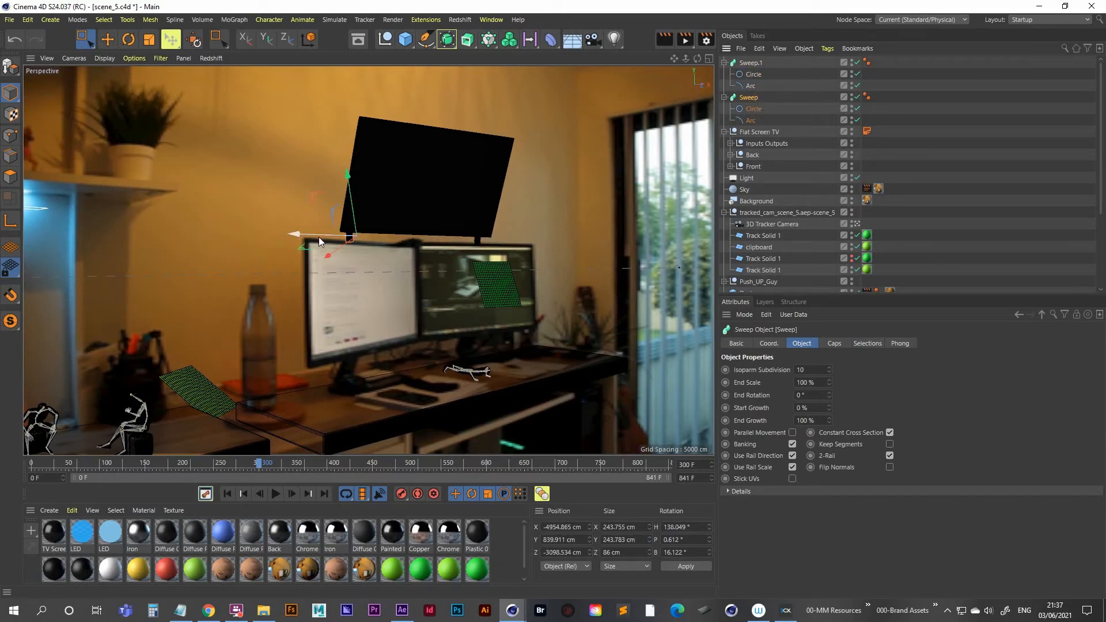
left_click_drag(258, 462, 326, 455)
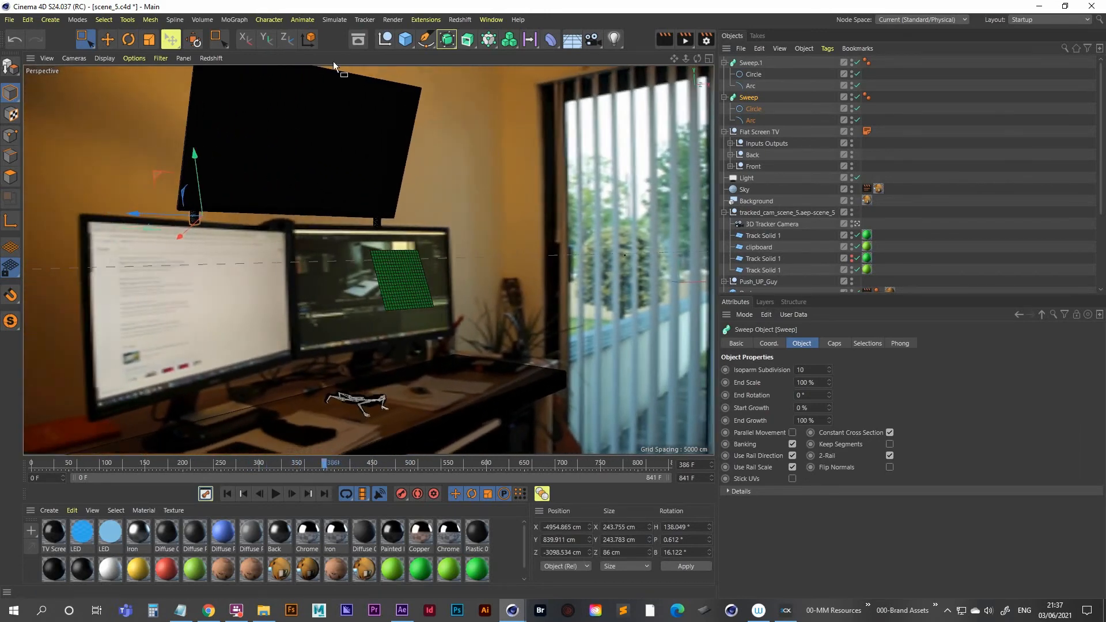
left_click(663, 38)
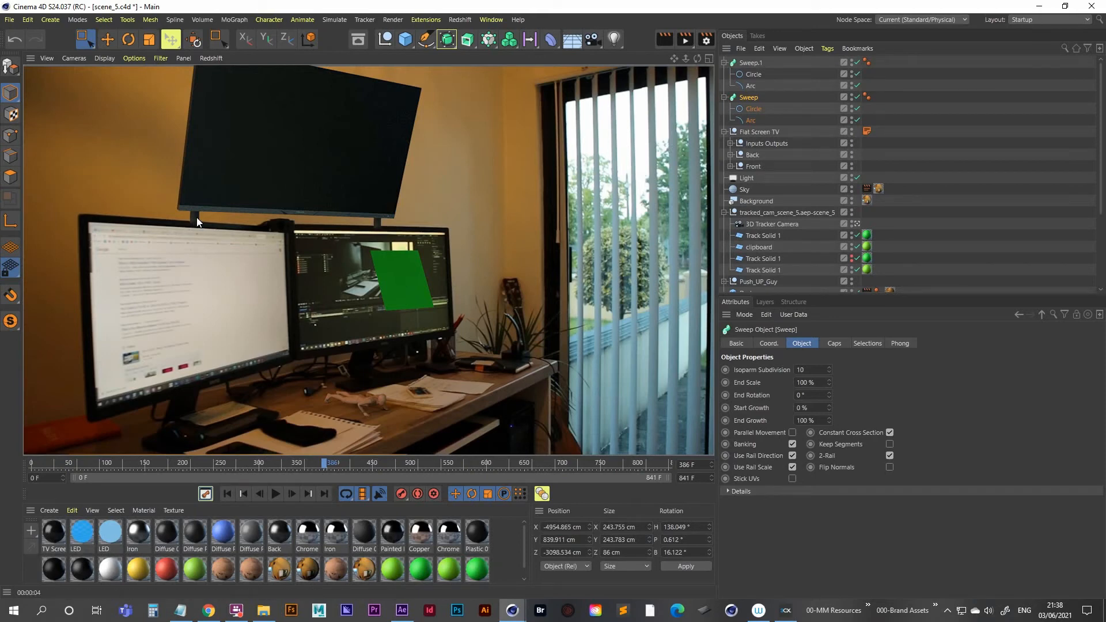
left_click(750, 63)
left_click(749, 99)
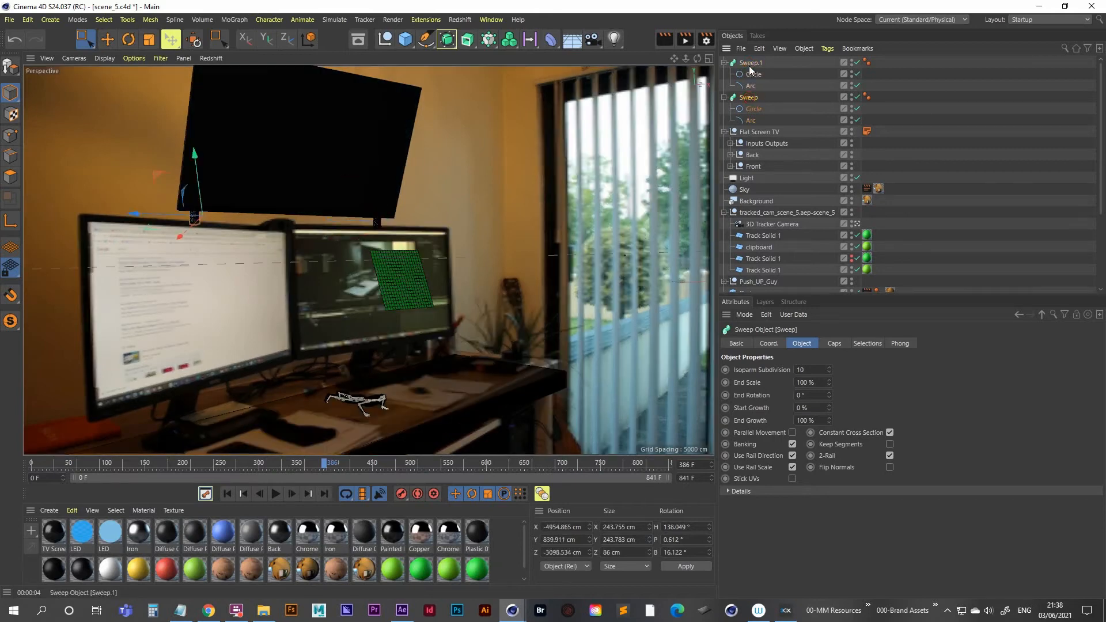
left_click(750, 63)
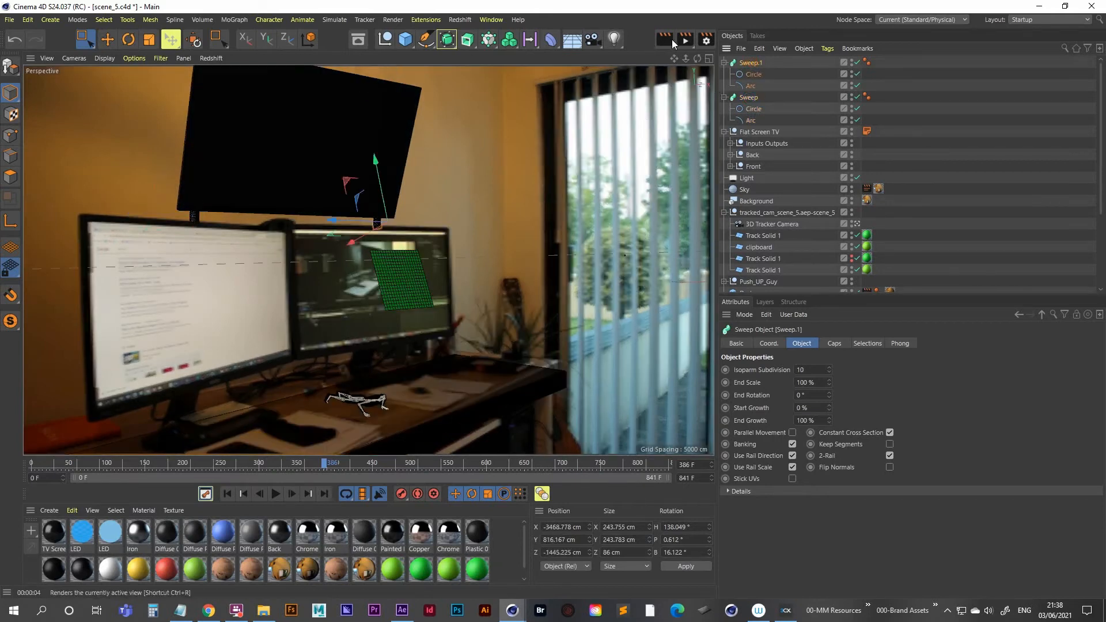
left_click(671, 41)
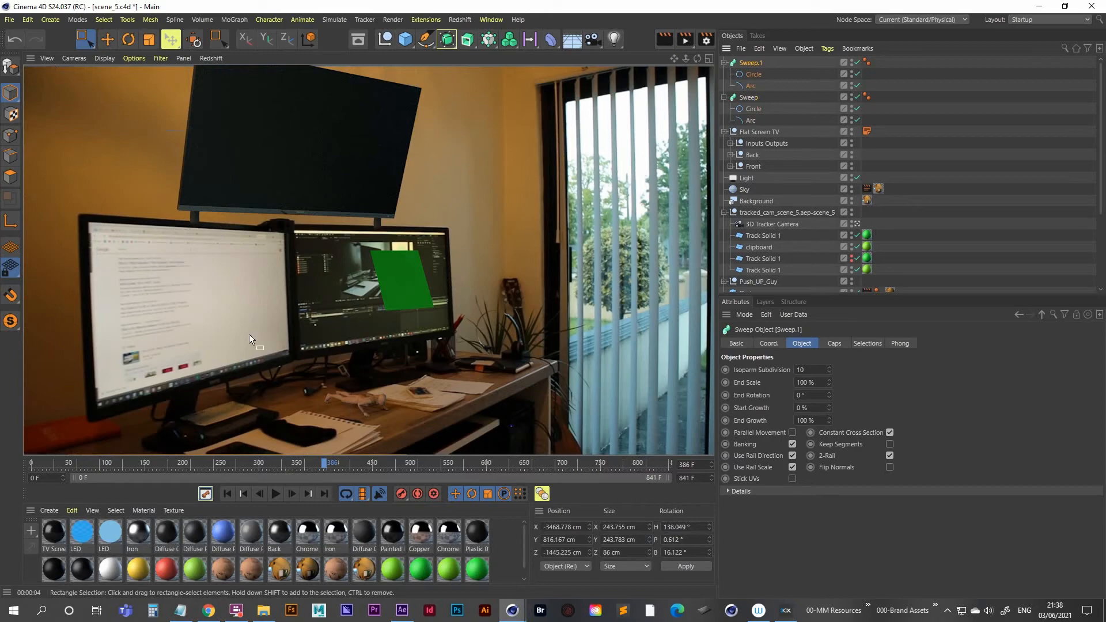
- Select both Sweeps at frame 383, switch to world coordinates and lower them to about Y 767 cm
left_click_drag(323, 463, 178, 428)
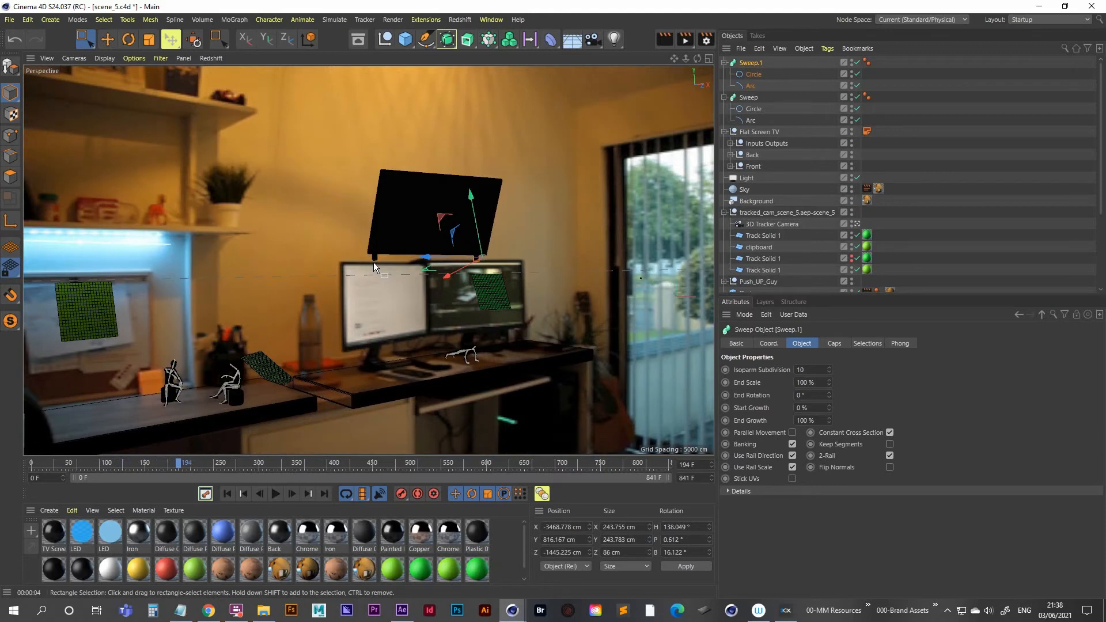
left_click(185, 463)
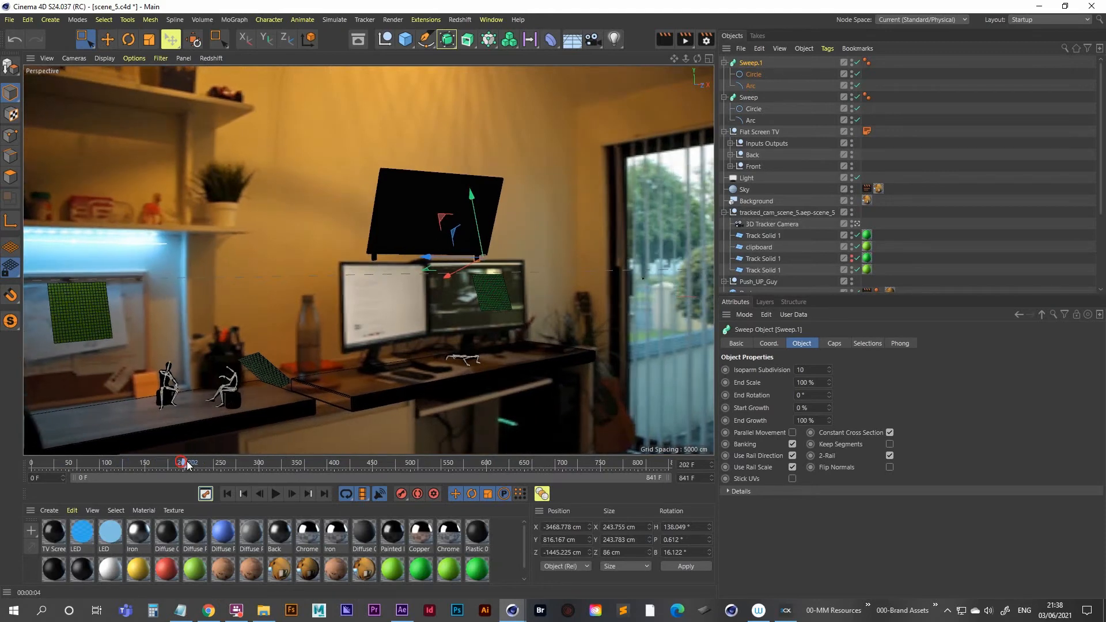
left_click_drag(187, 464, 321, 452)
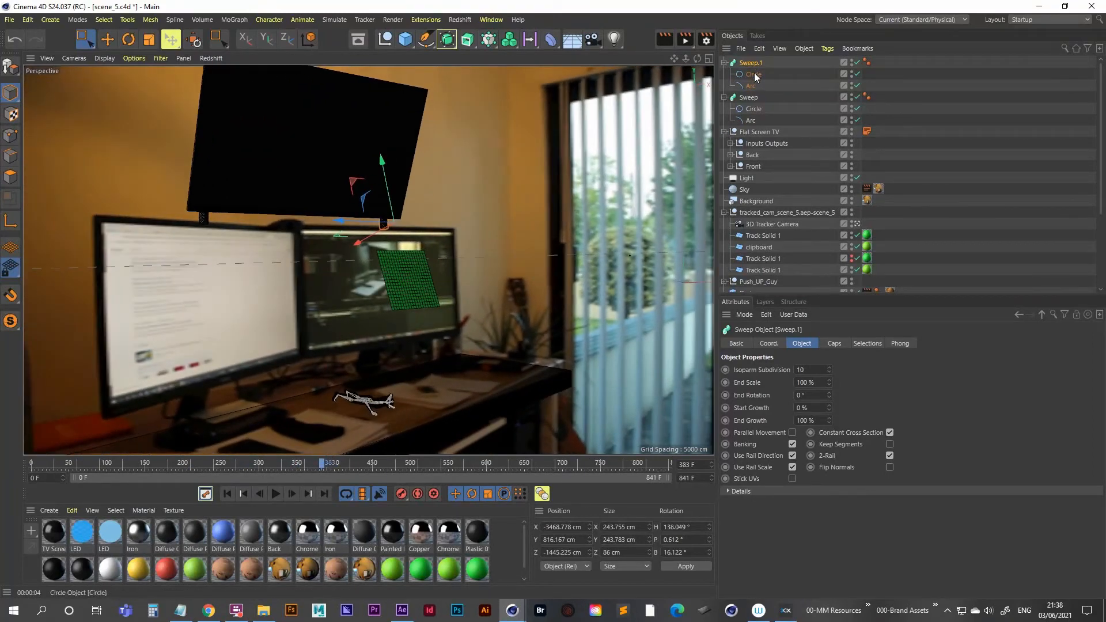
left_click(749, 97, "ctrl")
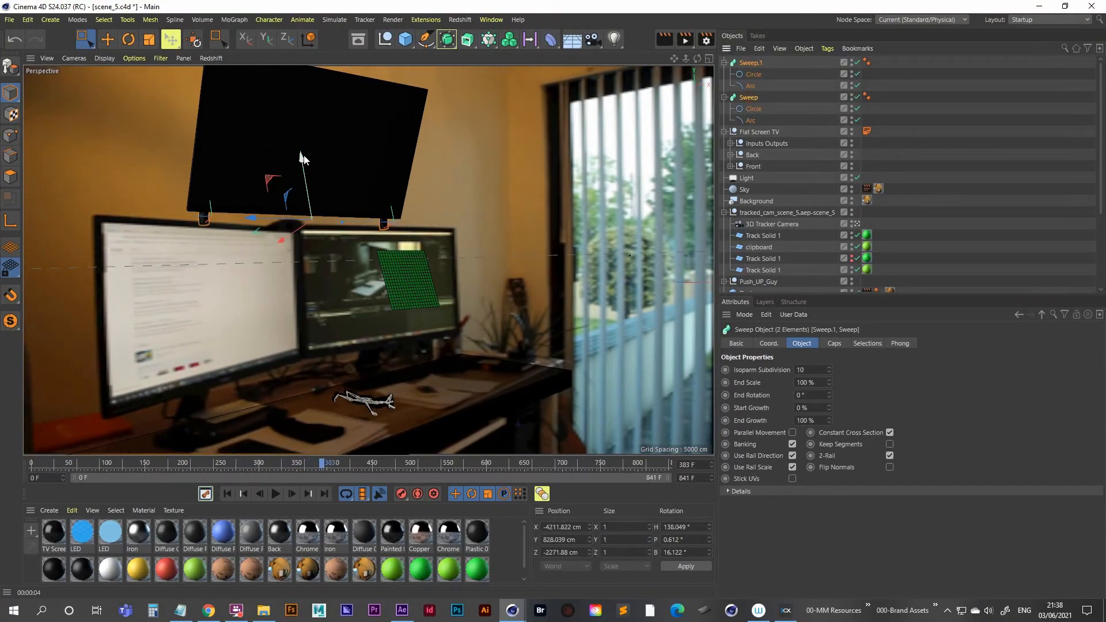
left_click(311, 40)
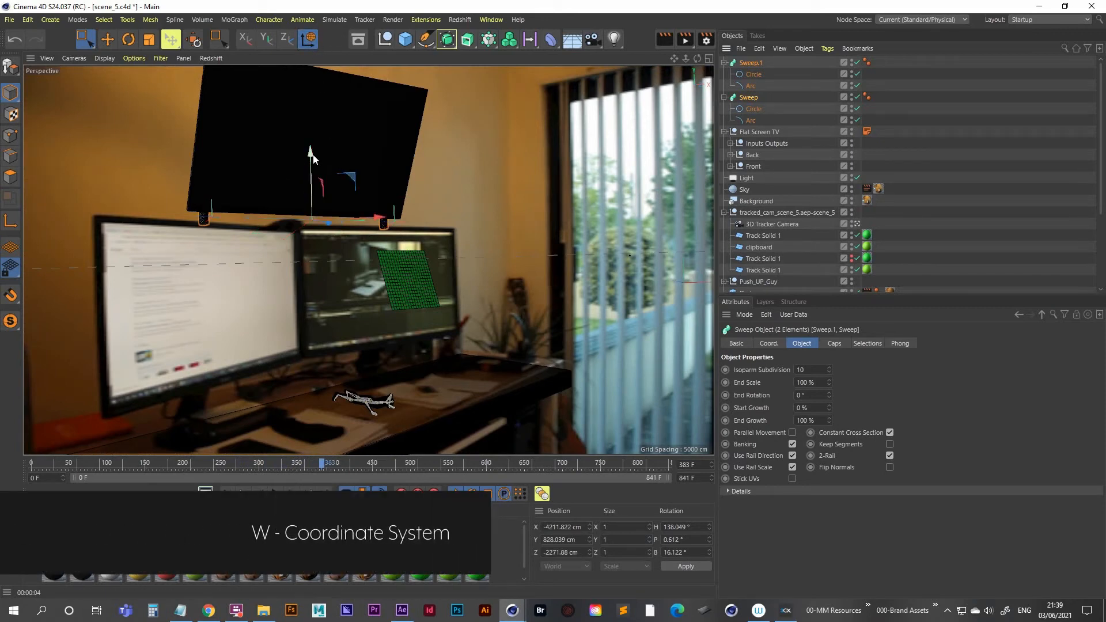
left_click_drag(313, 158, 311, 161)
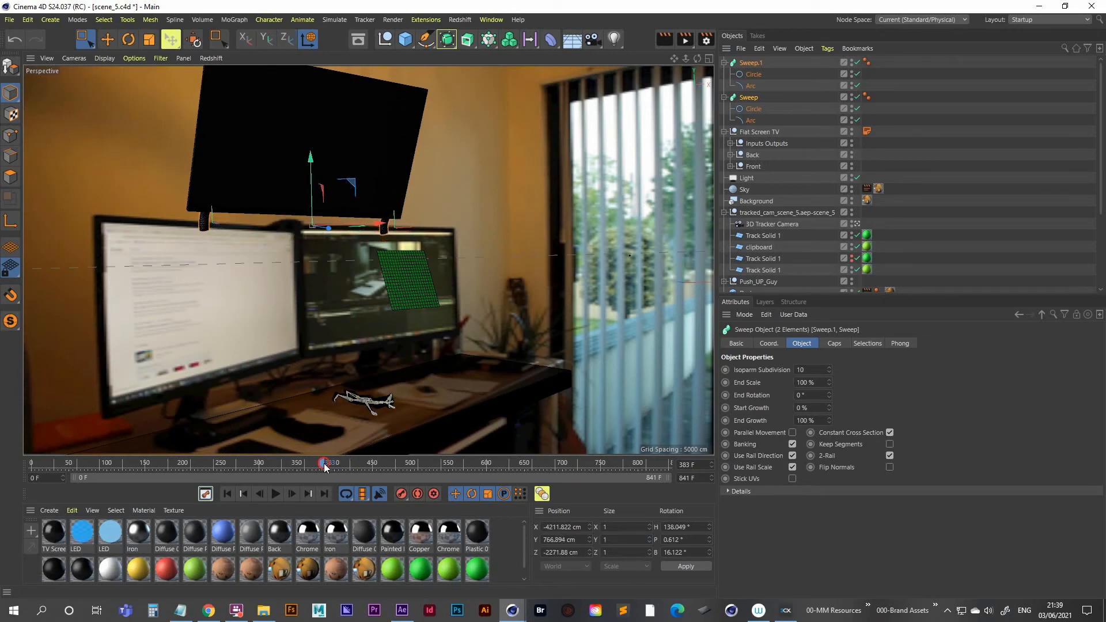
- Deselect the Sweeps and render the view at frame 0 to check the supports
left_click_drag(324, 467, 1, 464)
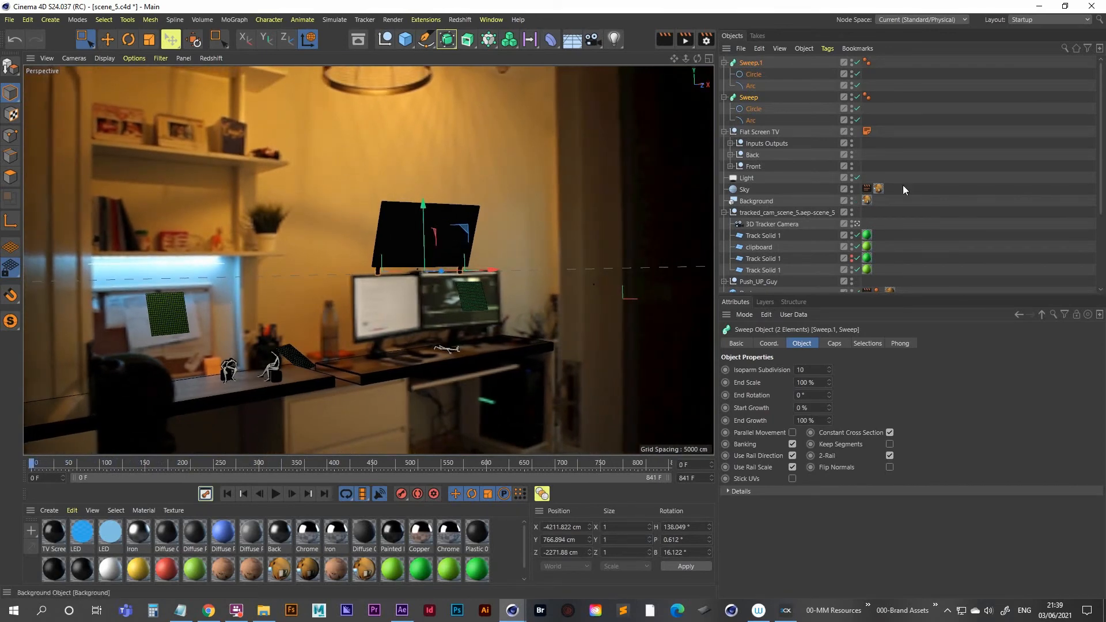
left_click(474, 284)
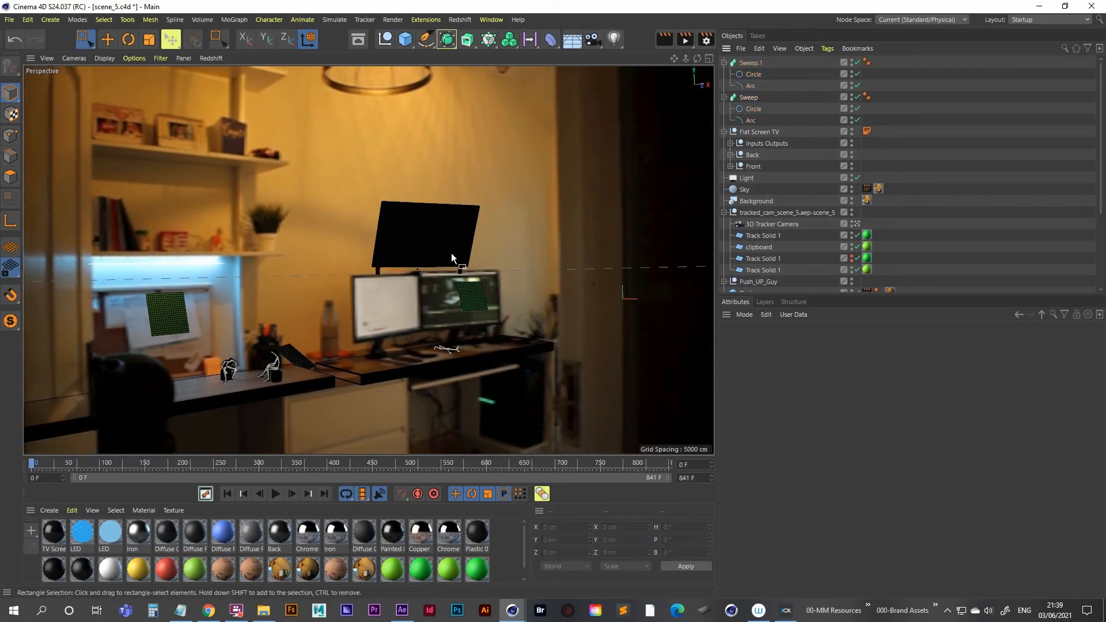
left_click(664, 39)
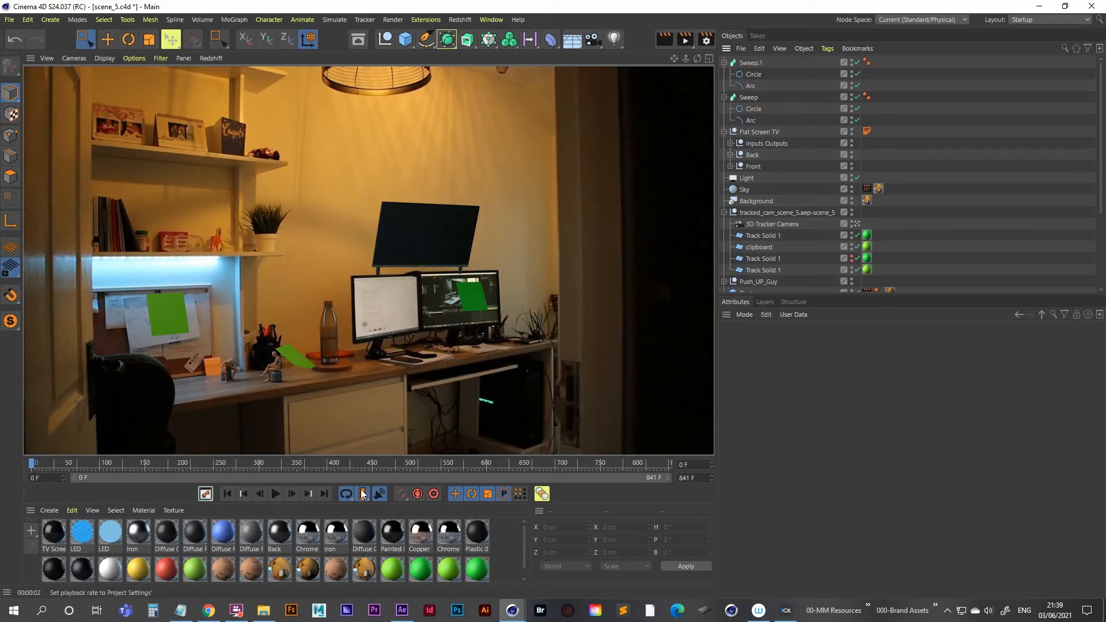
- Play the start of the animation and render frame 122 to examine where the supports meet the monitors
left_click(276, 494)
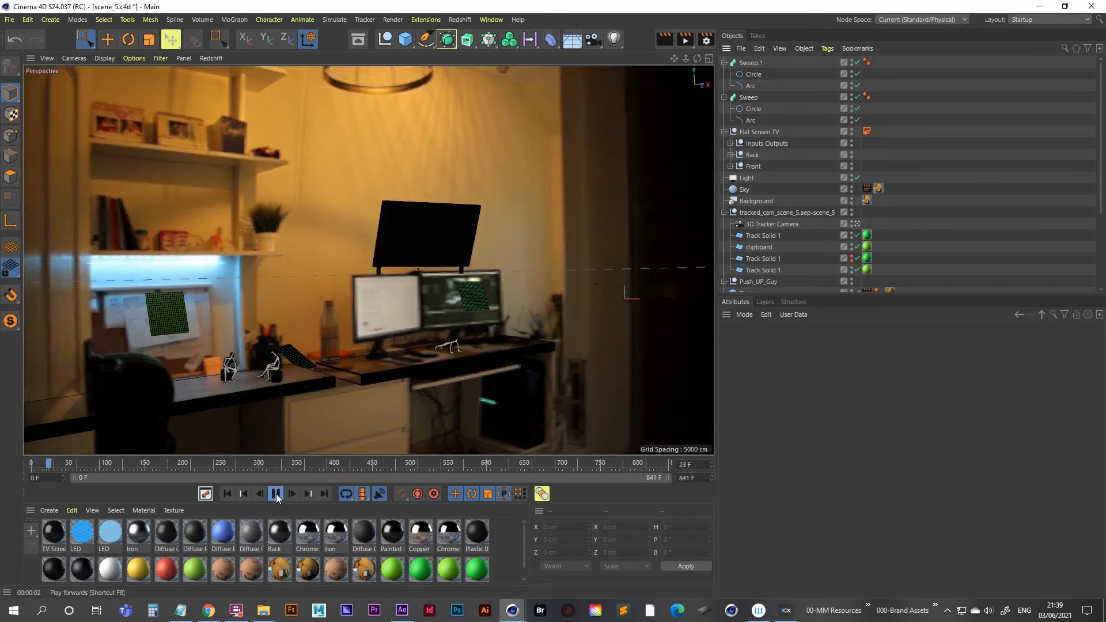
left_click(276, 493)
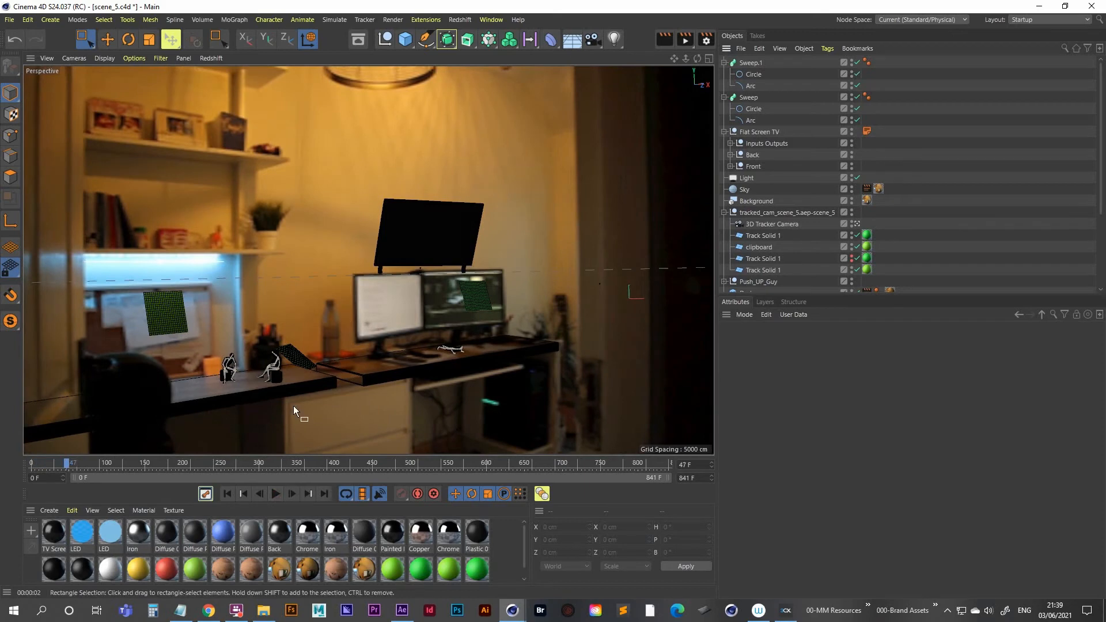
left_click_drag(90, 470, 124, 467)
key("ctrl+r")
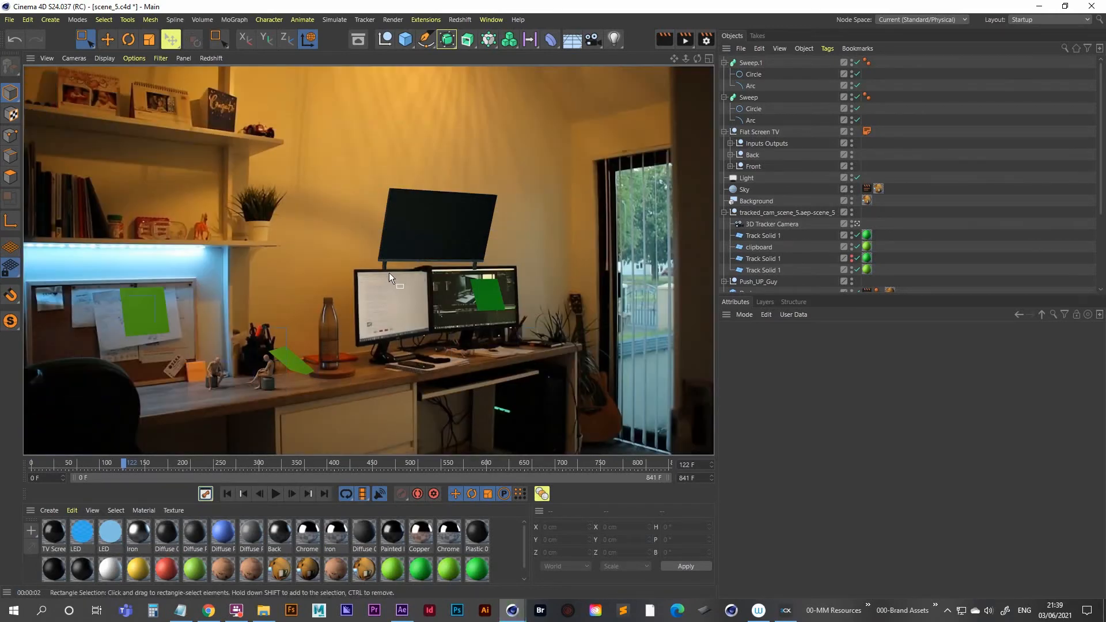
- Select both Sweeps at frame 0 and lower them along the world Y axis to about 726 cm
left_click_drag(125, 464, 19, 466)
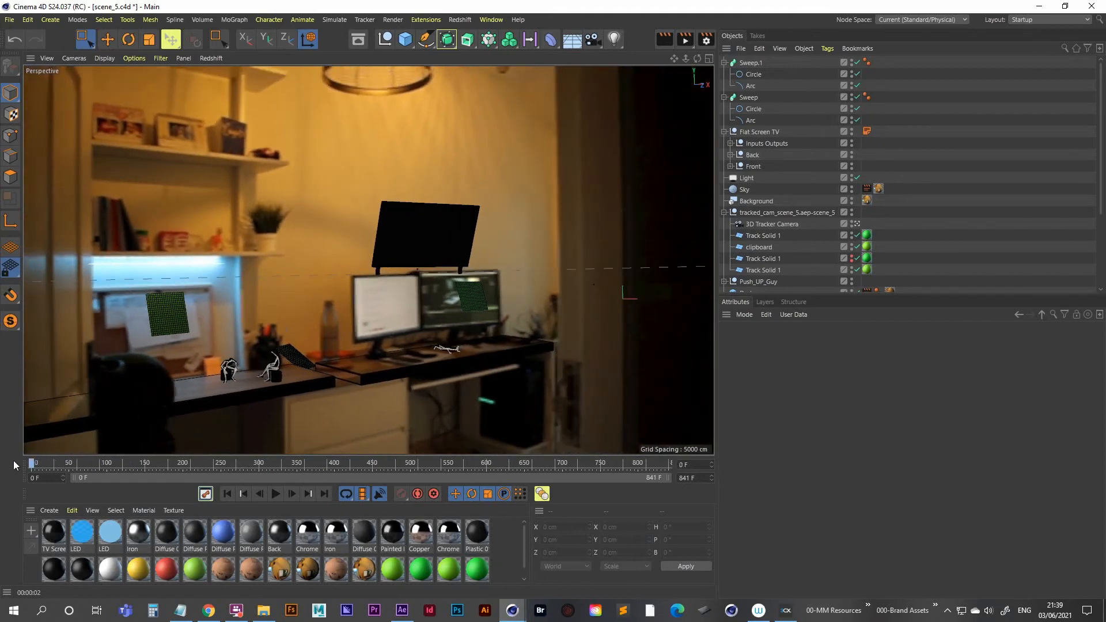
left_click(751, 62)
left_click(748, 98, "ctrl")
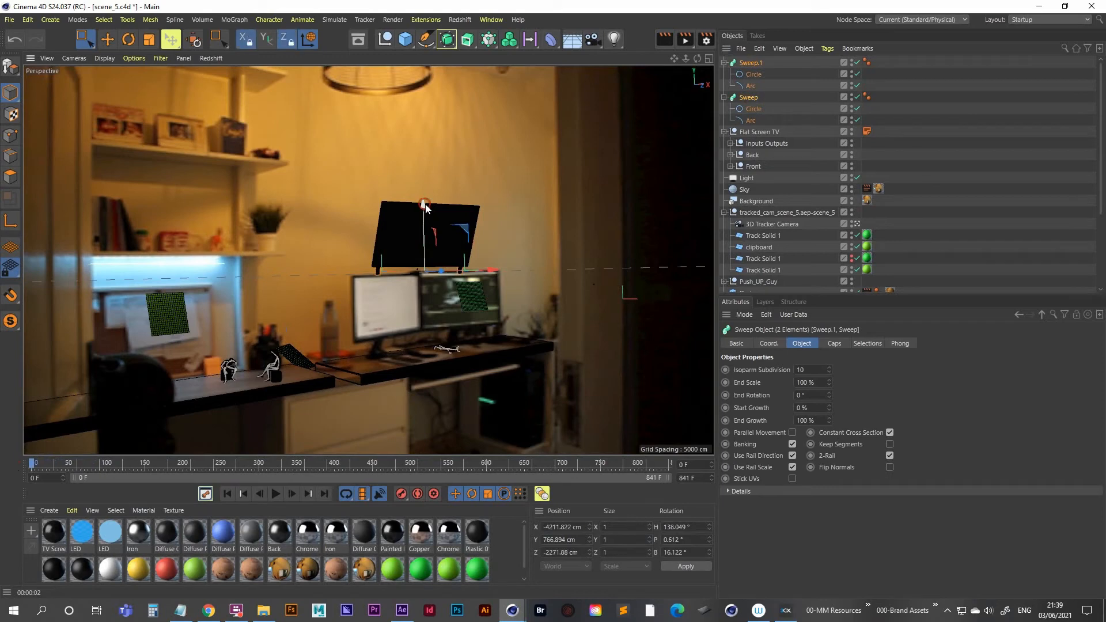
left_click_drag(426, 209, 426, 209)
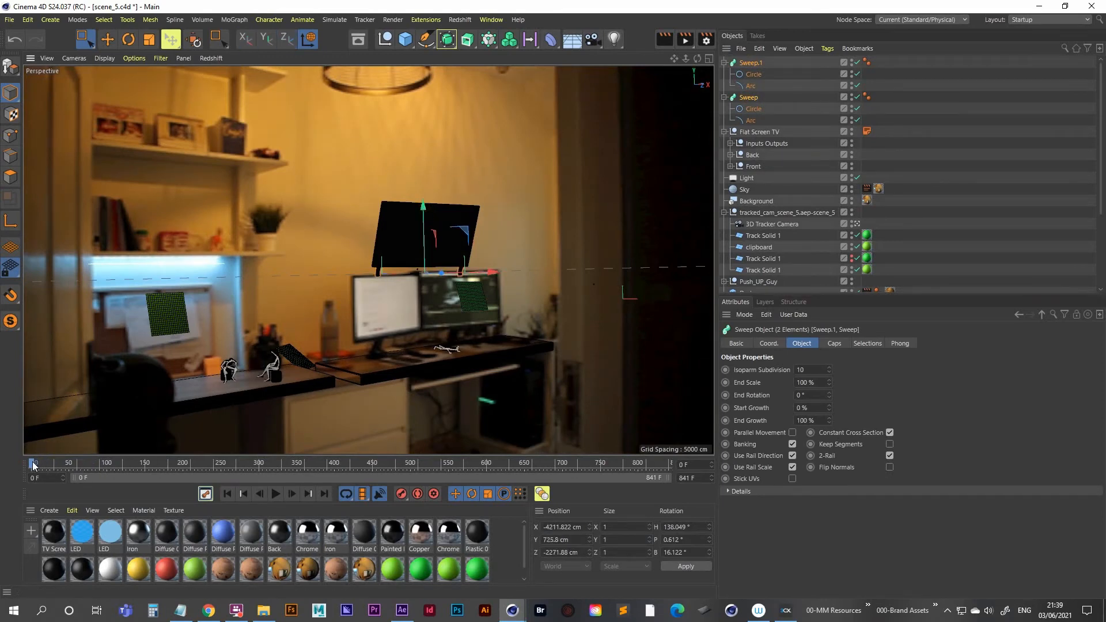
- At frame 367, select only Sweep.1 in the top view and move it inward along its own Z axis to about X -3608, Z -1600 cm
left_click_drag(33, 464, 310, 452)
middle_click(350, 288)
middle_click(503, 182)
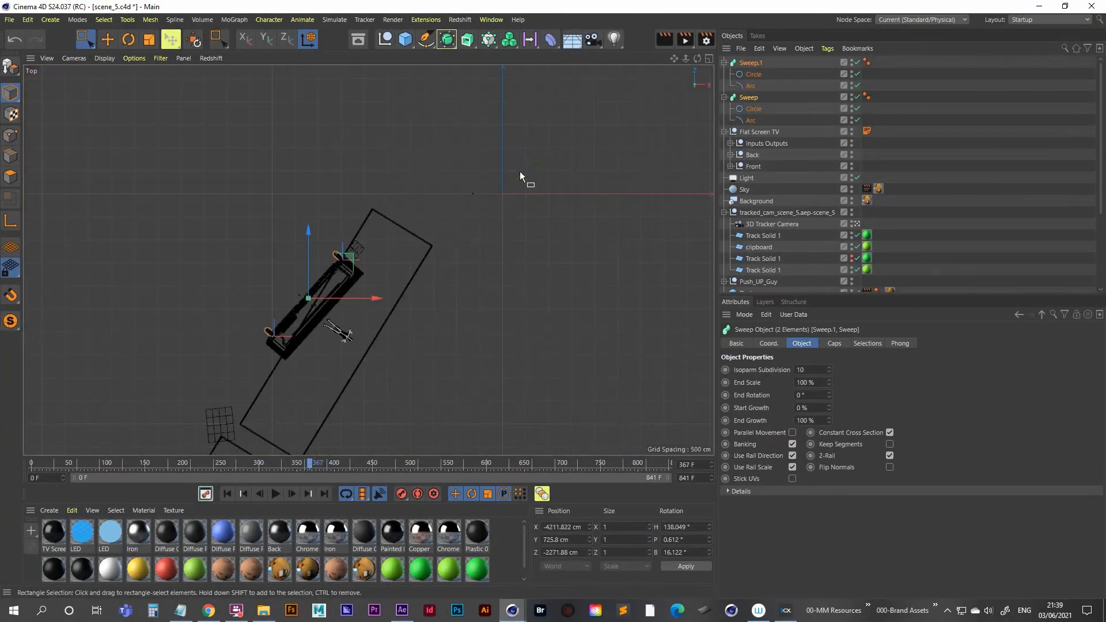
scroll(348, 269, "up", 10)
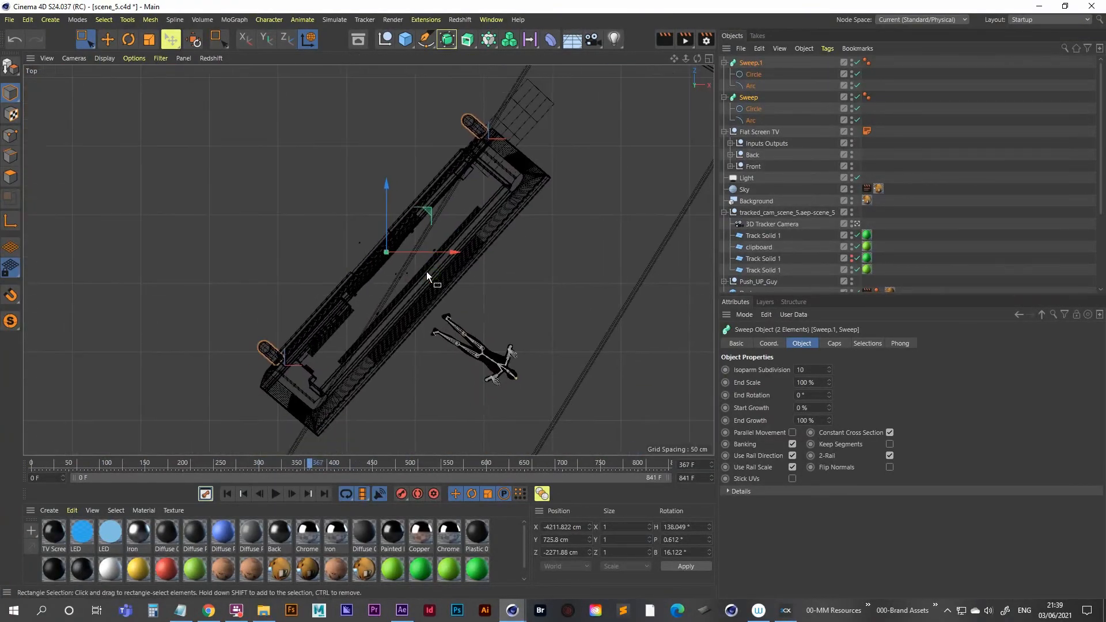
left_click(748, 97)
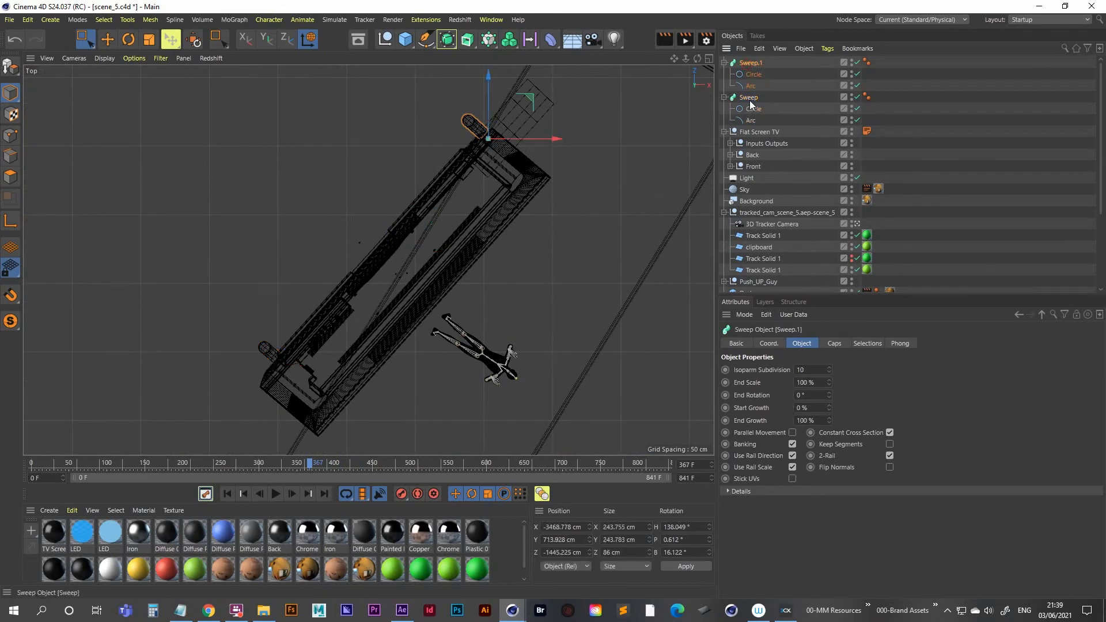
left_click(748, 62)
key("w")
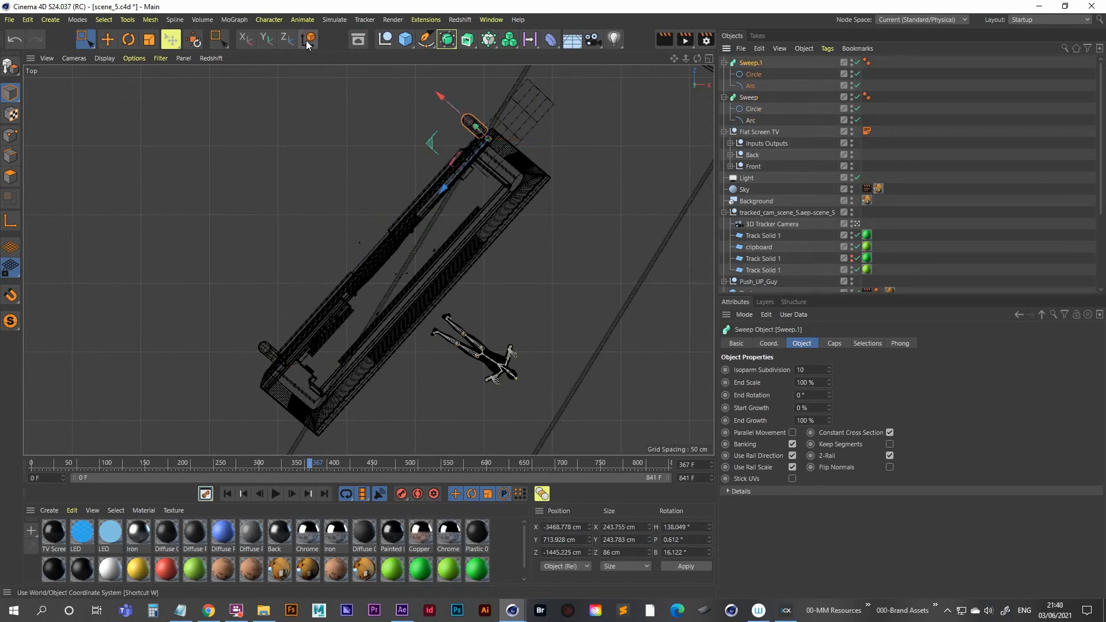
left_click_drag(444, 186, 428, 210)
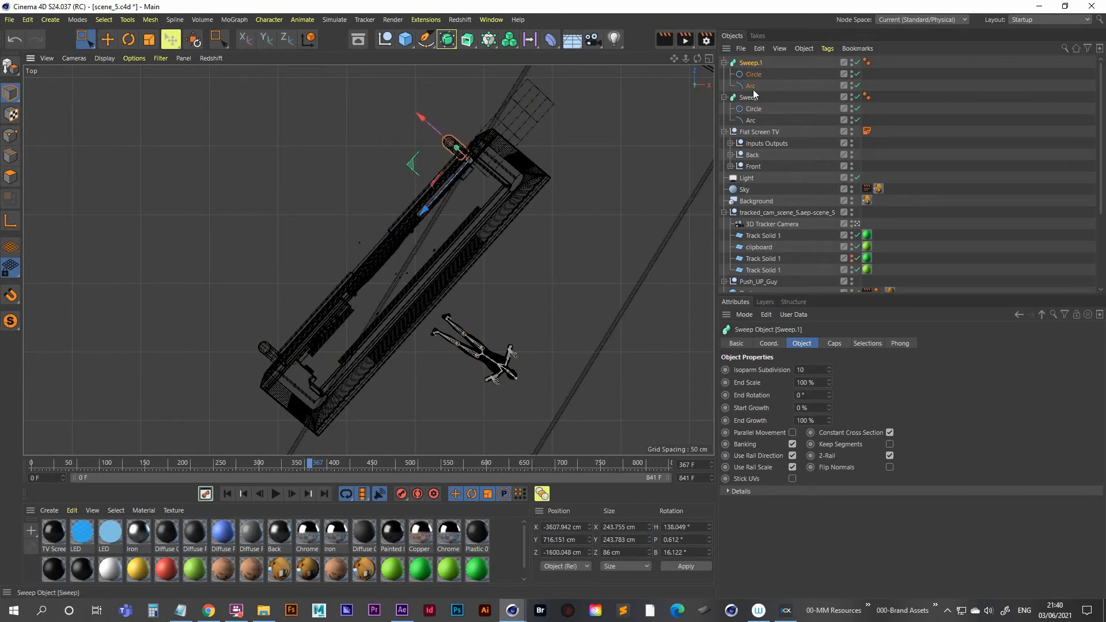
- Select the other Sweep and nudge it inward along the TV to about X -4941, Z -3083 cm
left_click(267, 352)
left_click_drag(241, 413, 243, 413)
middle_click(406, 196)
middle_click(194, 142)
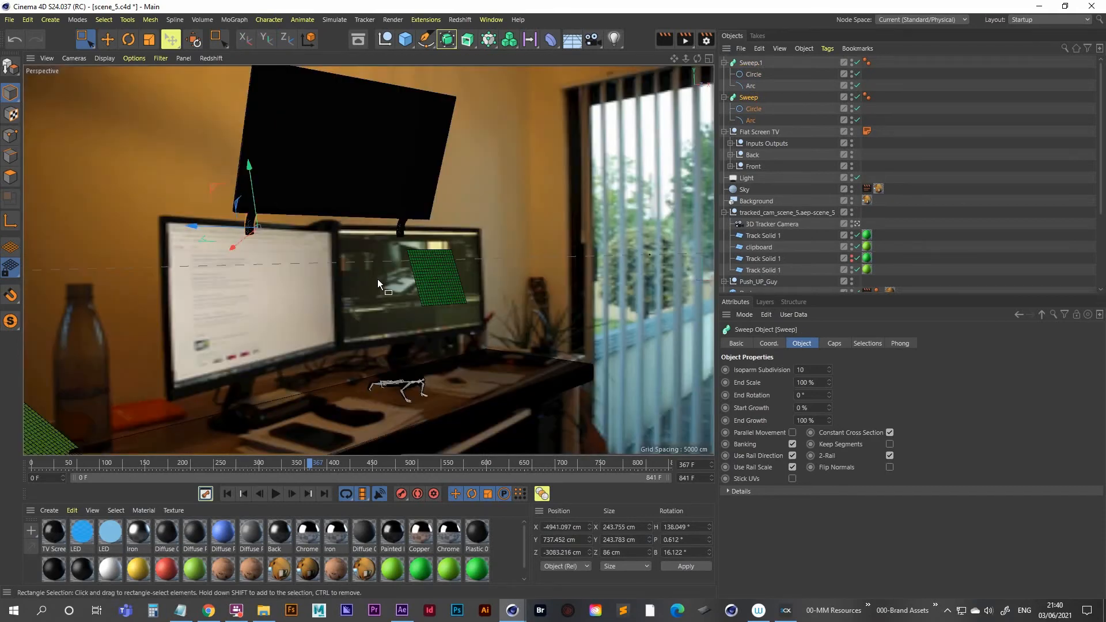
- Deselect everything and scrub the animation through frames 320, 367 and 169 to check how the supports sit on the monitors
left_click_drag(305, 465, 274, 466)
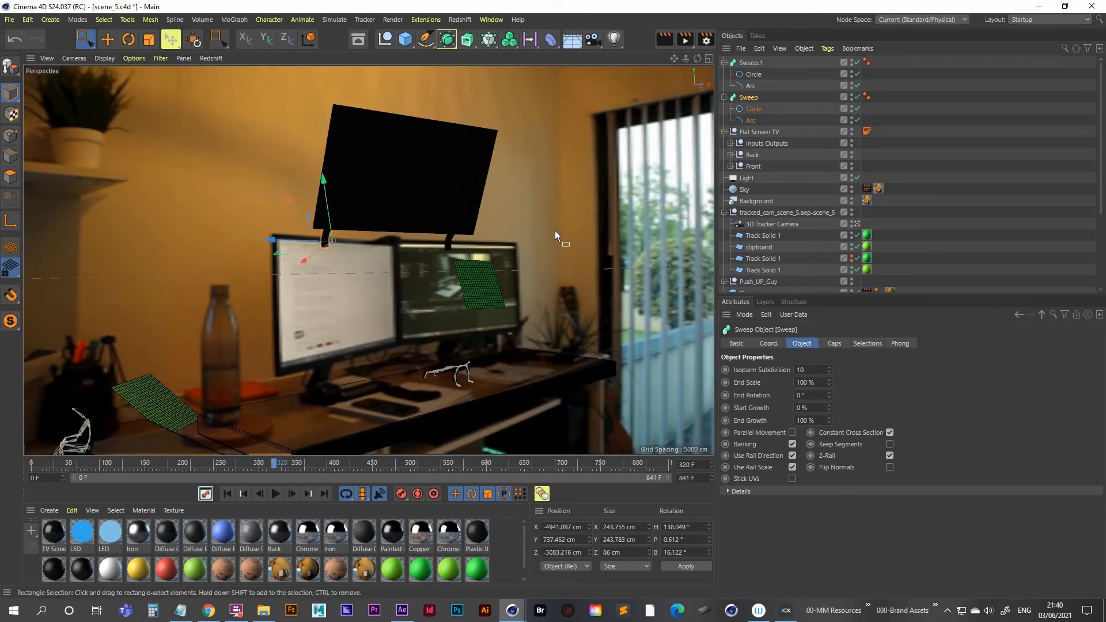
left_click(938, 179)
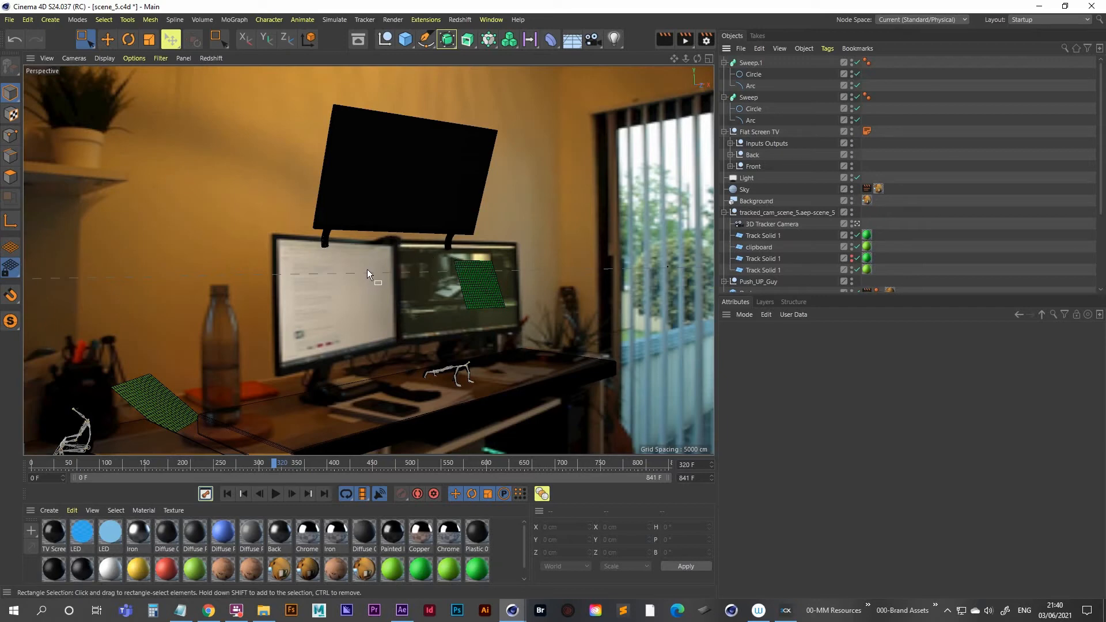
mouse_move(281, 463)
left_mouse_down()
mouse_move(59, 460)
mouse_move(276, 463)
left_mouse_up()
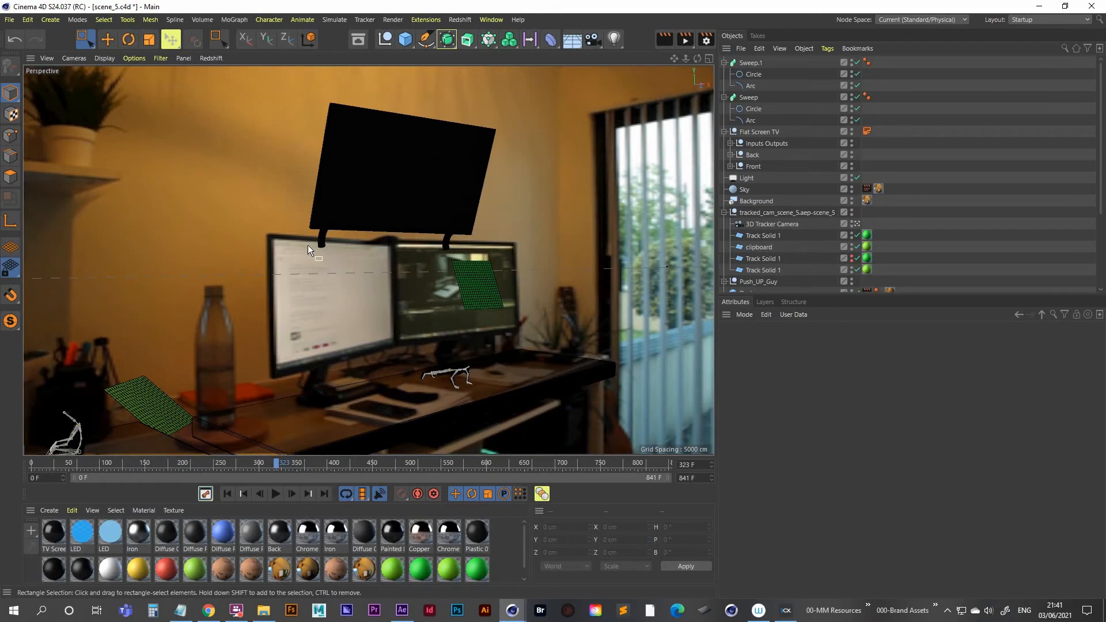
left_click_drag(277, 463, 310, 463)
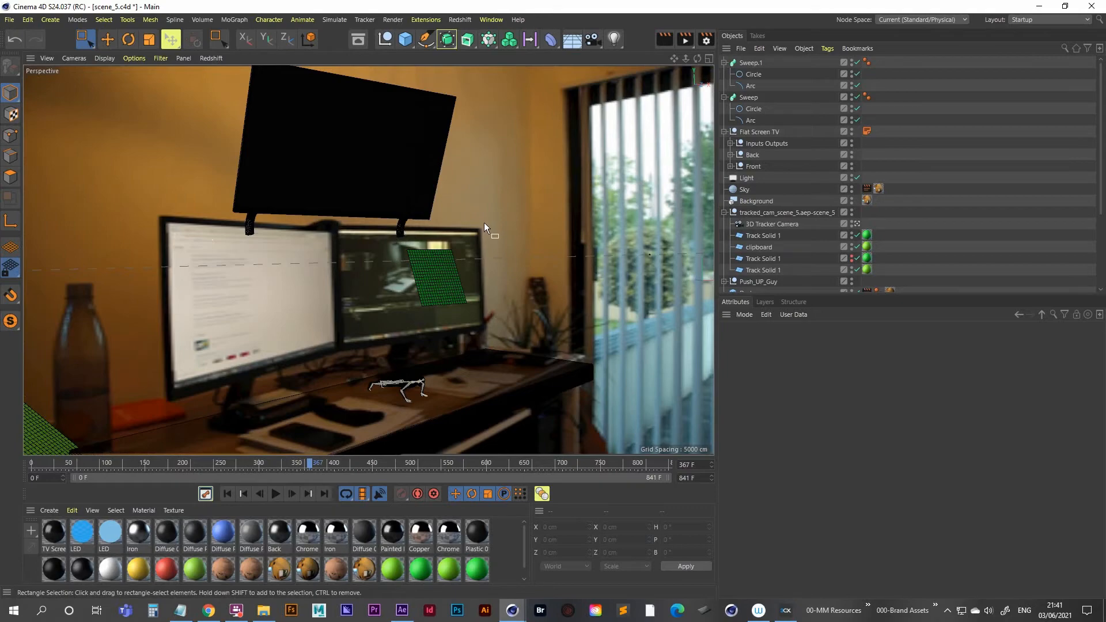
left_click_drag(311, 464, 105, 458)
left_click_drag(60, 451, 159, 456)
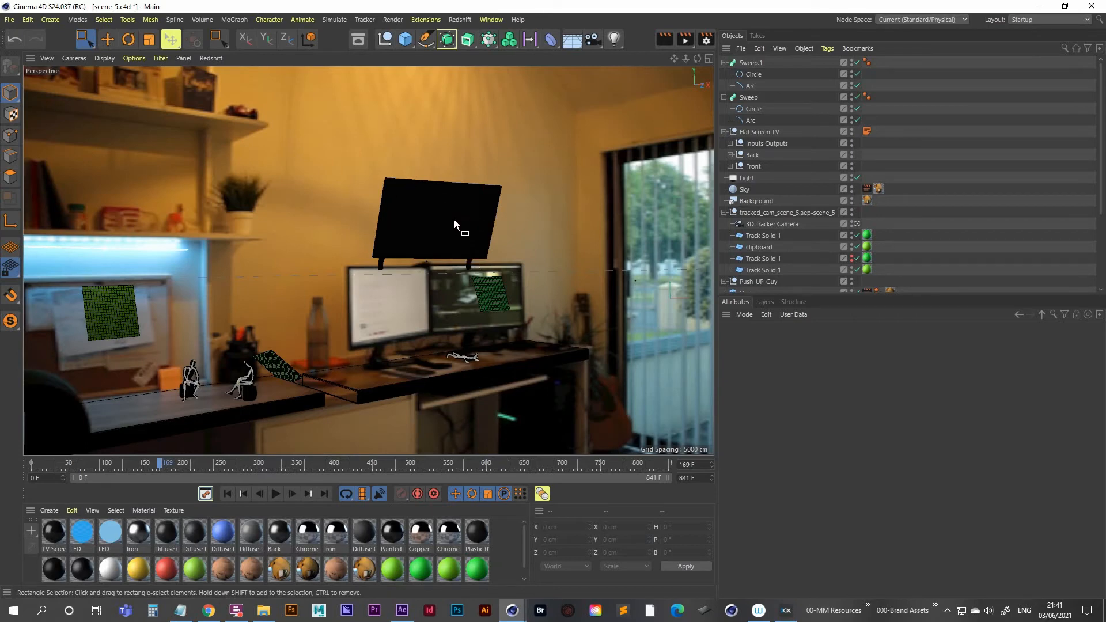
- Create a new project and preview the Talking animation file from the Mixamo folder in 3D Viewer
left_click(9, 22)
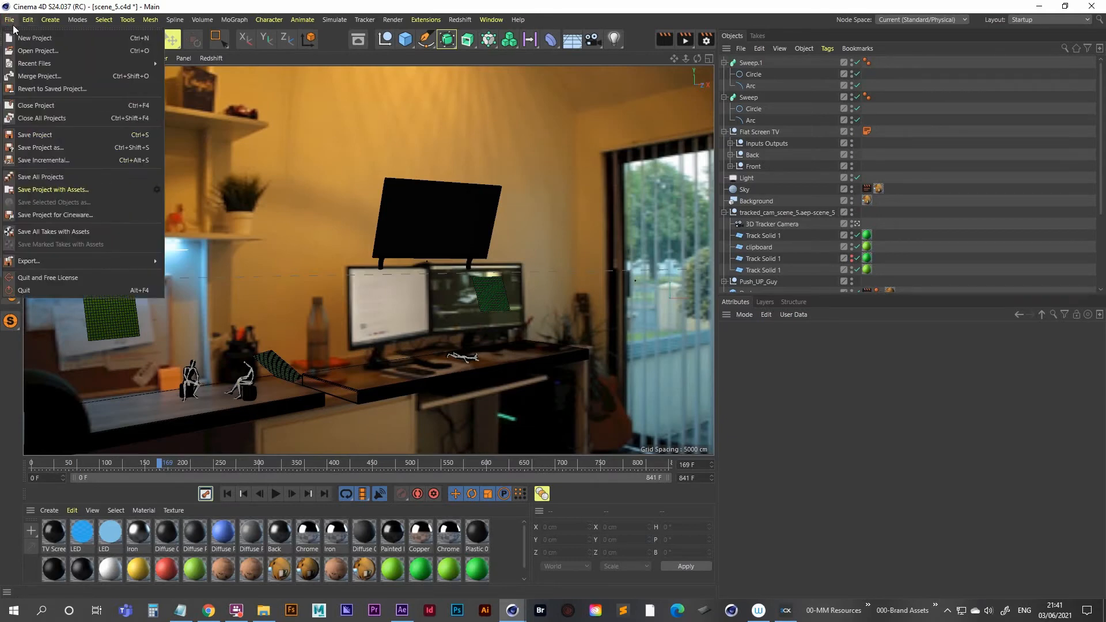
left_click(32, 37)
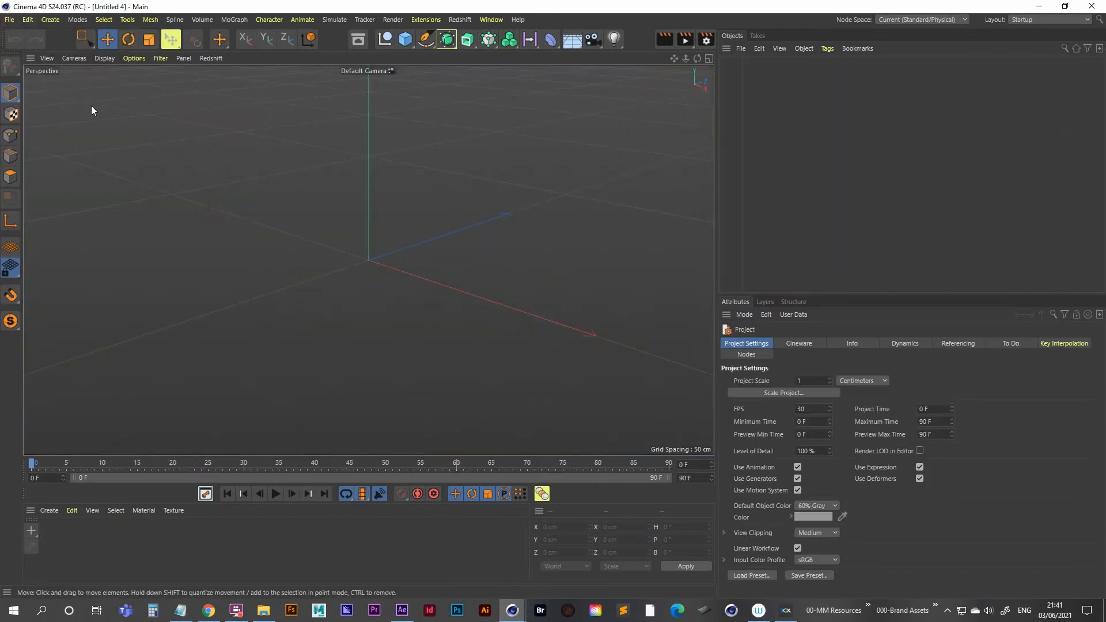
key("alt+Tab")
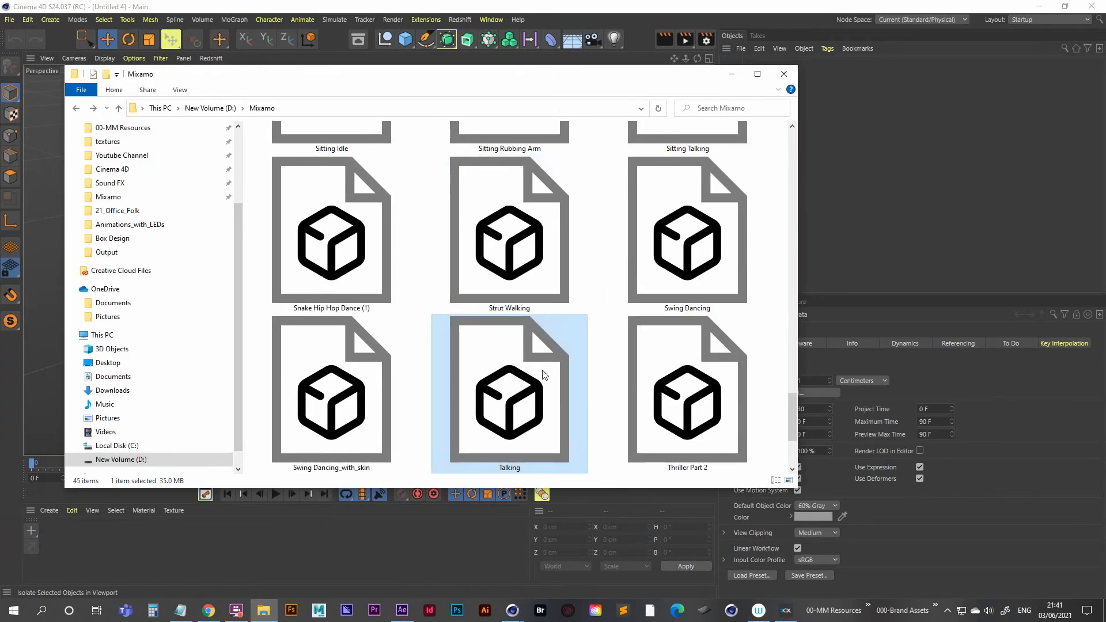
double_click(515, 392)
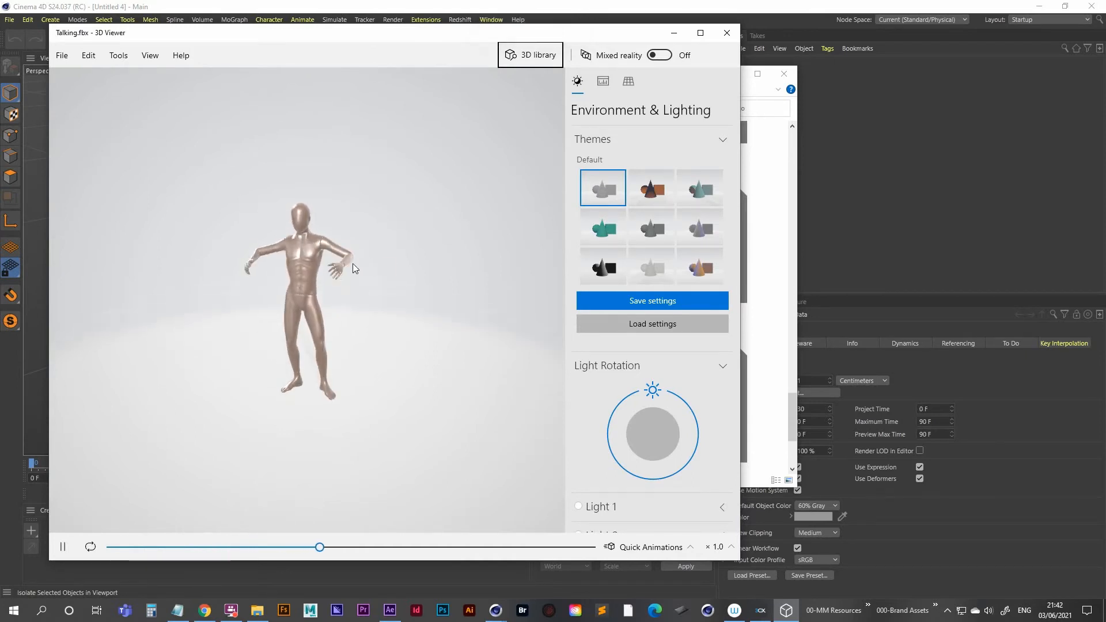
left_click(369, 267)
left_click(618, 35)
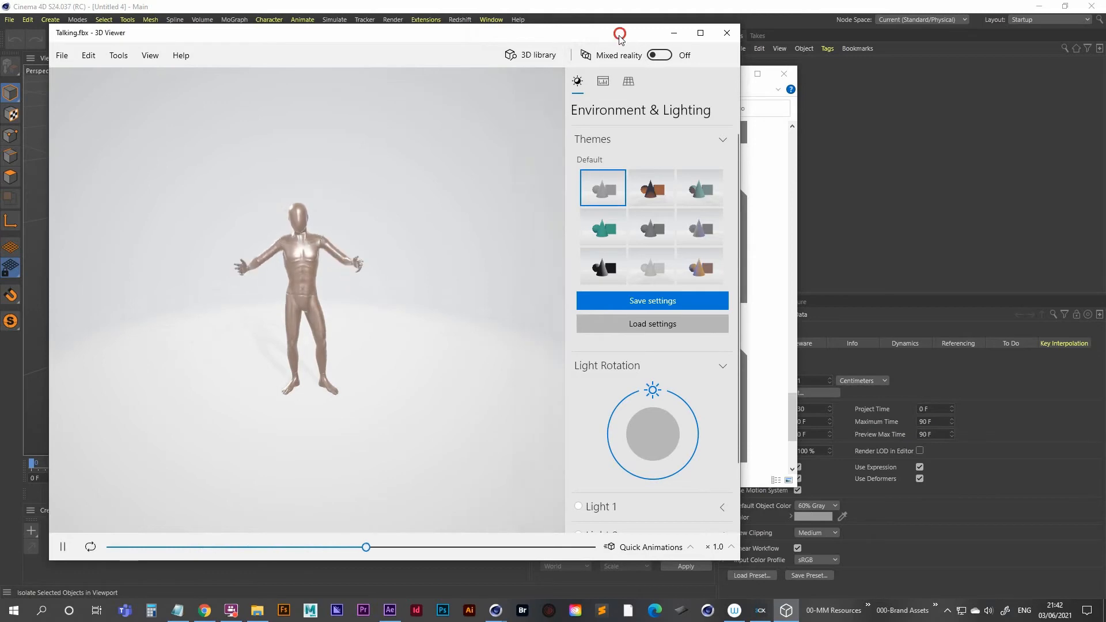
left_click_drag(619, 36, 607, 53)
left_click(715, 51)
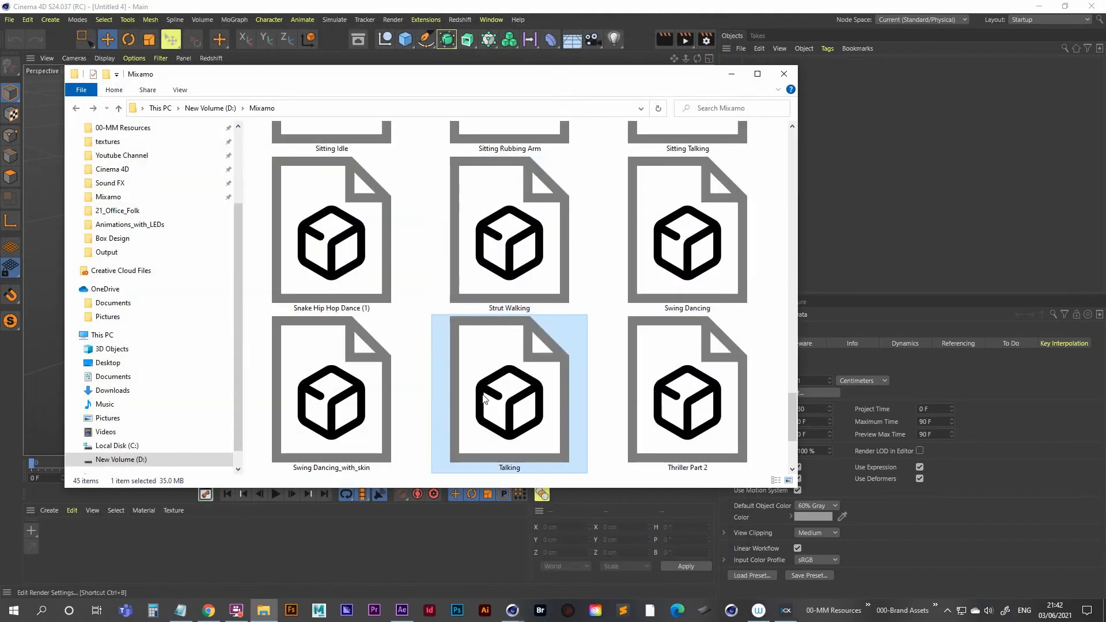
- Copy the Talking file from the Mixamo folder into the Mocap folder of 21_Office_Folk
right_click(484, 398)
left_click(527, 330)
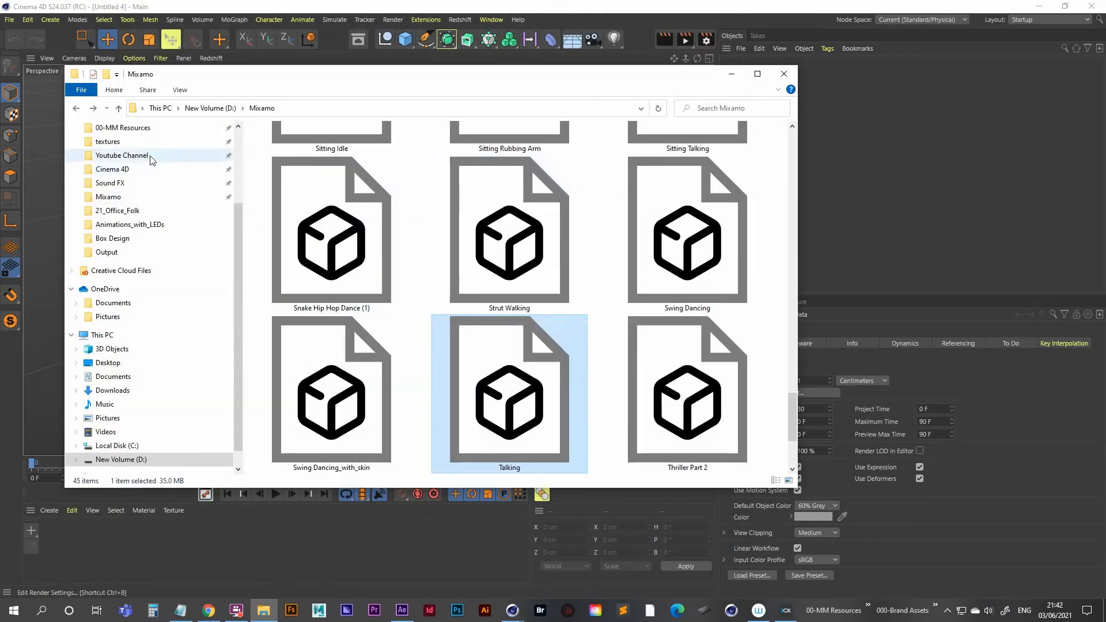
left_click(115, 169)
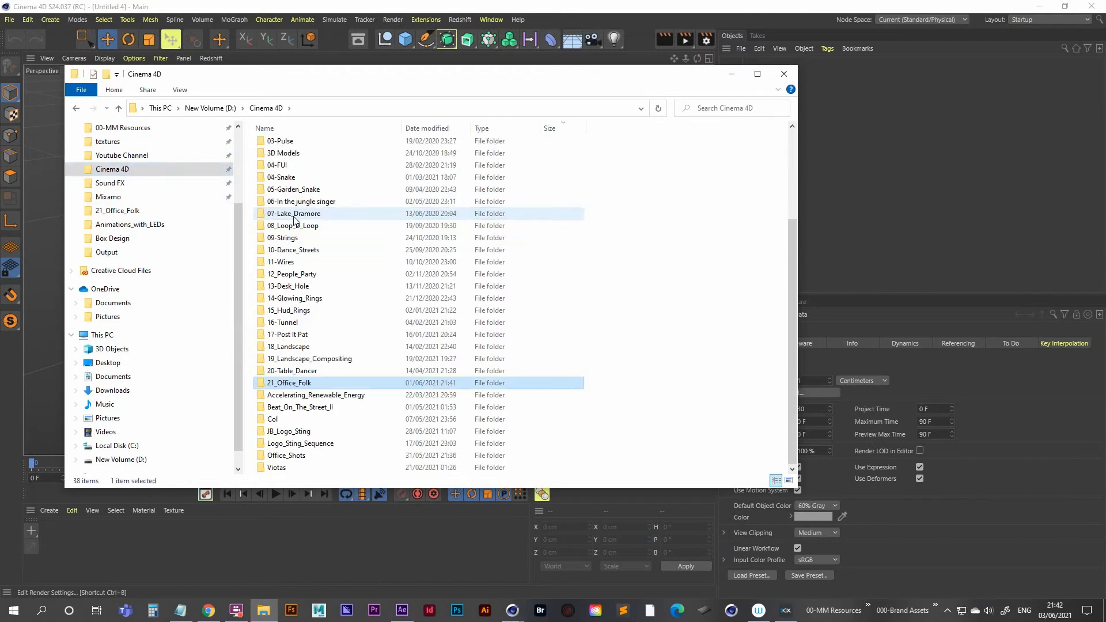
key("Return")
double_click(298, 157)
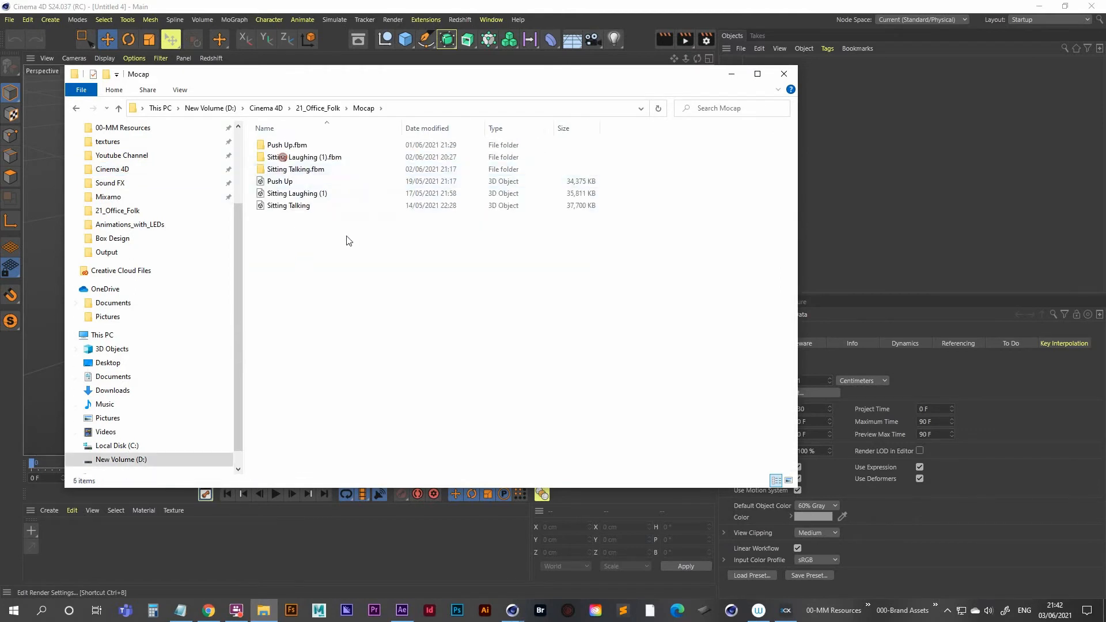
right_click(348, 298)
left_click(388, 381)
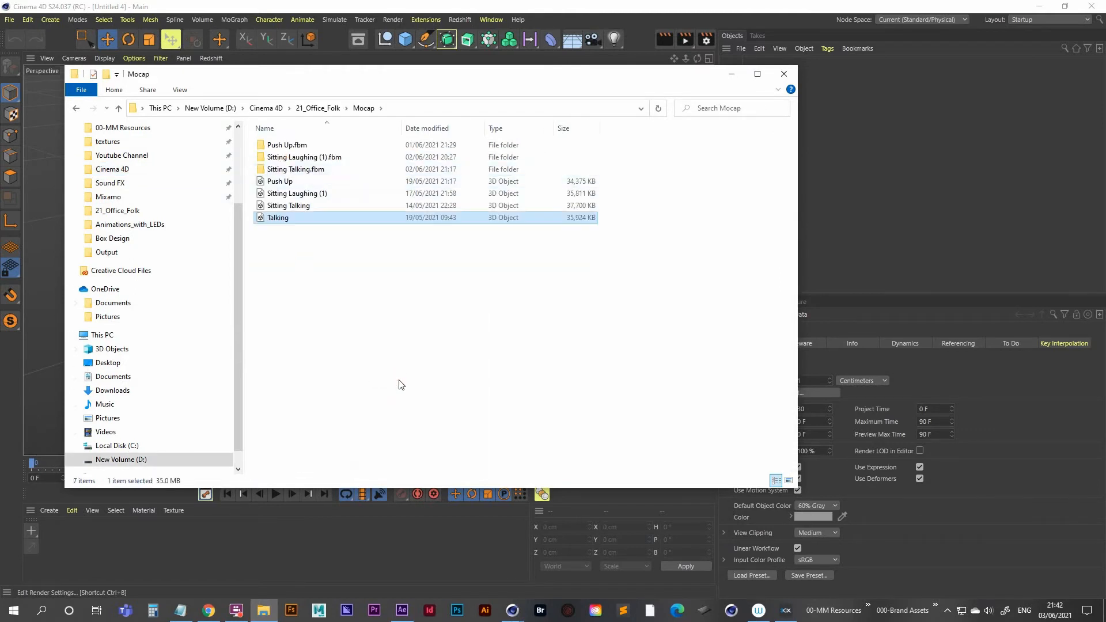
left_click(368, 306)
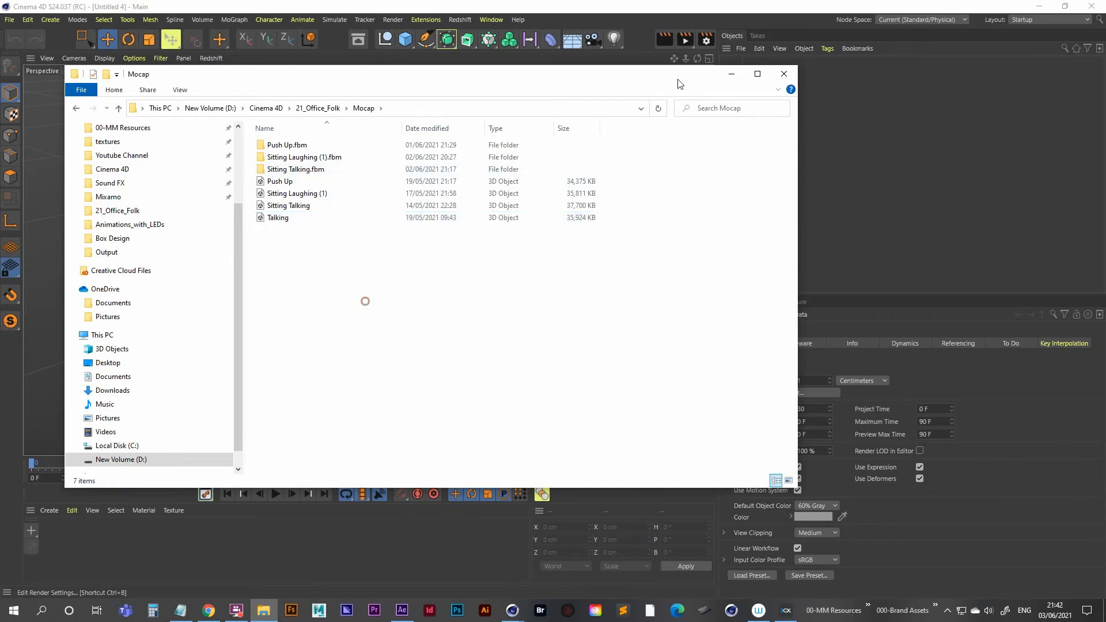
left_click(731, 74)
- Merge the Talking FBX from the Mocap folder into the new project with the default import settings
left_click(10, 21)
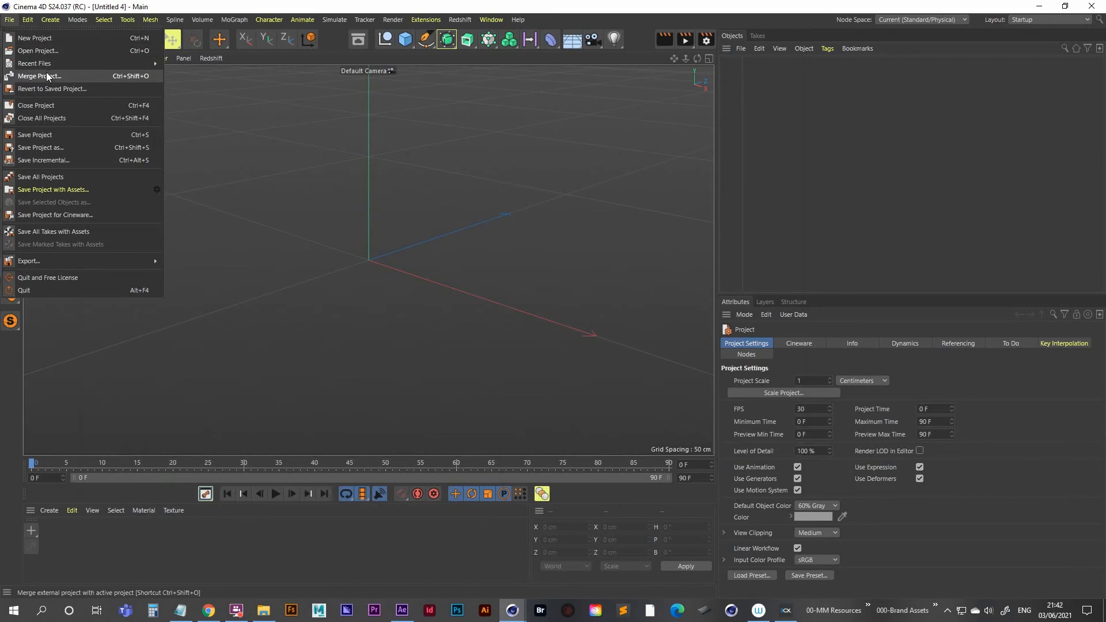
left_click(47, 76)
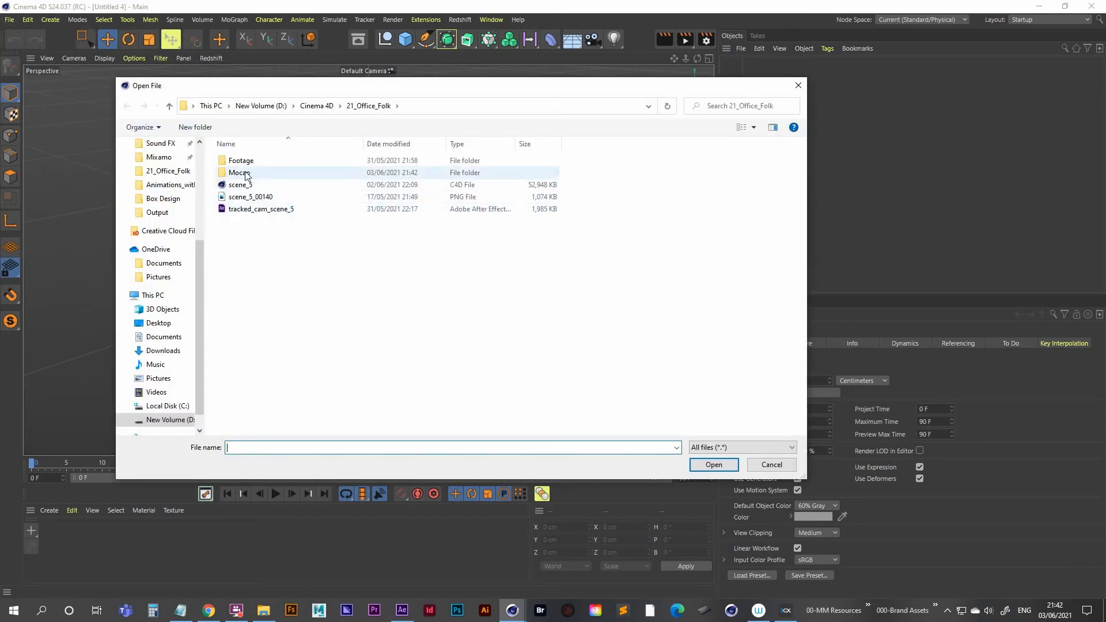
double_click(245, 173)
double_click(245, 233)
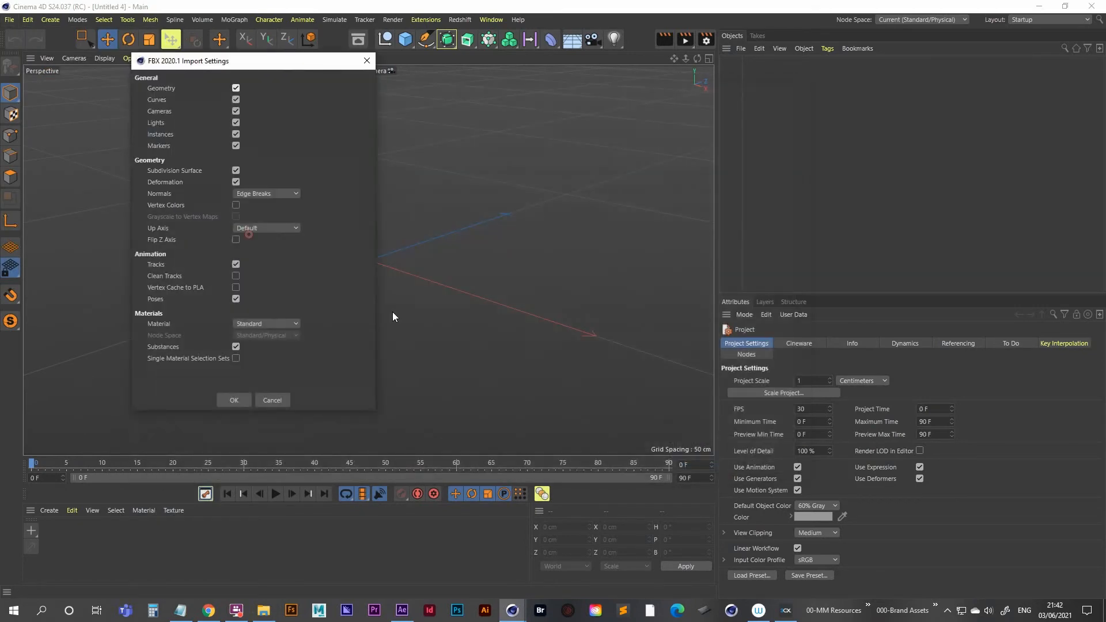
left_click(234, 399)
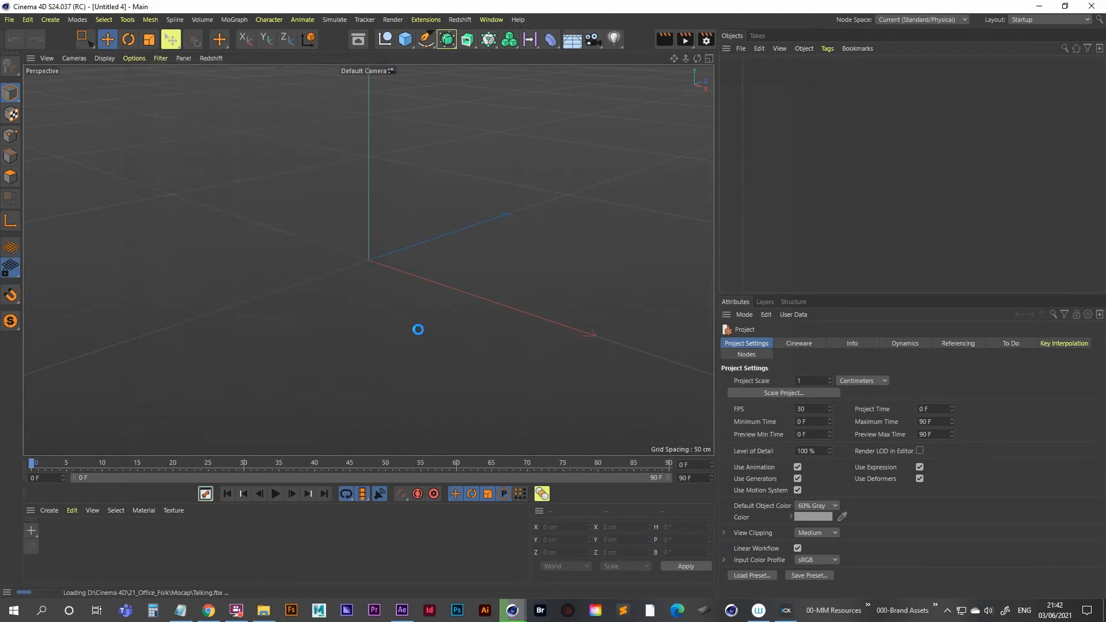
left_click(569, 340)
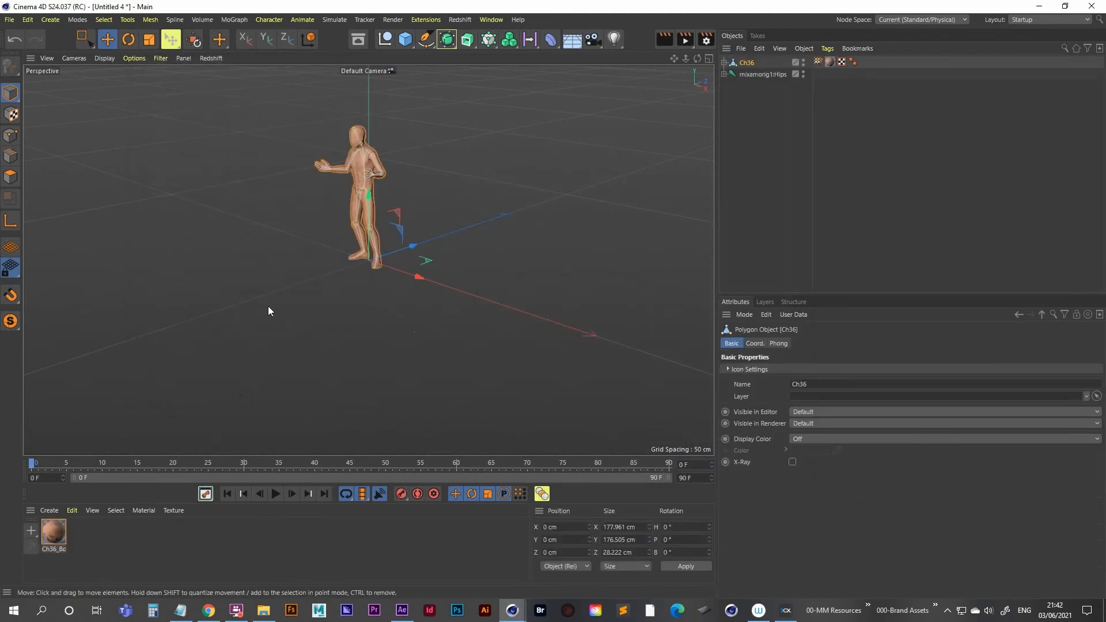
- Frame the full mocap character from the front, add a camera from that view and look through it
middle_click_drag(380, 210, 358, 282, "alt")
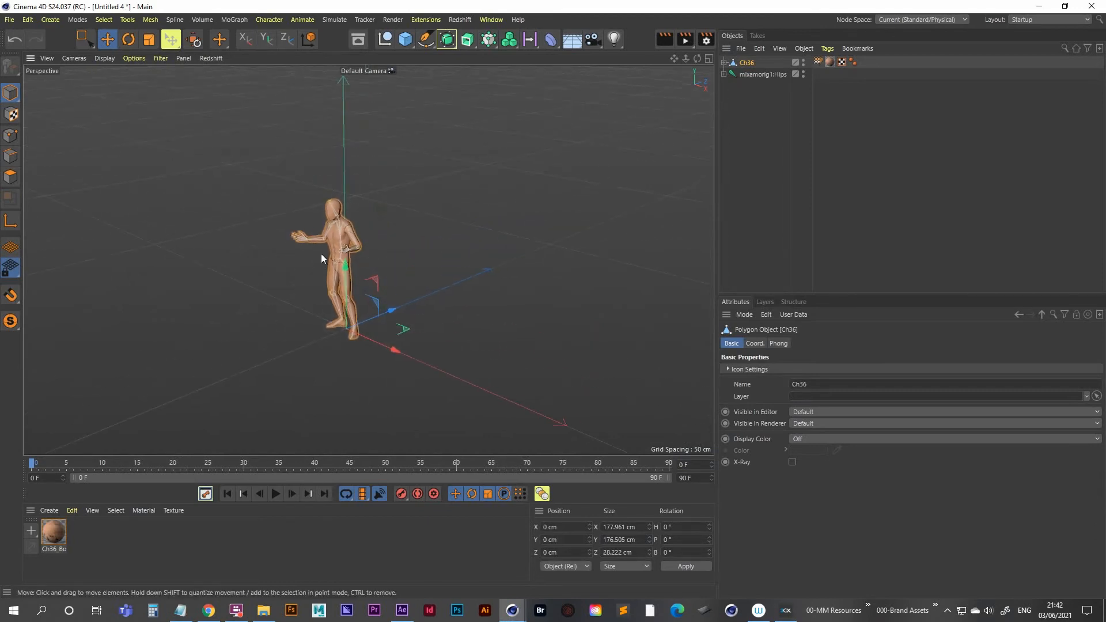
mouse_move(328, 249)
left_mouse_down("alt")
mouse_move(392, 260)
mouse_move(443, 234)
mouse_move(430, 226)
left_mouse_up("alt")
right_click_drag(343, 266, 354, 244, "alt")
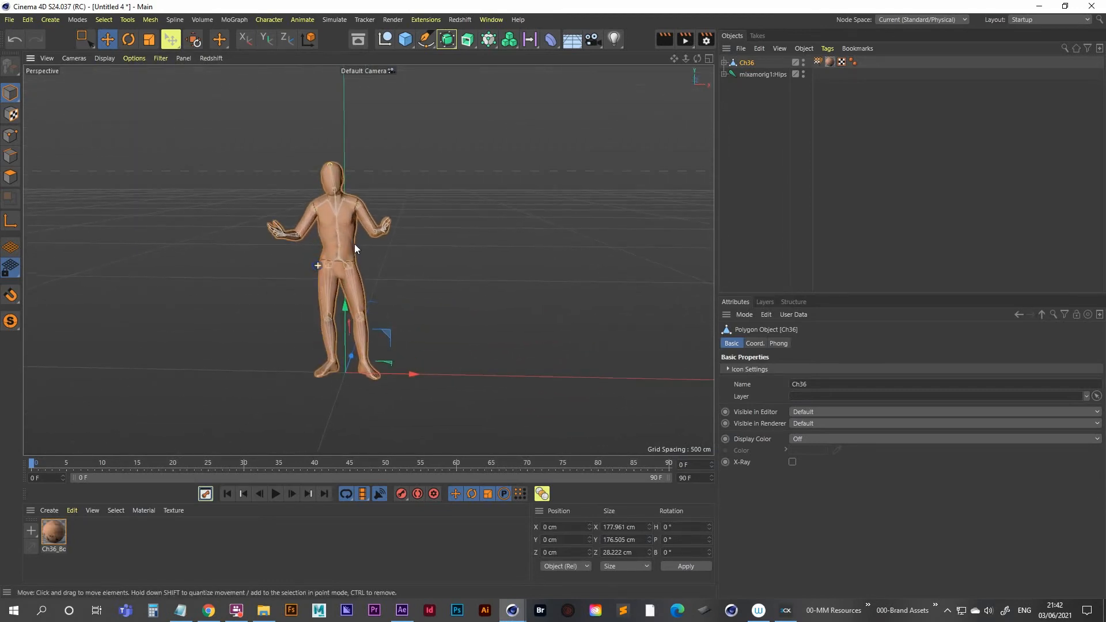
middle_click_drag(354, 244, 373, 259, "alt")
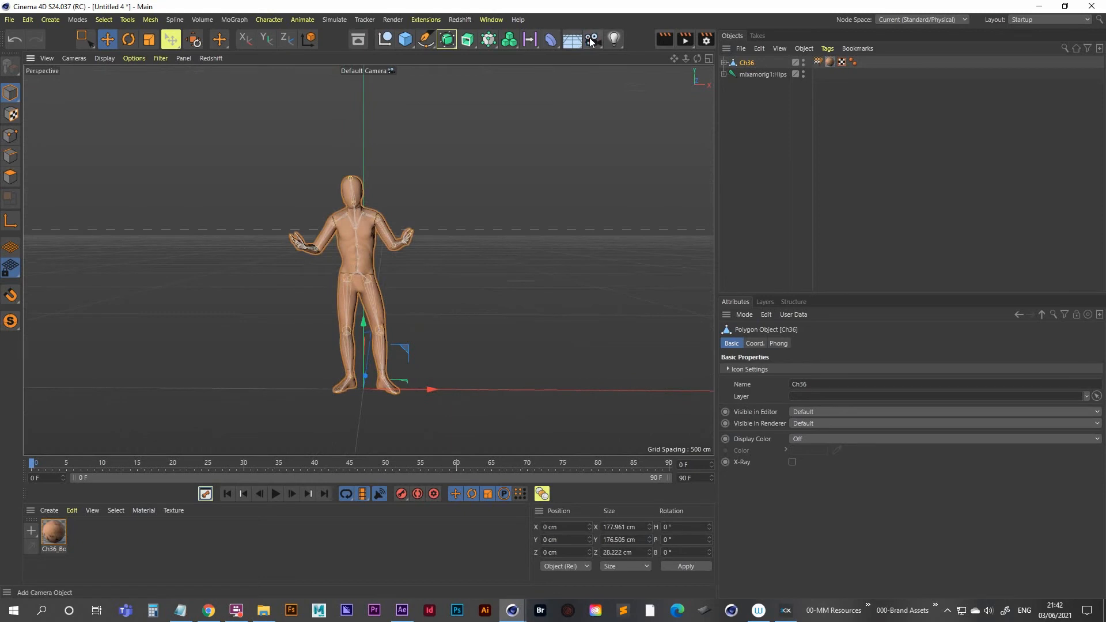
left_click(593, 39)
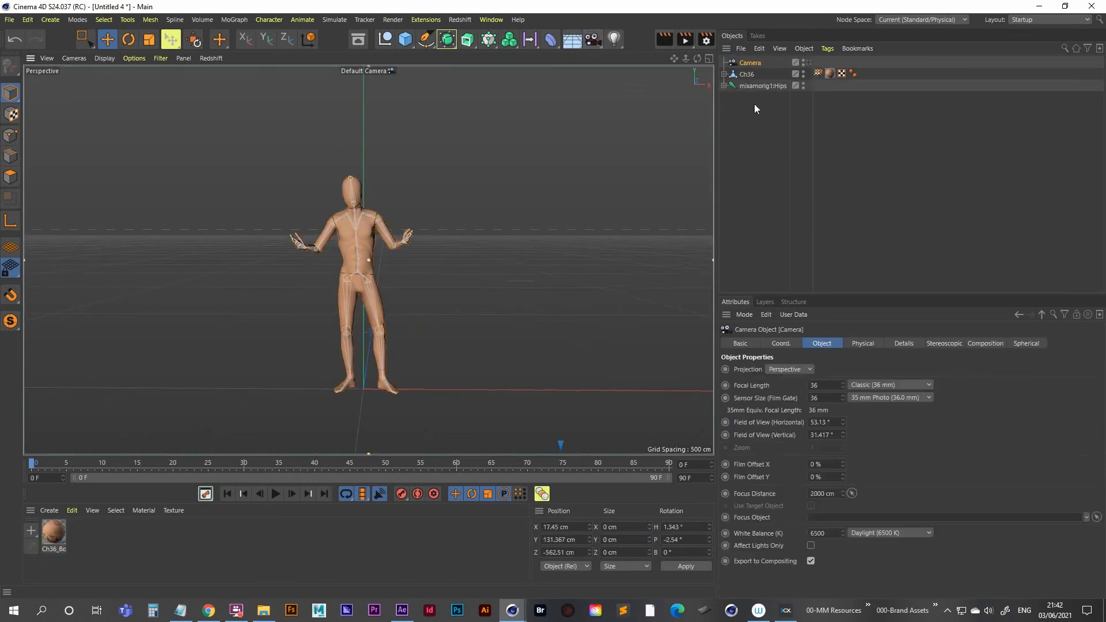
left_click(805, 61)
left_click(807, 63)
- Set the camera's heading, pitch and bank rotation to 0°
left_click(781, 343)
left_click(851, 369)
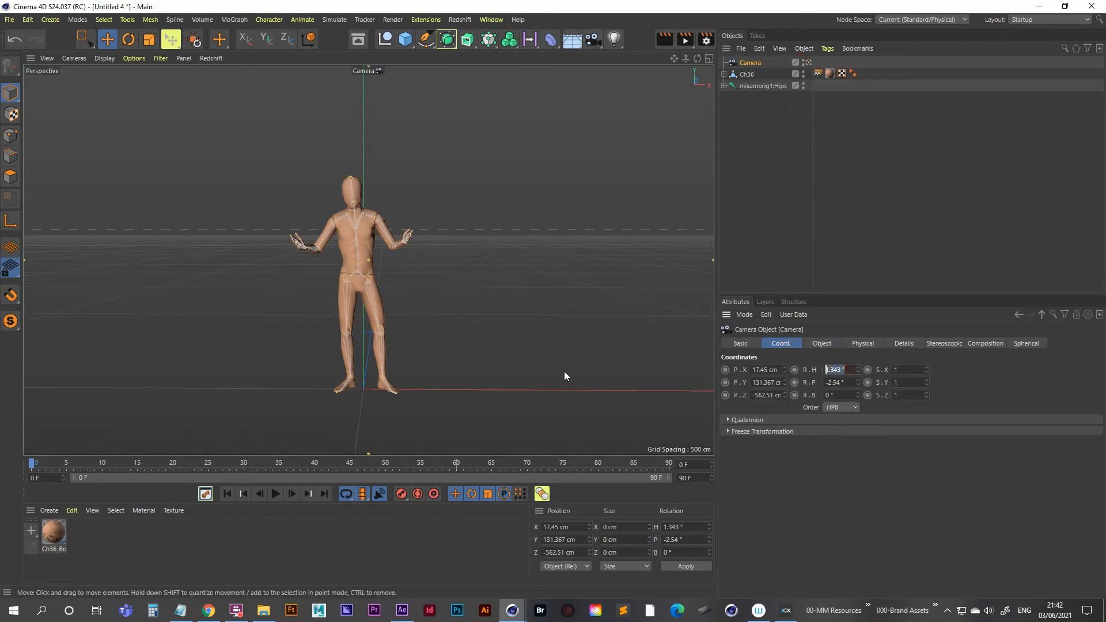
type("0")
key("Tab")
type("0")
key("Tab")
type("0")
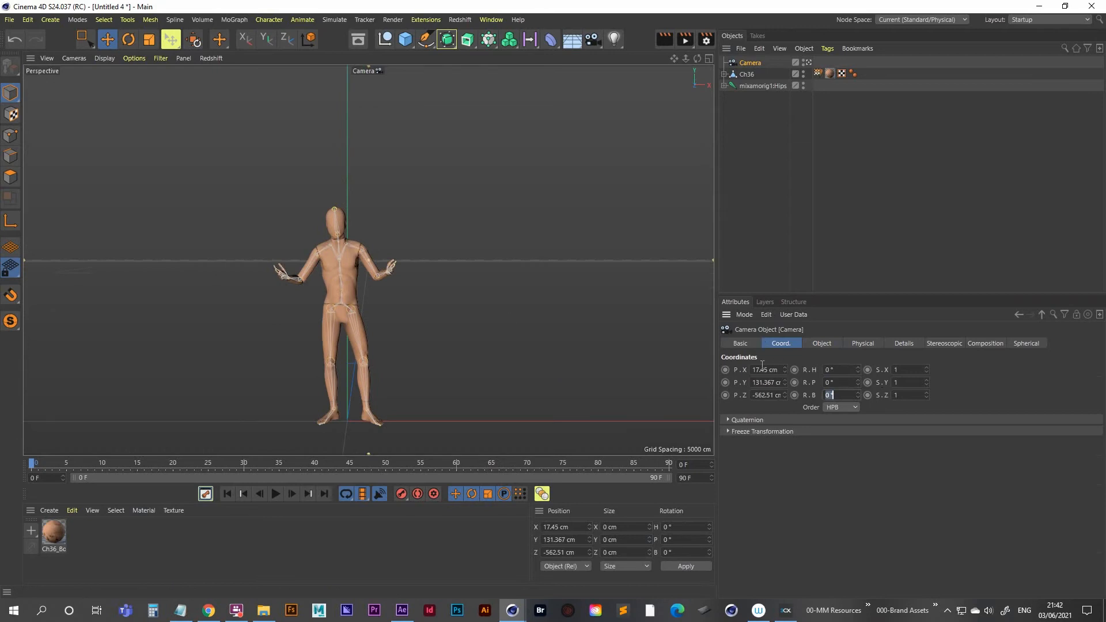
- Move the camera in on the character's upper body, set its X position to 0 cm and raise the view to include the head
right_click_drag(334, 273, 438, 239, "alt")
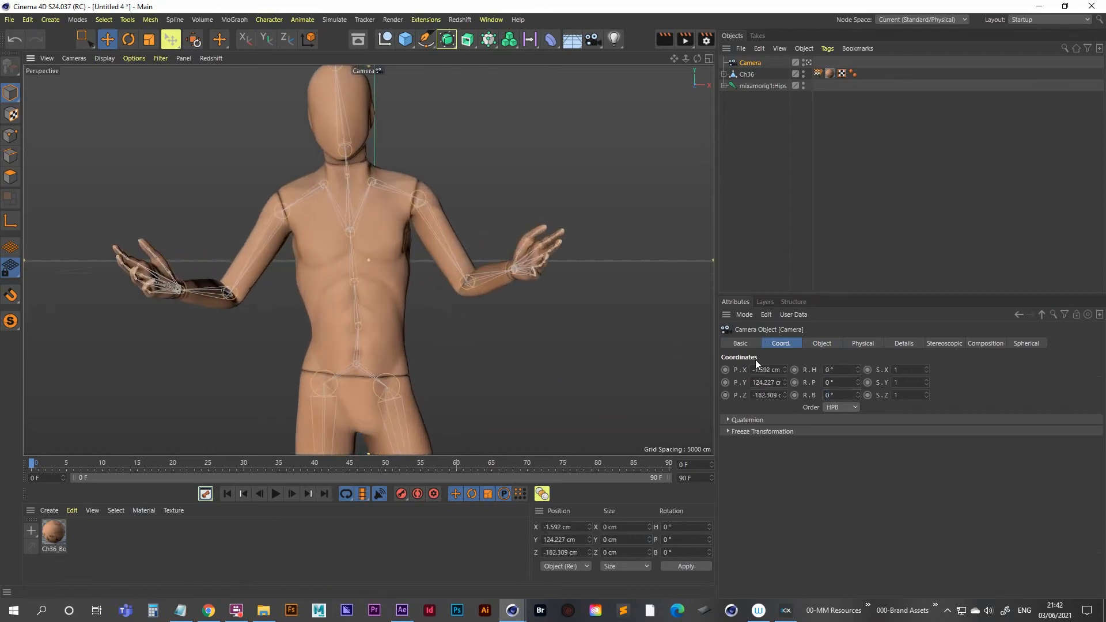
left_click(783, 369)
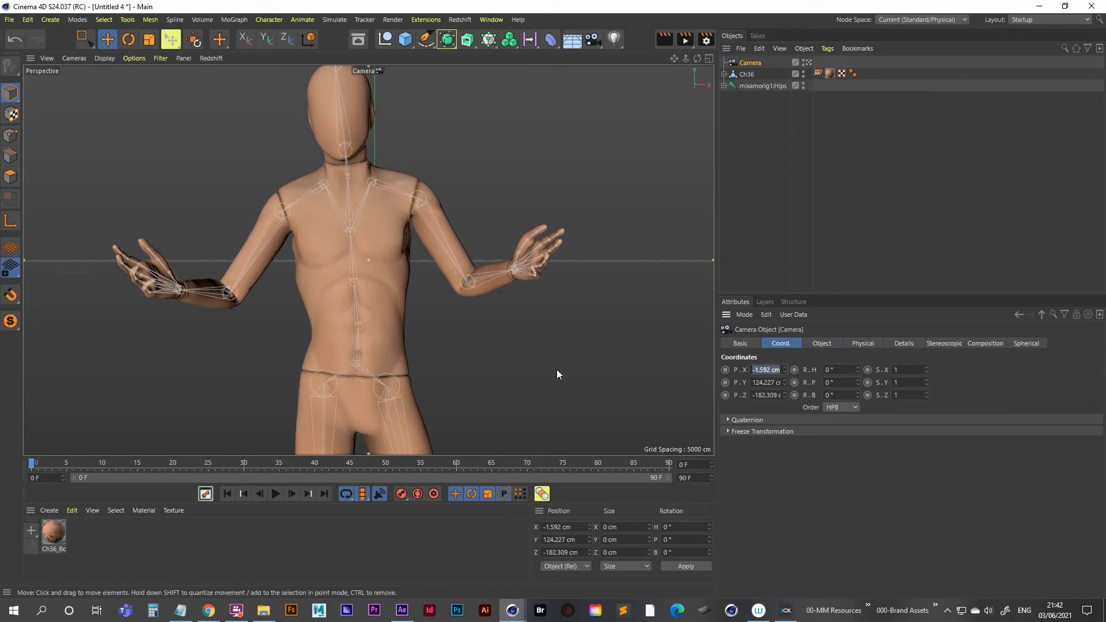
type("0")
key("Tab")
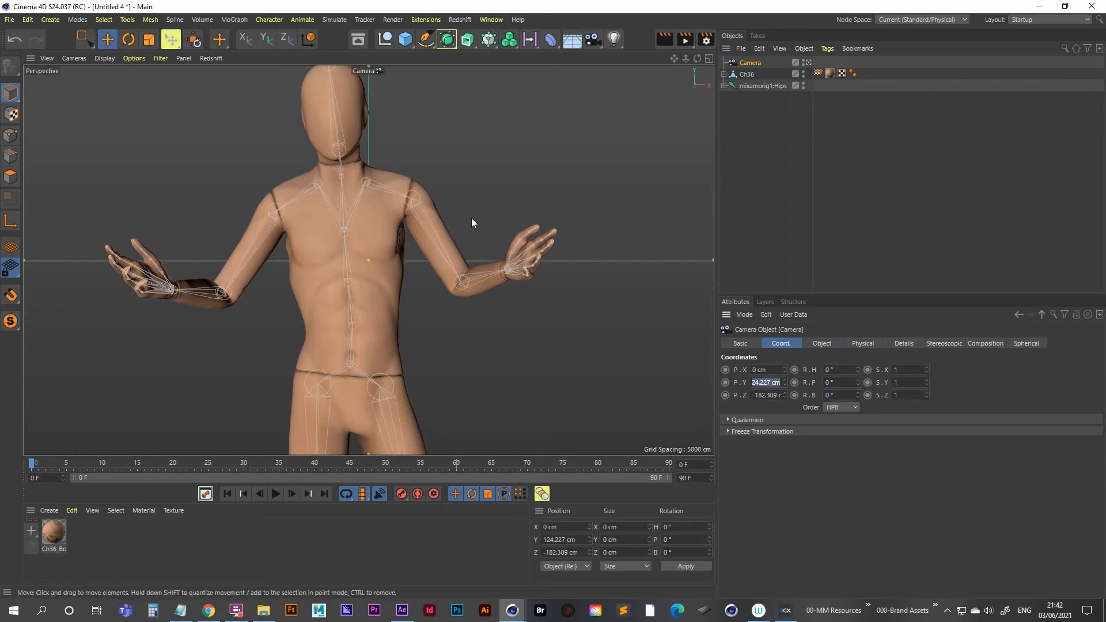
middle_click_drag(360, 233, 369, 264, "alt")
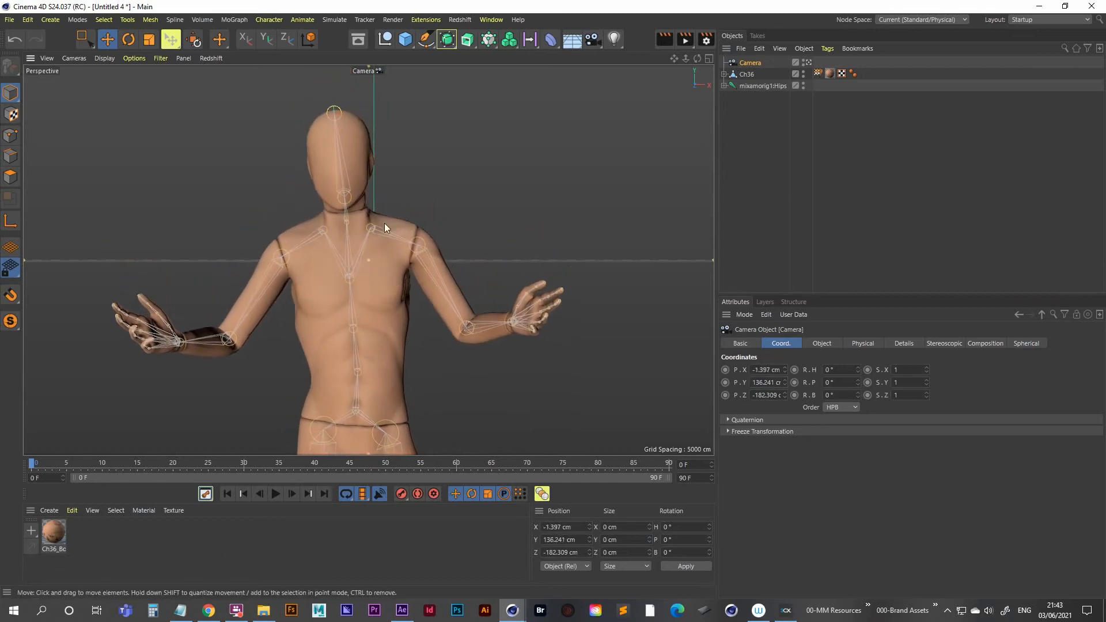
- Set the camera's focal length to the Tele (135 mm) preset
left_click(824, 344)
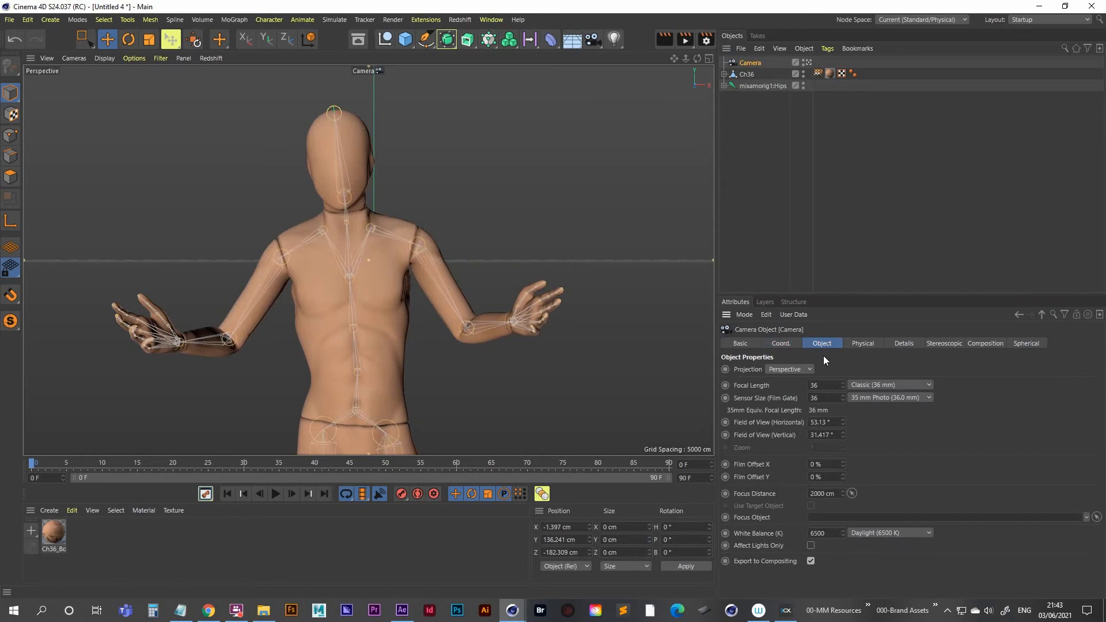
left_click(867, 385)
left_click(880, 385)
left_click(879, 398)
left_click(904, 385)
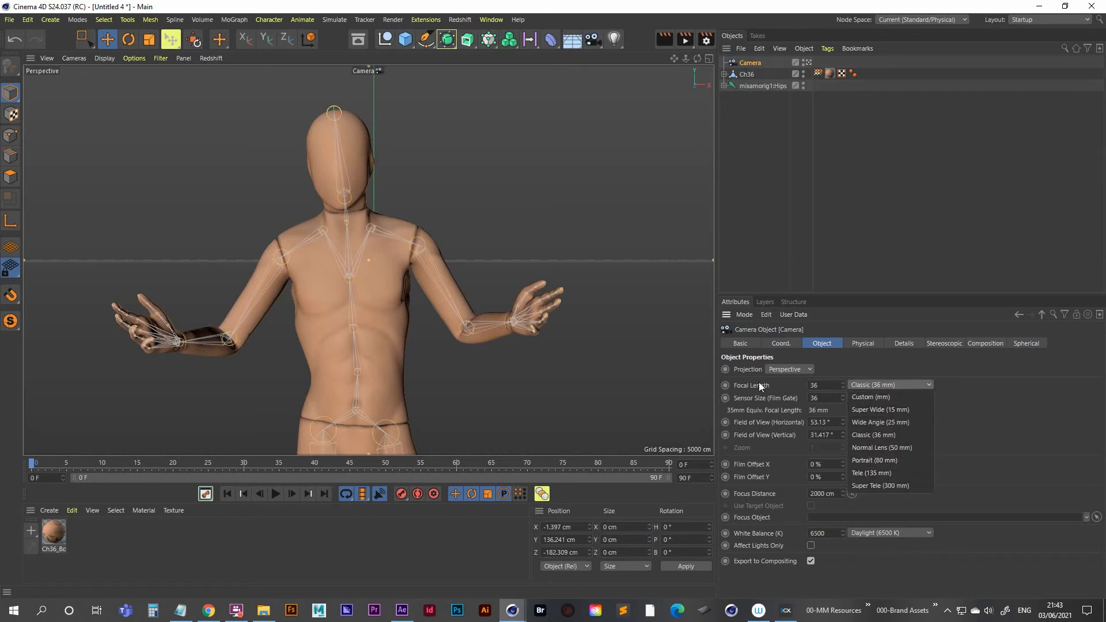
left_click(879, 472)
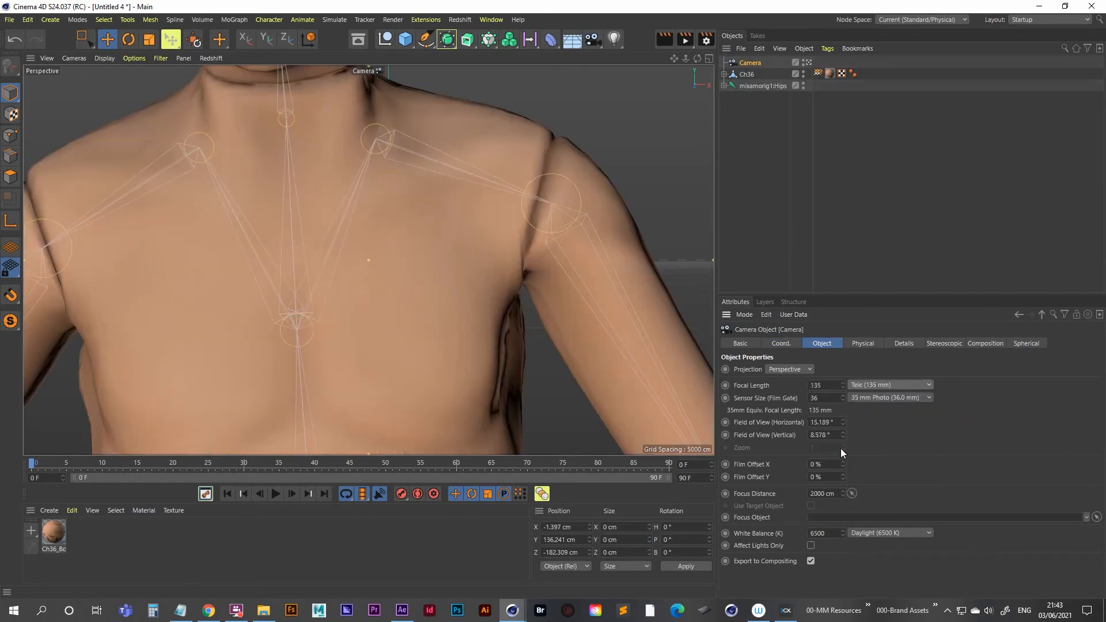
- Pull the camera back and reframe it so the character's head, torso and both hands fit in the shot
scroll(392, 196, "down", 3)
middle_click_drag(358, 212, 376, 274, "alt")
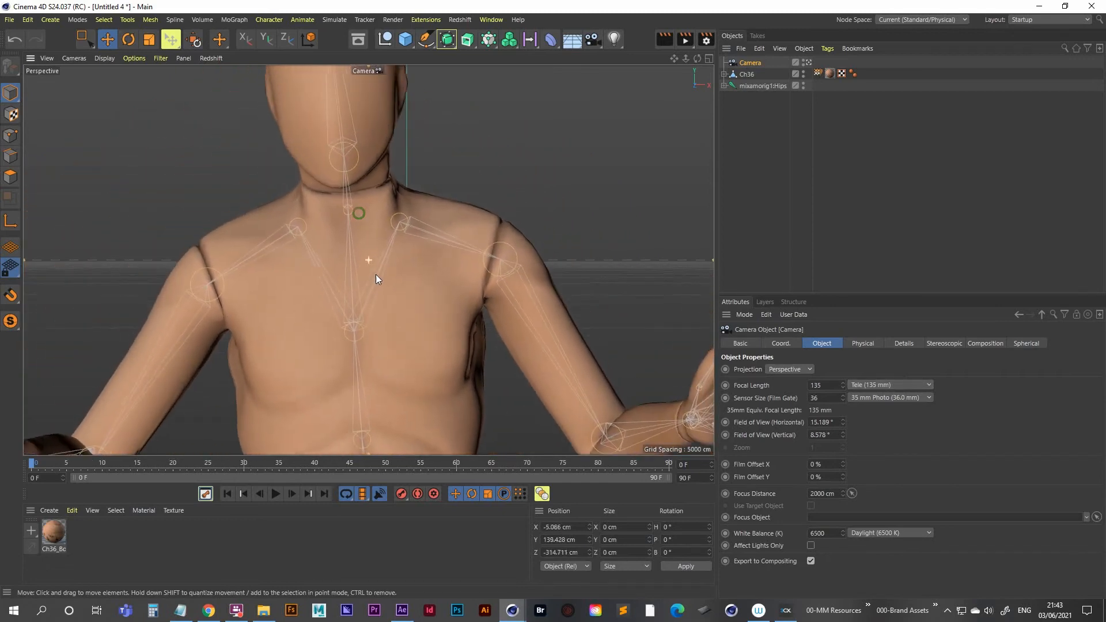
right_click_drag(389, 242, 354, 267, "alt")
middle_click_drag(380, 236, 375, 279, "alt")
right_click_drag(417, 282, 377, 297, "alt")
middle_click_drag(374, 299, 442, 285, "alt")
right_click_drag(403, 266, 366, 305, "alt")
middle_click_drag(464, 285, 420, 277, "alt")
right_click_drag(417, 274, 406, 287, "alt")
middle_click_drag(395, 293, 380, 291, "alt")
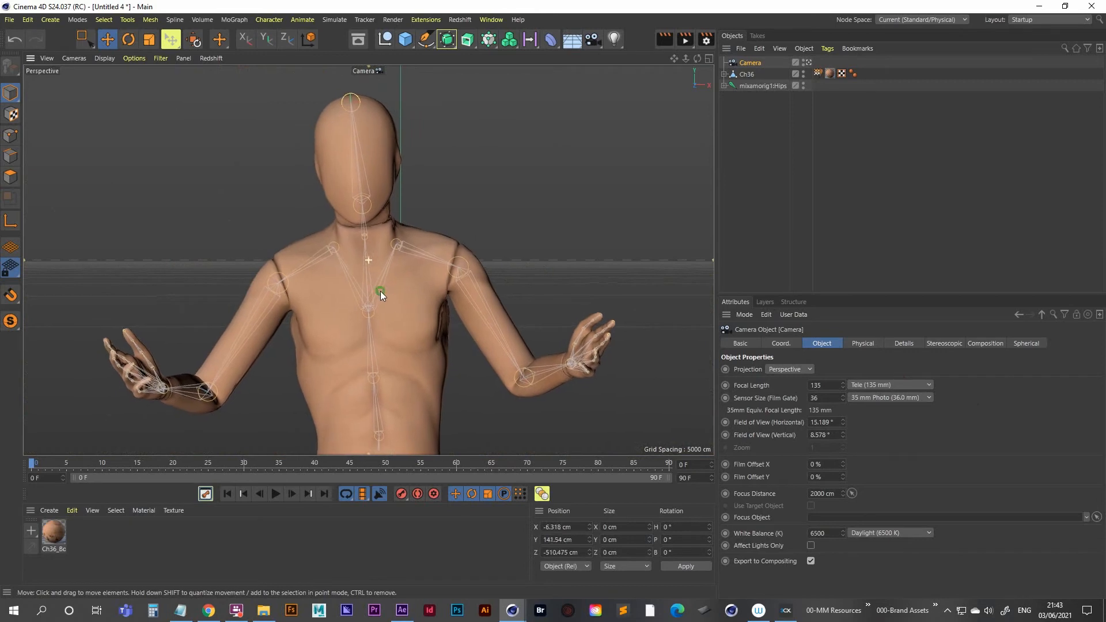
right_click_drag(384, 286, 370, 299, "alt")
middle_click_drag(372, 294, 379, 303, "alt")
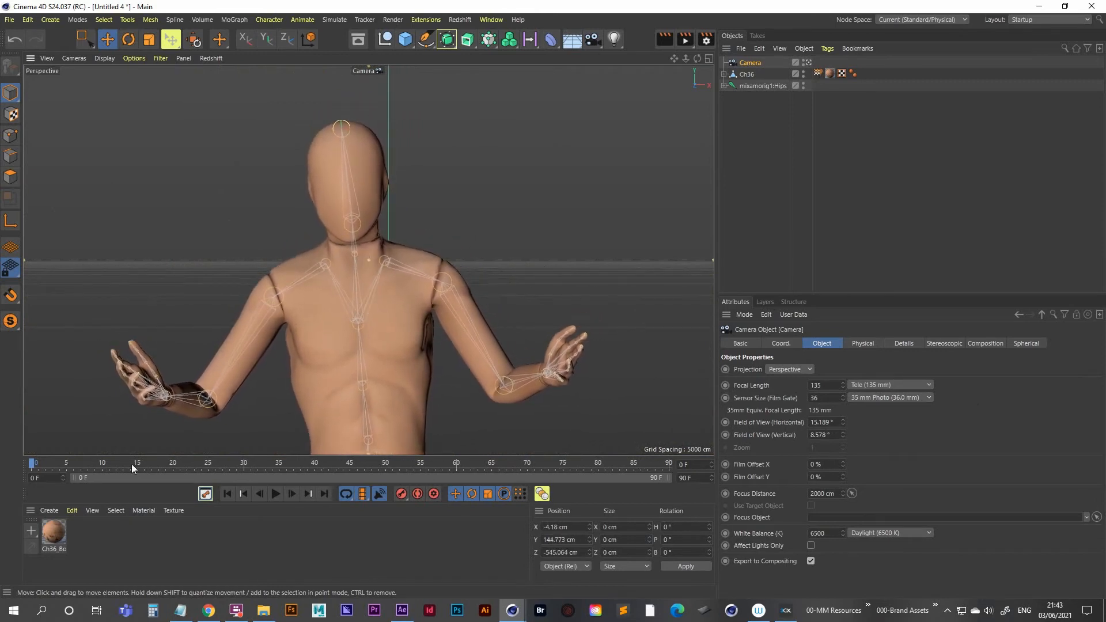
- Scrub the talking animation to frame 41 and check the tracked scene_5 composition in After Effects, then return to Cinema 4D
left_click_drag(132, 467, 323, 459)
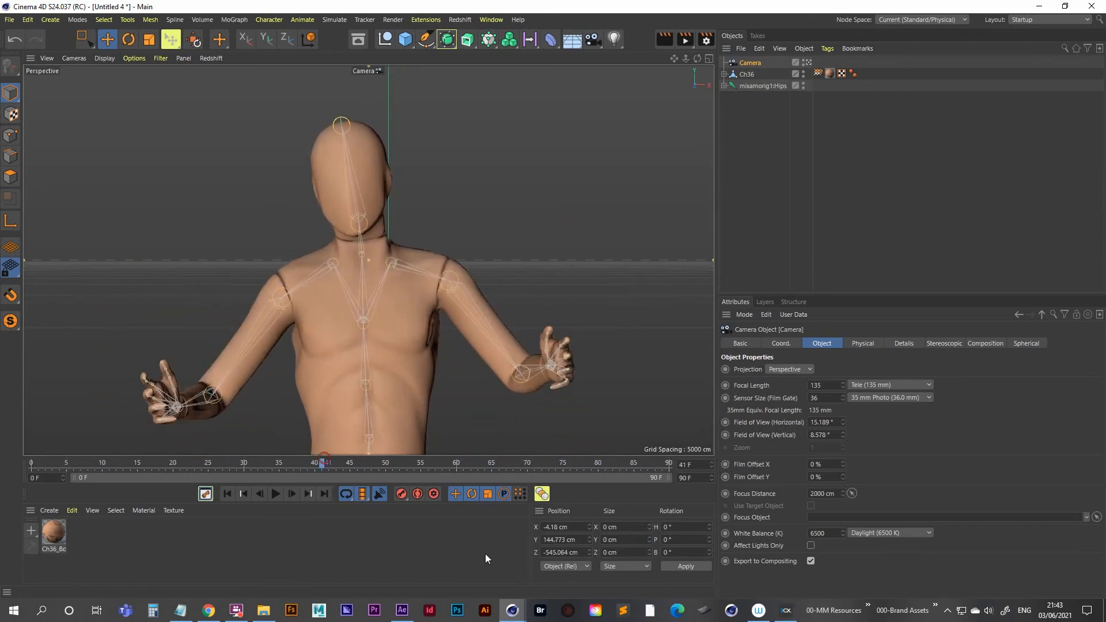
mouse_move(402, 616)
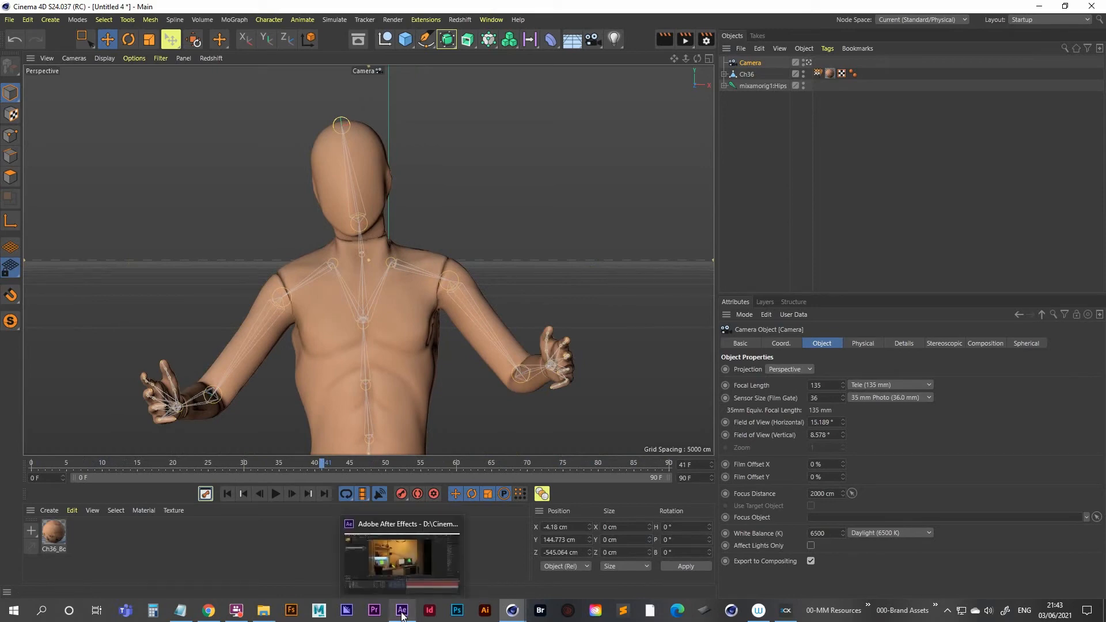
left_click(429, 555)
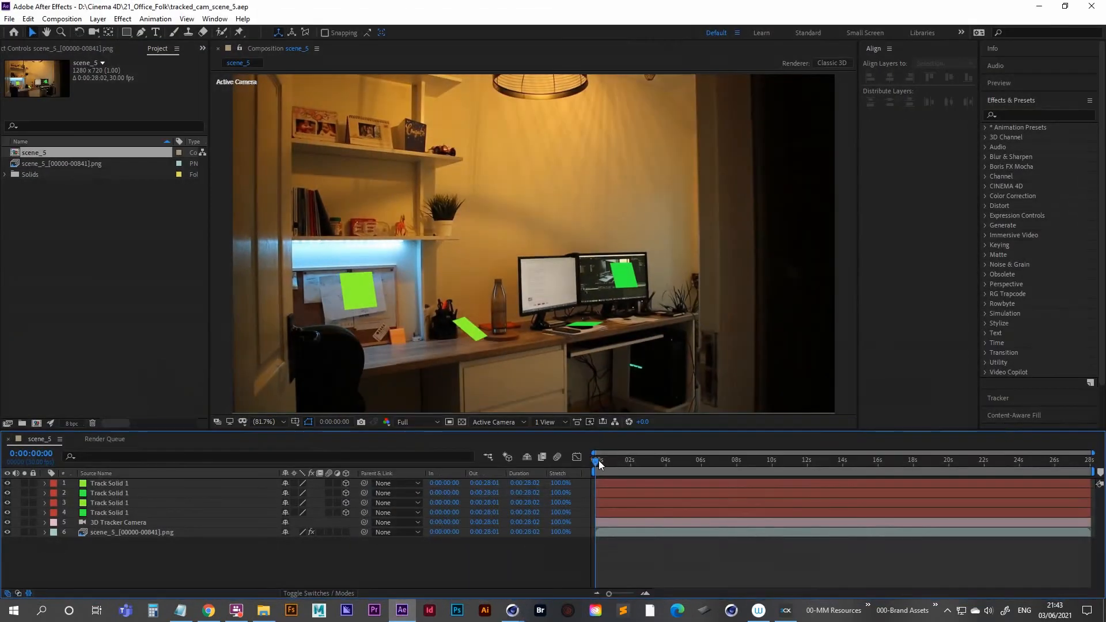
left_click(512, 612)
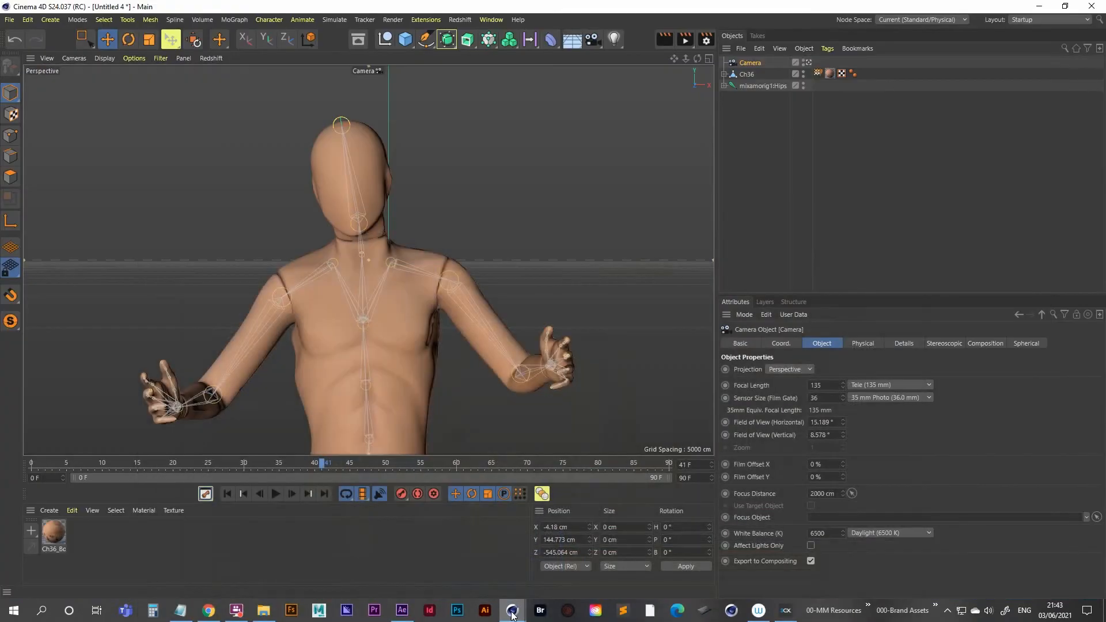
- Switch to the scene_5.c4d project and scrub to frame 538 to check how long the TV stays in view
left_click(753, 218)
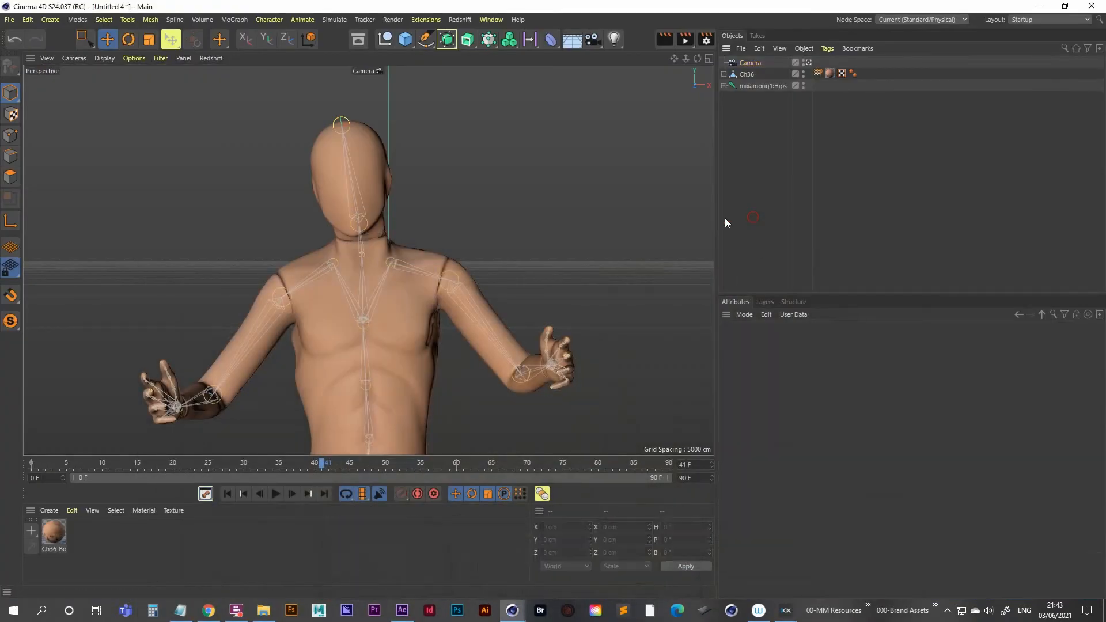
key("v")
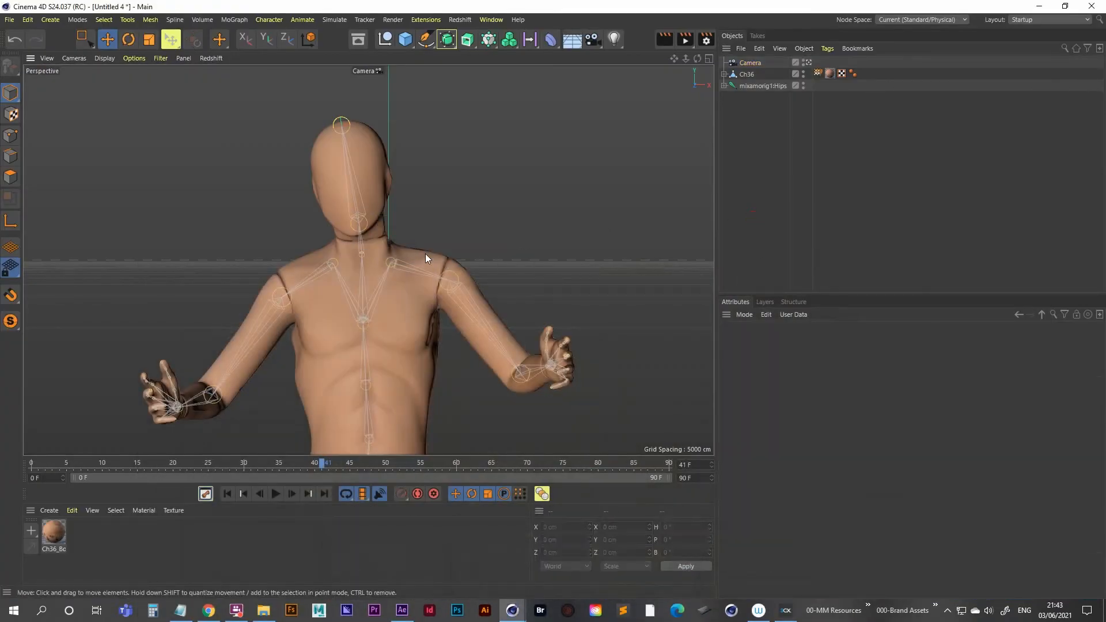
key("v")
mouse_move(415, 285)
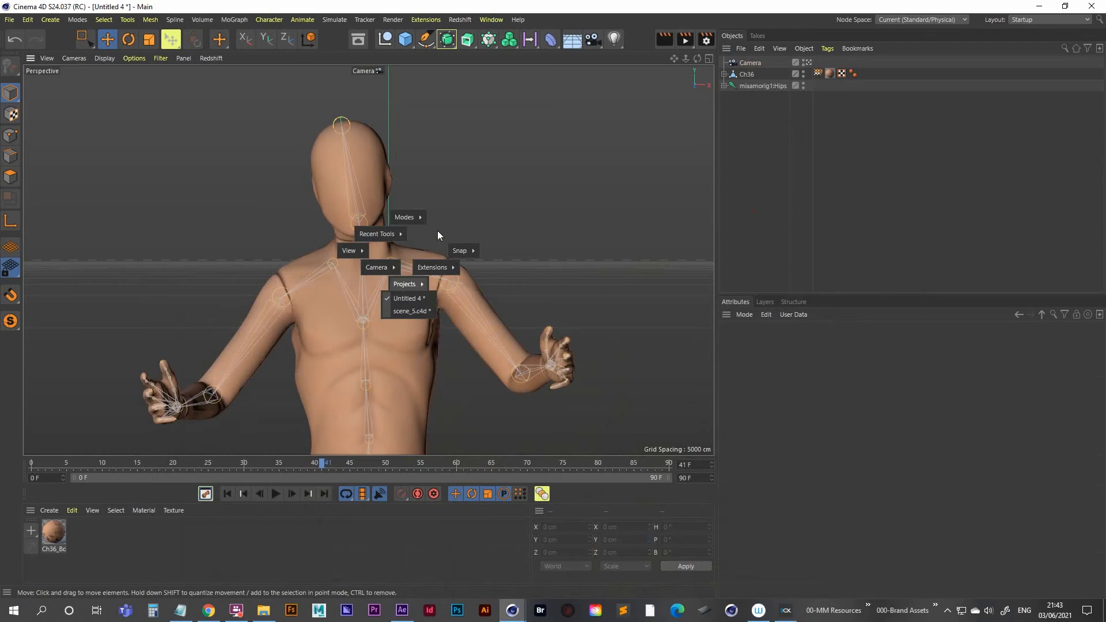
left_click(412, 312)
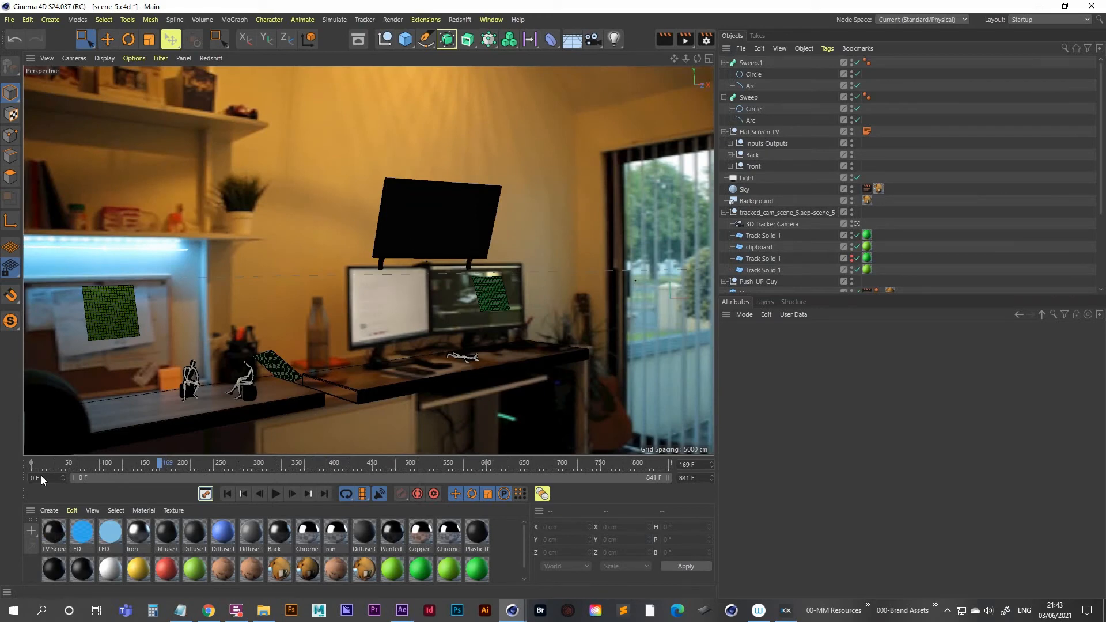
left_click_drag(168, 469, 441, 471)
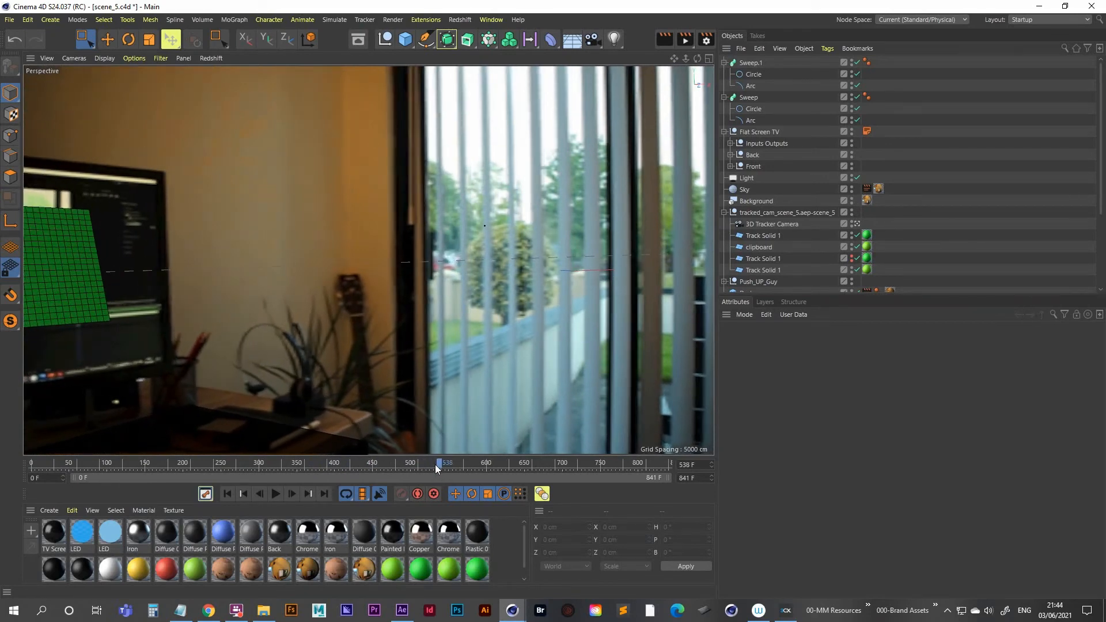
left_click(694, 464)
- Switch back to the Untitled 4 mocap project, set its end frame to 538 and return to frame 0
left_click(491, 20)
left_click(523, 412)
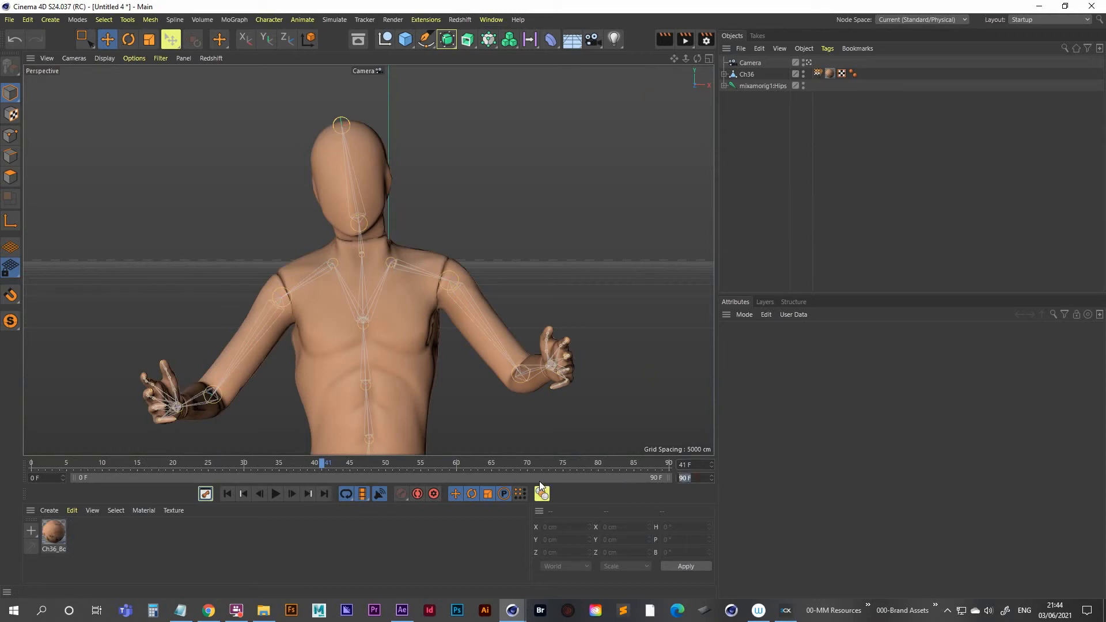
type("538")
key("Return")
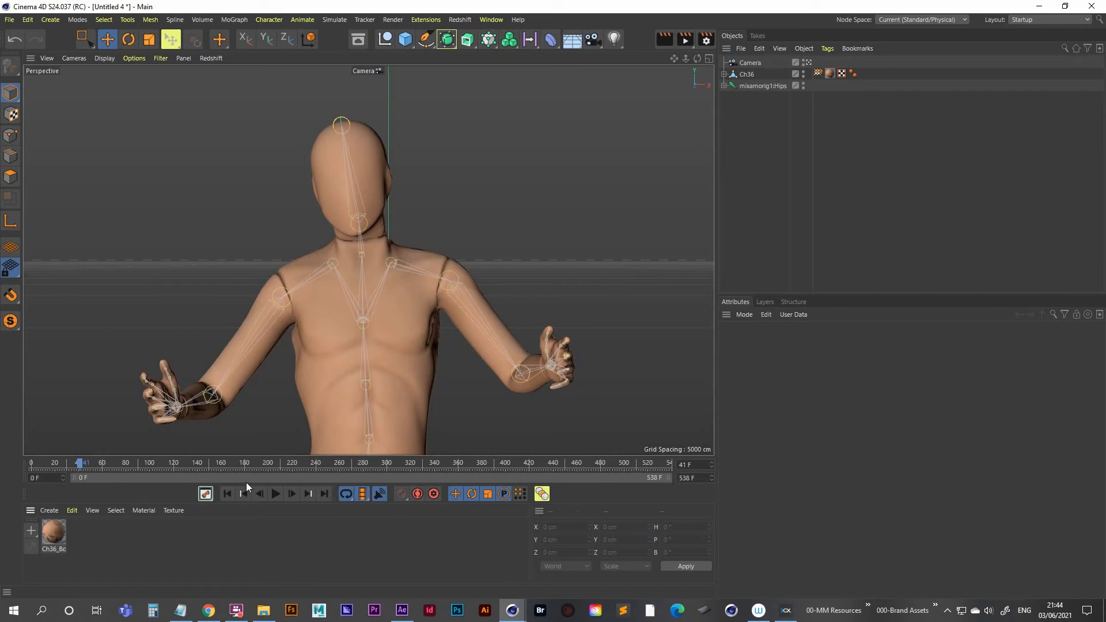
left_click_drag(82, 467, 8, 460)
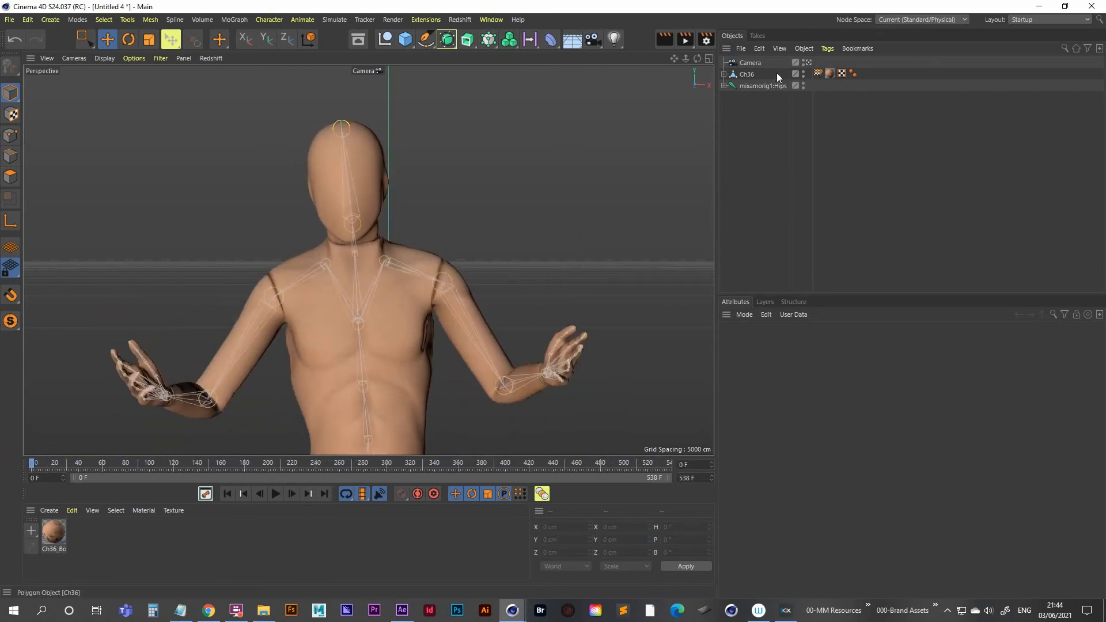
- Leave the camera view for the default camera and add a light to the character scene
left_click(807, 63)
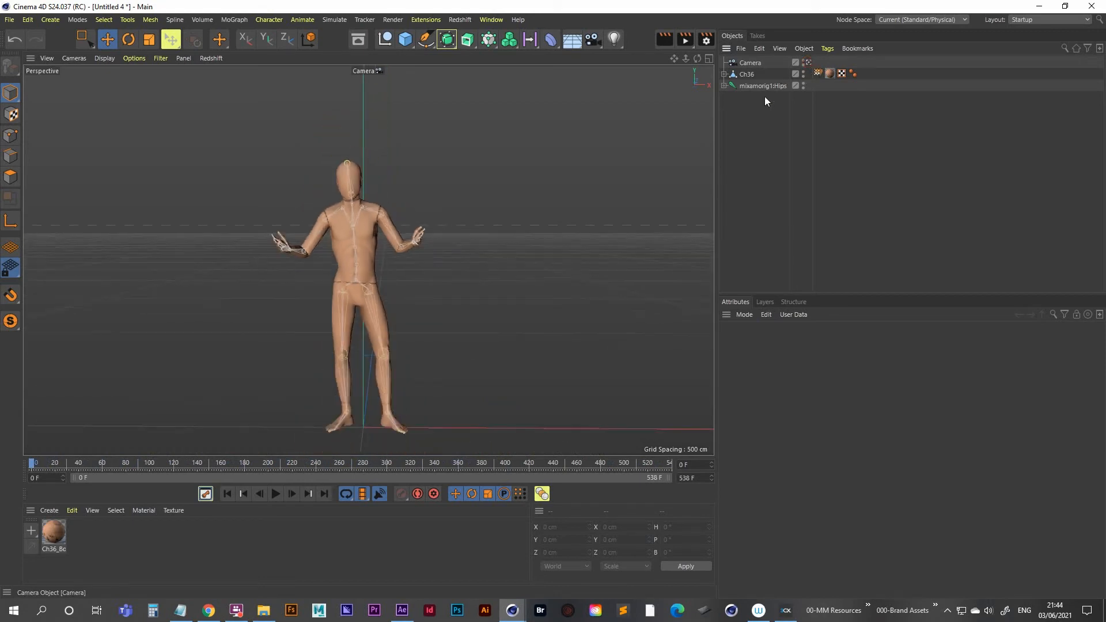
scroll(371, 268, "down", 4)
scroll(381, 282, "up", 6)
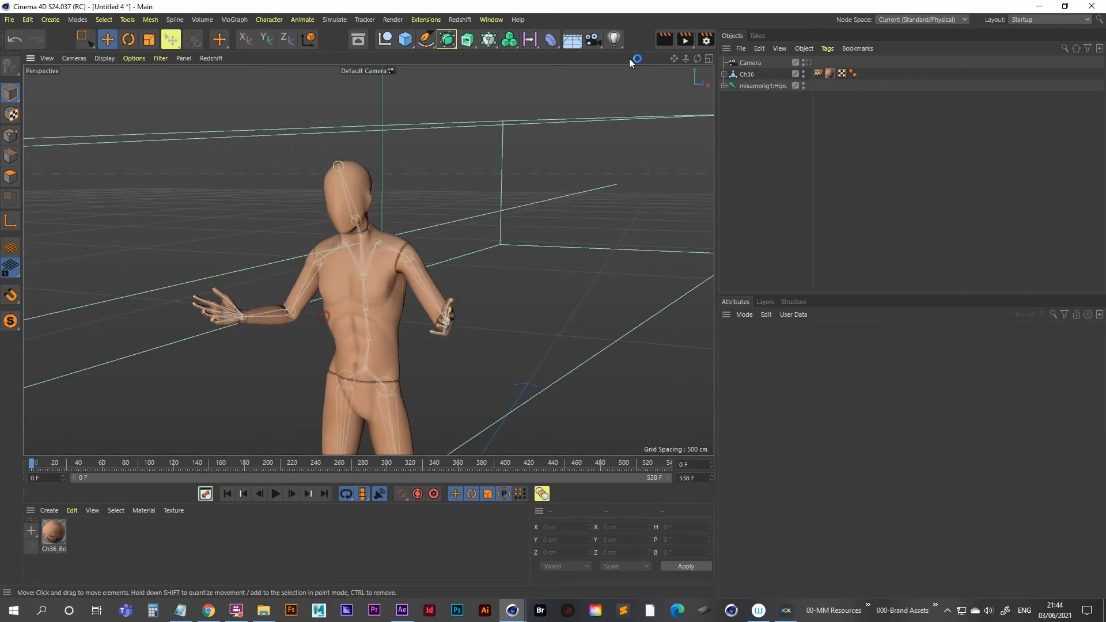
left_click(614, 39)
right_click_drag(338, 302, 311, 317, "alt")
middle_click_drag(388, 301, 353, 317, "alt")
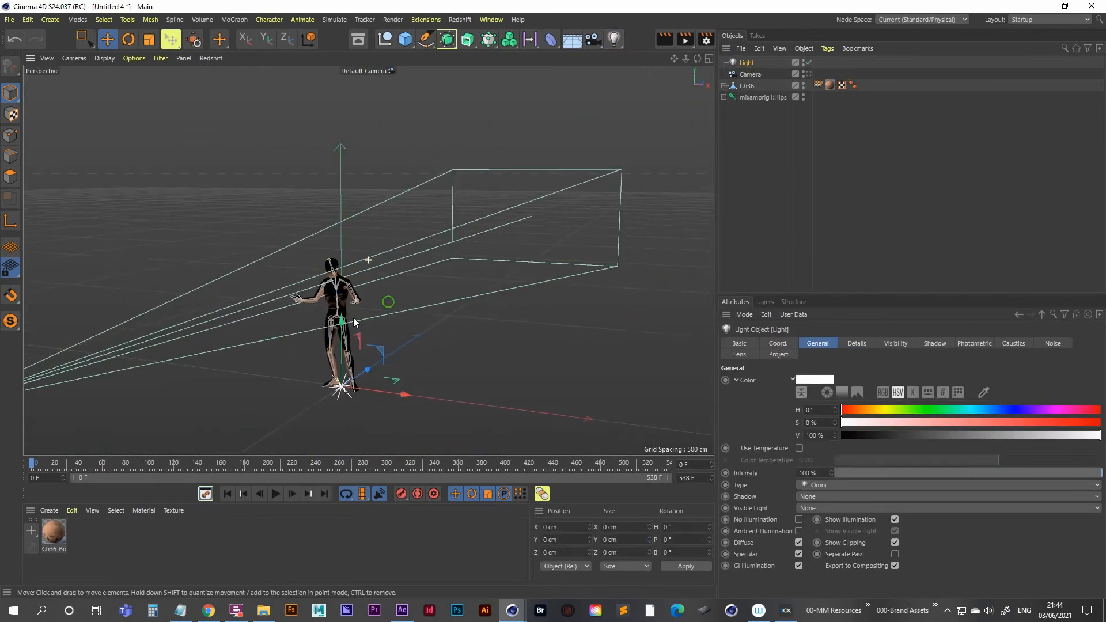
- Move the light in front of, above and to one side of the character, at about X -259, Y 189, Z -167 cm
left_click_drag(354, 317, 311, 391, "alt")
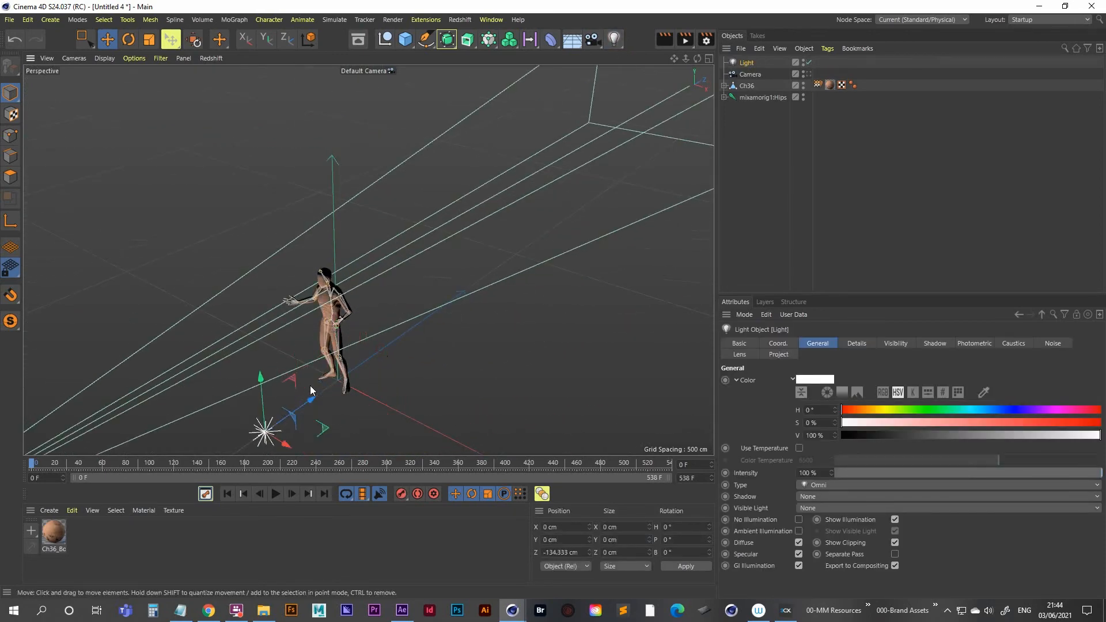
middle_click_drag(311, 391, 400, 305, "alt")
left_click_drag(390, 323, 311, 284, "alt")
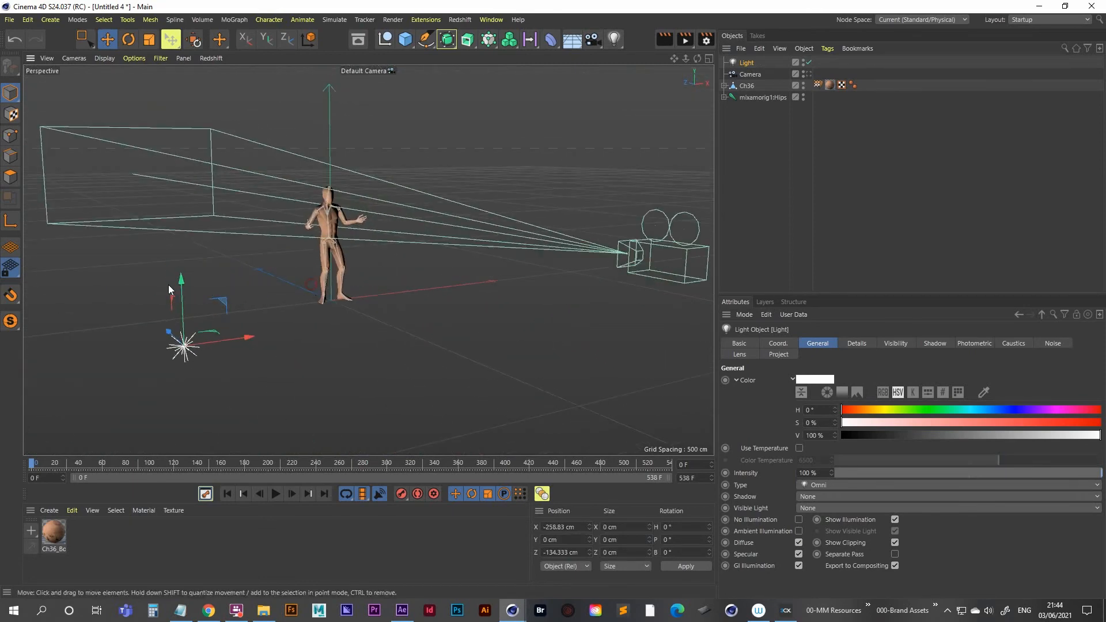
left_click_drag(170, 289, 168, 113)
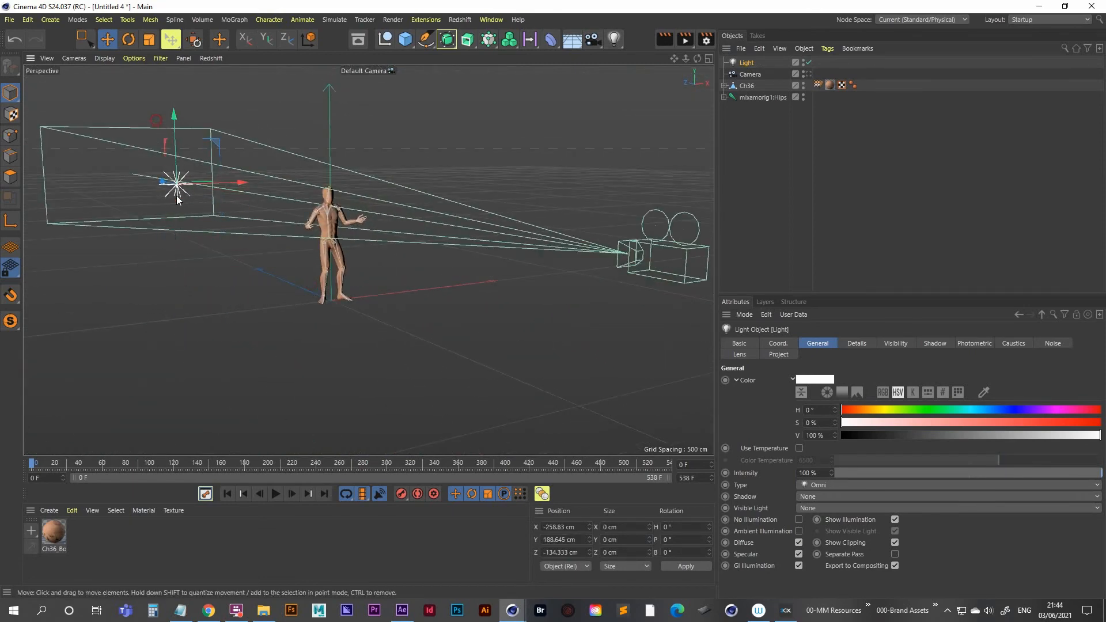
left_click_drag(178, 197, 144, 219, "alt")
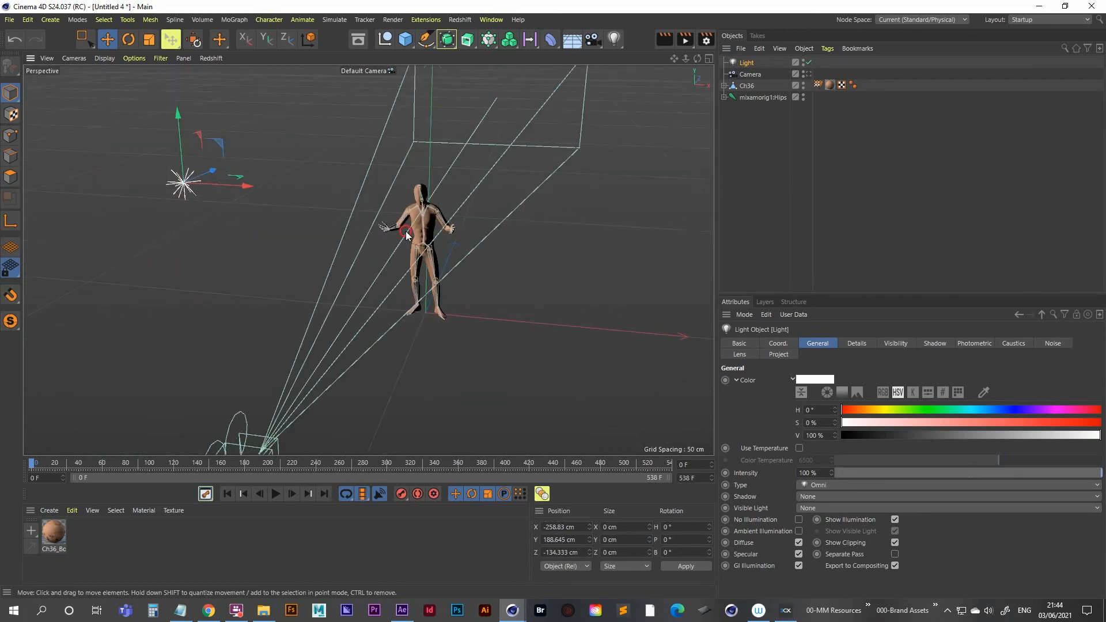
right_click_drag(406, 233, 382, 216, "alt")
left_click_drag(204, 180, 192, 183)
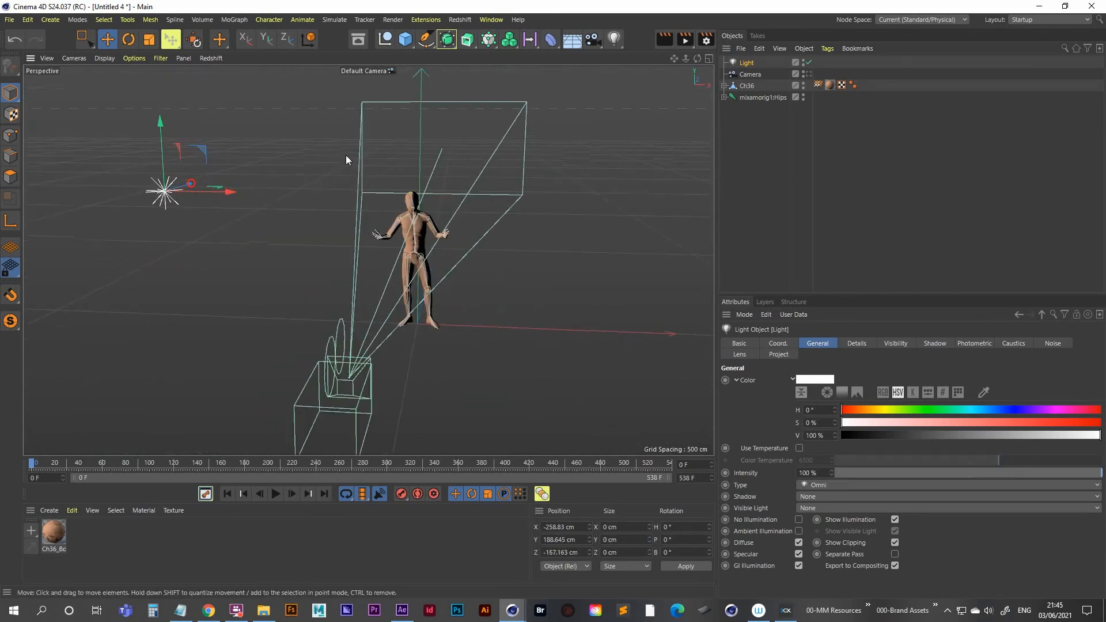
- Set the light's shadow type to Area
left_click(933, 344)
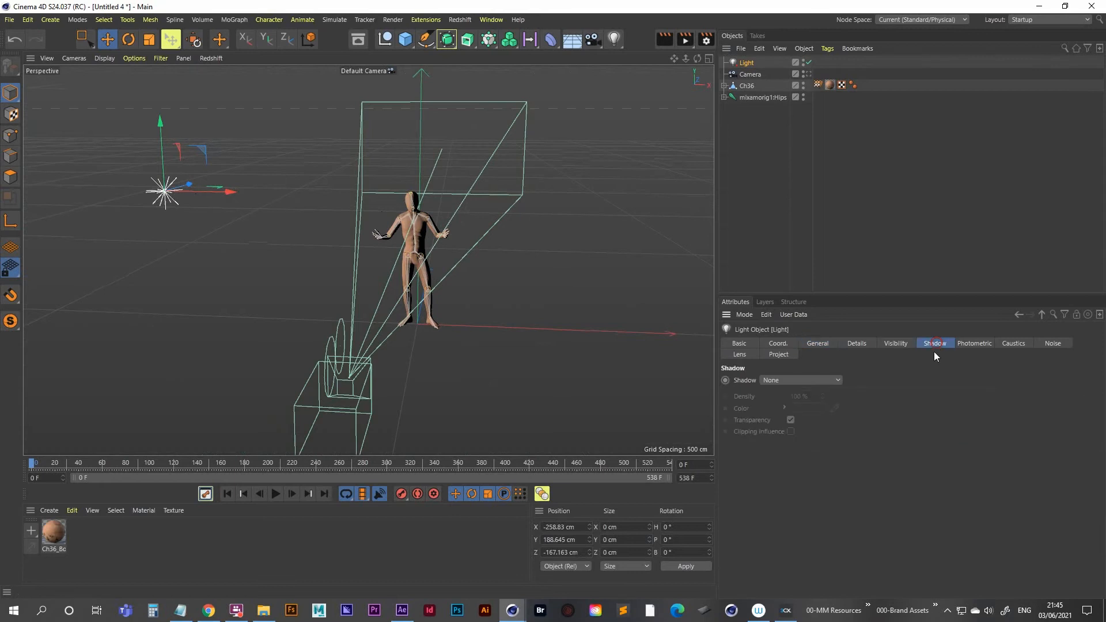
left_click(790, 380)
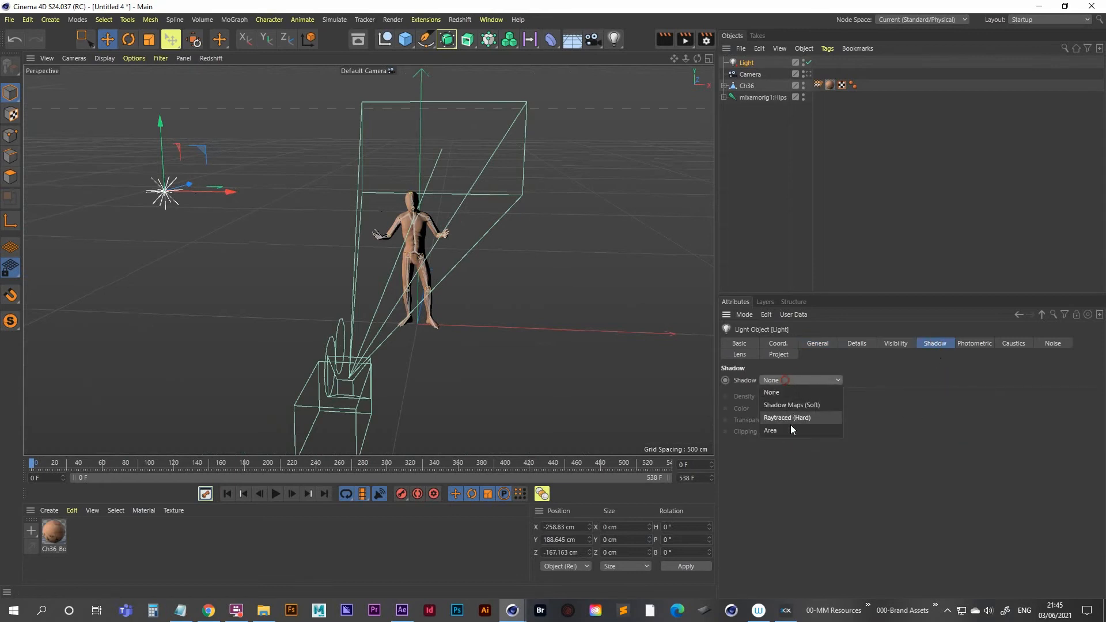
left_click(789, 427)
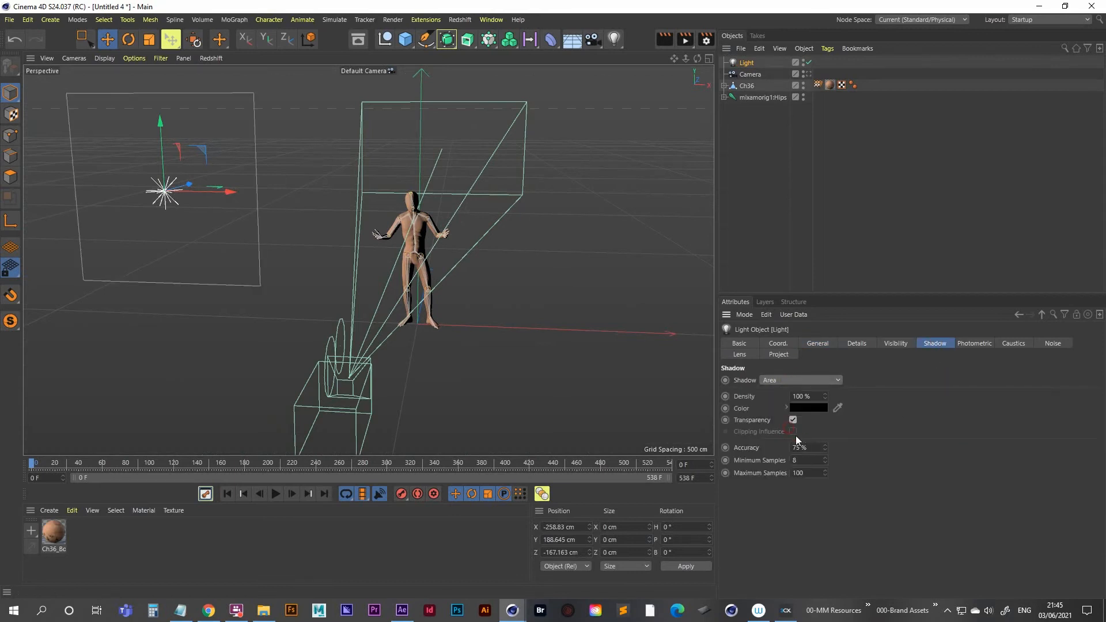
- Duplicate the light along X to the character's other side, at about X 373 cm
left_click(753, 65)
right_click_drag(295, 228, 222, 271, "alt")
left_click_drag(328, 247, 353, 395, "alt")
left_click_drag(290, 260, 610, 262, "ctrl")
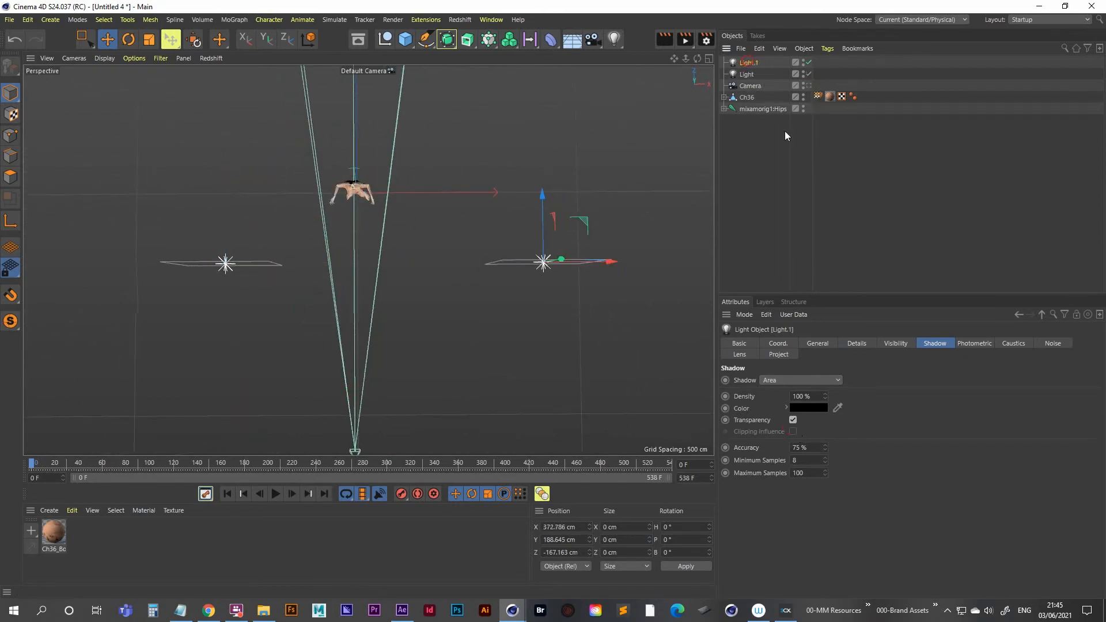
- Turn off shadows for the duplicated light and set its intensity to 50%
left_click(812, 380)
left_click(803, 387)
left_click(824, 344)
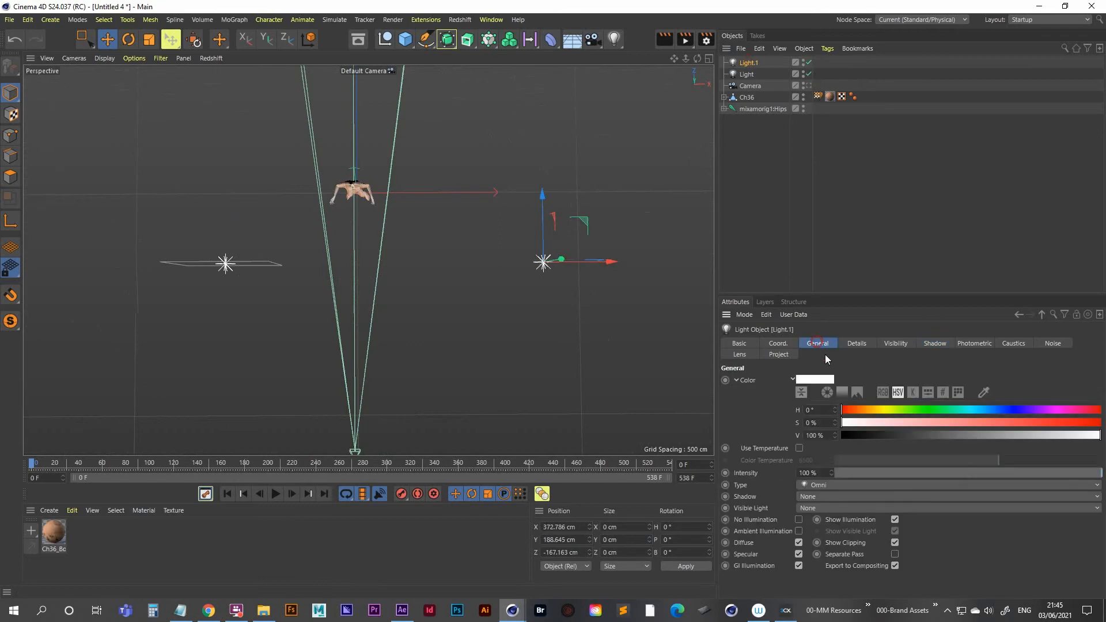
left_click(827, 469)
type("50")
key("Return")
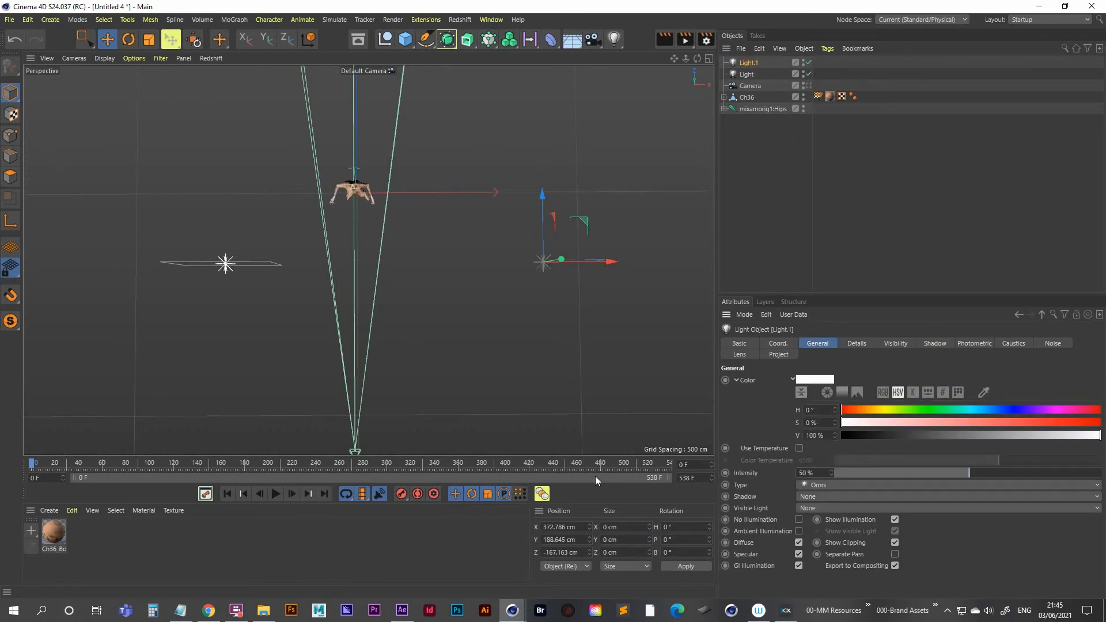
- Look through the scene camera, set the duplicated light's intensity to 45%, and render a preview of the view
left_click(808, 85)
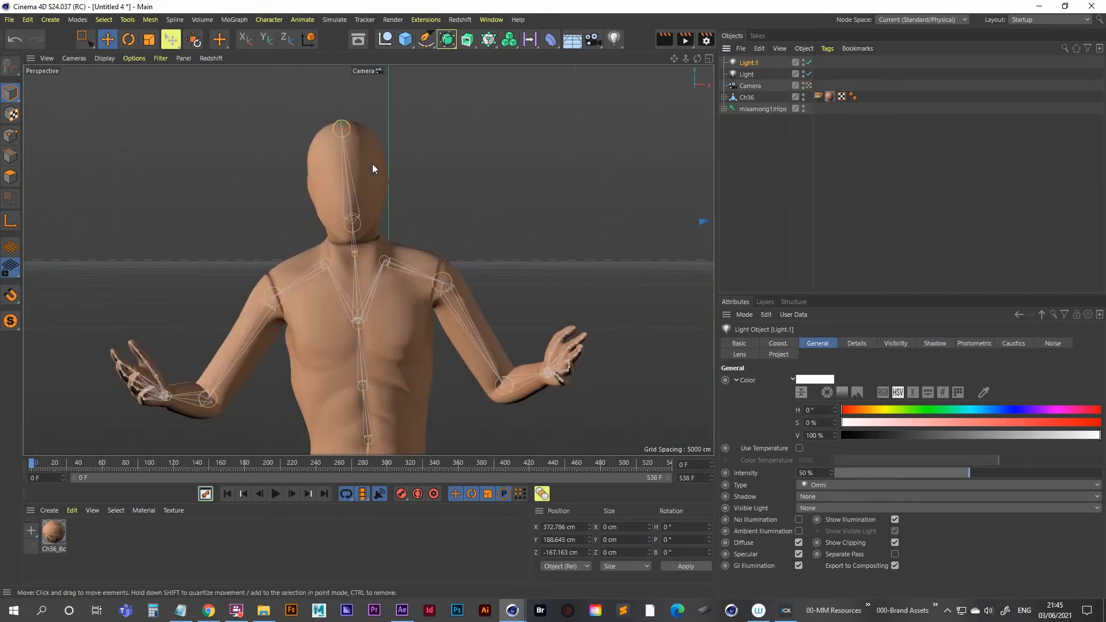
left_click(819, 473)
type("45")
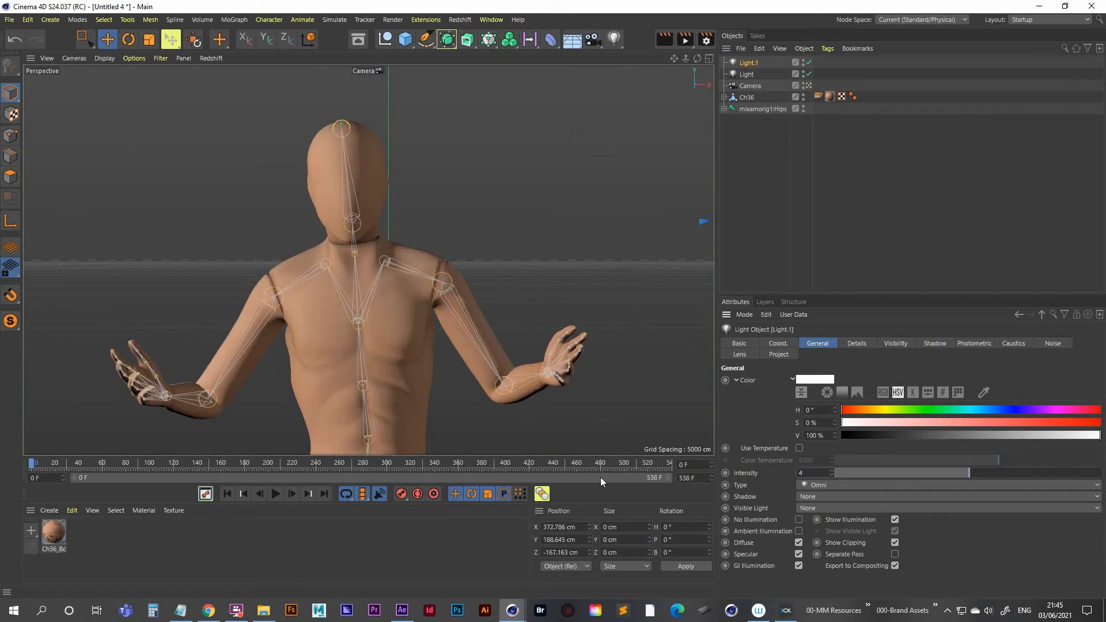
key("Return")
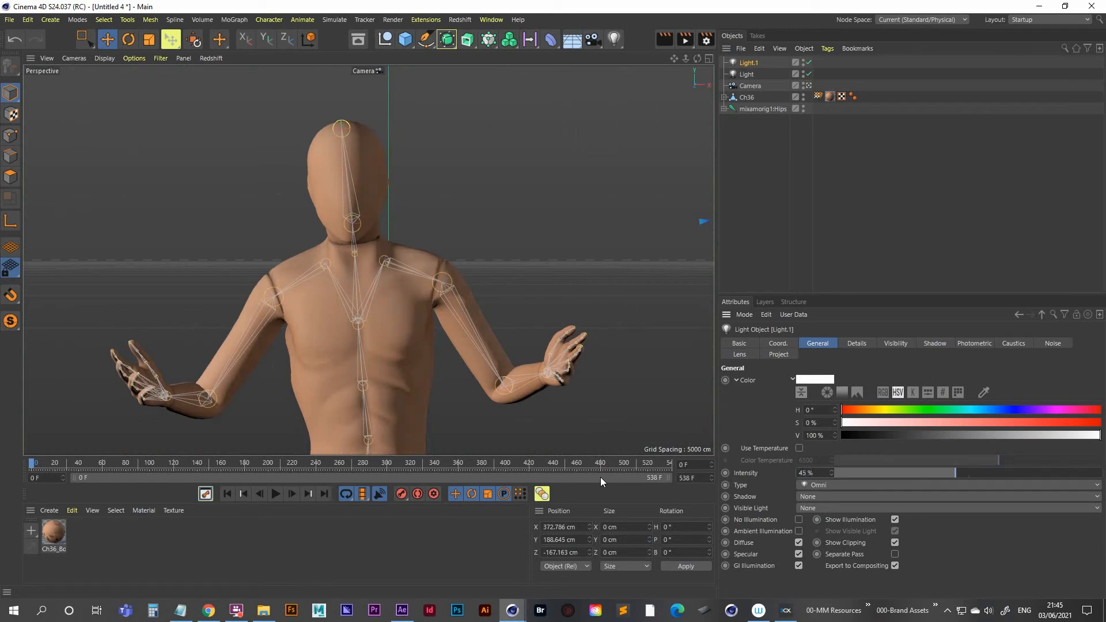
left_click(761, 168)
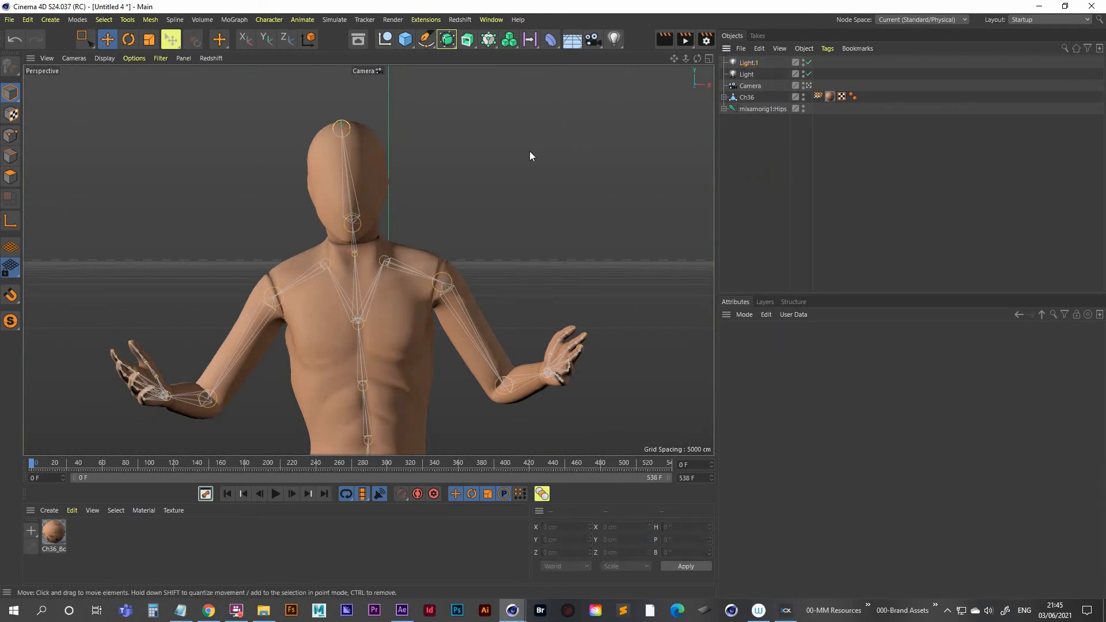
key("ctrl+r")
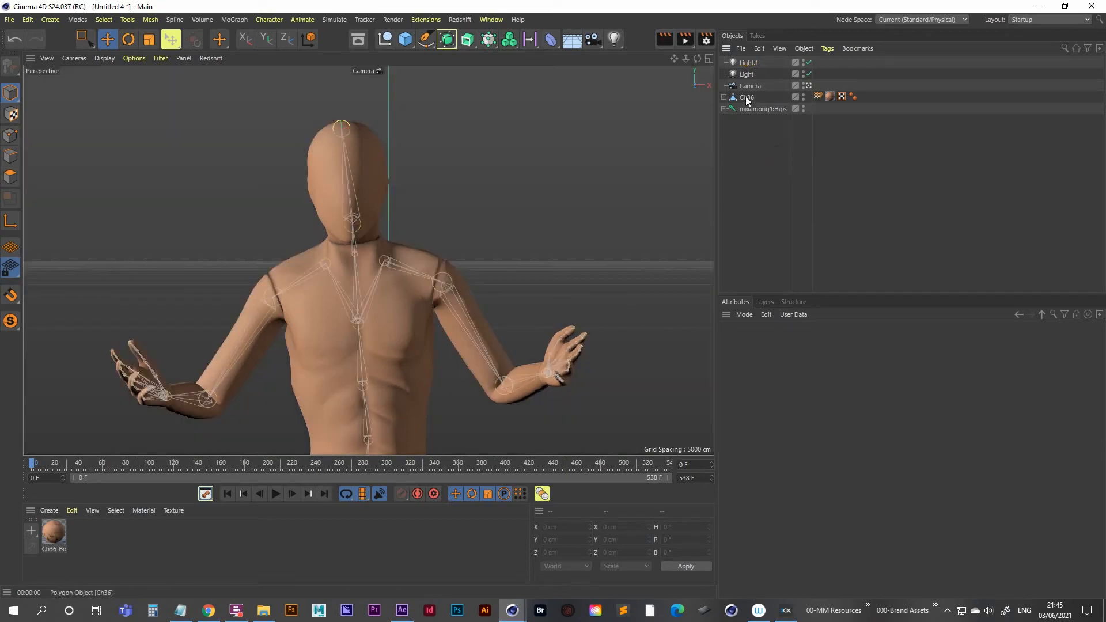
- Put the Ch36 character mesh under a Subdivision Surface and render a preview to check its smoothness
left_click(747, 98)
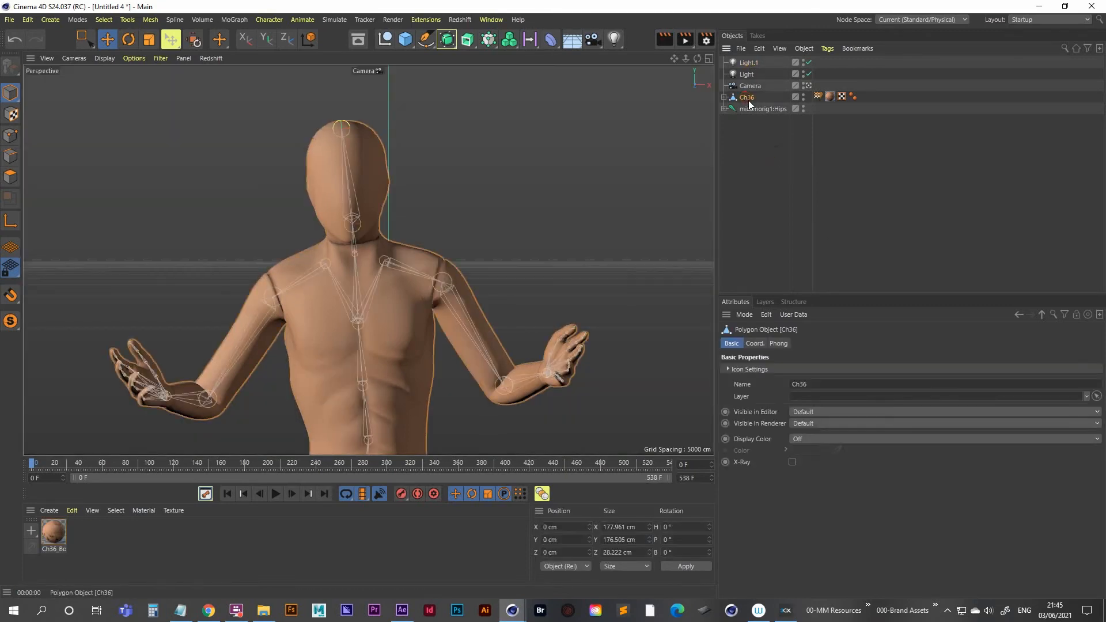
left_click(447, 44)
left_click(493, 57, "alt")
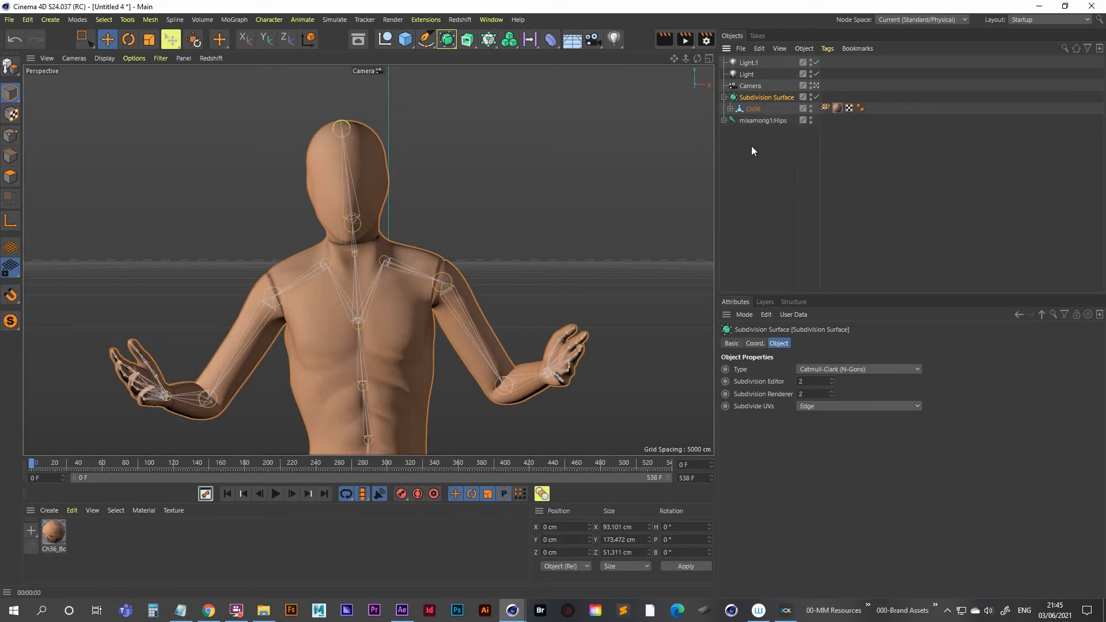
left_click(664, 38)
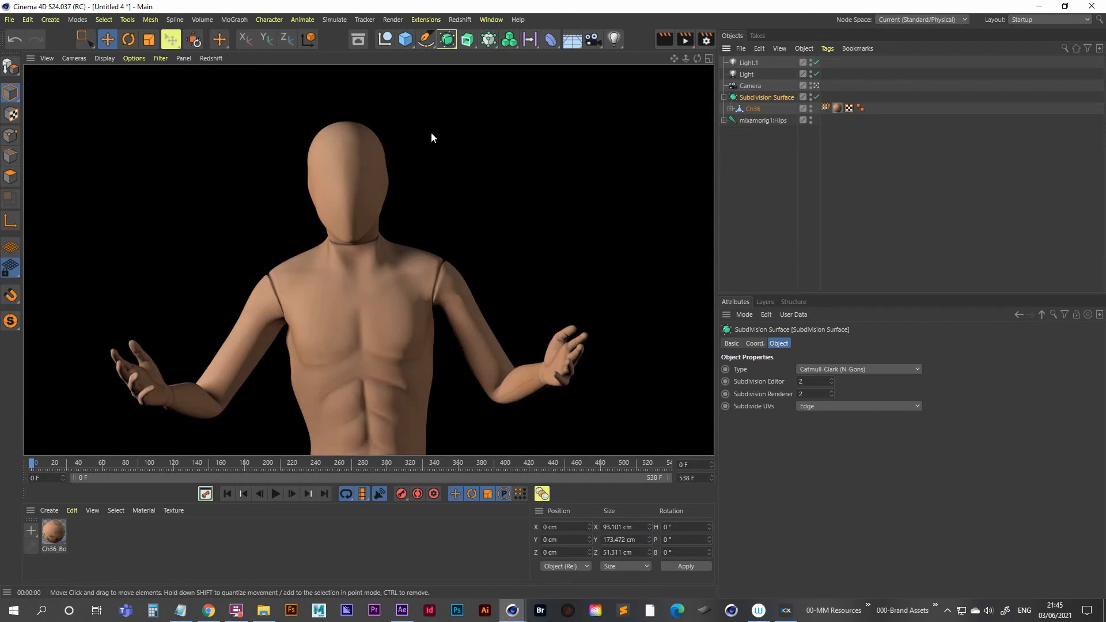
middle_click(571, 184)
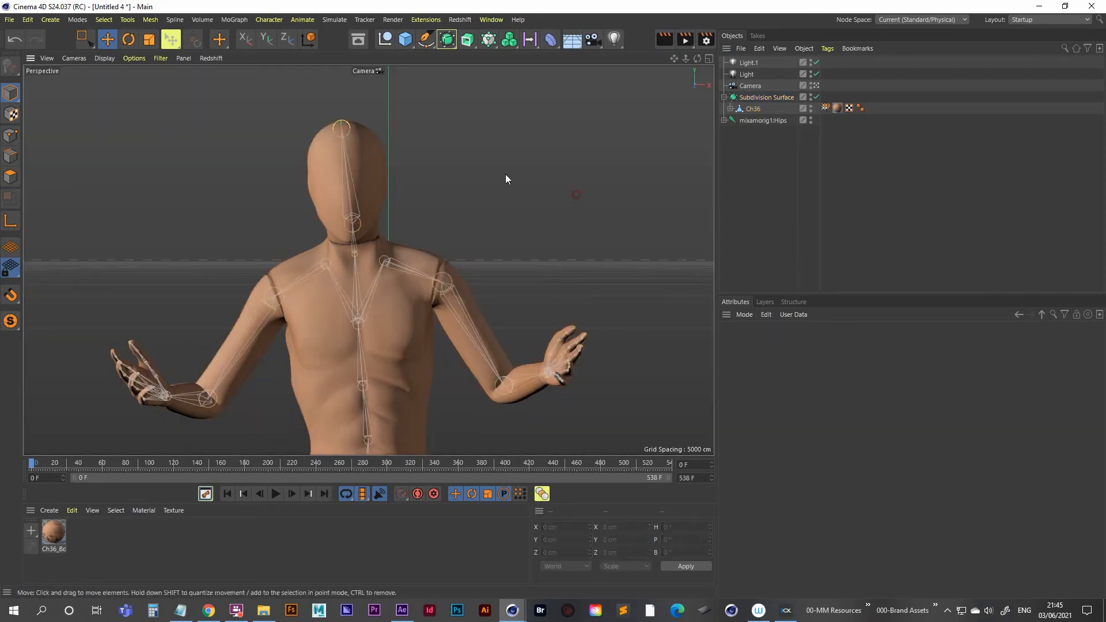
- In the Top view, duplicate Light.1 to just behind the character, at about X 16, Z 55 cm
middle_click(497, 153)
scroll(403, 229, "down", 5)
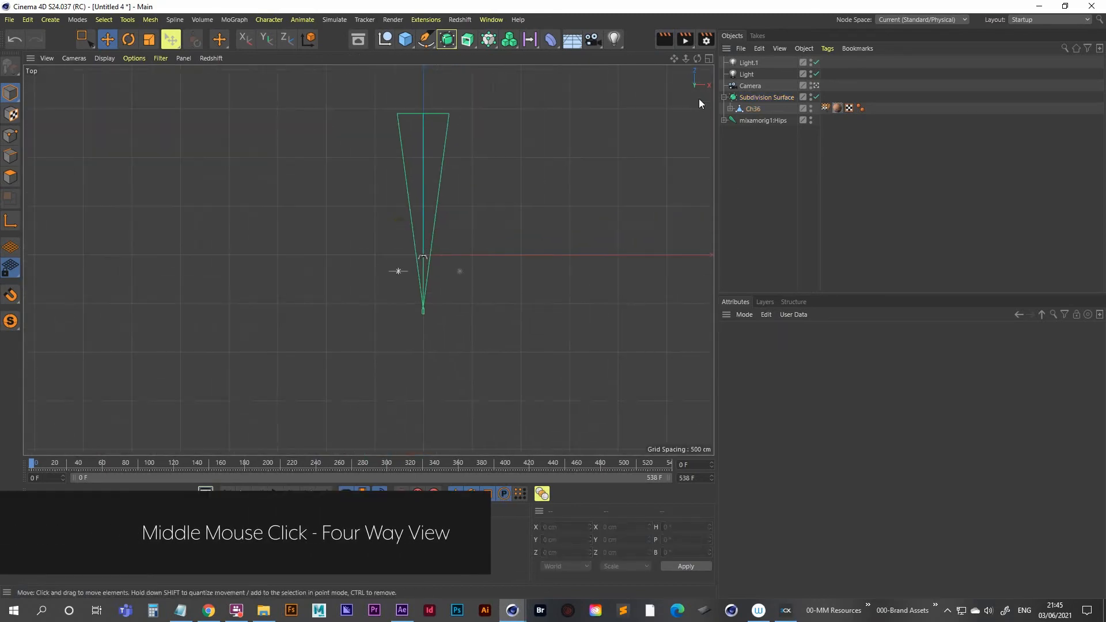
left_click(746, 64)
scroll(484, 265, "up", 5)
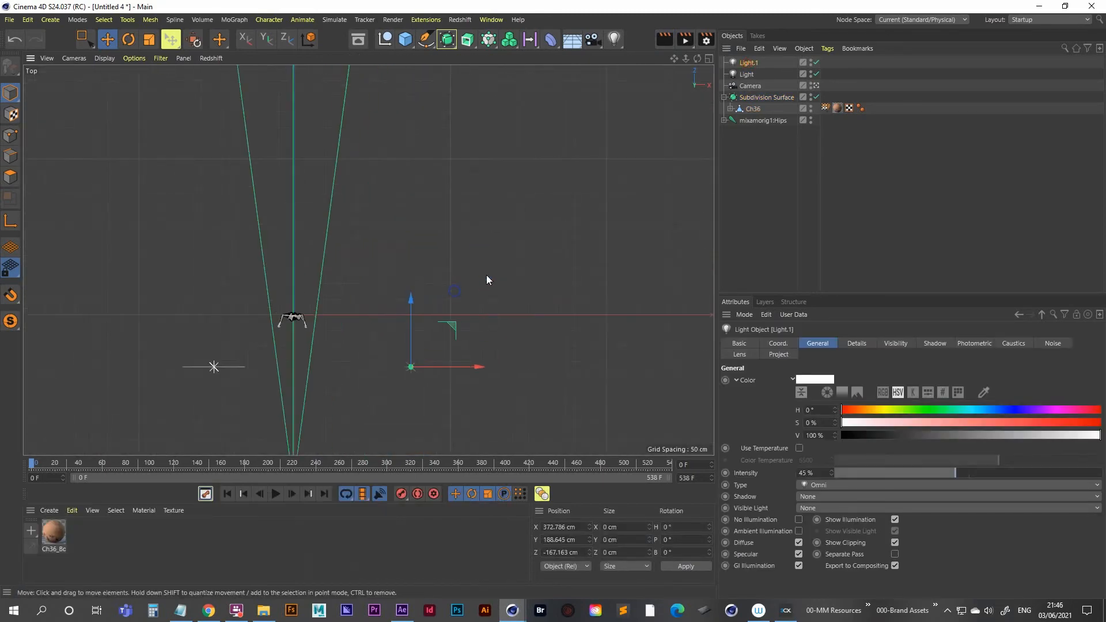
left_click_drag(458, 328, 340, 254, "ctrl")
middle_click(316, 311)
middle_click(268, 178)
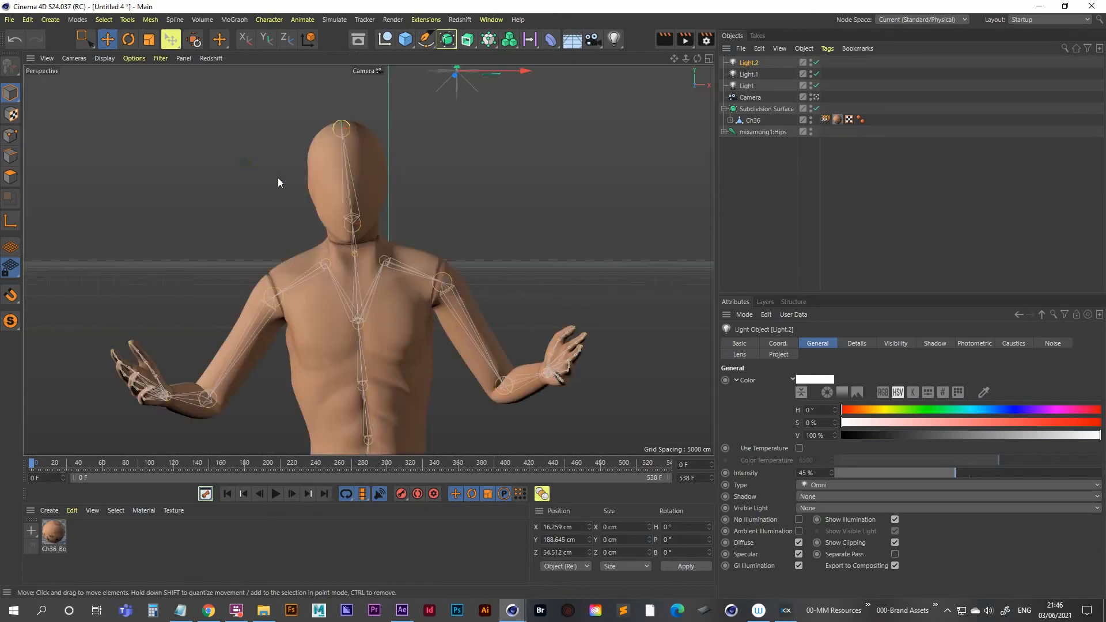
- Leave the camera view and raise the light behind the character above its head, to about Y 265 cm
left_click(816, 97)
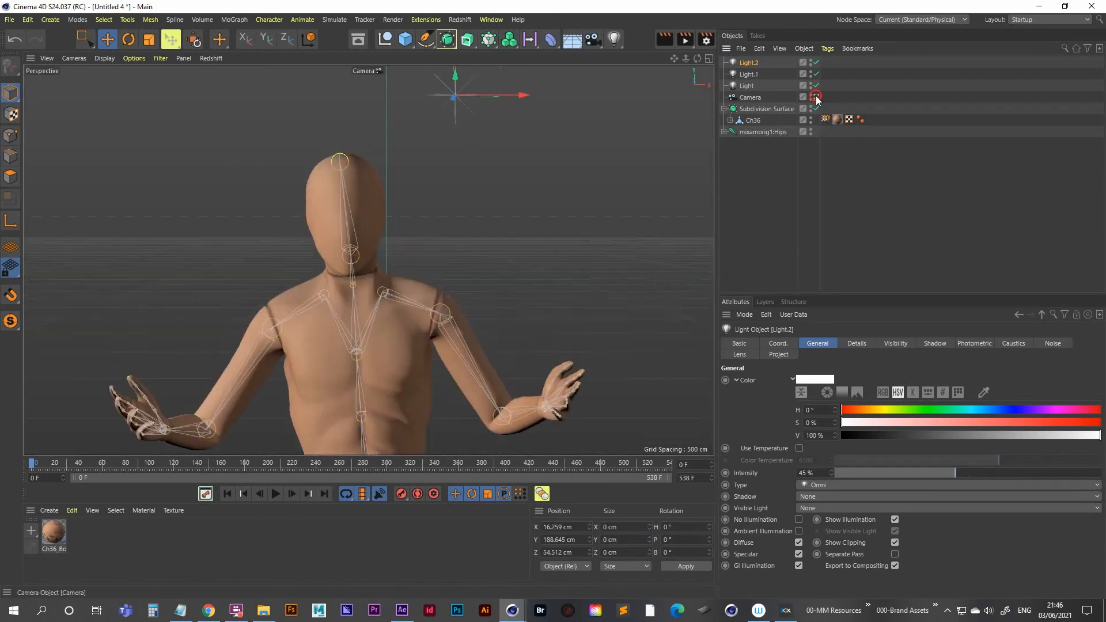
left_click_drag(352, 213, 363, 86, "alt")
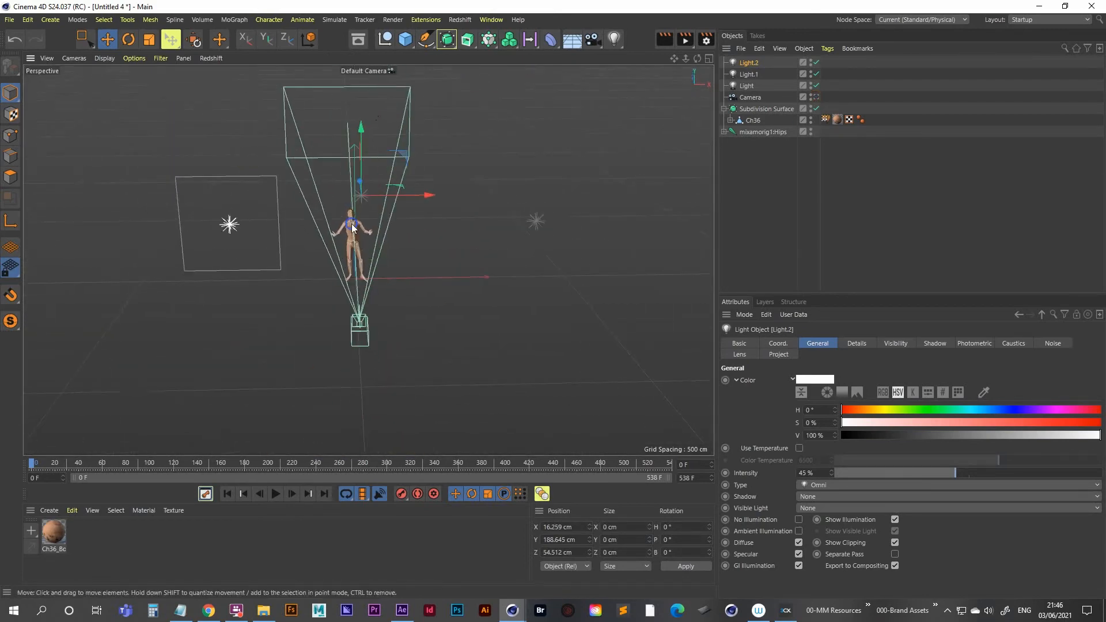
right_click_drag(353, 221, 379, 209, "alt")
left_click_drag(354, 233, 349, 221, "alt")
right_click_drag(349, 221, 416, 193, "alt")
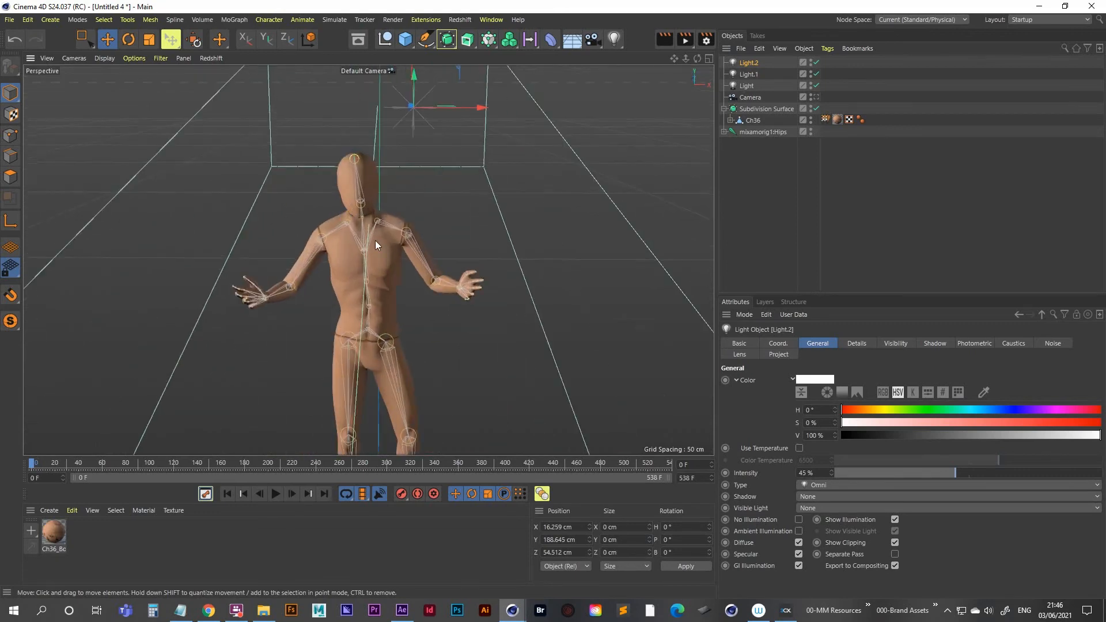
left_click_drag(375, 240, 376, 219, "alt")
left_click_drag(417, 78, 416, 35)
middle_click_drag(396, 190, 399, 251, "alt")
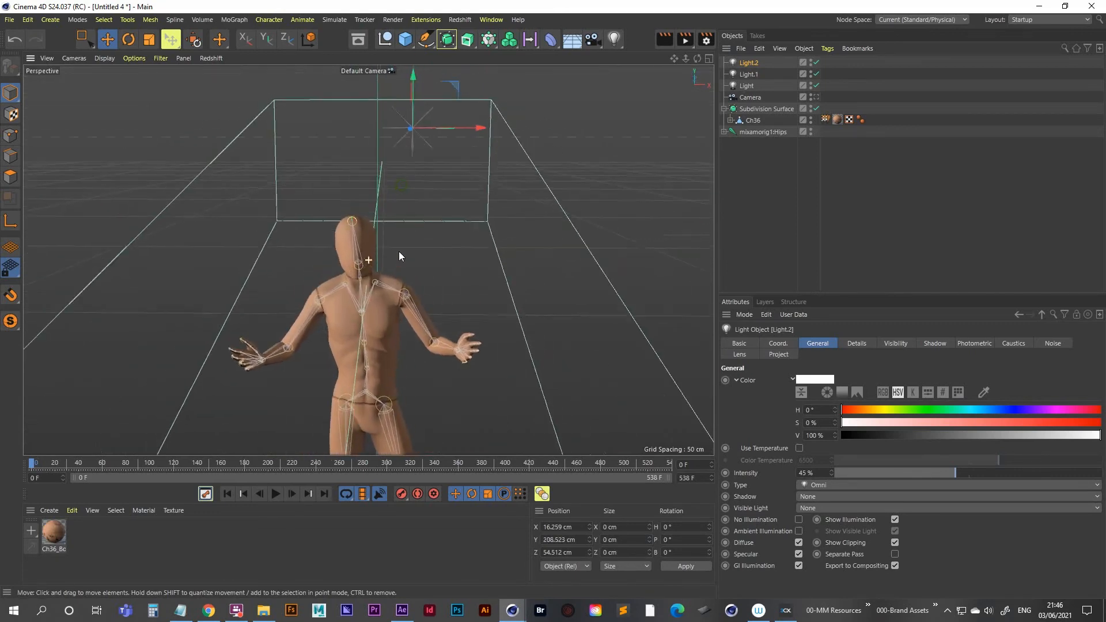
left_click_drag(399, 251, 364, 263, "alt")
left_click_drag(398, 106, 401, 29)
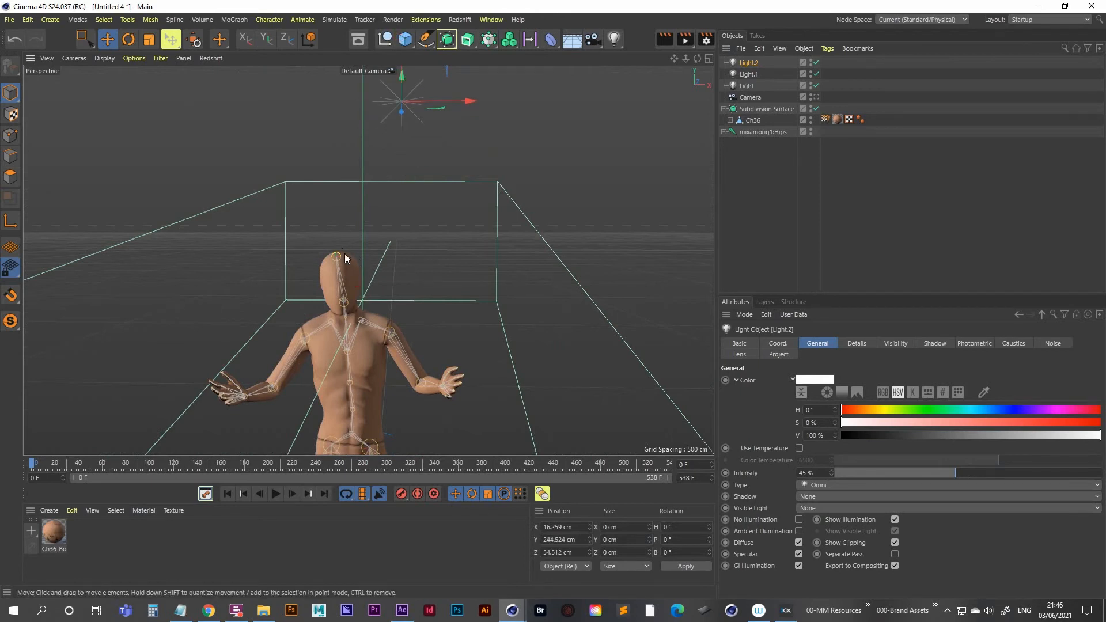
middle_click_drag(384, 216, 381, 252, "alt")
left_click_drag(398, 78, 398, 42)
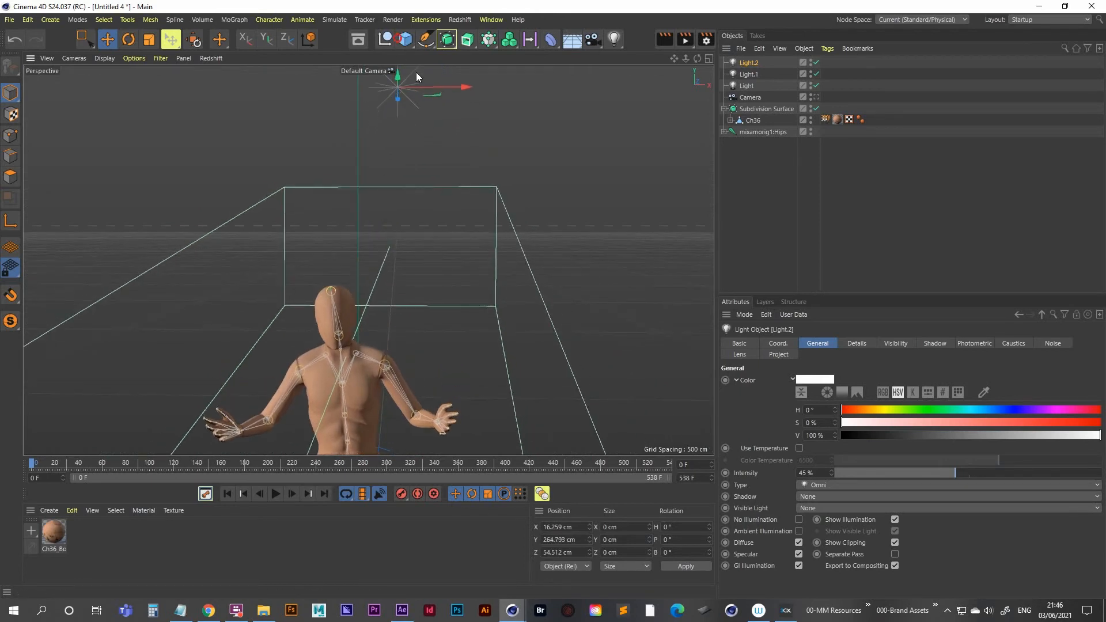
- Render a preview through the scene camera and scrub the animation to frame 538 to check the lighting and framing
left_click(816, 96)
left_click(664, 40)
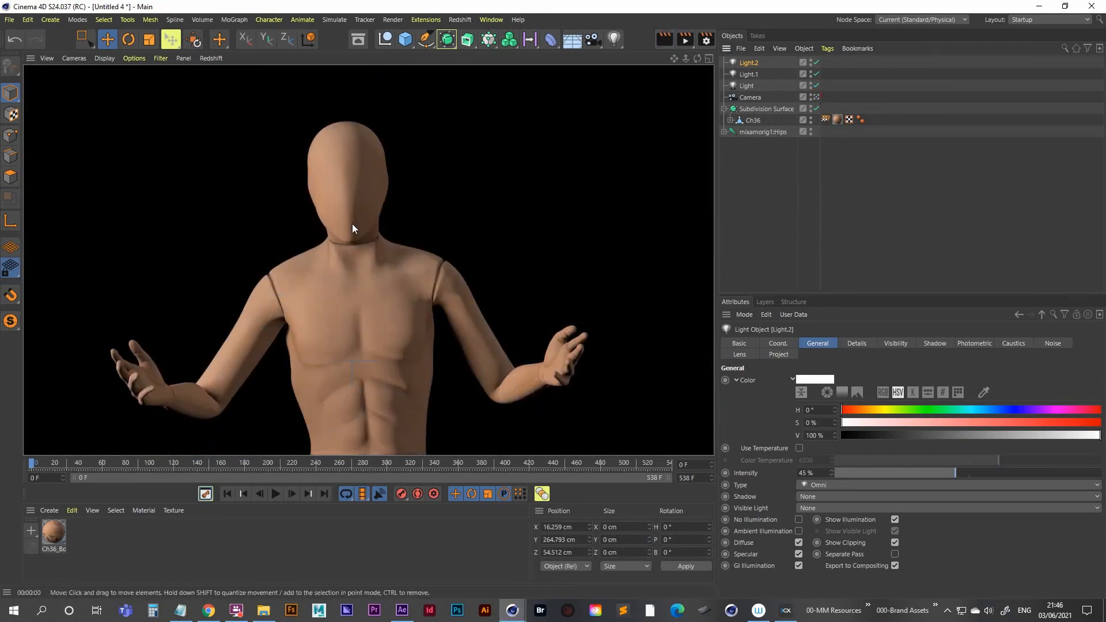
left_click_drag(33, 462, 624, 465)
middle_click_drag(357, 282, 371, 257, "alt")
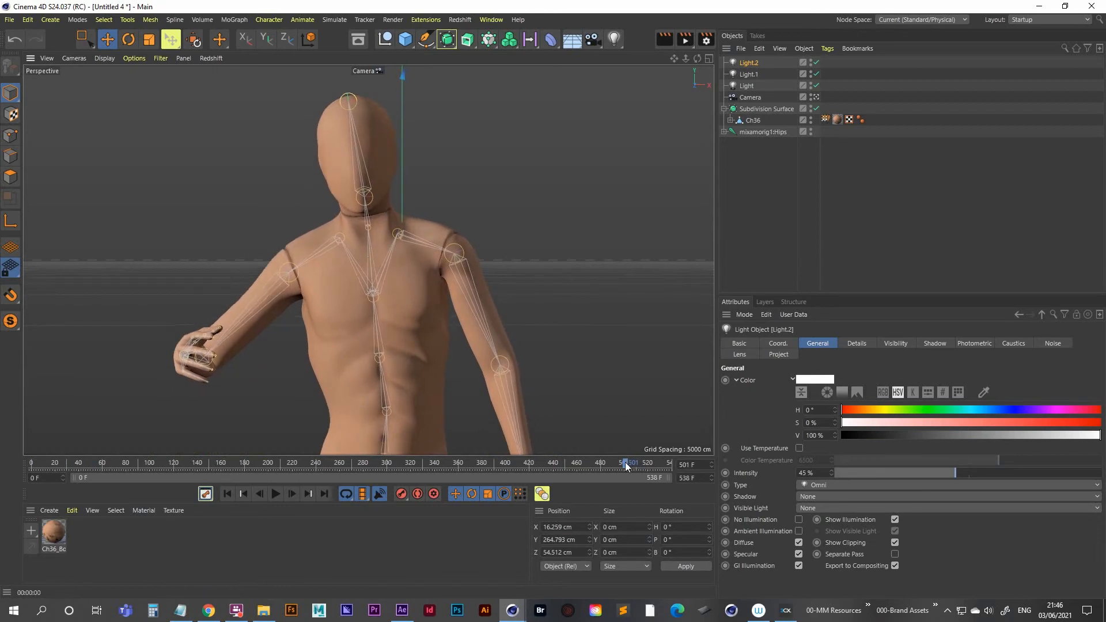
left_click_drag(555, 460, 697, 464)
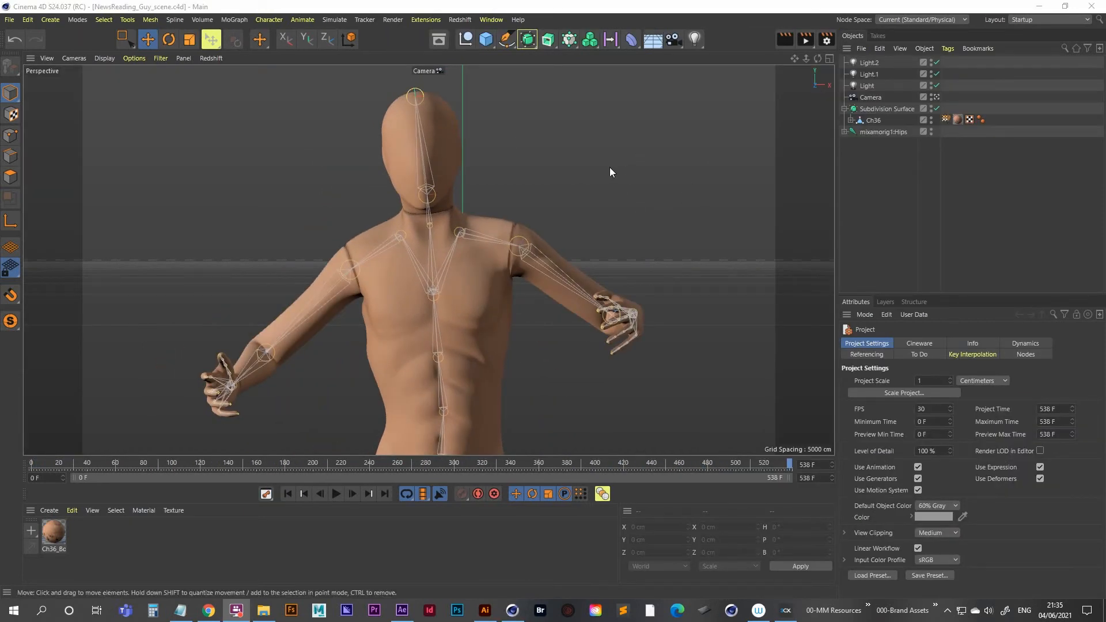
- Switch from the character scene to the open scene_5.c4d project
key("v")
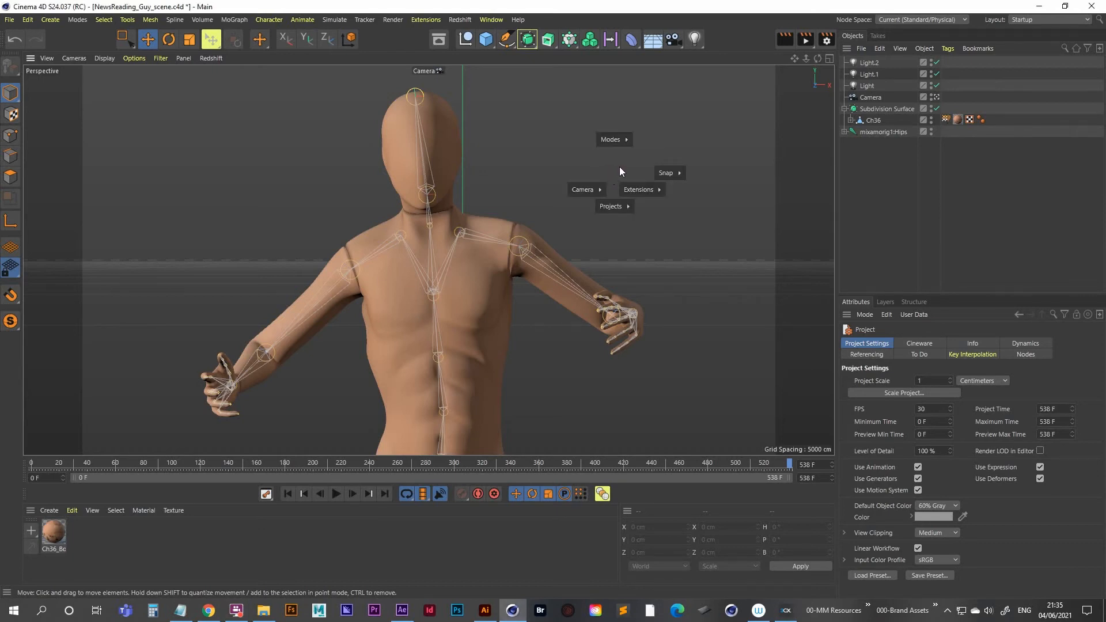
mouse_move(620, 167)
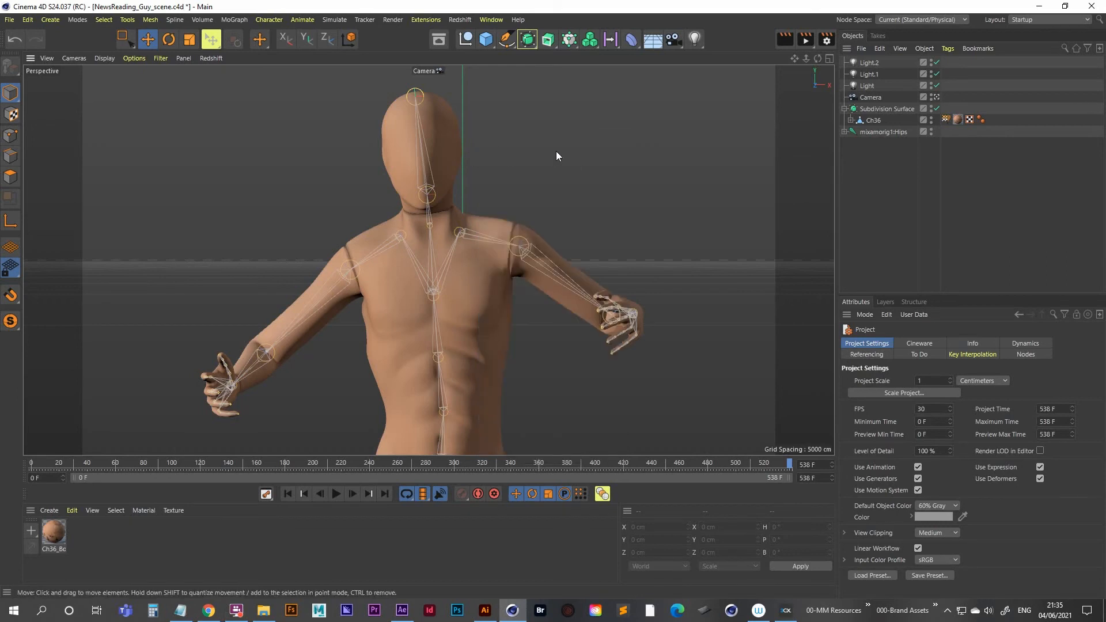
key("v")
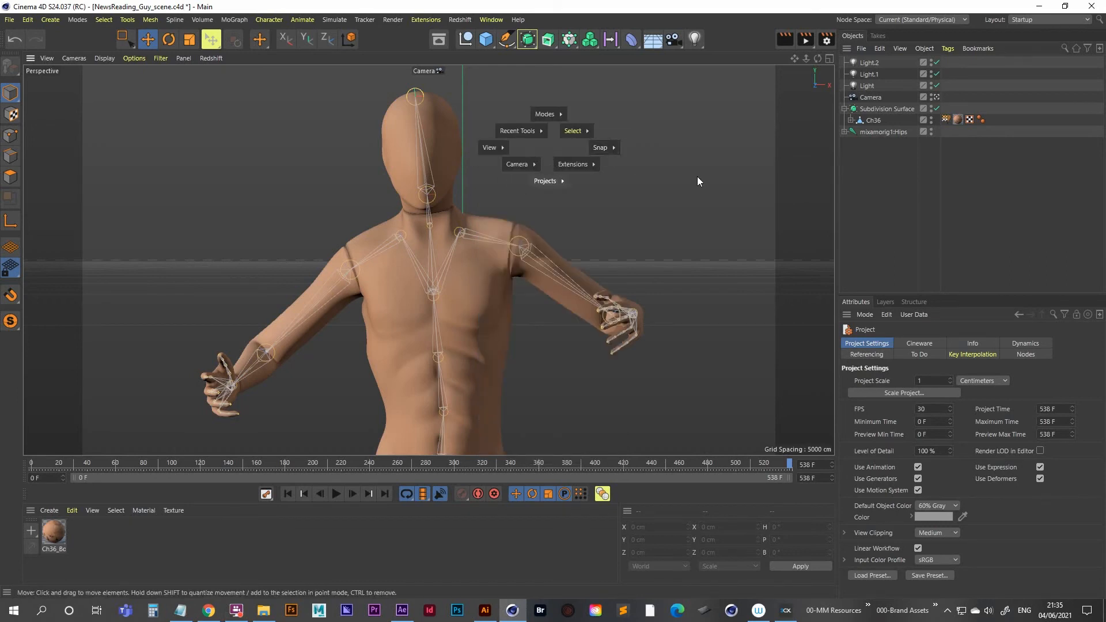
key("v")
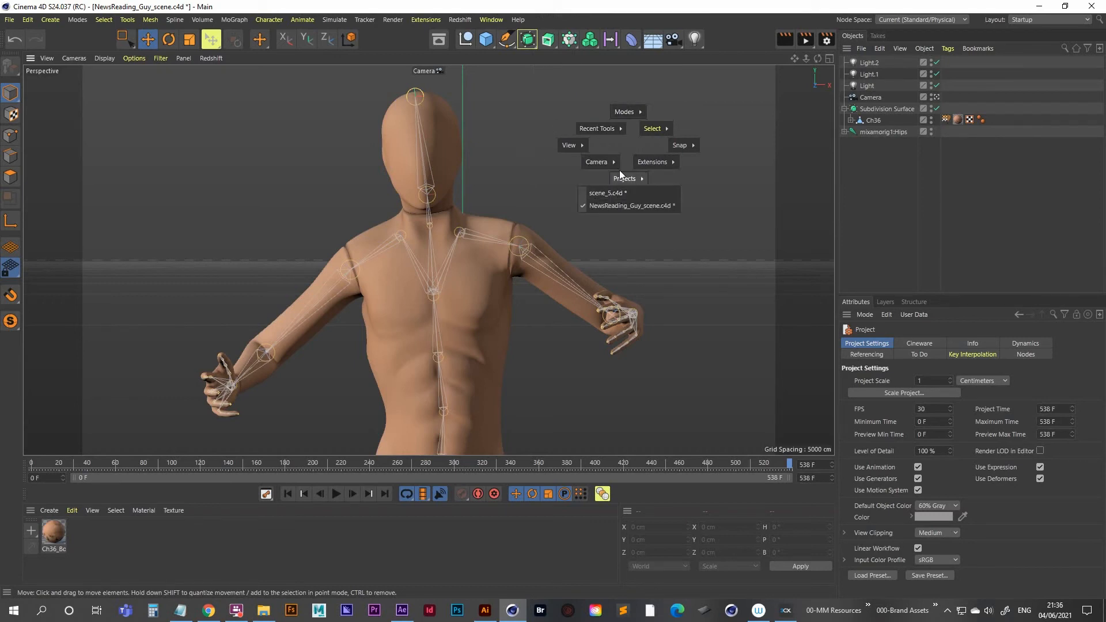
key("v")
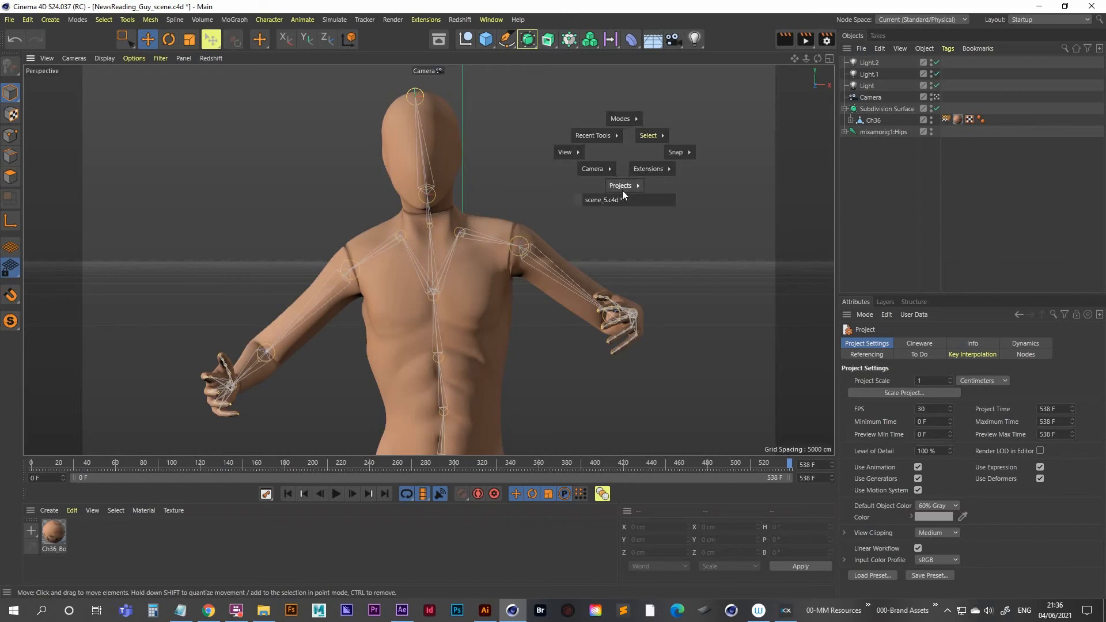
left_click(617, 199)
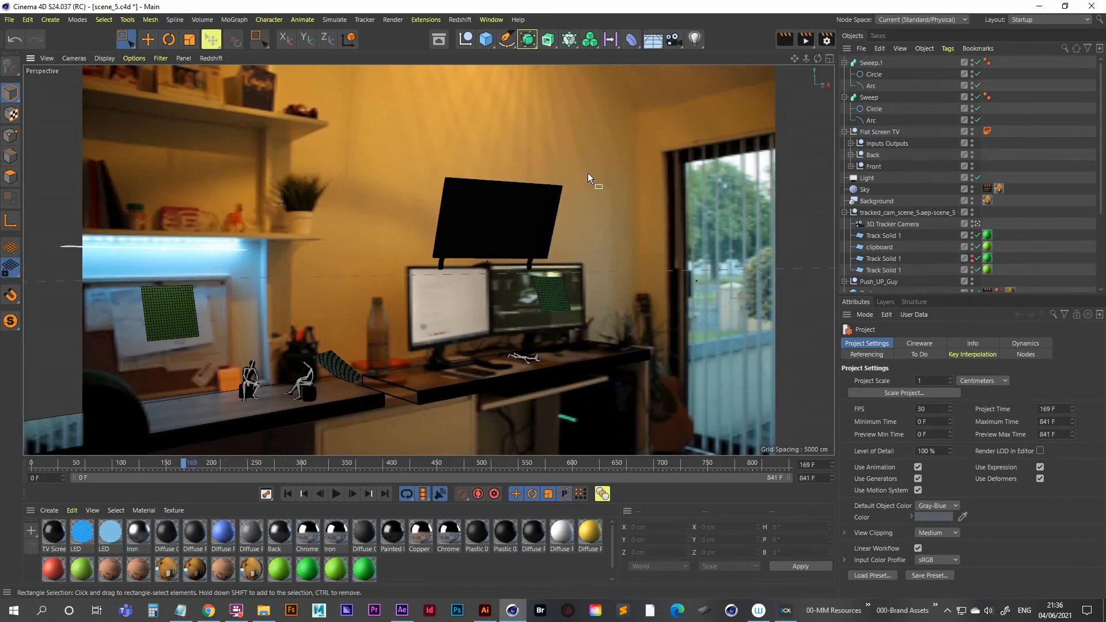
key("v")
mouse_move(579, 209)
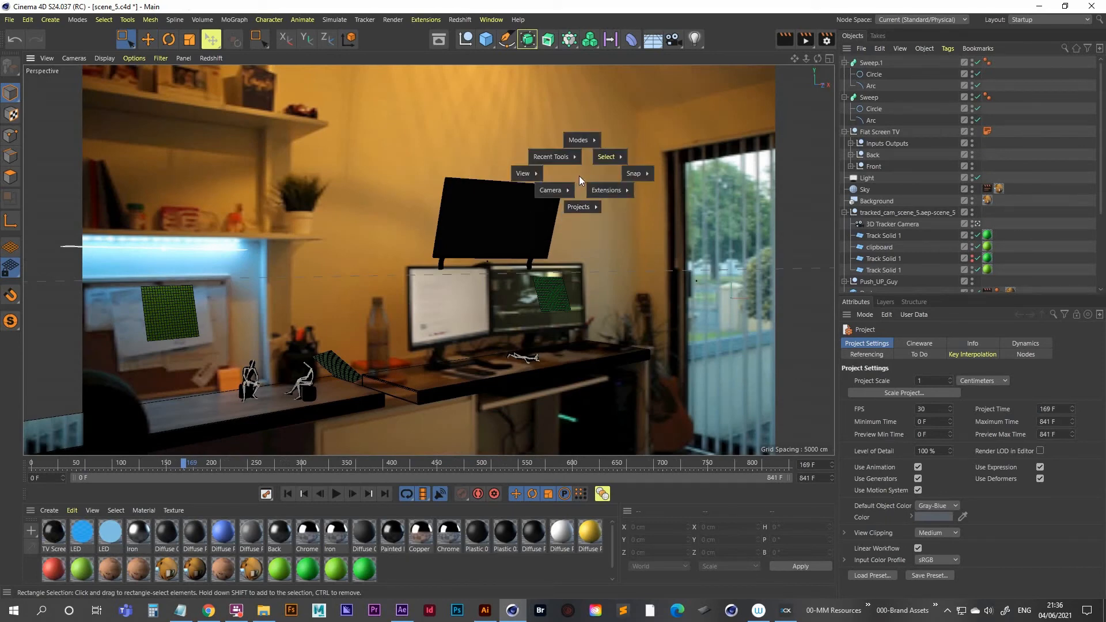
key("Escape")
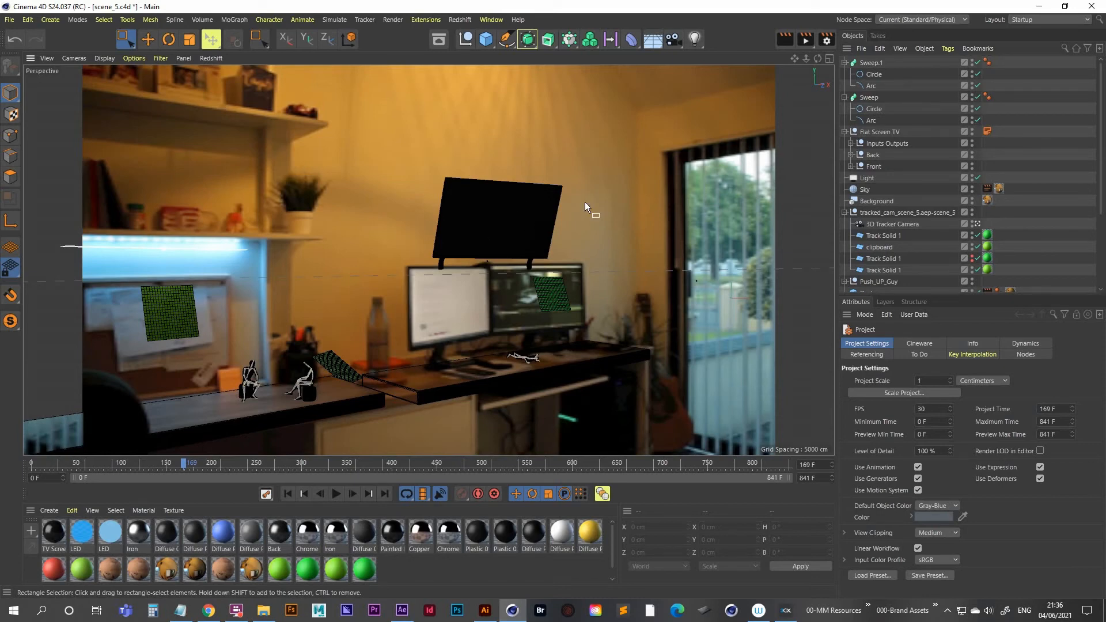
- Add an External Compositing tag to the Screen object inside the Flat Screen TV's Front group
left_click(870, 132)
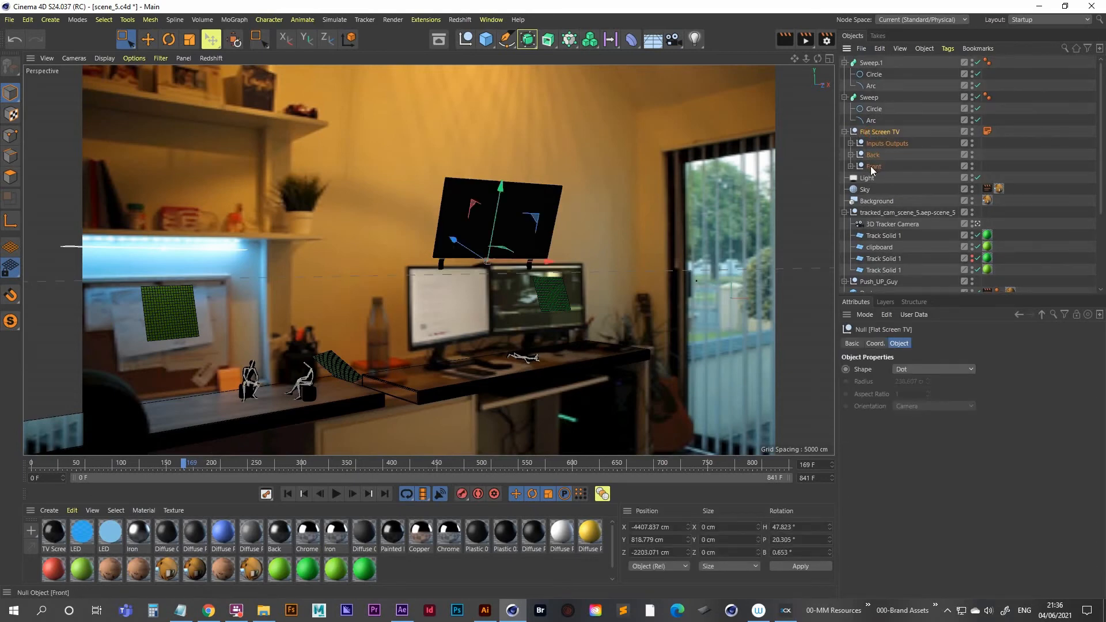
left_click(850, 166)
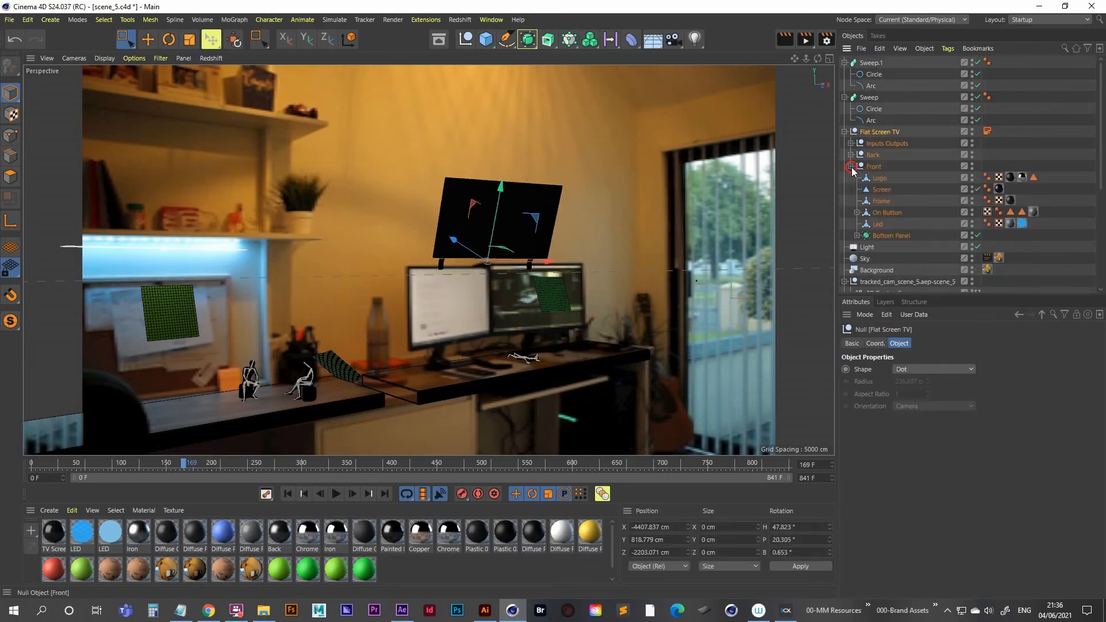
left_click(881, 189)
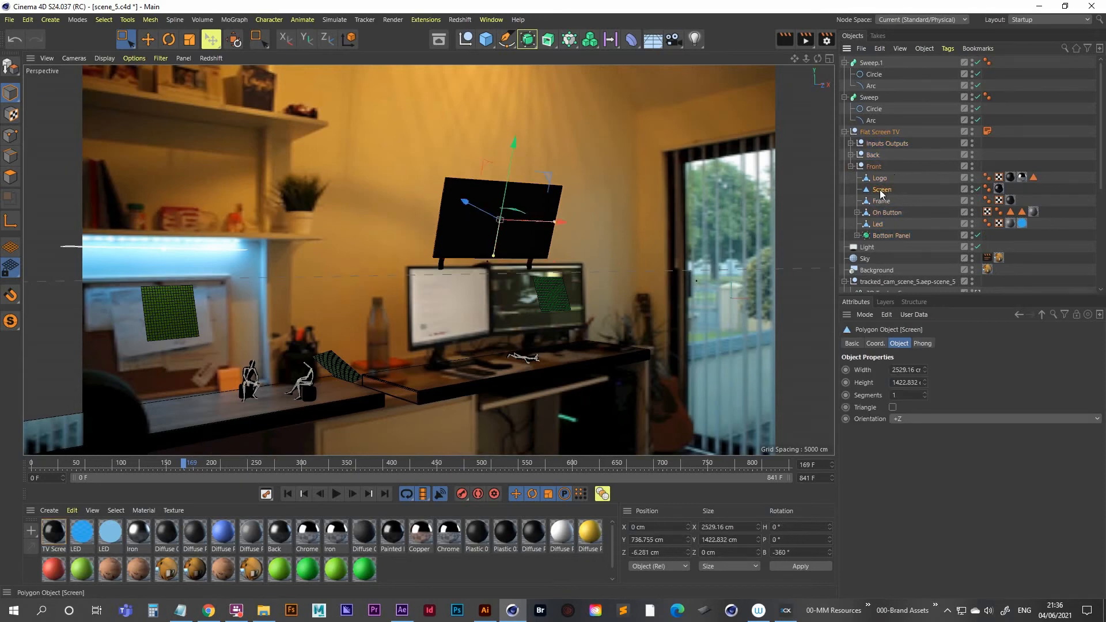
right_click(883, 193)
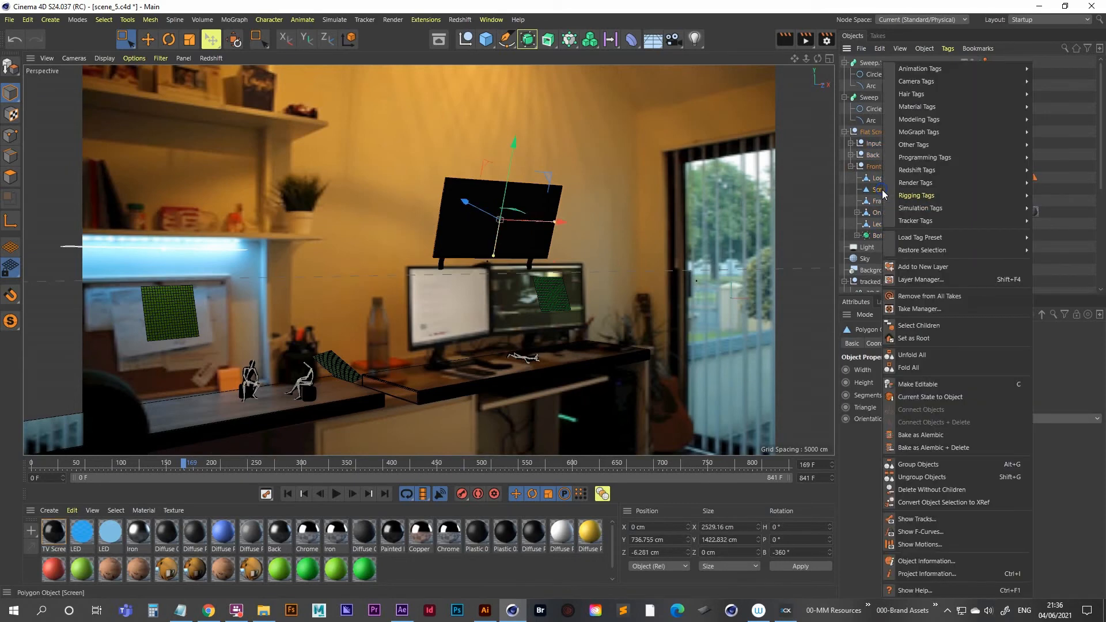
mouse_move(915, 184)
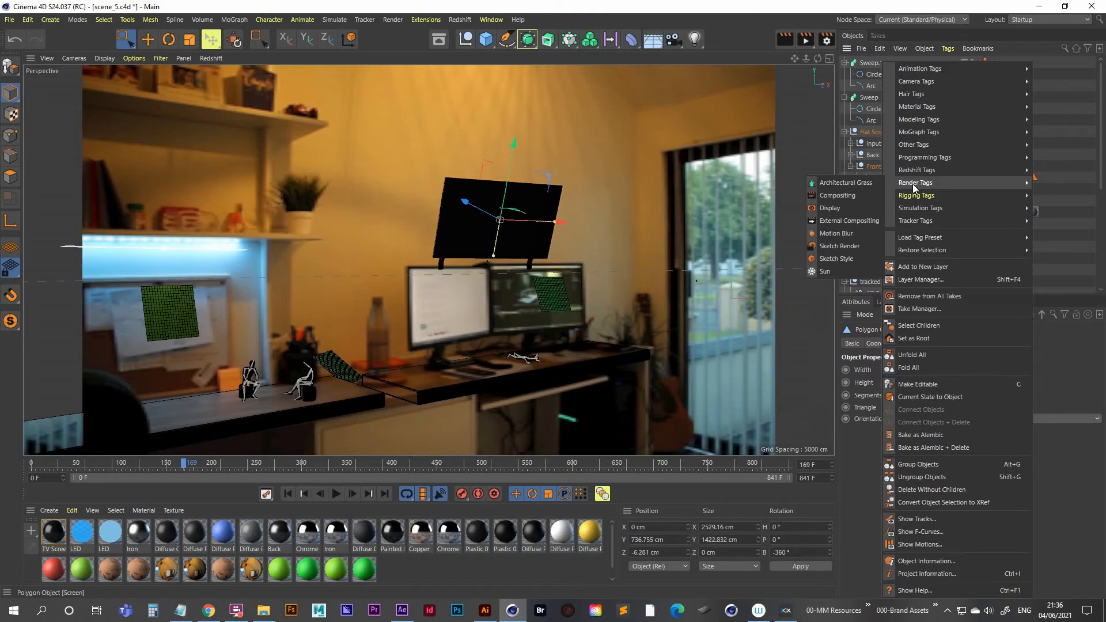
left_click(857, 221)
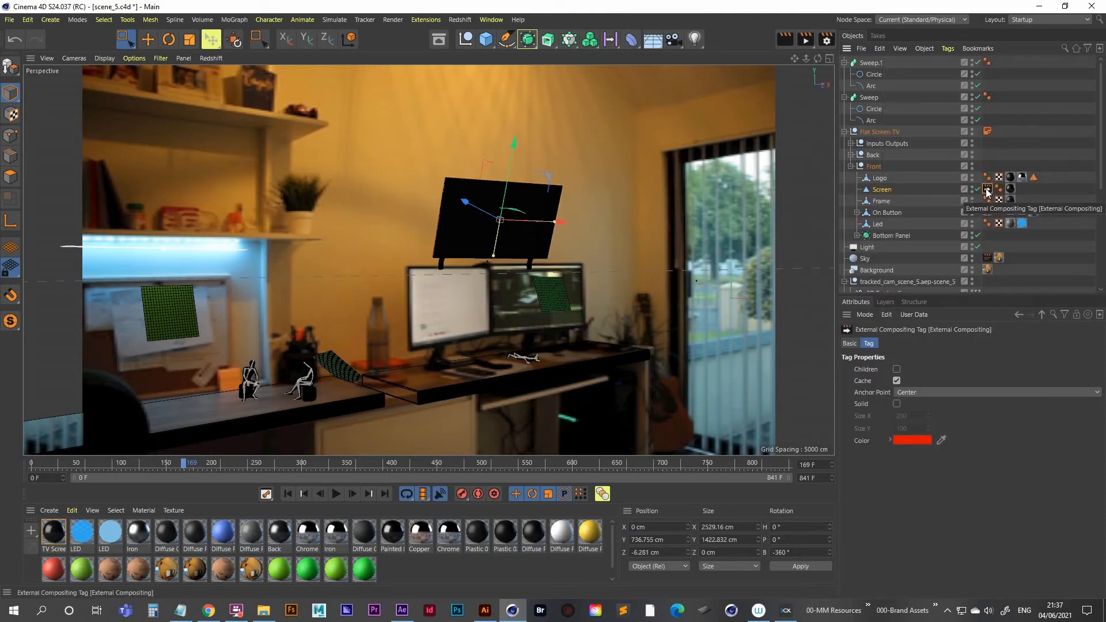
- Enable Solid on the External Compositing tag and copy in the screen's dimensions as size X 2529 and Y 1422
left_click(897, 404)
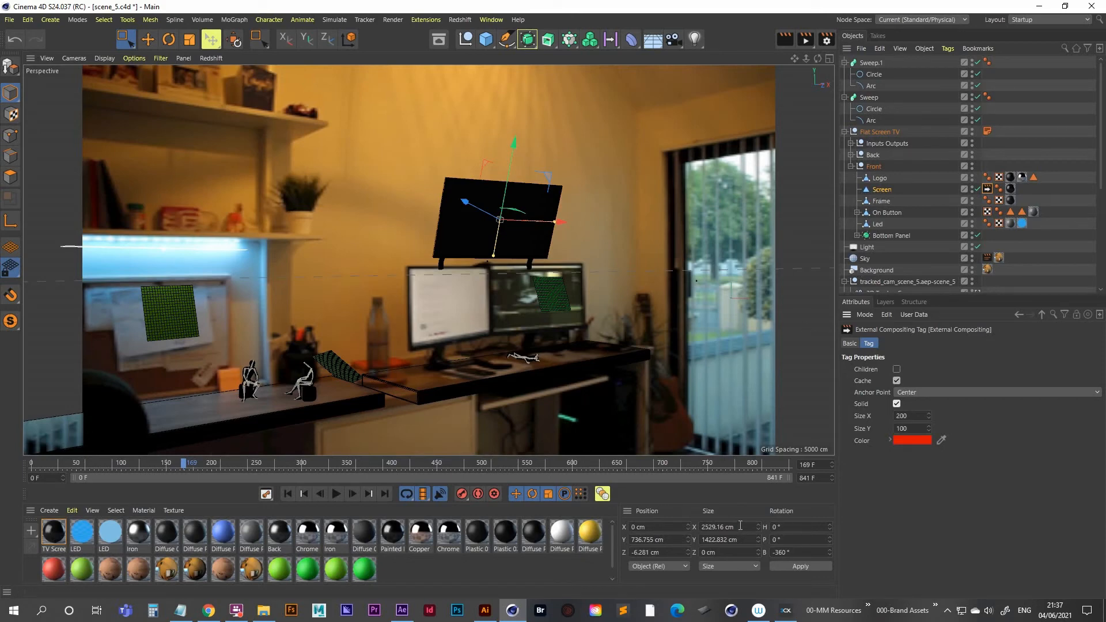
left_click_drag(722, 527, 605, 536)
key("ctrl+c")
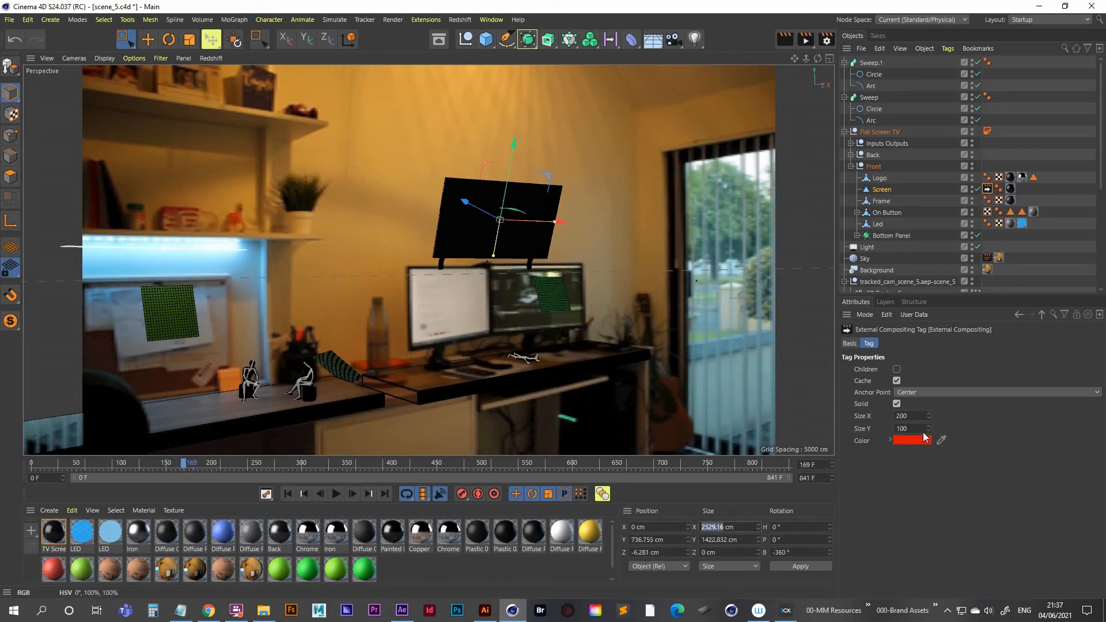
double_click(906, 416)
key("ctrl+v")
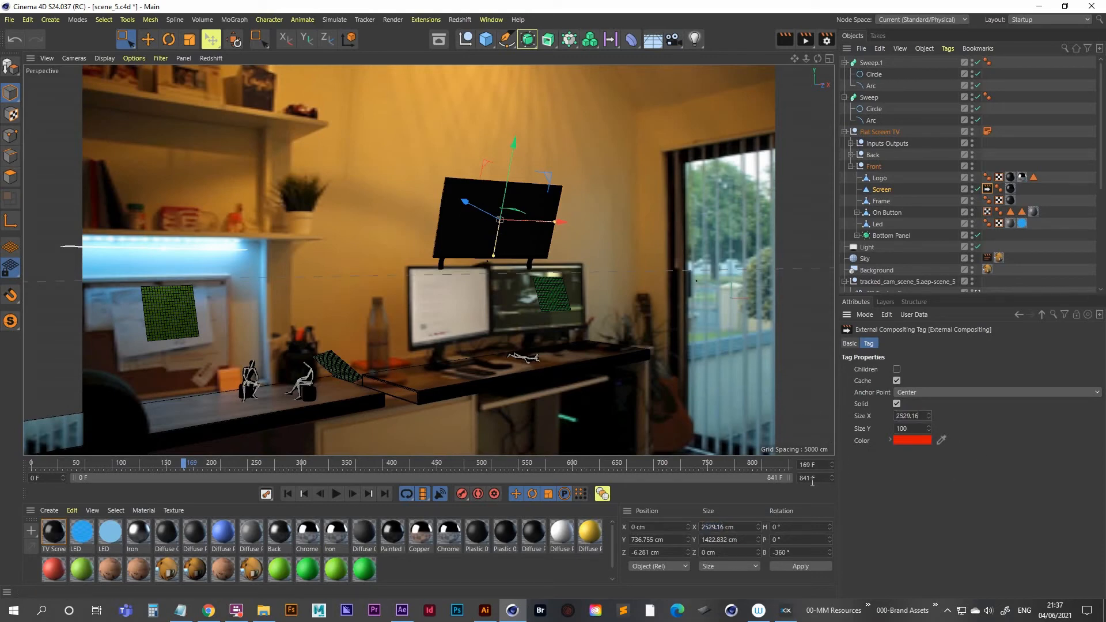
left_click_drag(731, 539, 612, 544)
key("ctrl+c")
double_click(906, 427)
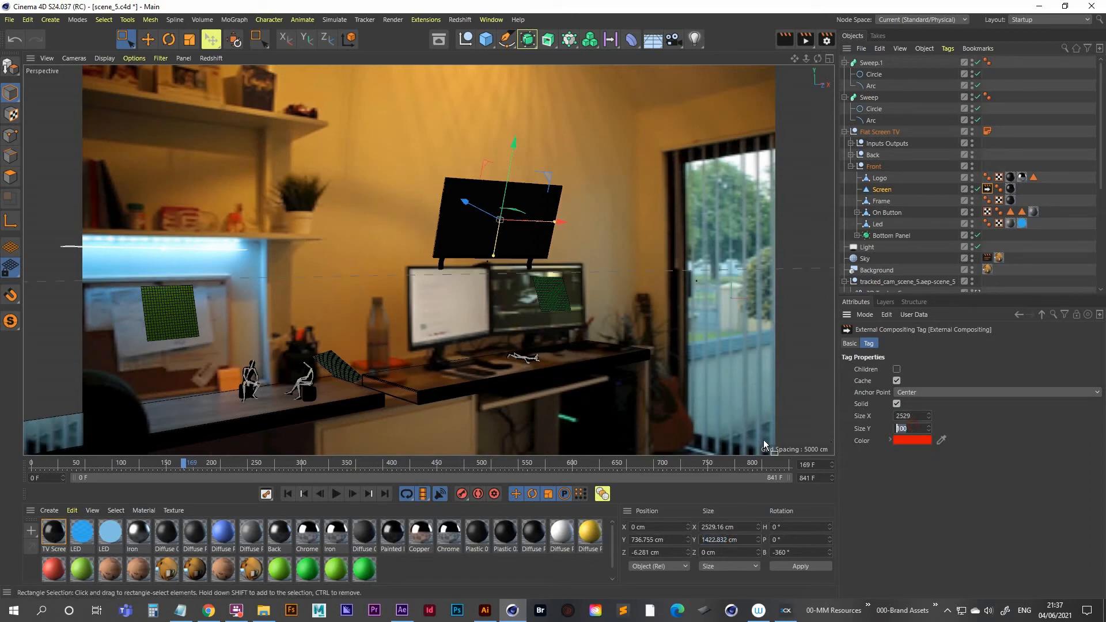
key("ctrl+v")
- Set the tag's solid color to light green with hue 123°, saturation 53% and value 100%
left_click(912, 440)
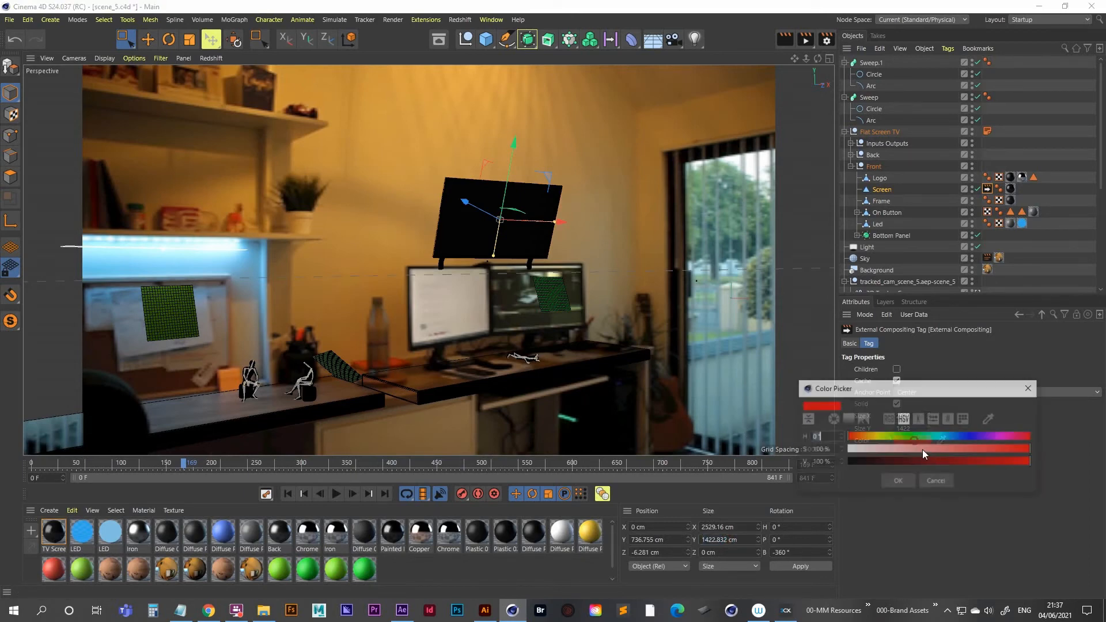
left_click(911, 437)
left_click(945, 449)
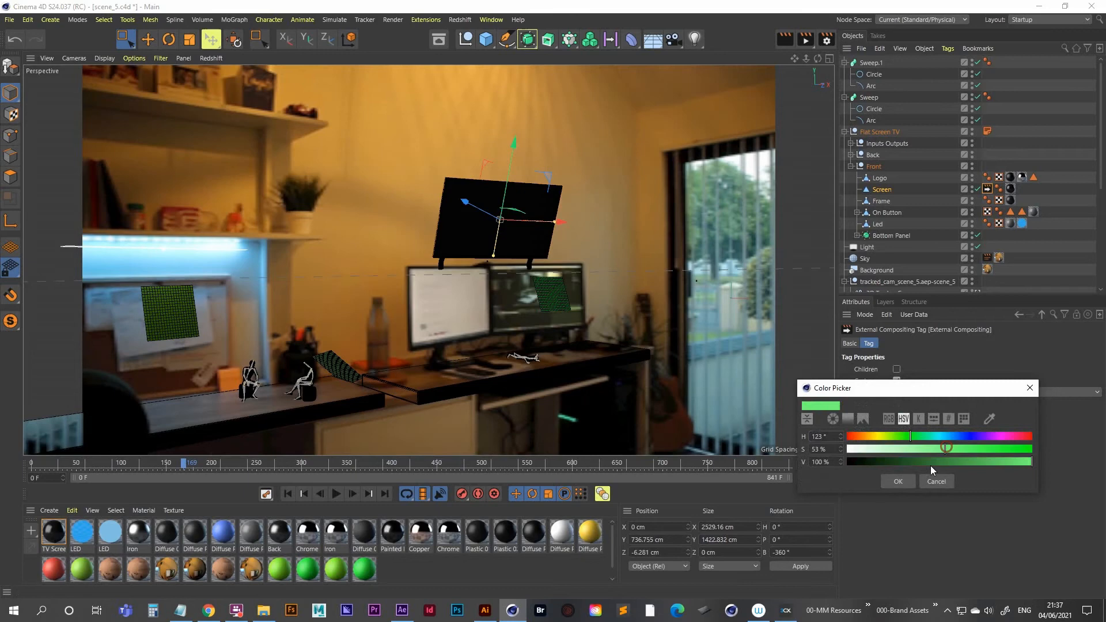
left_click(900, 481)
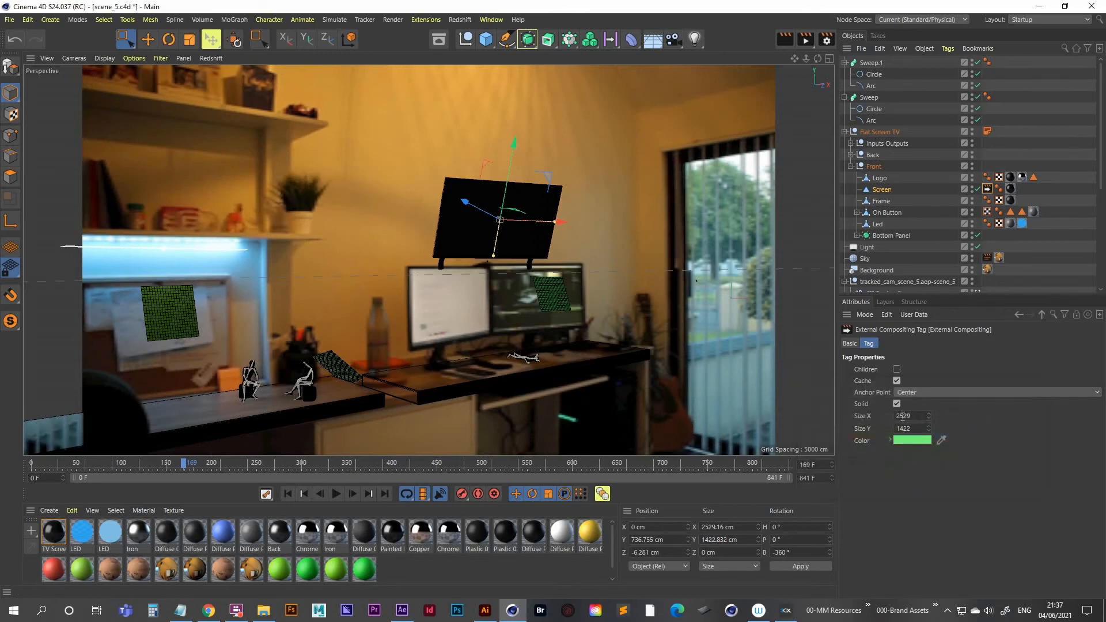
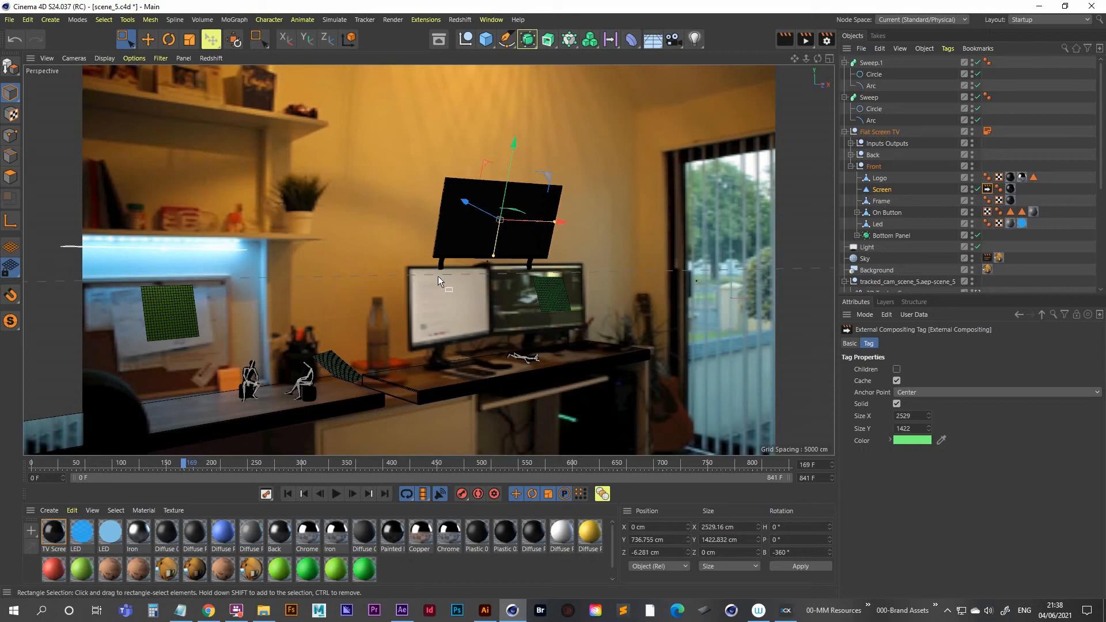
- Add a Compositing tag to the Screen object and enable object buffer 1 on it
right_click(883, 192)
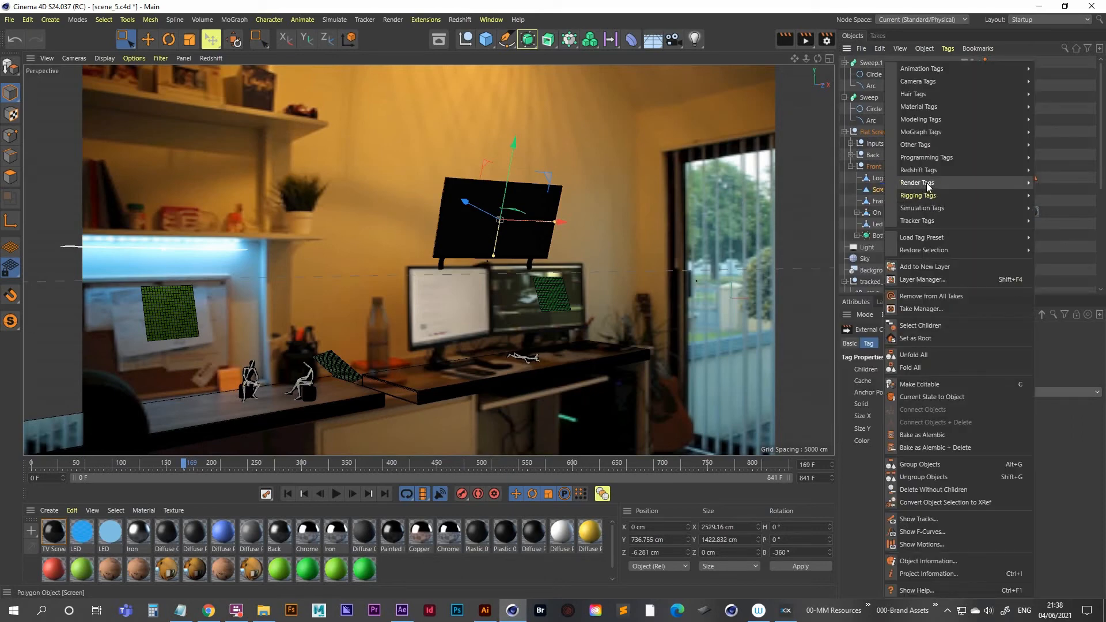
mouse_move(923, 184)
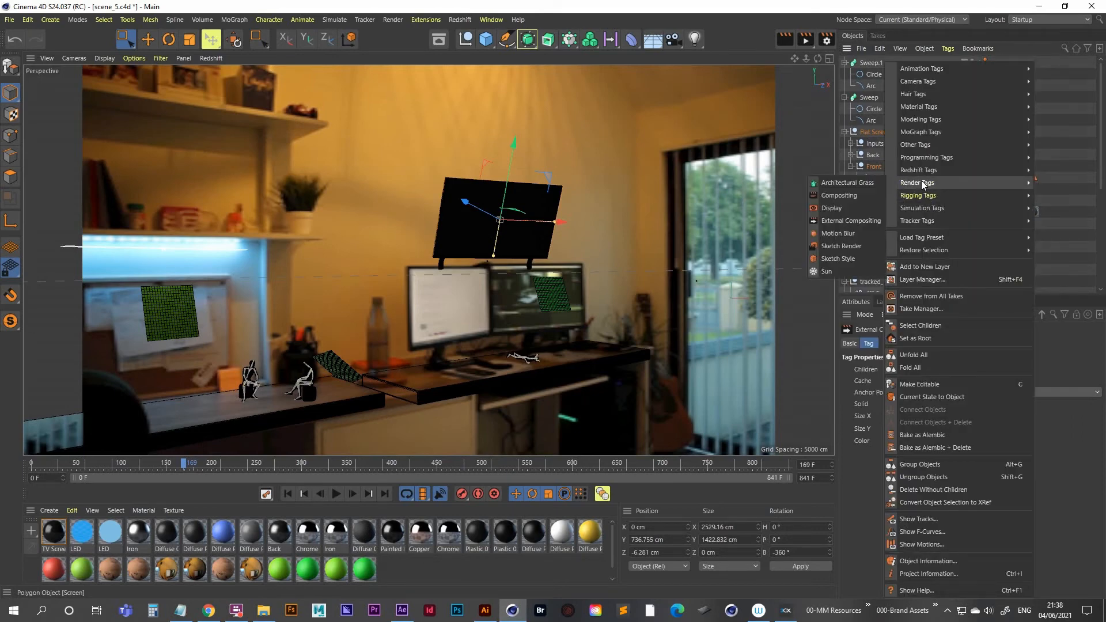
left_click(854, 196)
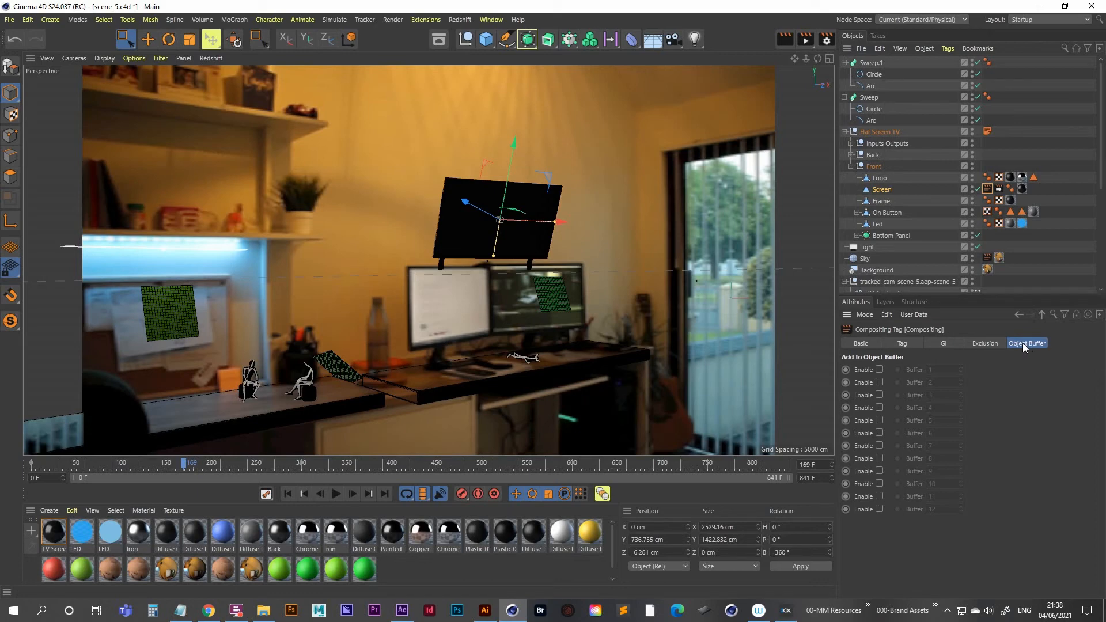
left_click(879, 370)
left_click(948, 370)
left_click(936, 370)
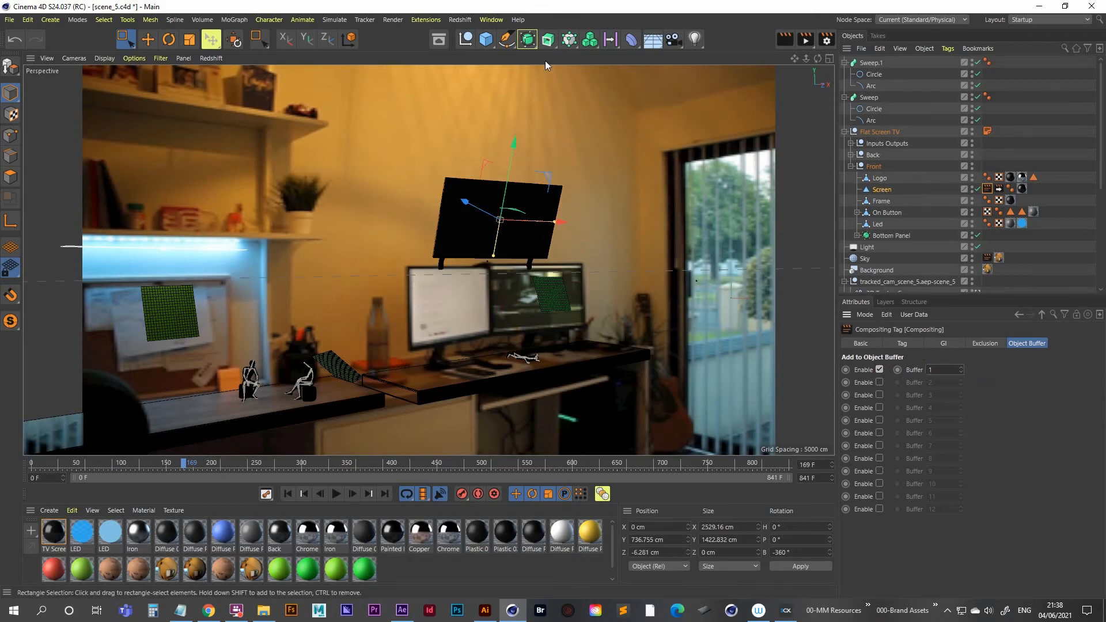
- In the render settings, add an Object Buffer multi-pass with group ID 1 to match the Compositing tag
left_click(825, 38)
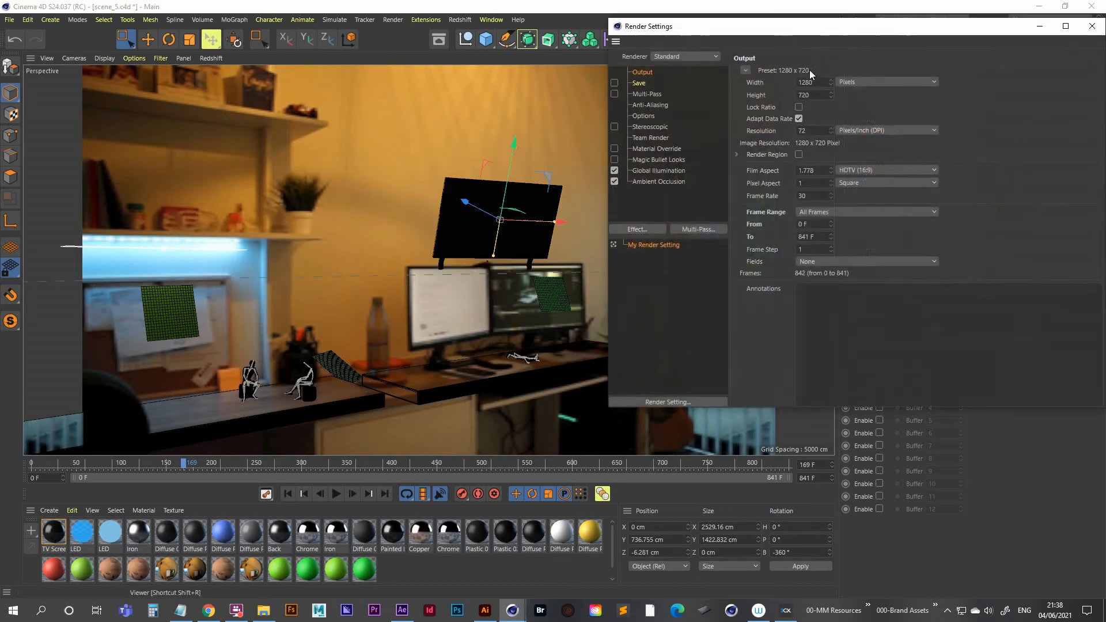
left_click_drag(787, 52, 684, 78)
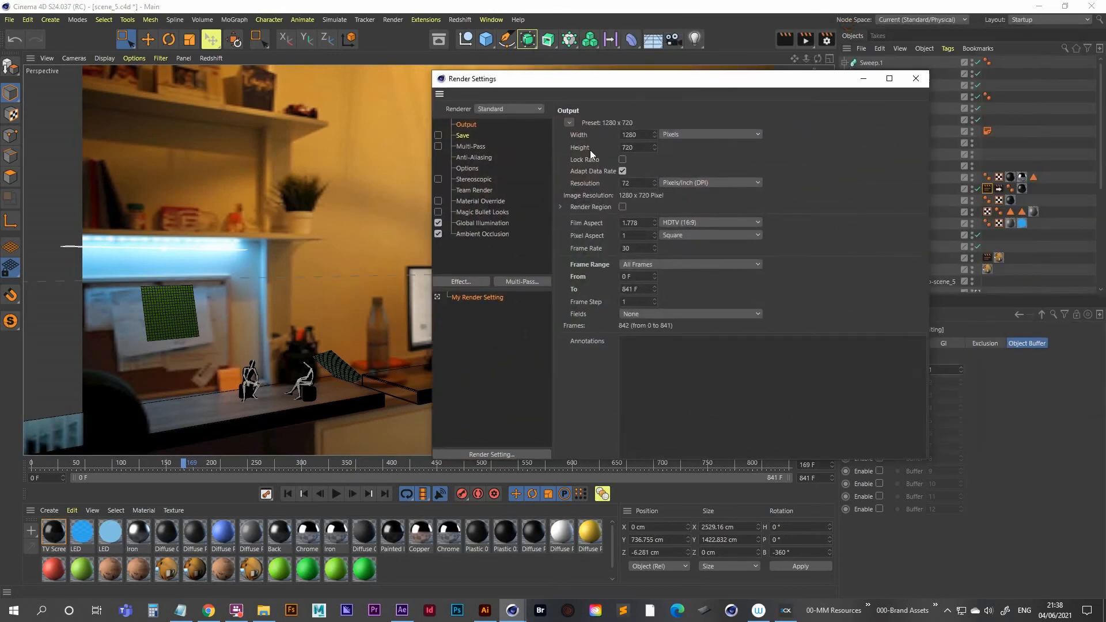
left_click(527, 282)
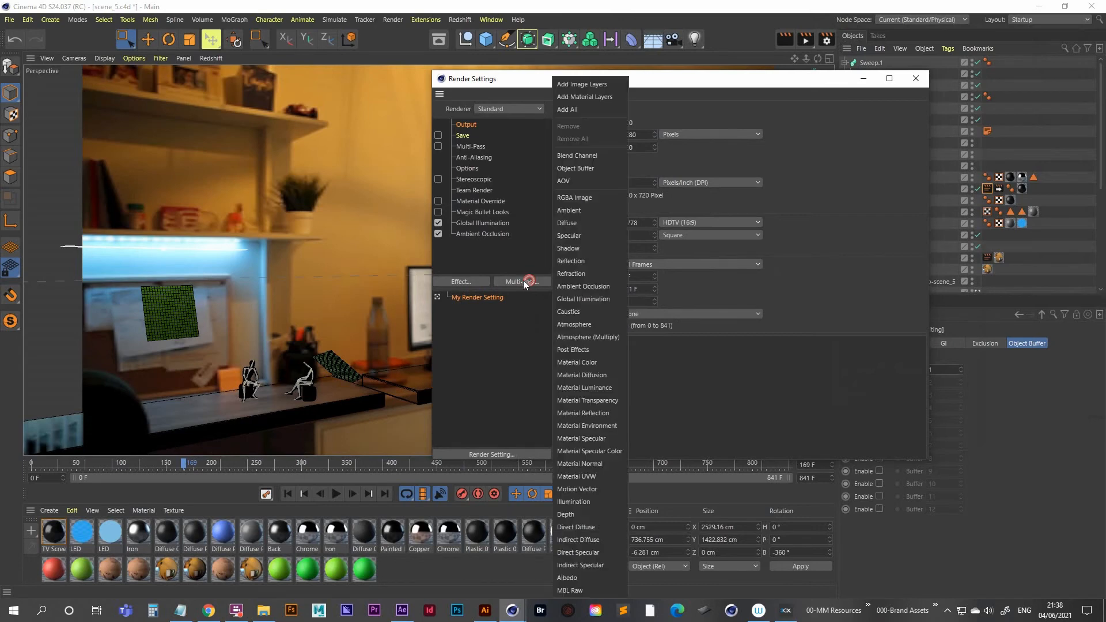
left_click(583, 168)
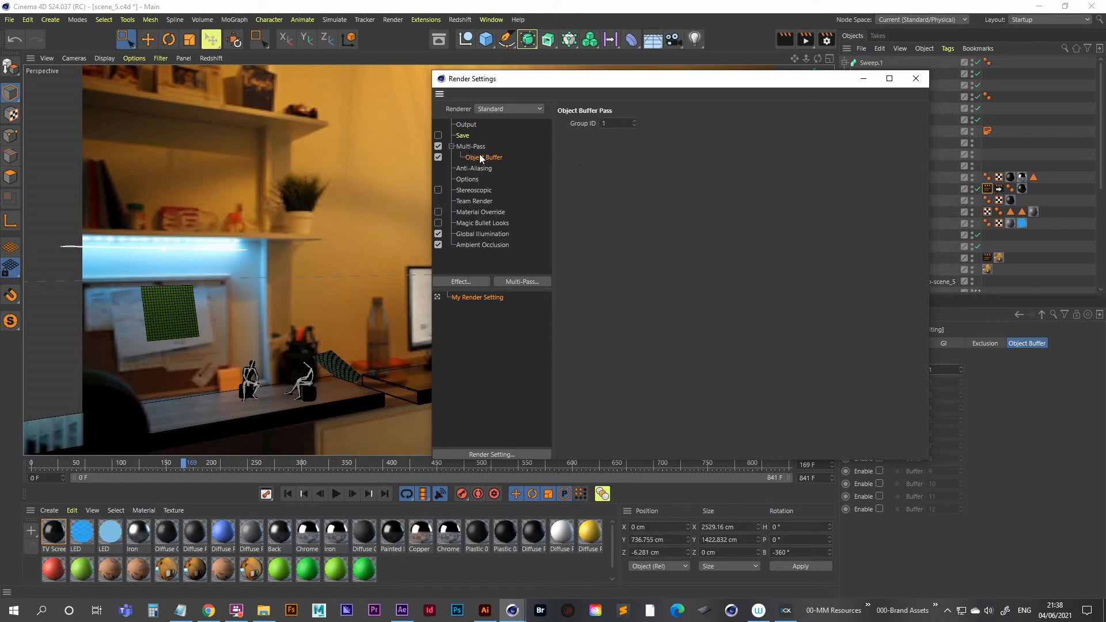
left_click(609, 123)
left_click_drag(681, 89, 444, 100)
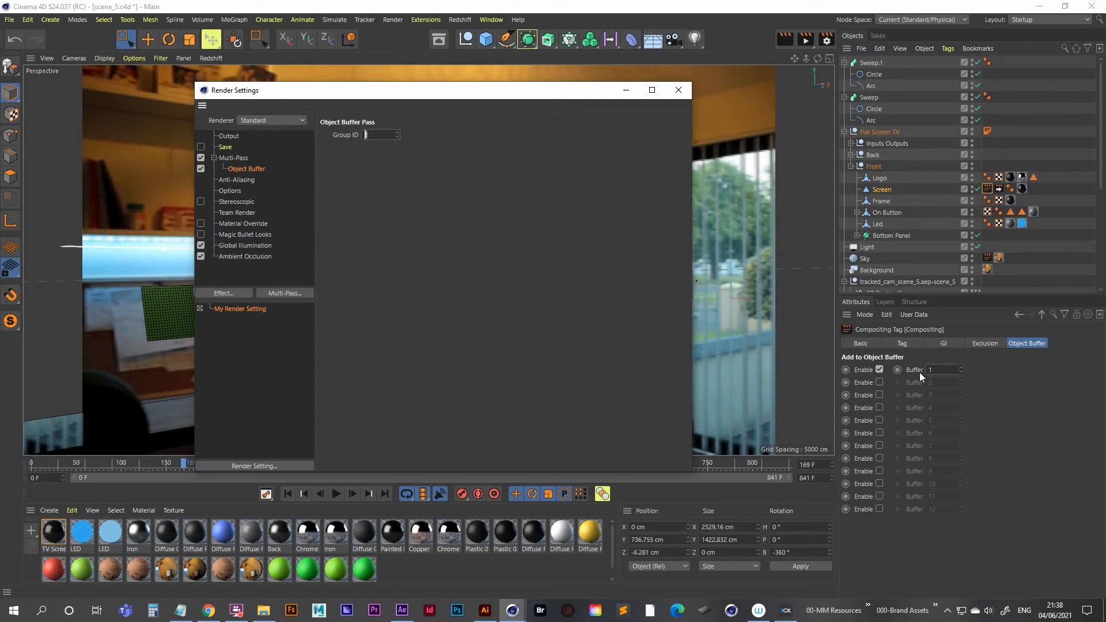
left_click(294, 293)
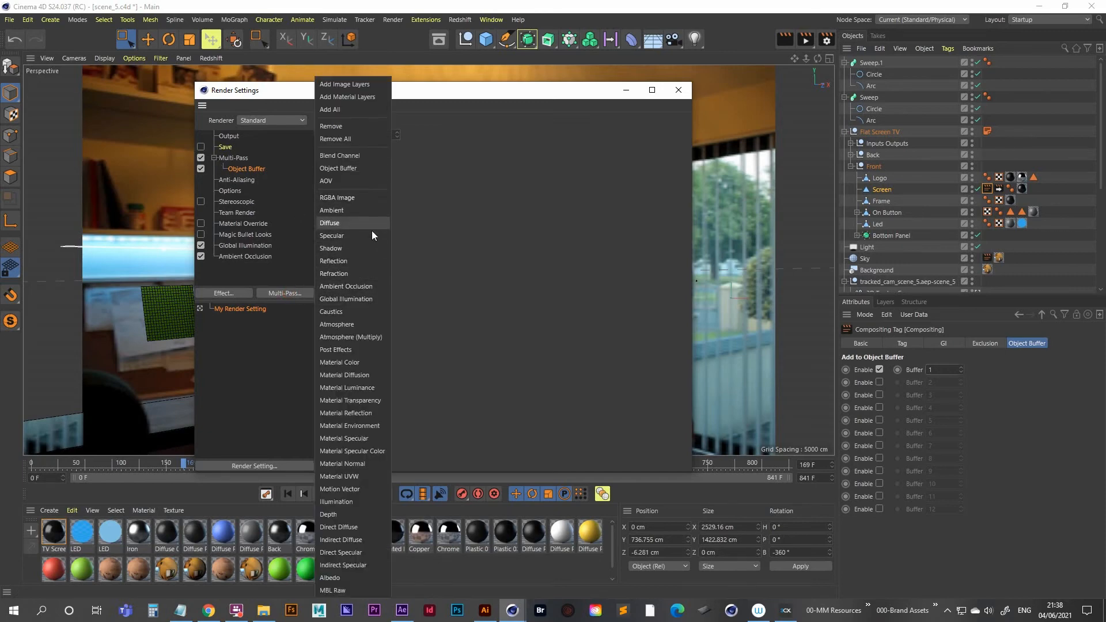
left_click(357, 168)
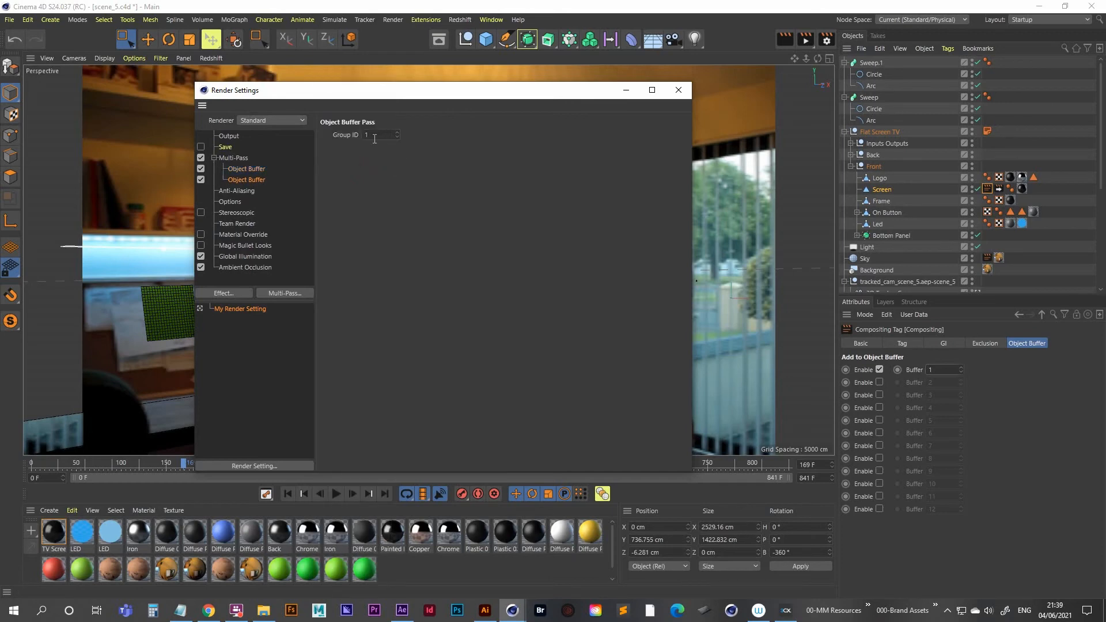
left_click(396, 132)
left_click(246, 180)
key("Delete")
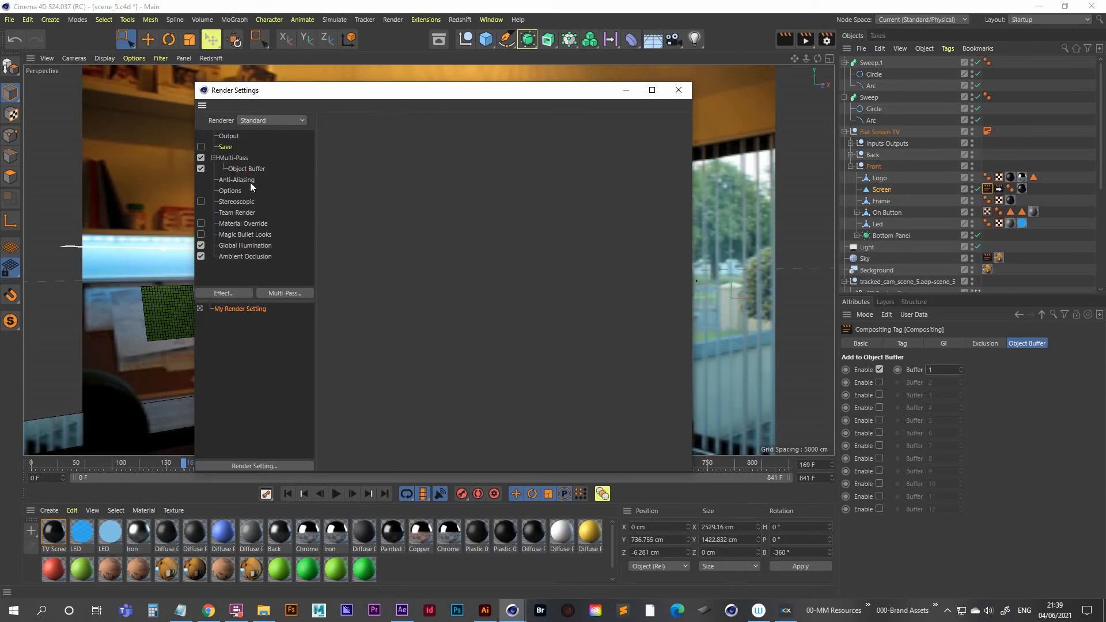
- Check the render output's width and height, then close the render settings
left_click_drag(338, 93, 468, 66)
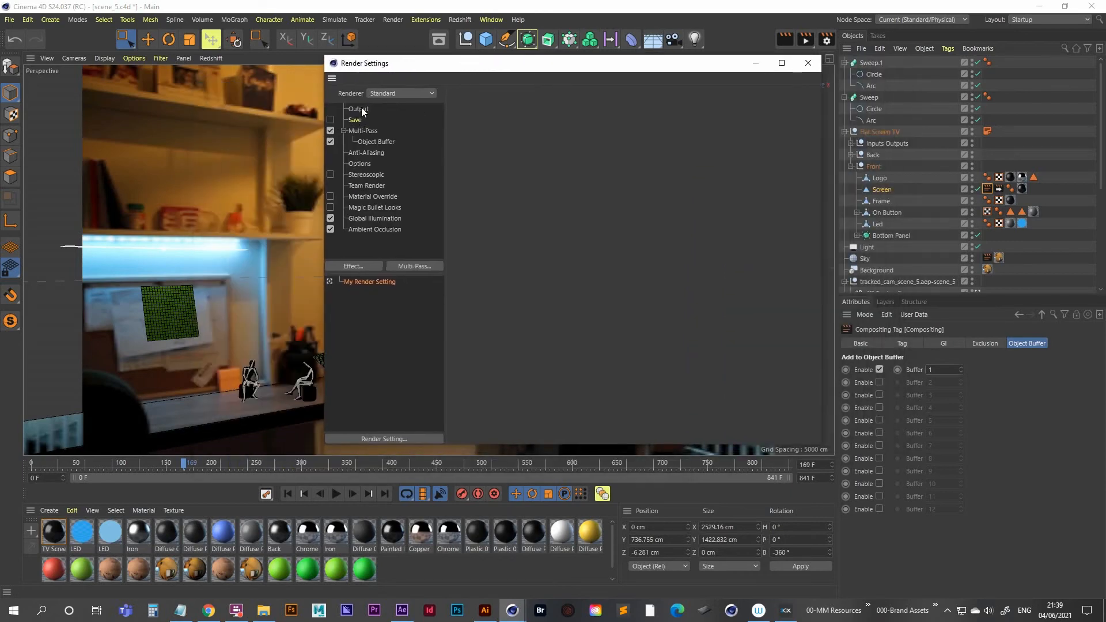
left_click(361, 109)
left_click(536, 118)
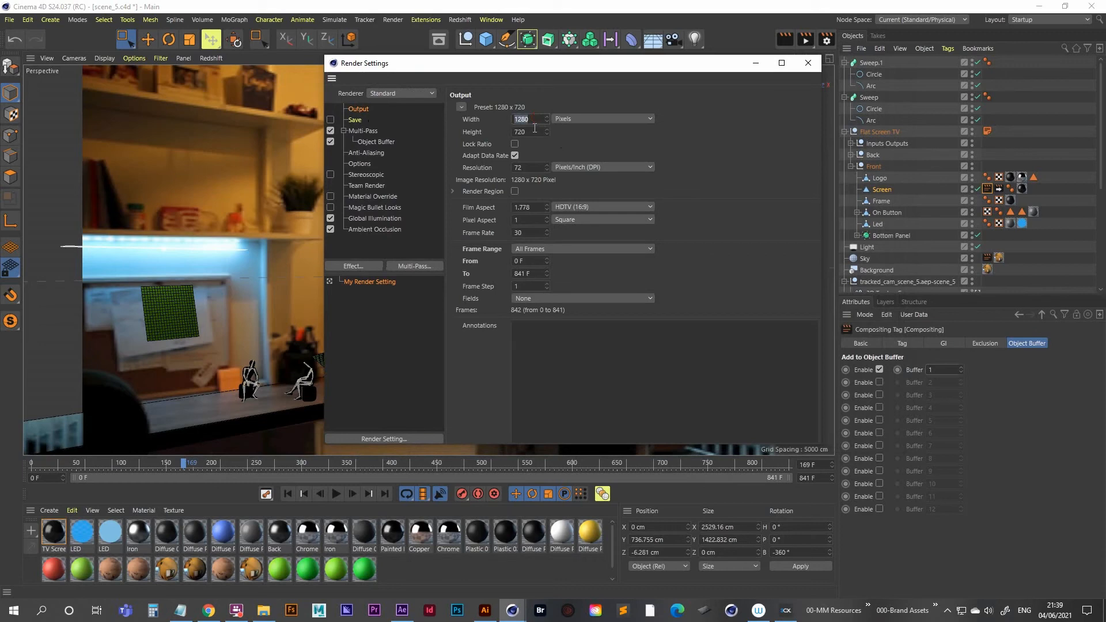
left_click(534, 131)
left_click(805, 63)
- Scrub to frame 591, past the TV, and set the render frame range to Manual from 0 to 591
left_click_drag(187, 467, 441, 471)
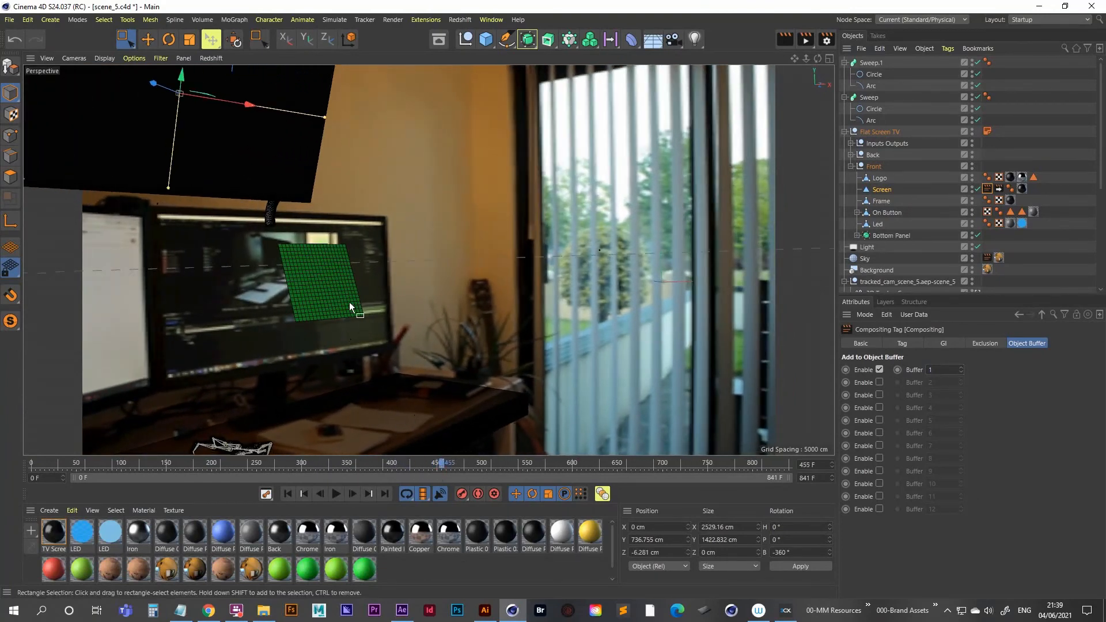
left_click_drag(442, 466, 565, 466)
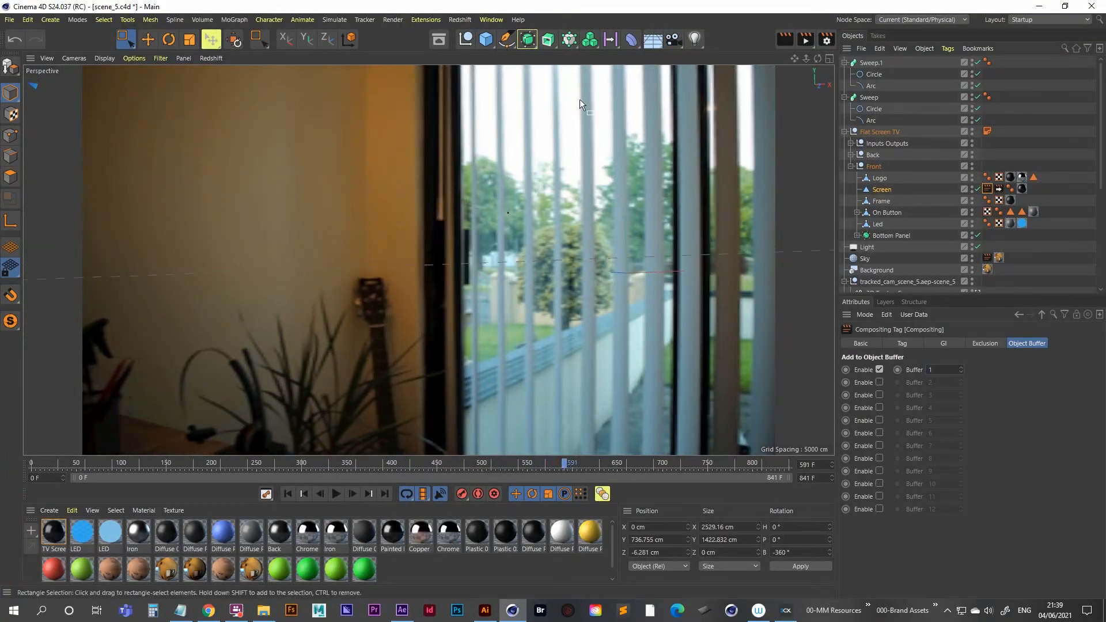
left_click(825, 39)
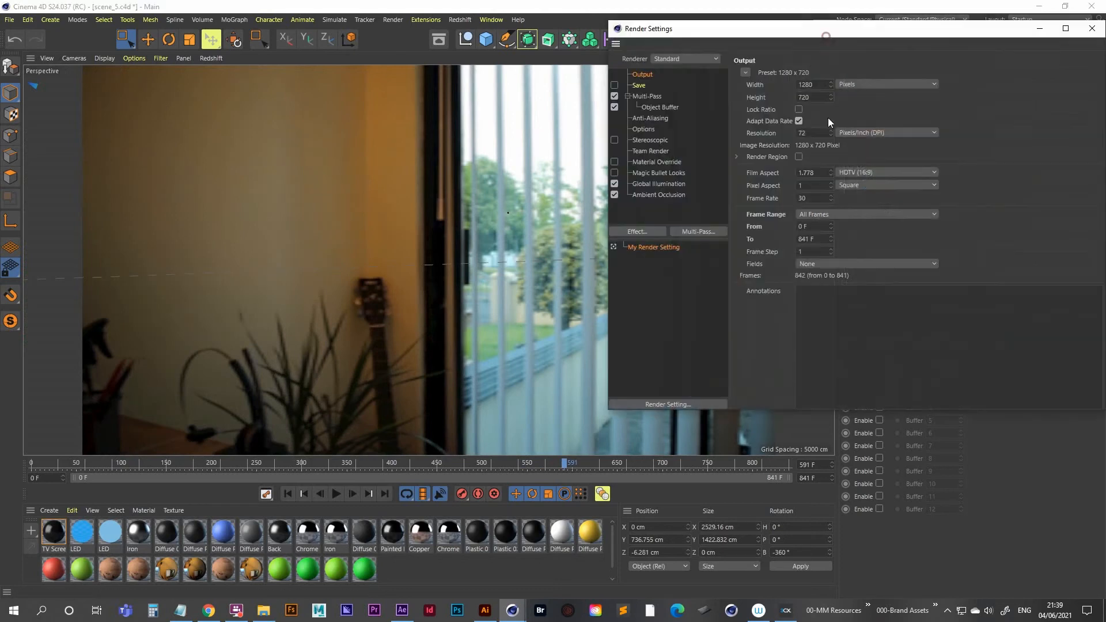
left_click(827, 217)
left_click(832, 230)
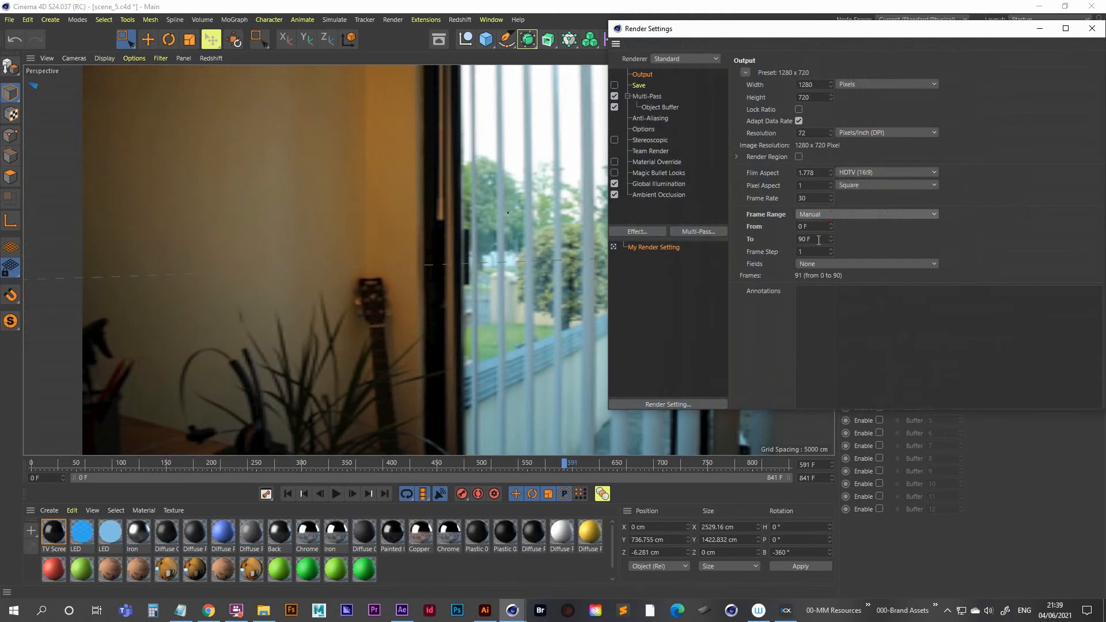
left_click(818, 239)
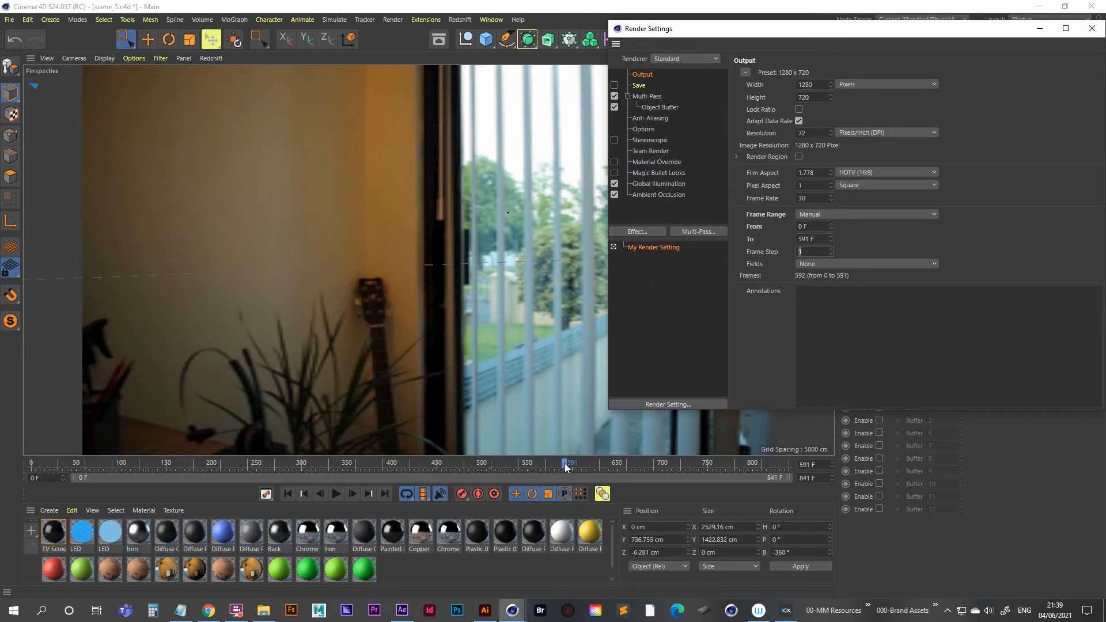
left_click_drag(889, 40, 861, 61)
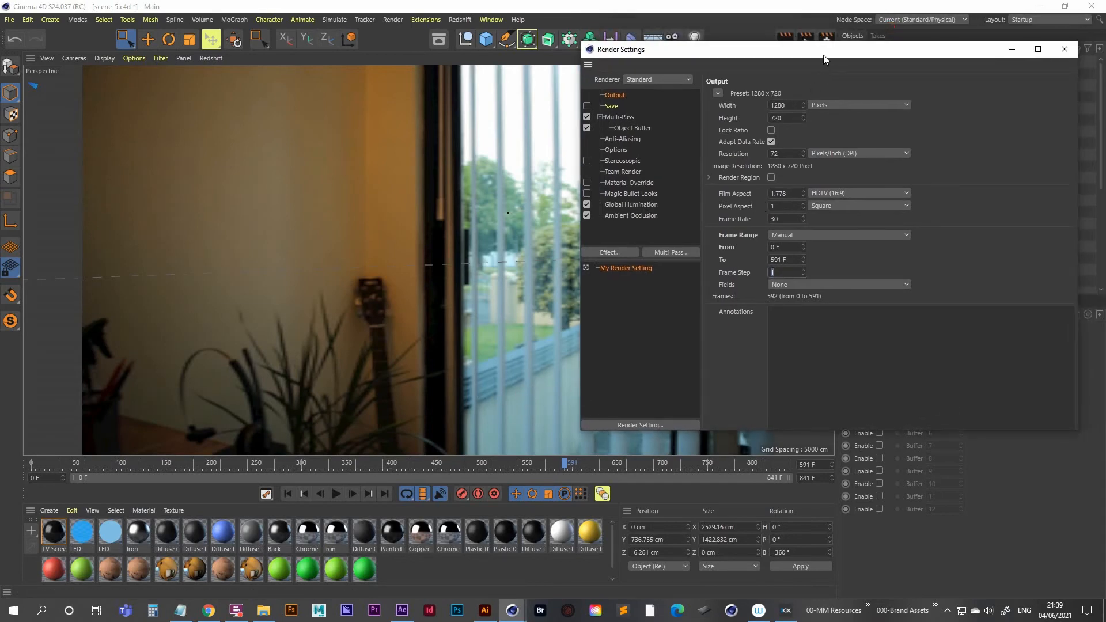
left_click_drag(823, 54, 475, 106)
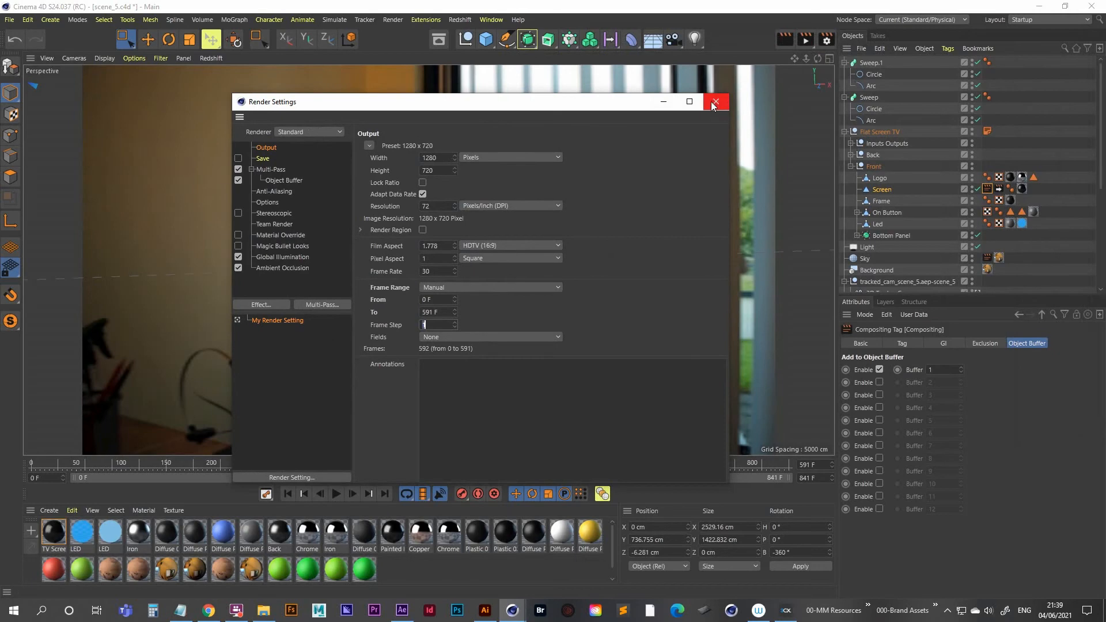
- Close the render settings and scrub the timeline back to frame 192, where the TV is in view
left_click_drag(696, 106, 685, 81)
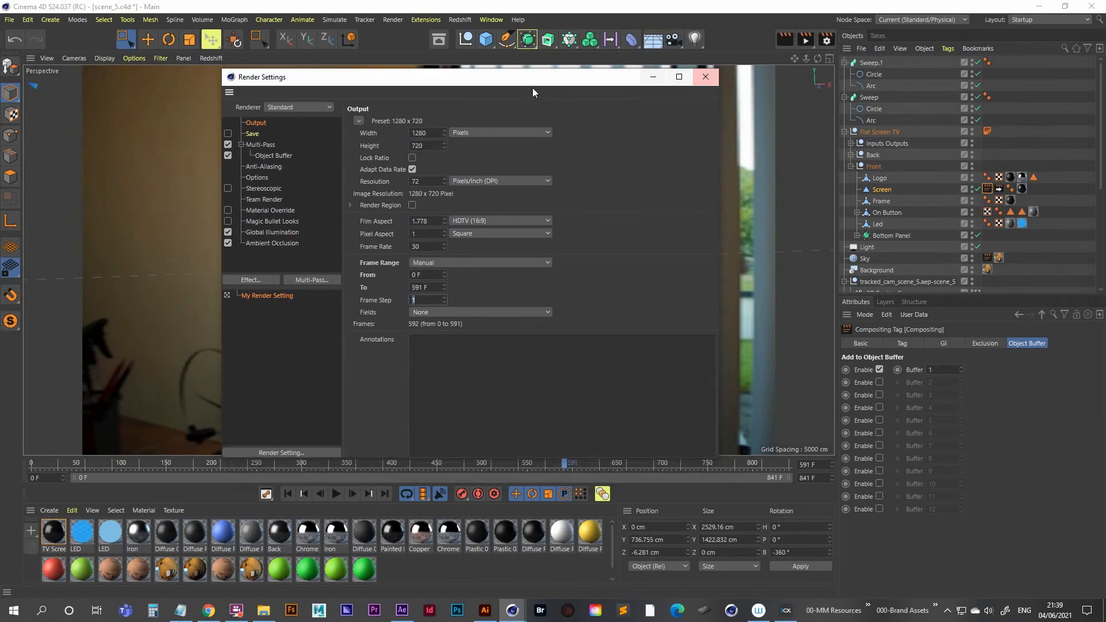
left_click_drag(536, 75, 534, 83)
left_click(706, 85)
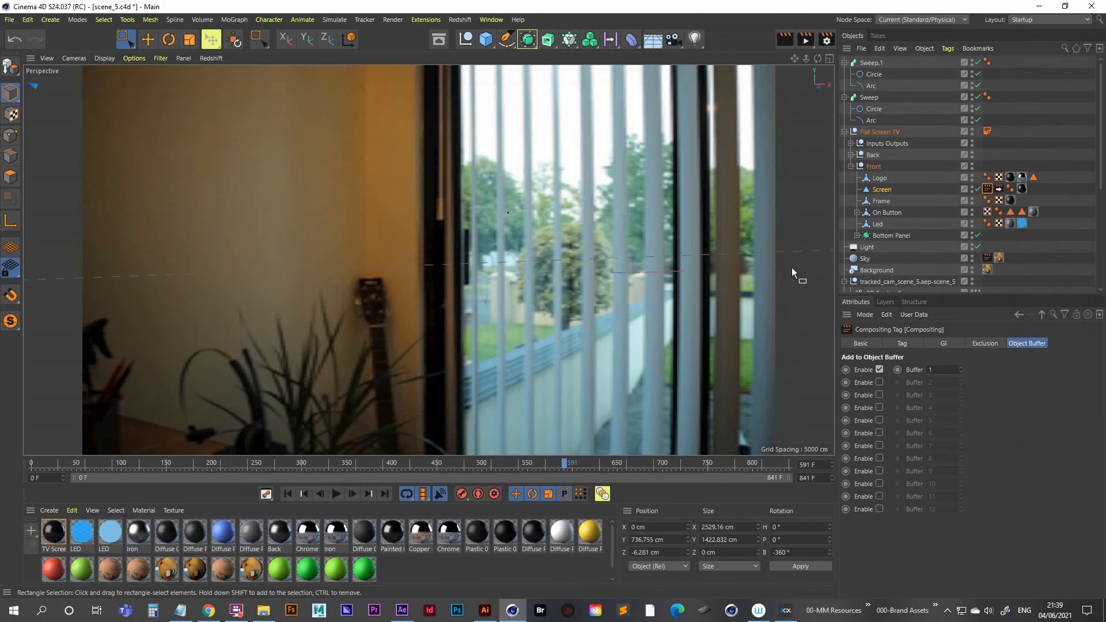
left_click_drag(567, 464, 202, 475)
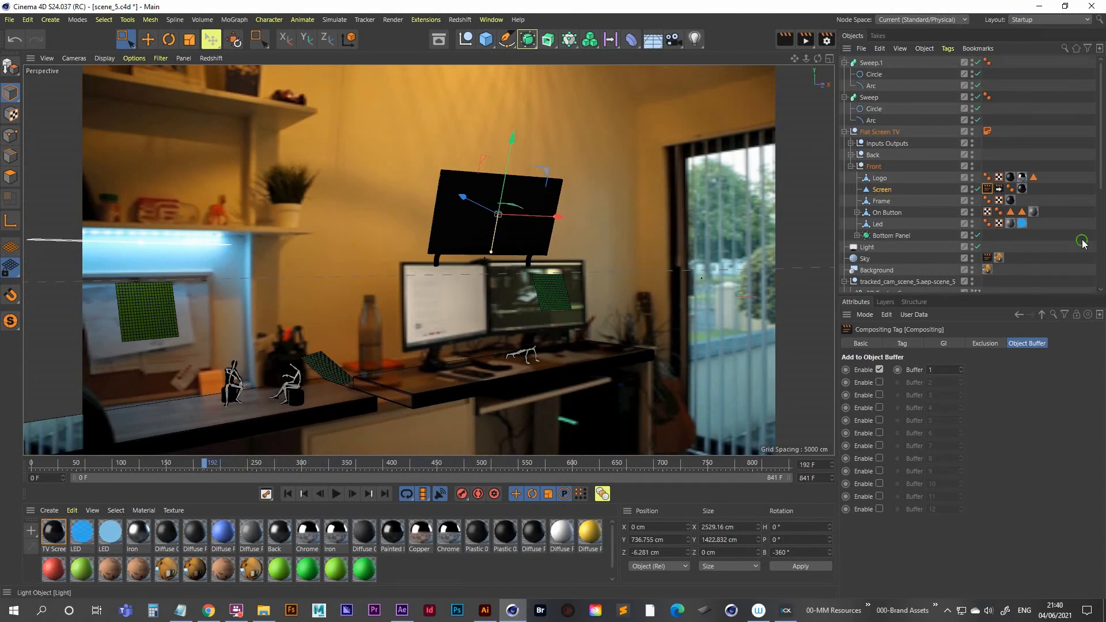
- Disable the three Track Solid 1 planes and the clipboard plane under the tracked camera group, and scrub to frame 364
scroll(1065, 154, "down", 3)
scroll(1064, 155, "down", 2)
scroll(1065, 241, "down", 2)
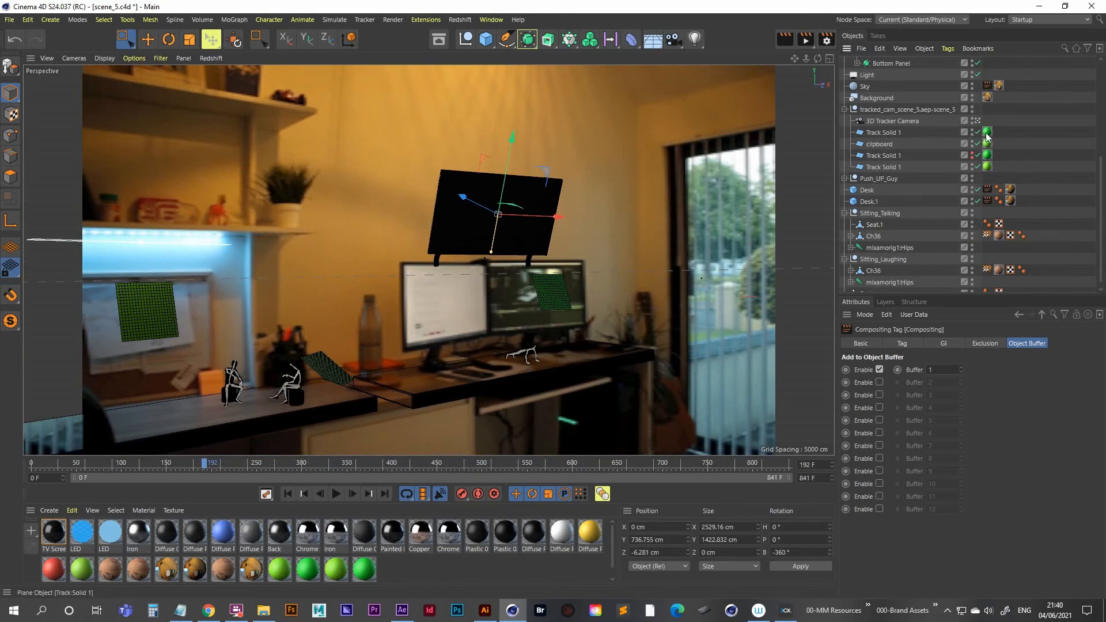
left_click_drag(979, 134, 985, 169)
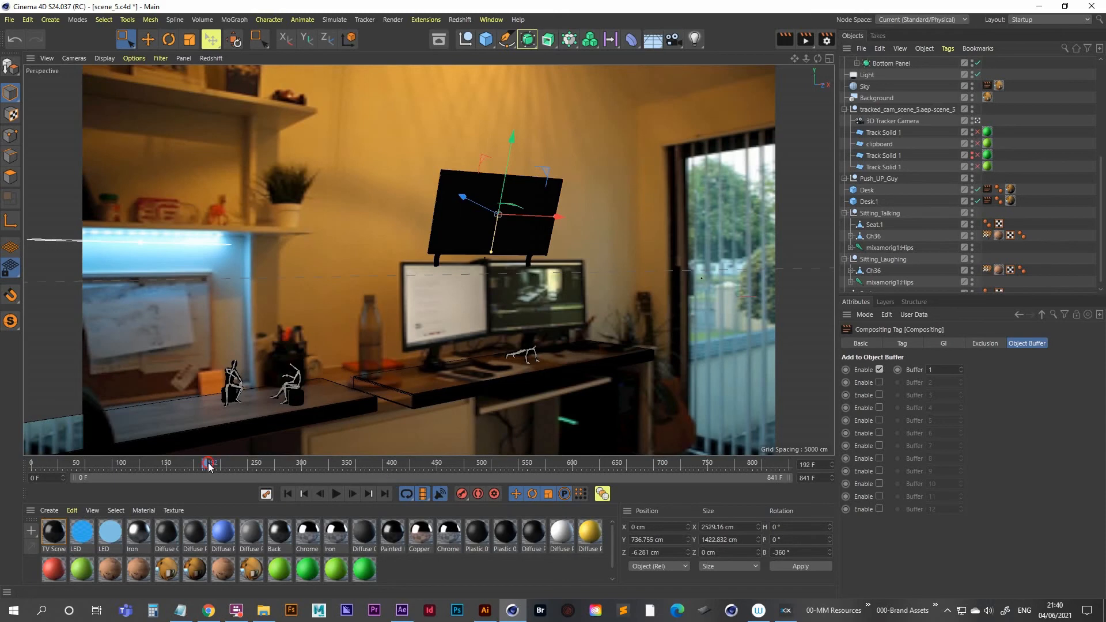
left_click_drag(205, 462, 360, 463)
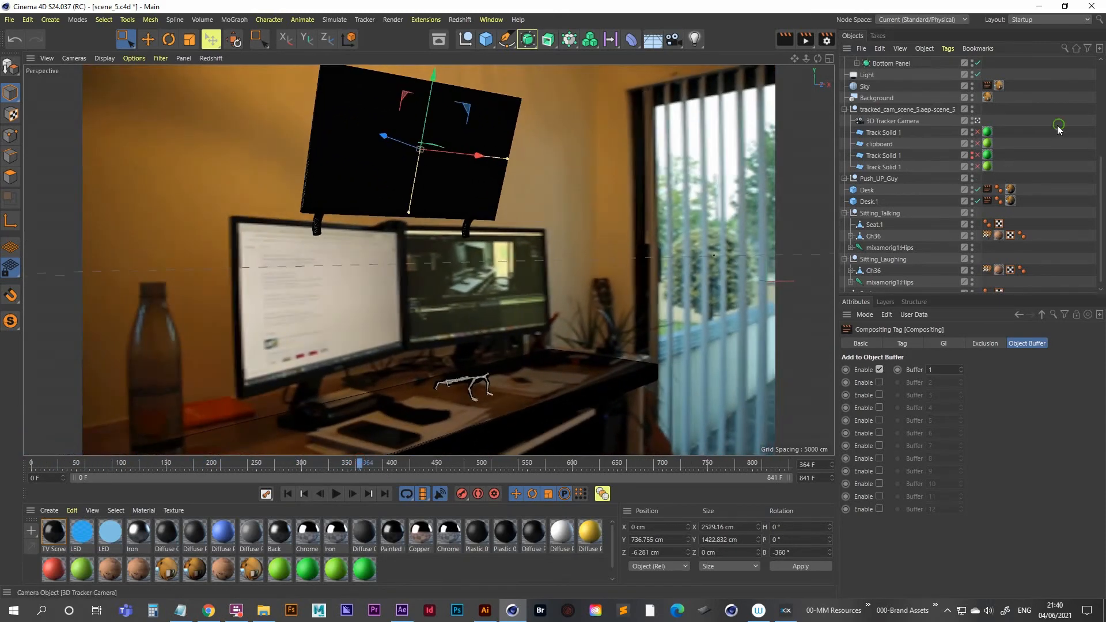
- Review the Screen object's External Compositing and Compositing tags, and the Object Buffer and Output pages of the render settings
middle_click_drag(1057, 124, 1026, 185)
left_click(999, 127)
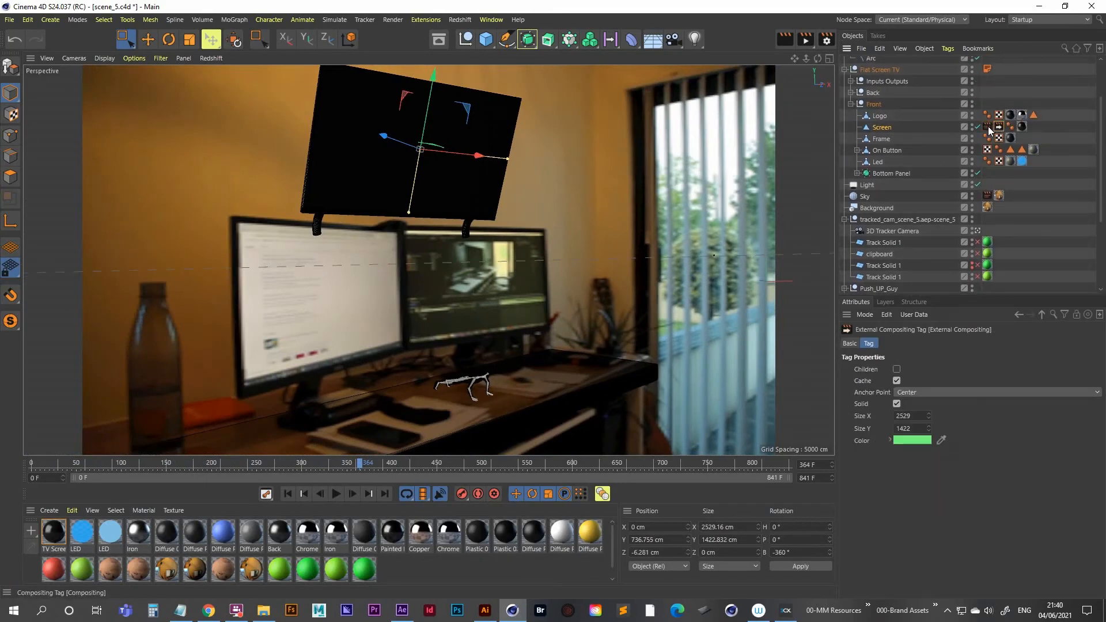
left_click(987, 126)
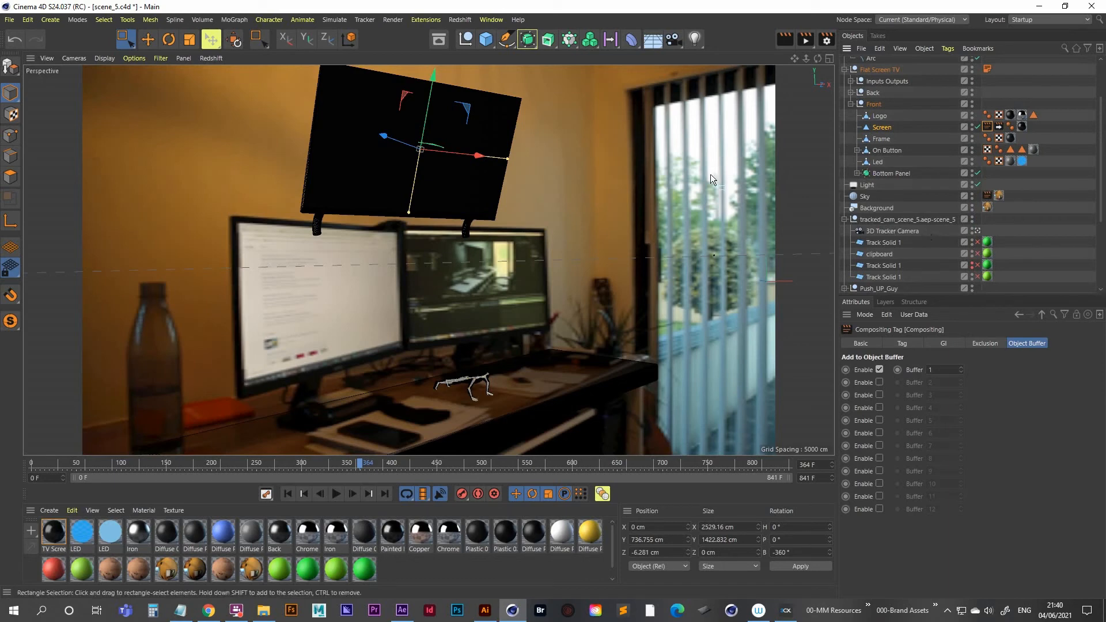
left_click(826, 39)
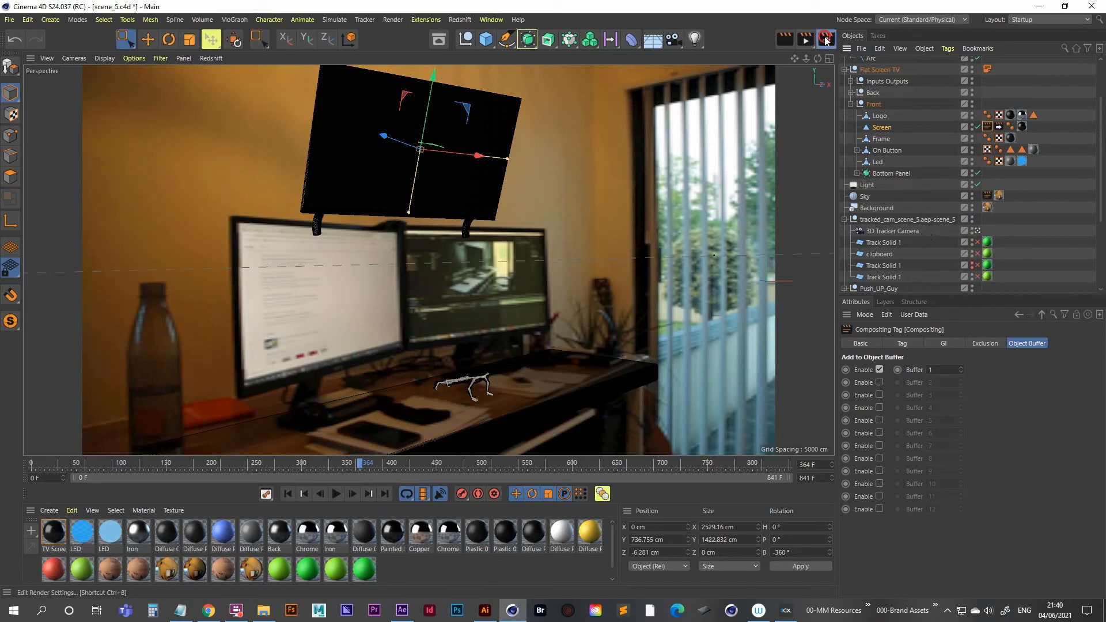
left_click(429, 159)
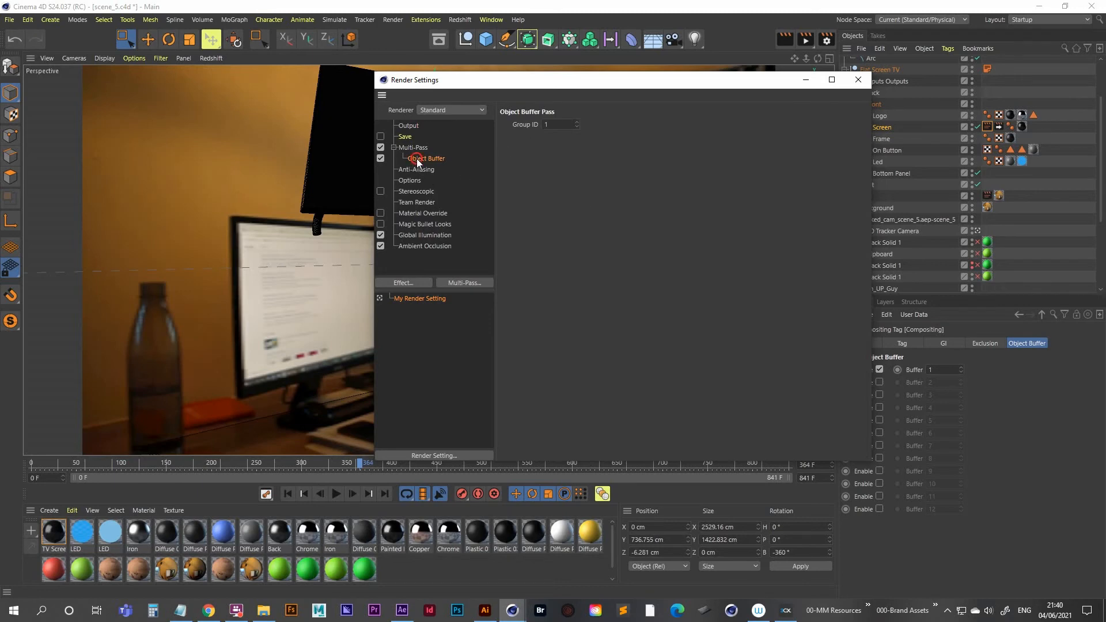
left_click(407, 127)
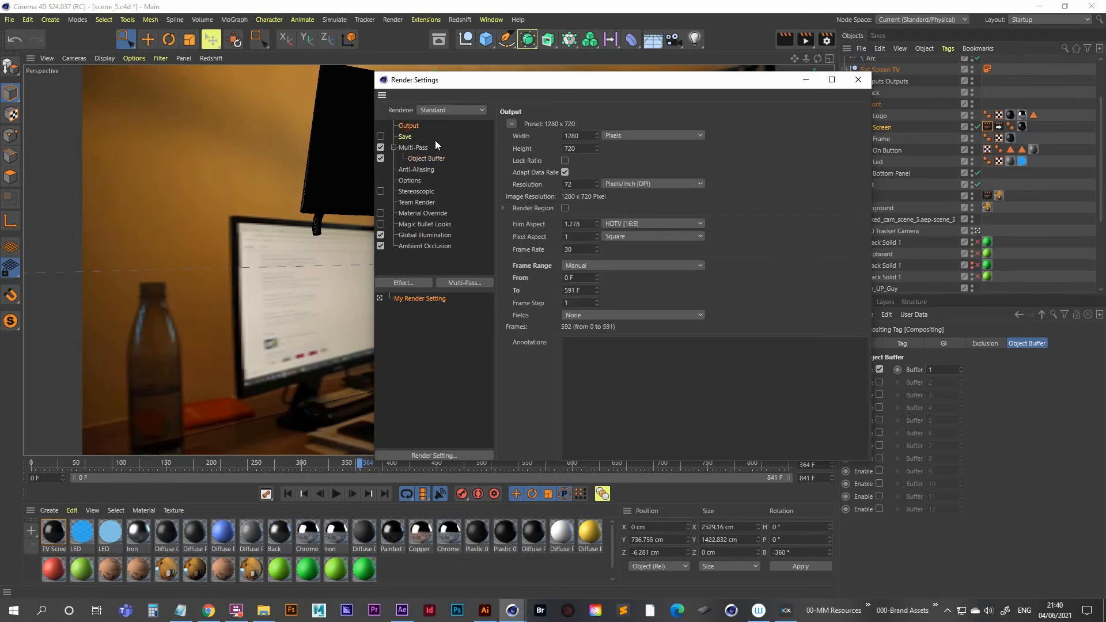
- Enable saving in the render settings and set the regular image format to PNG
left_click(402, 134)
left_click(381, 136)
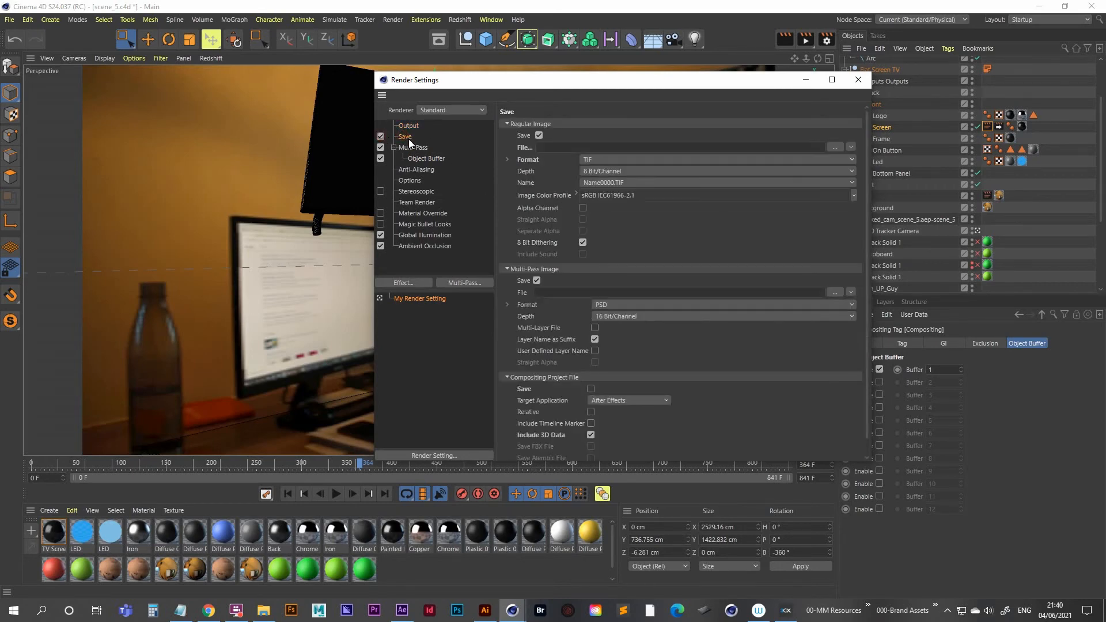
left_click(623, 162)
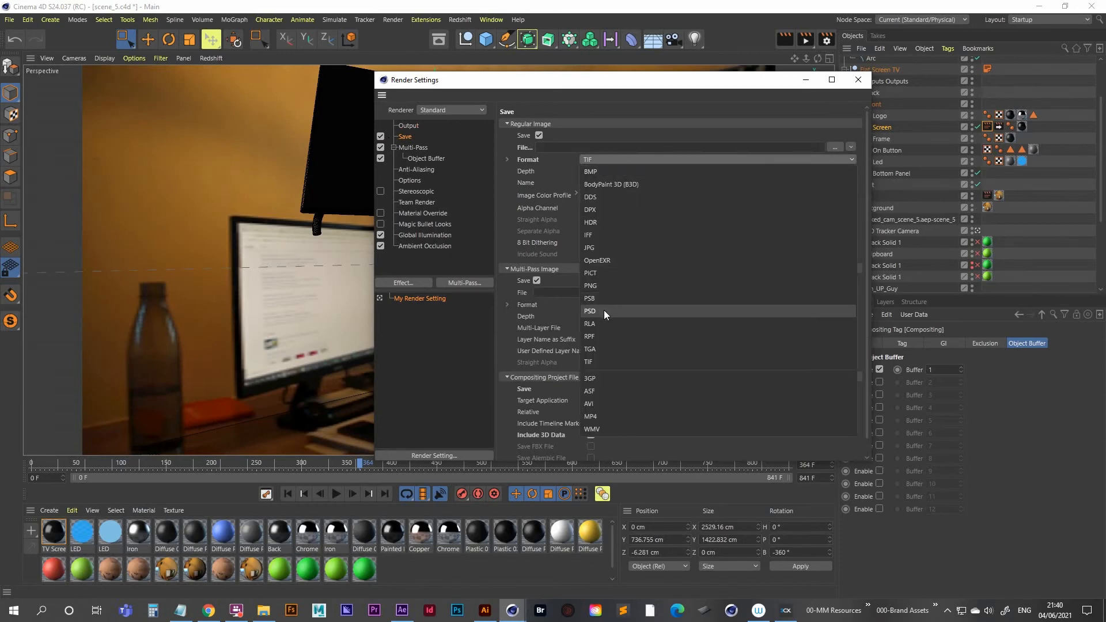
left_click(601, 285)
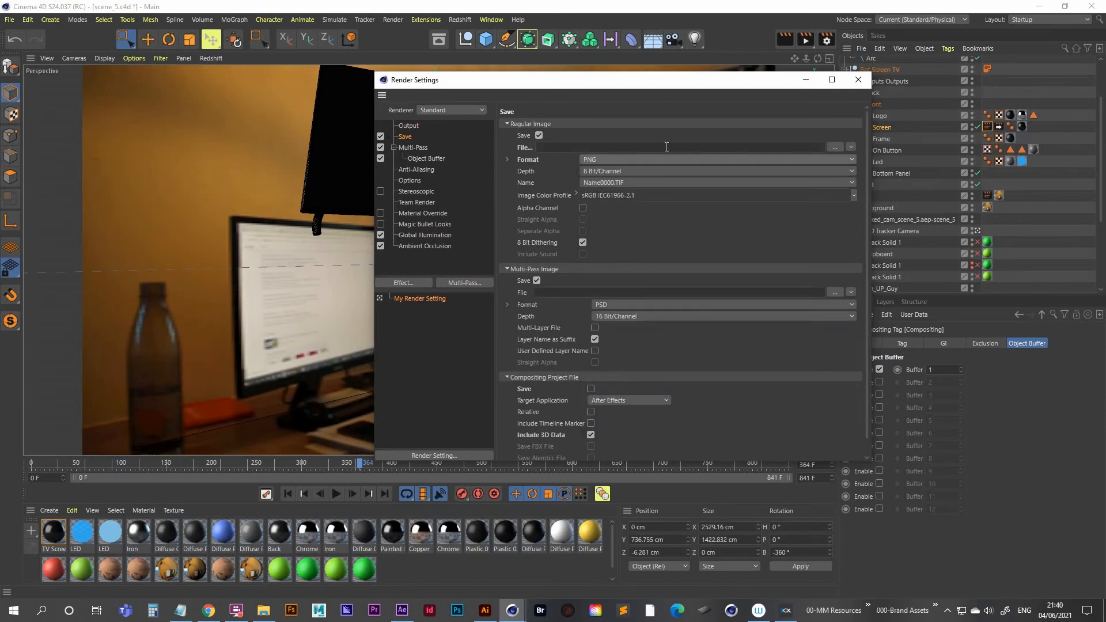
- Browse for the regular image's save location, create a folder named sequence inside 21_Office_Folk and open it
left_click(835, 147)
left_click(529, 118)
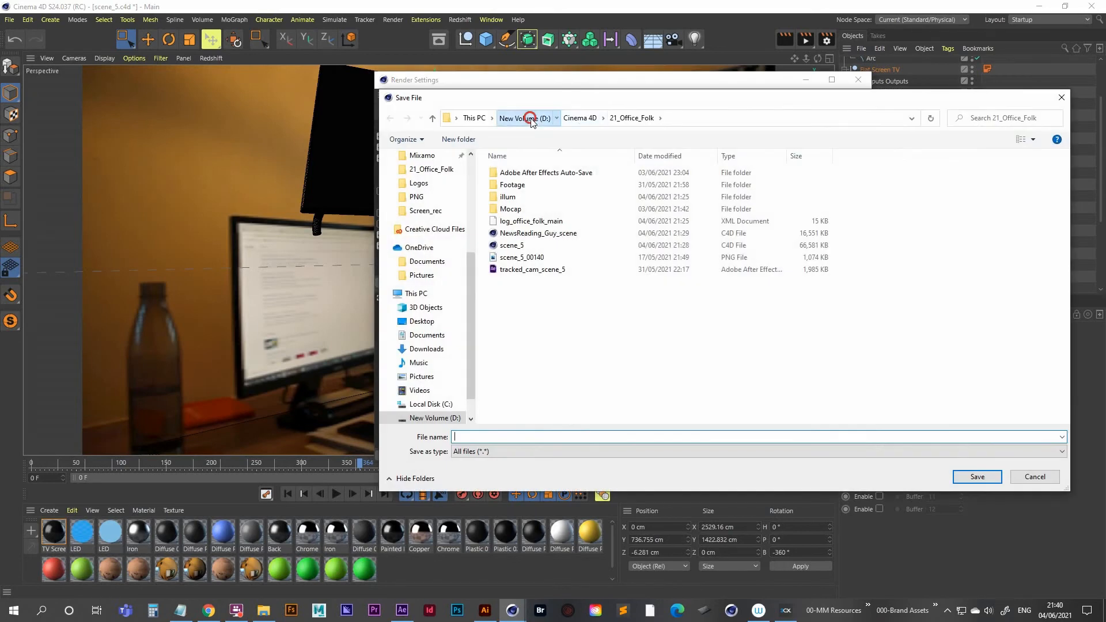
left_click(389, 117)
right_click(563, 344)
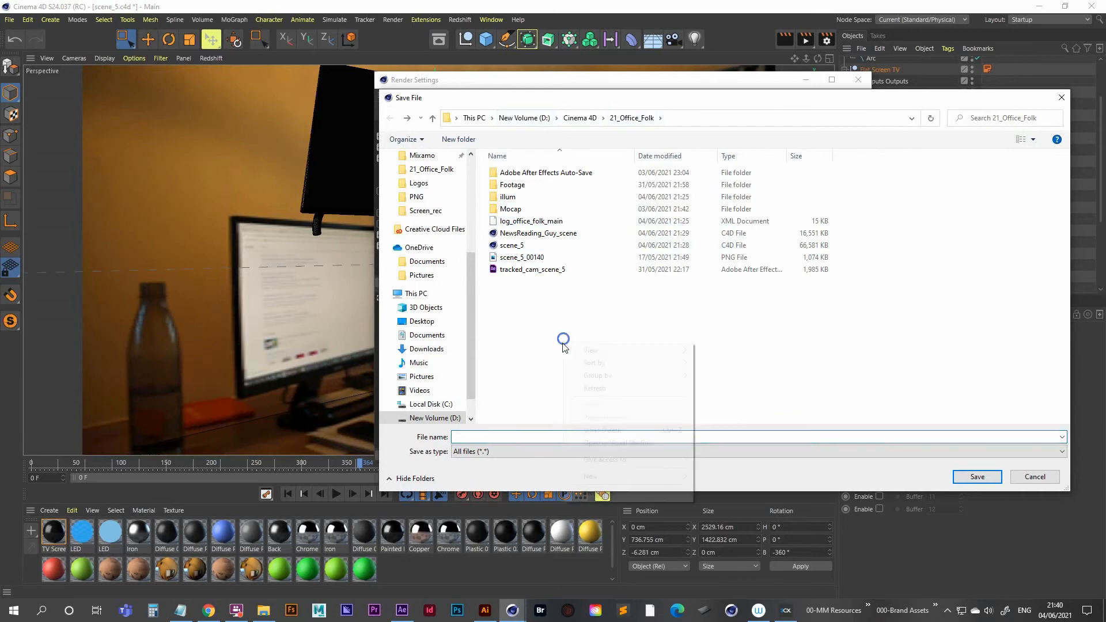
mouse_move(629, 483)
left_click(720, 409)
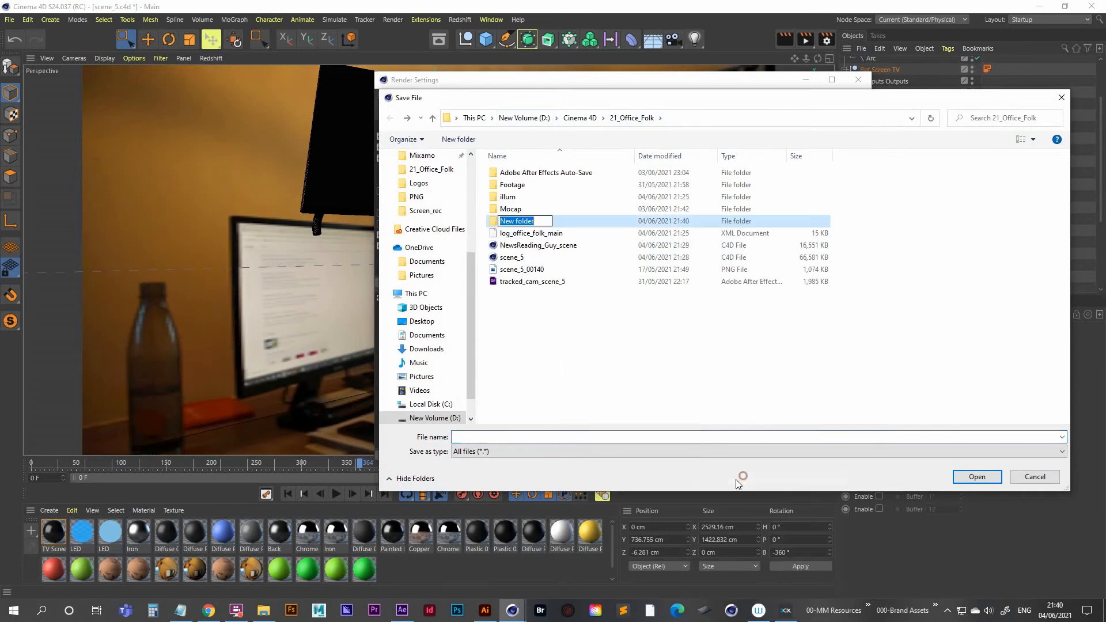
type("sequence")
key("Return")
key("Return")
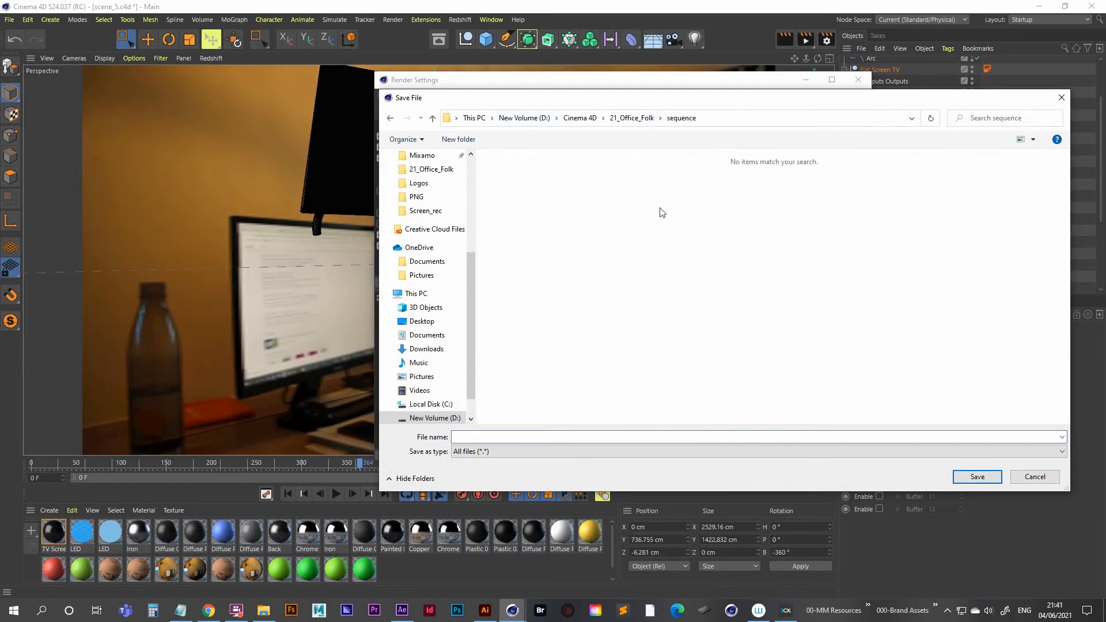
- Create a subfolder named Ae inside the sequence folder
right_click(648, 206)
mouse_move(702, 344)
left_click(817, 344)
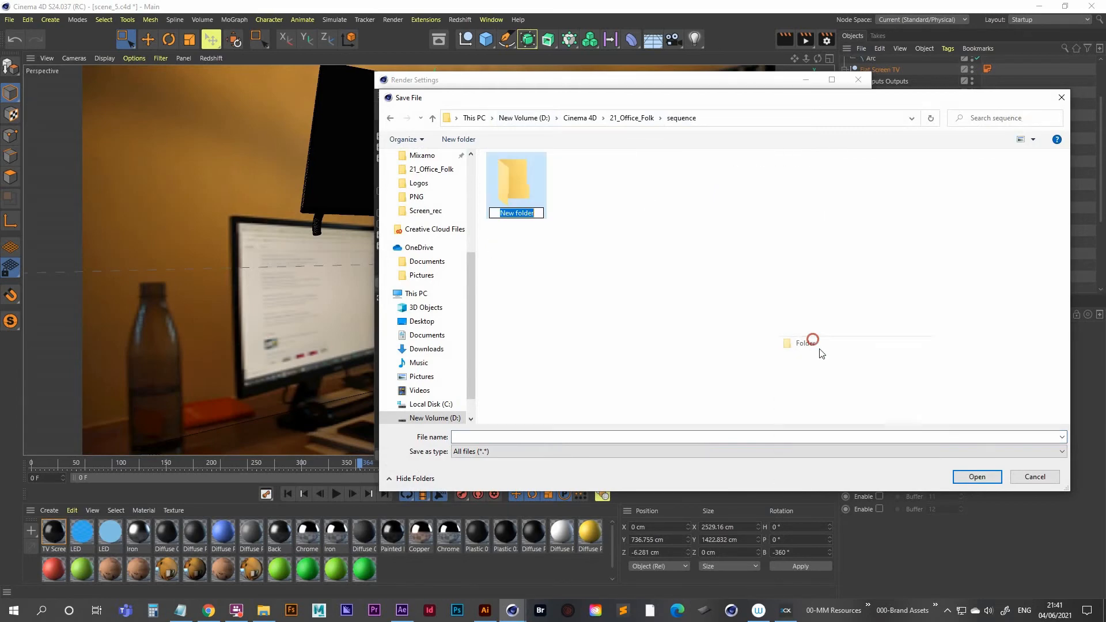
type("Ae")
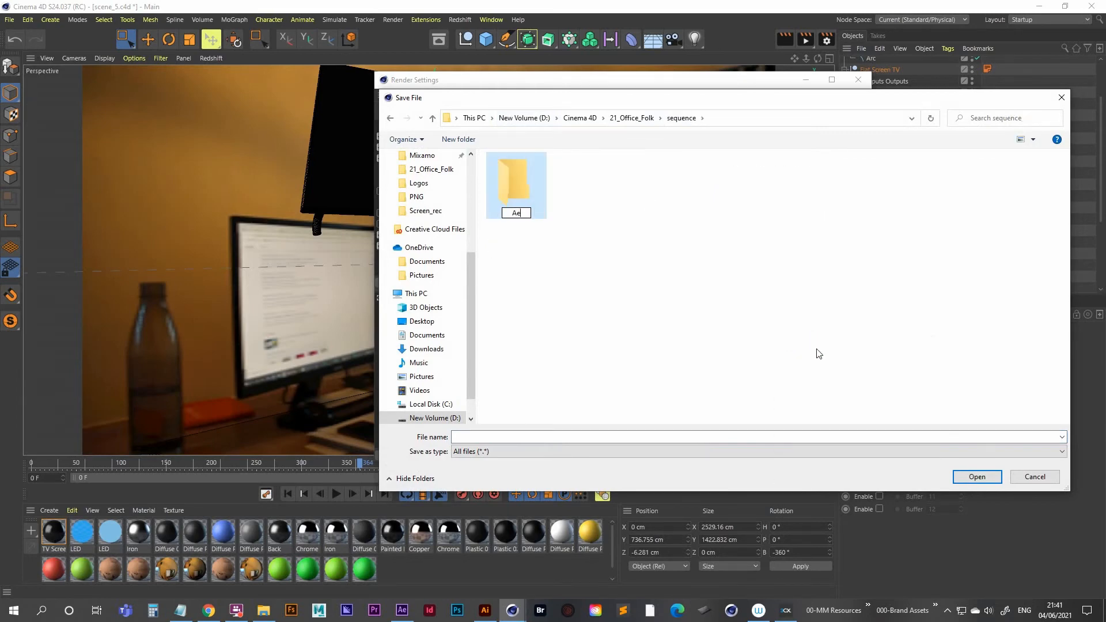
left_click(609, 282)
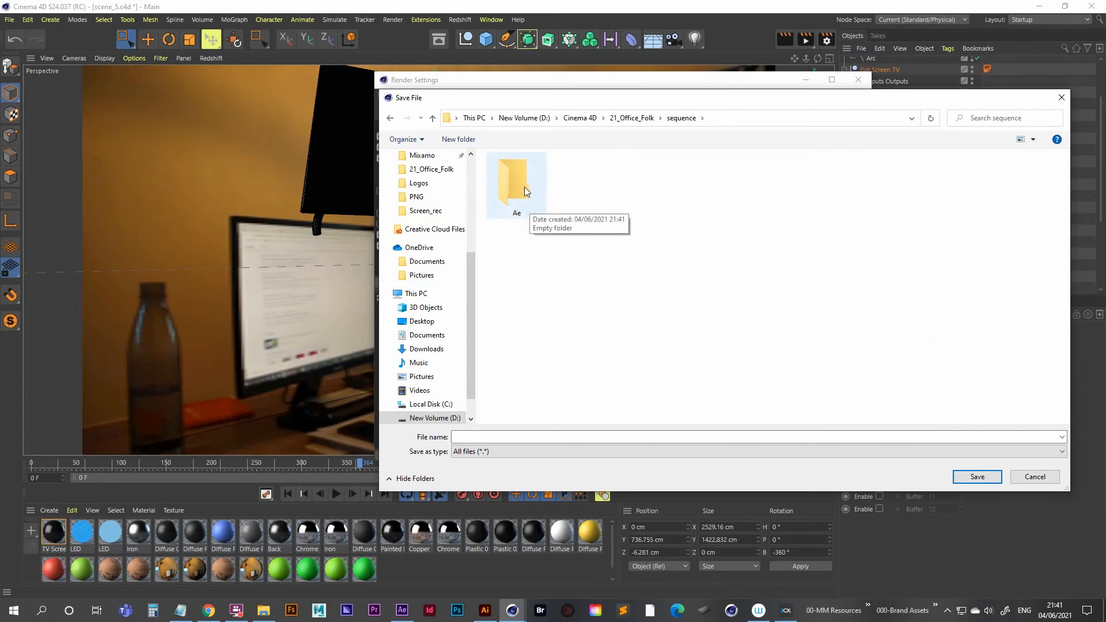
- Create a second subfolder named buffer inside the sequence folder
right_click(633, 231)
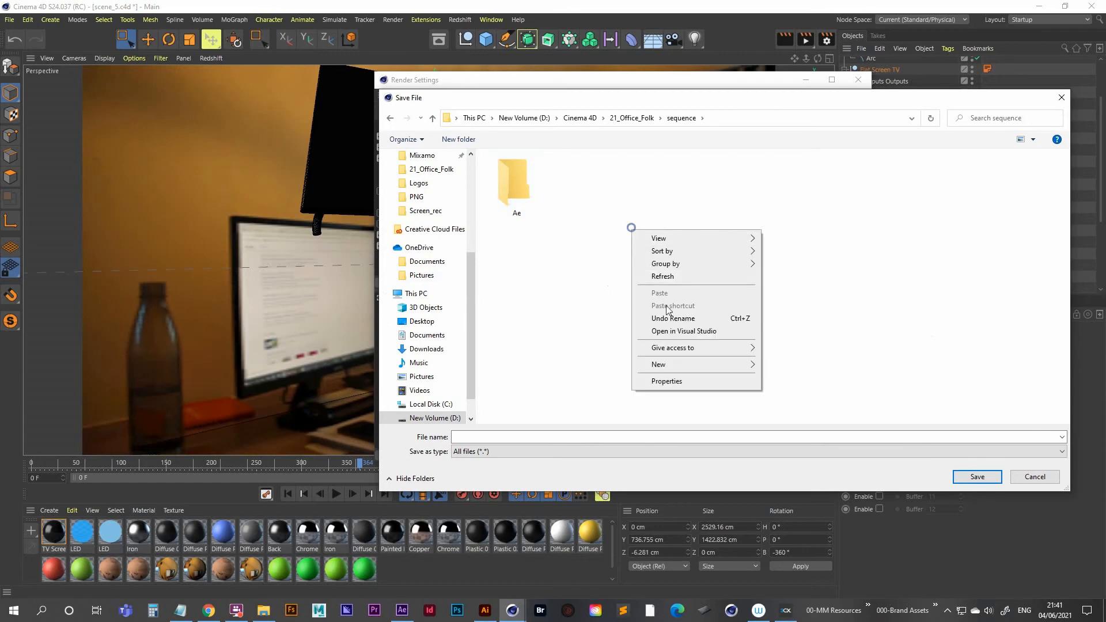
mouse_move(683, 370)
left_click(811, 365)
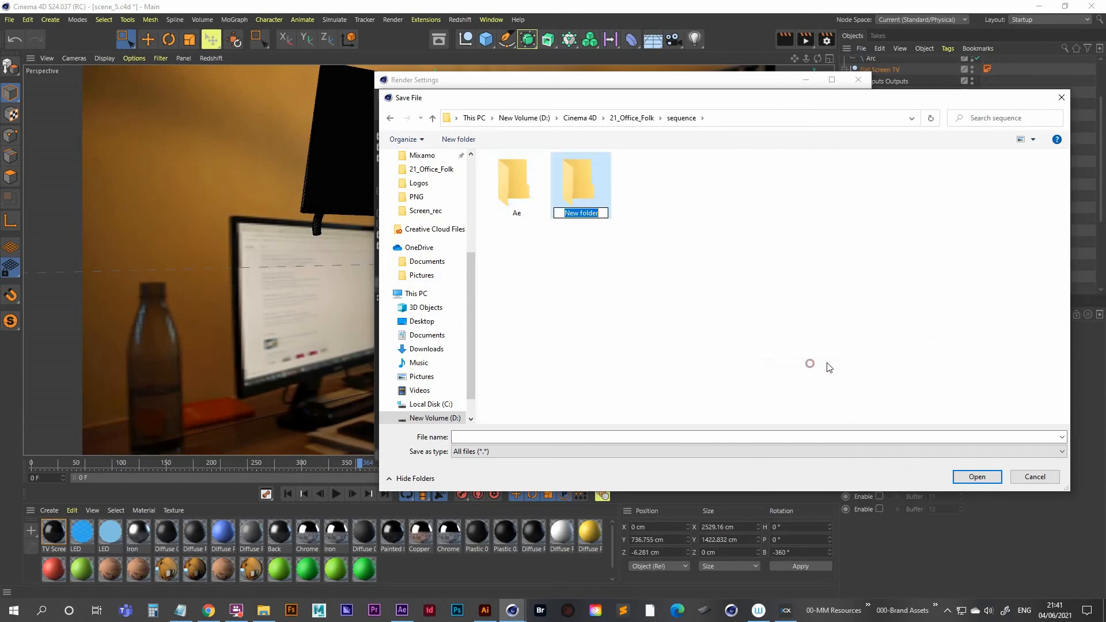
type("buffer")
key("Return")
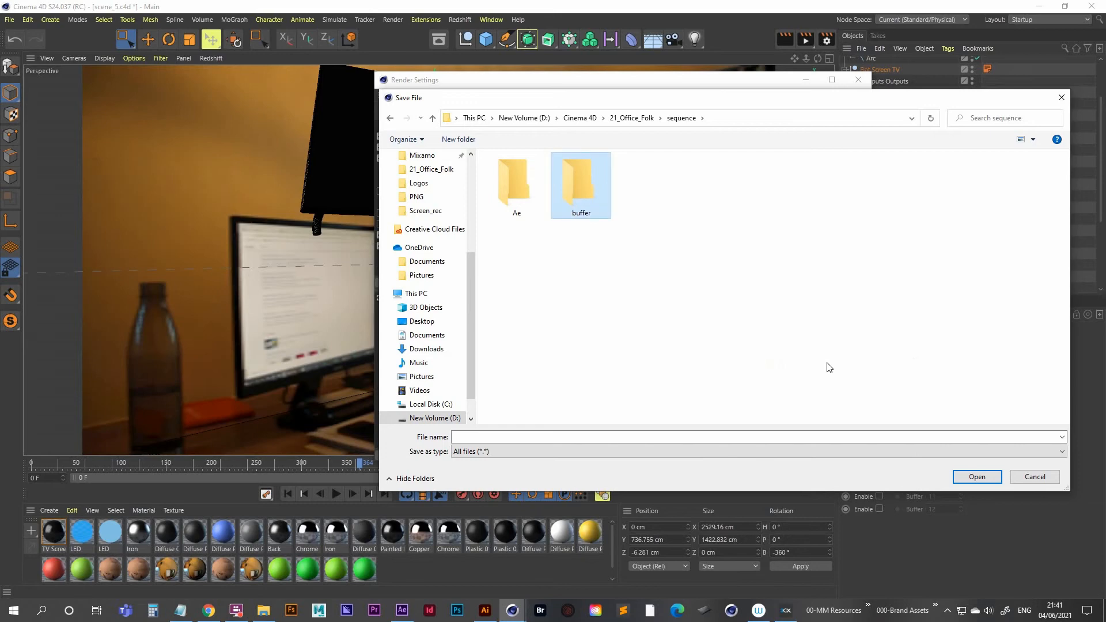
- Name the regular image output office_folk_main and save its path directly in the sequence folder
left_click_drag(701, 102, 506, 109)
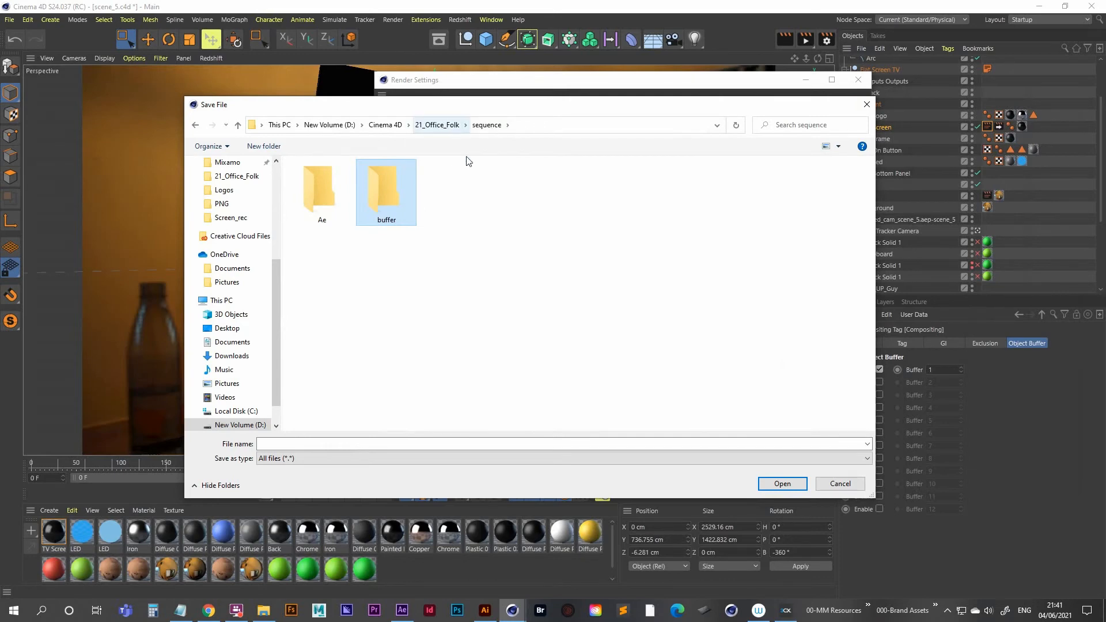
left_click(485, 236)
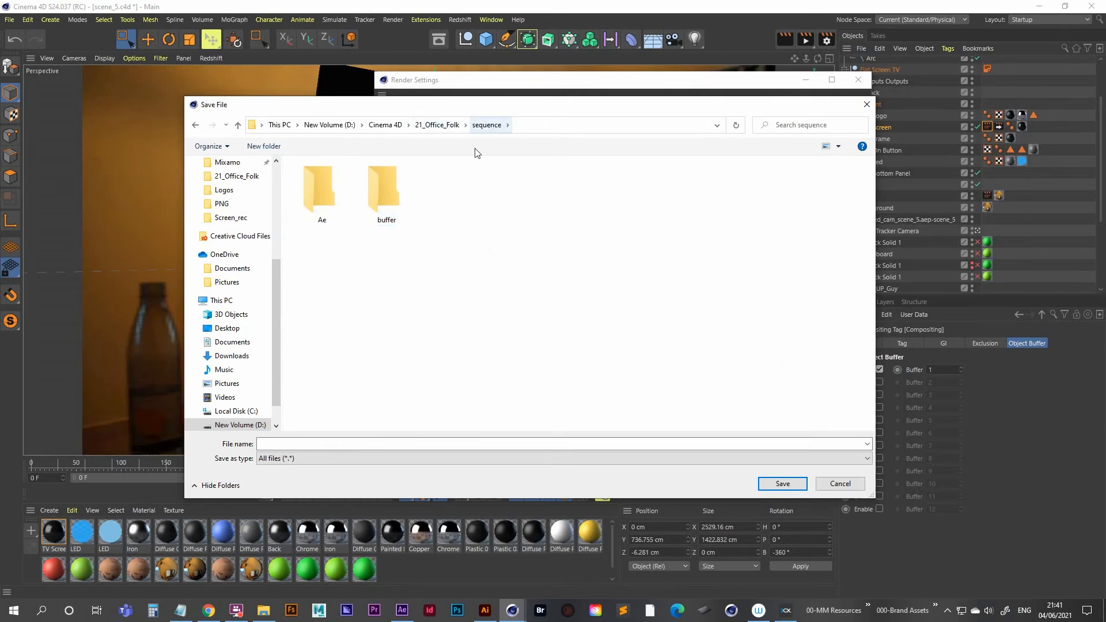
left_click(329, 443)
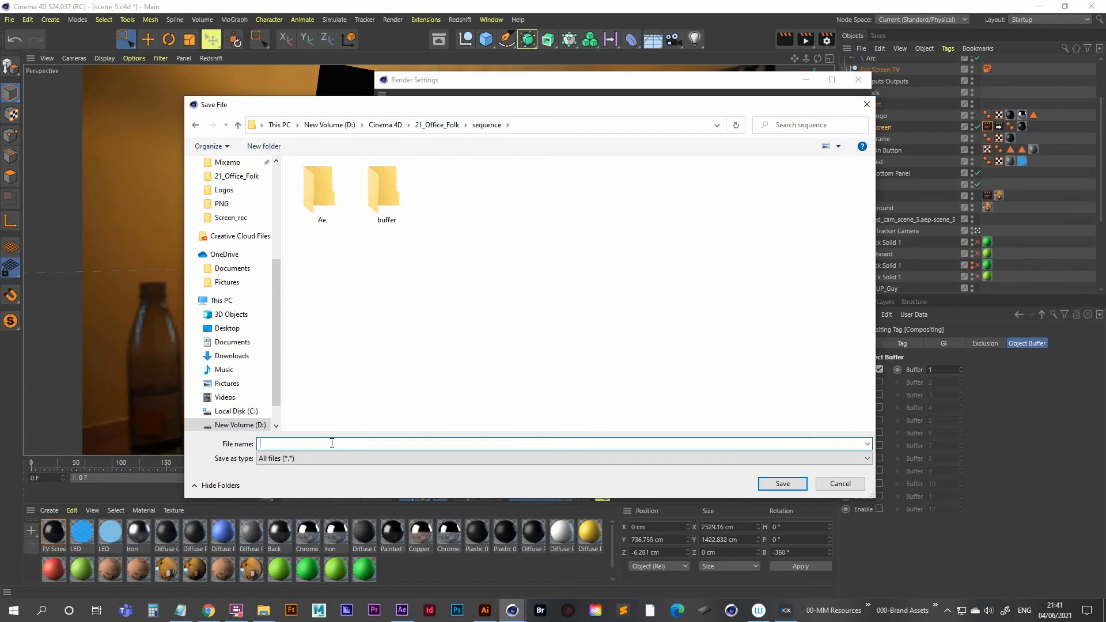
type("office_folk_main")
key("Return")
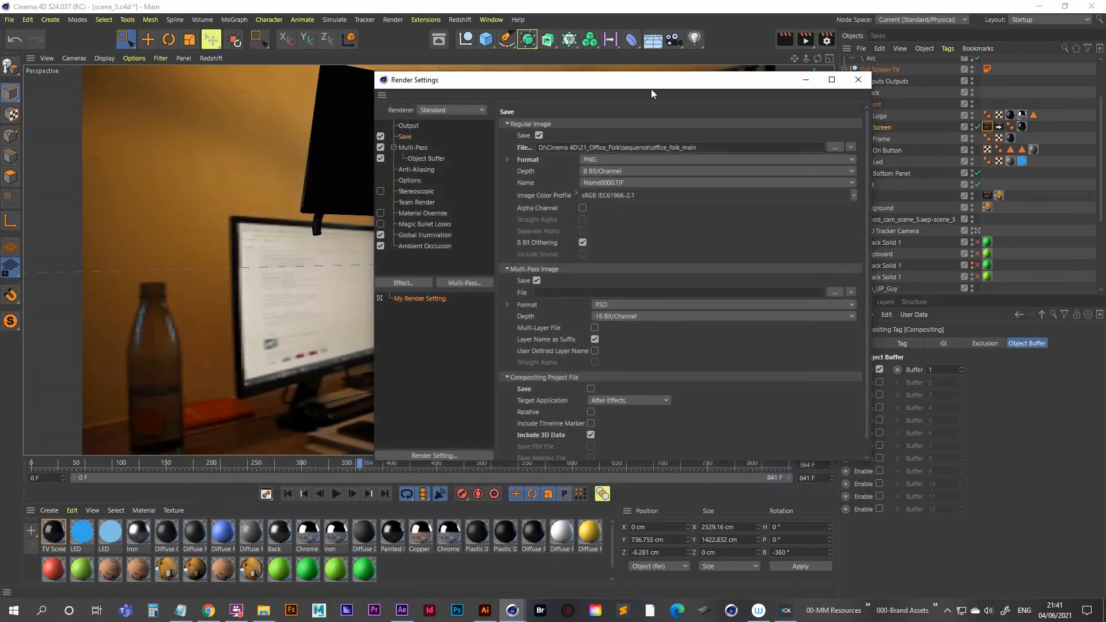
- Set the multi-pass image format to PNG in the render save settings
left_click_drag(651, 89, 610, 65)
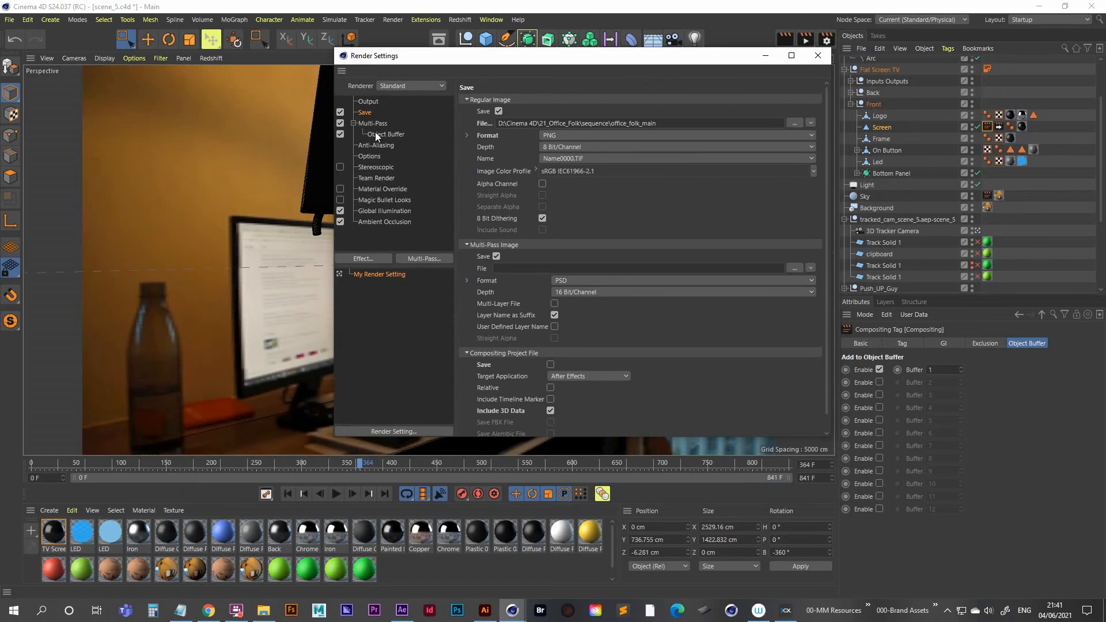
left_click(624, 279)
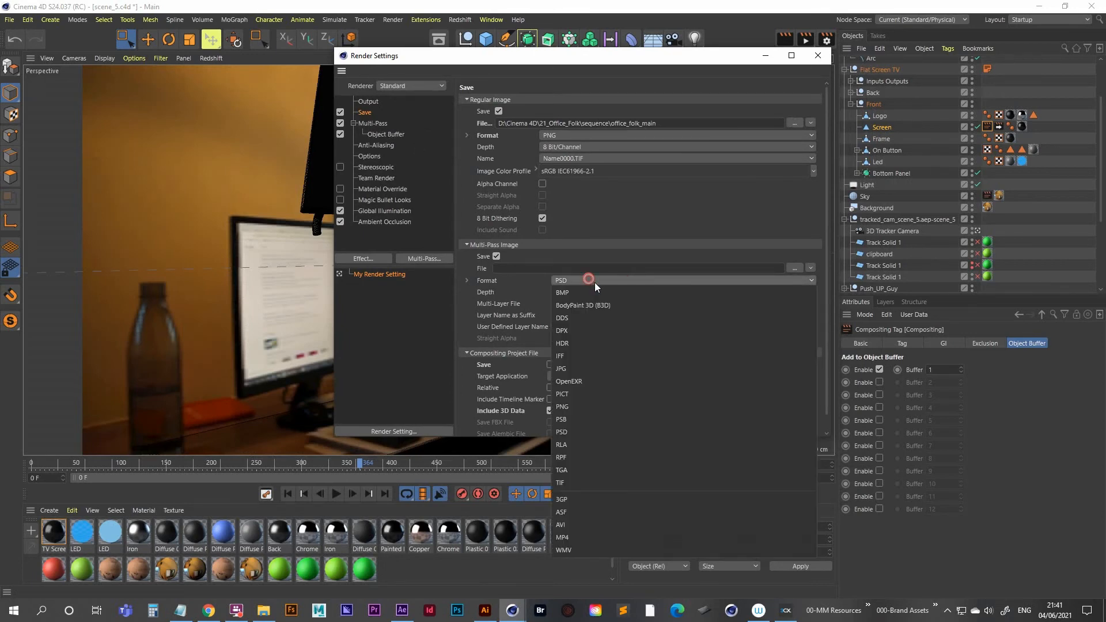
left_click(595, 408)
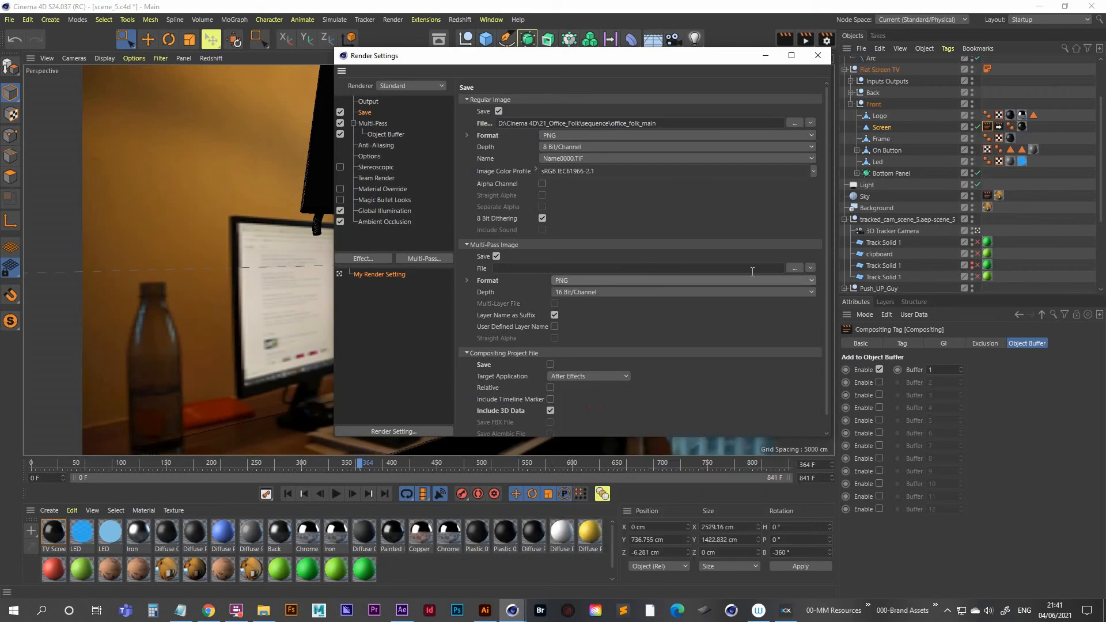
- Set the multi-pass image output to a file named O_F_buffer in the sequence folder's buffer subfolder
left_click(794, 267)
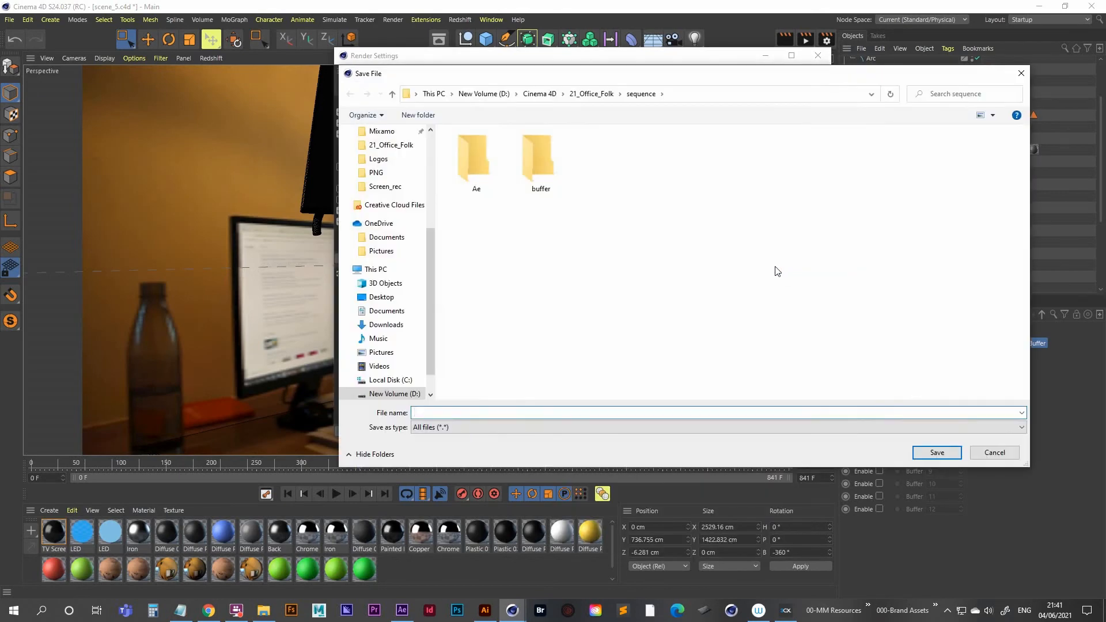
double_click(542, 157)
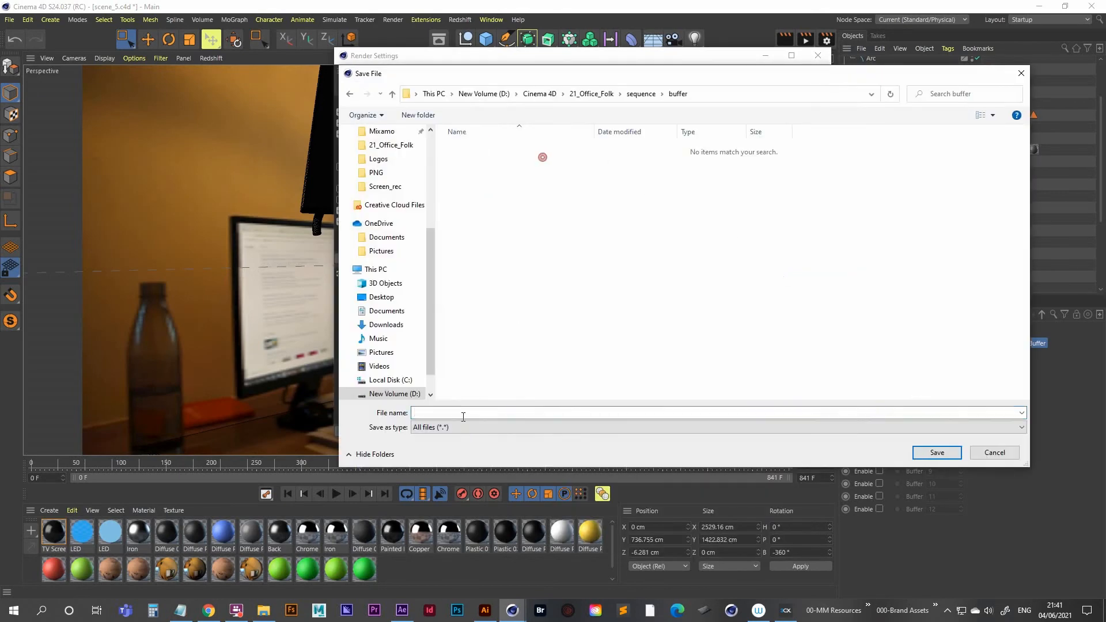
left_click(461, 413)
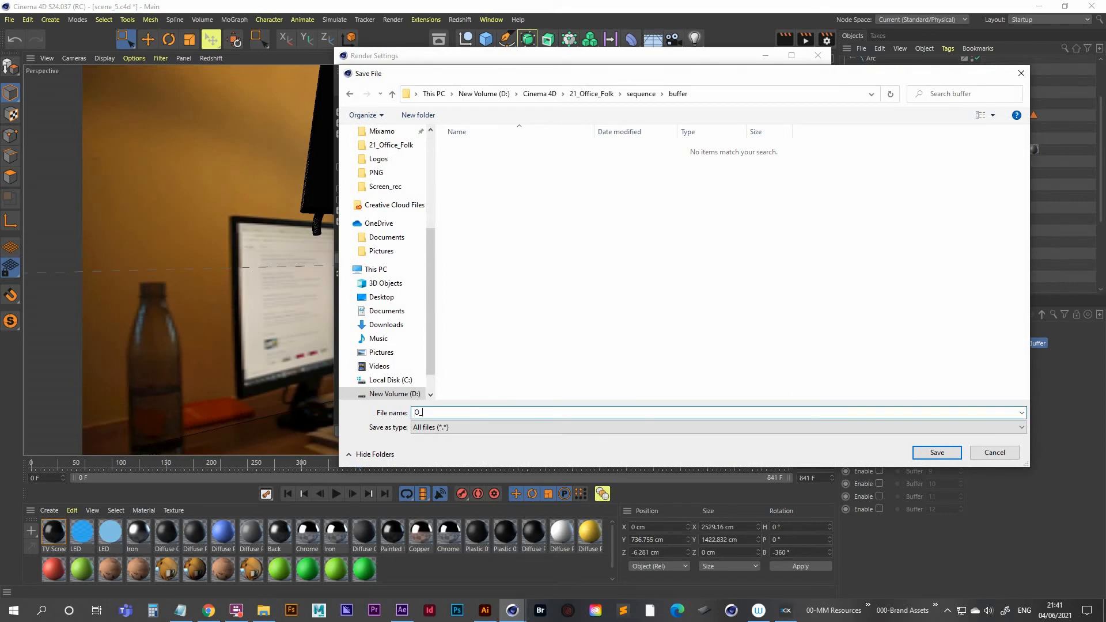
type("O_F_buffer")
key("Return")
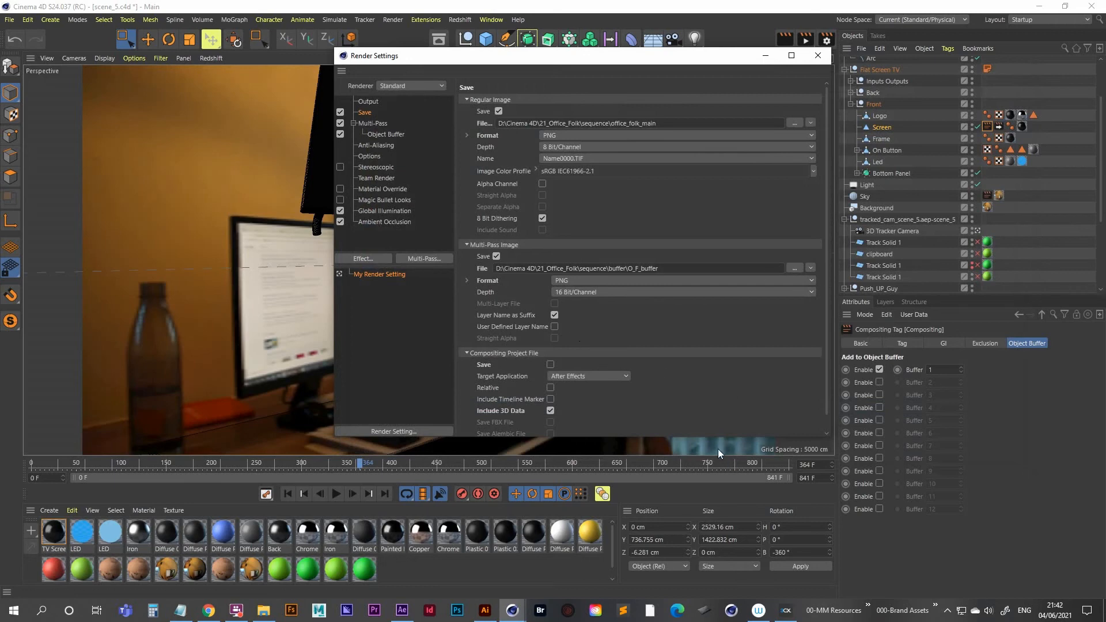
- Enable saving the After Effects compositing project and save its project file as scene_5_ae in the sequence folder's Ae subfolder
left_click_drag(692, 437, 707, 514)
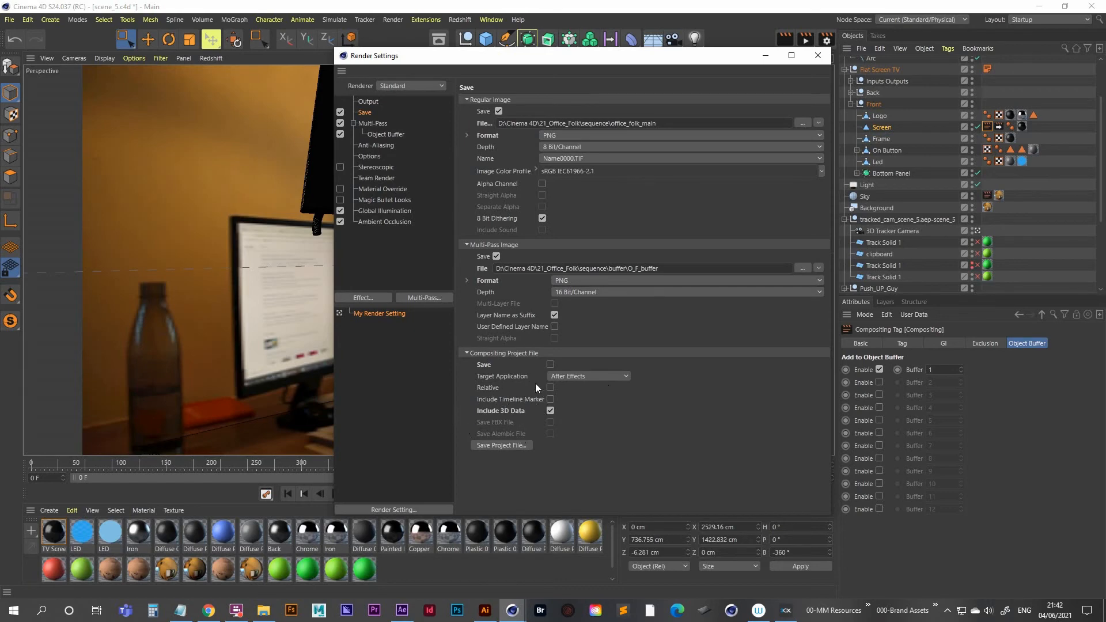
left_click(550, 365)
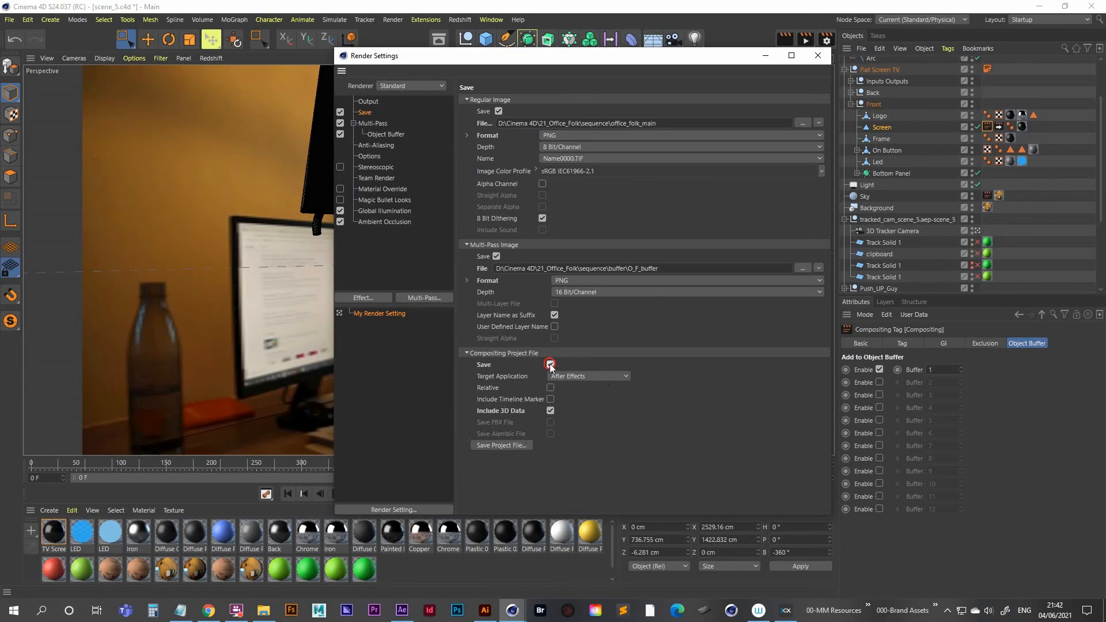
left_click(499, 445)
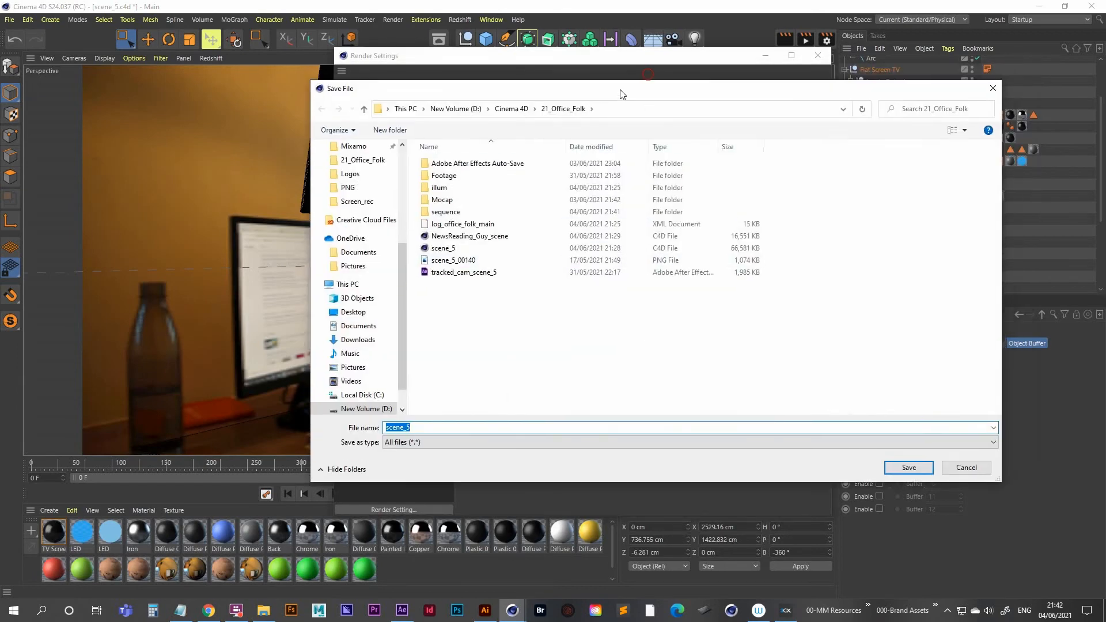
double_click(454, 213)
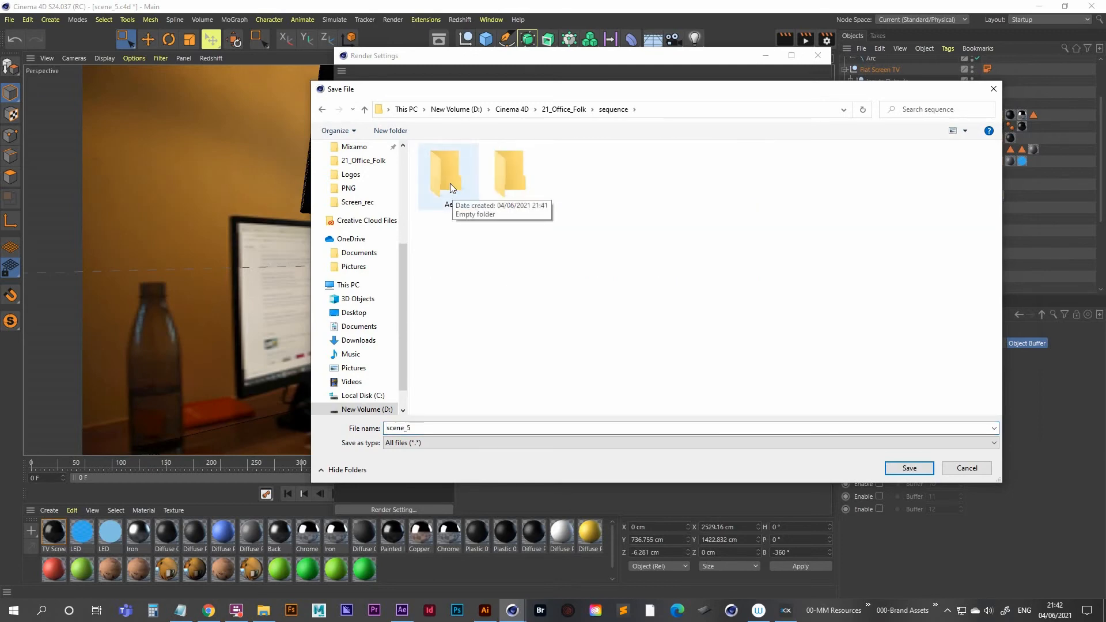
double_click(450, 174)
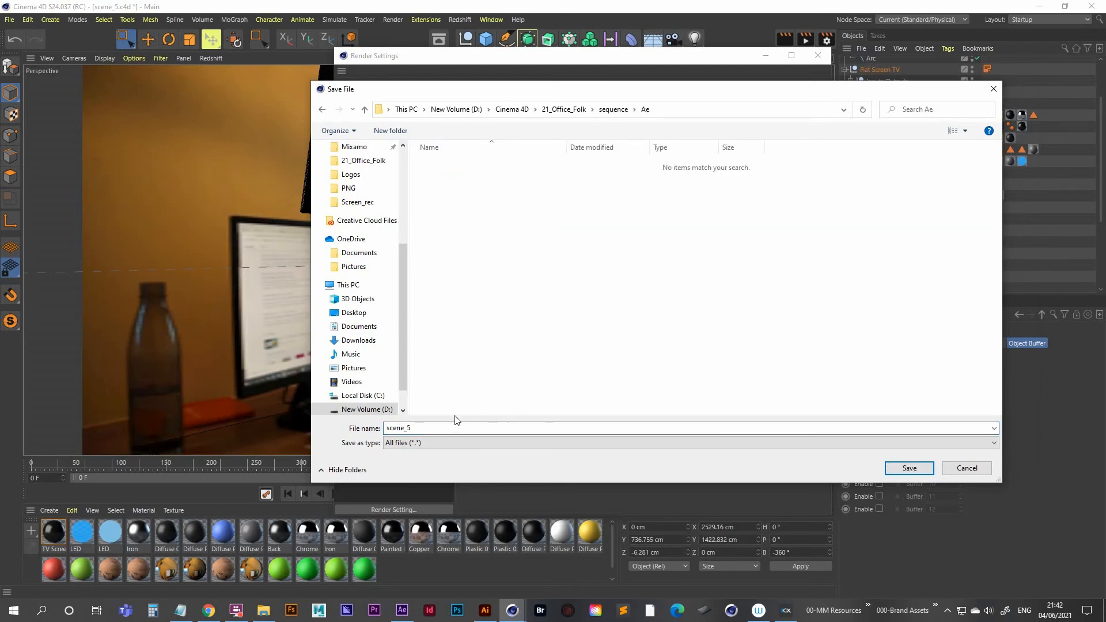
left_click(431, 427)
left_click(427, 428)
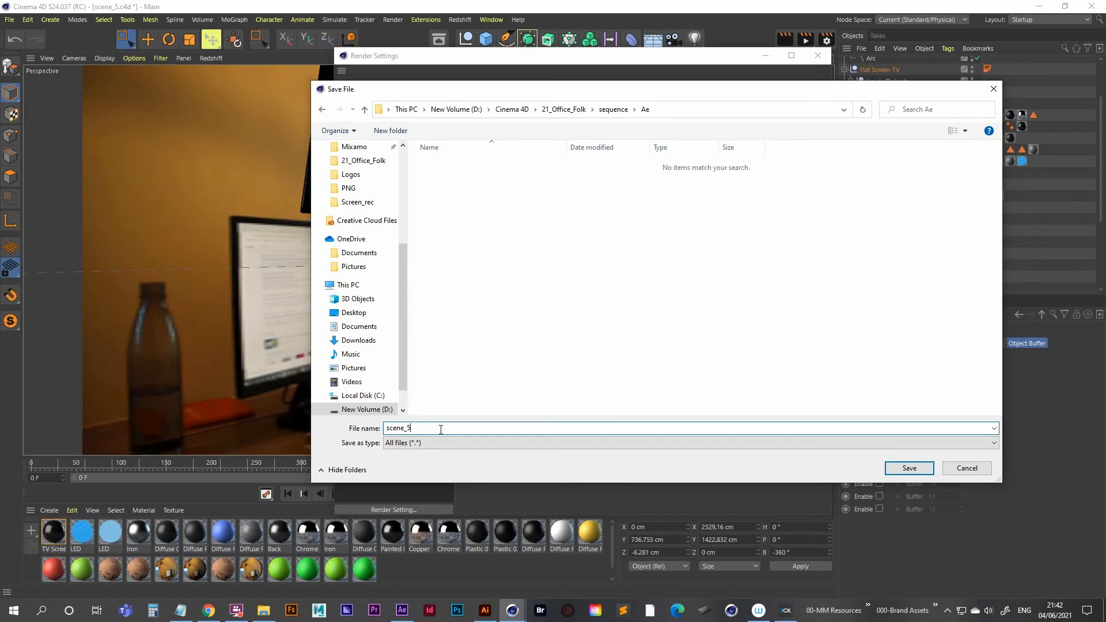
type("_ae")
key("Return")
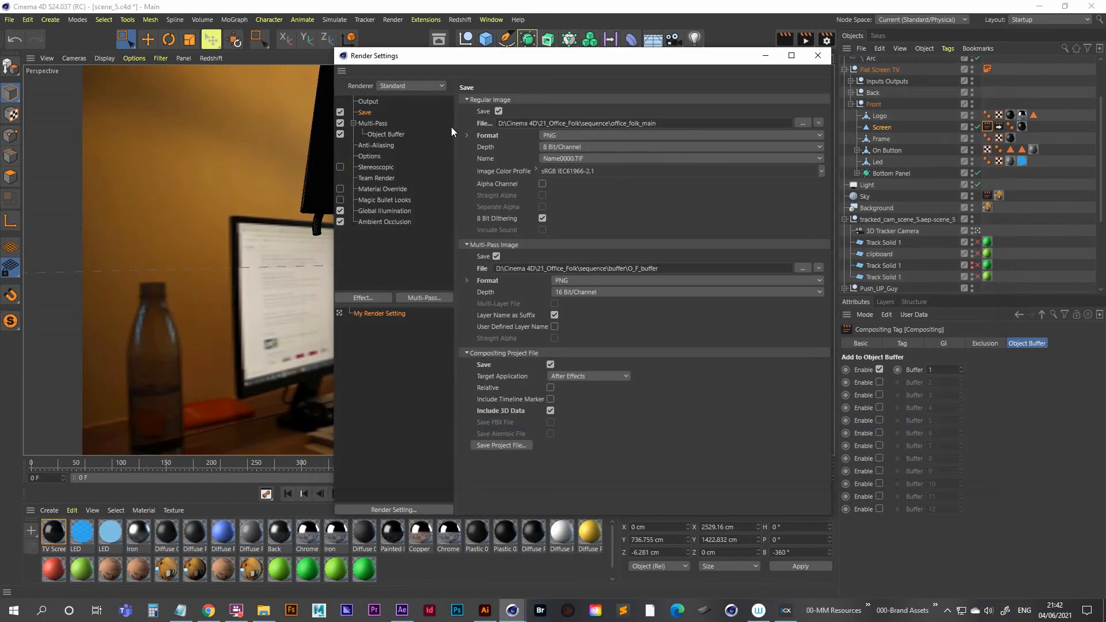
- Close the render settings and save the scene file
left_click_drag(600, 61, 574, 82)
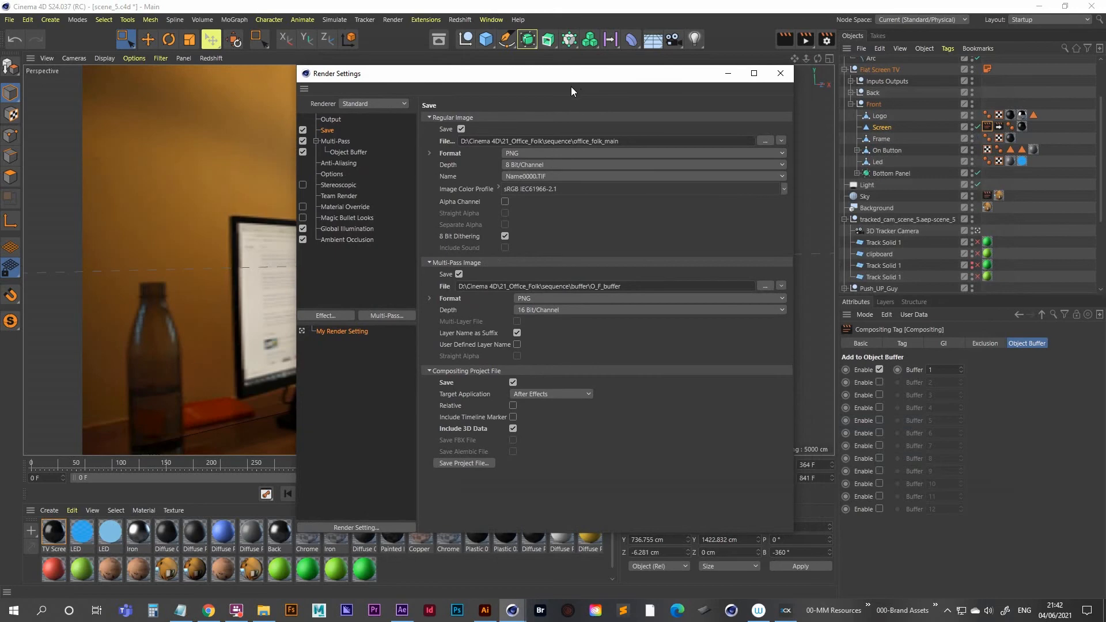
left_click(780, 73)
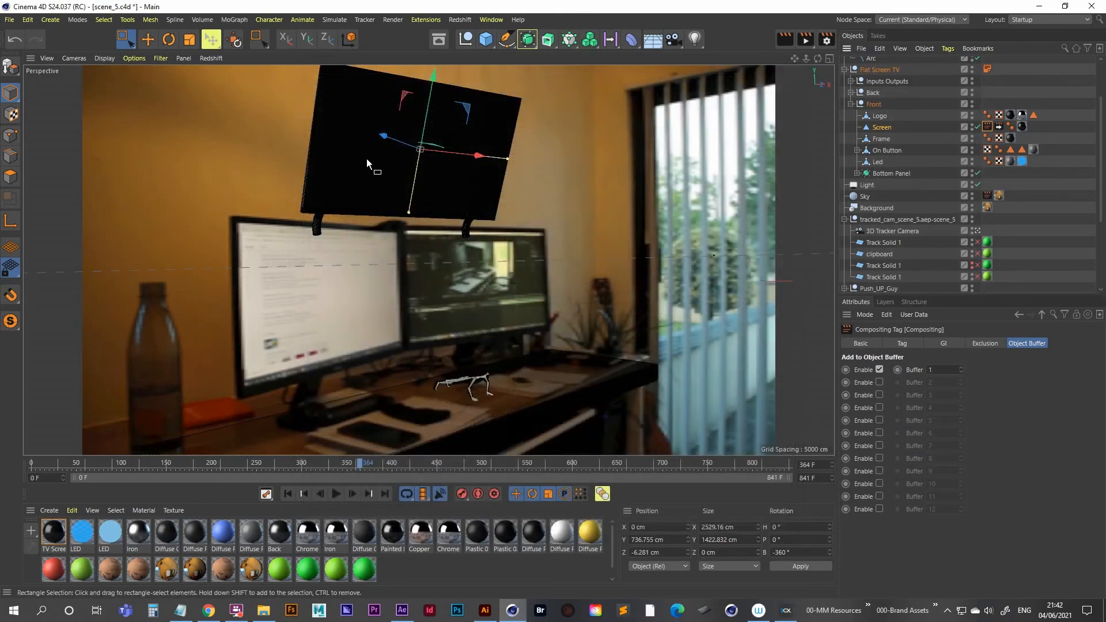
key("ctrl+s")
- Add the current scene to the render queue and start rendering the queued job
left_click(387, 20)
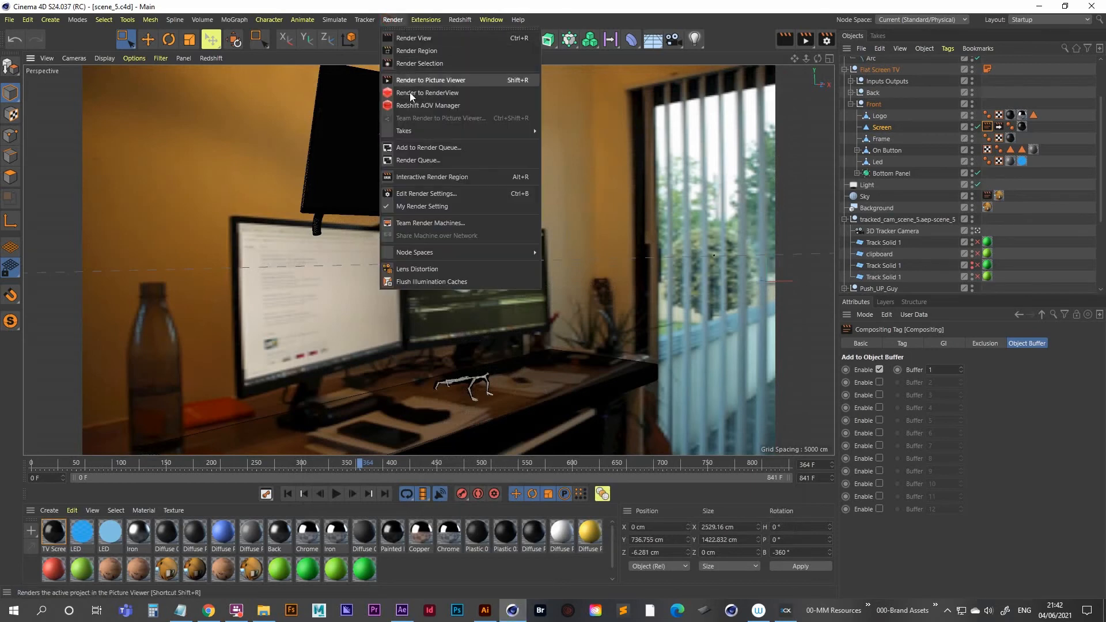
left_click(438, 161)
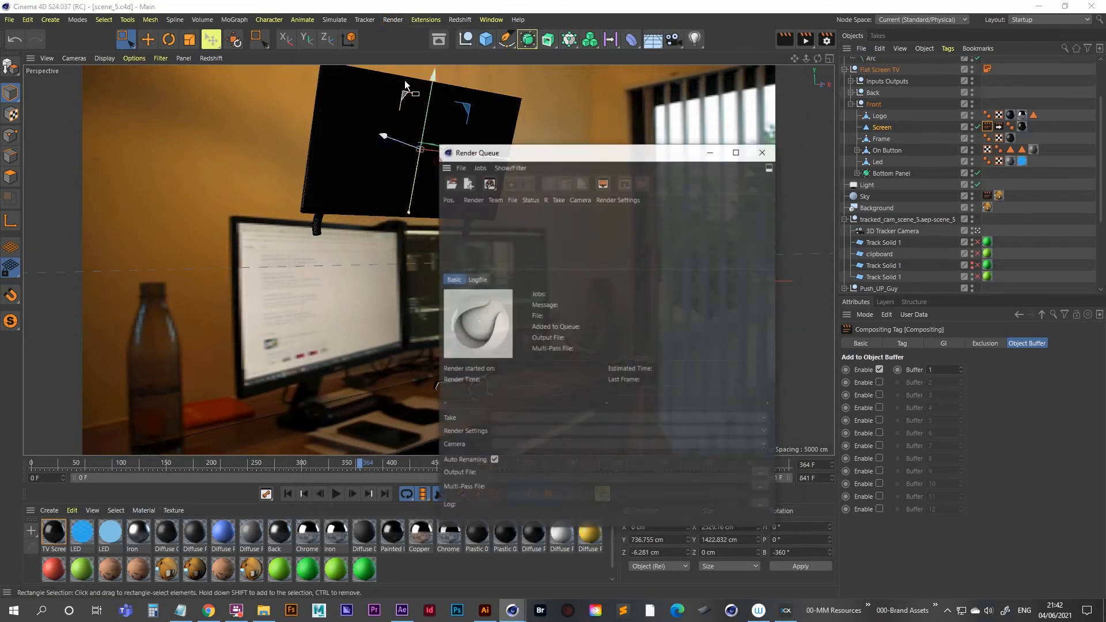
left_click(393, 20)
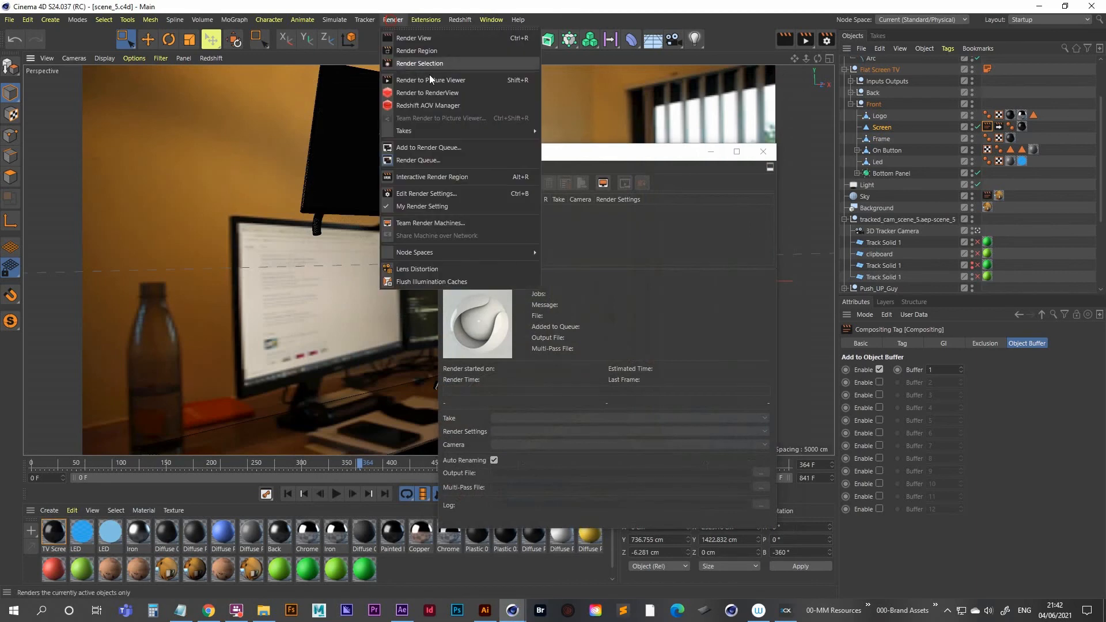
left_click(448, 160)
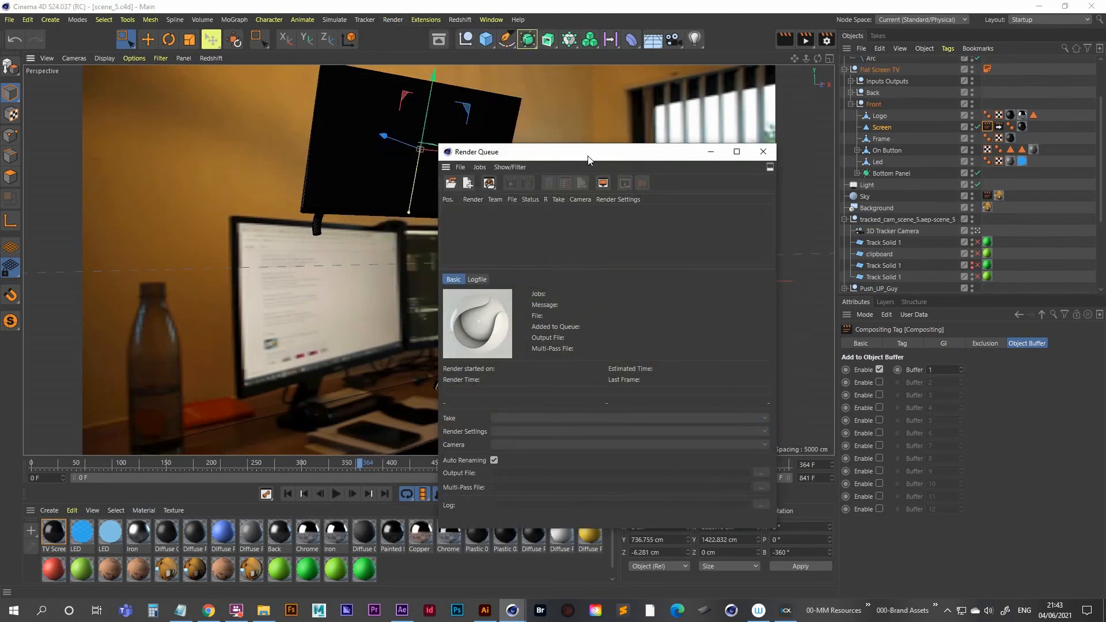
left_click_drag(593, 157, 520, 77)
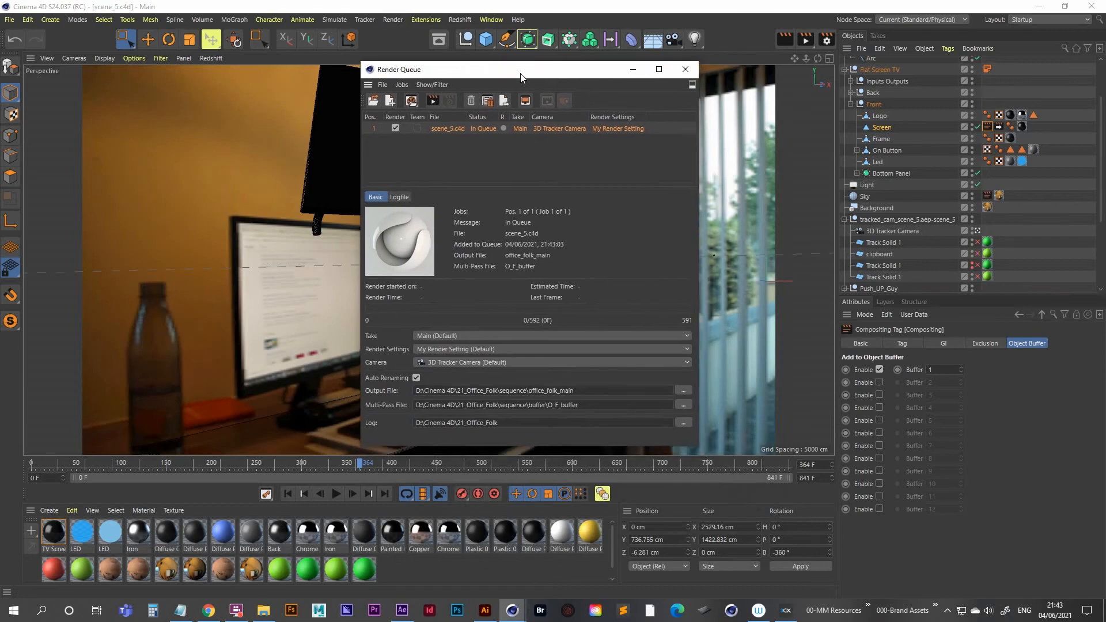
left_click(435, 101)
left_click_drag(432, 70, 428, 78)
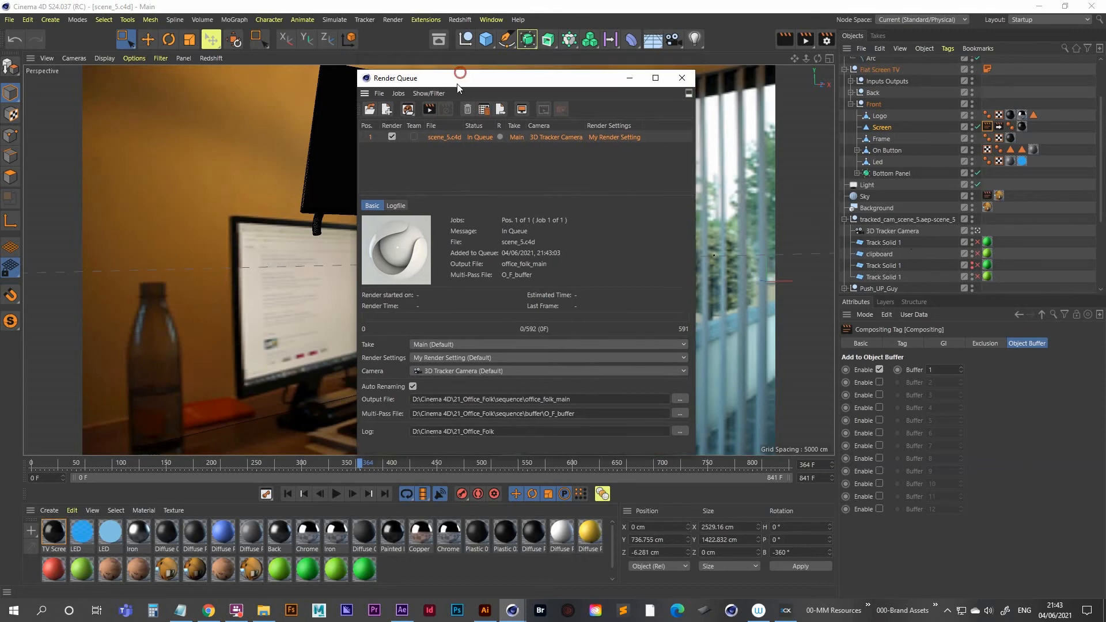
left_click(427, 108)
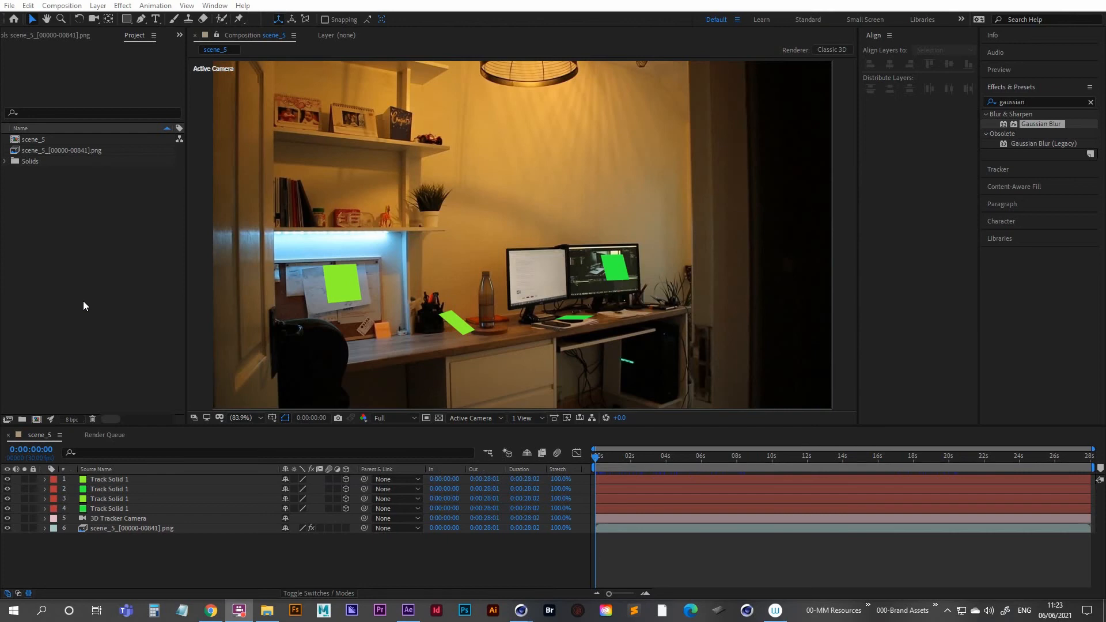
- In After Effects, start importing a file and browse to the 21_Office_Folk project's sequence folder
double_click(81, 250)
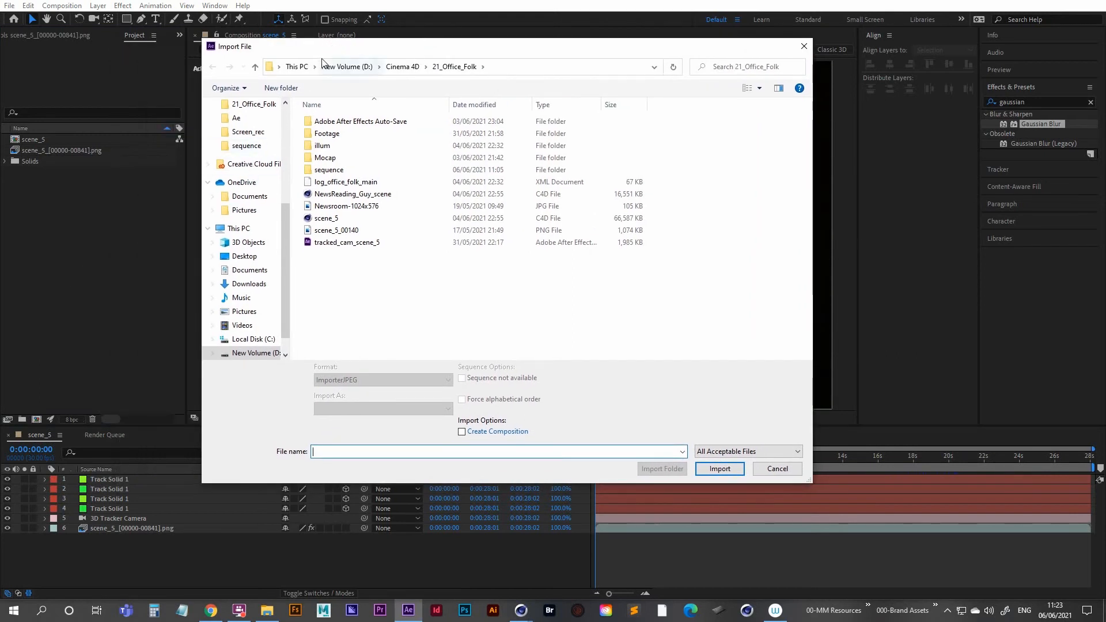
left_click_drag(342, 50, 336, 66)
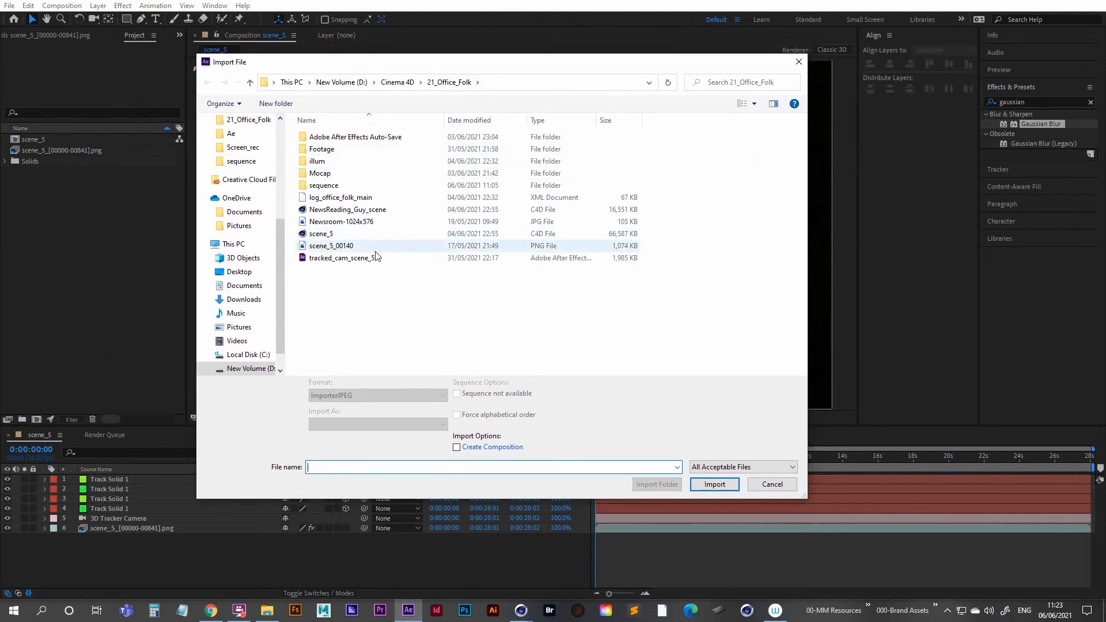
double_click(329, 186)
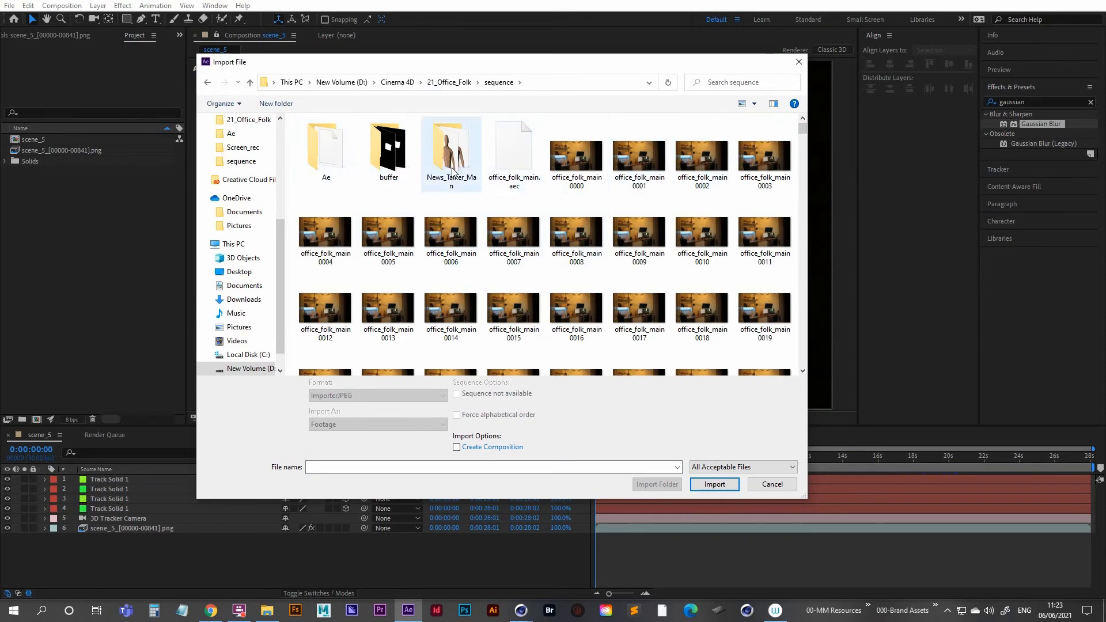
- Examine the rendered main frames and the contents of the buffer, Ae and News_Talker_Man subfolders
left_click(577, 159)
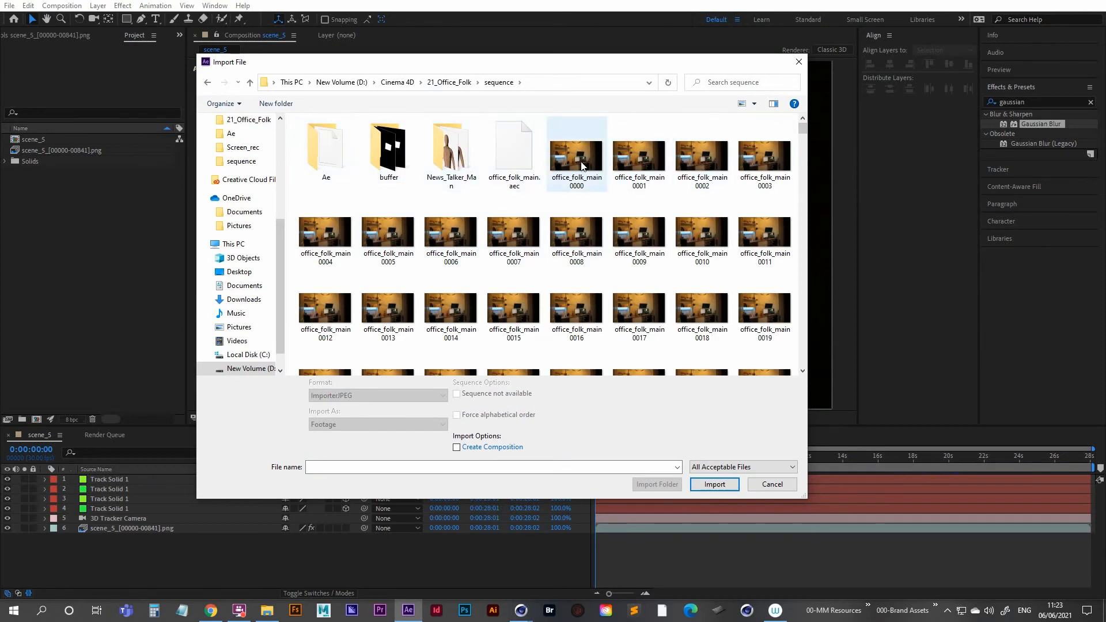
double_click(384, 156)
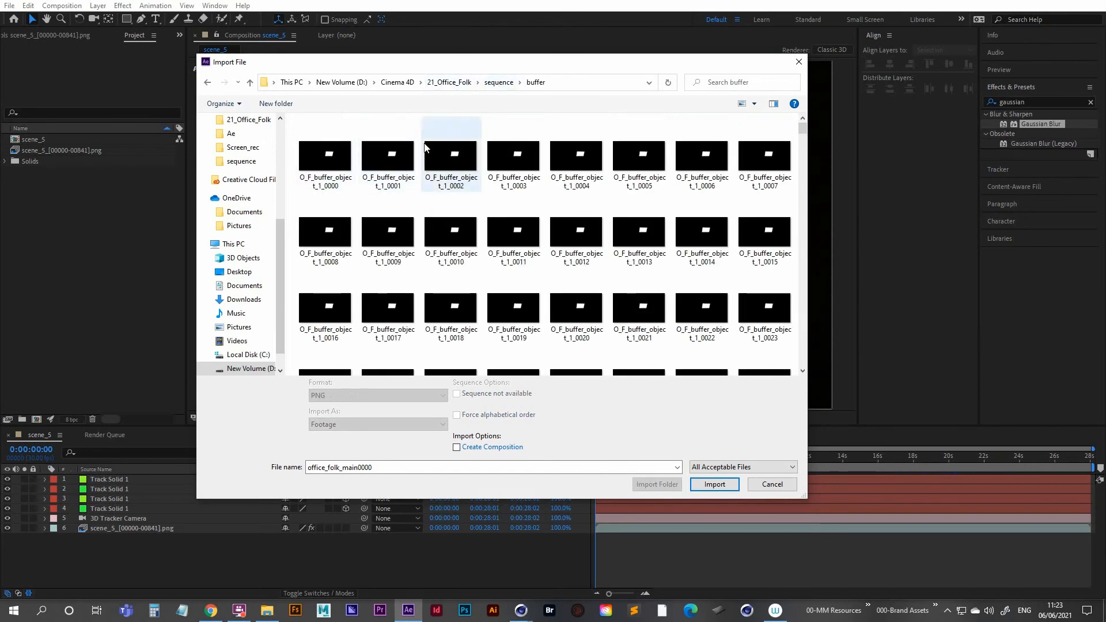
left_click(498, 83)
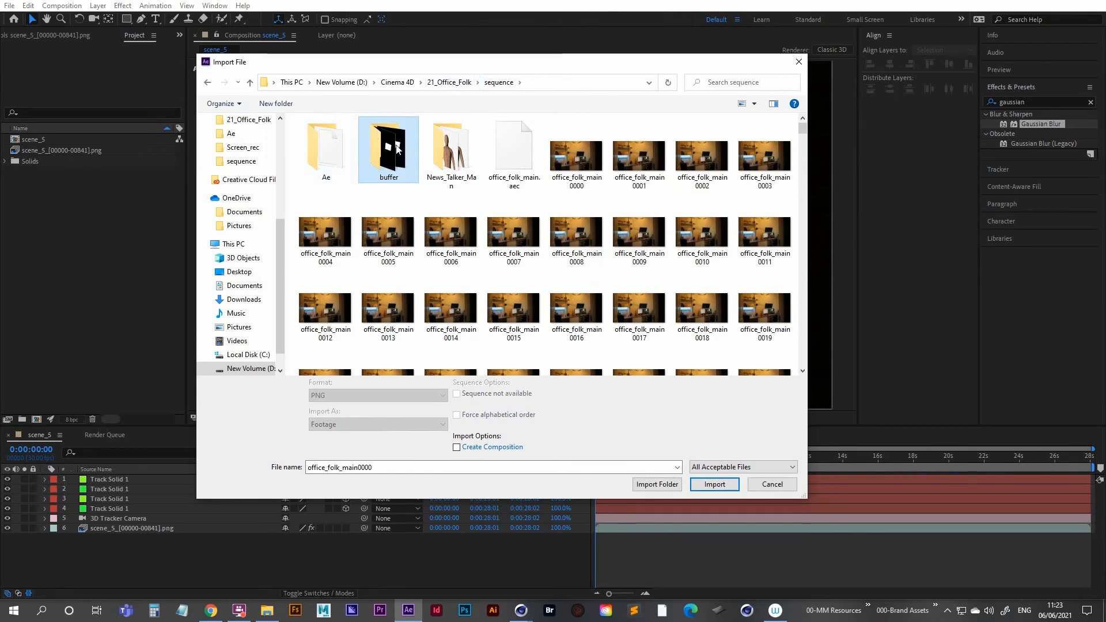
double_click(326, 158)
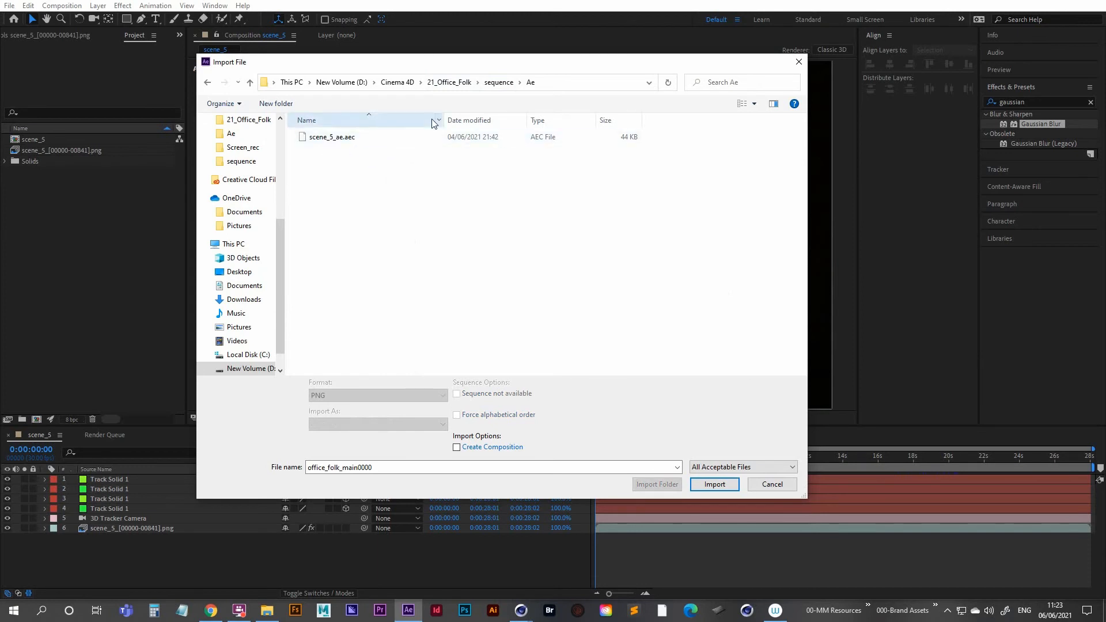
left_click(498, 82)
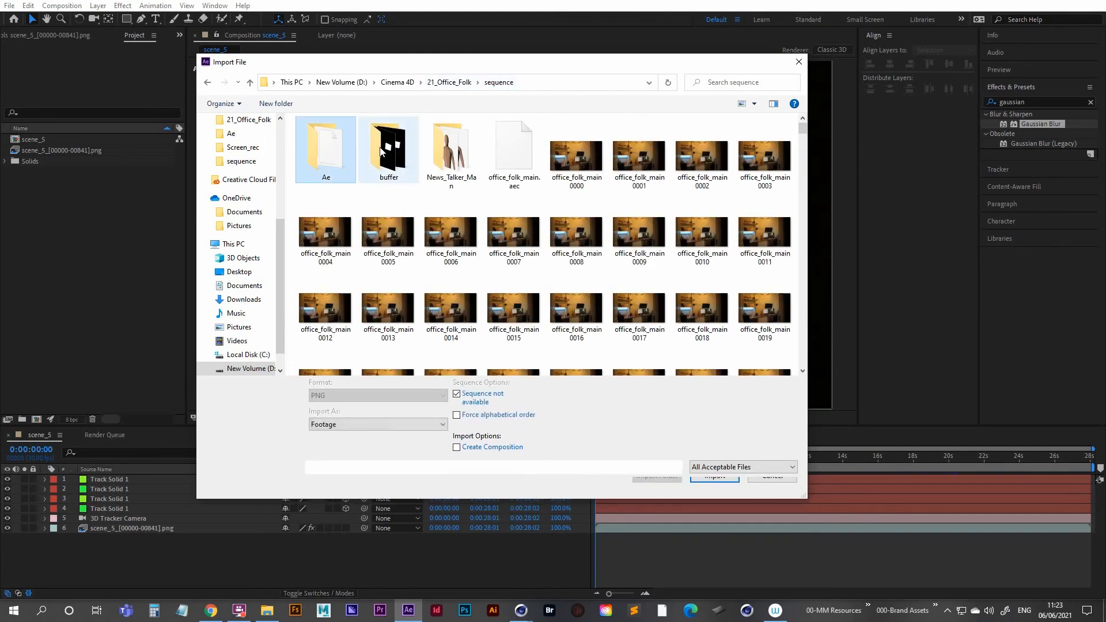
double_click(449, 151)
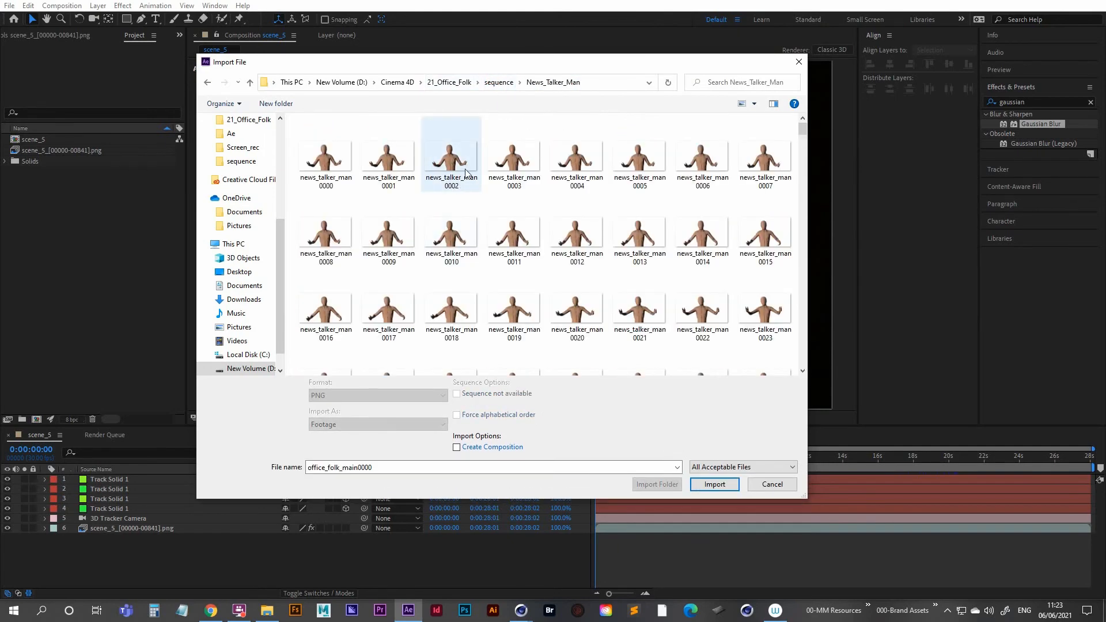
mouse_move(803, 134)
left_mouse_down()
mouse_move(802, 148)
mouse_move(803, 128)
left_mouse_up()
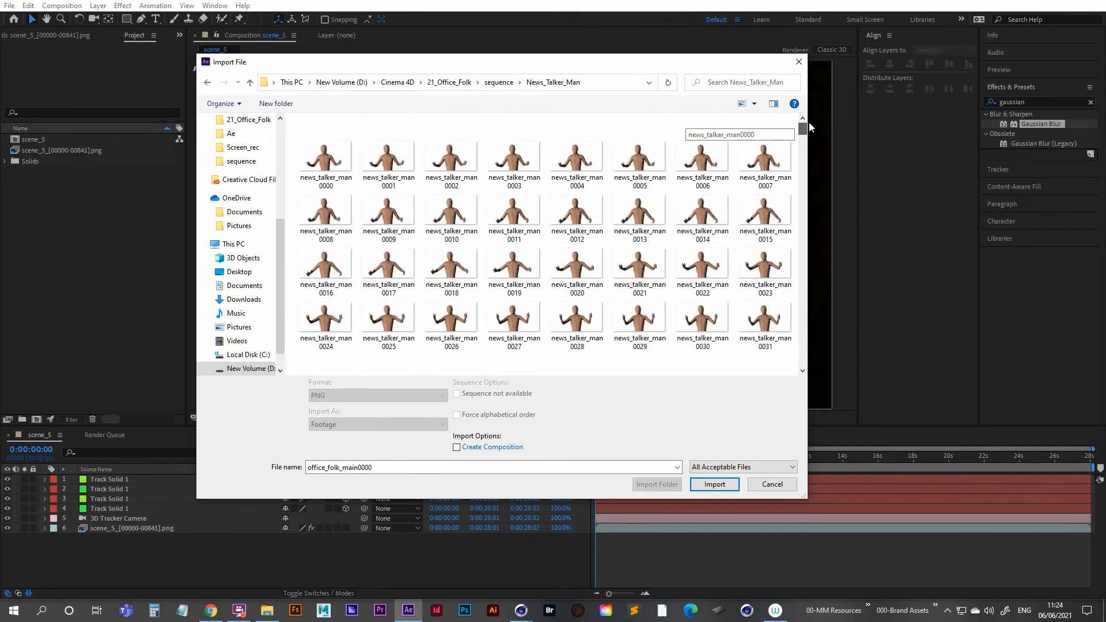
left_click(497, 82)
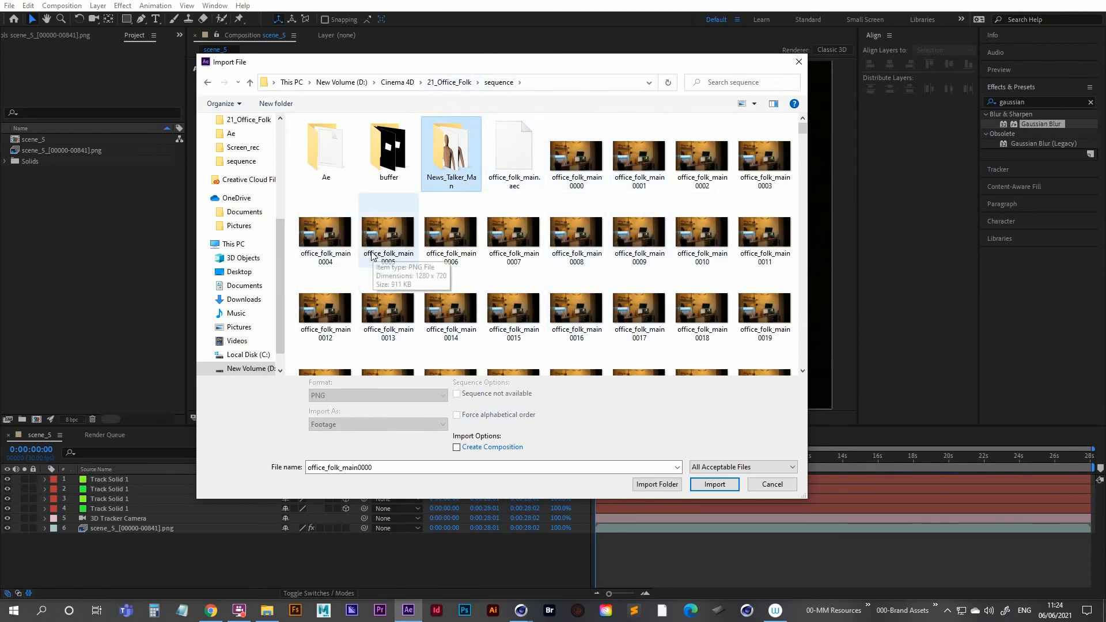
- Import scene_5_ae.aec from the Ae folder and open the imported office_folk_main composition
double_click(329, 154)
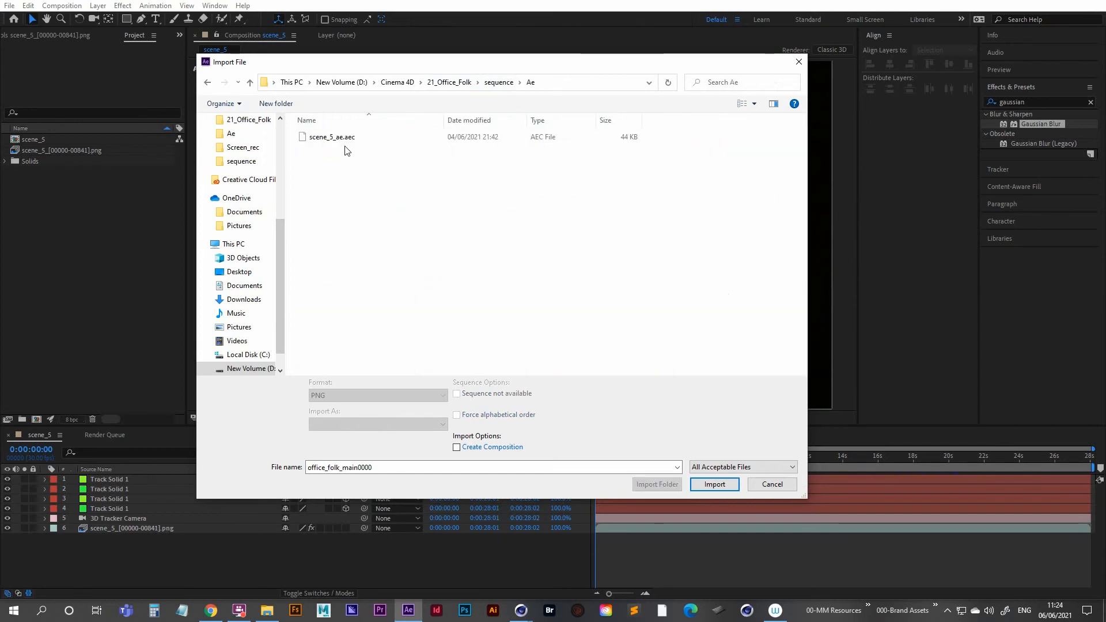
double_click(333, 139)
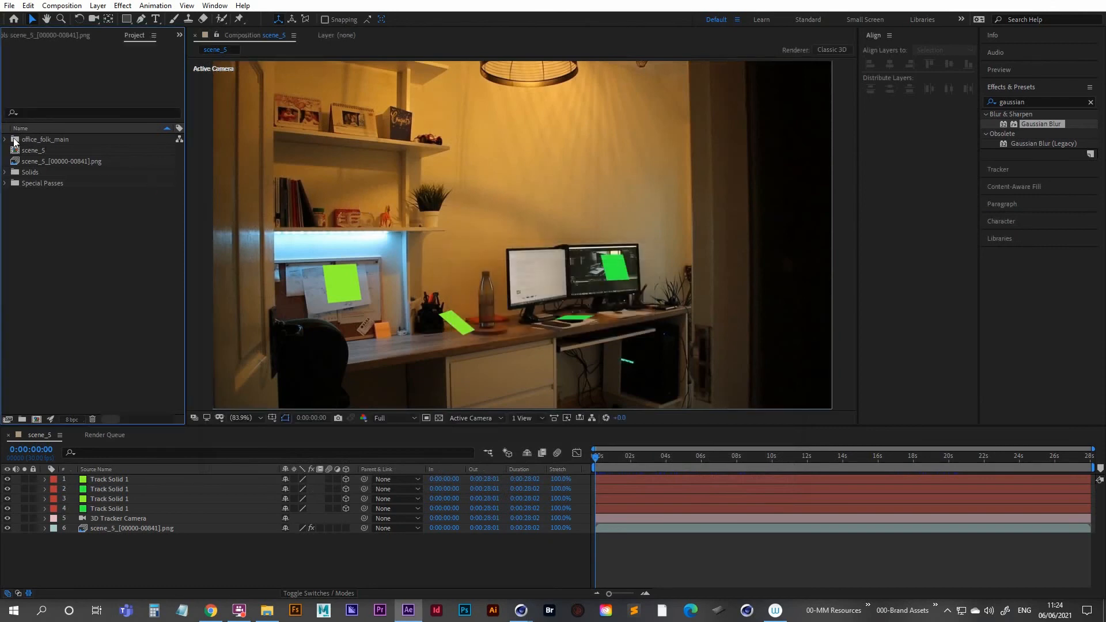
left_click(7, 184)
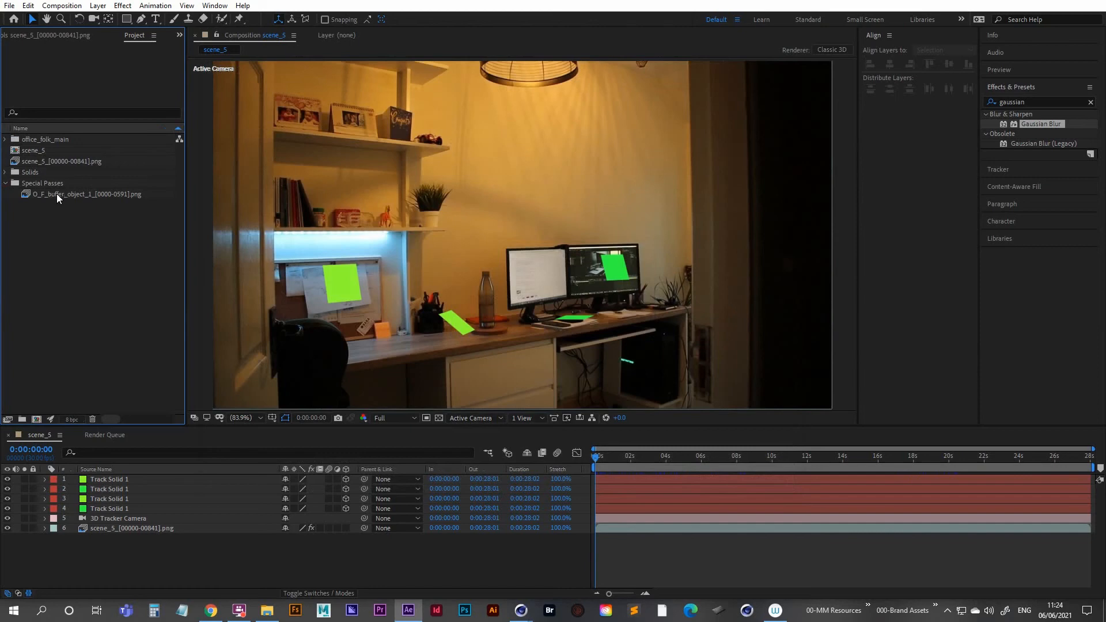
left_click(6, 139)
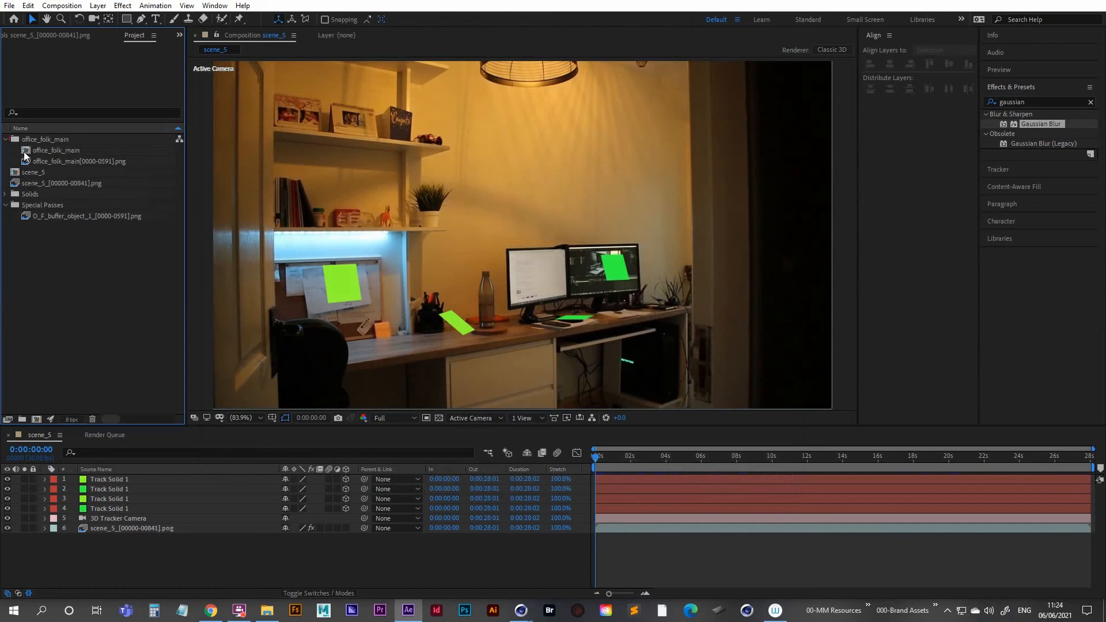
double_click(56, 149)
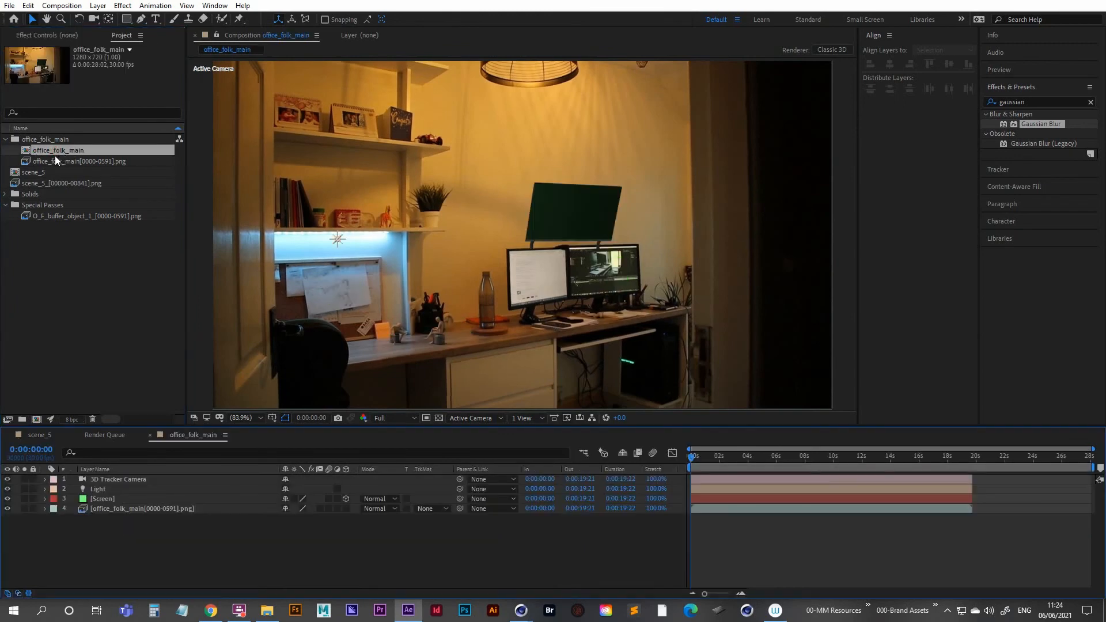
- Check the Screen layer and hide the Light layer in the office_folk_main composition
left_click(107, 499)
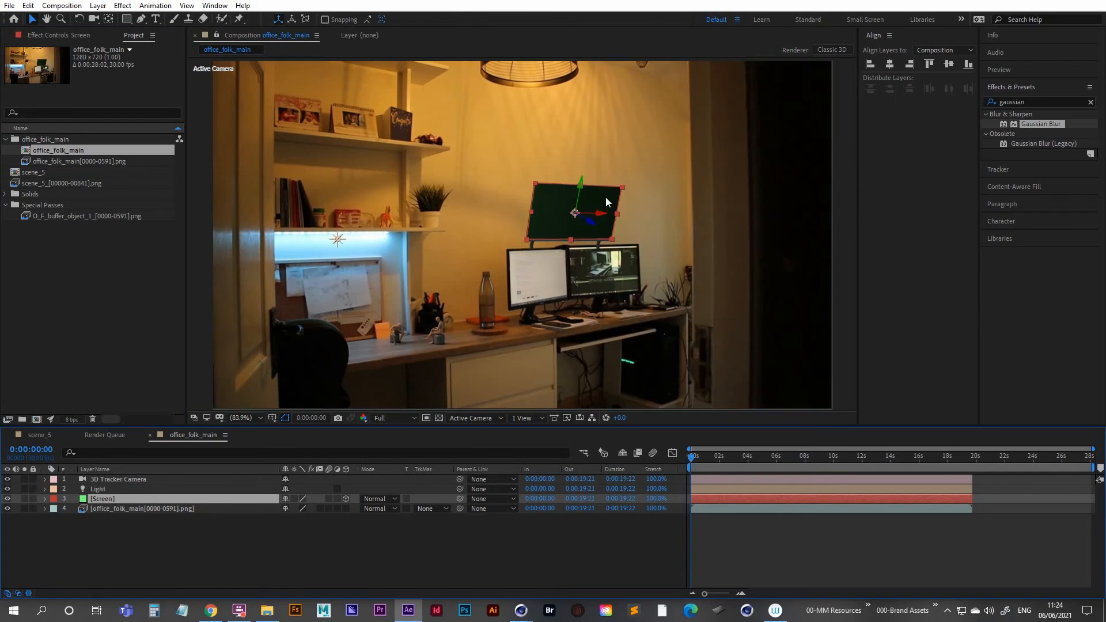
left_click(98, 489)
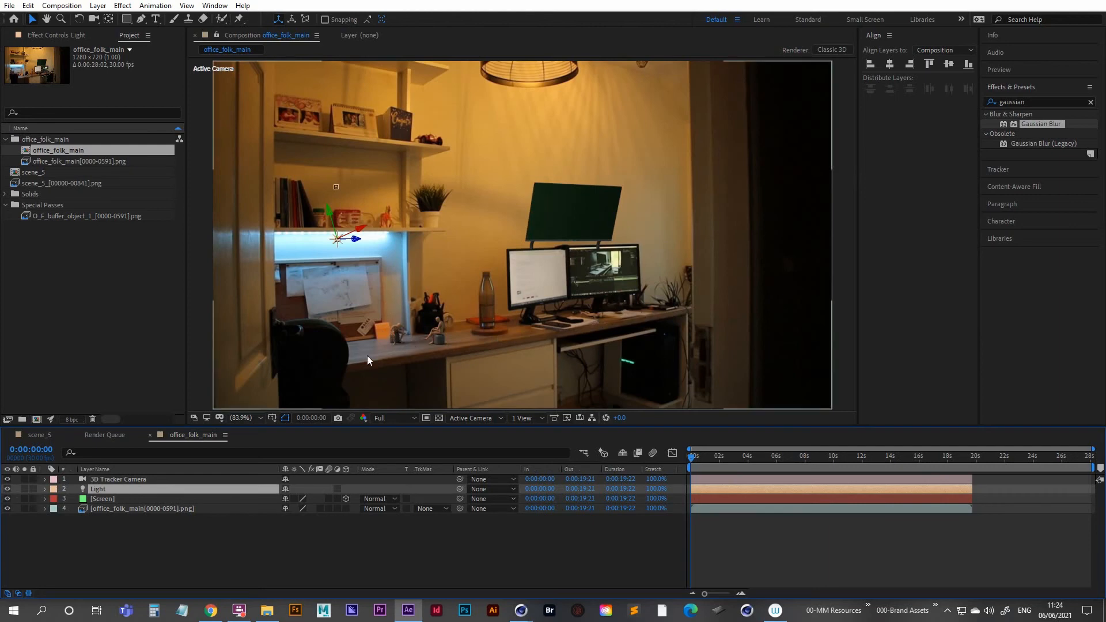
left_click(7, 489)
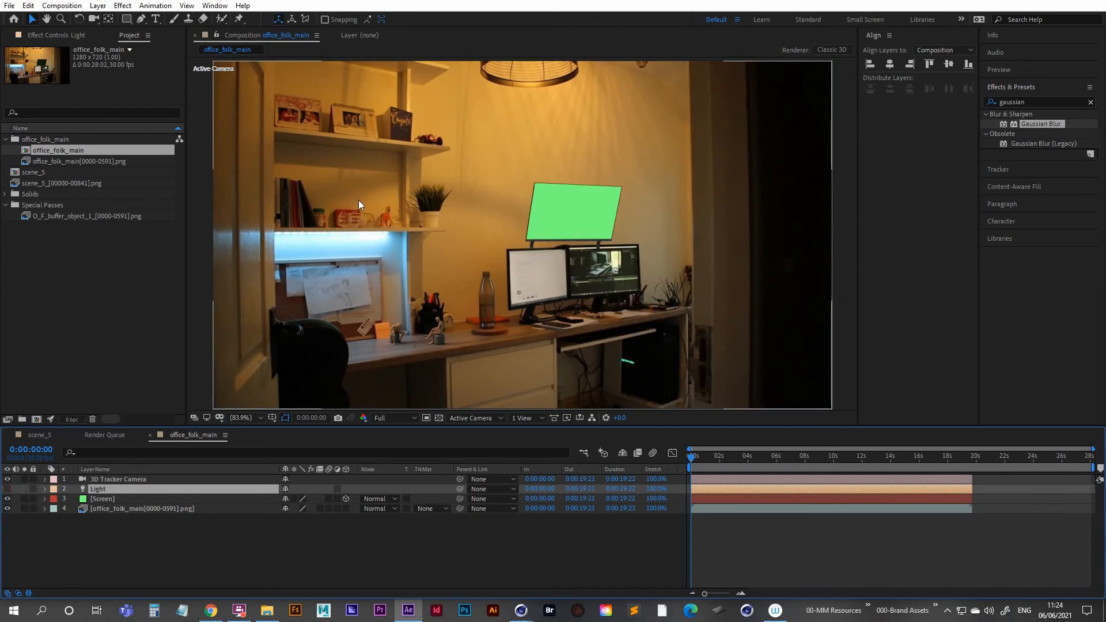
- Import the news_talker_man frames from the News_Talker_Man folder as a PNG sequence
left_click(104, 500)
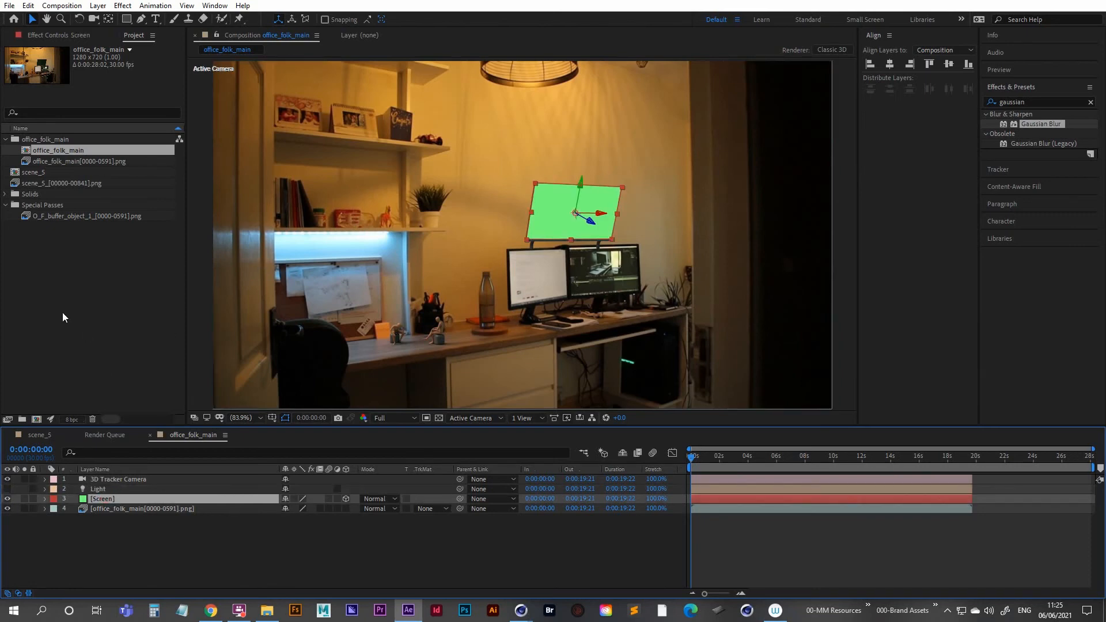
double_click(54, 298)
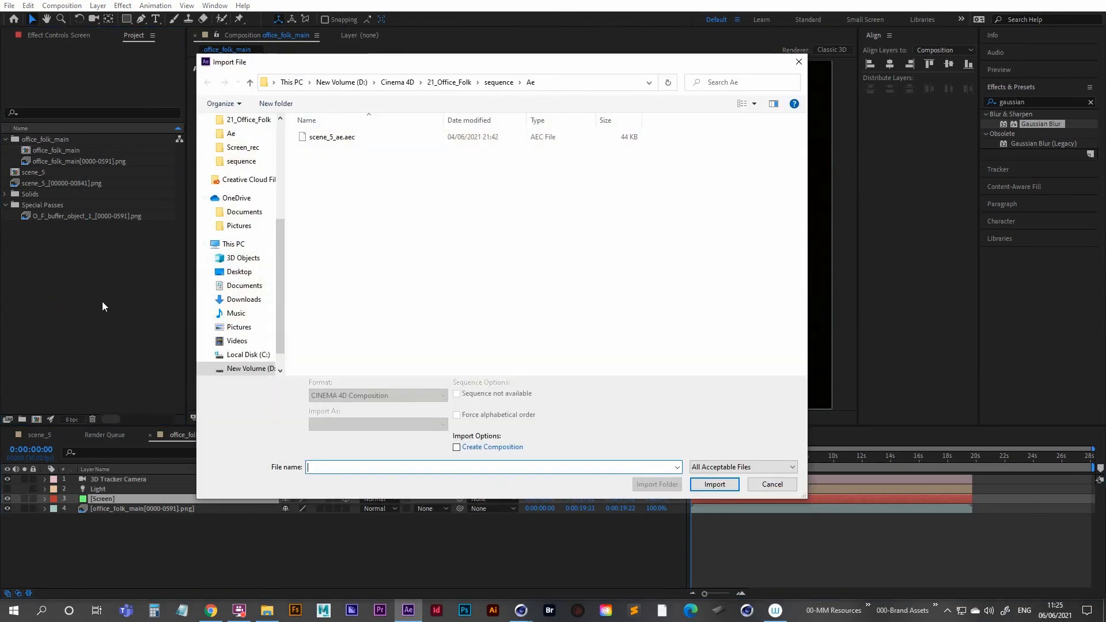
left_click(491, 83)
double_click(450, 153)
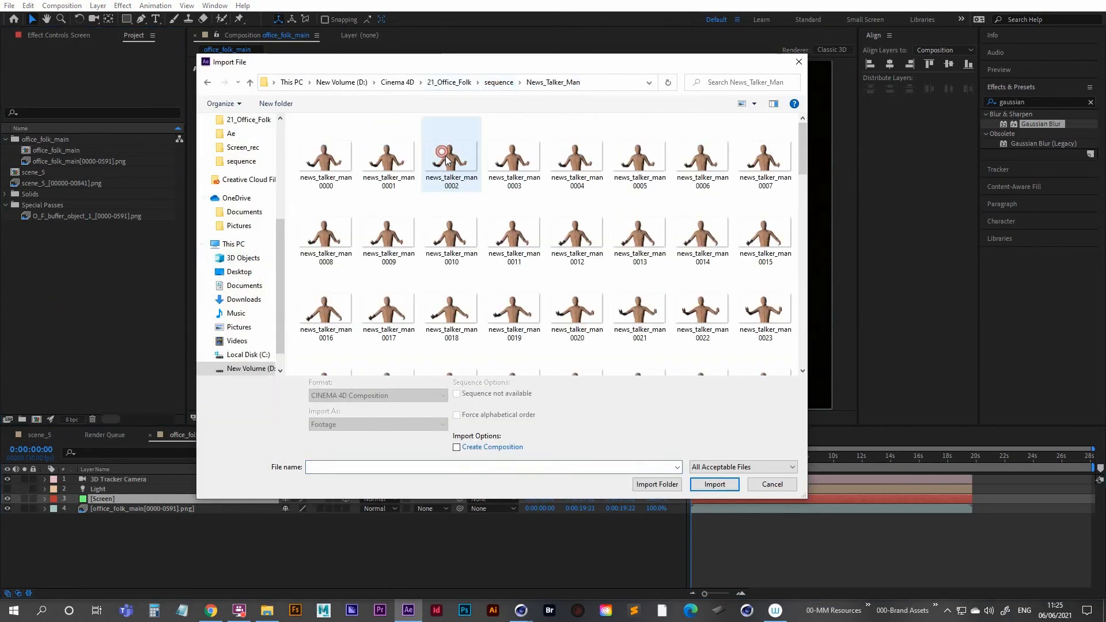
left_click(350, 162)
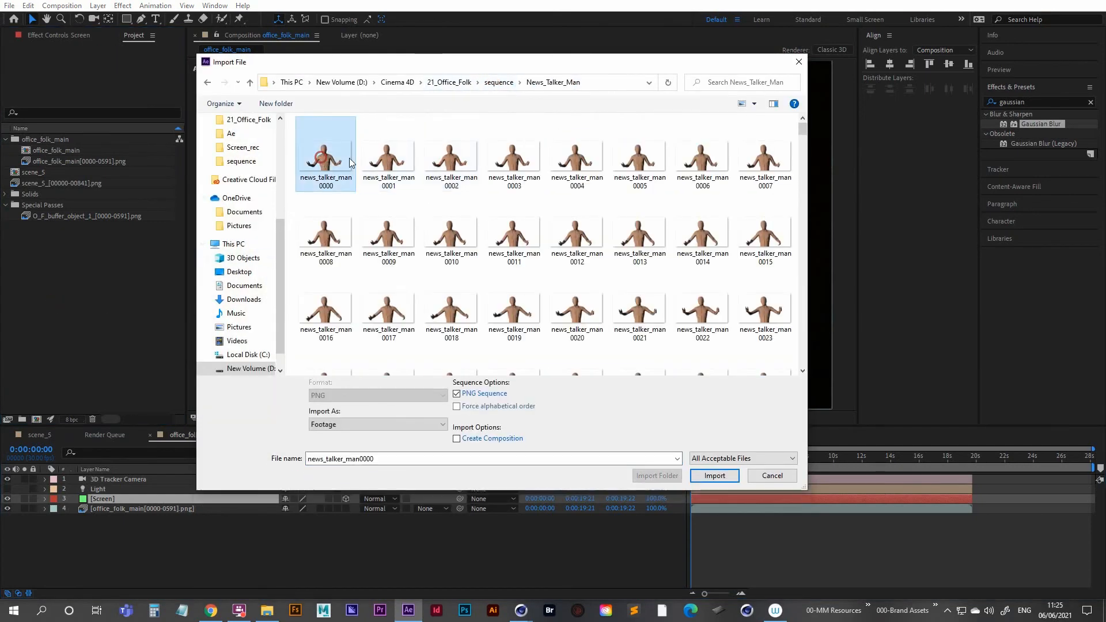
left_click(714, 475)
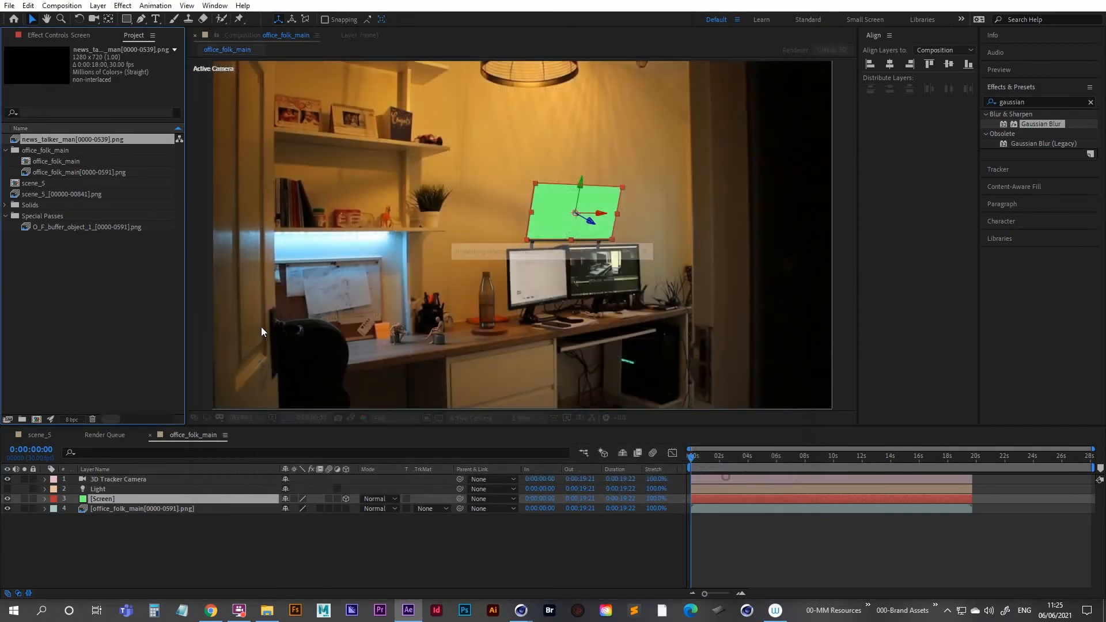
- Pre-compose the Screen layer as Screen Comp 1, leaving all attributes in office_folk_main
right_click(98, 500)
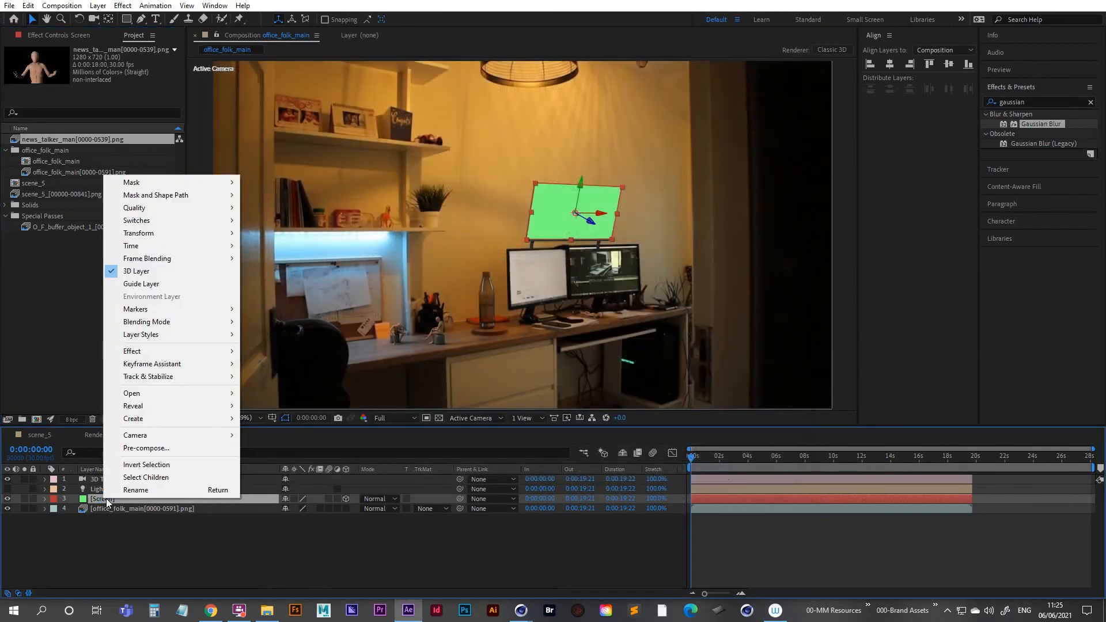
left_click(146, 448)
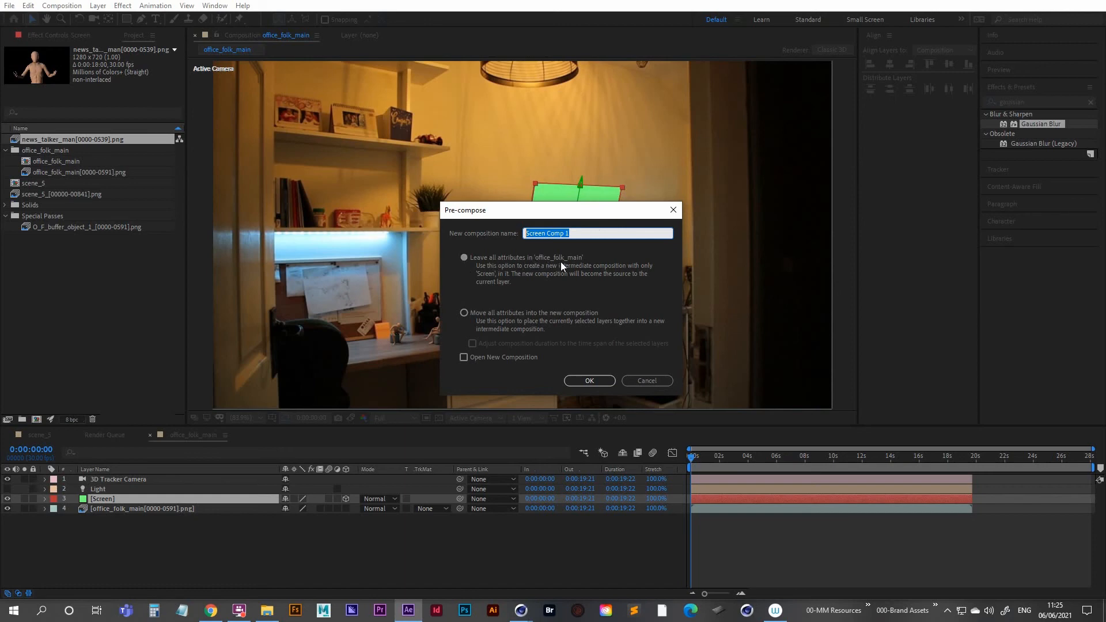
left_click(585, 380)
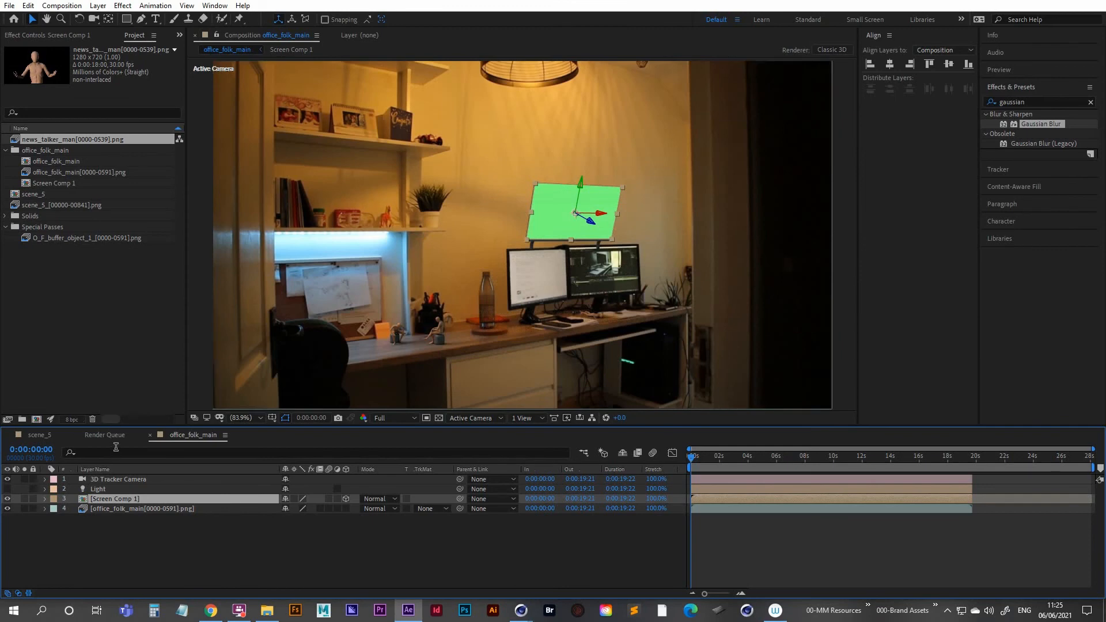
- In Screen Comp 1, place the news_talker_man sequence above the green Screen layer and hide the Screen layer
double_click(106, 498)
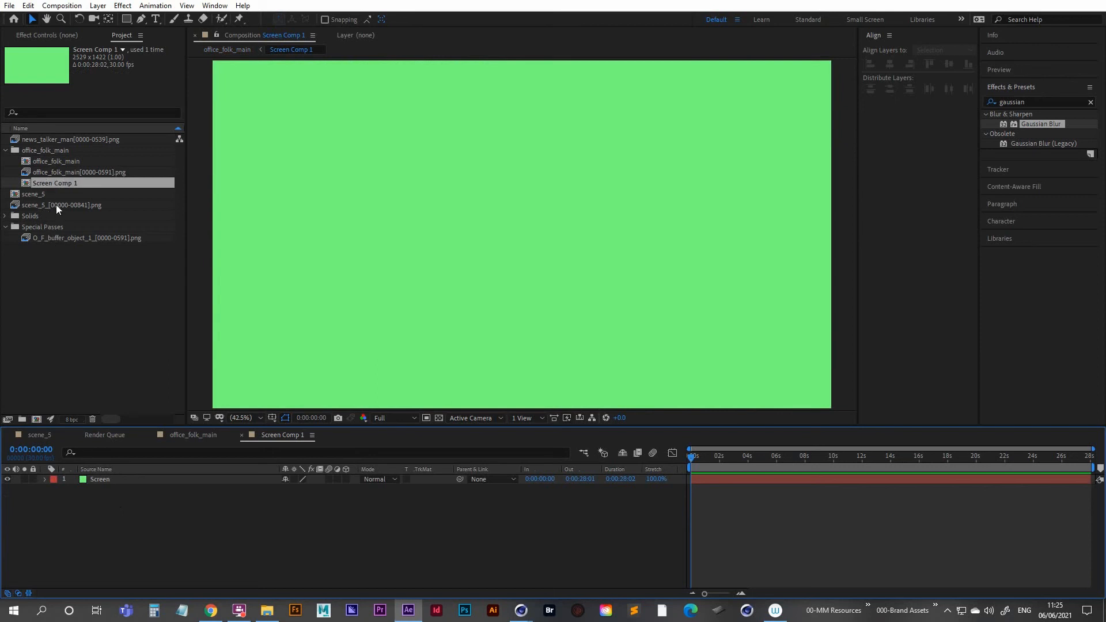
left_click_drag(62, 140, 105, 476)
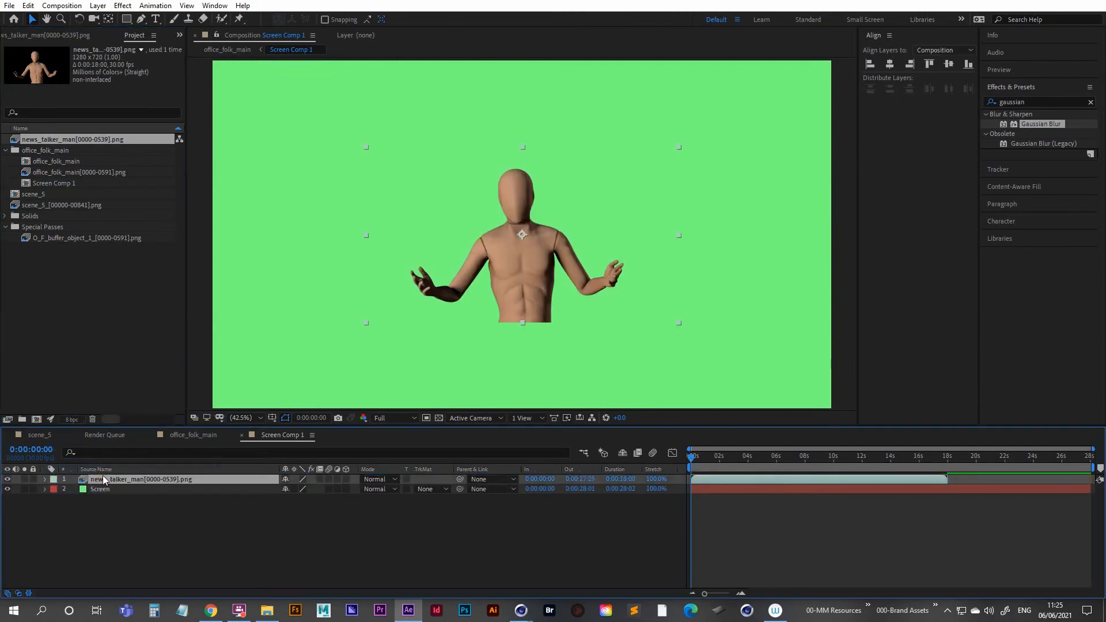
left_click(7, 489)
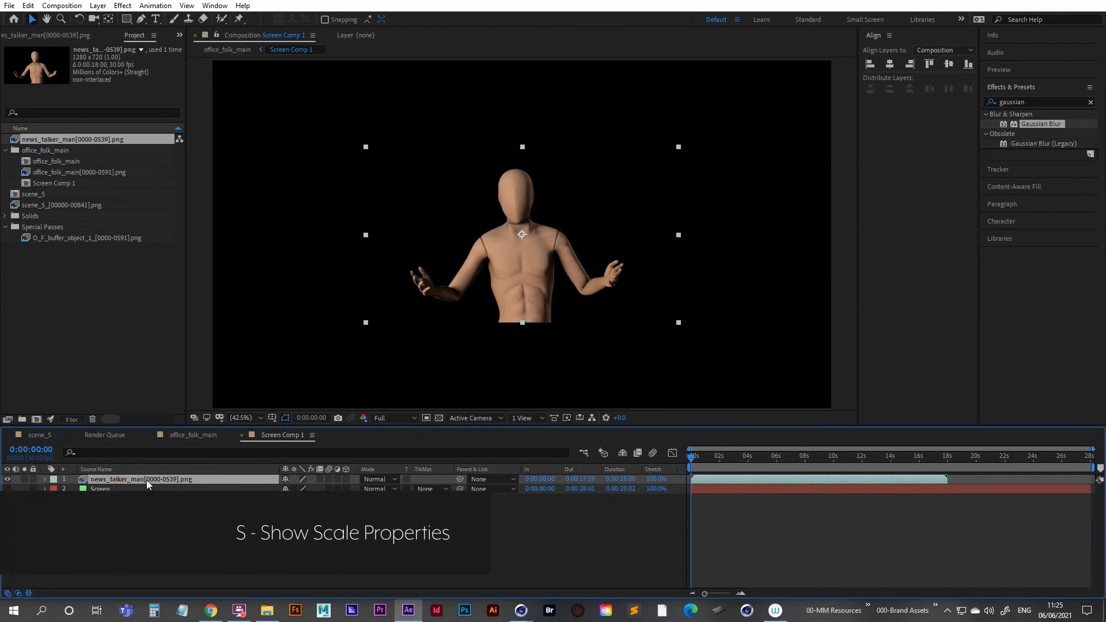
- Scale the news_talker_man layer to 199% so it fills the frame, and preview its animation
key("s")
left_click_drag(295, 488, 353, 490)
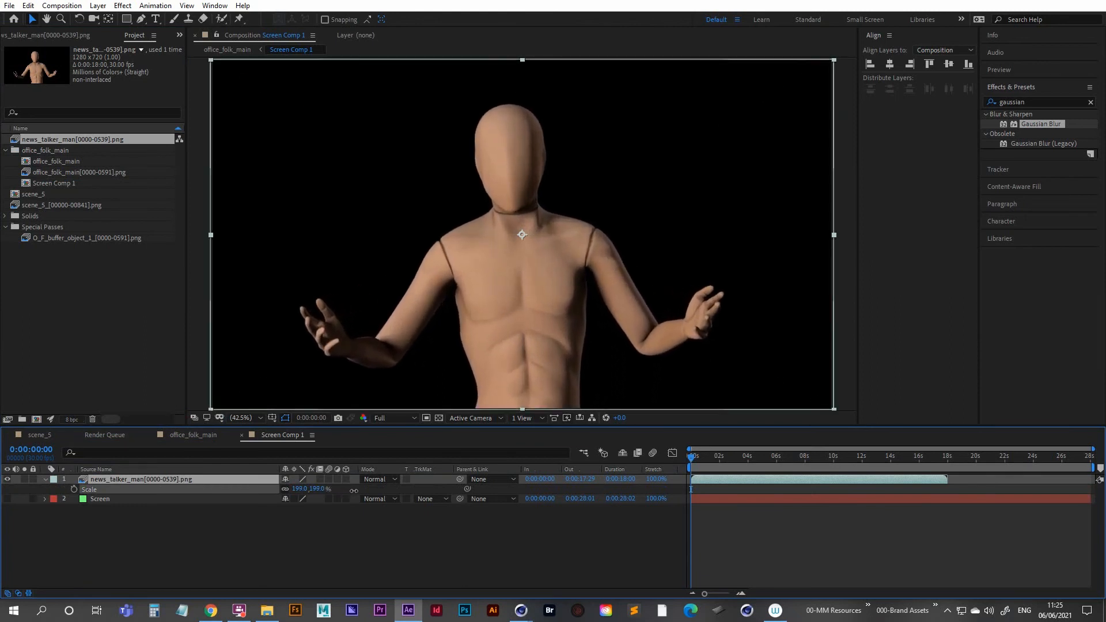
key("space")
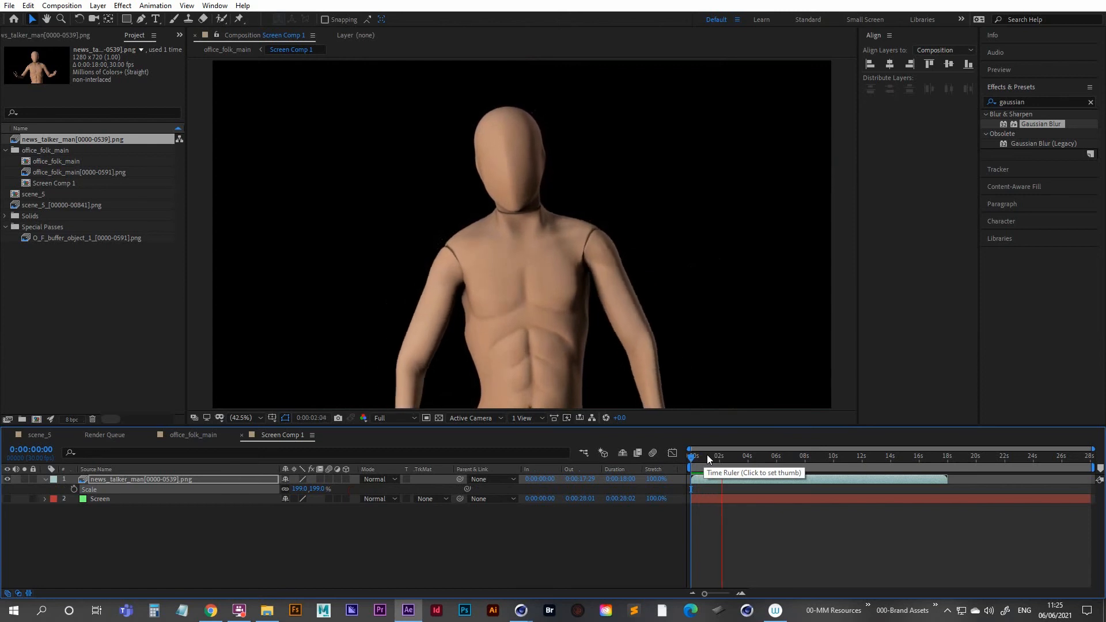
key("space")
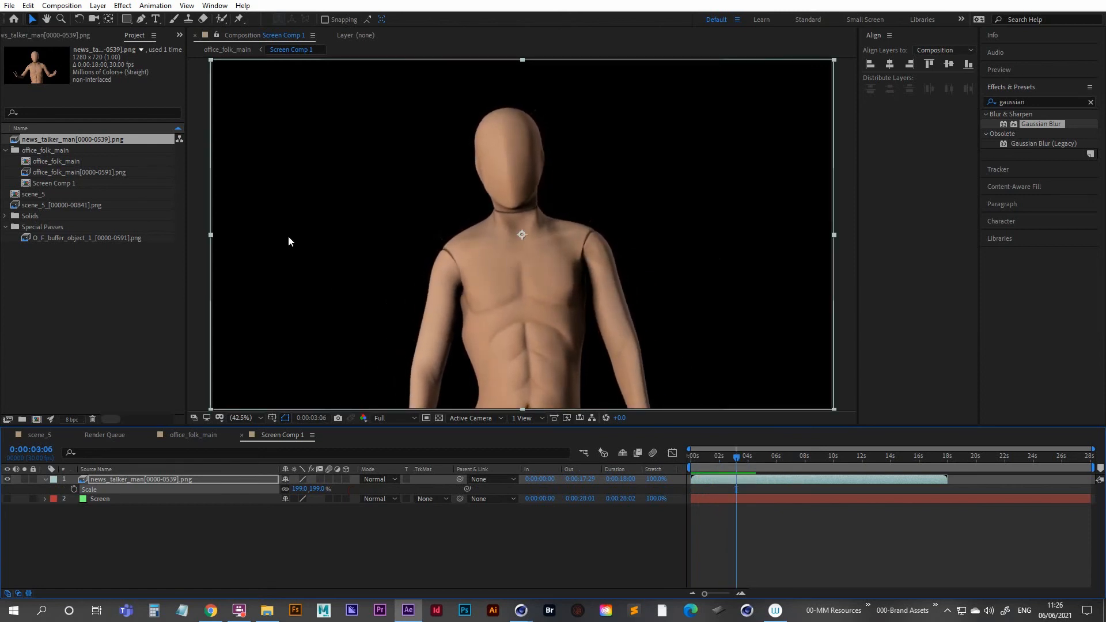
- Import Newsroom-1024x576.jpg from the 21_Office_Folk folder and place it beneath the news_talker_man layer
double_click(81, 314)
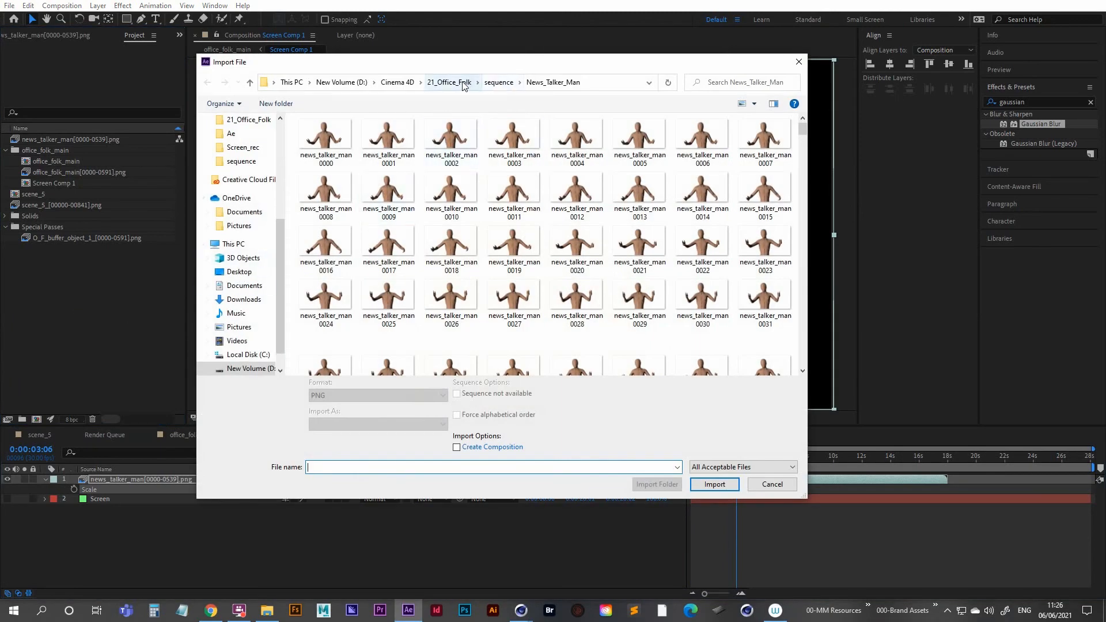
left_click(498, 82)
left_click(448, 83)
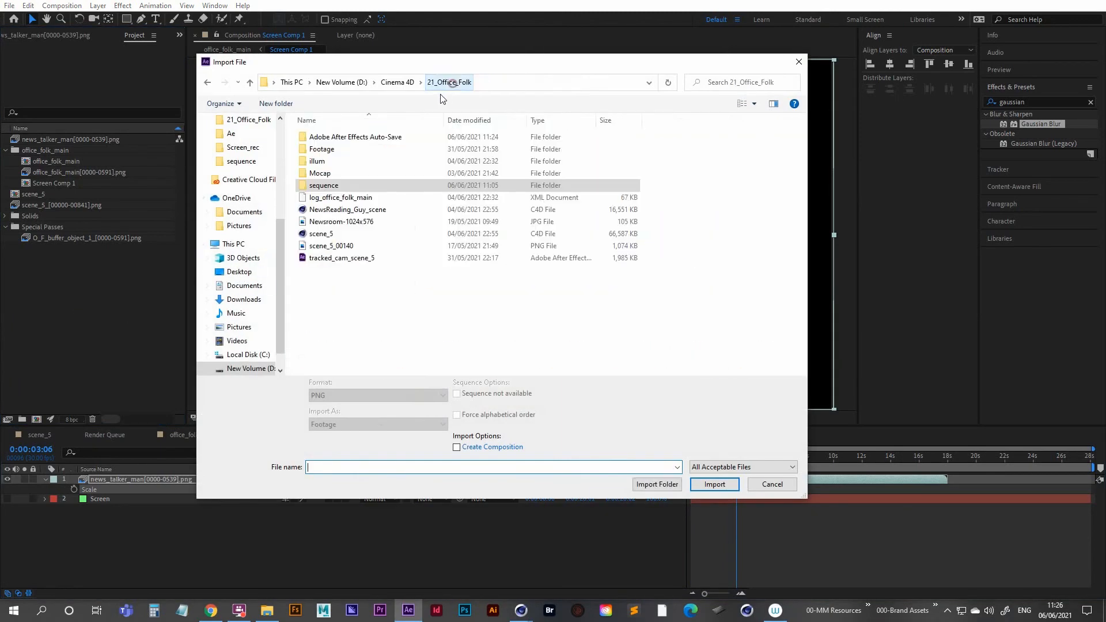
double_click(348, 227)
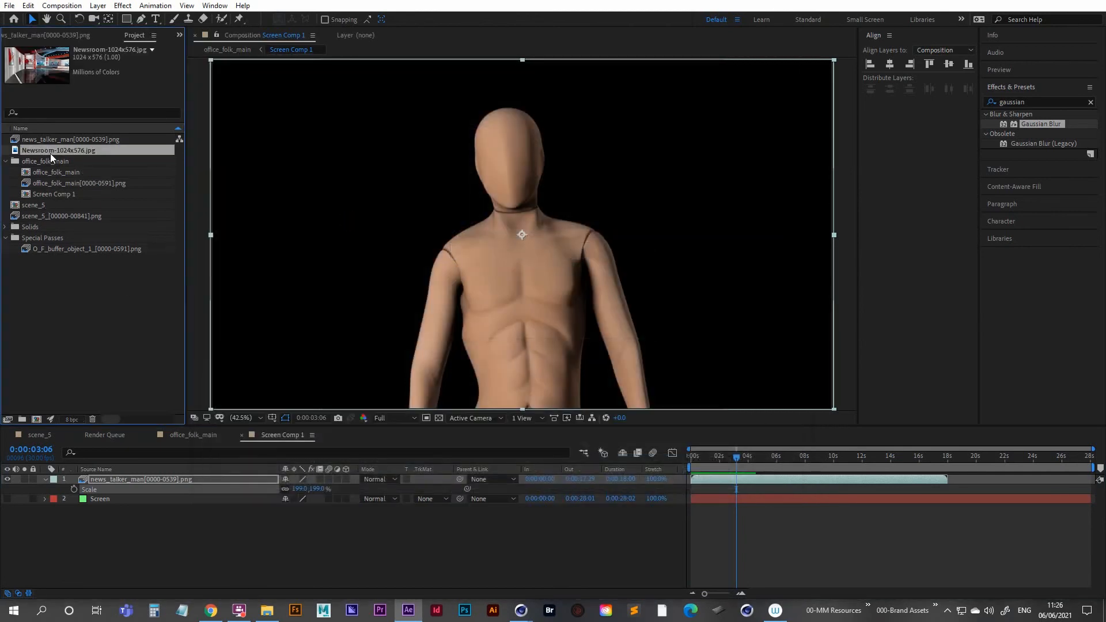
left_click_drag(54, 151, 105, 491)
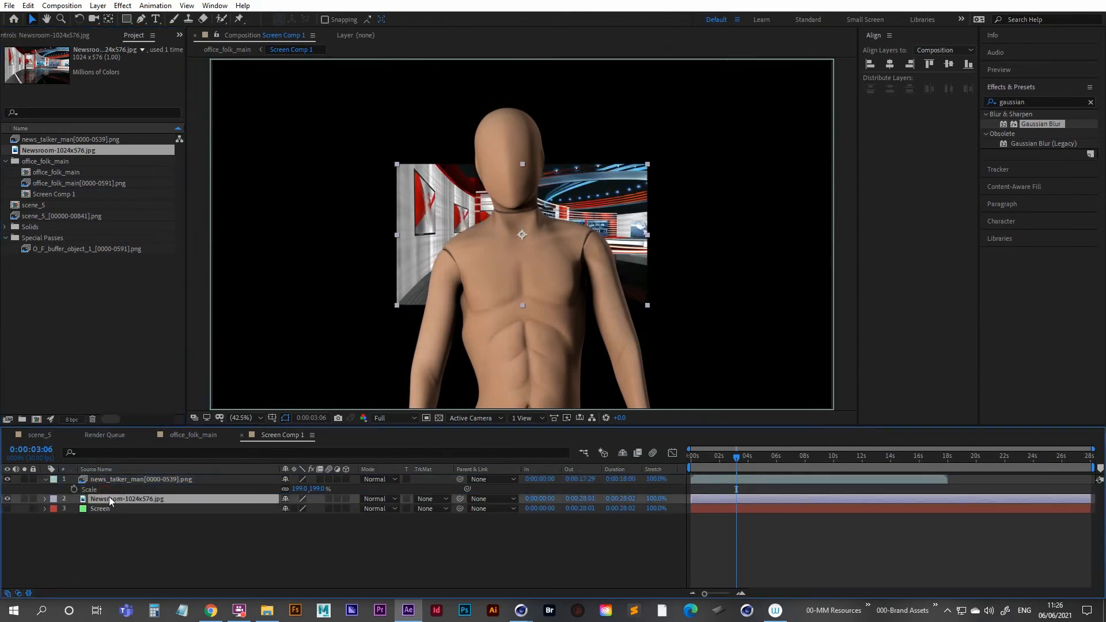
- Scale the newsroom image to 295% and shift it left behind the mannequin, keeping the frame covered
key("s")
left_click_drag(300, 508, 429, 504)
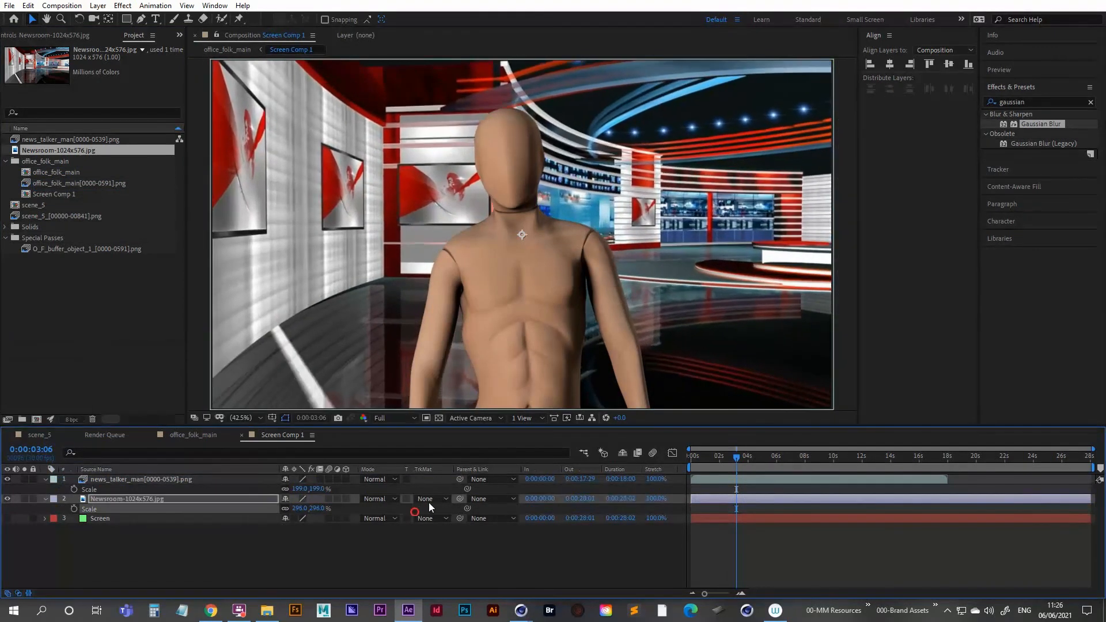
left_click_drag(707, 309, 649, 312)
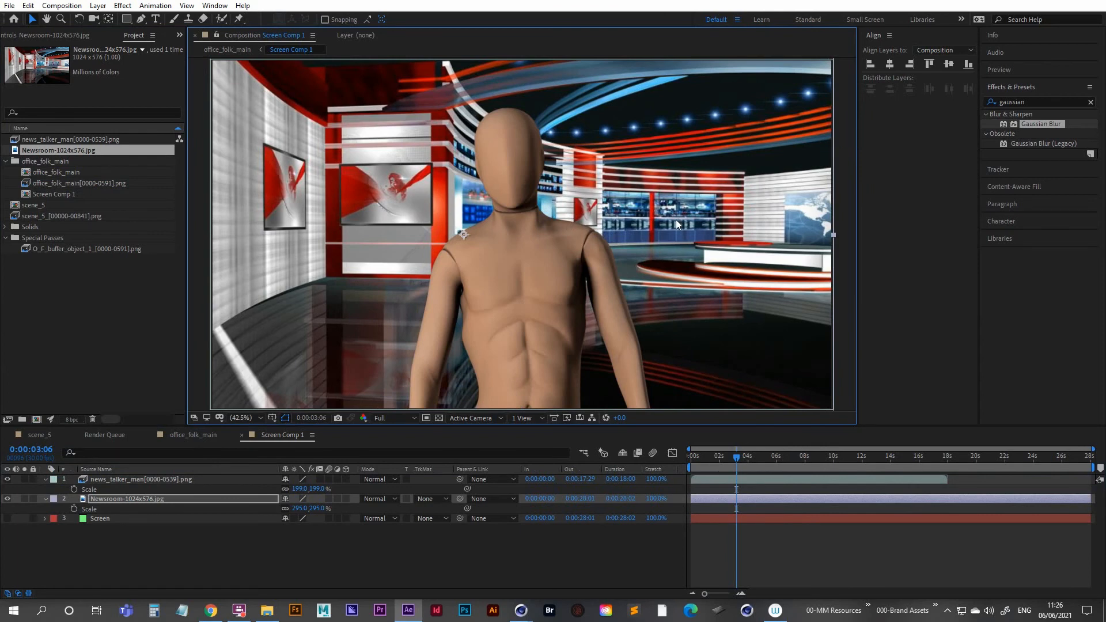
mouse_move(650, 226)
left_mouse_down()
mouse_move(719, 119)
mouse_move(790, 271)
mouse_move(611, 267)
mouse_move(646, 226)
left_mouse_up()
- Apply a Gaussian Blur with a blurriness of 18.5 to the newsroom background layer
left_click(1032, 102)
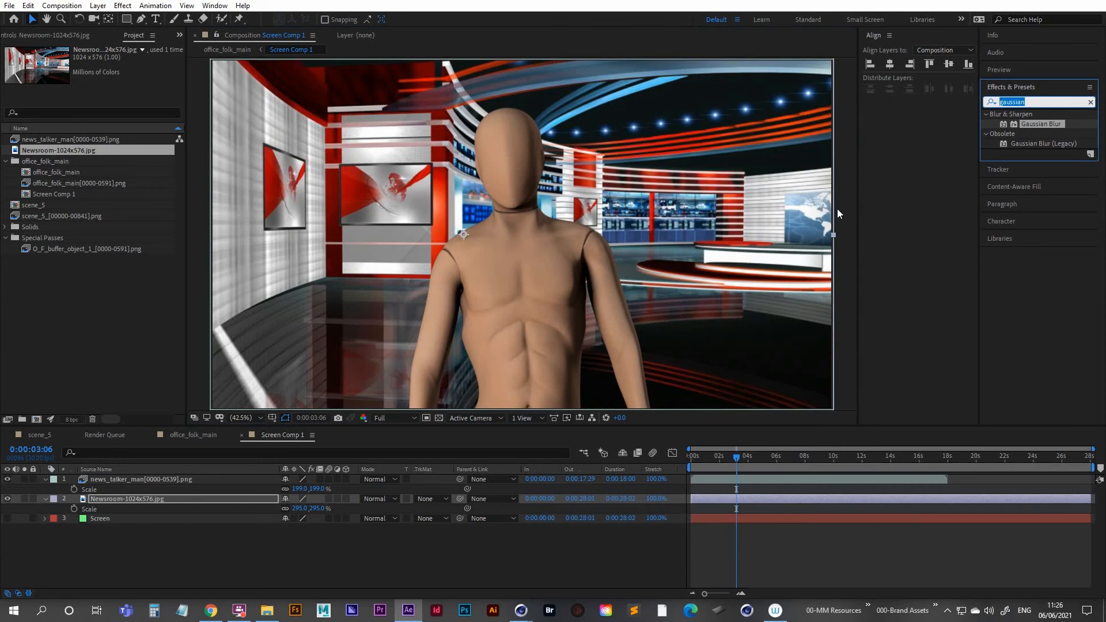
double_click(1041, 124)
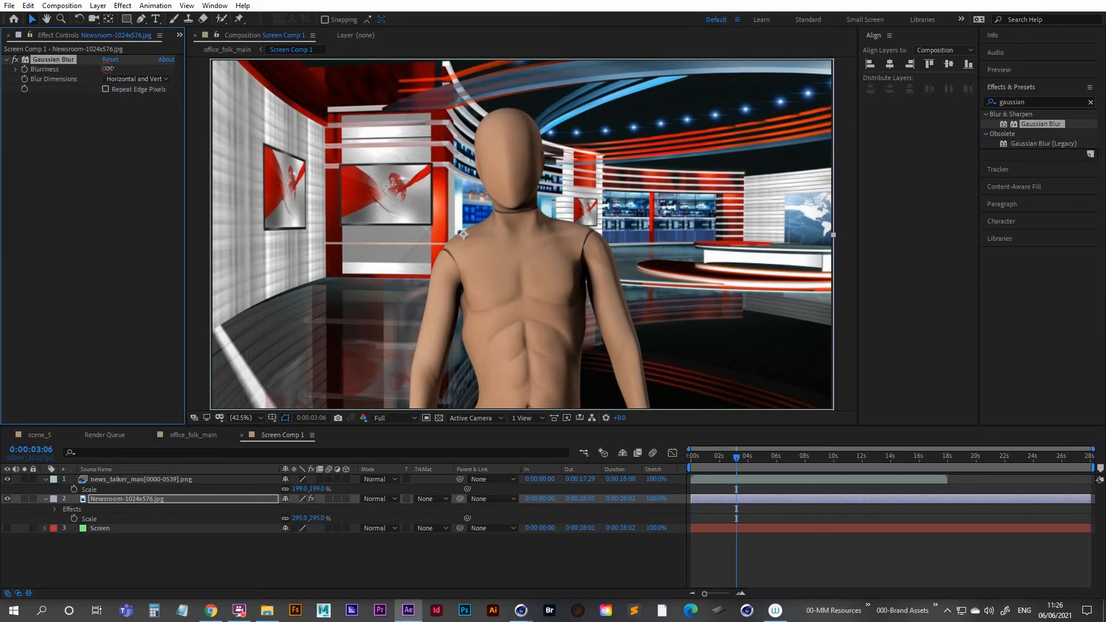
left_click_drag(107, 69, 143, 67)
left_click_drag(151, 68, 205, 65)
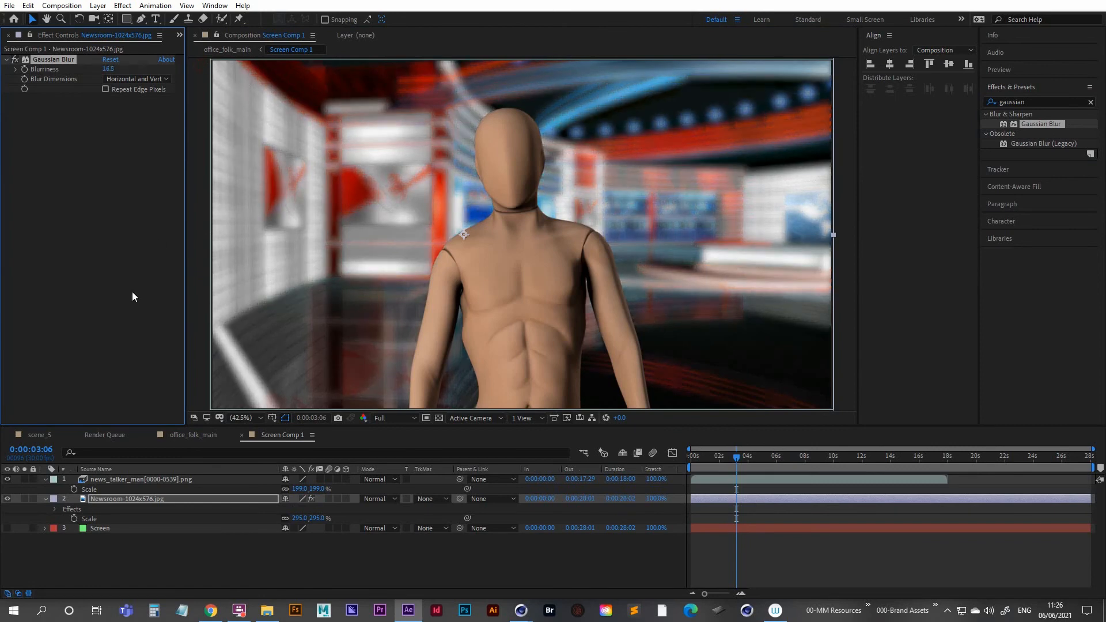
- Return to the office_folk_main composition and play it from the start to check the newscast on the TV screen
left_click(190, 435)
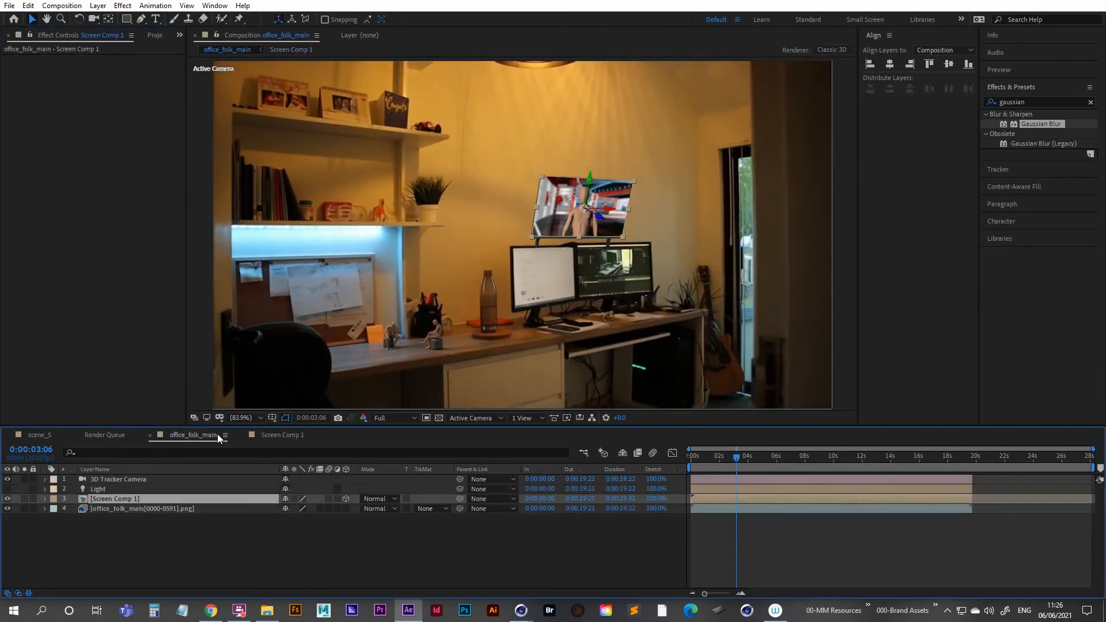
left_click_drag(737, 459, 567, 451)
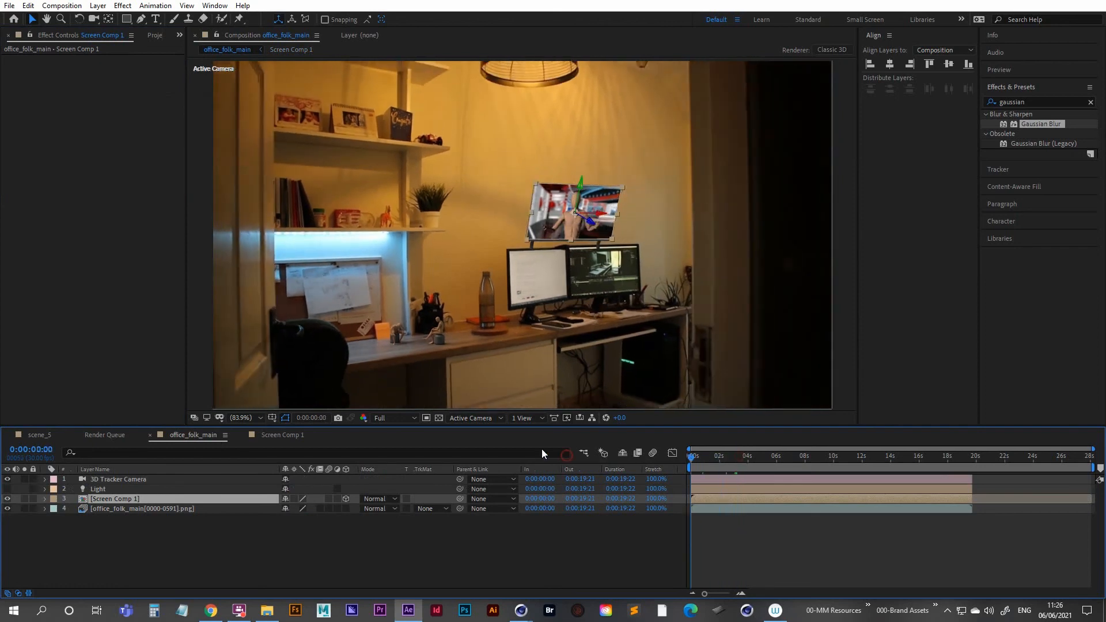
key("space")
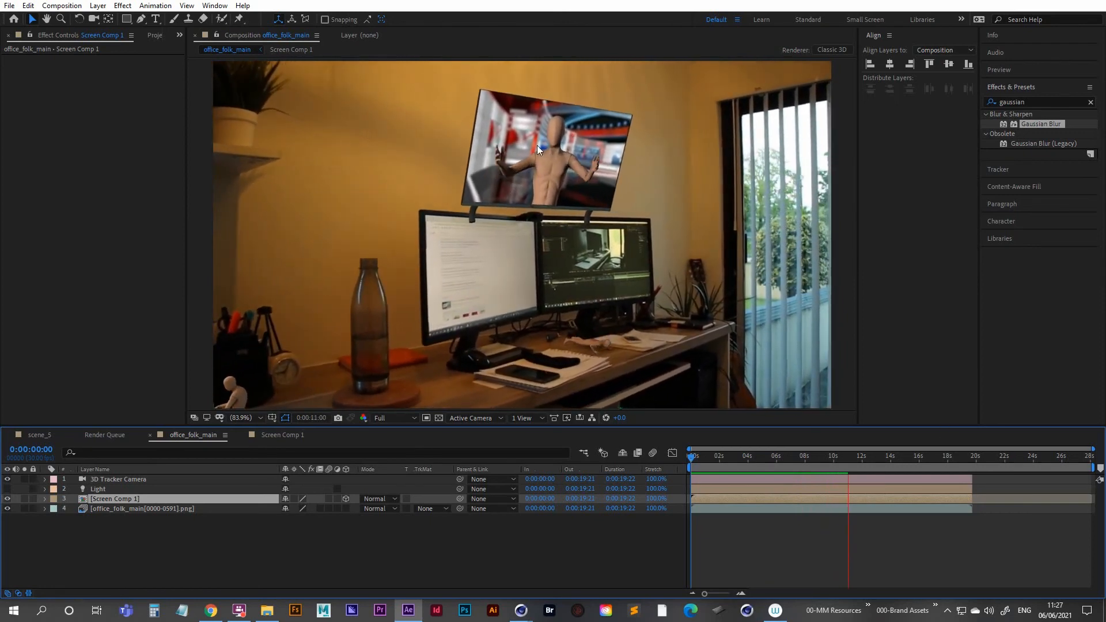
left_click(798, 455)
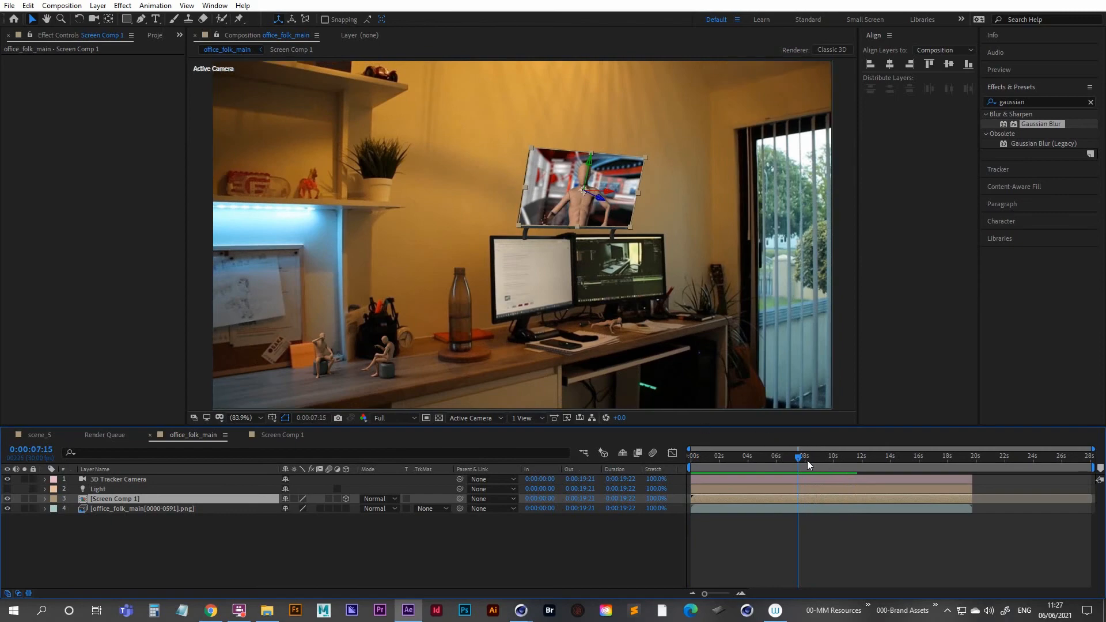
left_click_drag(804, 457, 600, 455)
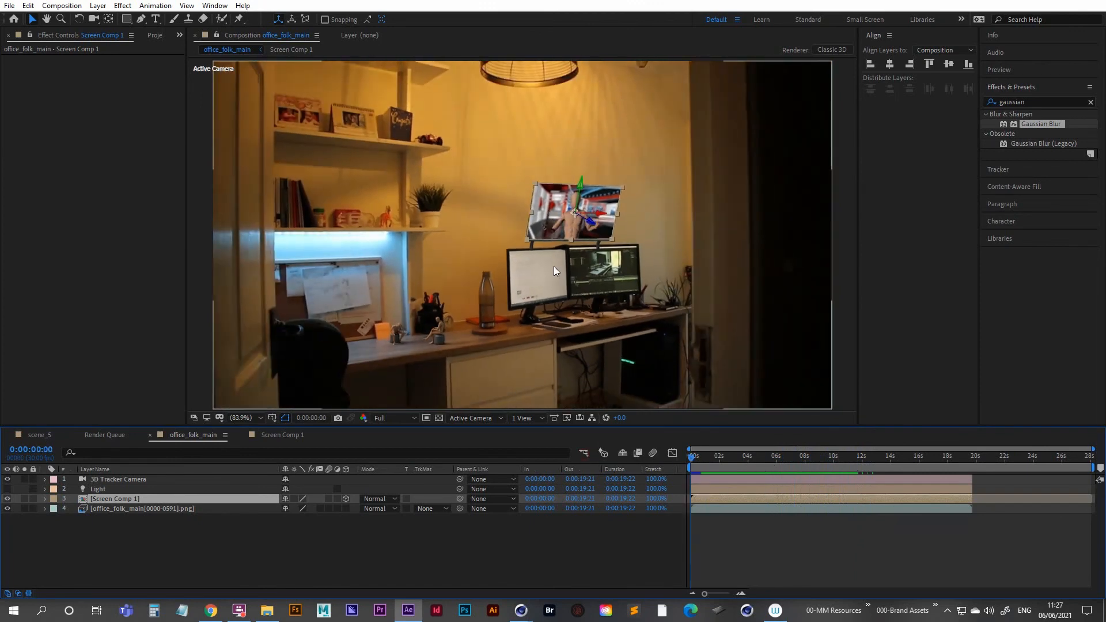
key("space")
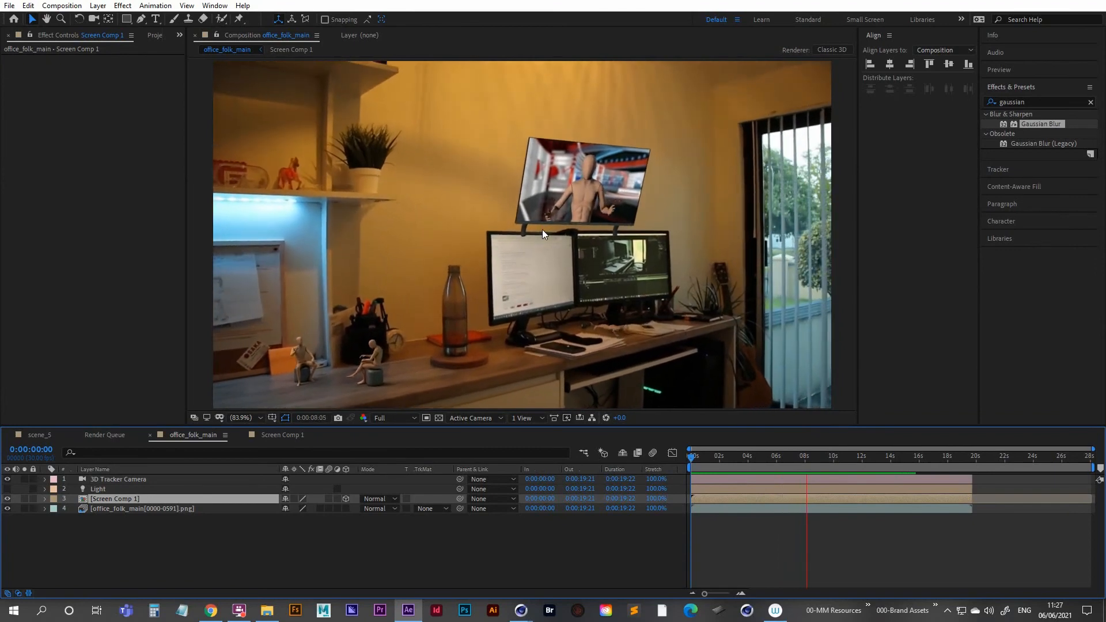
key("space")
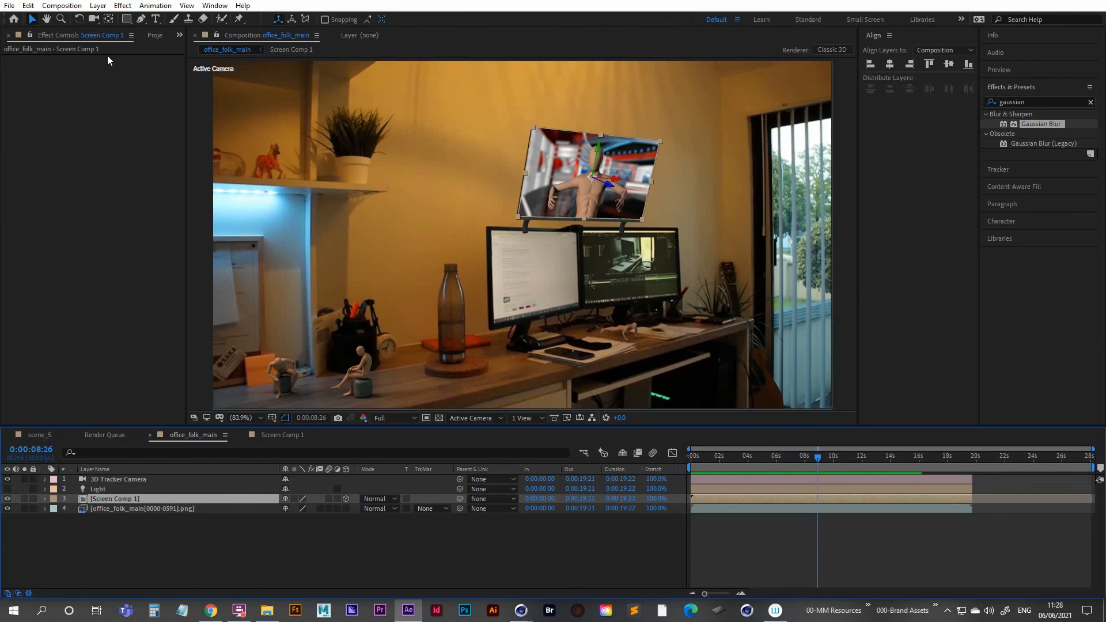
left_click(179, 35)
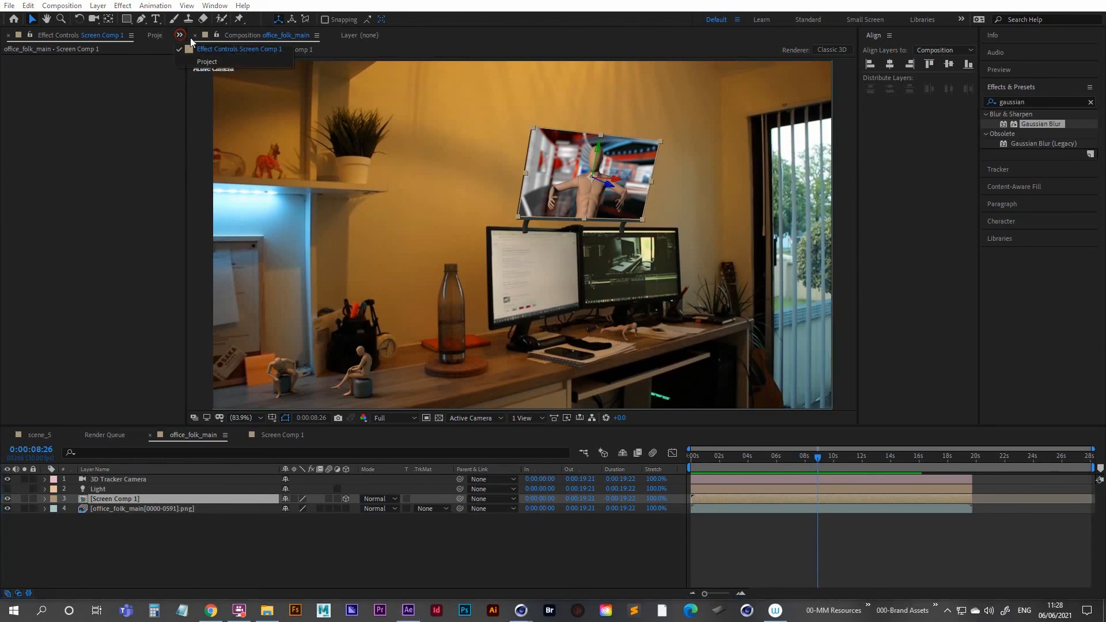
left_click(209, 61)
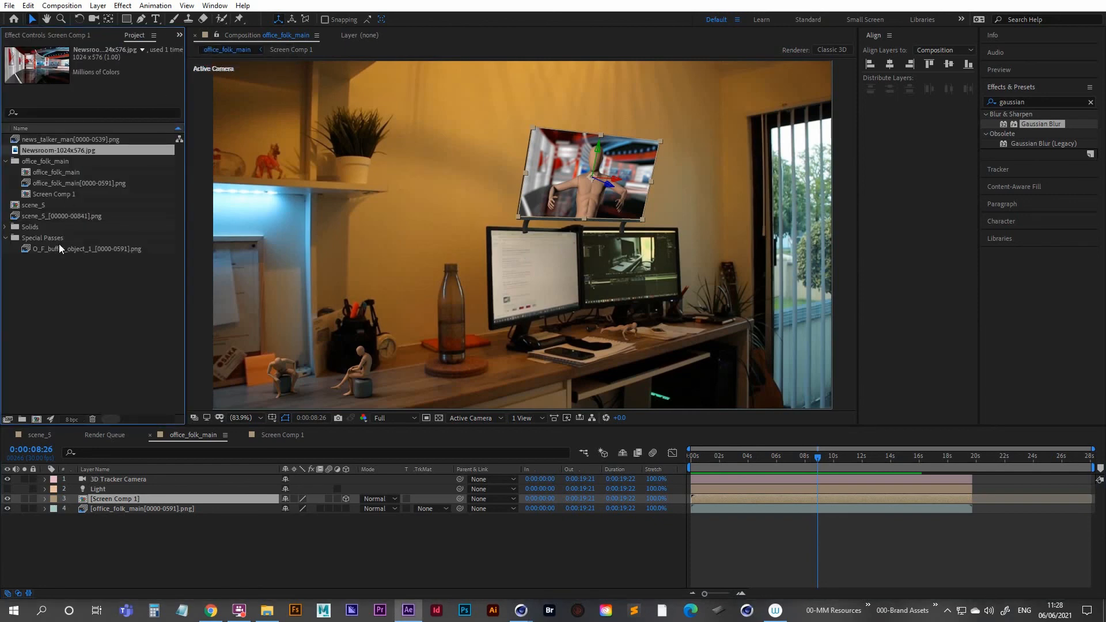
left_click(43, 216)
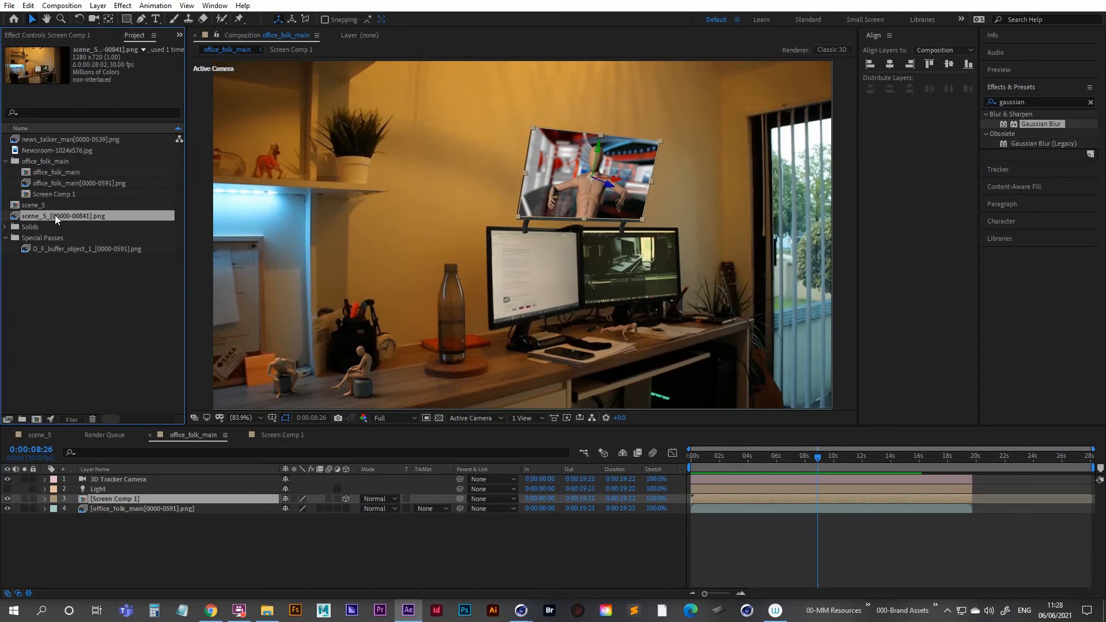
left_click_drag(55, 215, 99, 514)
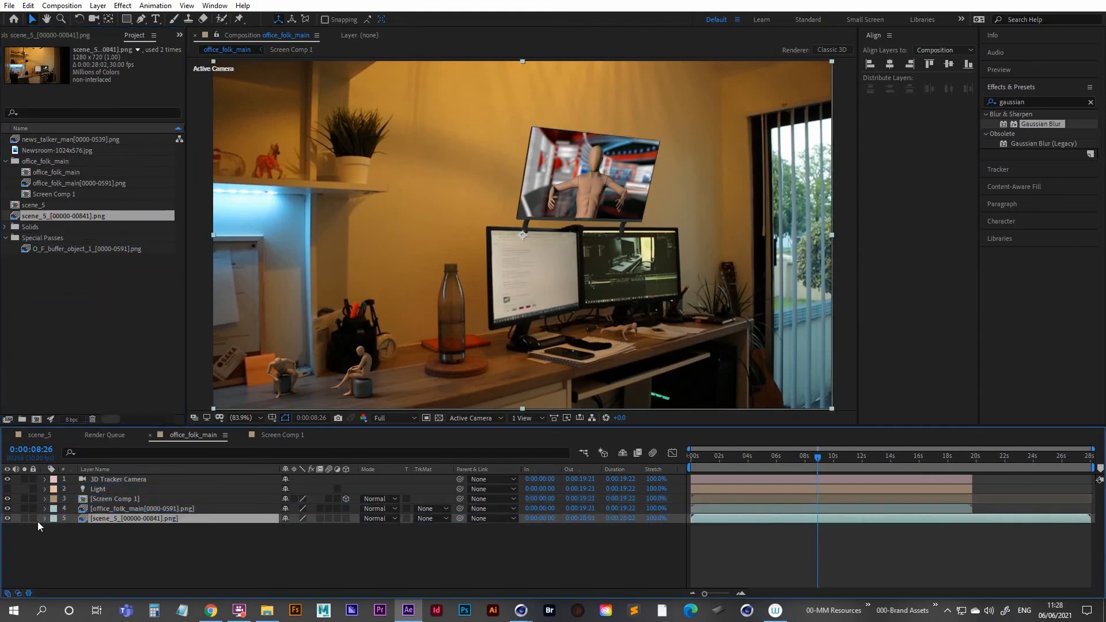
left_click(24, 518)
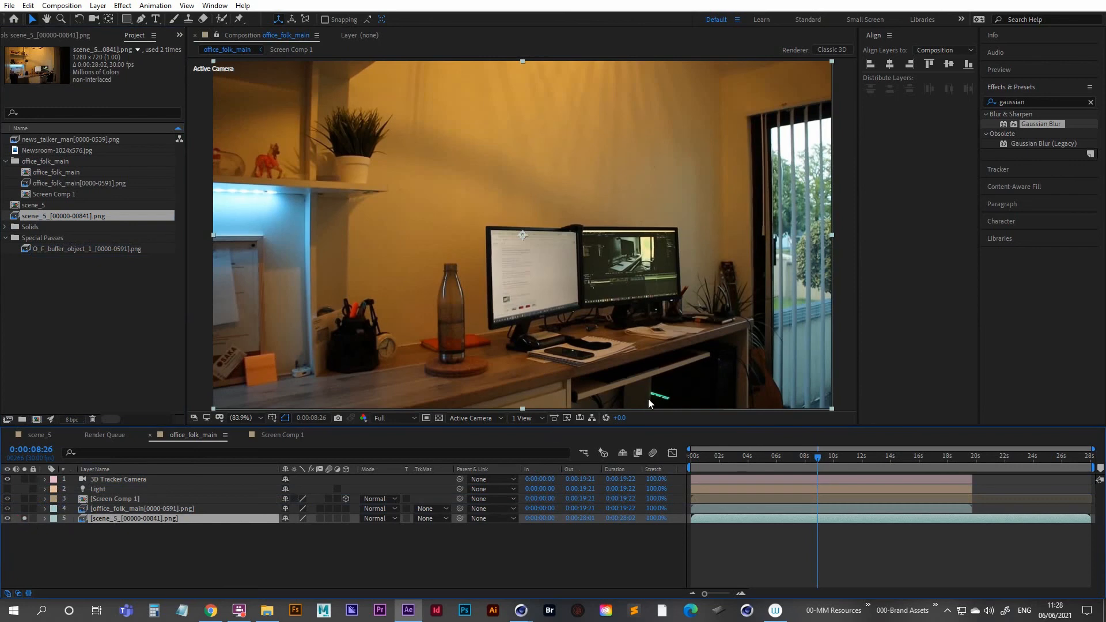
left_click_drag(807, 457, 701, 464)
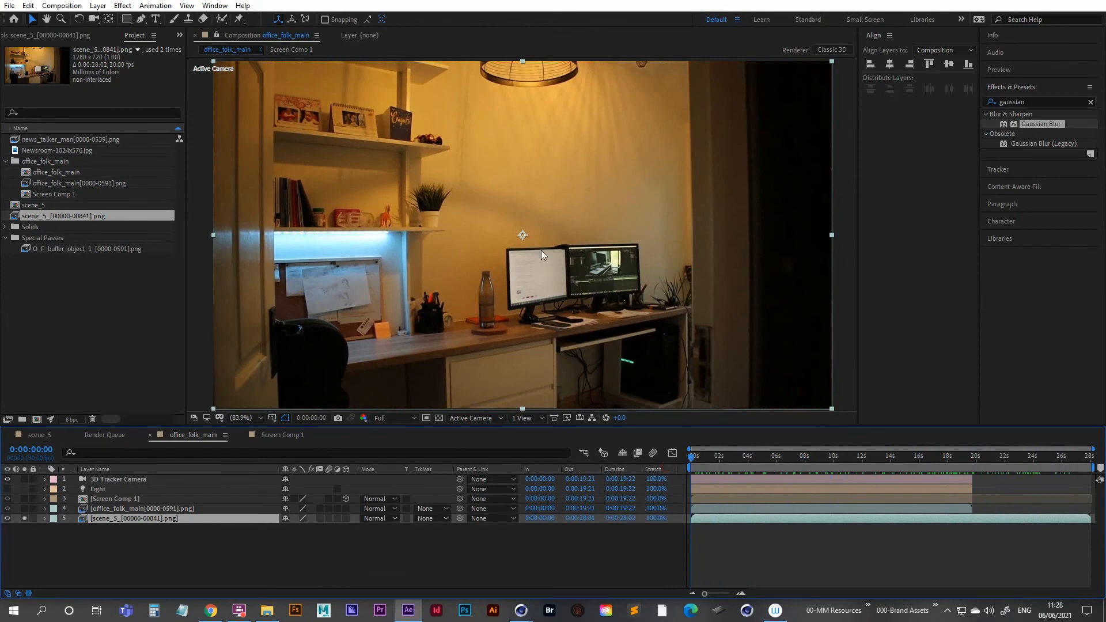
double_click(128, 520)
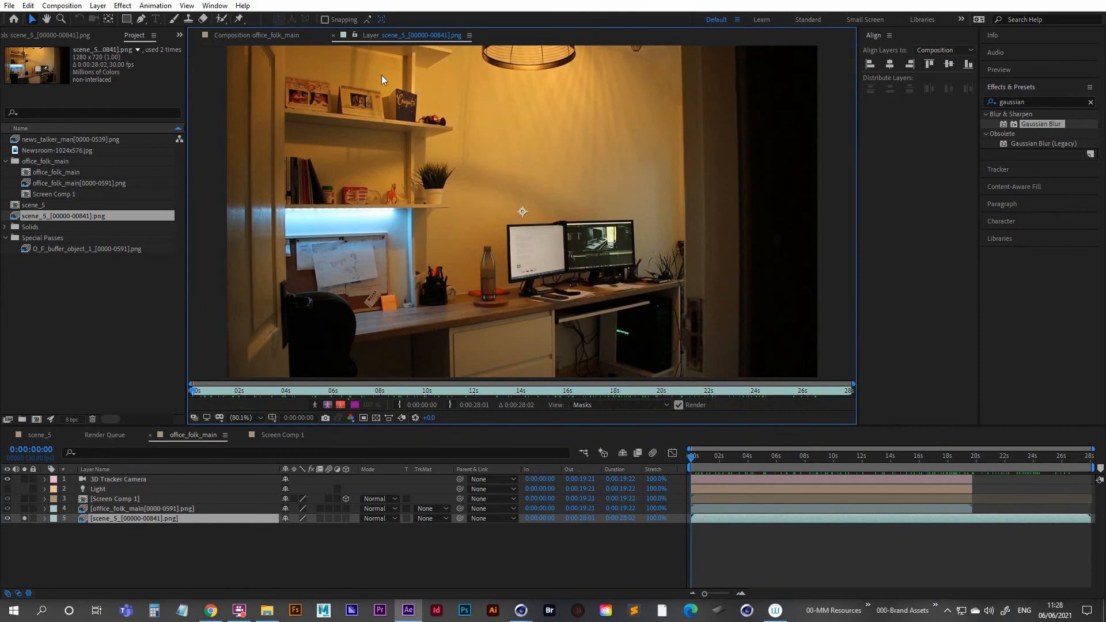
left_click(221, 21)
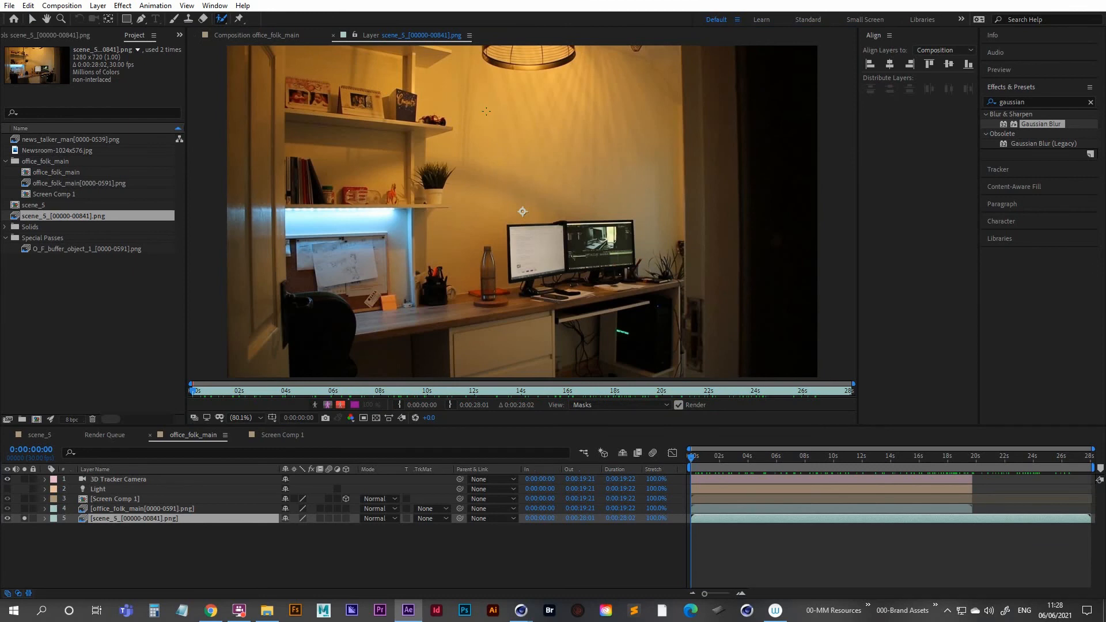
left_click(281, 33)
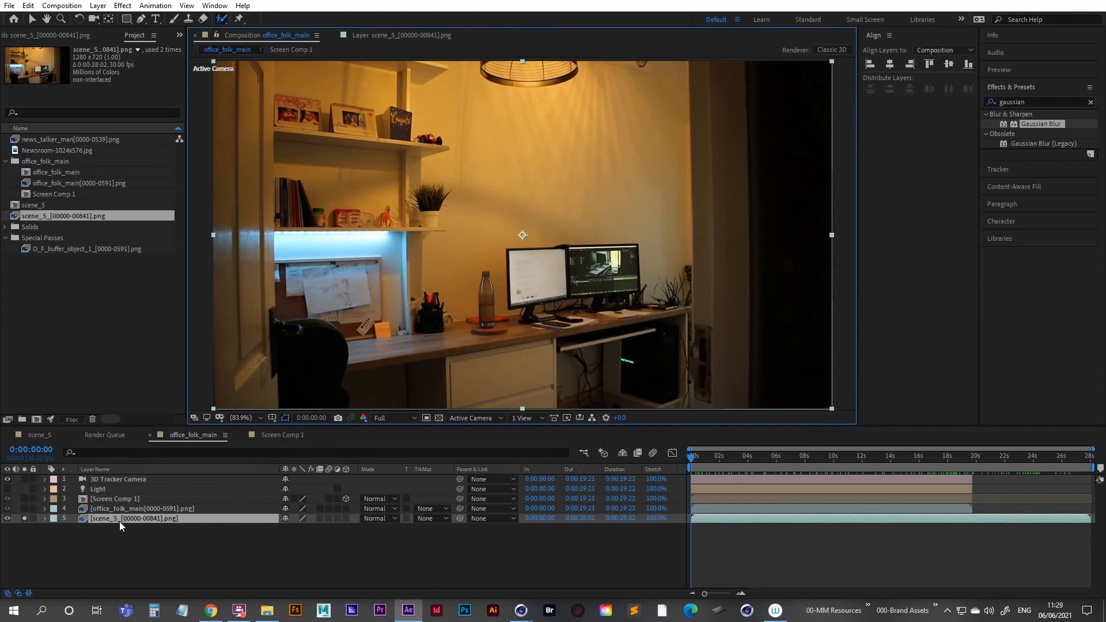
left_click(381, 35)
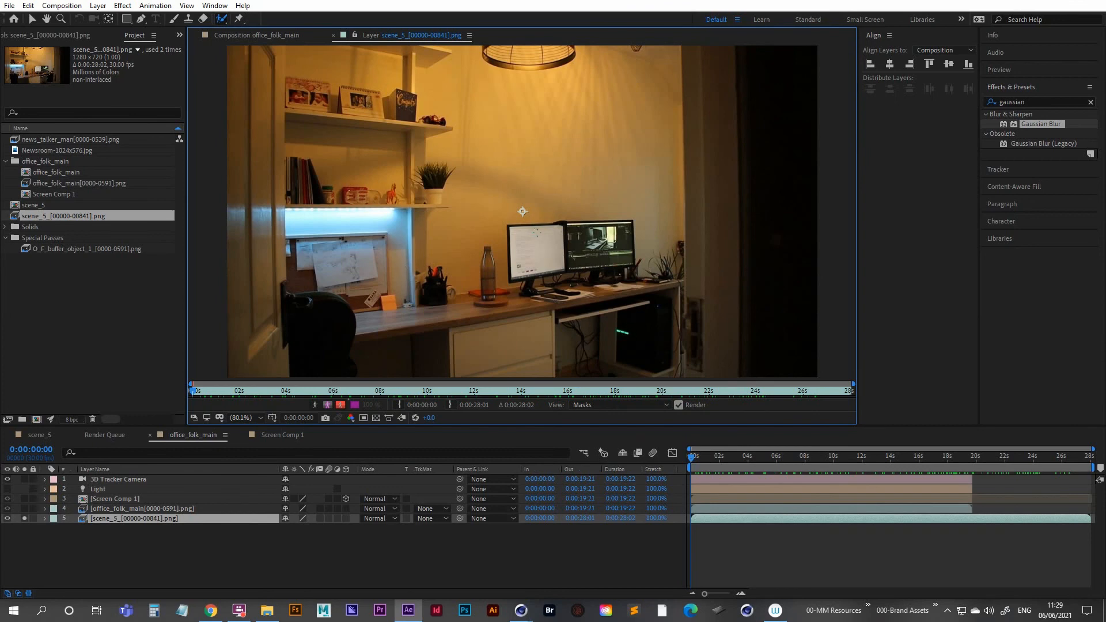
- Enlarge the Roto Brush tip and paint a foreground stroke over both desk monitors, starting along the left monitor and ending at the right one's upper corner
key("z")
left_click(553, 236)
left_click(559, 227)
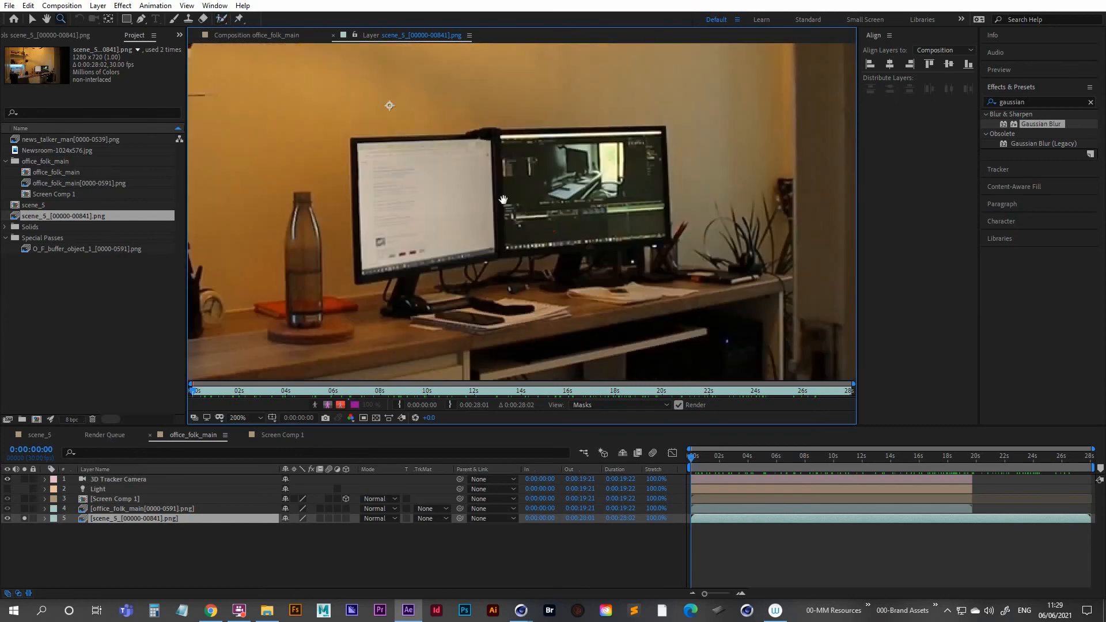
middle_click_drag(503, 201, 500, 209)
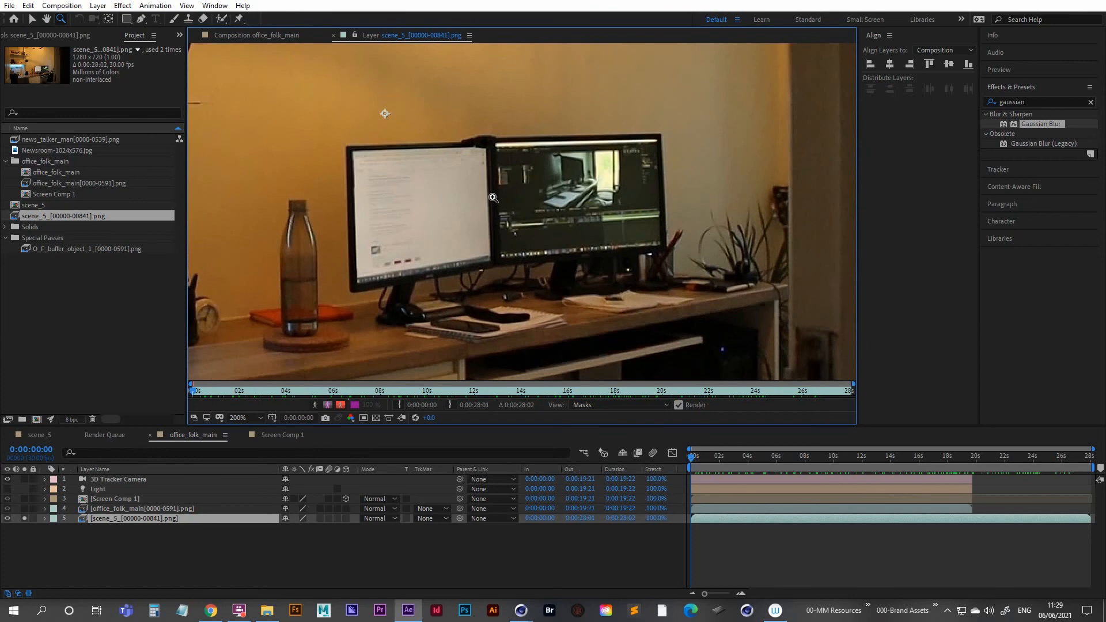
left_click(436, 201)
left_click(429, 202)
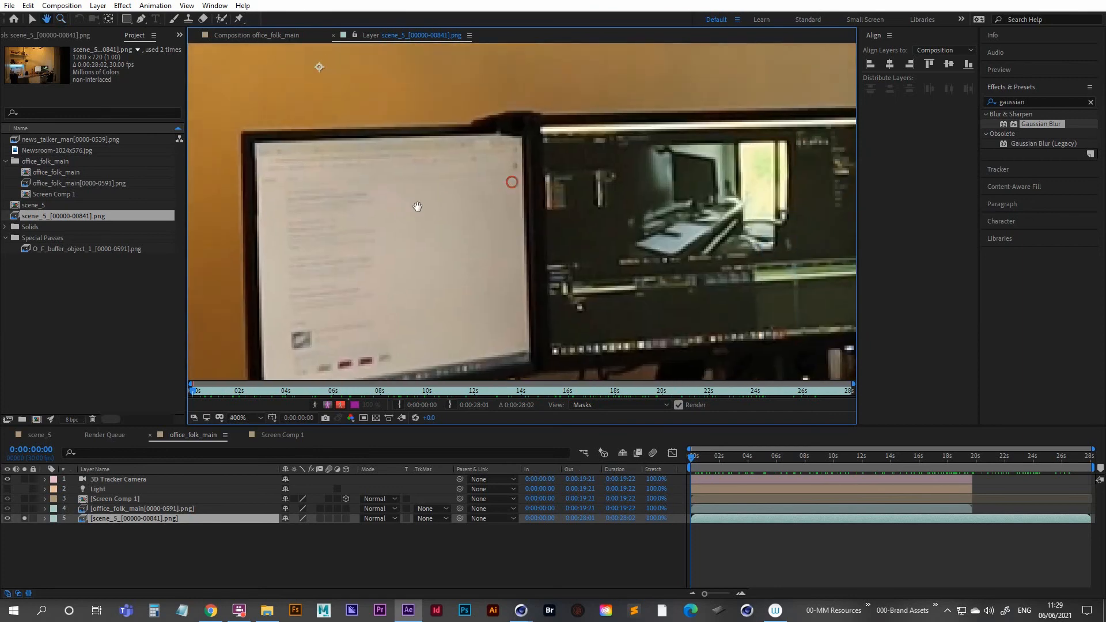
middle_click_drag(417, 205, 380, 193)
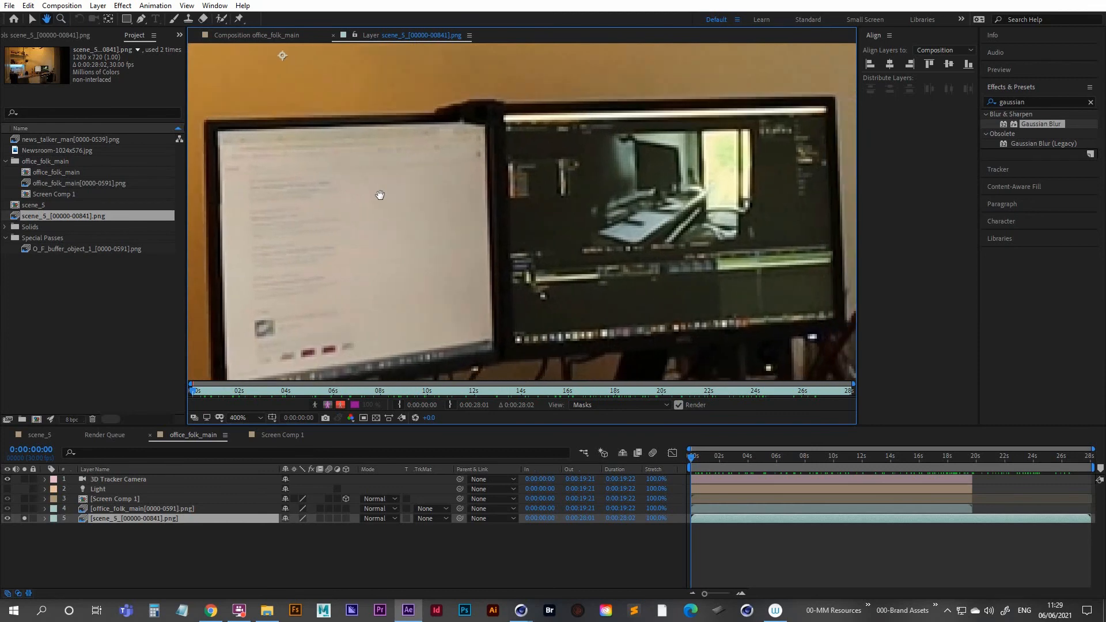
left_click(221, 18)
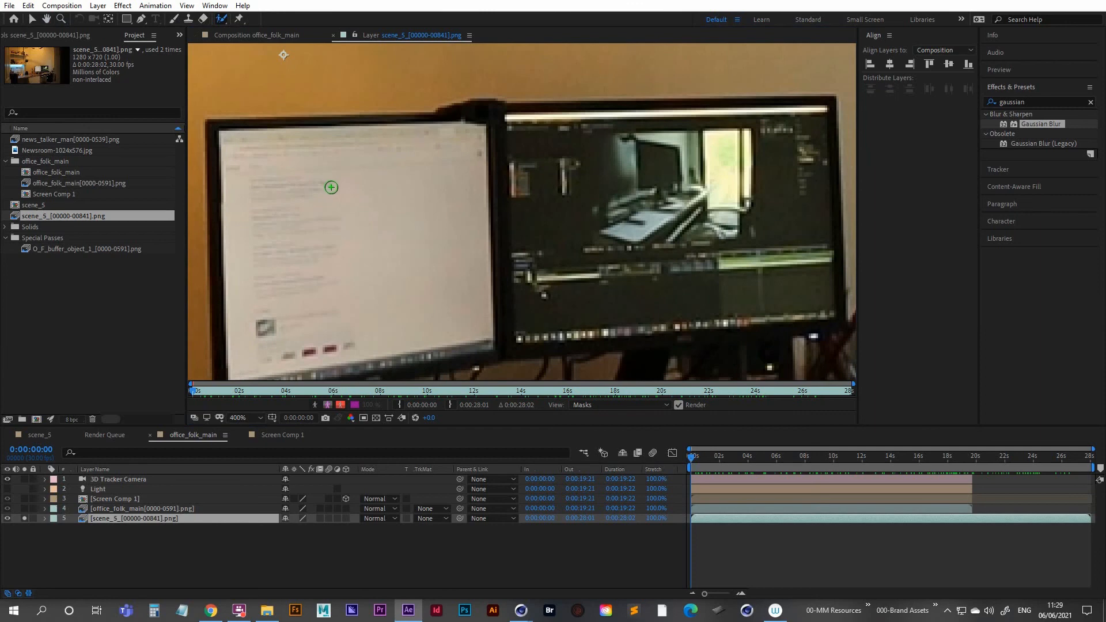
left_click_drag(348, 176, 341, 176, "ctrl")
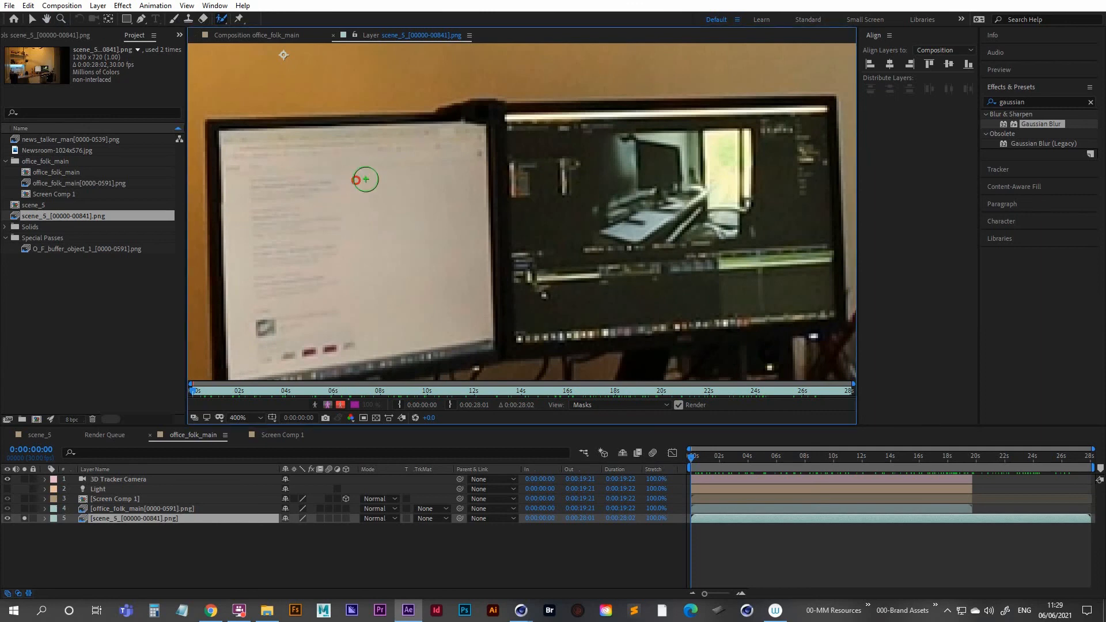
left_click_drag(223, 137, 826, 107)
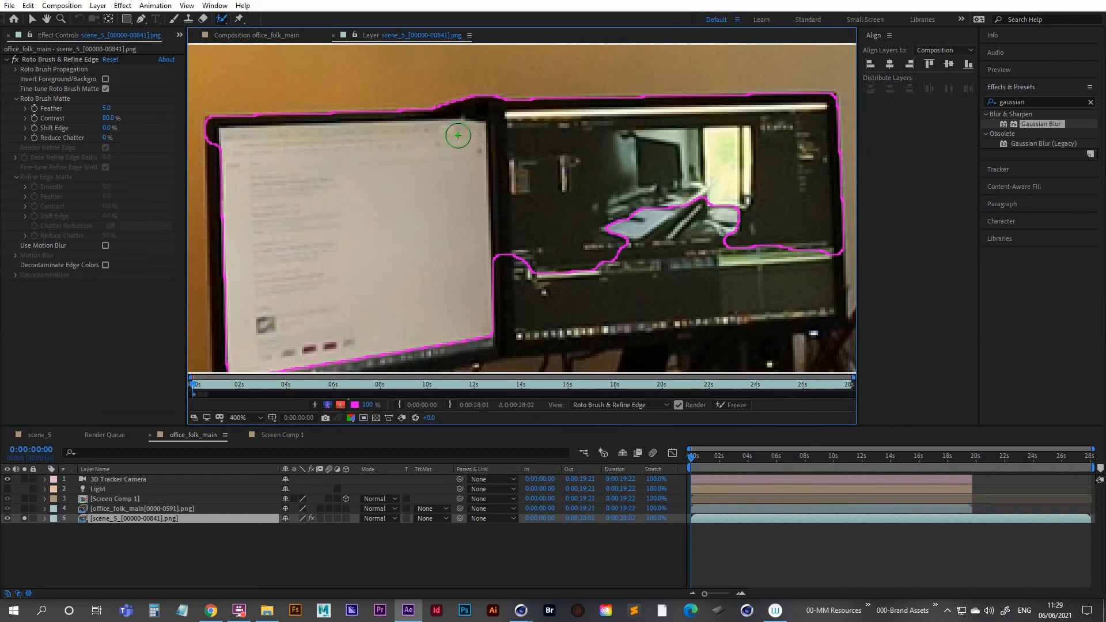
- Extend the roto selection down the left monitor's outer edge and over the missed desk image on the right monitor
left_click_drag(221, 146, 224, 180)
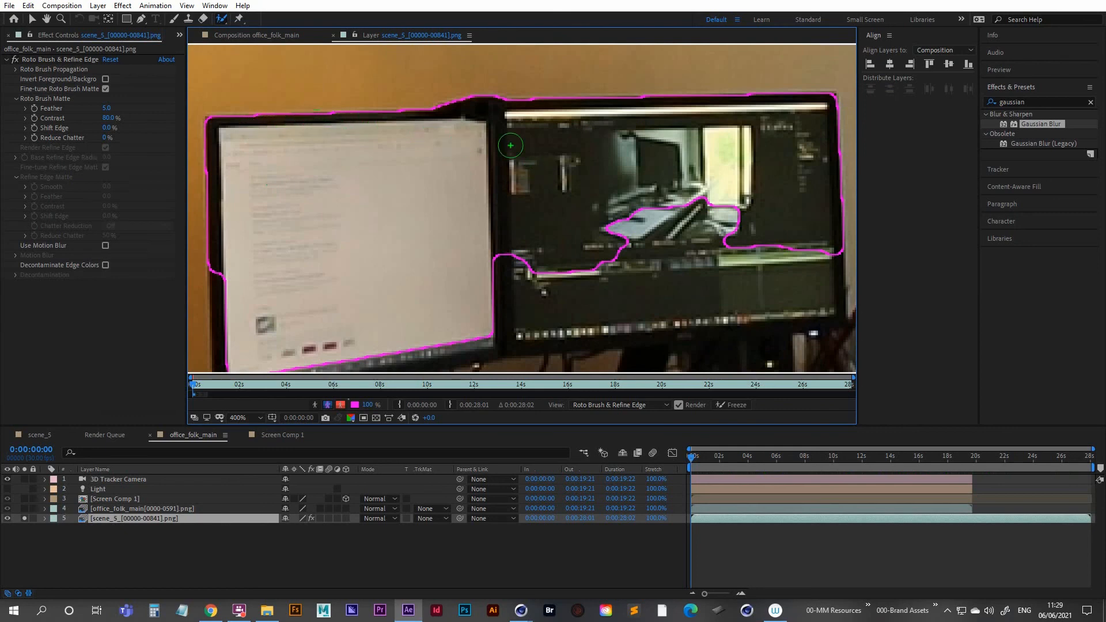
left_click(610, 221)
mouse_move(633, 219)
left_mouse_down()
mouse_move(743, 216)
mouse_move(737, 230)
mouse_move(634, 242)
mouse_move(710, 225)
left_mouse_up()
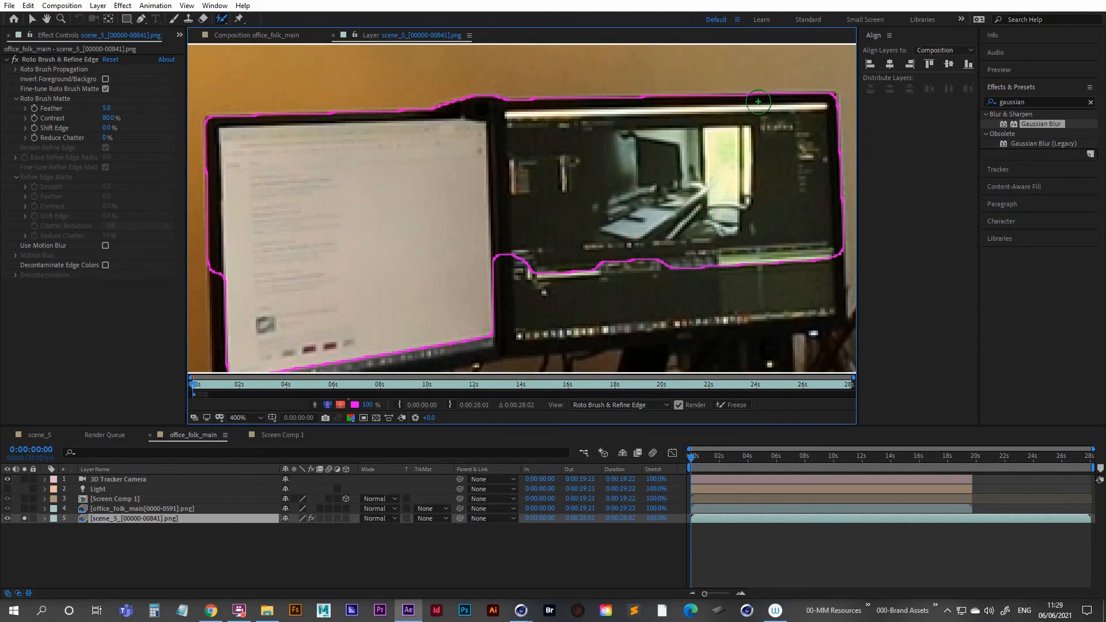
- Propagate the roto selection from the first frame through 0:00:19:22 and freeze the Roto Brush result
key("shift+slash")
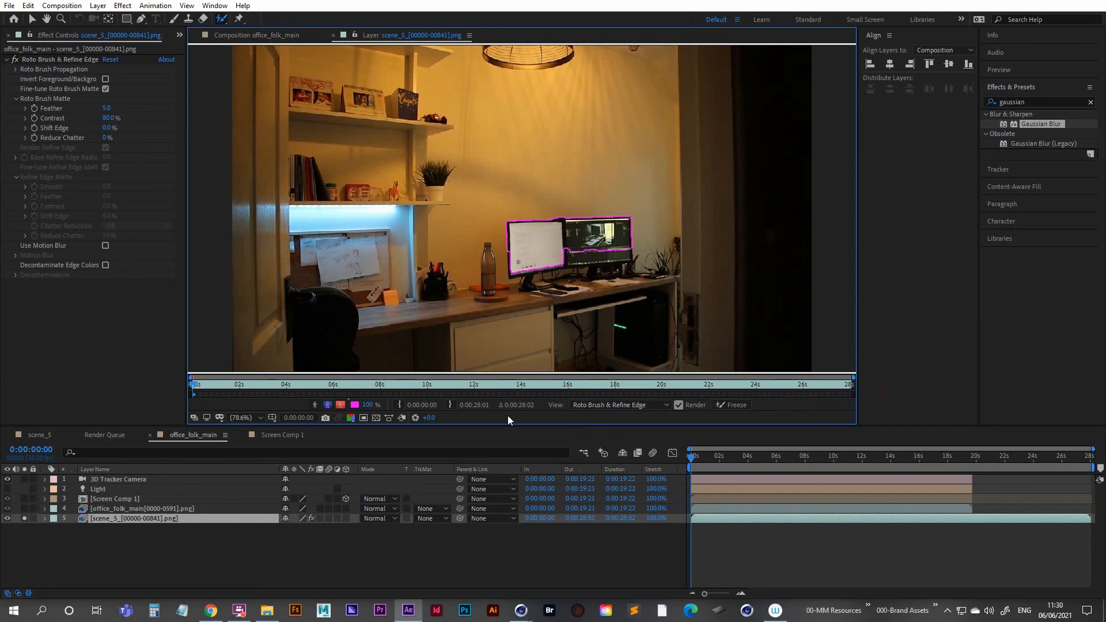
left_click(690, 456)
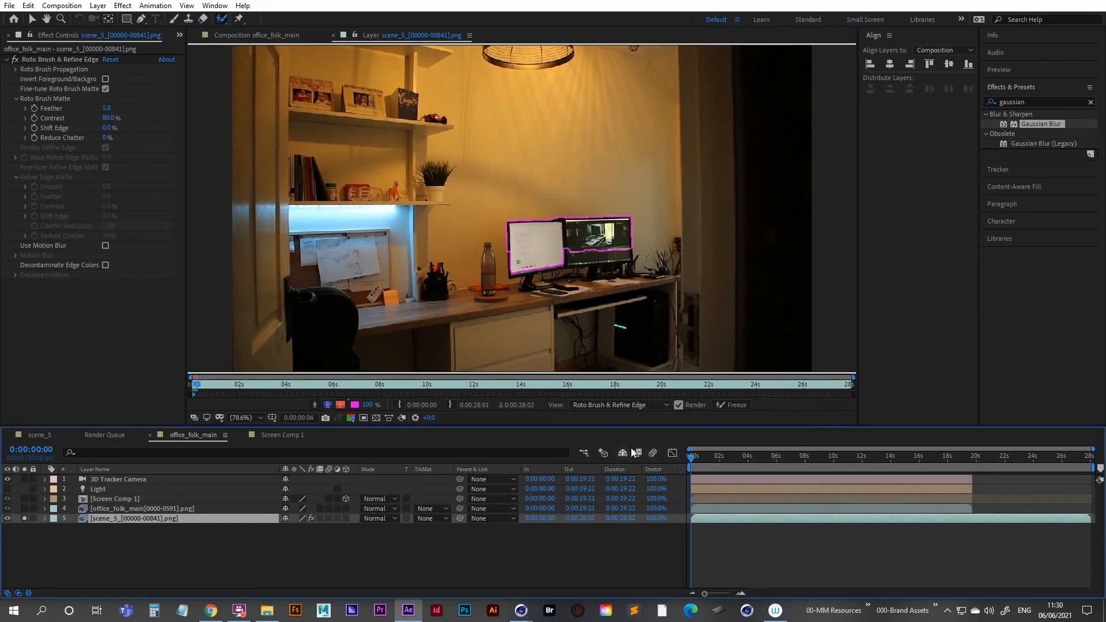
key("space")
left_click_drag(695, 459, 637, 454)
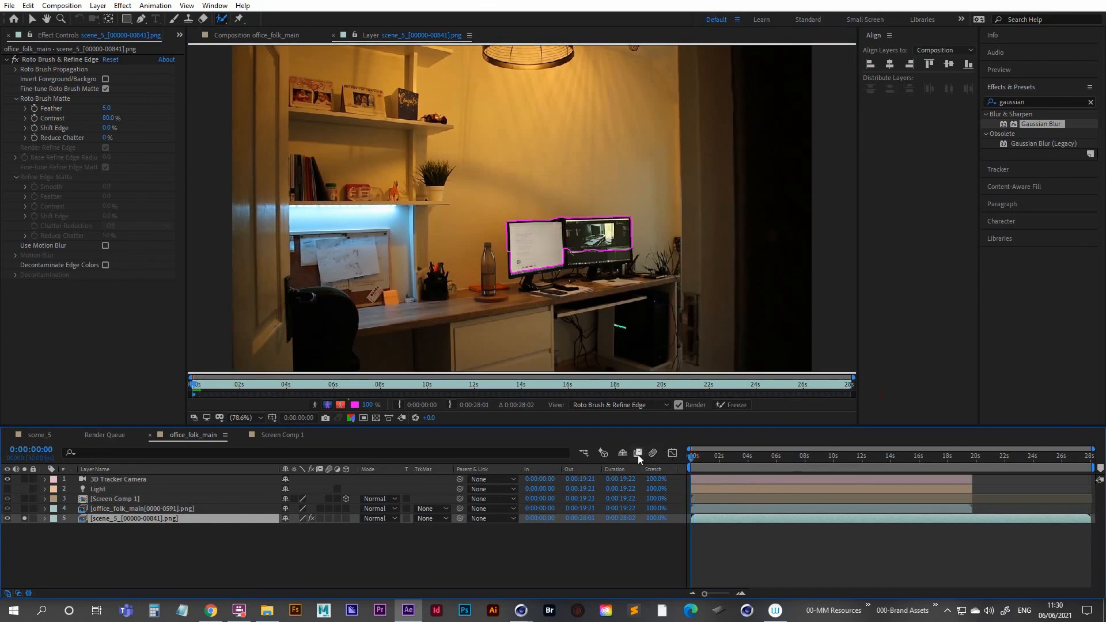
key("space")
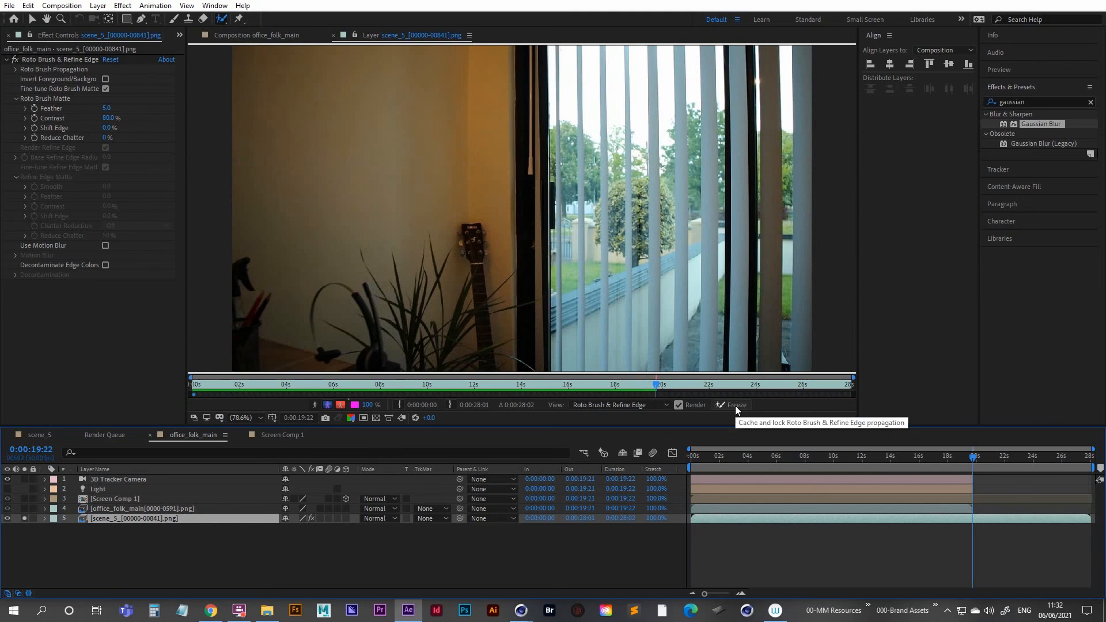
left_click(734, 405)
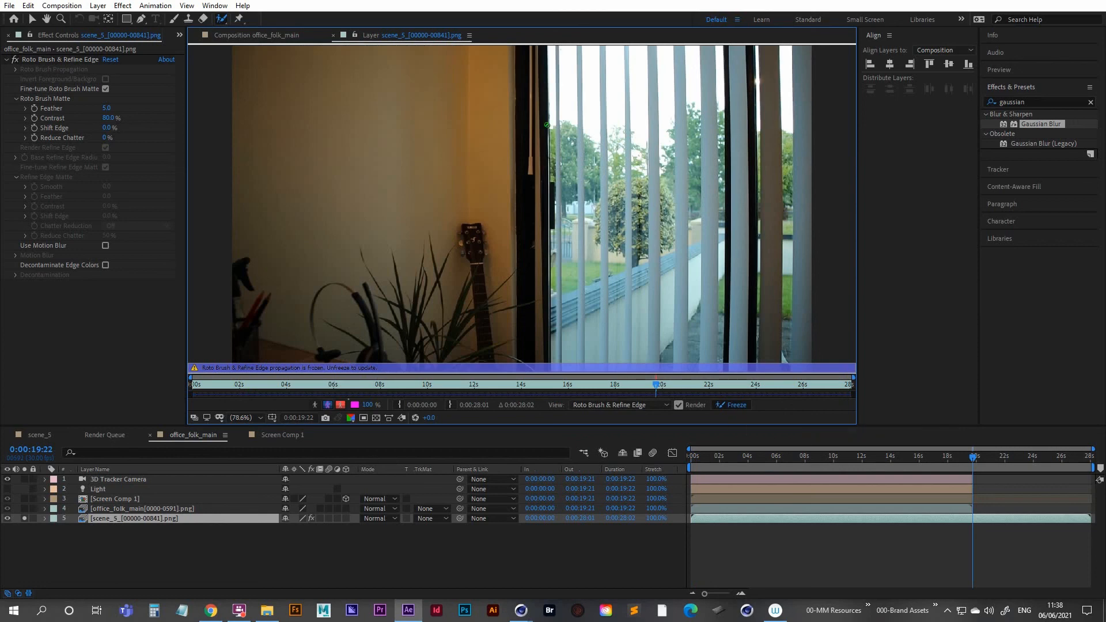
- In the office_folk_main composition at the first frame, move the rotoscoped scene_5 layer above the office_folk_main render and turn off its solo
left_click(274, 36)
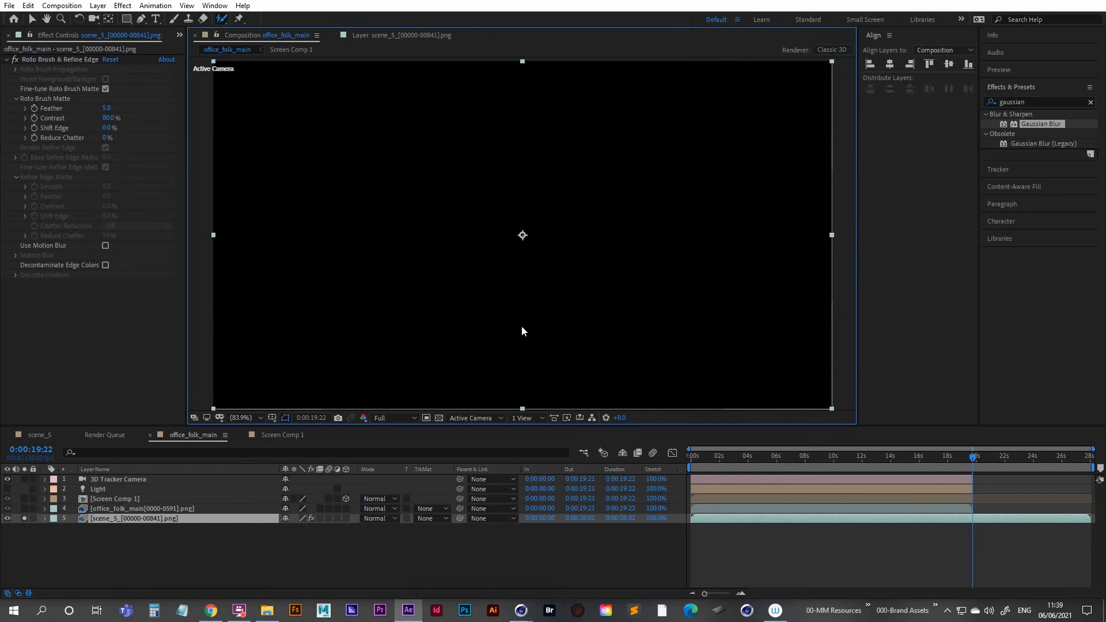
left_click_drag(972, 457, 680, 455)
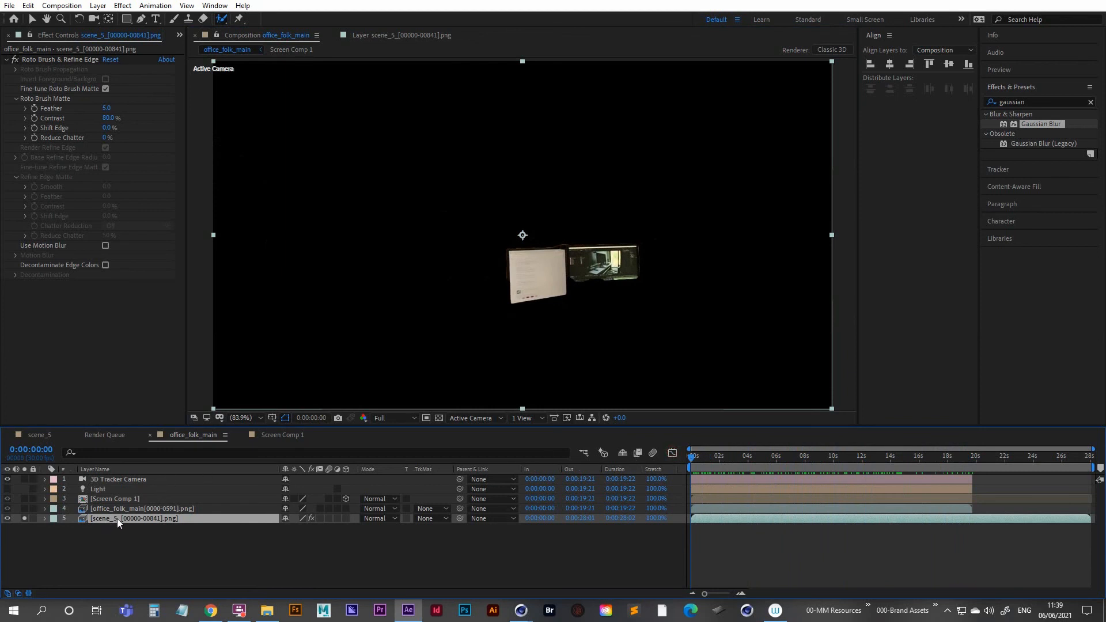
left_click_drag(119, 520, 121, 509)
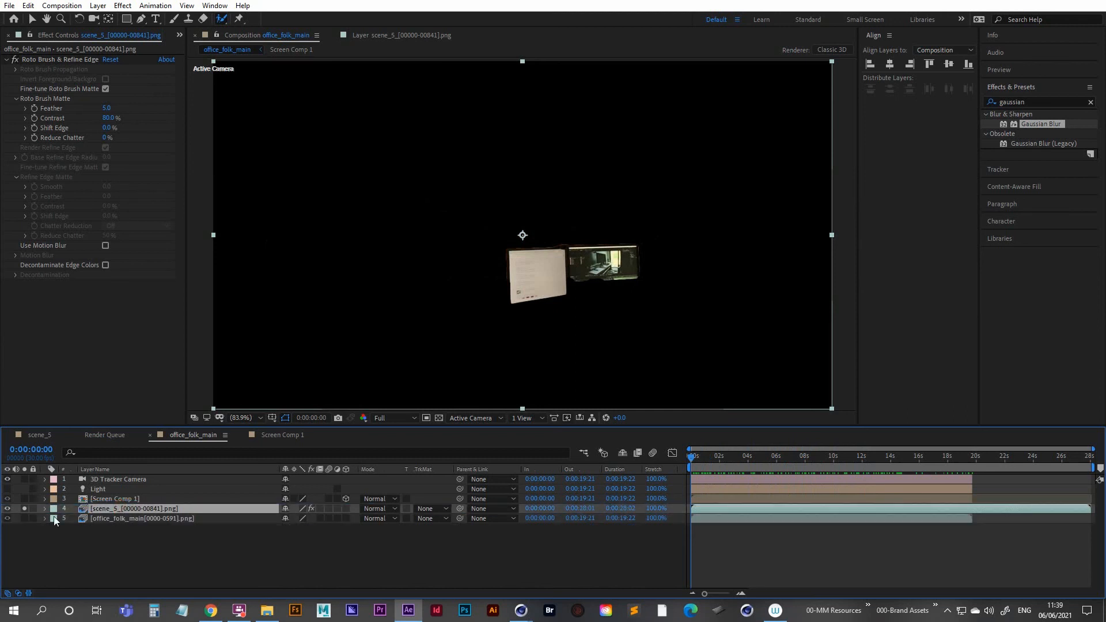
left_click(24, 509)
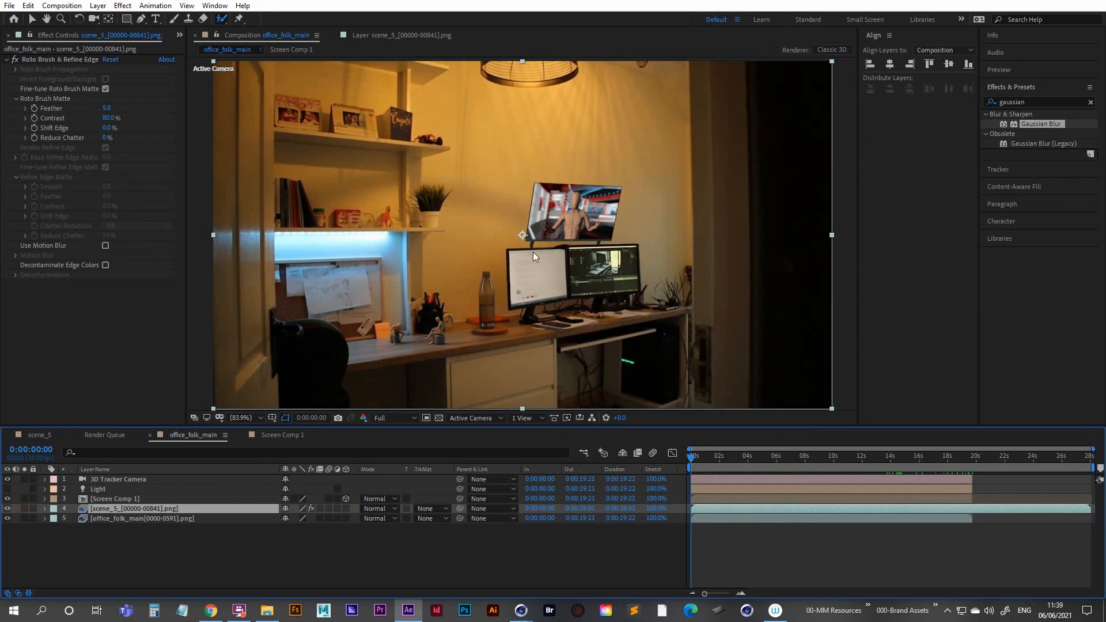
- Examine up close on the first frame where the TV's support meets the rotoscoped monitor's upper edge, then restore the view to 100%
scroll(533, 249, "up", 1)
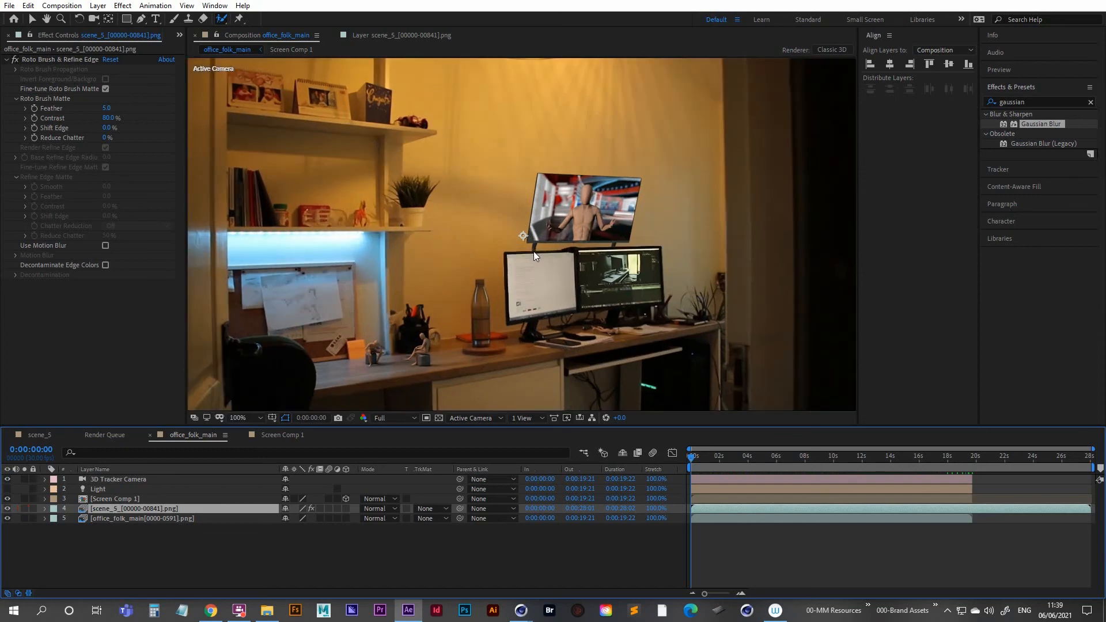
key("z")
left_click(534, 255)
left_click(535, 255)
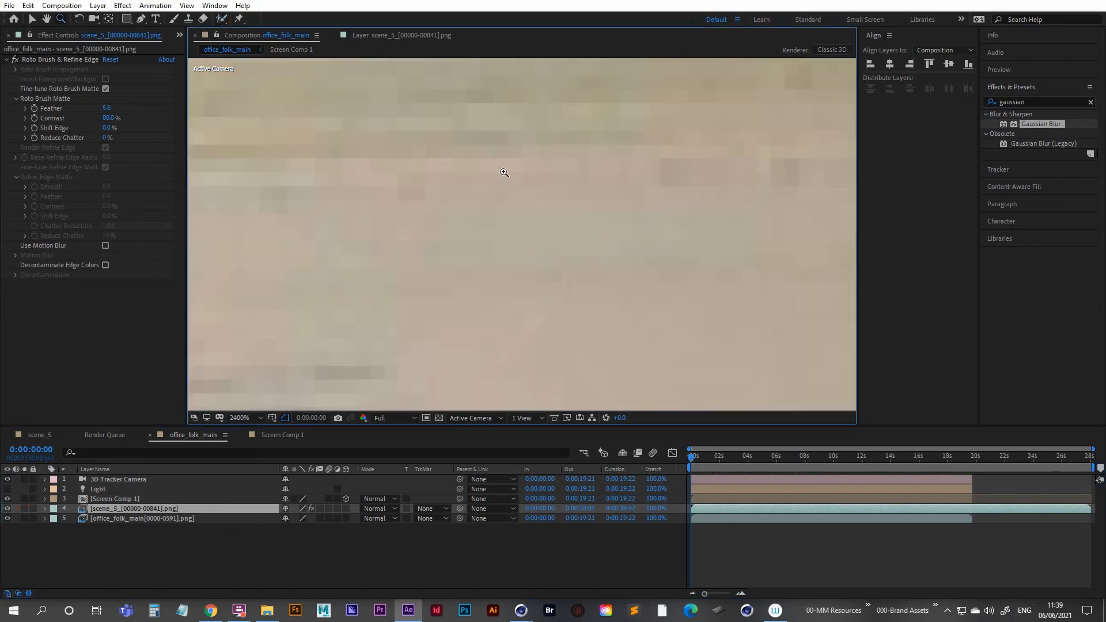
left_click_drag(504, 172, 462, 246)
left_click_drag(398, 203, 494, 312)
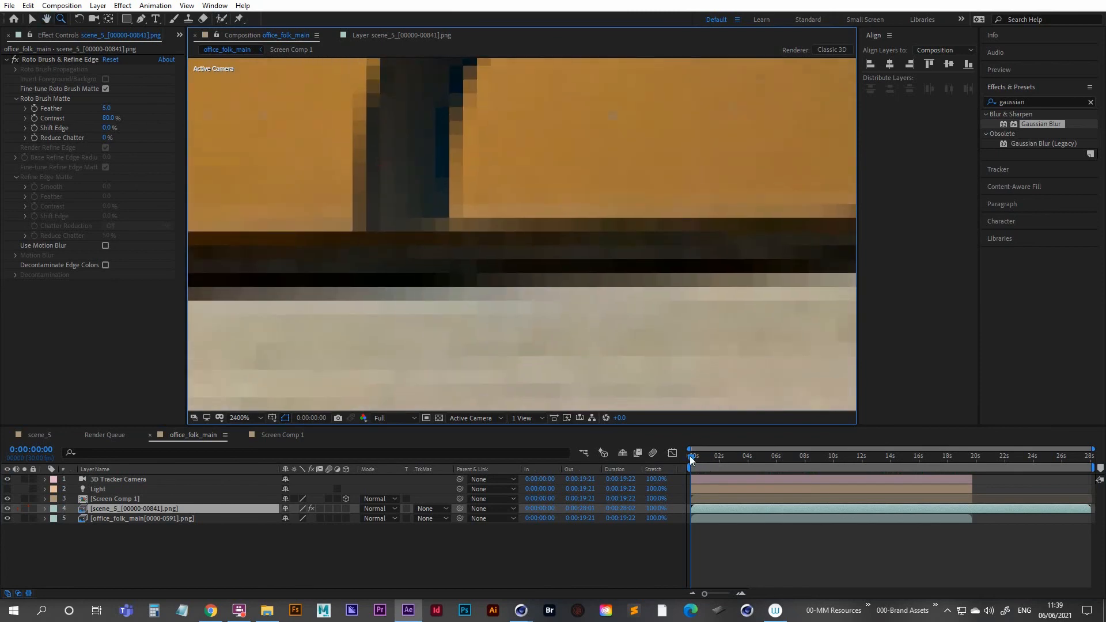
mouse_move(690, 457)
left_mouse_down()
mouse_move(727, 454)
mouse_move(671, 451)
left_mouse_up()
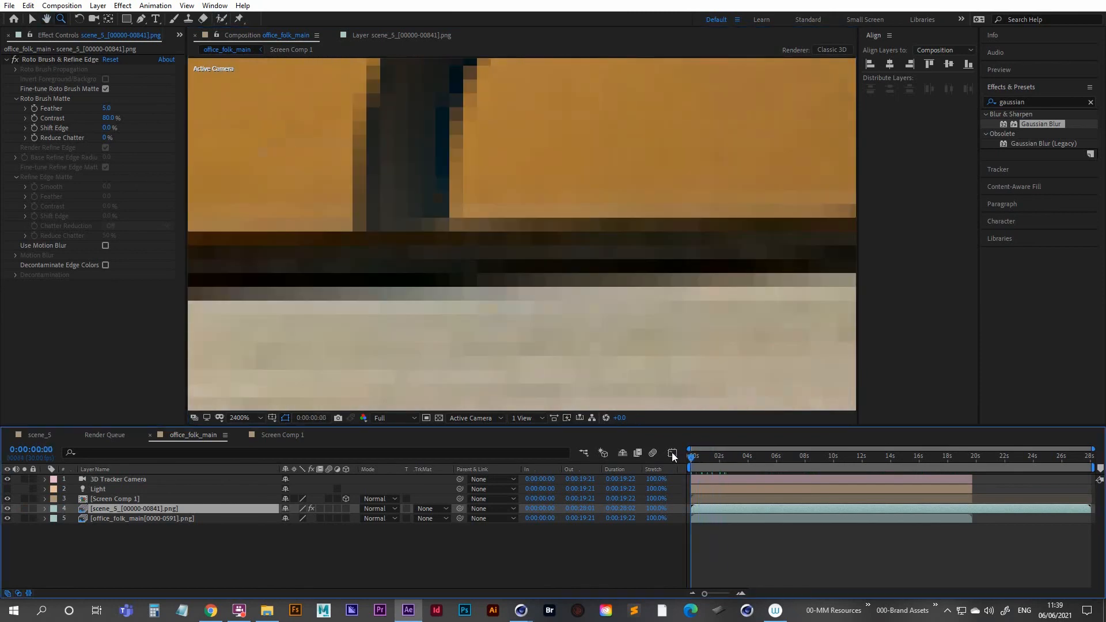
left_click(671, 453)
key("slash")
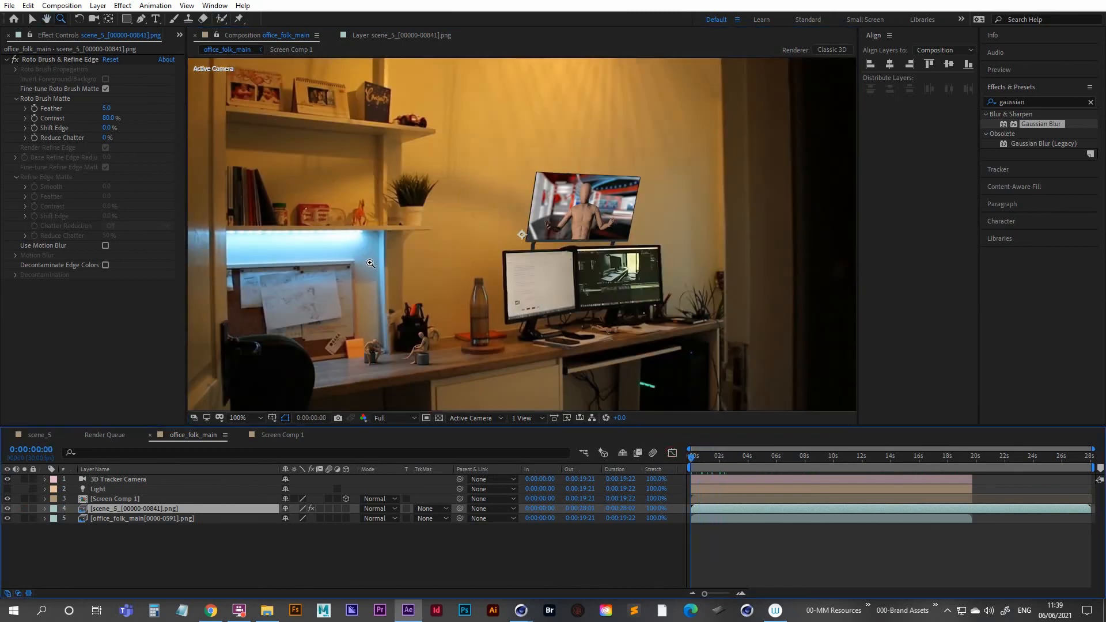